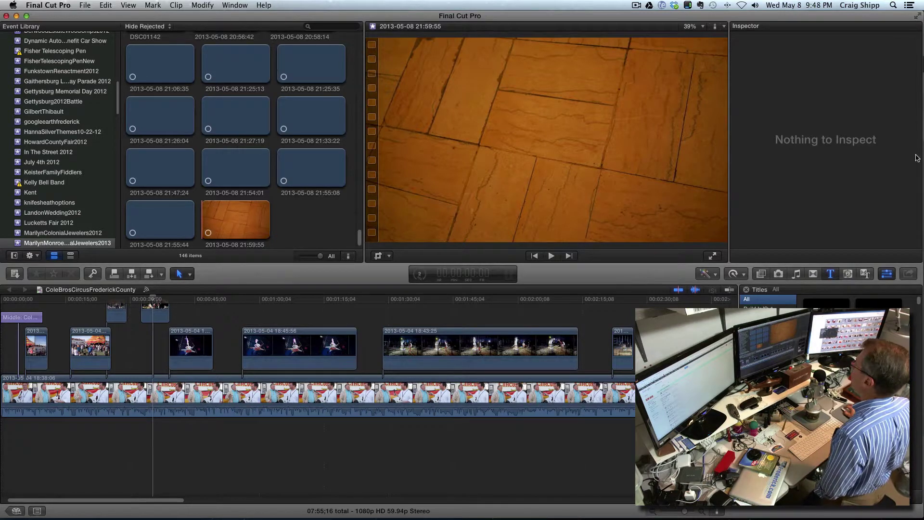
# - Switch to Aperture and show photo RCS_3410 of the MarilynMonroeColonialJewelers2013 project in Split View
pyautogui.doubleClick(252, 18)
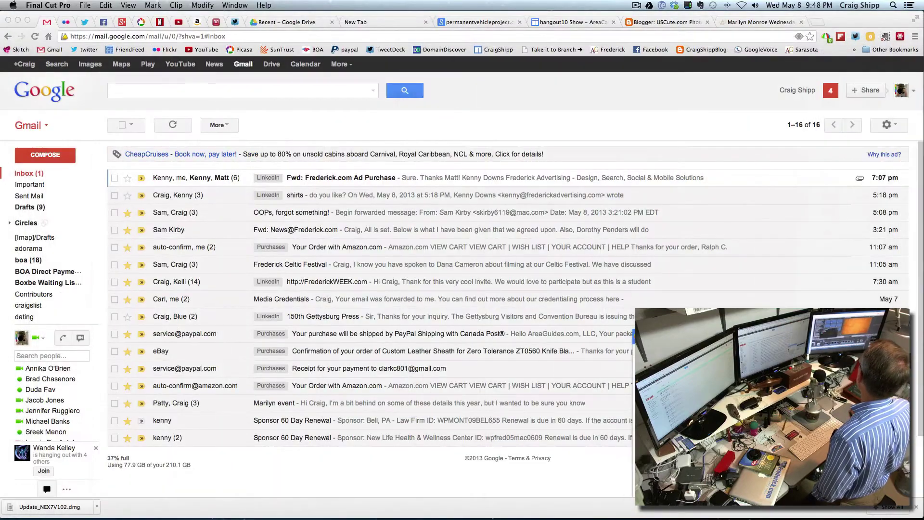
pyautogui.moveTo(923, 36); pyautogui.dragTo(280, 4)
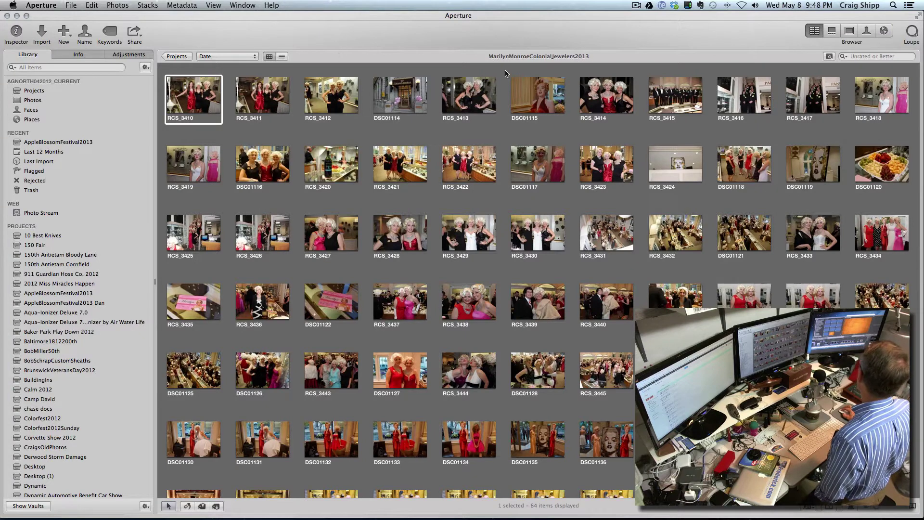
pyautogui.press('super+Tab')
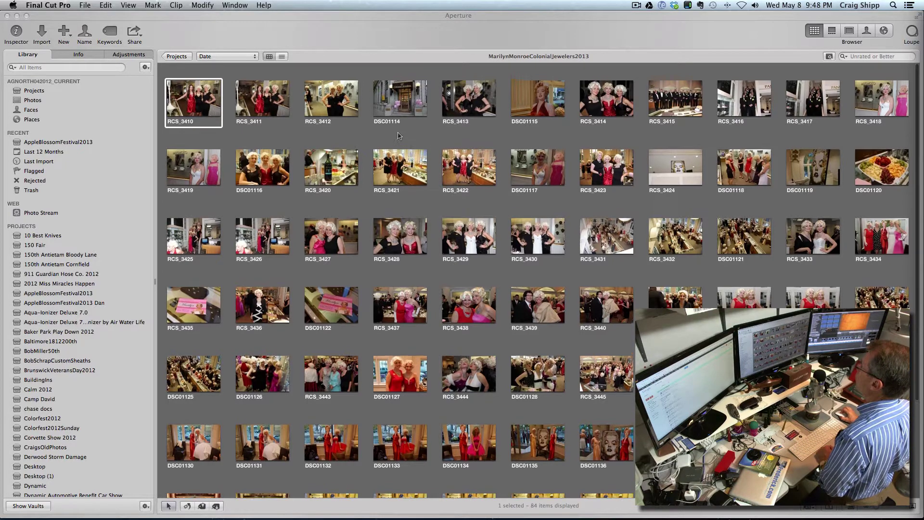
pyautogui.doubleClick(188, 108)
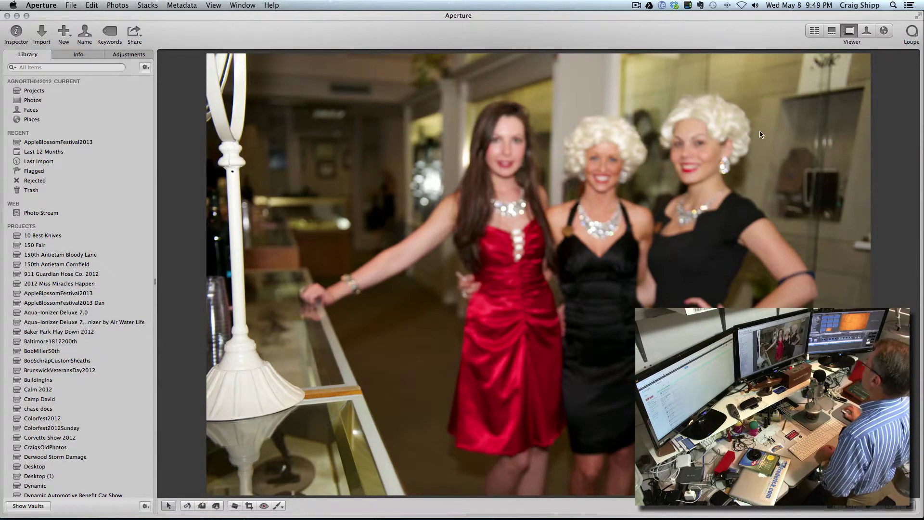
pyautogui.click(832, 31)
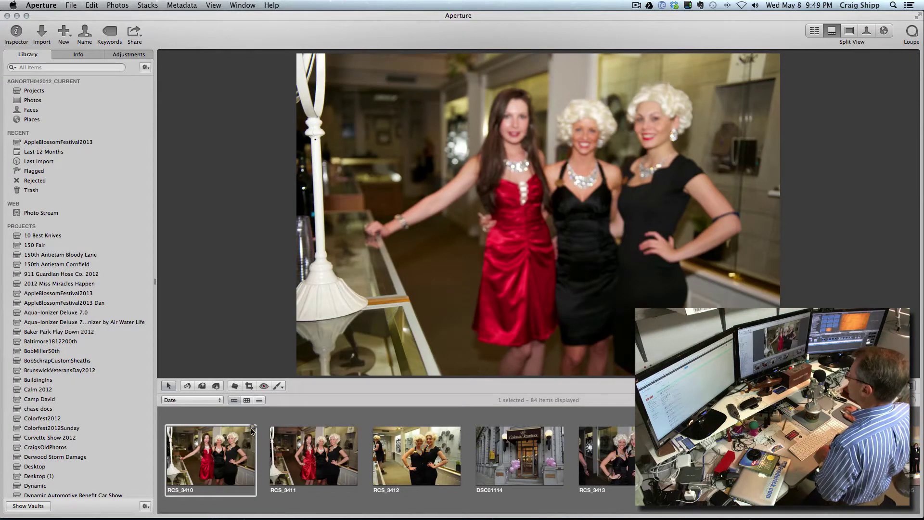
# - Flag the photos RCS_3410 and RCS_3411
pyautogui.click(252, 429)
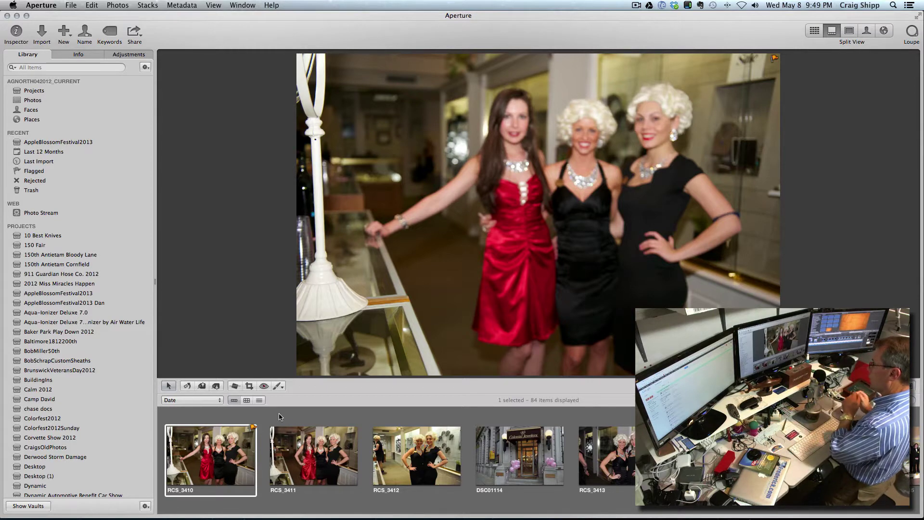
pyautogui.click(311, 443)
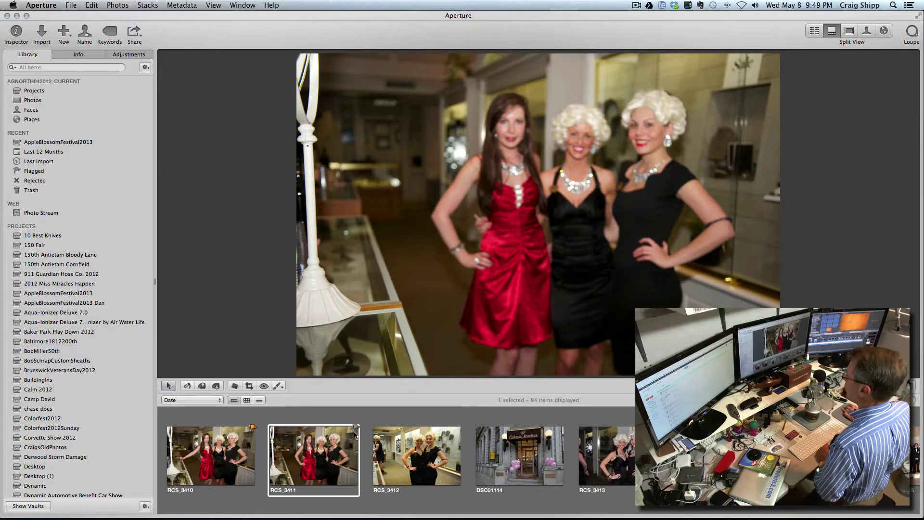
# - Crop photo RCS_3412 around the two women in front to about 3187 × 2648 pixels and raise its exposure
pyautogui.click(397, 445)
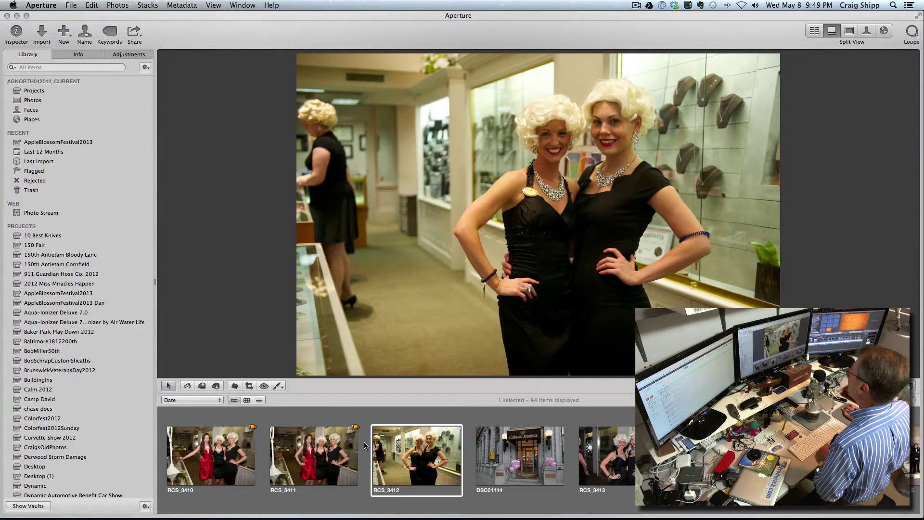
pyautogui.click(249, 385)
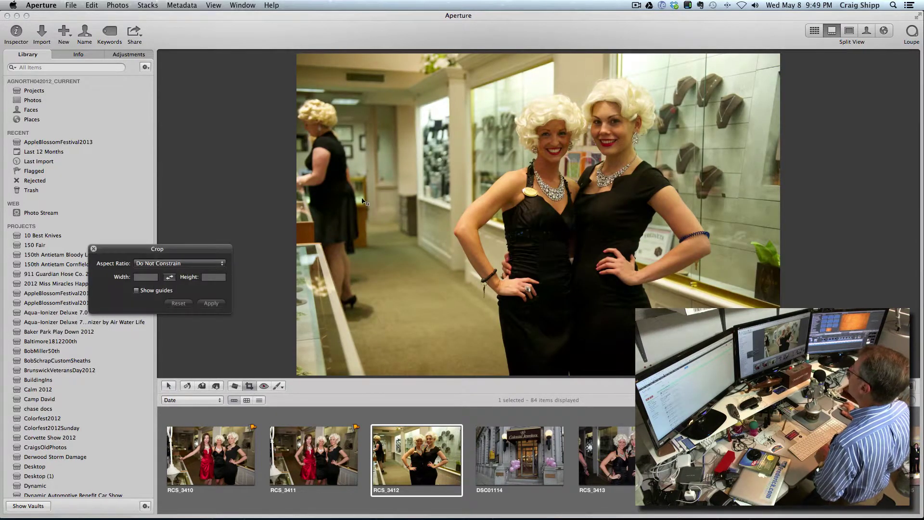
pyautogui.moveTo(391, 86); pyautogui.dragTo(752, 375)
pyautogui.moveTo(646, 283); pyautogui.dragTo(635, 284)
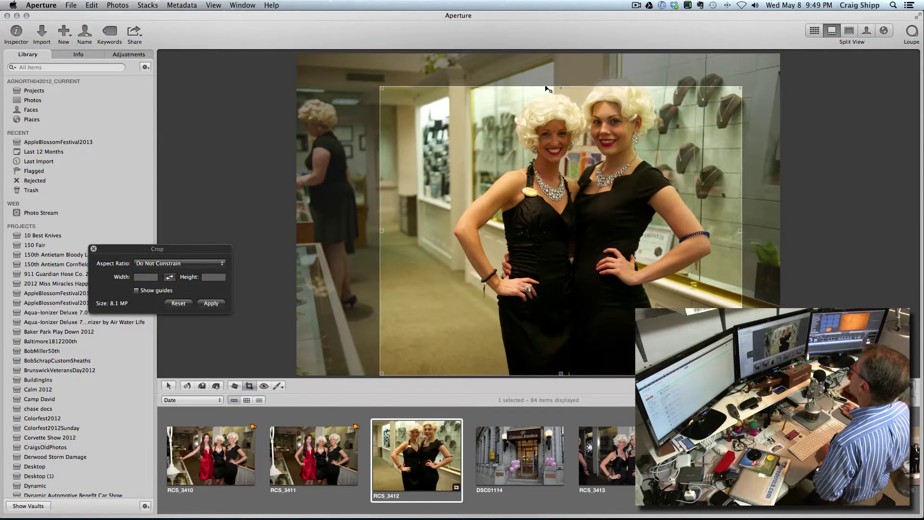
pyautogui.moveTo(560, 90); pyautogui.dragTo(559, 75)
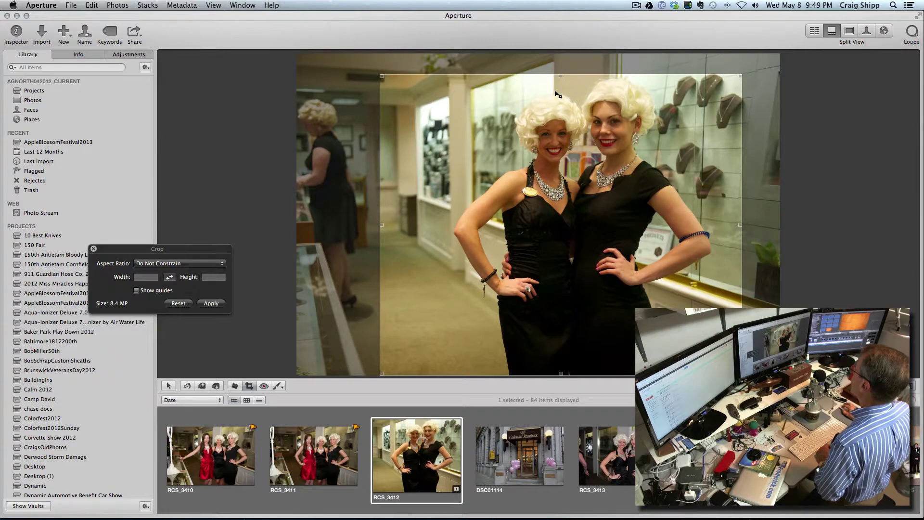
pyautogui.press('Return')
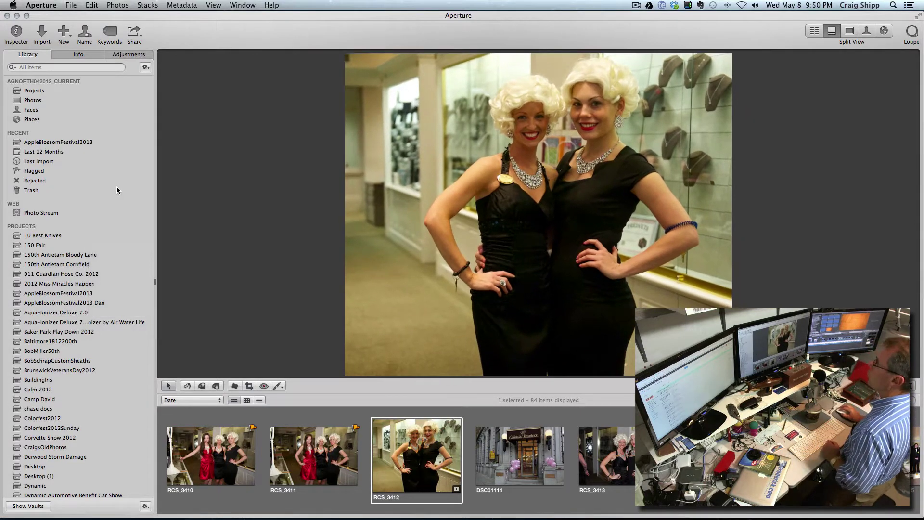
pyautogui.click(111, 56)
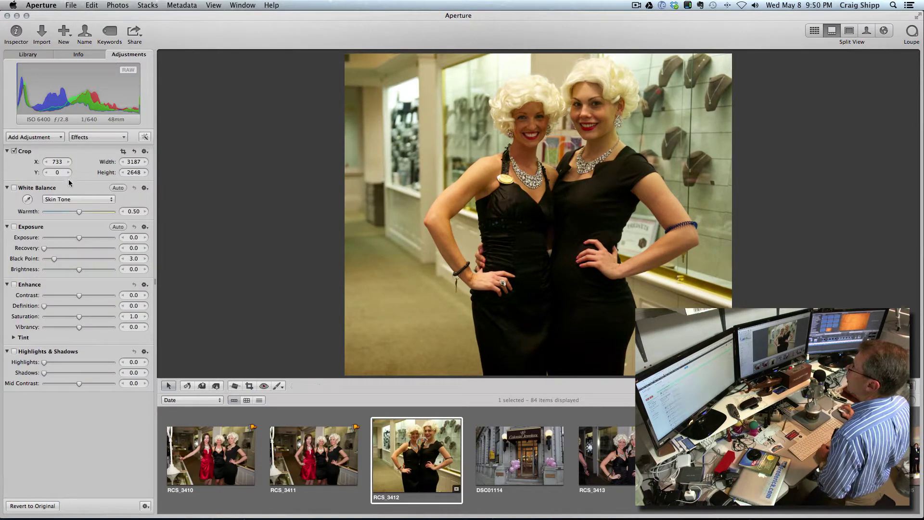
pyautogui.moveTo(77, 235); pyautogui.dragTo(89, 241)
# - Set the contrast of the storefront photo DSC01114 to about 0.11
pyautogui.click(499, 447)
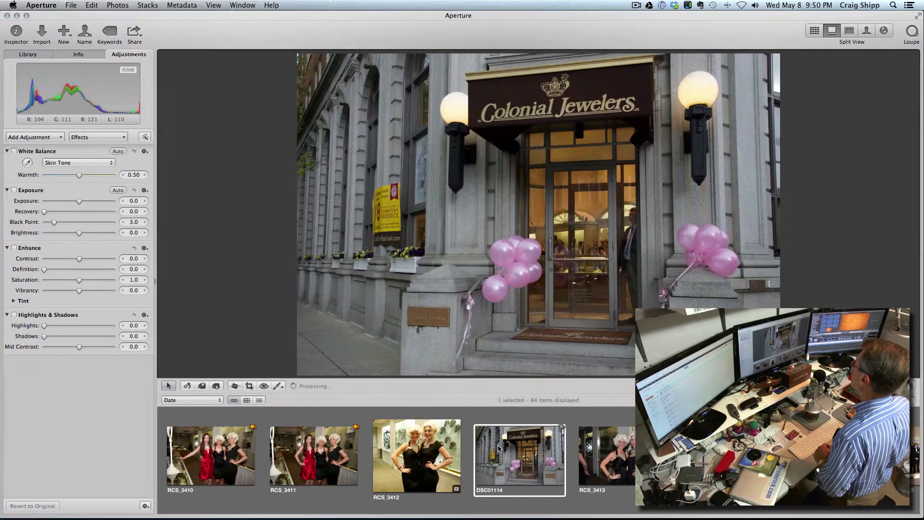
pyautogui.moveTo(80, 259); pyautogui.dragTo(86, 262)
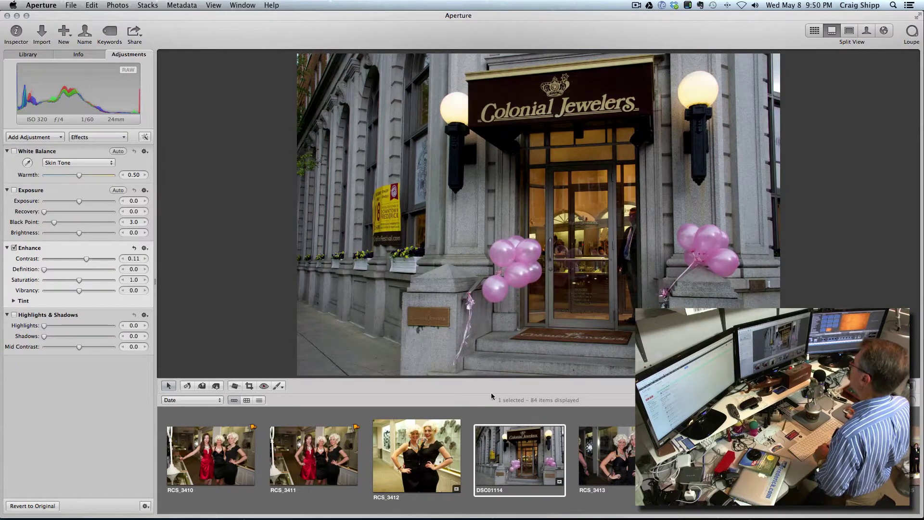
# - Crop photo RCS_3413 around the two women in black to about 3242 × 2790 pixels, cutting off the person at the edge
pyautogui.click(601, 441)
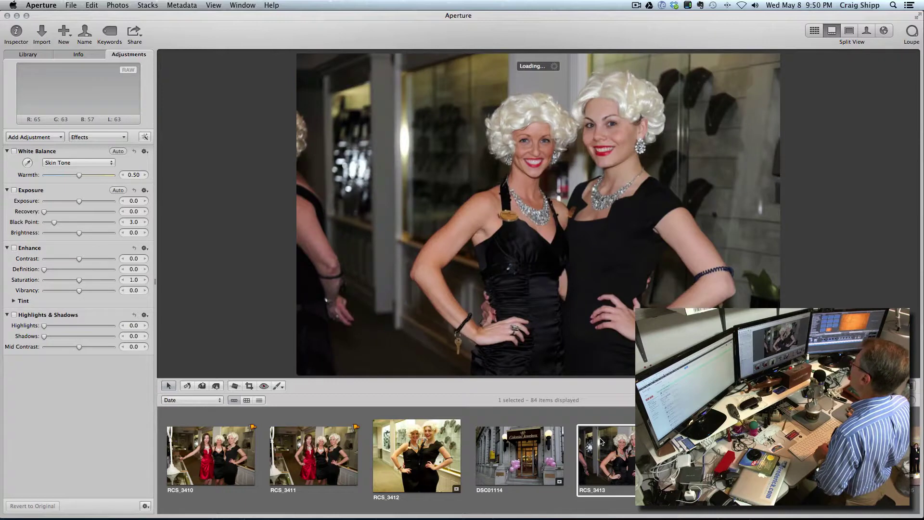
pyautogui.click(249, 386)
pyautogui.moveTo(383, 69); pyautogui.dragTo(751, 376)
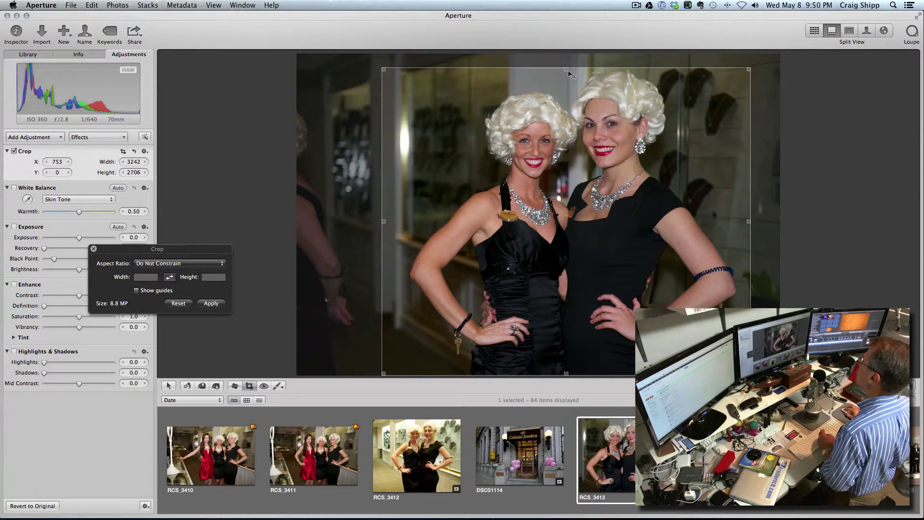
pyautogui.moveTo(567, 70); pyautogui.dragTo(567, 59)
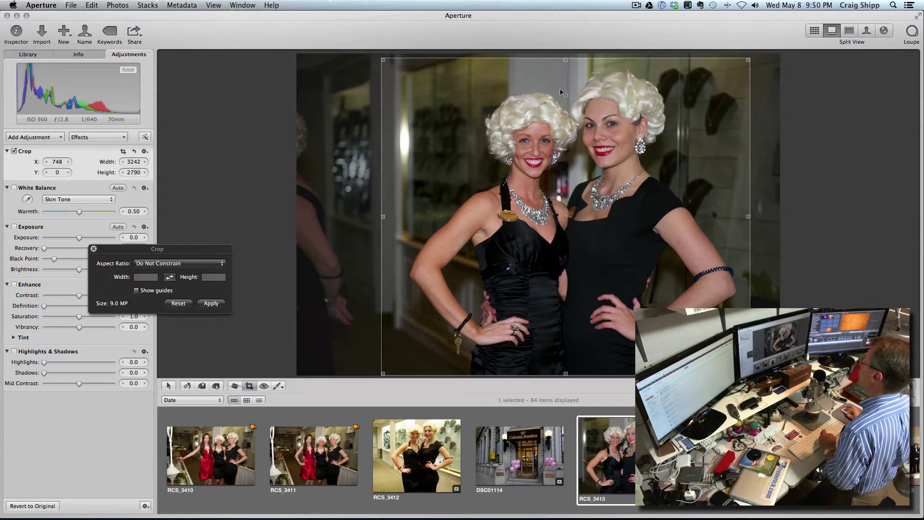
pyautogui.moveTo(562, 91); pyautogui.dragTo(553, 92)
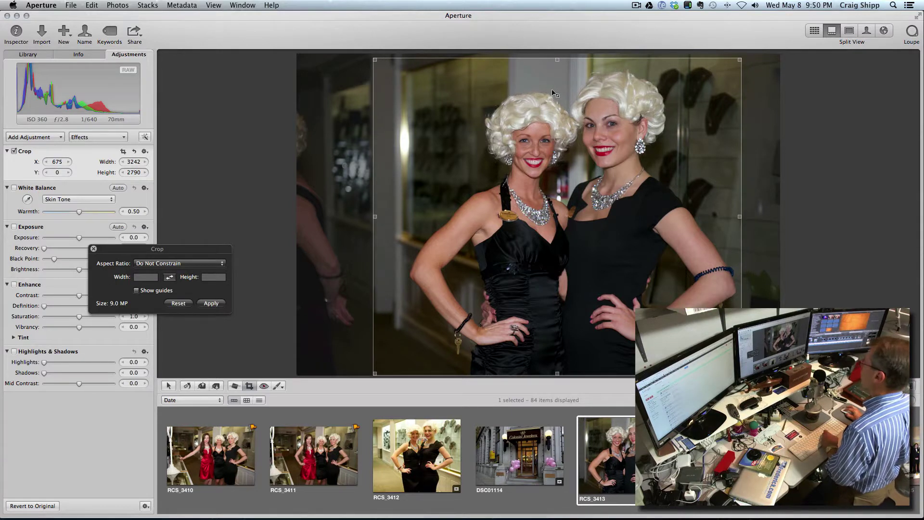
pyautogui.press('Return')
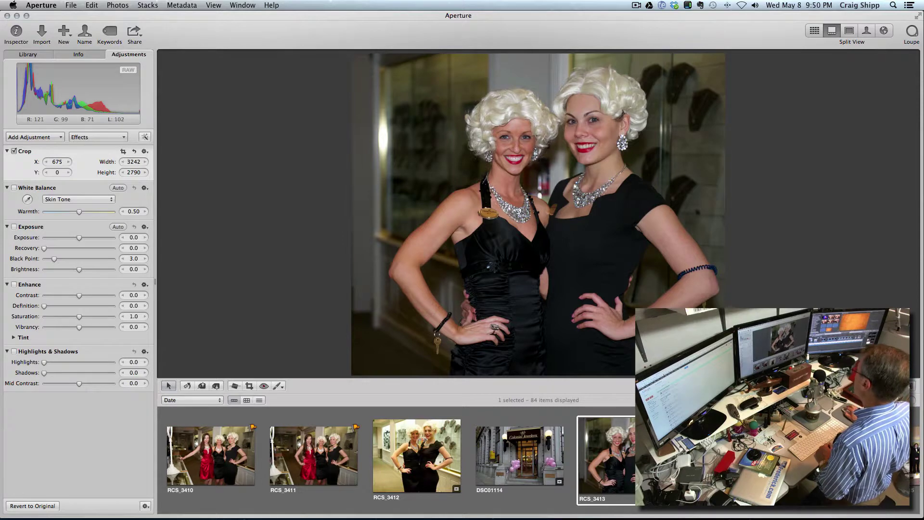
# - Raise the exposure of the cardboard figure photo DSC01115 to about 0.7
pyautogui.press('Right')
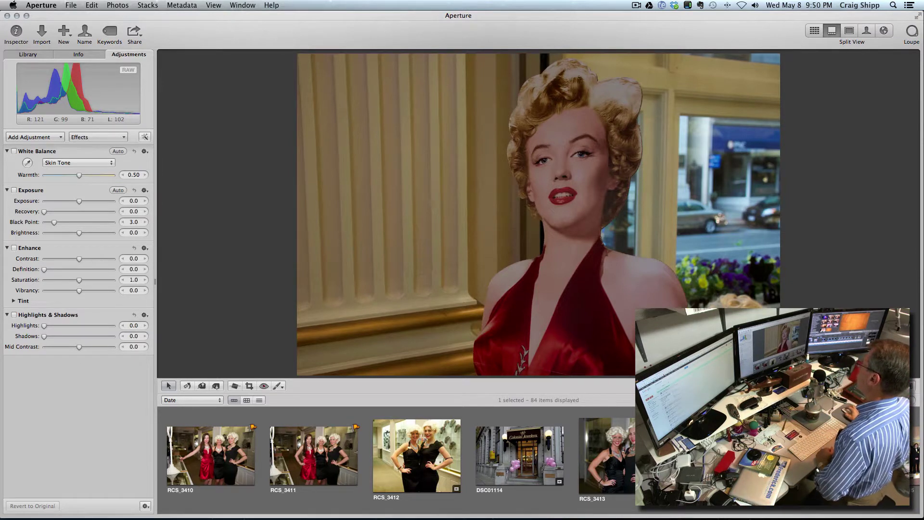
pyautogui.click(79, 259)
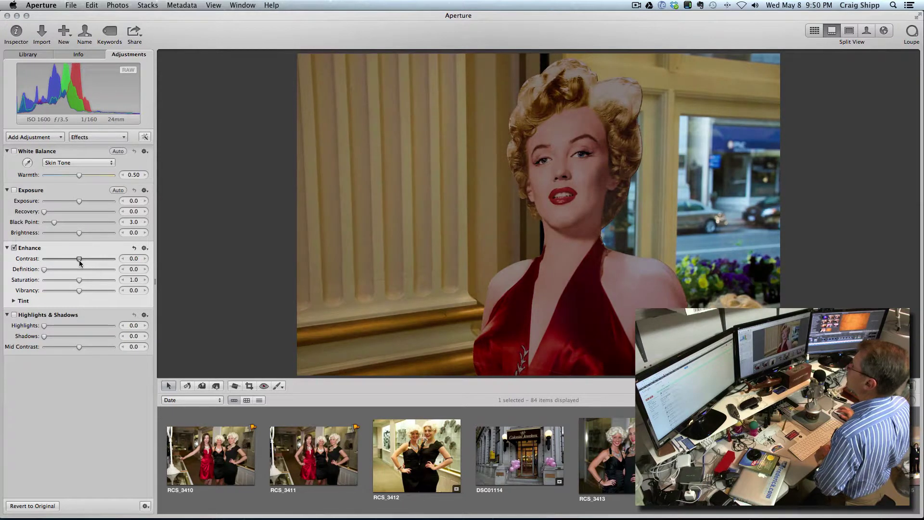
pyautogui.click(79, 259)
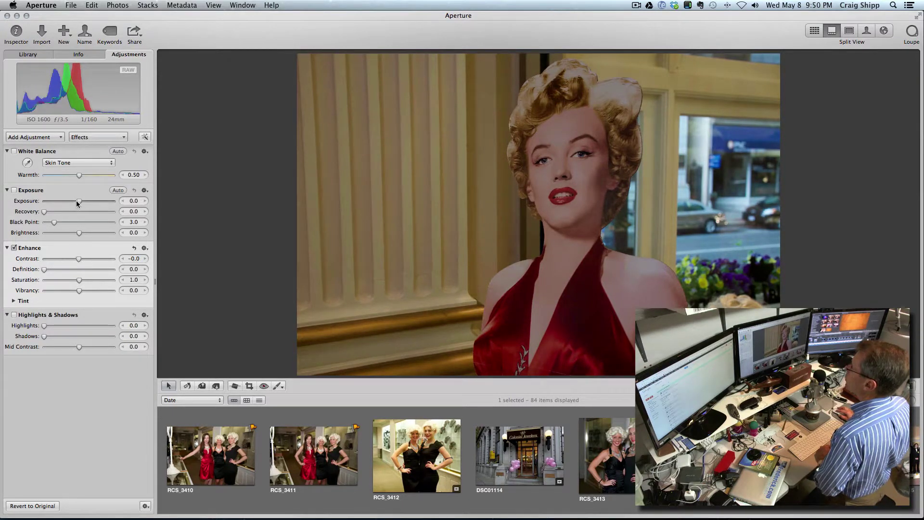
pyautogui.moveTo(78, 201); pyautogui.dragTo(91, 201)
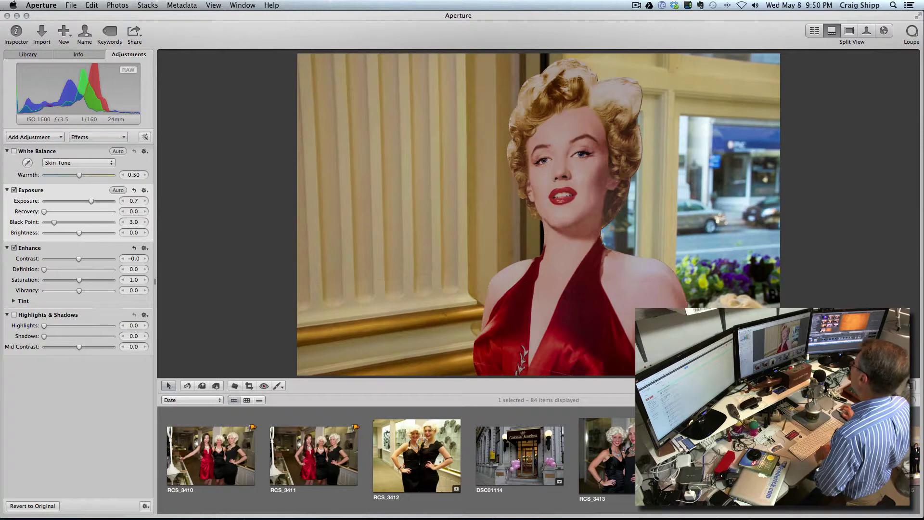
# - Set the contrast of photo RCS_3414 to about 0.07 and its exposure to about -0.21
pyautogui.press('Right')
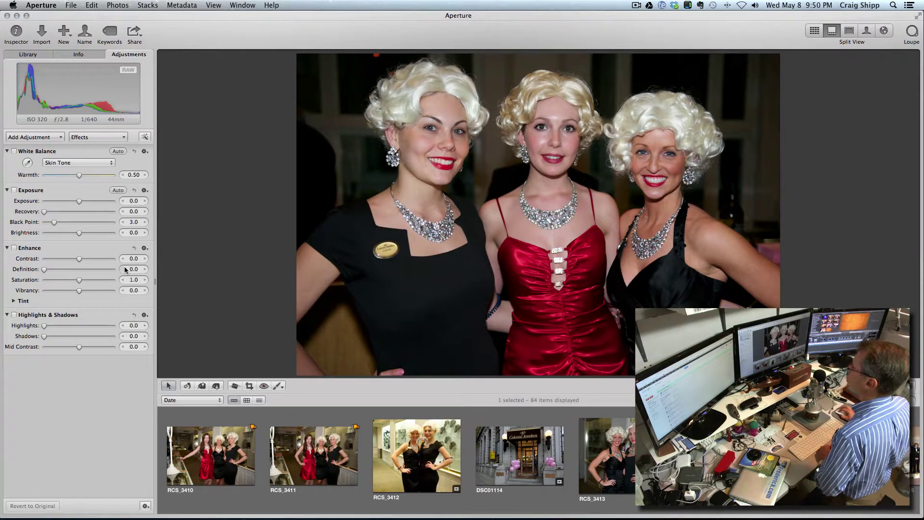
pyautogui.moveTo(78, 258); pyautogui.dragTo(82, 260)
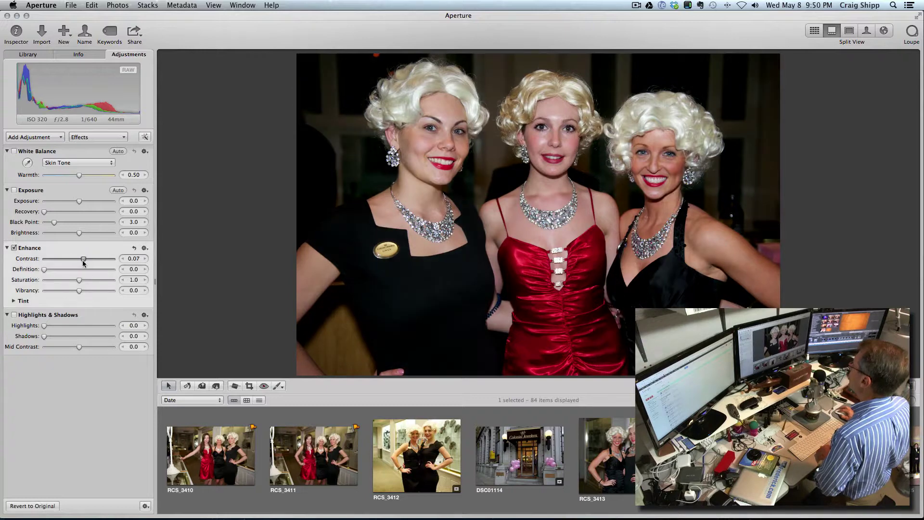
pyautogui.moveTo(78, 203); pyautogui.dragTo(75, 204)
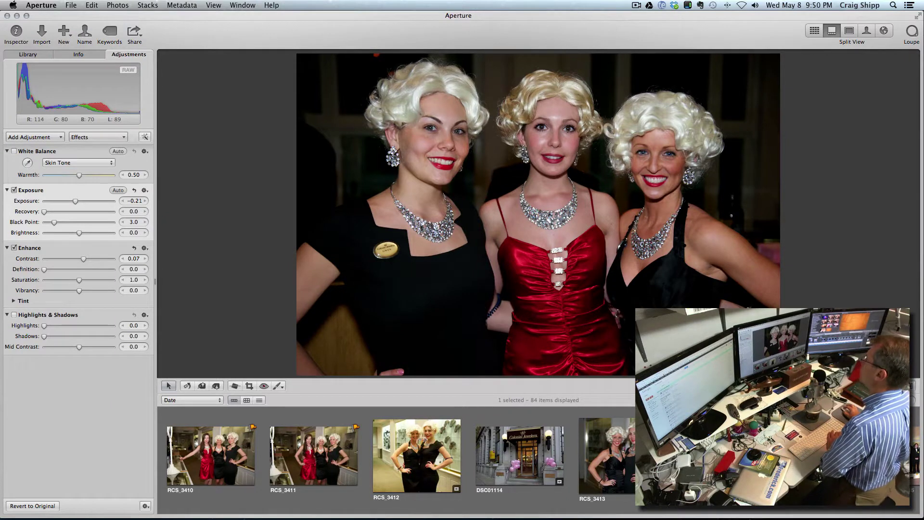
# - Set the contrast of group photo RCS_3415 to about 0.06 and crop it around the men to about 3943 × 2201 pixels
pyautogui.press('Right')
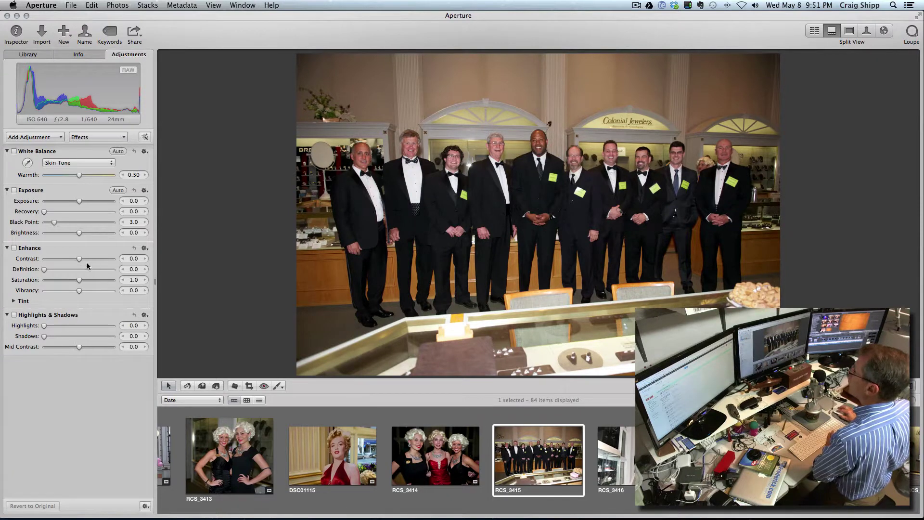
pyautogui.moveTo(79, 260); pyautogui.dragTo(82, 260)
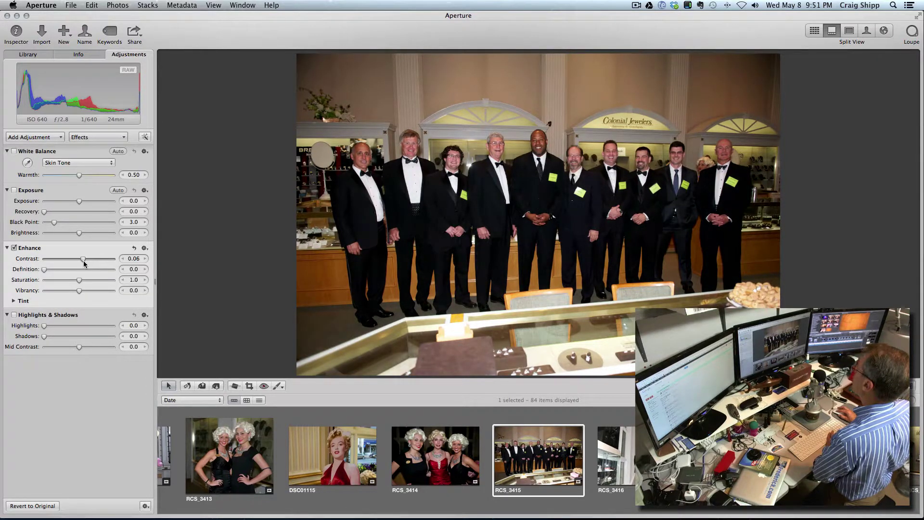
pyautogui.click(249, 385)
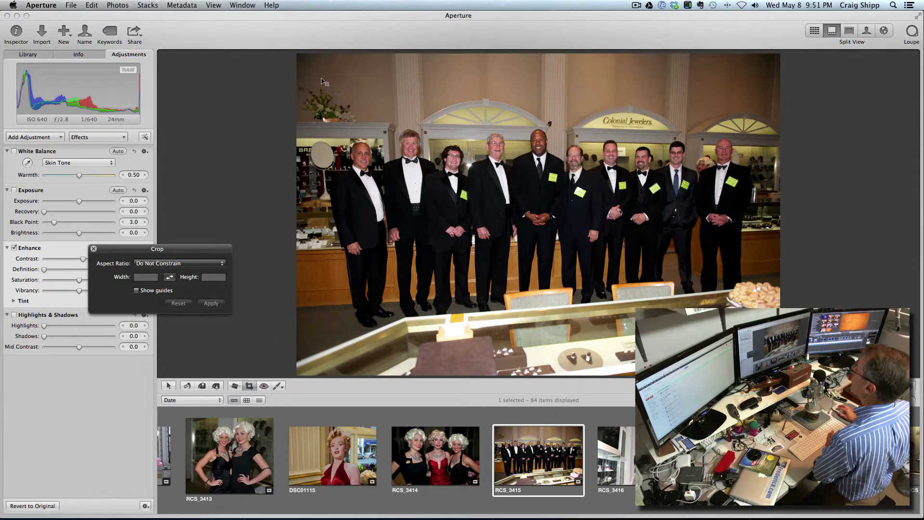
pyautogui.moveTo(320, 80); pyautogui.dragTo(766, 328)
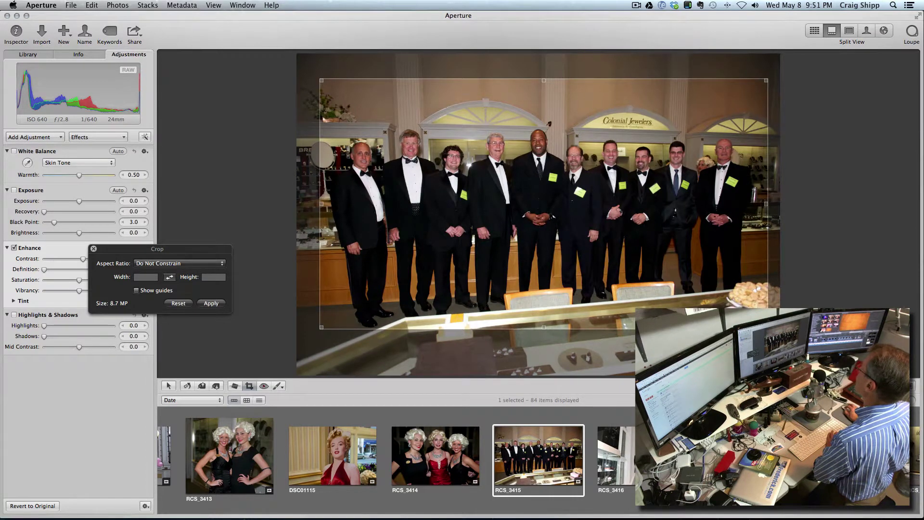
pyautogui.press('Return')
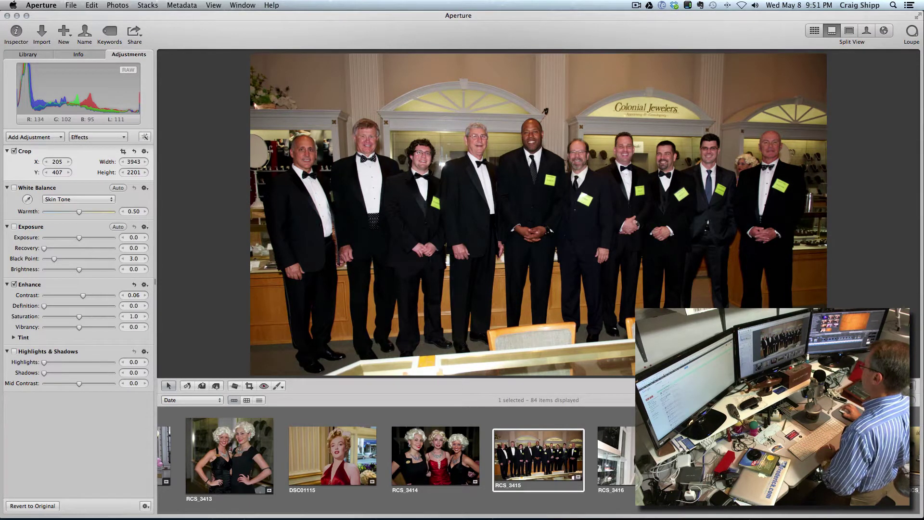
# - Crop staircase photo RCS_3416 around the men in tuxedos to about 2208 × 2500 pixels, down to the bottom edge
pyautogui.click(614, 460)
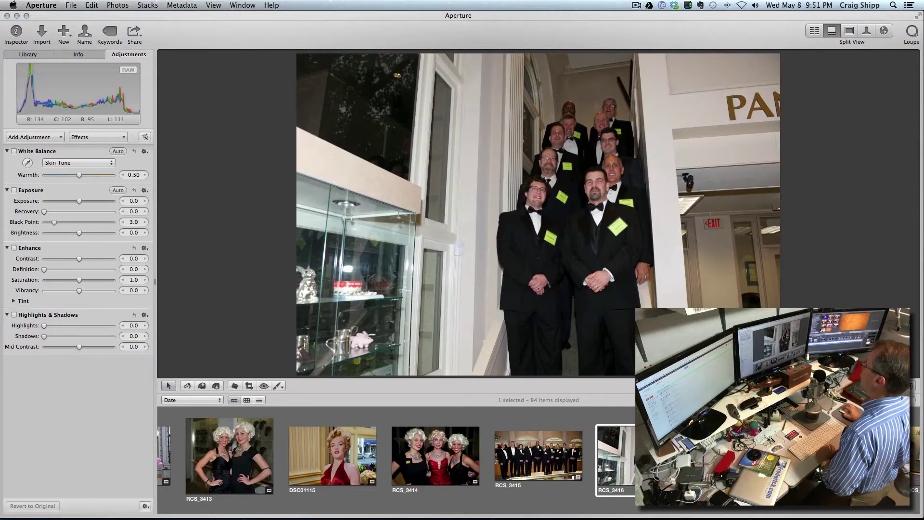
pyautogui.click(249, 386)
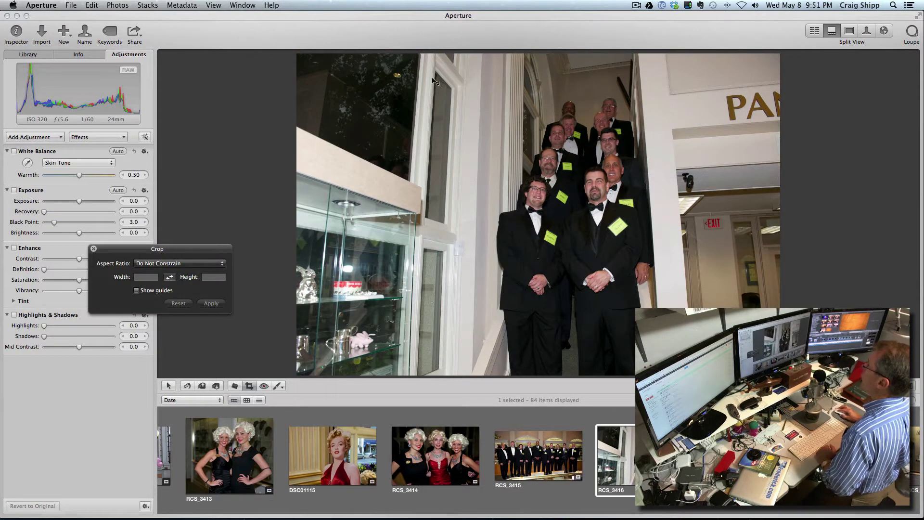
pyautogui.moveTo(433, 79); pyautogui.dragTo(683, 373)
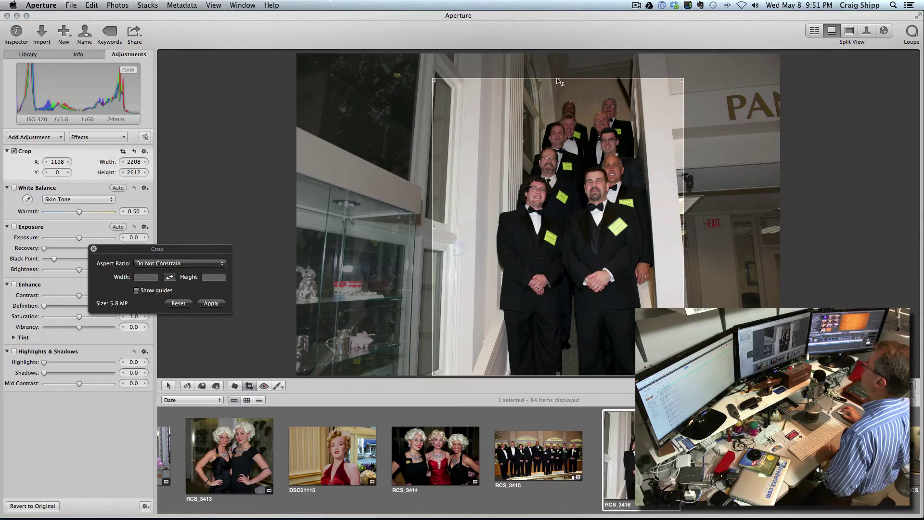
pyautogui.moveTo(557, 79); pyautogui.dragTo(557, 91)
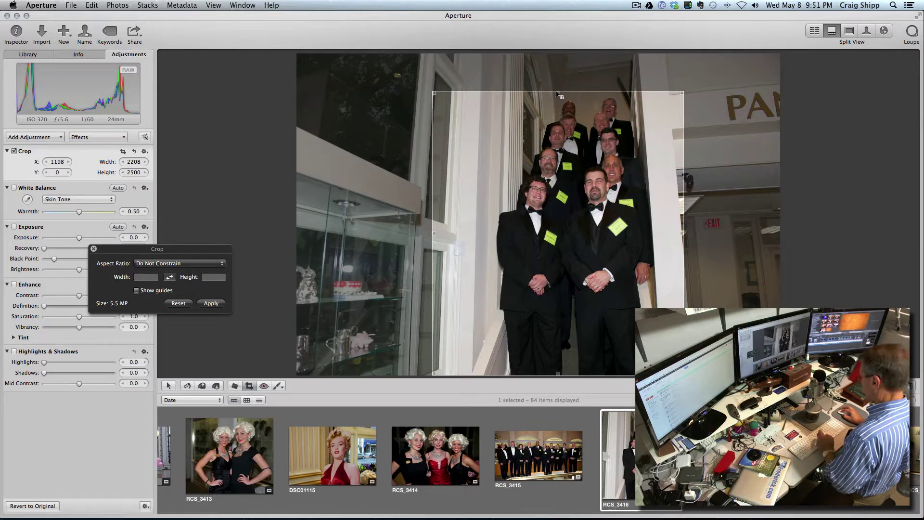
pyautogui.press('Return')
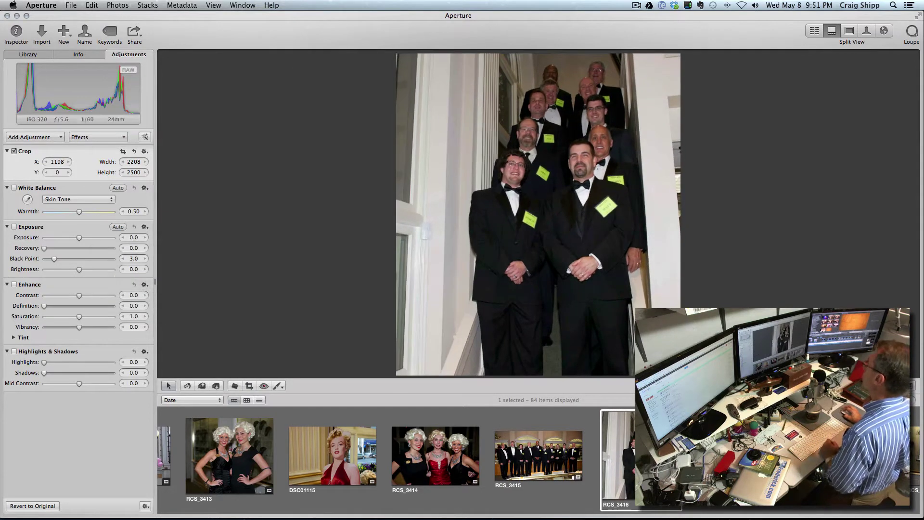
# - Flag the second staircase photo RCS_3417 and set the contrast of RCS_3418, the woman in white, to about 0.07
pyautogui.press('super+z')
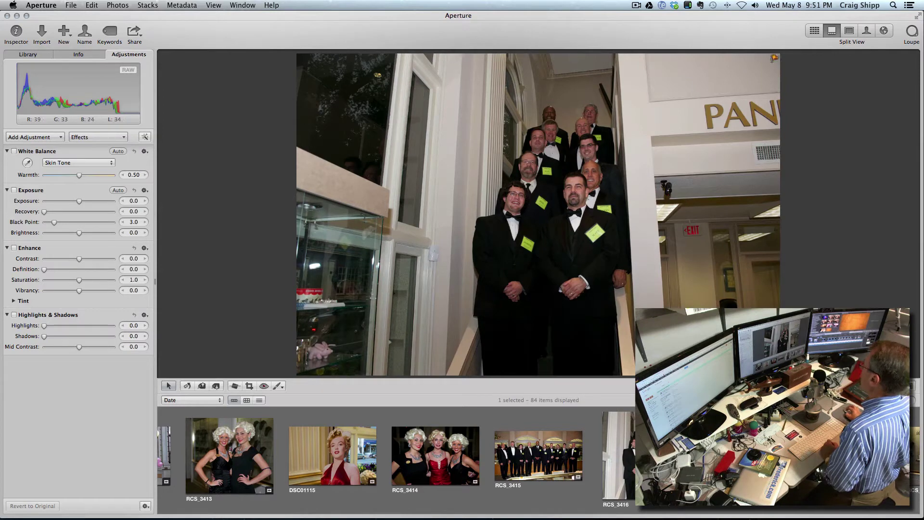
pyautogui.press('Right')
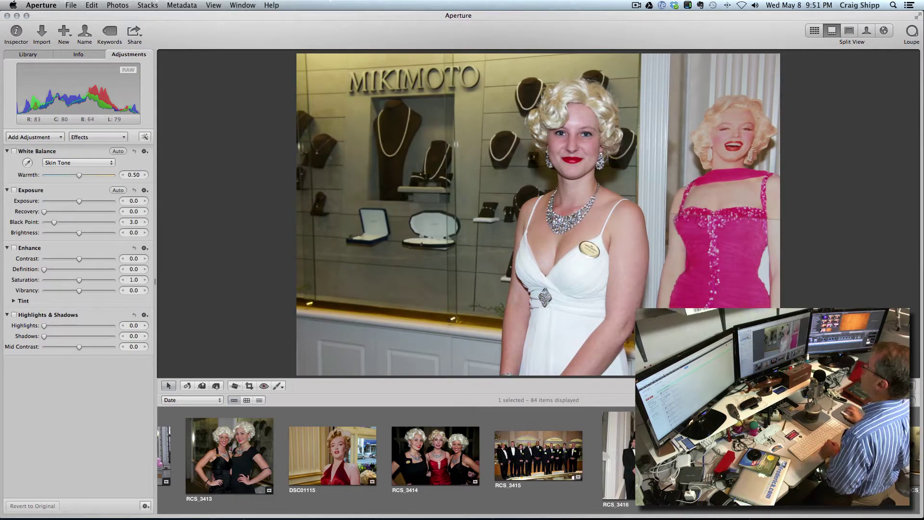
pyautogui.moveTo(79, 259); pyautogui.dragTo(83, 259)
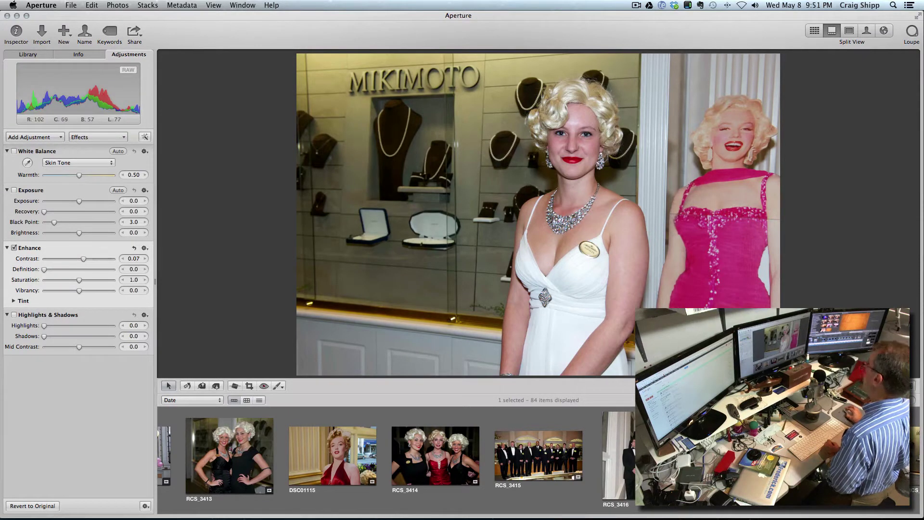
# - Crop photo RCS_3419 around the woman in white to about 1726 × 2081 pixels, cutting off the cardboard figure
pyautogui.press('Right')
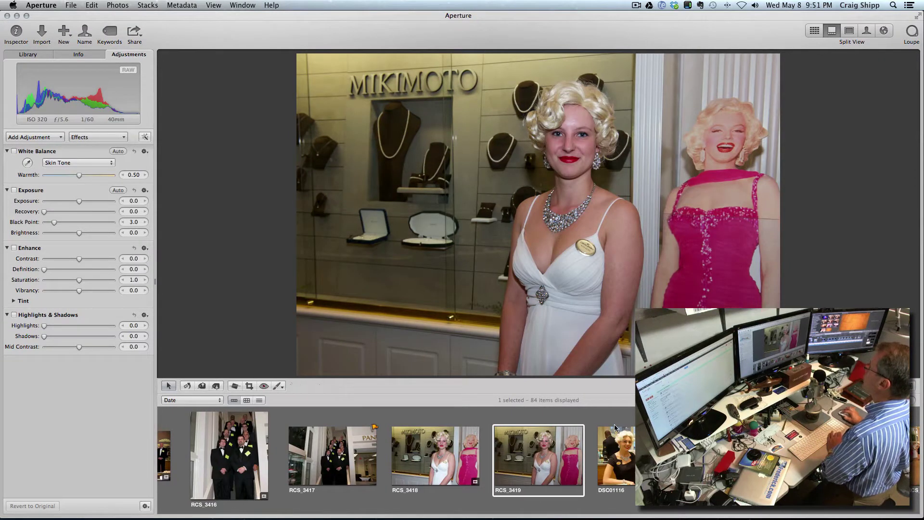
pyautogui.click(249, 385)
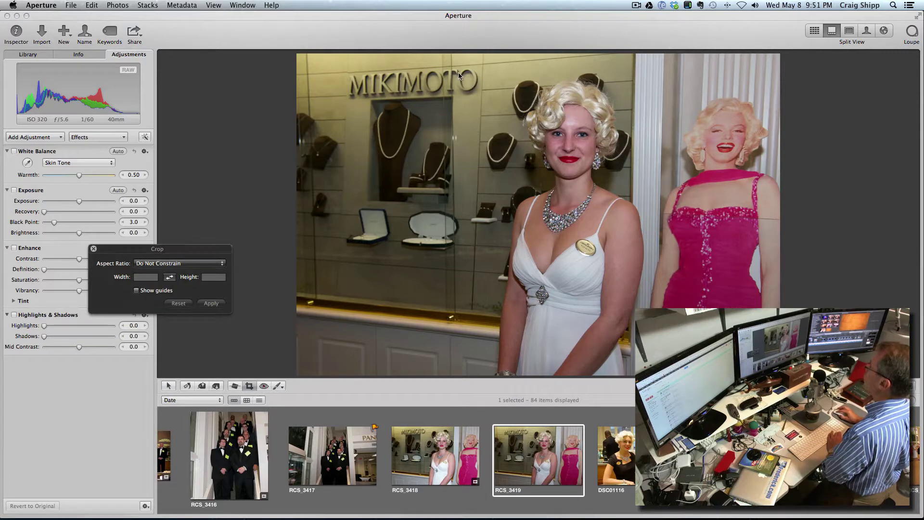
pyautogui.moveTo(459, 75); pyautogui.dragTo(632, 294)
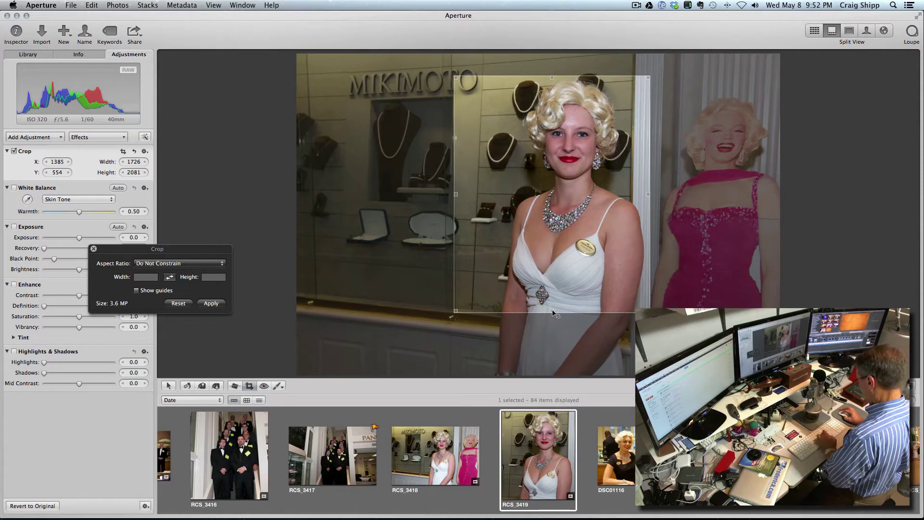
pyautogui.press('Return')
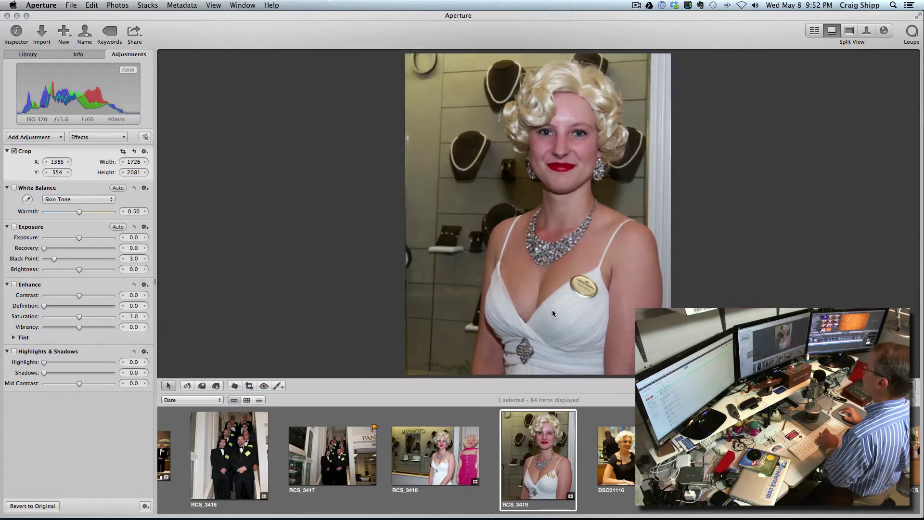
# - Flag the three-woman photo DSC01116 and compare the full-length group shots RCS_3421 and RCS_3422
pyautogui.click(617, 446)
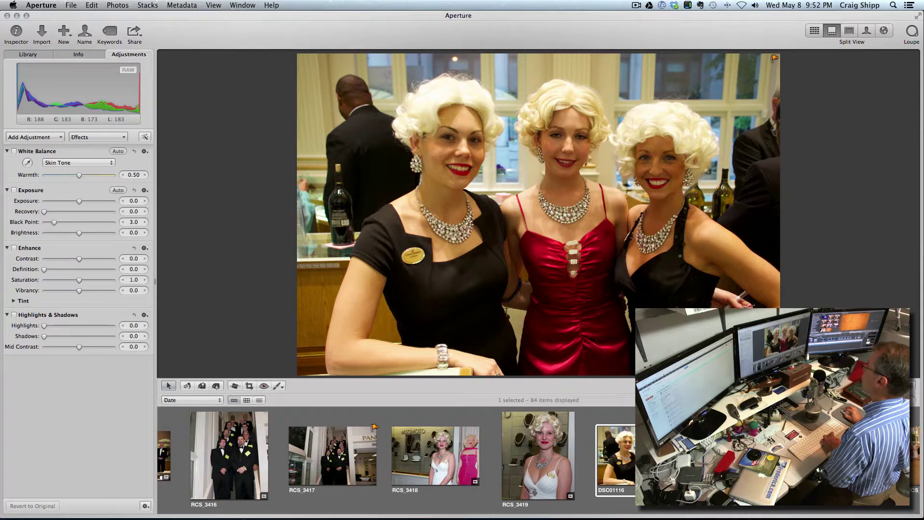
pyautogui.press('Right')
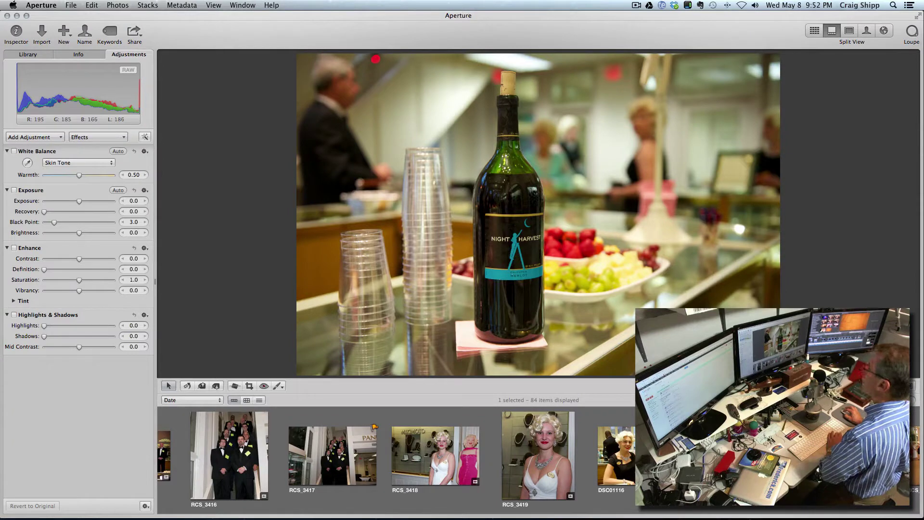
pyautogui.press('Right')
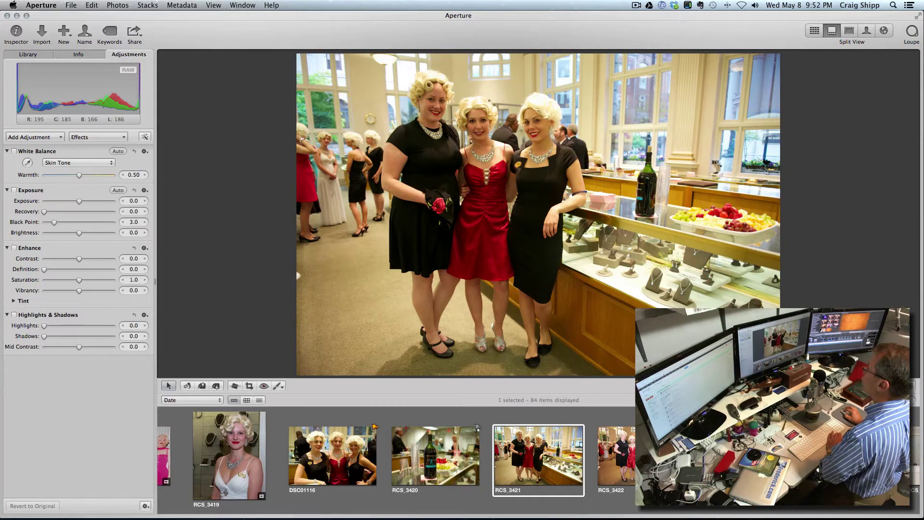
pyautogui.press('Right')
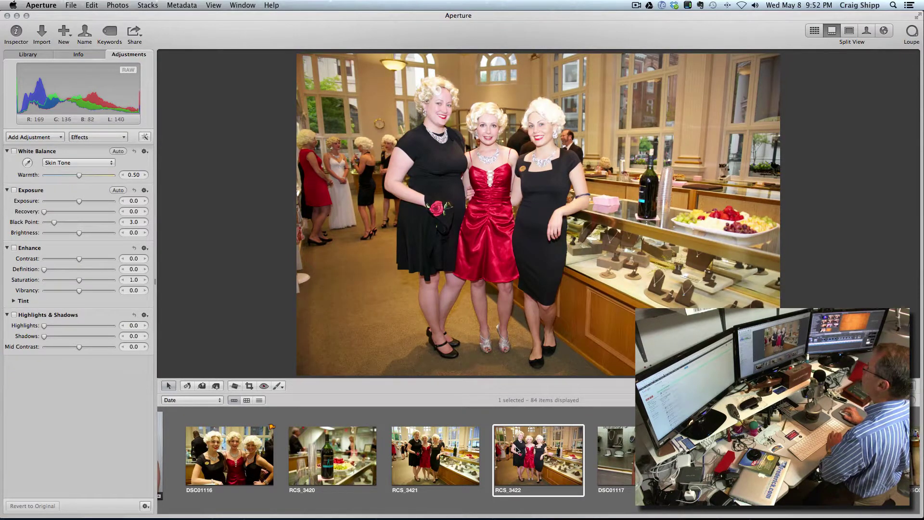
pyautogui.click(439, 448)
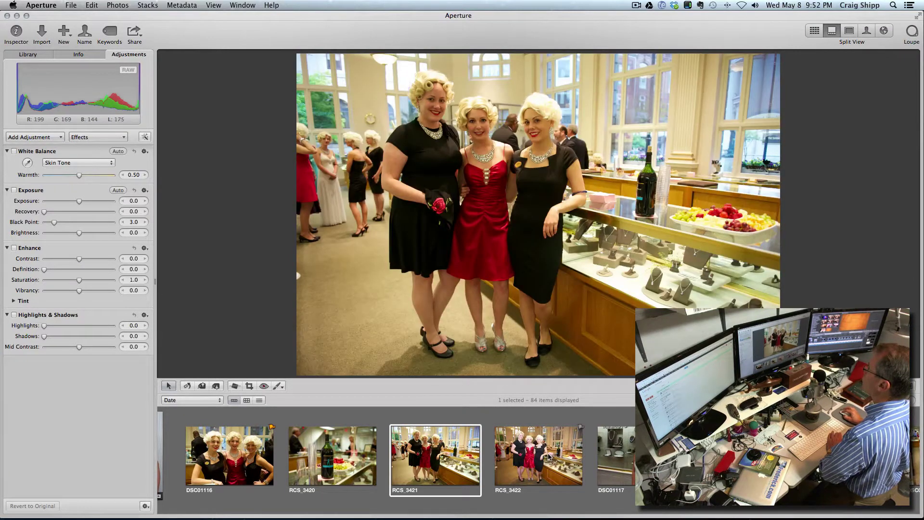
# - Crop photo RCS_3422 around the upper bodies of the three women to about 2007 × 1554 pixels
pyautogui.click(549, 456)
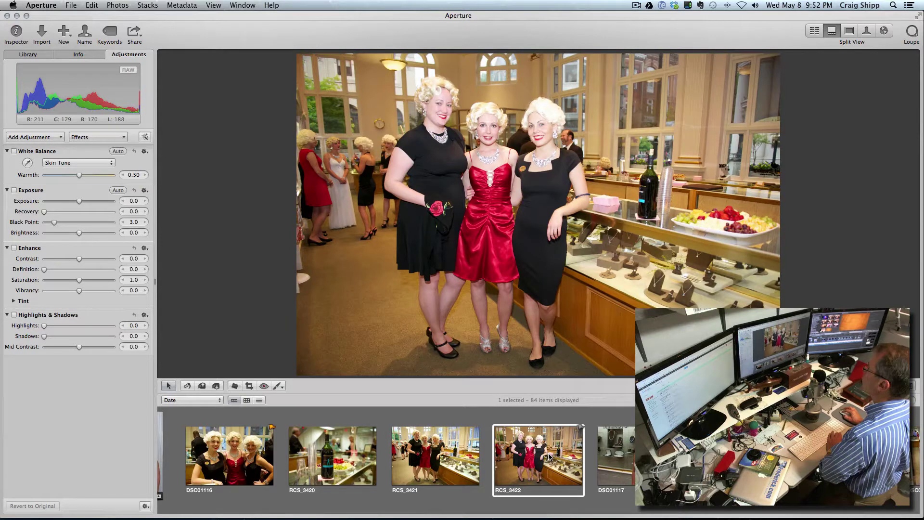
pyautogui.click(249, 386)
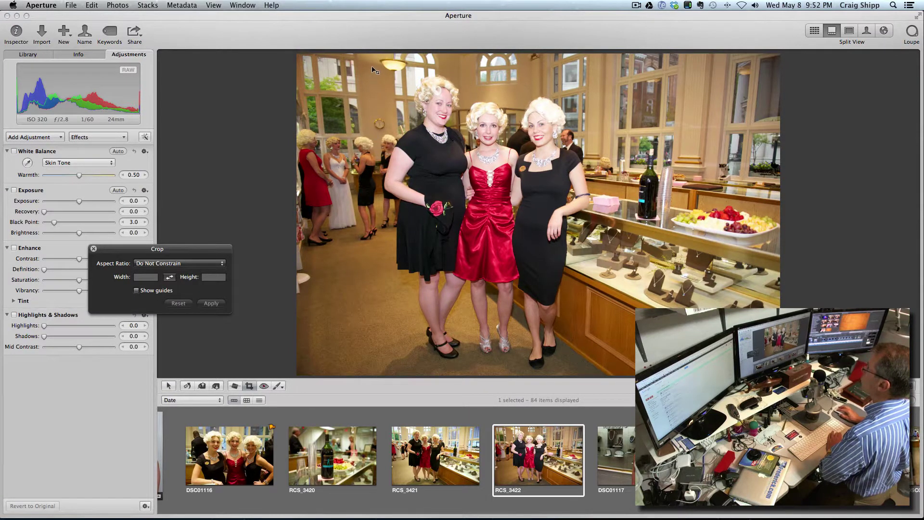
pyautogui.moveTo(373, 69); pyautogui.dragTo(602, 246)
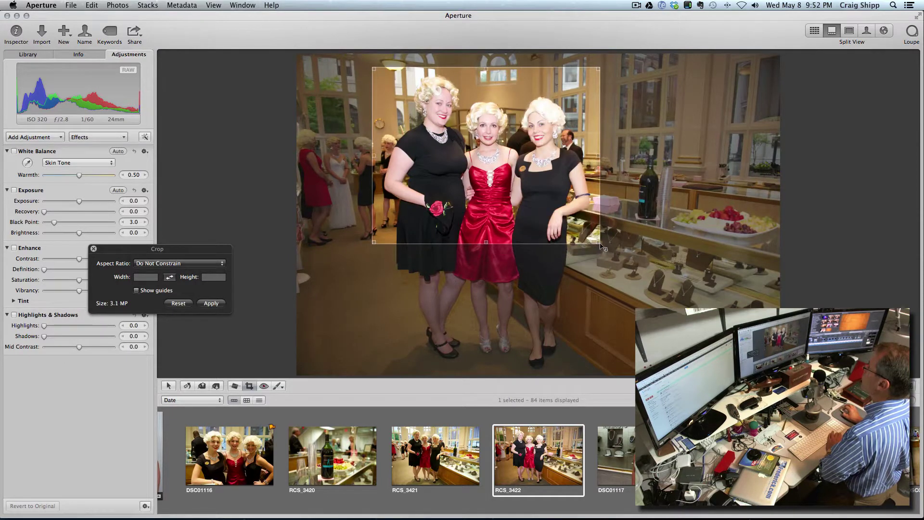
pyautogui.press('Return')
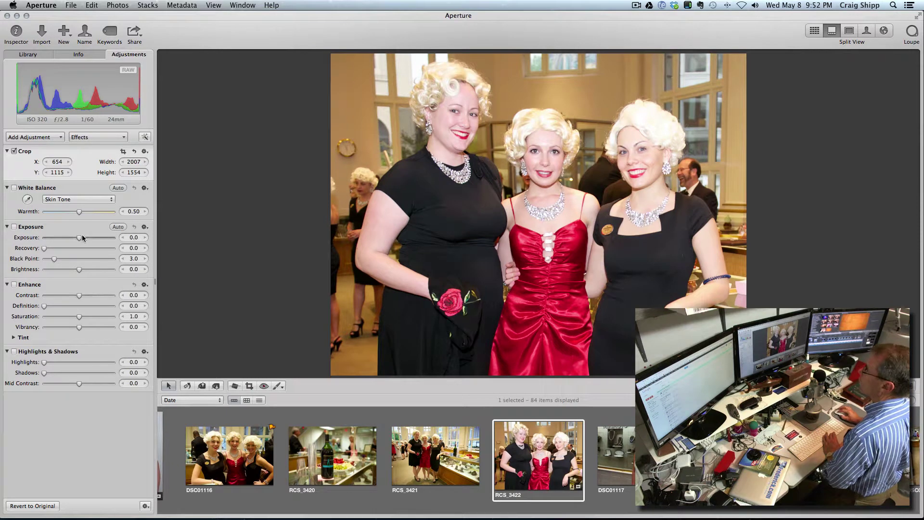
# - Set the exposure of photo RCS_3422 to about -0.59, its contrast to about 0.09 and its warmth to about 0.54
pyautogui.moveTo(79, 238); pyautogui.dragTo(69, 240)
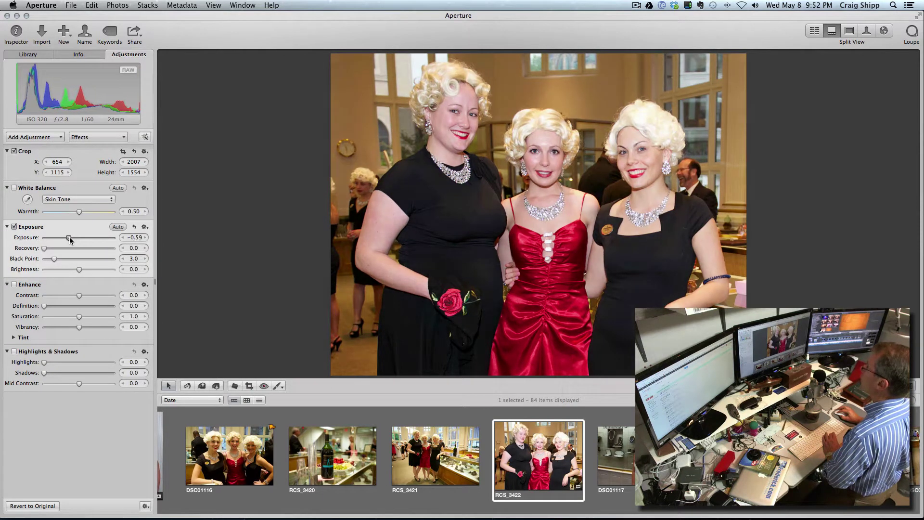
pyautogui.moveTo(79, 296); pyautogui.dragTo(86, 299)
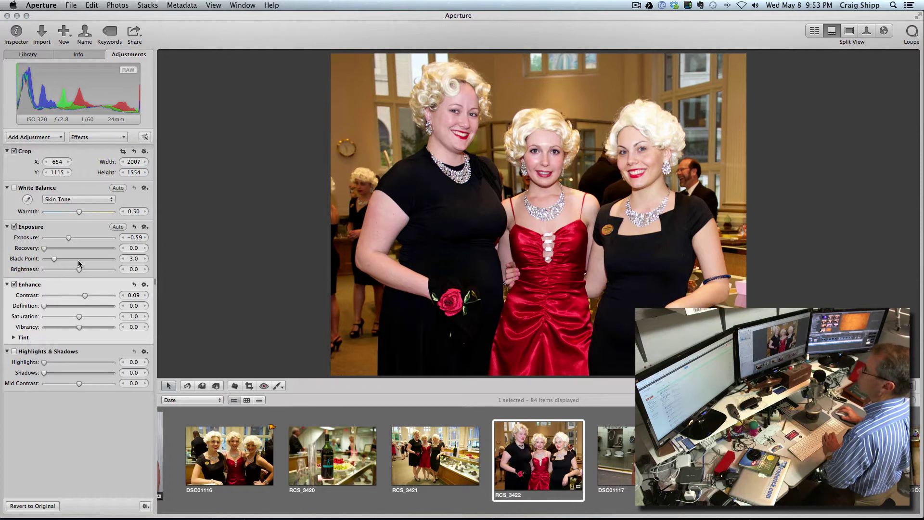
pyautogui.moveTo(80, 212); pyautogui.dragTo(92, 219)
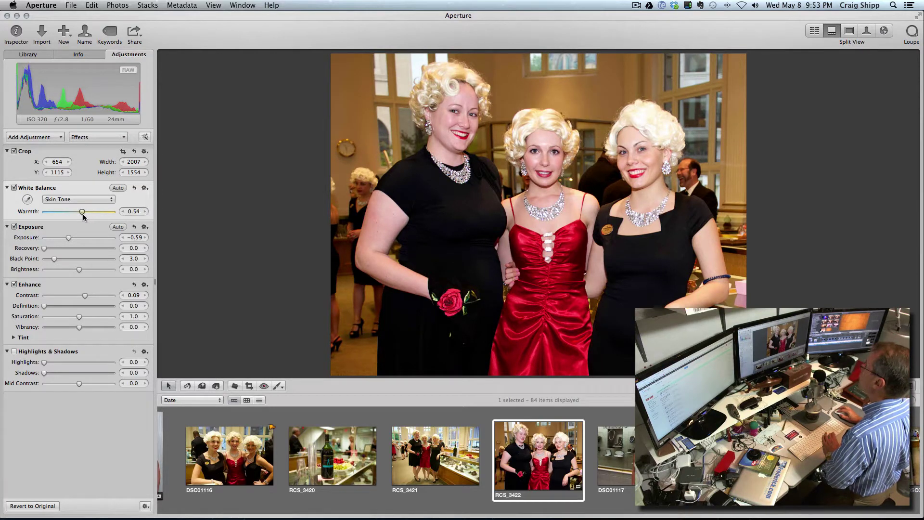
# - Raise the exposure of photo DSC01117, the woman in white beside the cardboard figure, to about 1.36
pyautogui.click(625, 444)
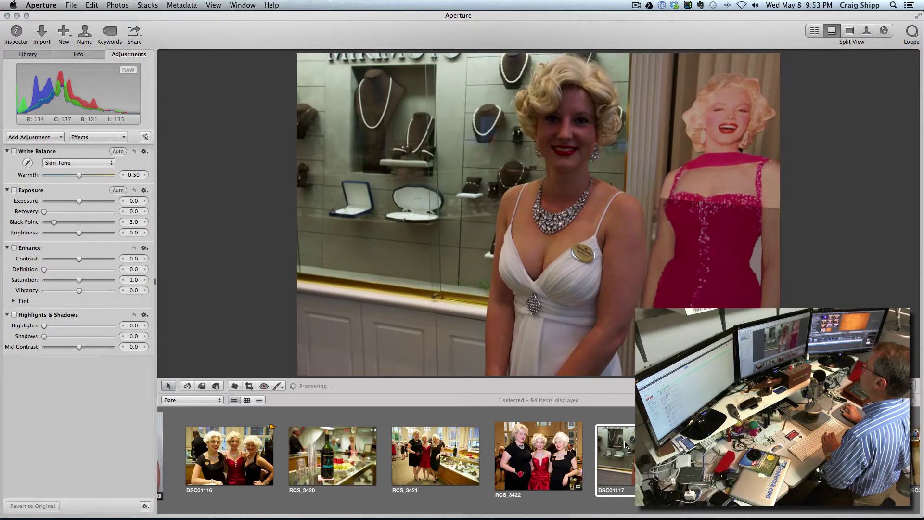
pyautogui.moveTo(79, 201); pyautogui.dragTo(102, 206)
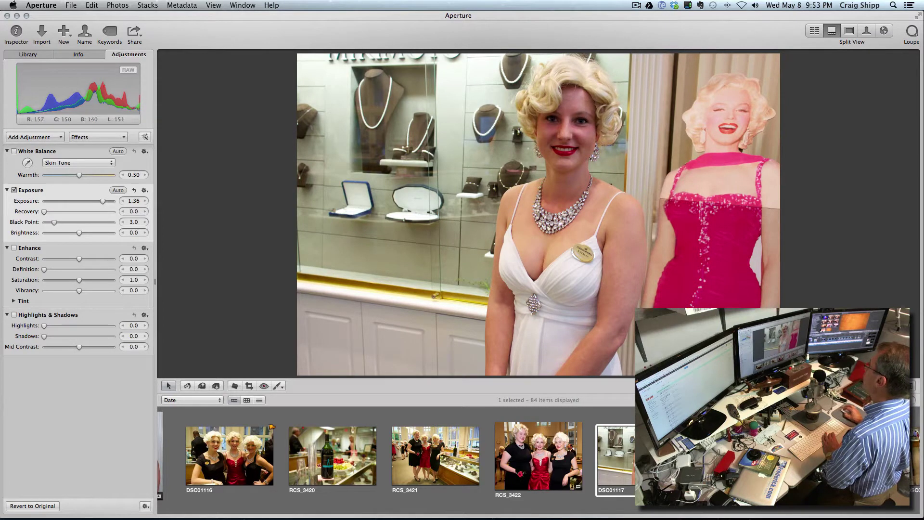
# - Set the contrast of three-woman photo RCS_3423 to about 0.08 and its exposure to about -0.2
pyautogui.press('Left')
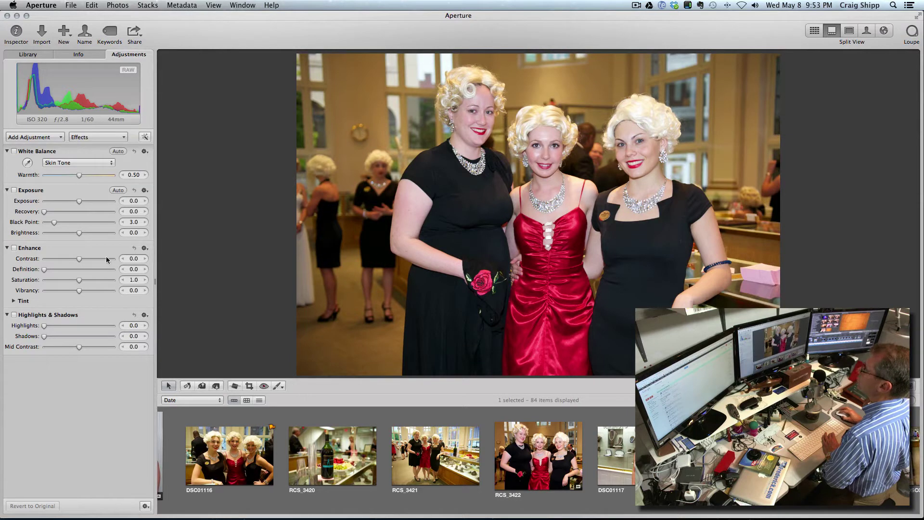
pyautogui.moveTo(80, 260); pyautogui.dragTo(84, 260)
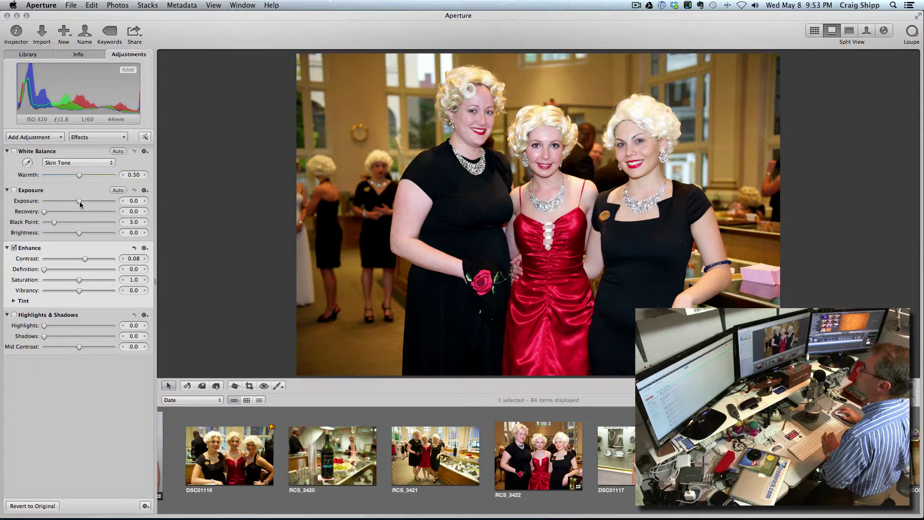
pyautogui.moveTo(79, 202); pyautogui.dragTo(74, 201)
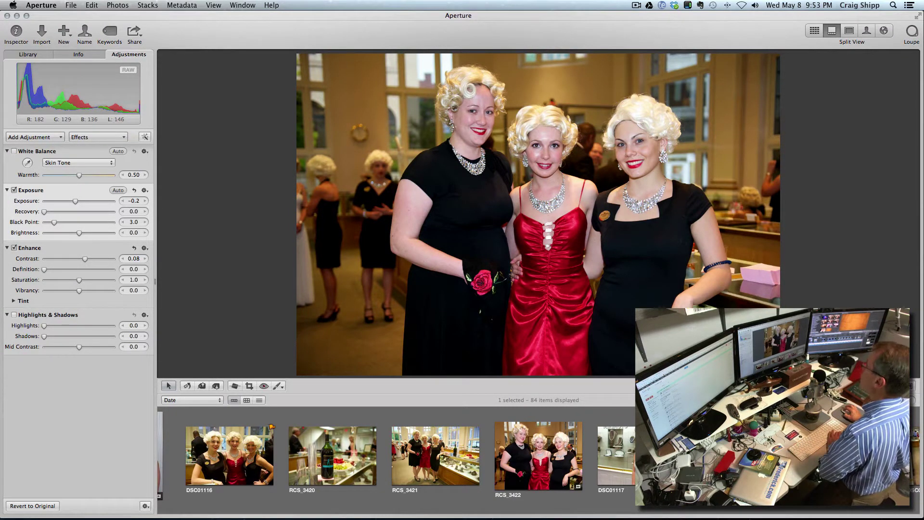
# - Crop photo RCS_3424 to about 2390 × 1689 pixels, placing the Marilyn mosaic portrait in the lower right corner
pyautogui.press('Right')
pyautogui.press('Right')
pyautogui.press('Right')
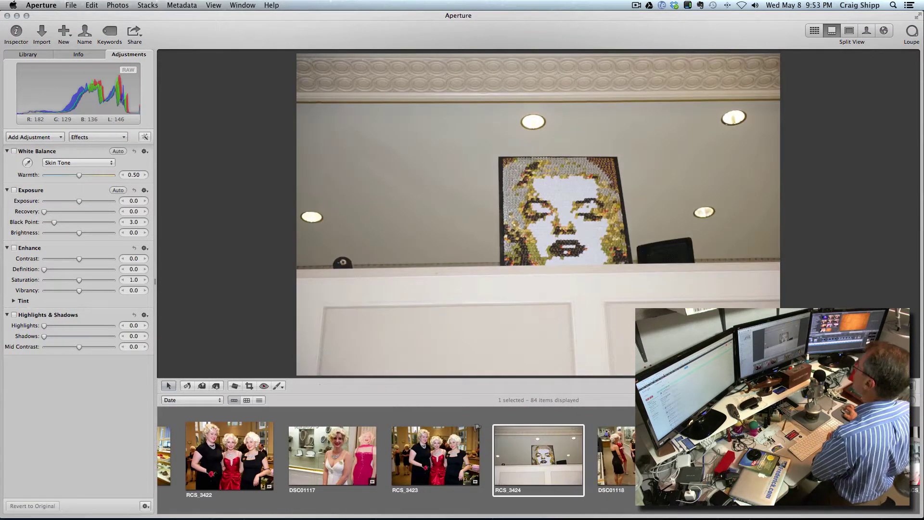
pyautogui.press('c')
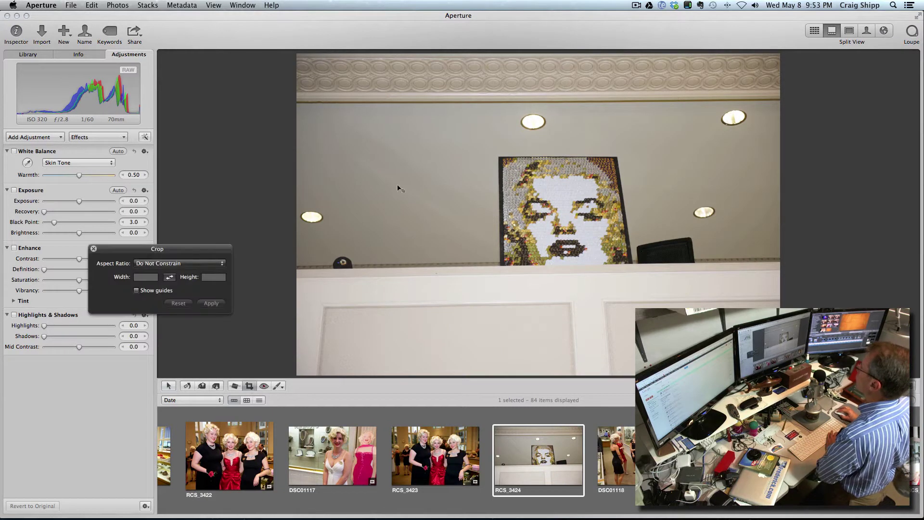
pyautogui.moveTo(370, 83); pyautogui.dragTo(627, 247)
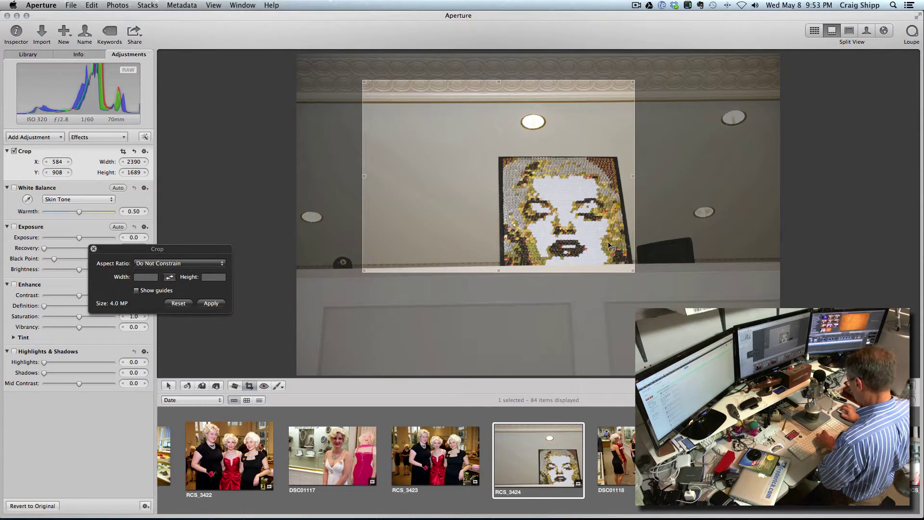
pyautogui.press('Return')
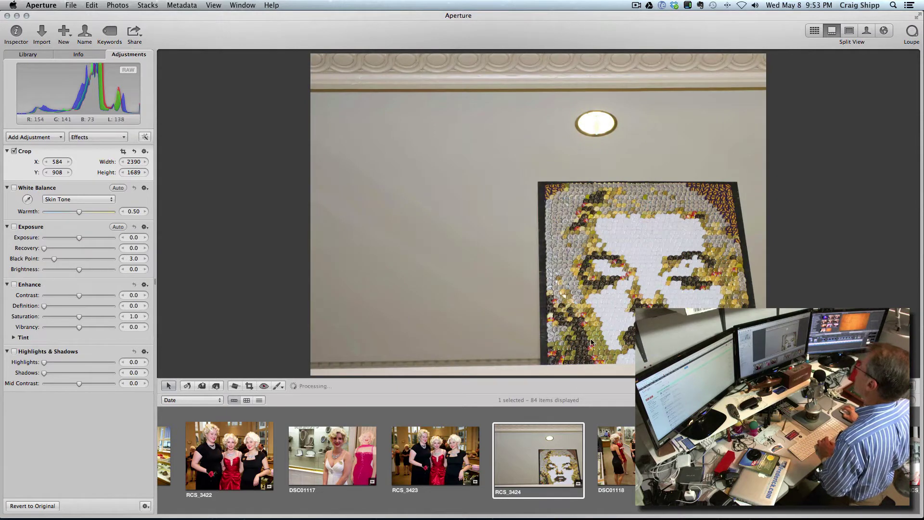
# - Crop photo DSC01118 to about 3267 × 3622 pixels around the four standing women and raise its exposure to about 0.5
pyautogui.click(631, 446)
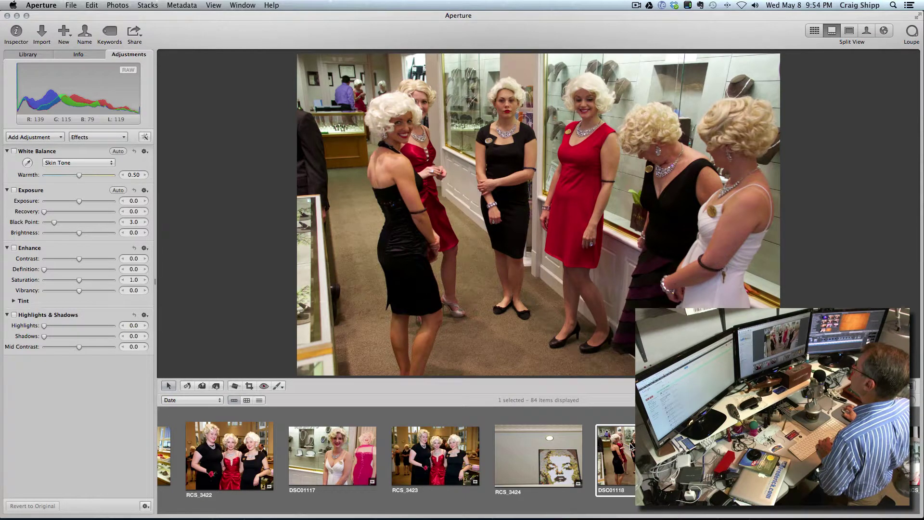
pyautogui.click(249, 385)
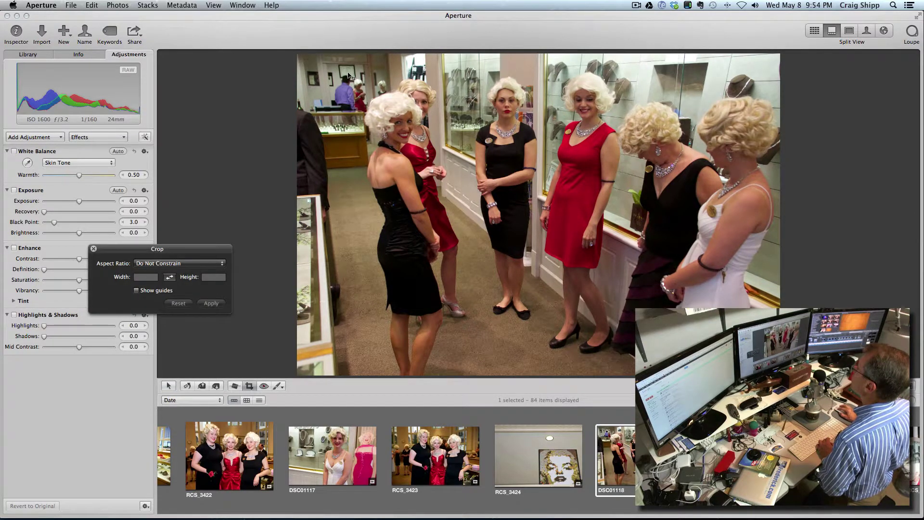
pyautogui.moveTo(348, 72); pyautogui.dragTo(622, 367)
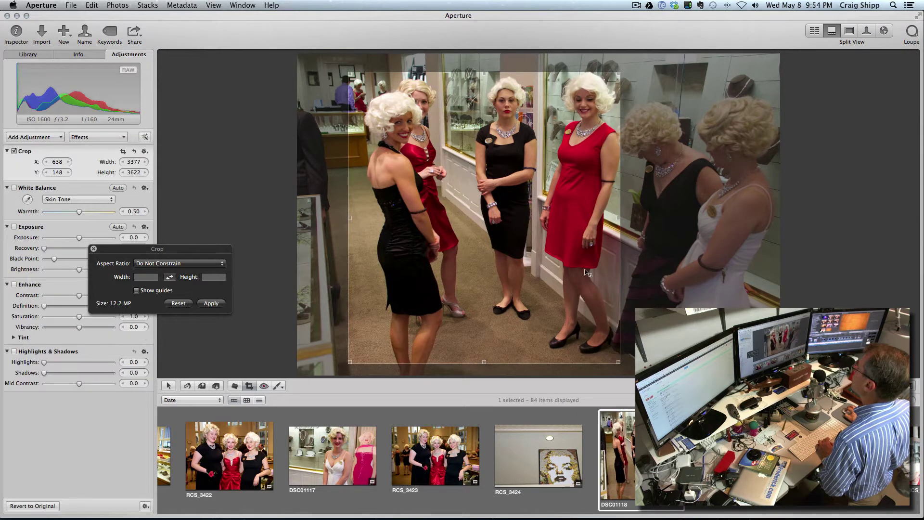
pyautogui.moveTo(587, 273); pyautogui.dragTo(589, 273)
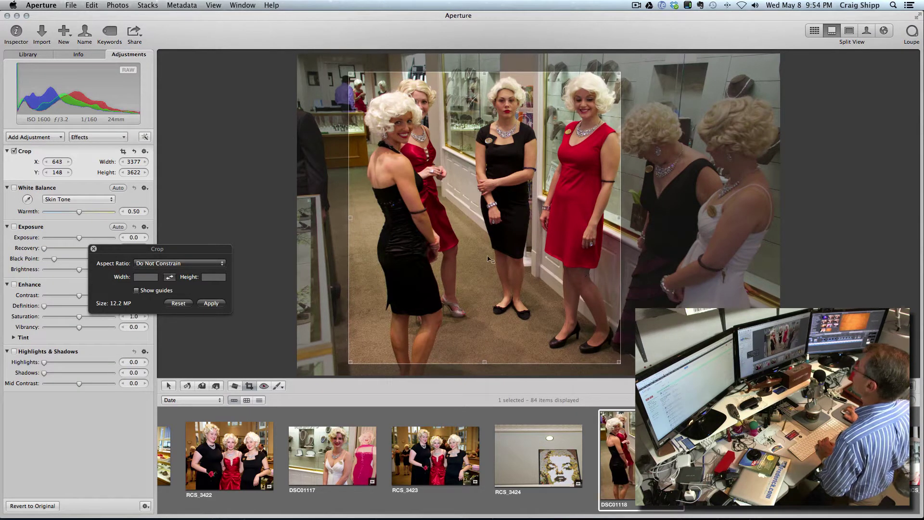
pyautogui.moveTo(352, 221); pyautogui.dragTo(359, 222)
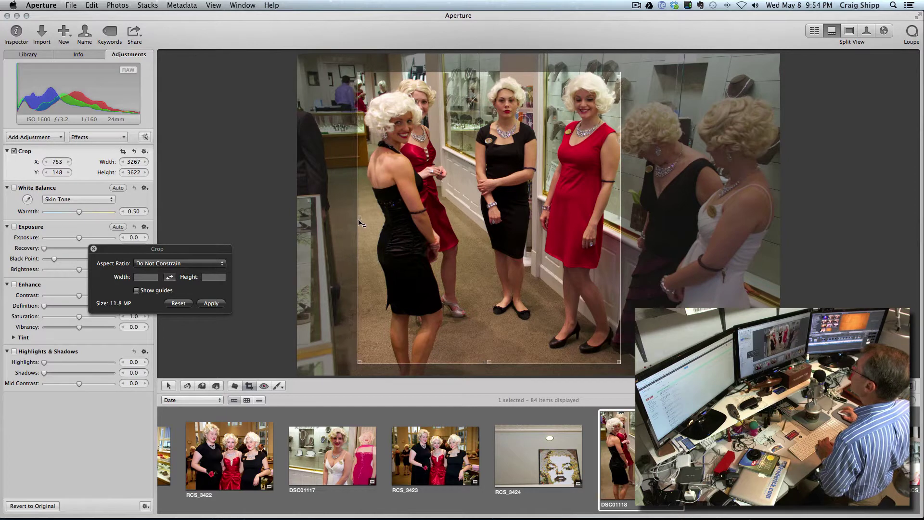
pyautogui.press('Return')
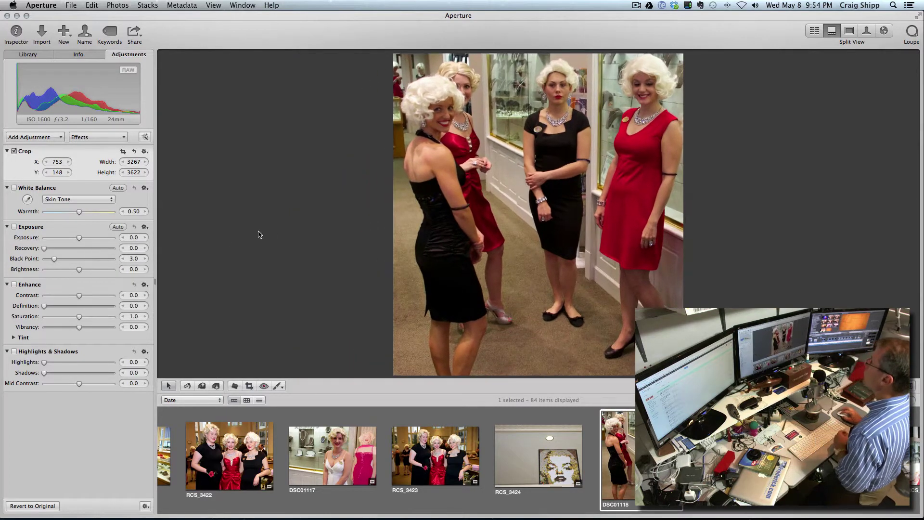
pyautogui.moveTo(79, 238); pyautogui.dragTo(88, 239)
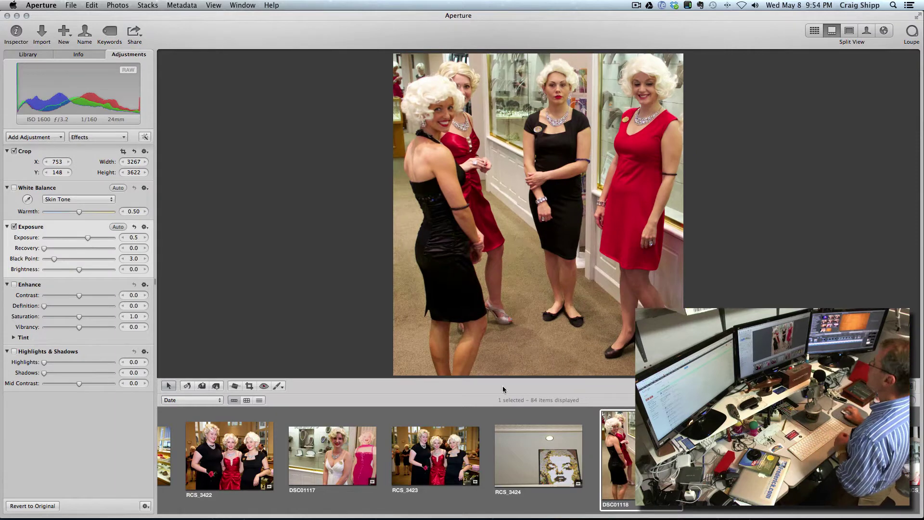
# - Raise the exposure of photo DSC01119, the Marilyn mosaic beside the arched window, to about 0.33
pyautogui.press('Right')
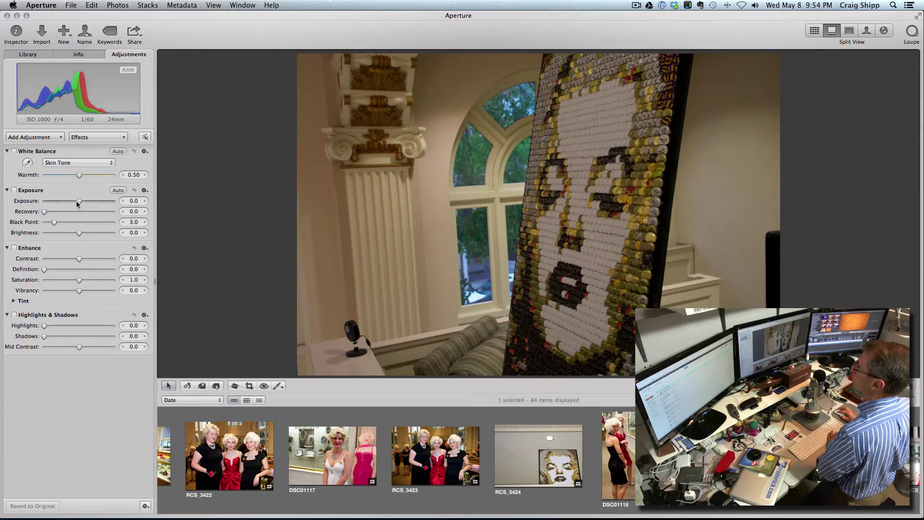
pyautogui.moveTo(76, 200); pyautogui.dragTo(81, 203)
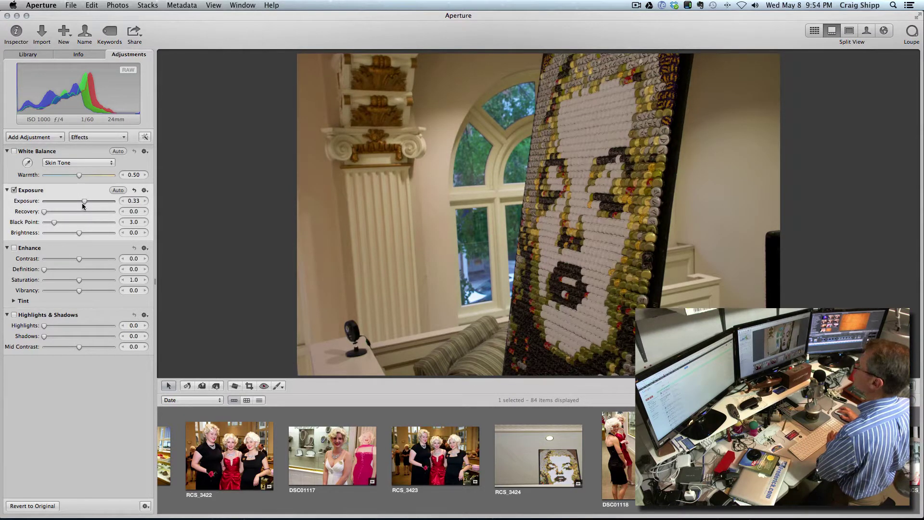
pyautogui.press('super+z')
# - Flag staircase group photo RCS_3425, which has a woman leaning into the foreground
pyautogui.press('Right')
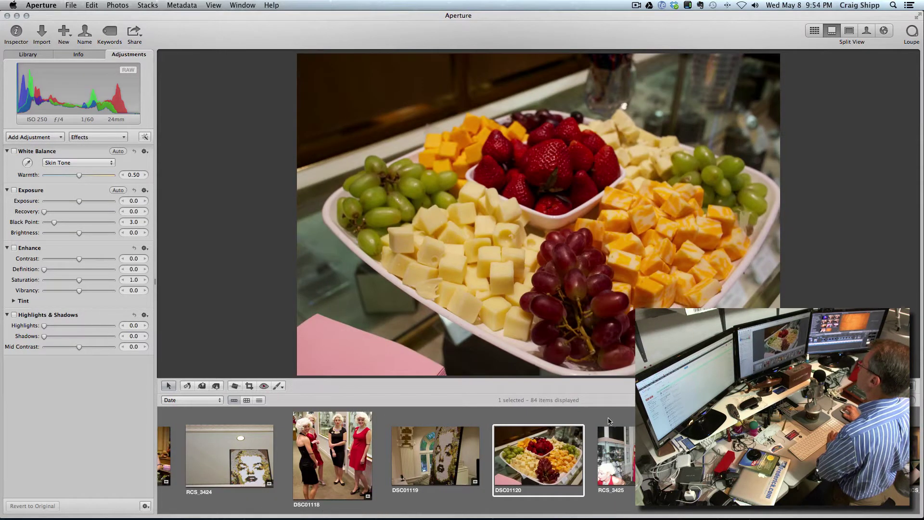
pyautogui.press('Right')
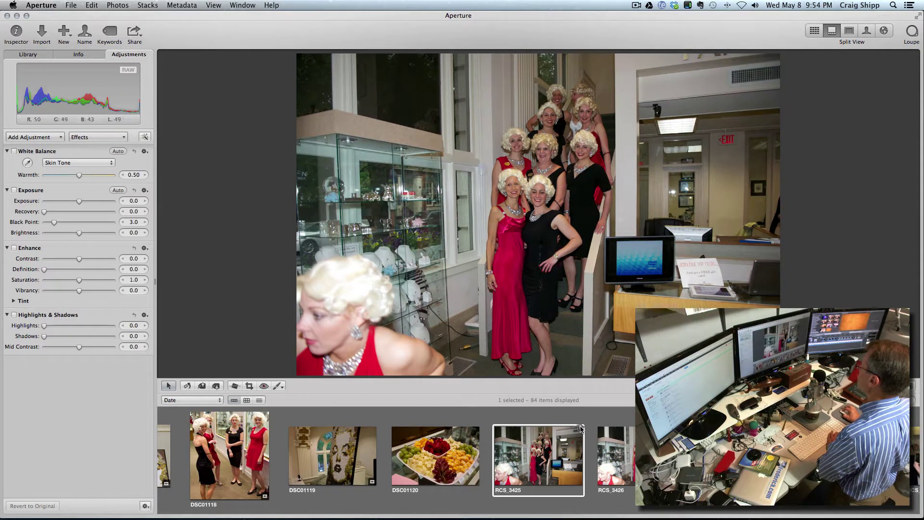
# - Crop photo RCS_3426 to about 1548 × 2603 pixels around the staircase group, excluding the foreground woman and the office
pyautogui.click(625, 438)
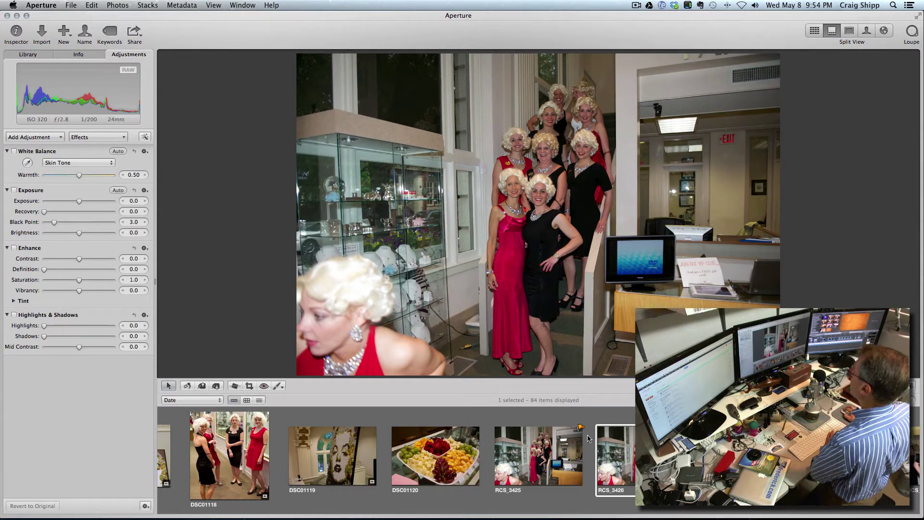
pyautogui.click(249, 386)
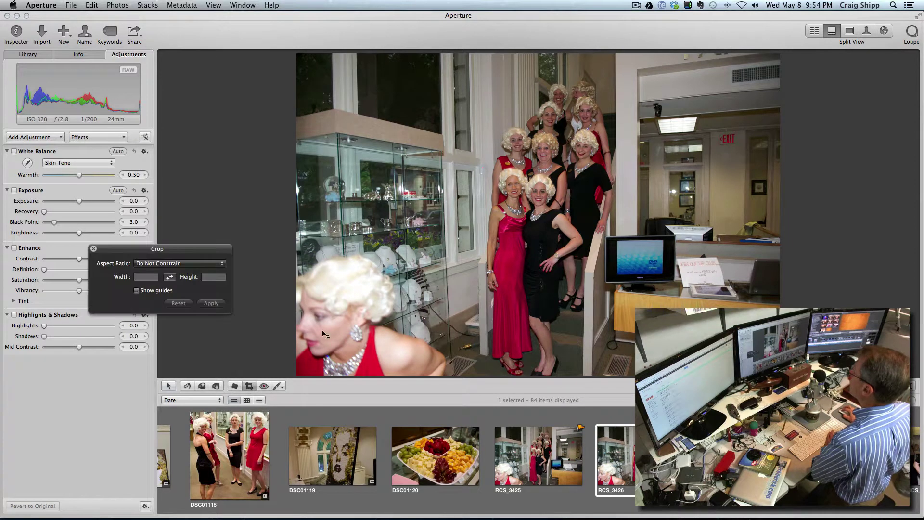
pyautogui.moveTo(425, 64); pyautogui.dragTo(619, 378)
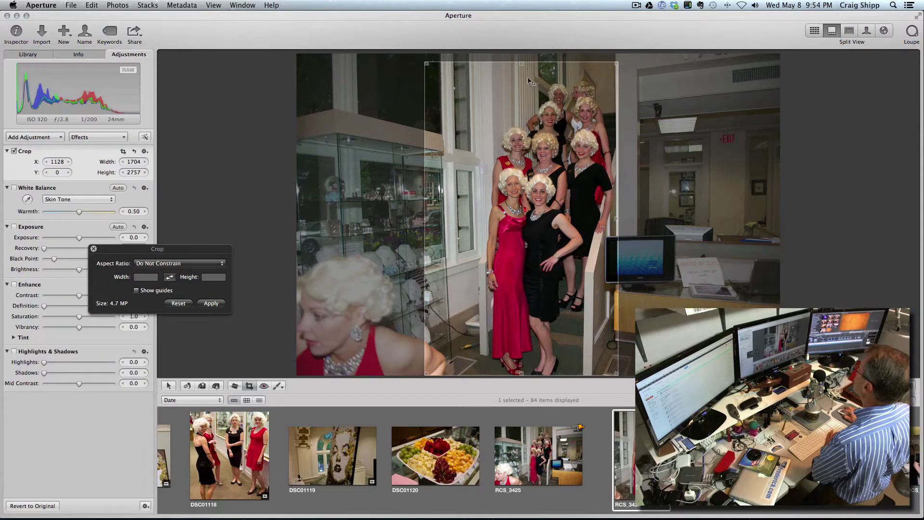
pyautogui.moveTo(521, 66); pyautogui.dragTo(521, 83)
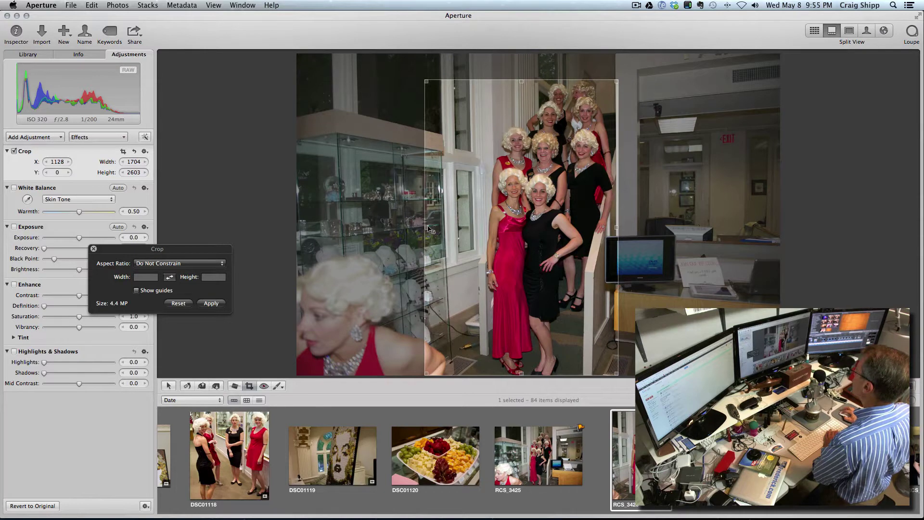
pyautogui.moveTo(428, 228); pyautogui.dragTo(445, 234)
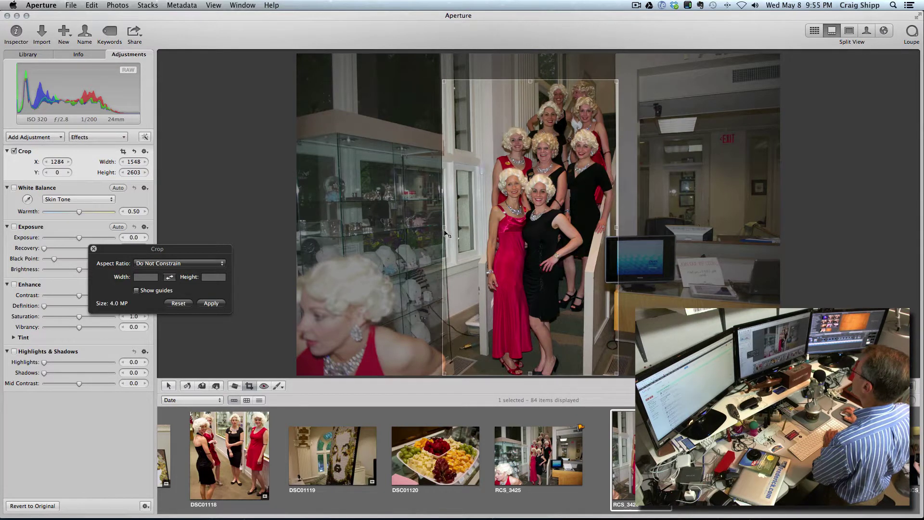
pyautogui.press('Return')
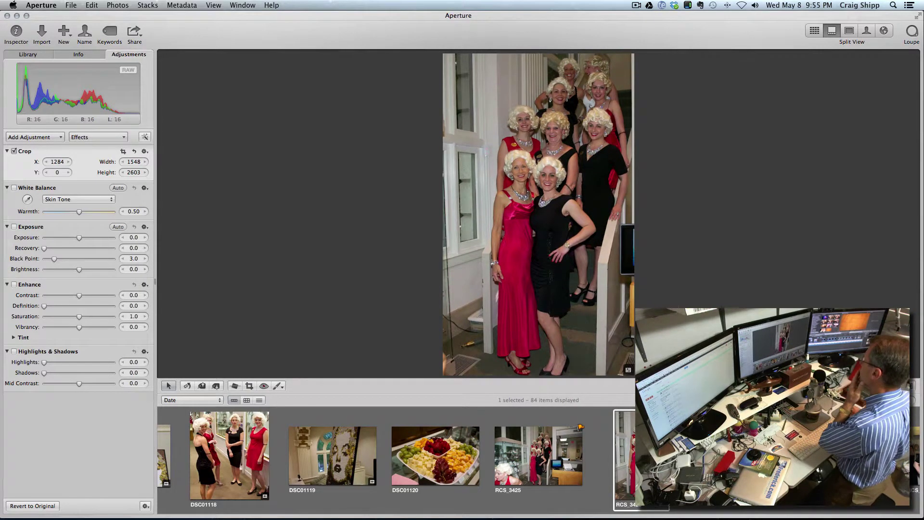
# - Set the exposure of two-woman photo RCS_3428 to about -0.4 and its contrast to about 0.06
pyautogui.press('Right')
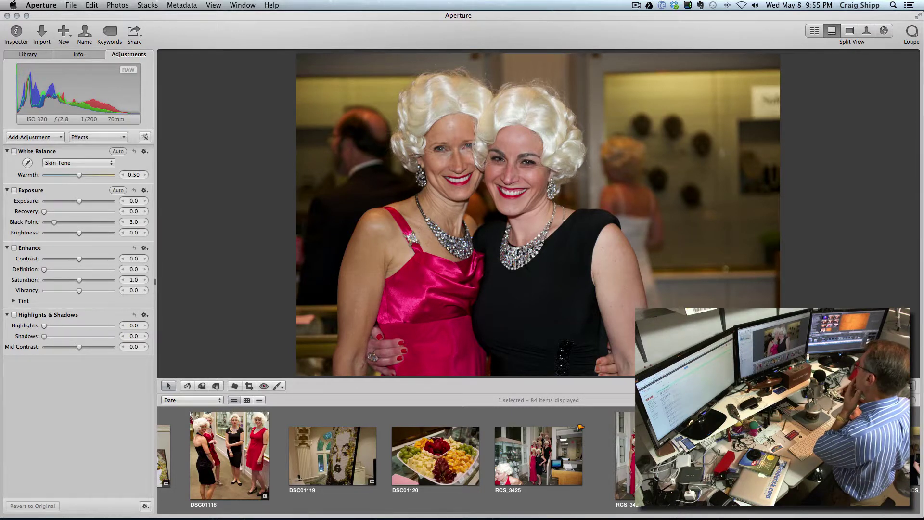
pyautogui.press('Right')
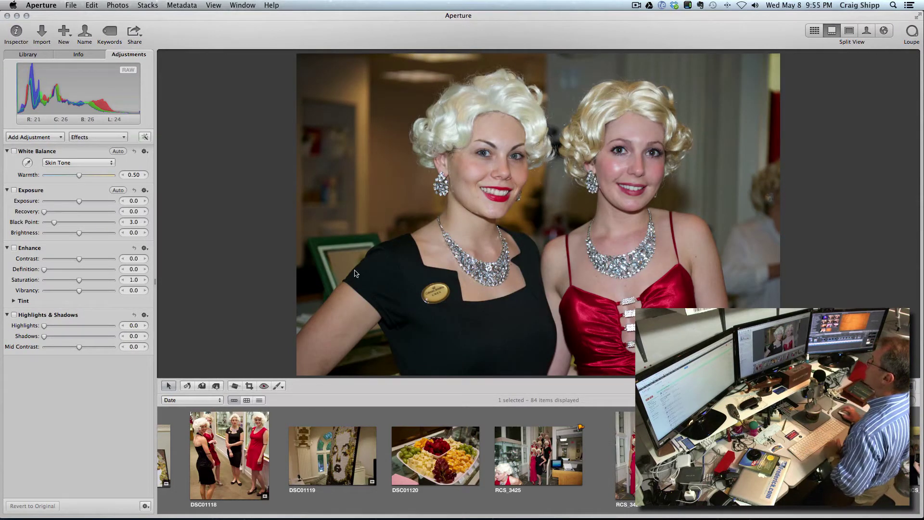
pyautogui.moveTo(79, 202); pyautogui.dragTo(72, 202)
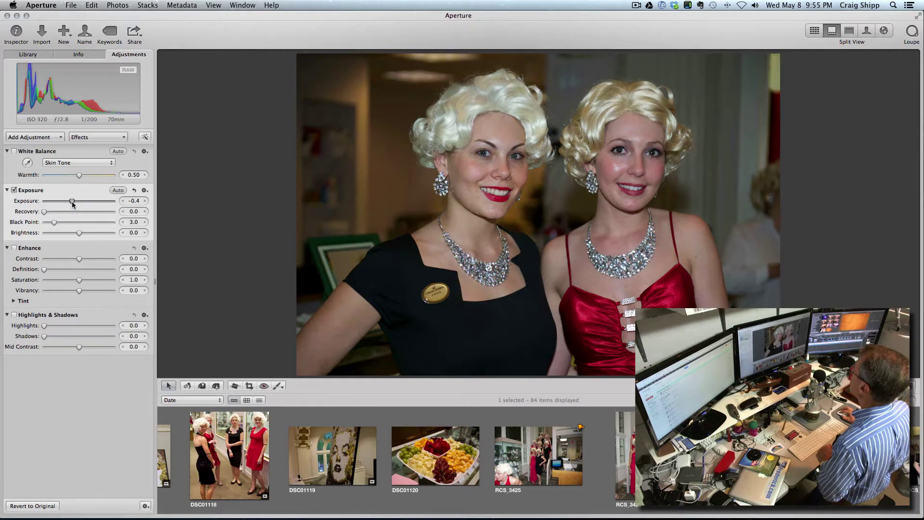
pyautogui.moveTo(78, 258); pyautogui.dragTo(83, 259)
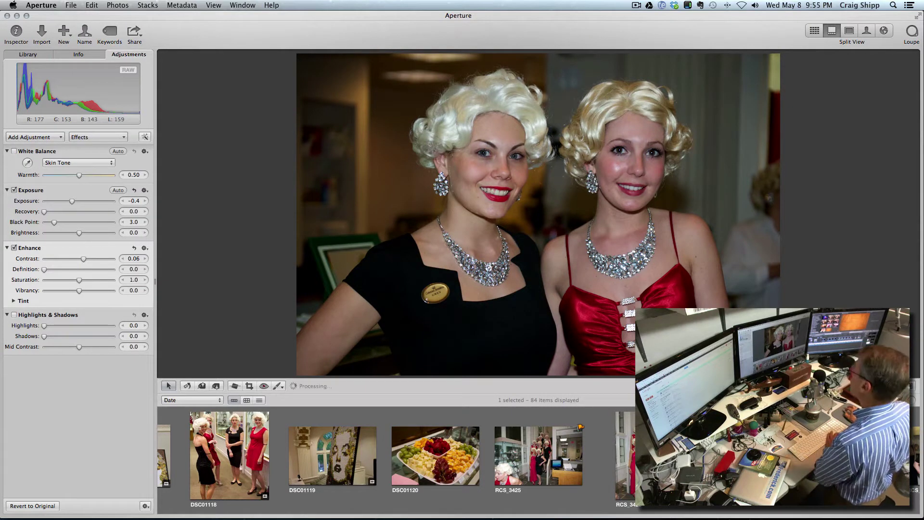
# - Flag the two-woman portraits RCS_3427 and RCS_3428
pyautogui.press('Right')
pyautogui.press('Right')
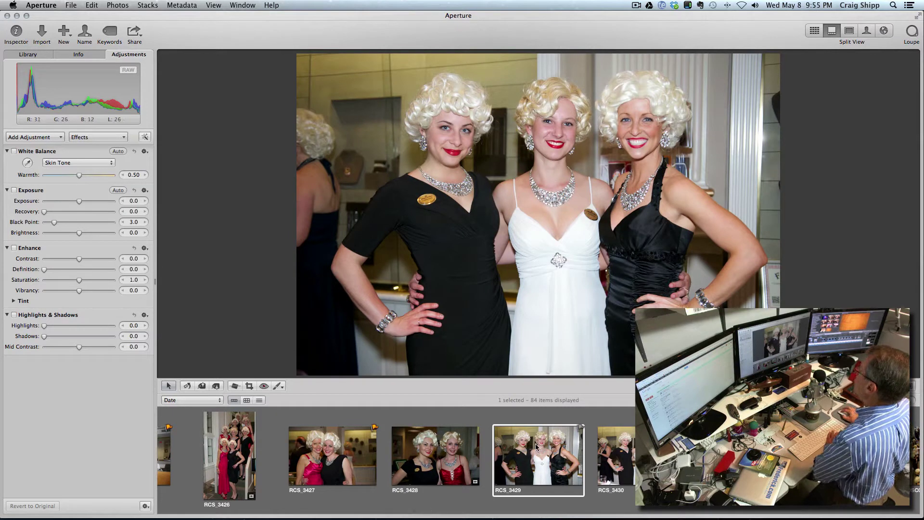
pyautogui.click(453, 445)
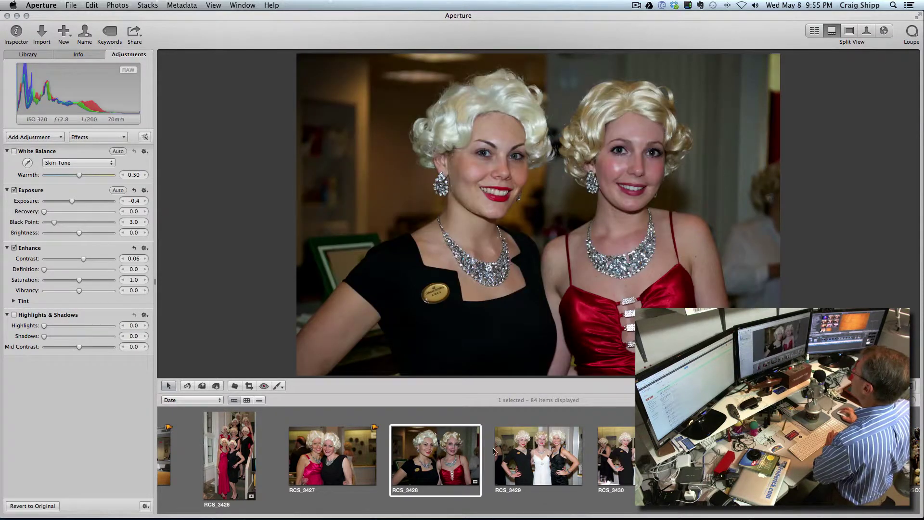
pyautogui.click(517, 451)
pyautogui.click(443, 454)
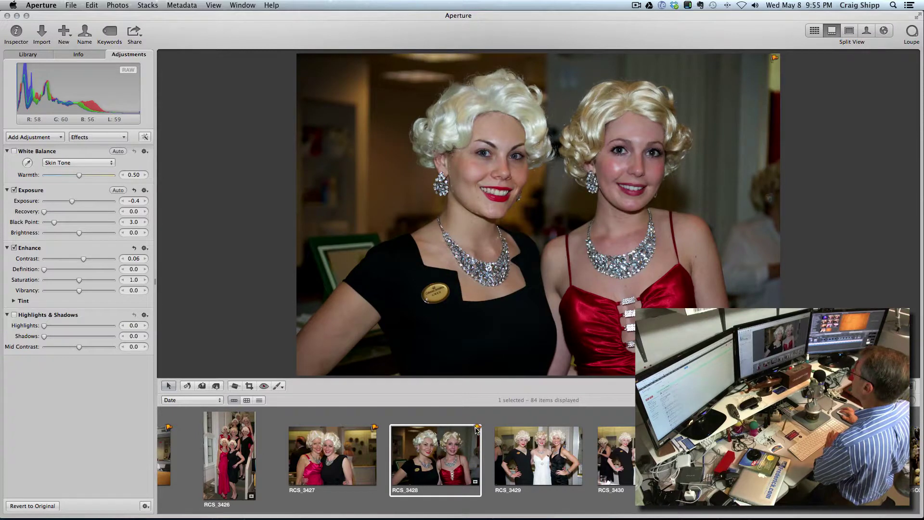
# - Crop photo RCS_3429 to about 3703 × 2694 pixels around the three women and lower its exposure to about -0.41
pyautogui.click(526, 450)
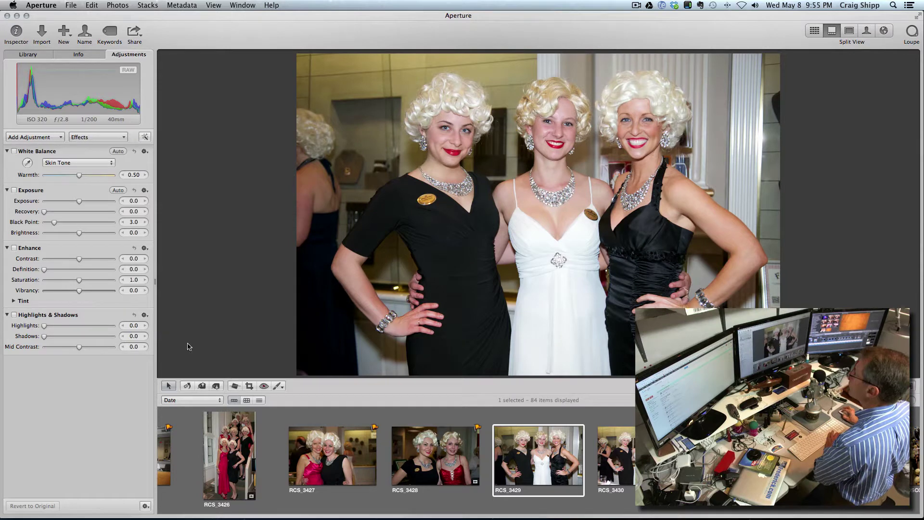
pyautogui.click(249, 387)
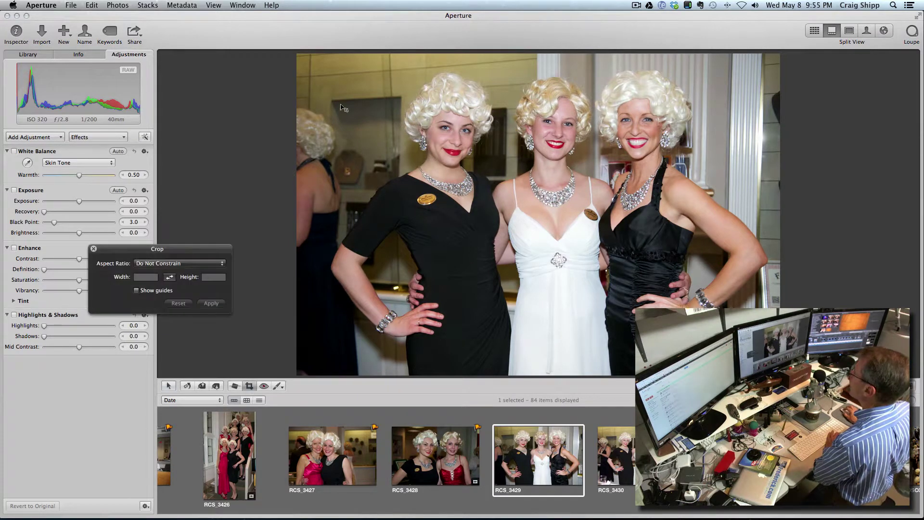
pyautogui.moveTo(335, 69); pyautogui.dragTo(756, 375)
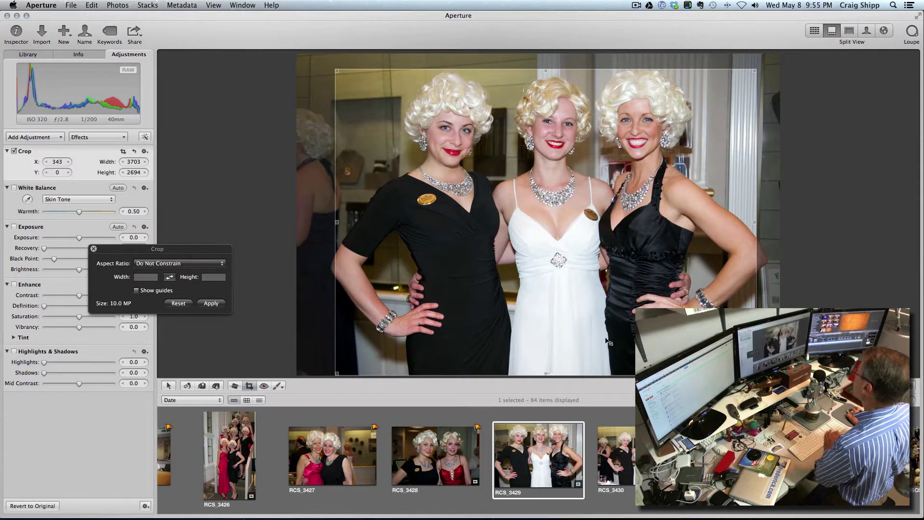
pyautogui.press('Return')
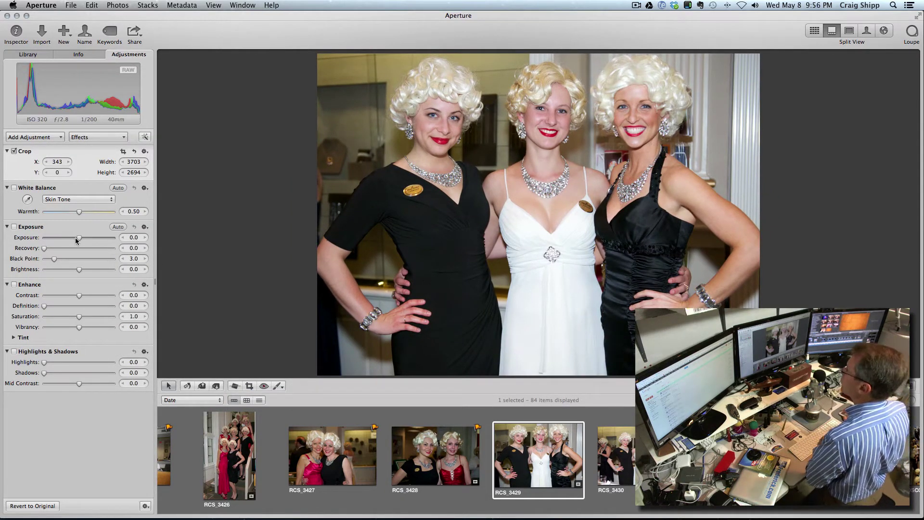
pyautogui.moveTo(77, 239); pyautogui.dragTo(72, 239)
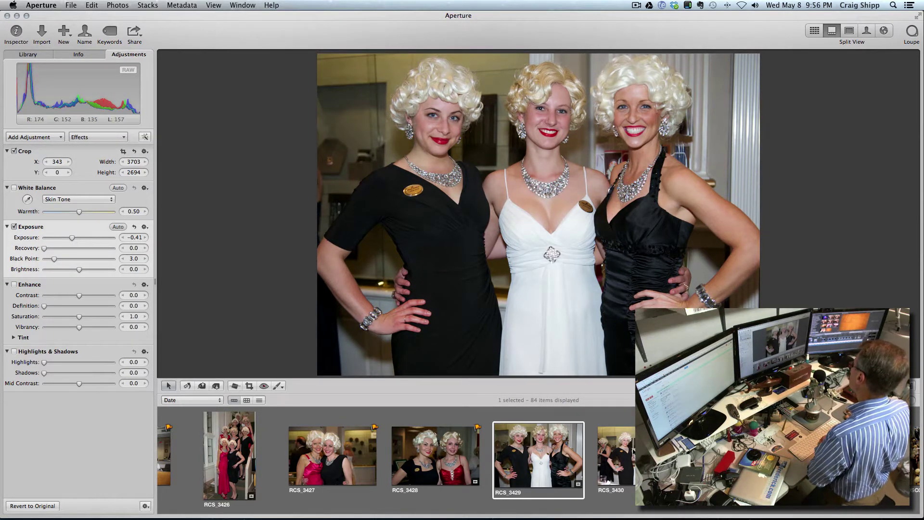
# - Crop photo RCS_3430 to about 2872 × 2619 pixels around the three women and lower its exposure to about -0.3
pyautogui.press('Right')
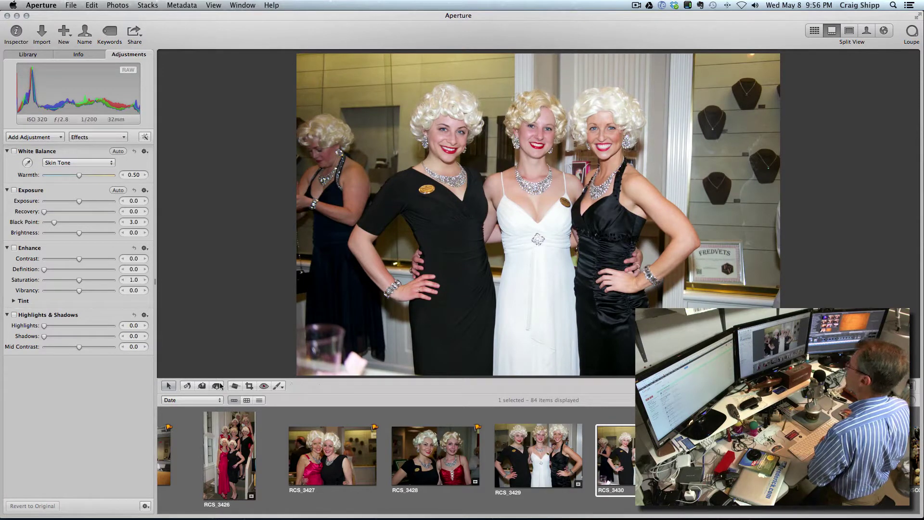
pyautogui.click(249, 386)
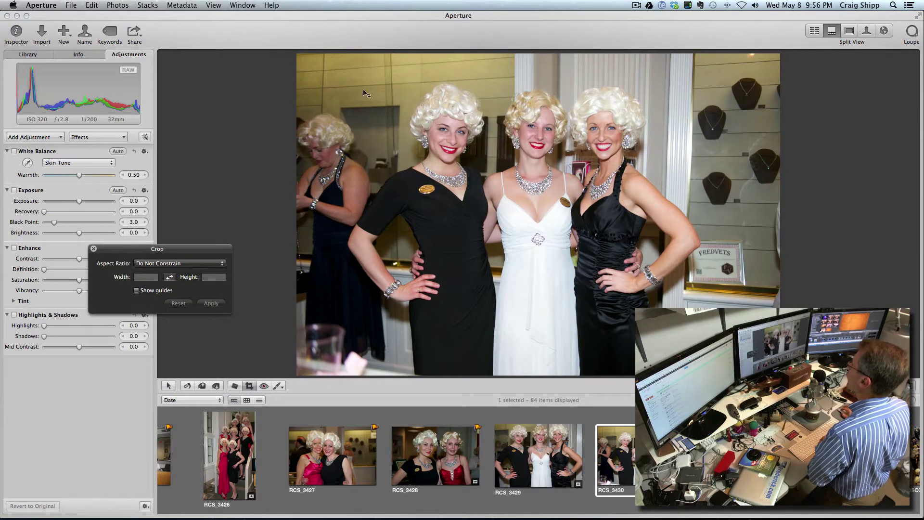
pyautogui.moveTo(362, 80); pyautogui.dragTo(685, 375)
pyautogui.press('Return')
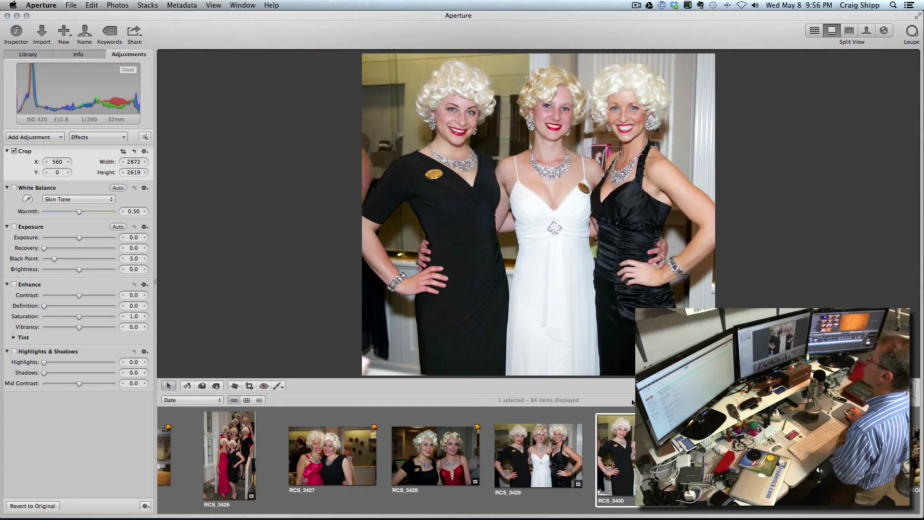
pyautogui.moveTo(79, 238); pyautogui.dragTo(74, 240)
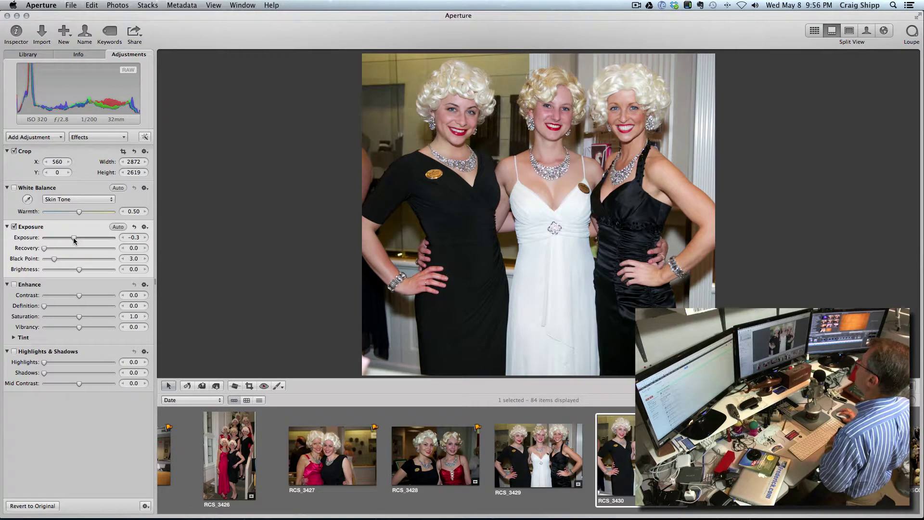
# - Set the exposure of two-woman photo RCS_3433 to about -0.16 and its contrast to about 0.08
pyautogui.press('Right')
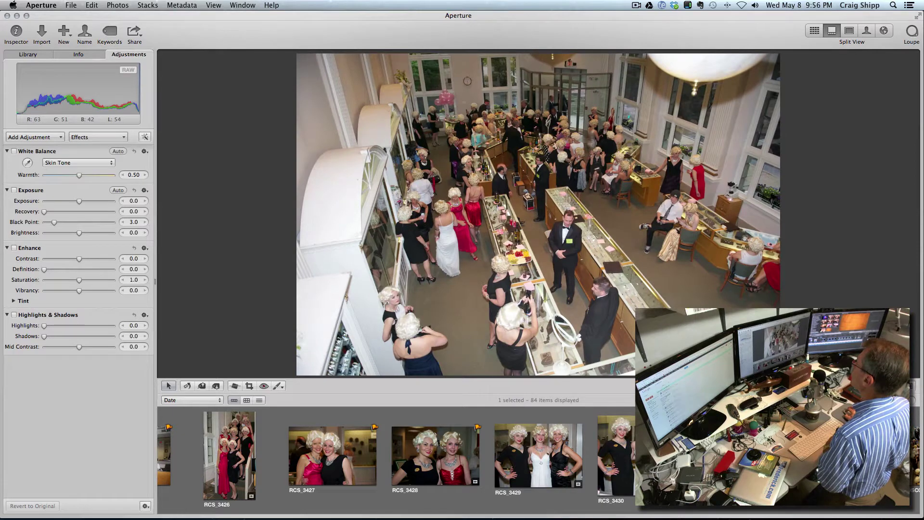
pyautogui.press('Right')
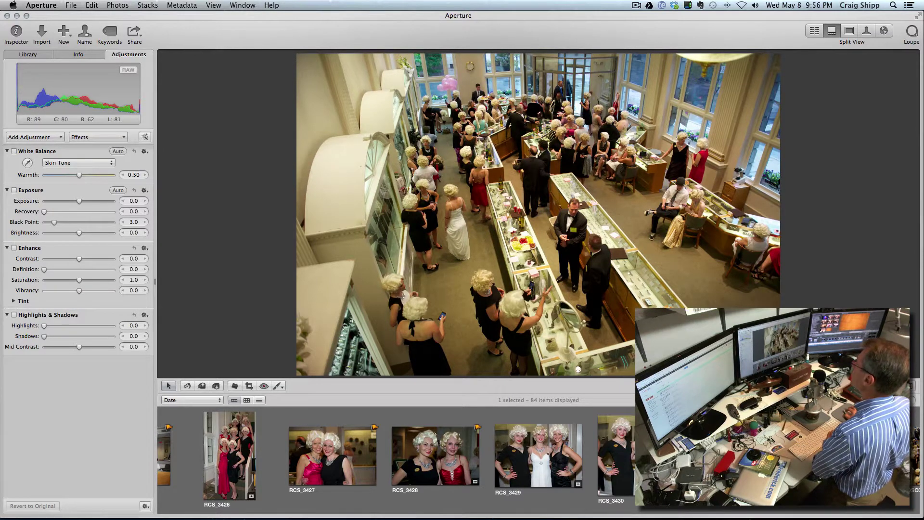
pyautogui.press('Right')
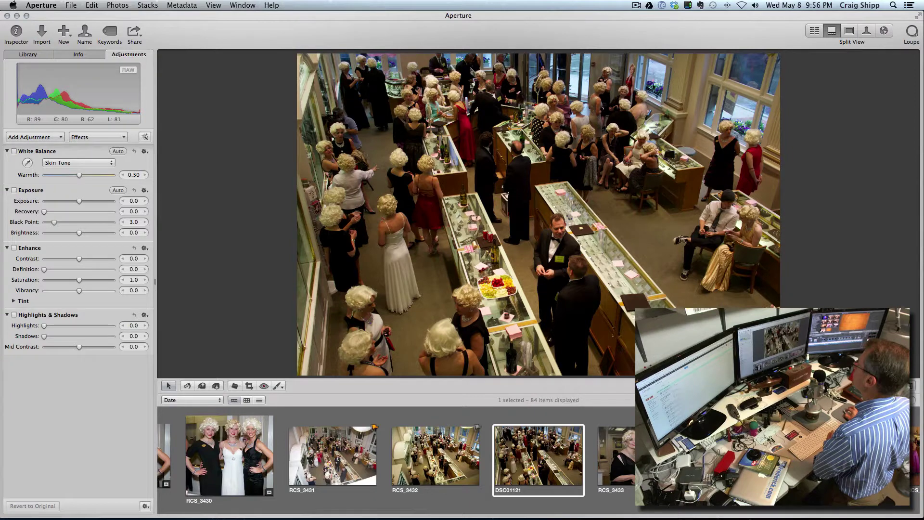
pyautogui.press('Right')
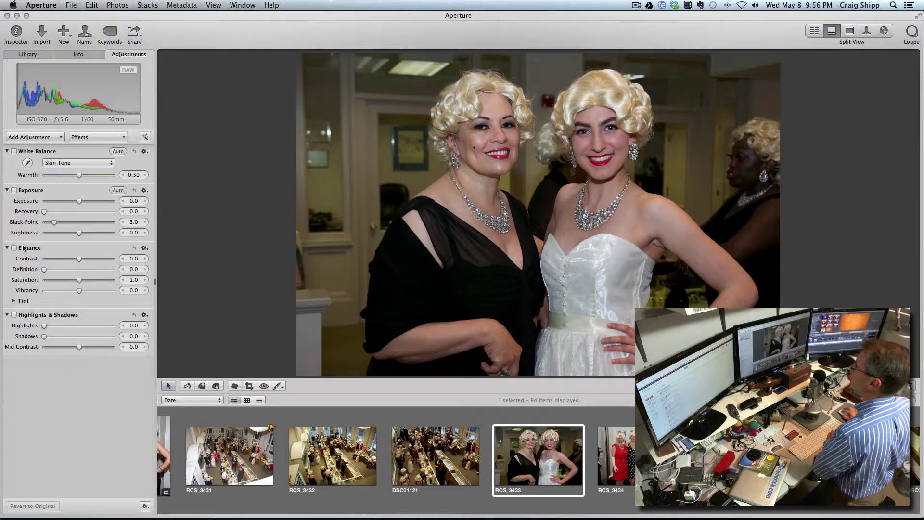
pyautogui.moveTo(79, 201); pyautogui.dragTo(71, 202)
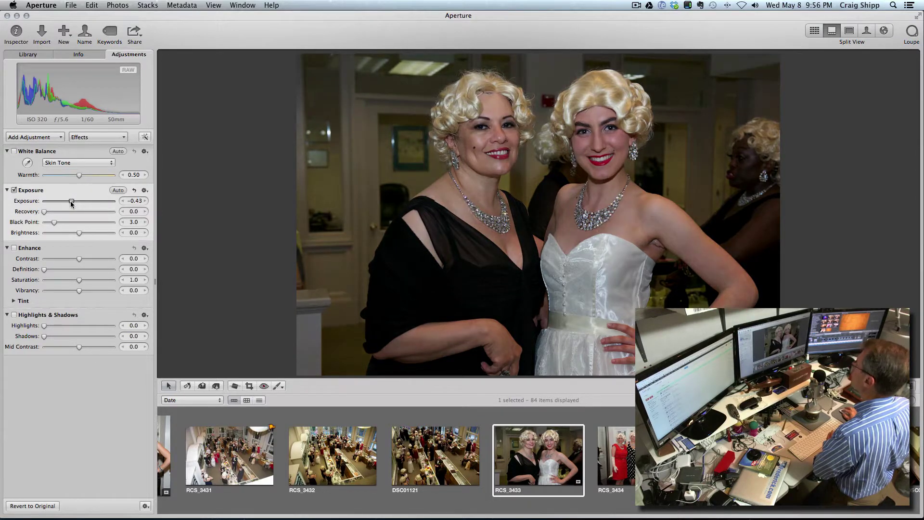
pyautogui.moveTo(79, 260); pyautogui.dragTo(83, 261)
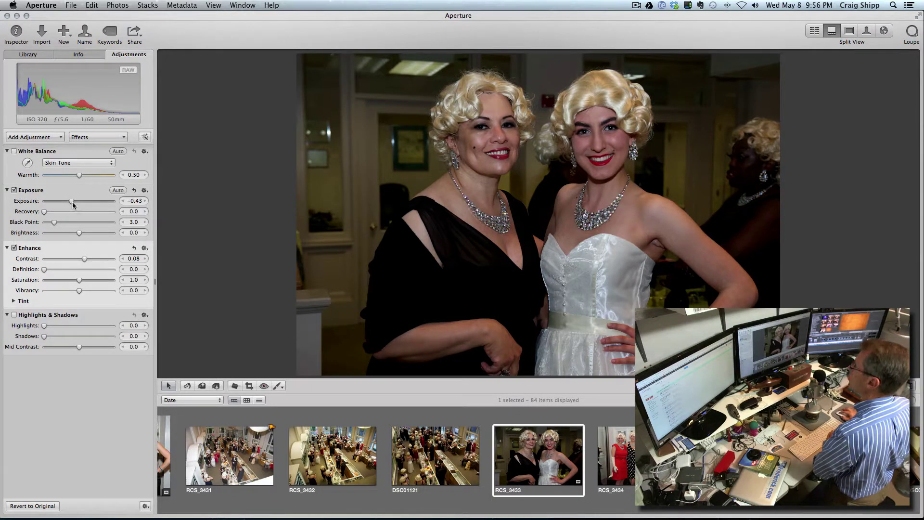
pyautogui.moveTo(72, 202); pyautogui.dragTo(77, 205)
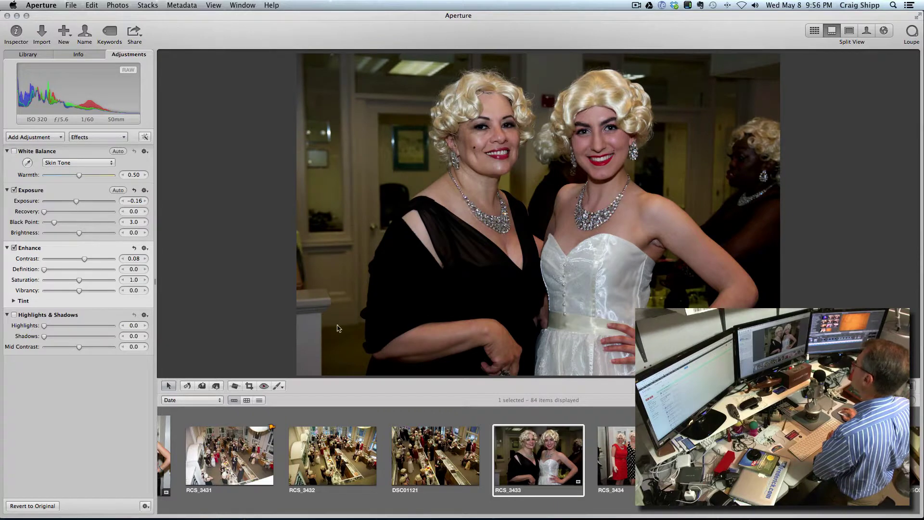
# - Crop photo RCS_3435 to about 2630 × 1632 pixels around the pink Marilyn invitation card
pyautogui.press('Right')
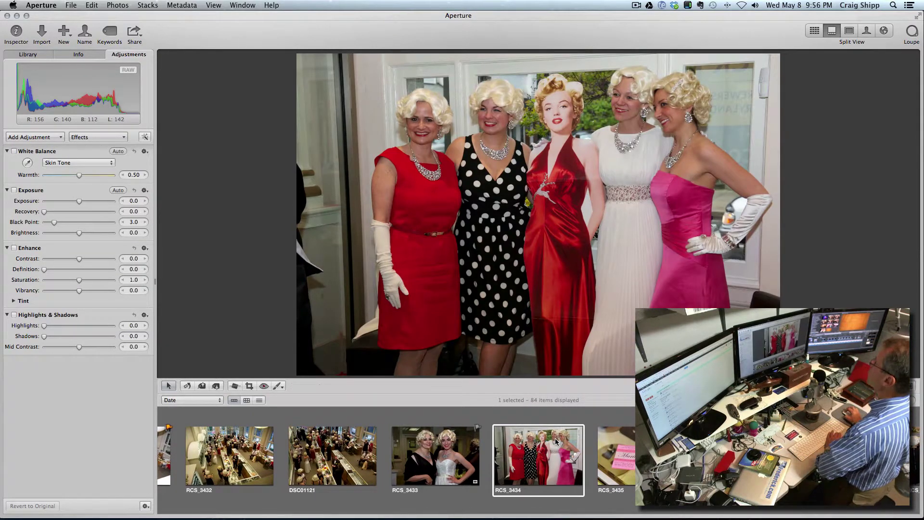
pyautogui.press('Right')
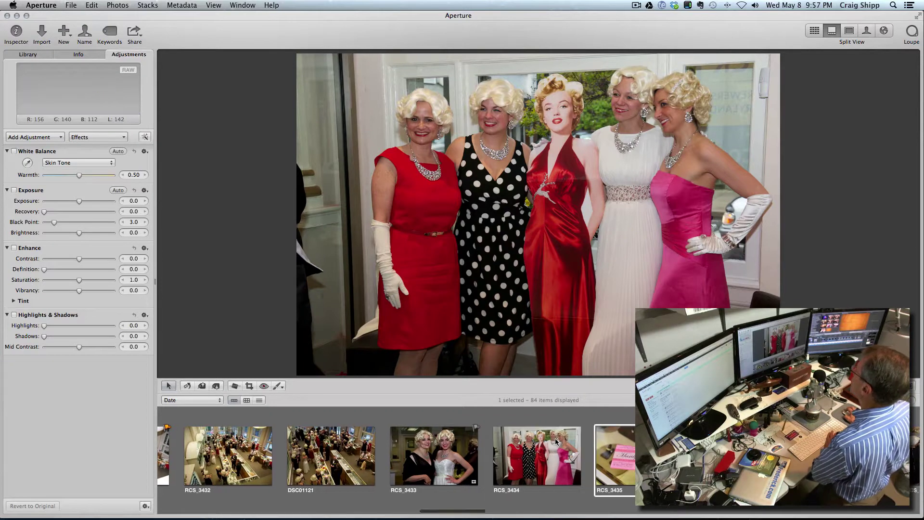
pyautogui.click(249, 385)
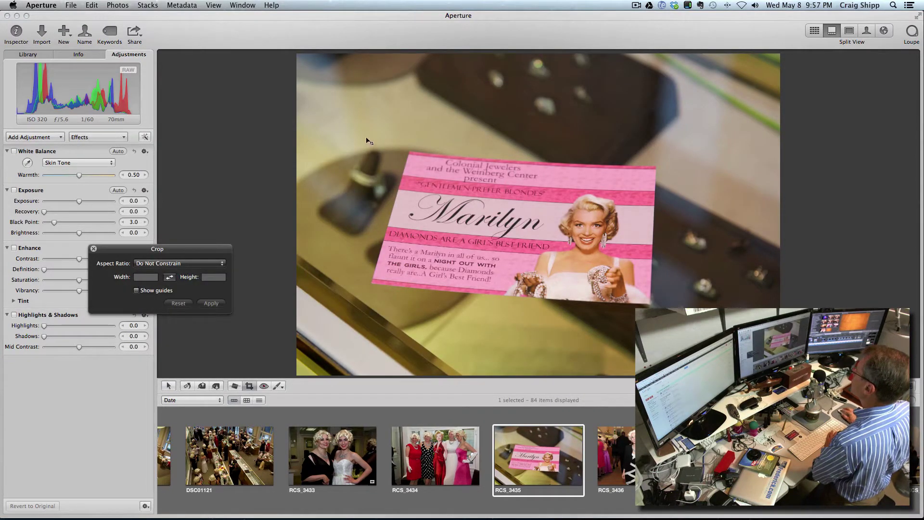
pyautogui.moveTo(367, 136); pyautogui.dragTo(664, 321)
pyautogui.press('Return')
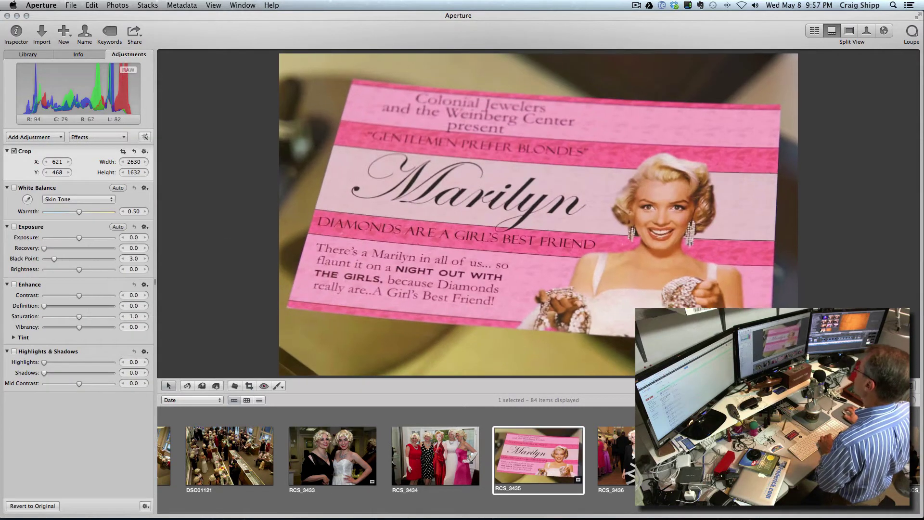
# - Crop photo DSC01122 to about 4130 × 2795 pixels around the pink Marilyn invitation card
pyautogui.press('Right')
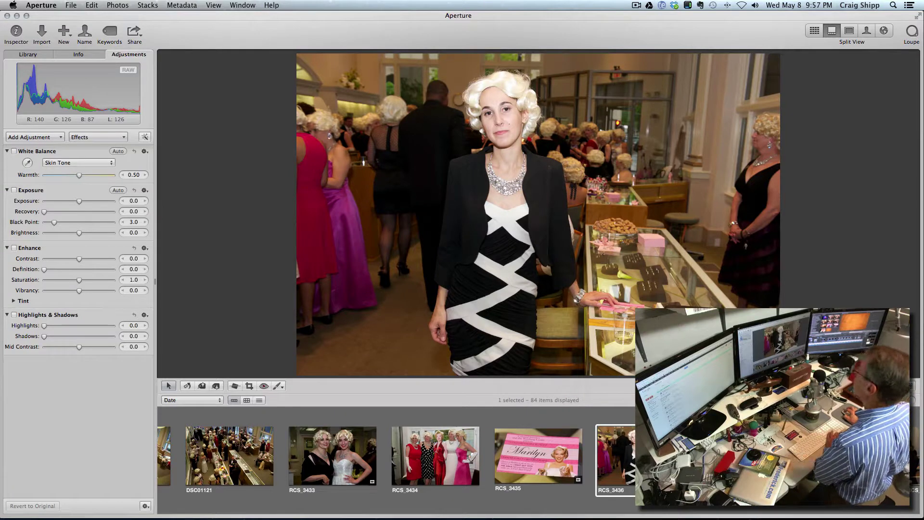
pyautogui.press('Right')
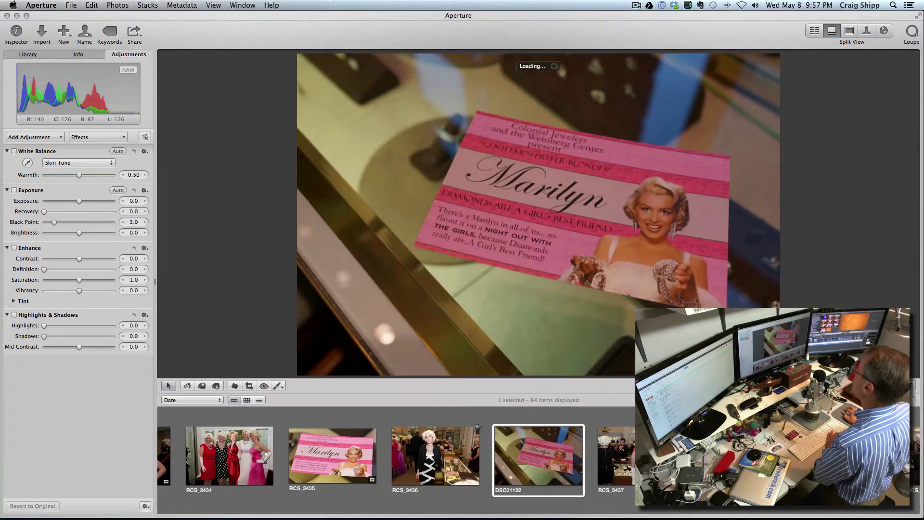
pyautogui.click(249, 386)
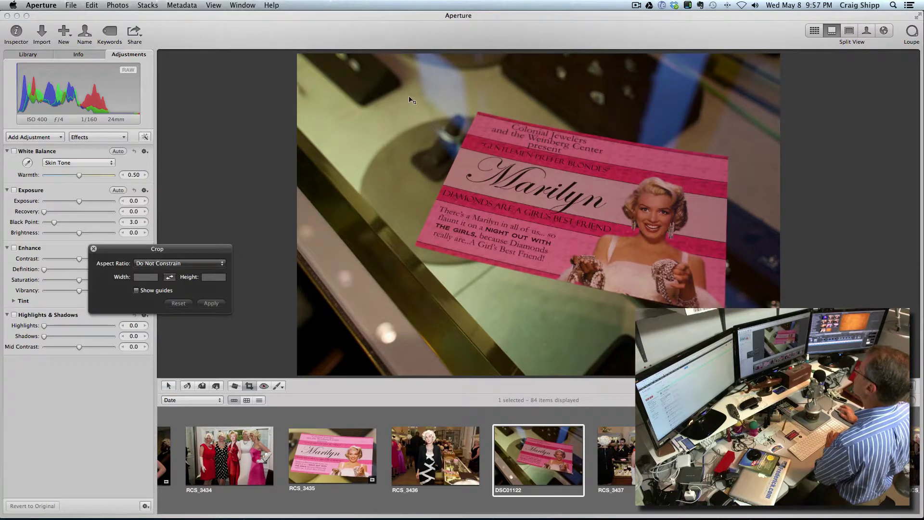
pyautogui.moveTo(409, 98); pyautogui.dragTo(722, 301)
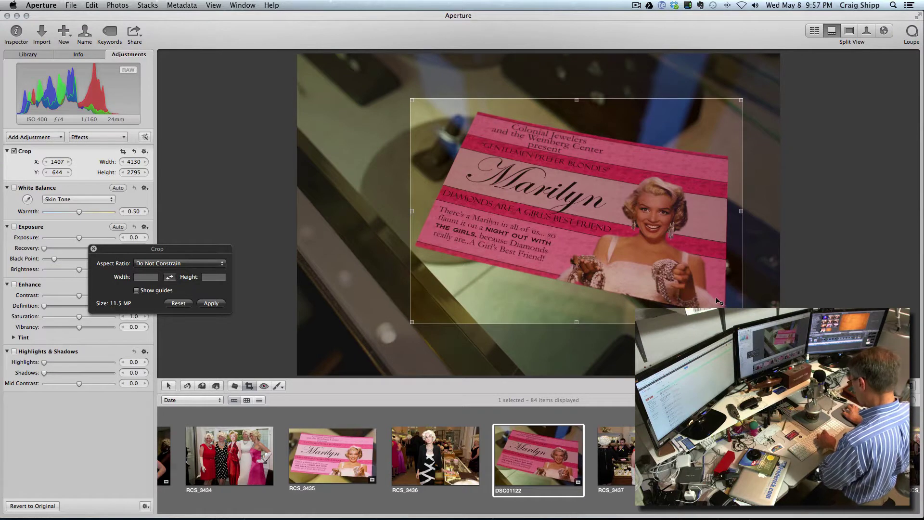
pyautogui.press('Return')
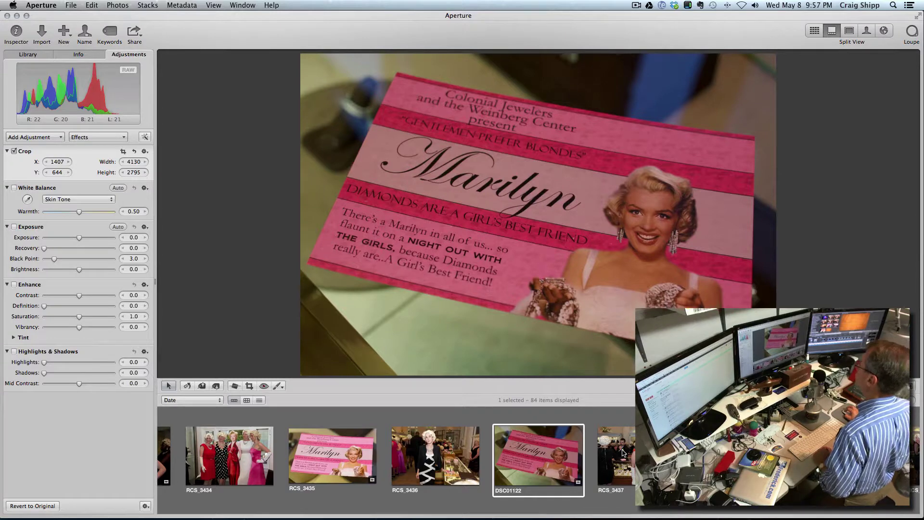
# - Review the event photos from RCS_3437 through RCS_3442 one at a time
pyautogui.click(622, 452)
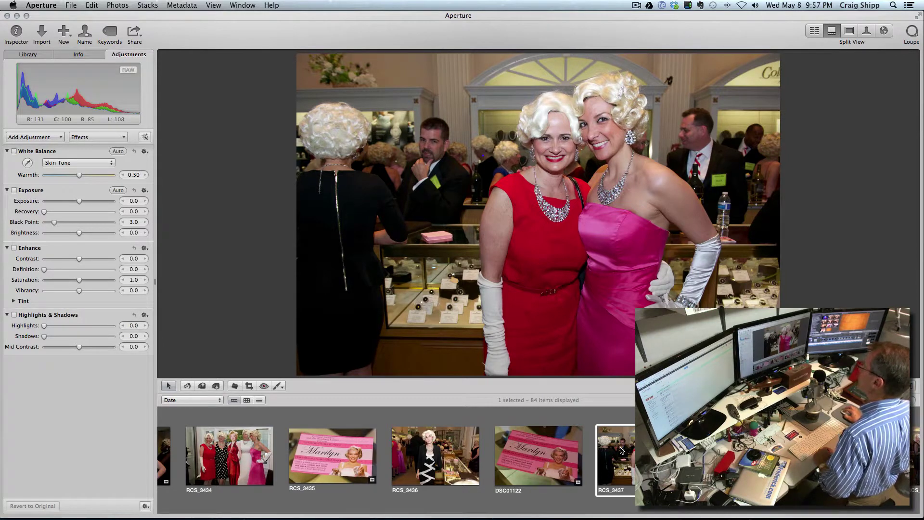
pyautogui.press('Right')
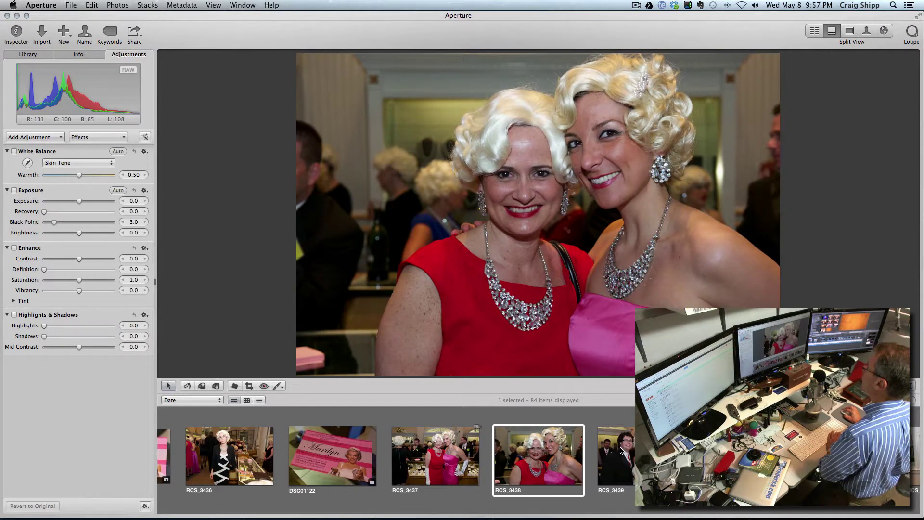
pyautogui.press('Right')
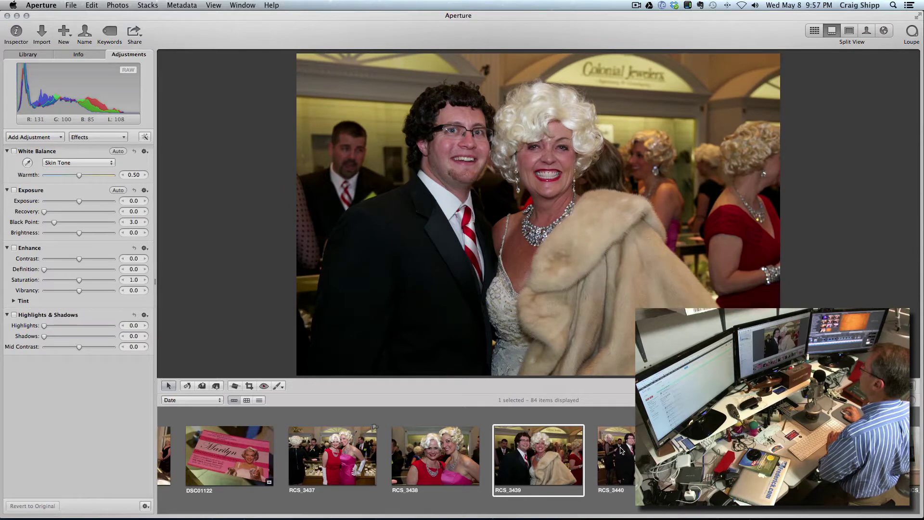
pyautogui.press('Right')
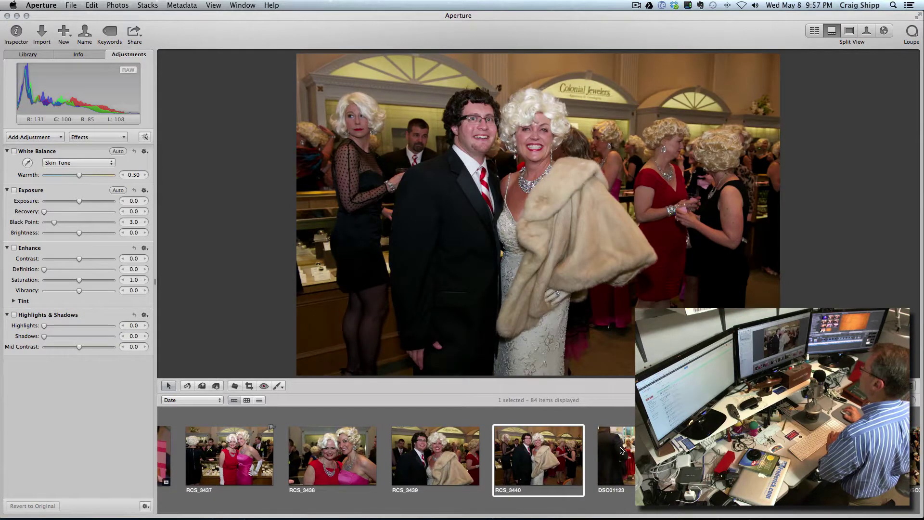
pyautogui.press('Right')
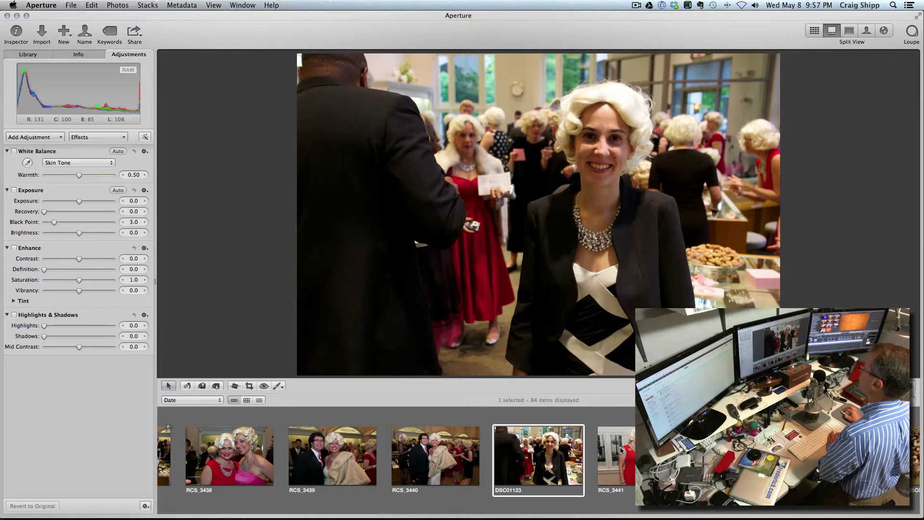
pyautogui.press('Right')
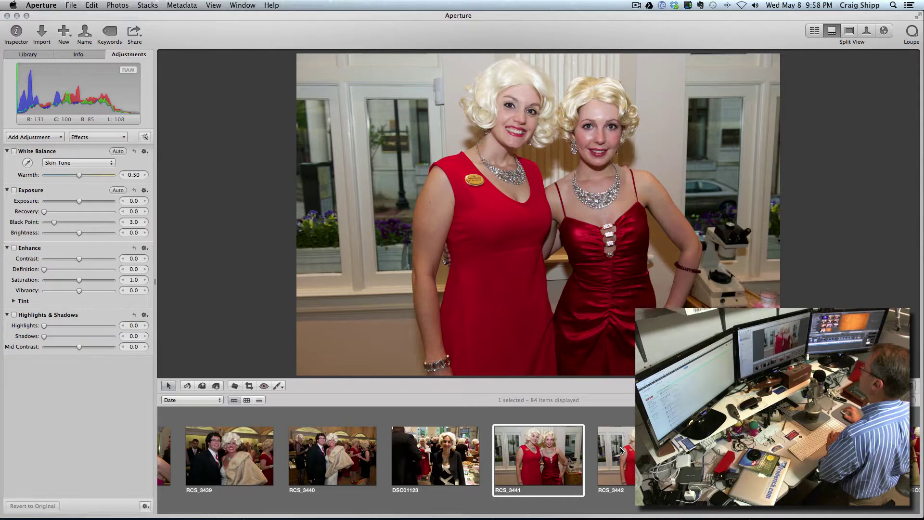
pyautogui.press('Right')
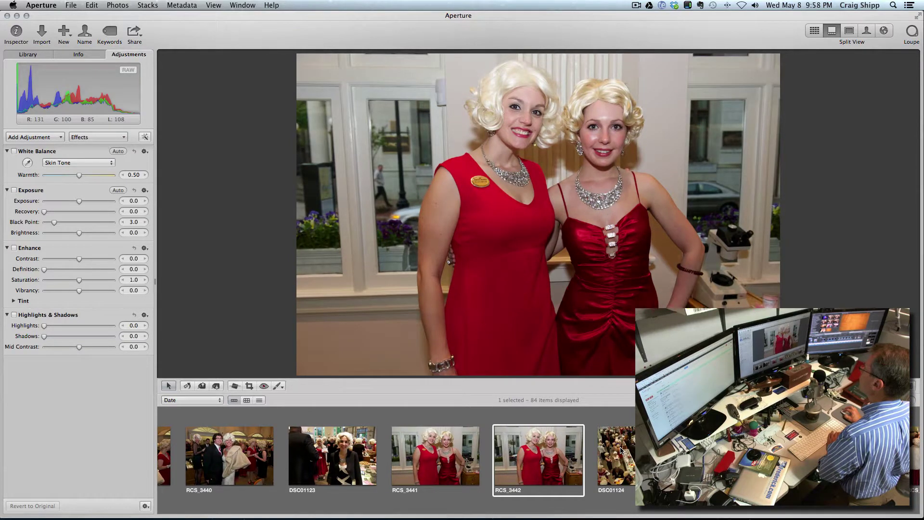
# - Compare RCS_3441 and RCS_3442, the two portraits of the women in red dresses, and flag RCS_3442
pyautogui.click(446, 450)
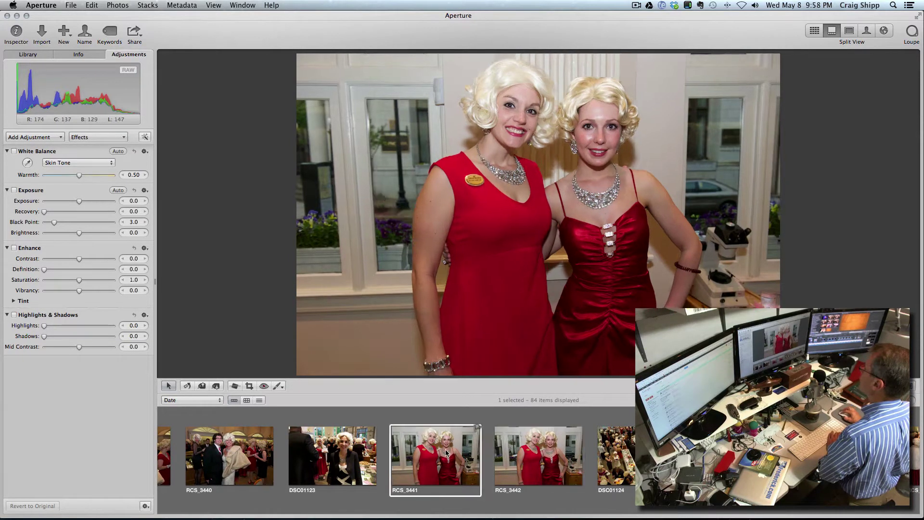
pyautogui.press('Right')
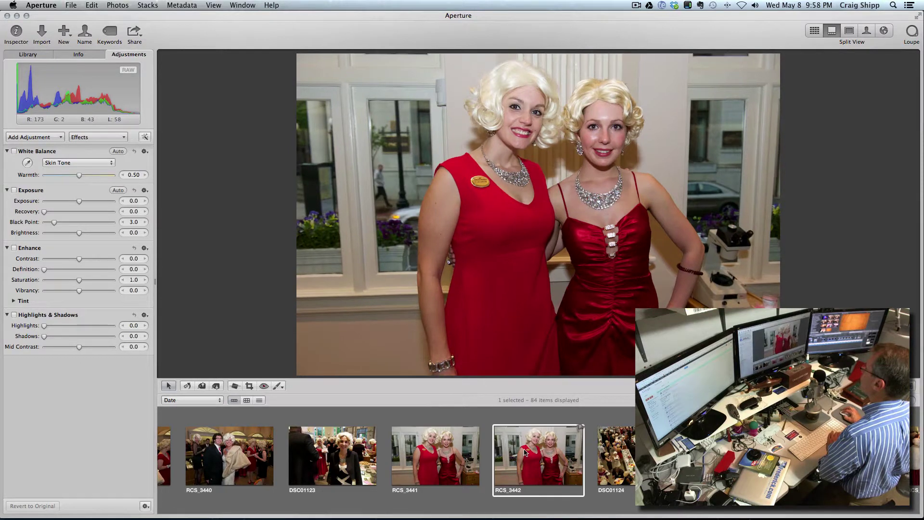
pyautogui.click(460, 454)
pyautogui.click(533, 454)
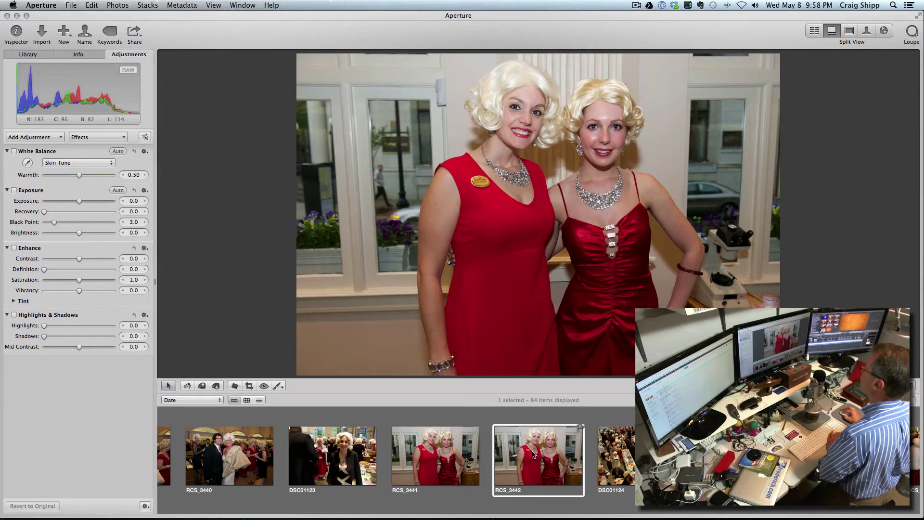
pyautogui.click(452, 453)
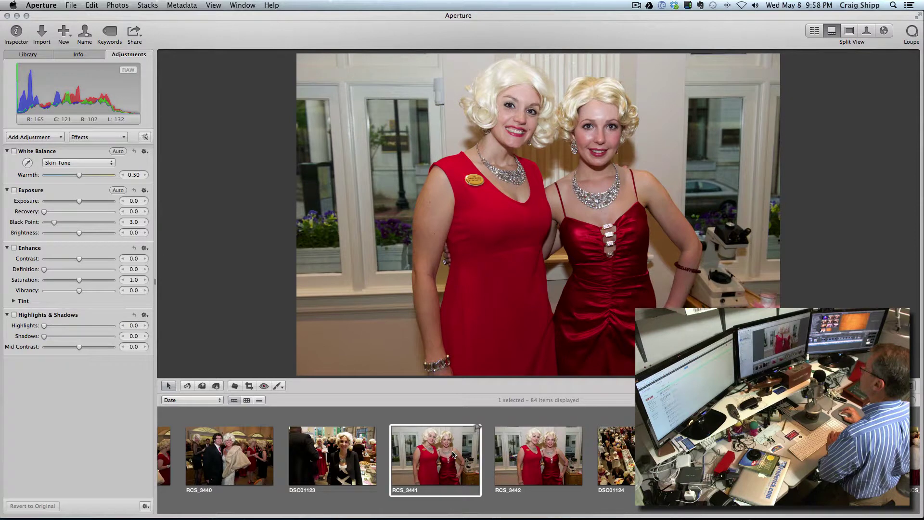
pyautogui.click(580, 428)
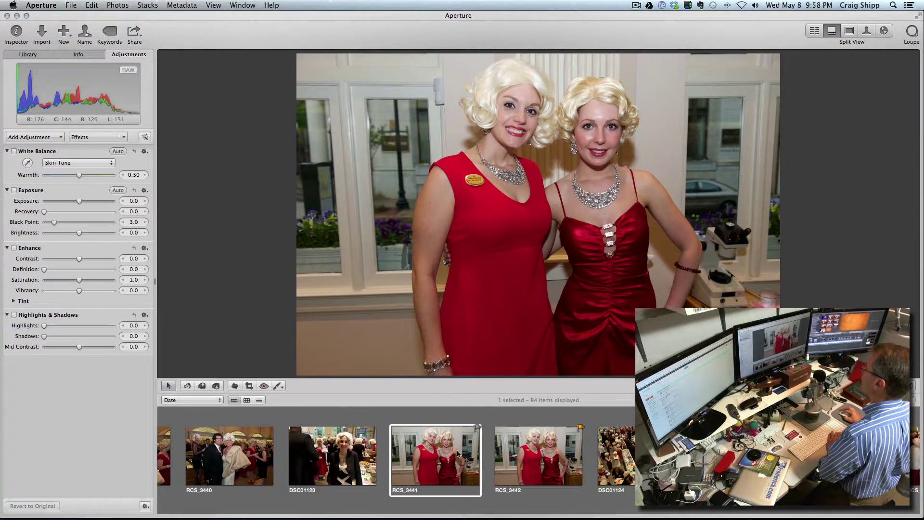
# - Set the skin-tone warmth of photo DSC01127, the two women in red, to about 0.62 and its exposure to about 0.35
pyautogui.click(625, 457)
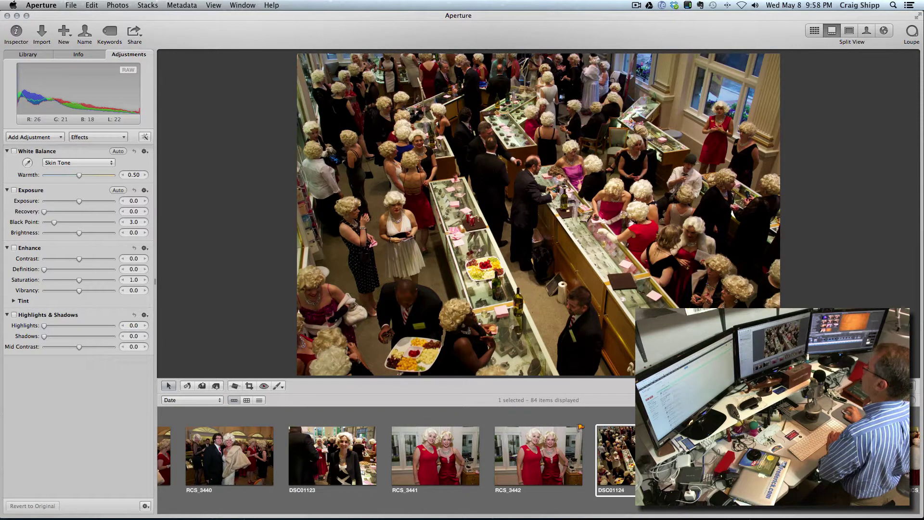
pyautogui.press('Right')
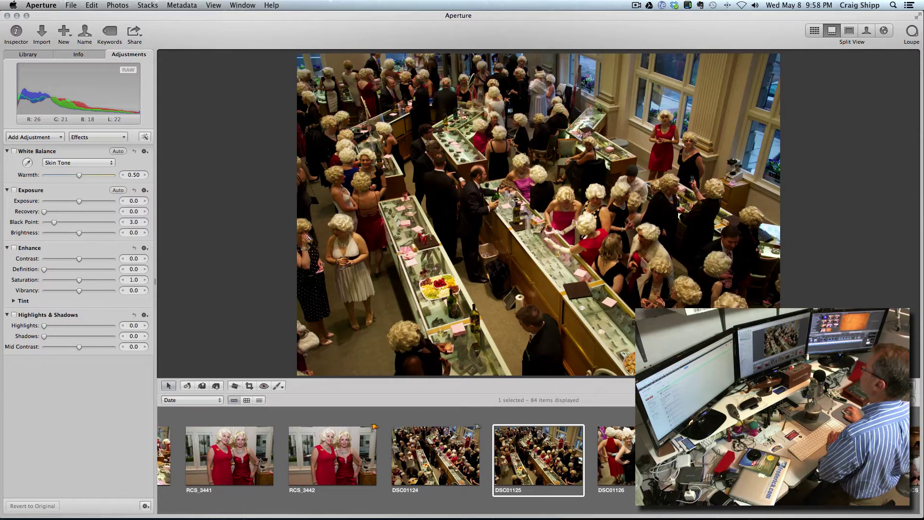
pyautogui.press('Right')
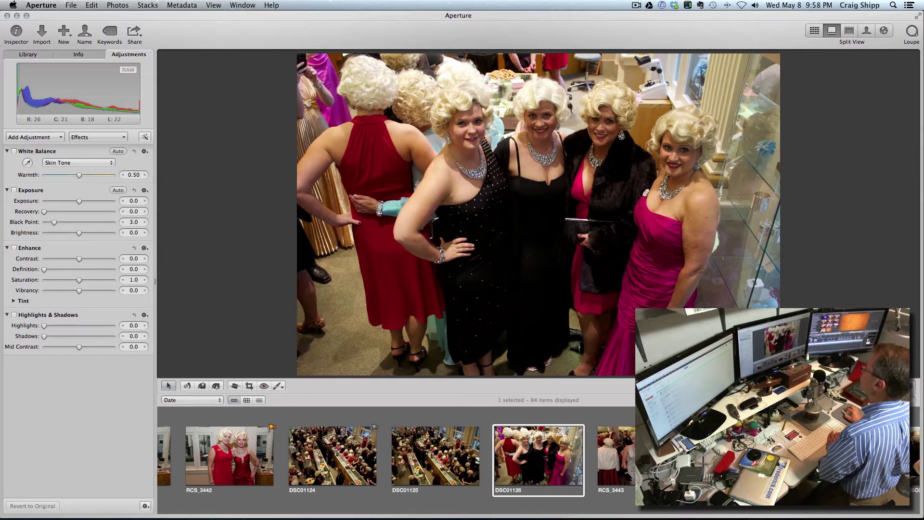
pyautogui.press('Right')
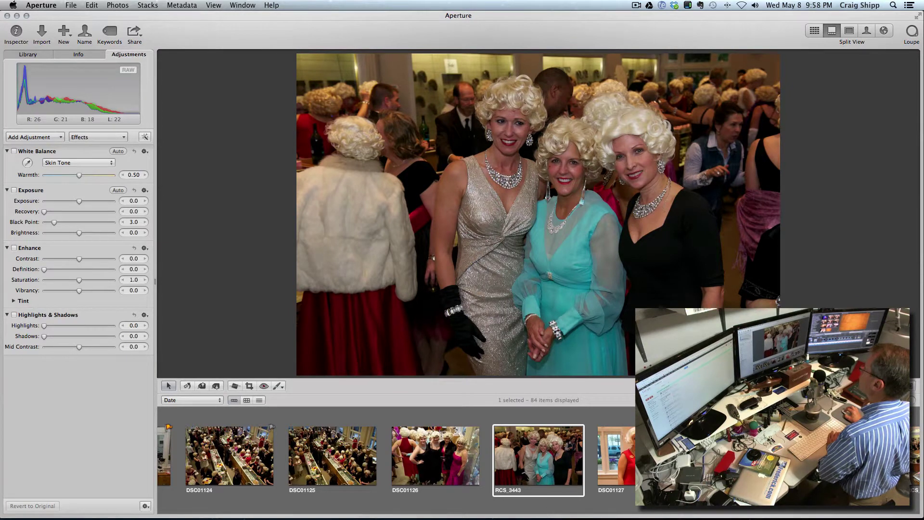
pyautogui.press('Right')
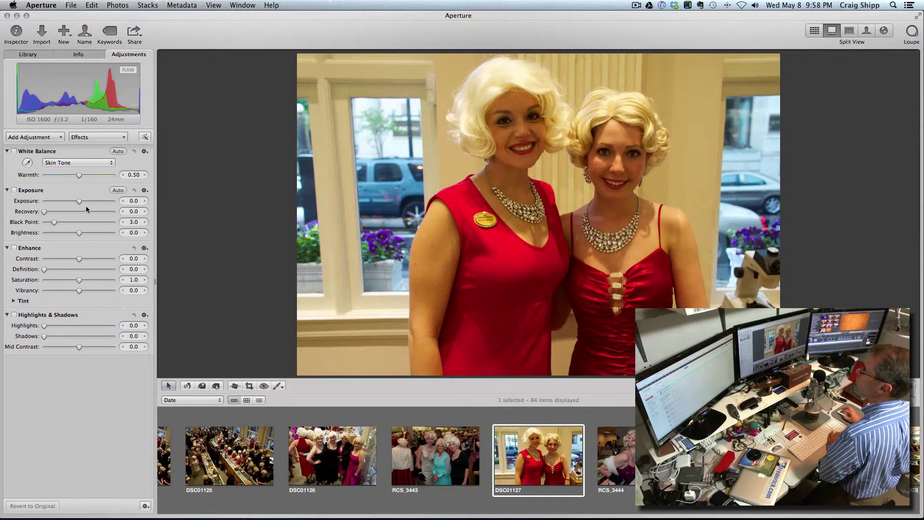
pyautogui.moveTo(78, 175)
pyautogui.mouseDown()
pyautogui.moveTo(104, 180)
pyautogui.moveTo(75, 177)
pyautogui.moveTo(88, 181)
pyautogui.mouseUp()
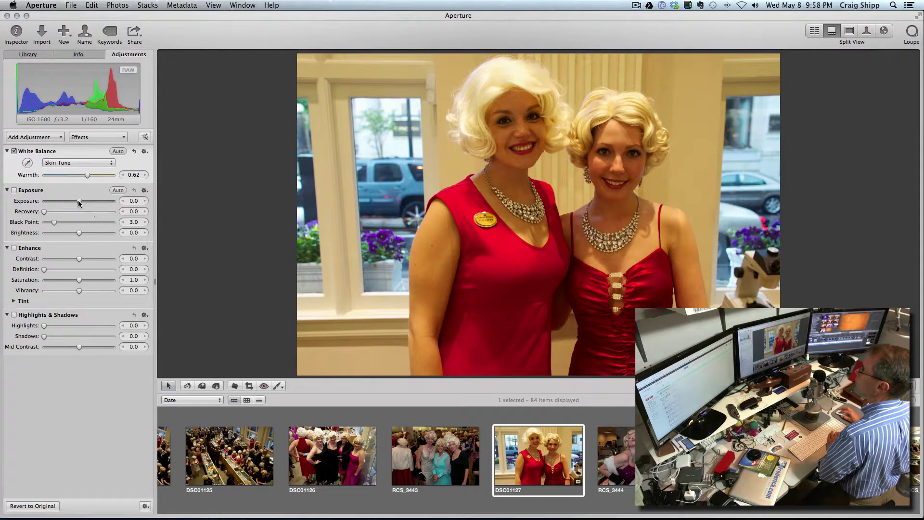
pyautogui.moveTo(79, 201); pyautogui.dragTo(85, 202)
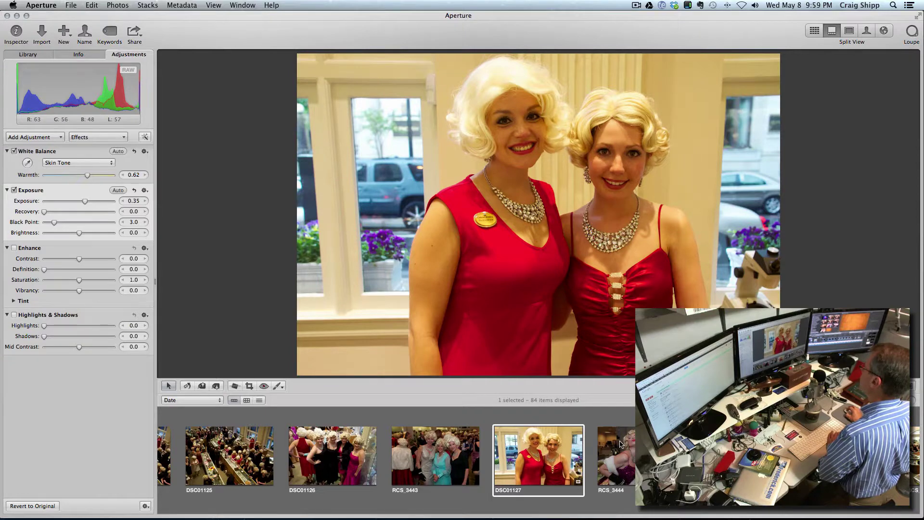
# - Review the event photos from RCS_3444 through DSC01129 one at a time
pyautogui.click(621, 444)
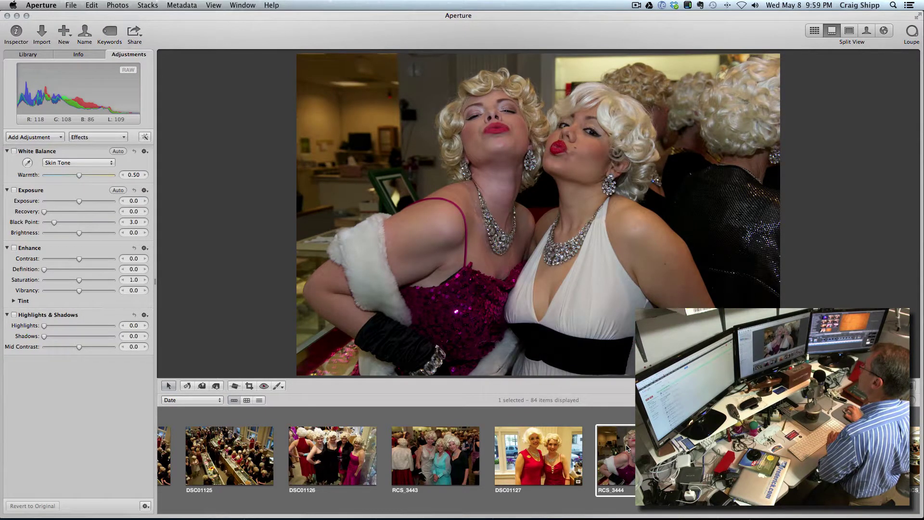
pyautogui.press('Right')
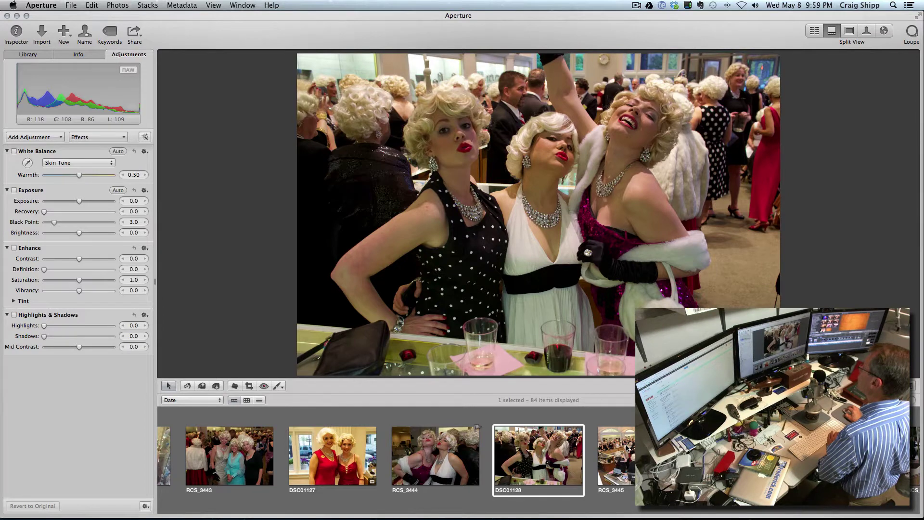
pyautogui.press('Right')
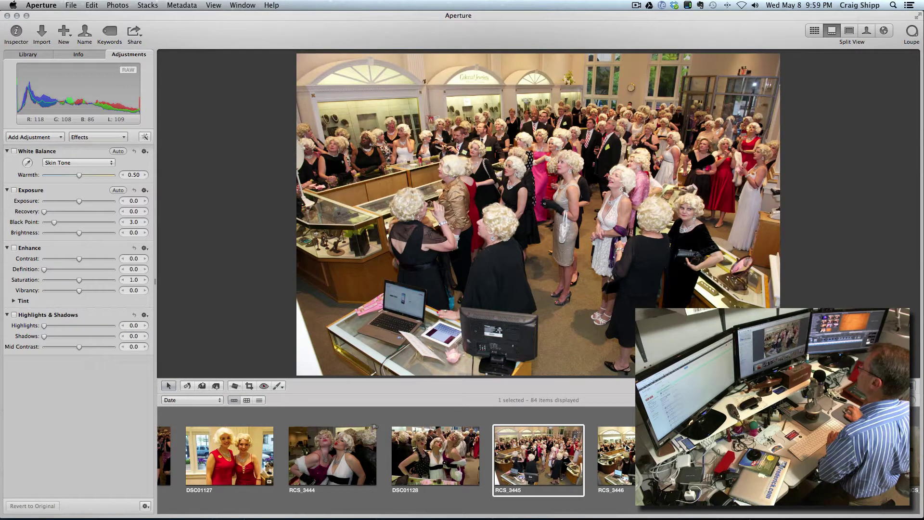
pyautogui.press('Right')
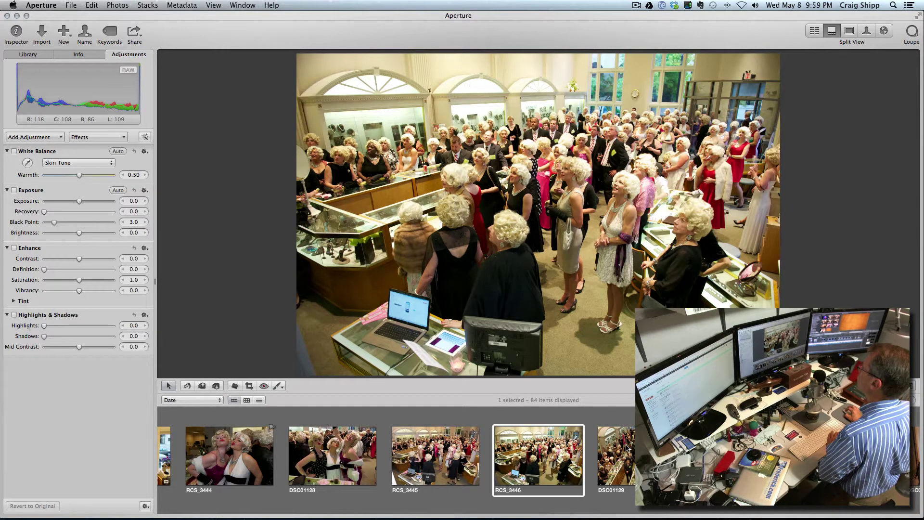
pyautogui.press('Right')
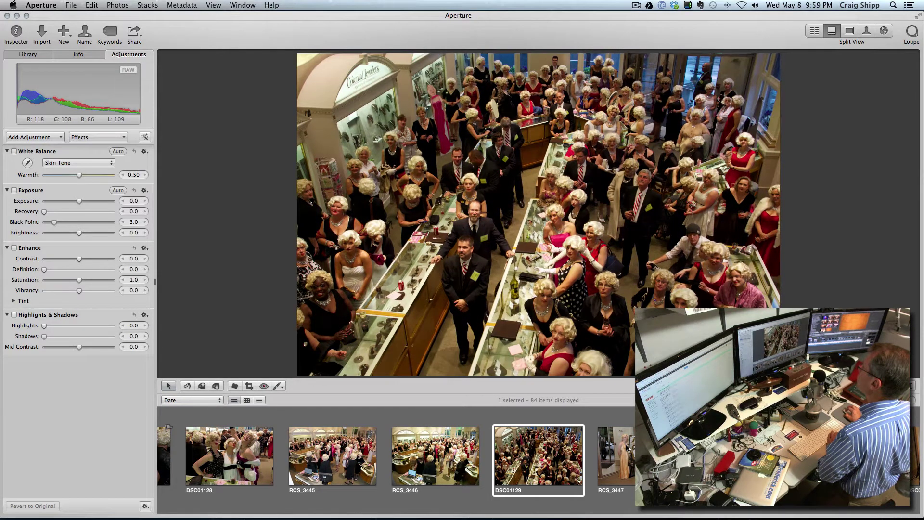
# - Crop photo RCS_3447 to about 2236 × 2576 pixels around the woman in gold, the Marilyn mosaic and the red-dress cutout
pyautogui.press('Right')
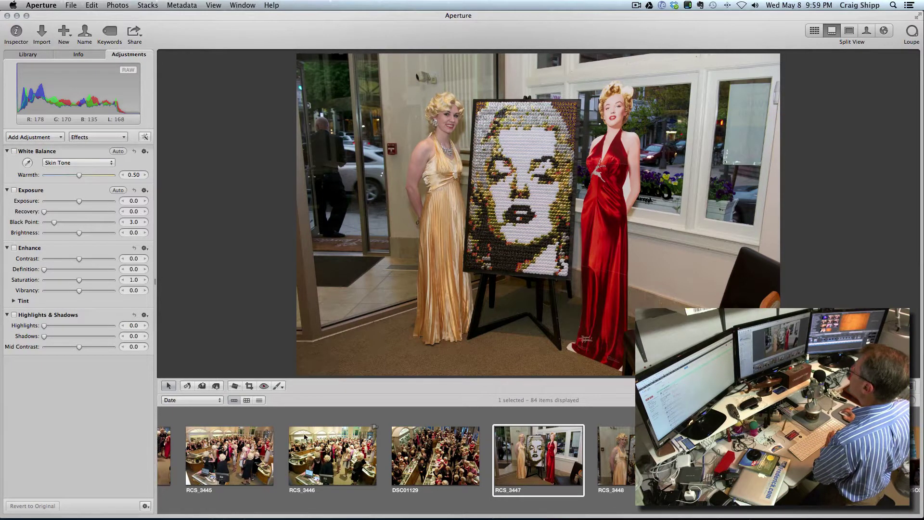
pyautogui.click(250, 386)
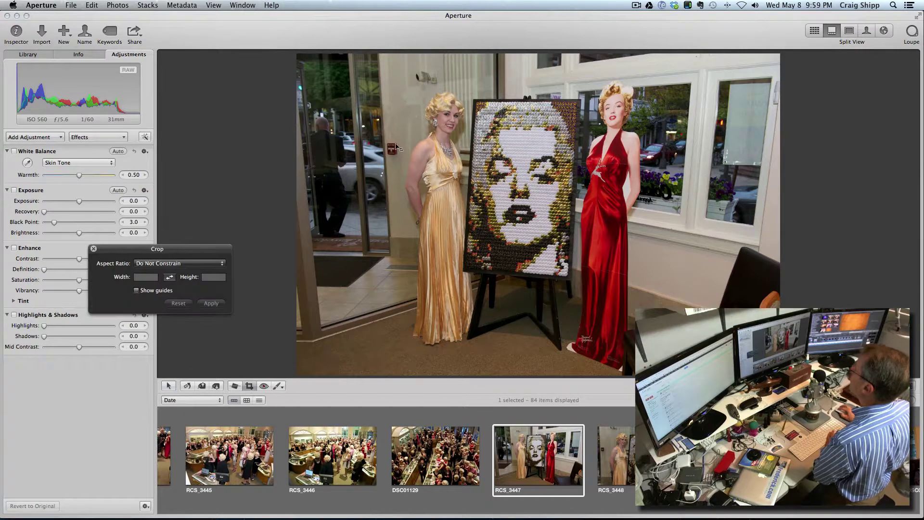
pyautogui.moveTo(384, 88); pyautogui.dragTo(651, 371)
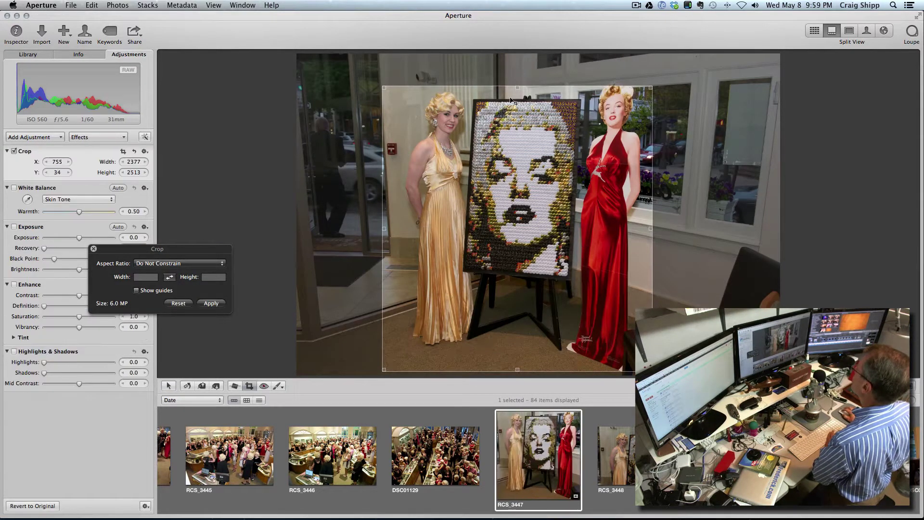
pyautogui.moveTo(520, 90); pyautogui.dragTo(519, 80)
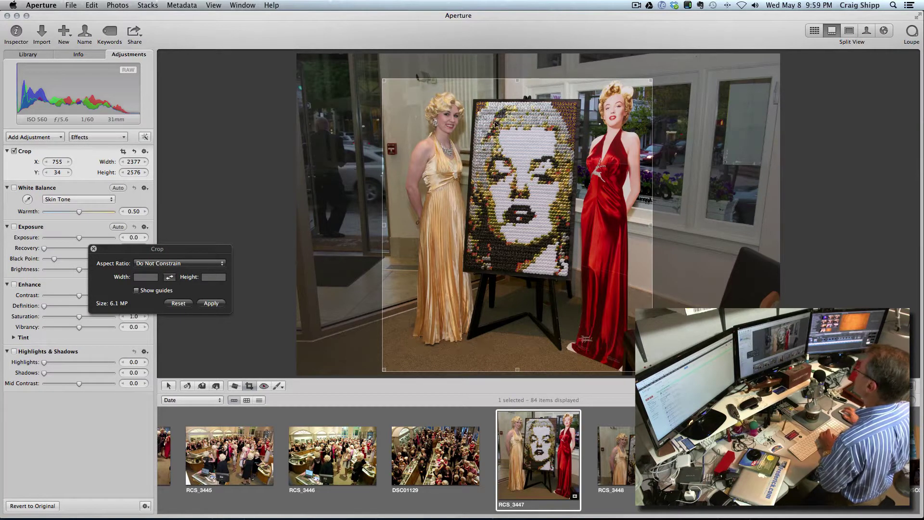
pyautogui.moveTo(384, 225); pyautogui.dragTo(404, 228)
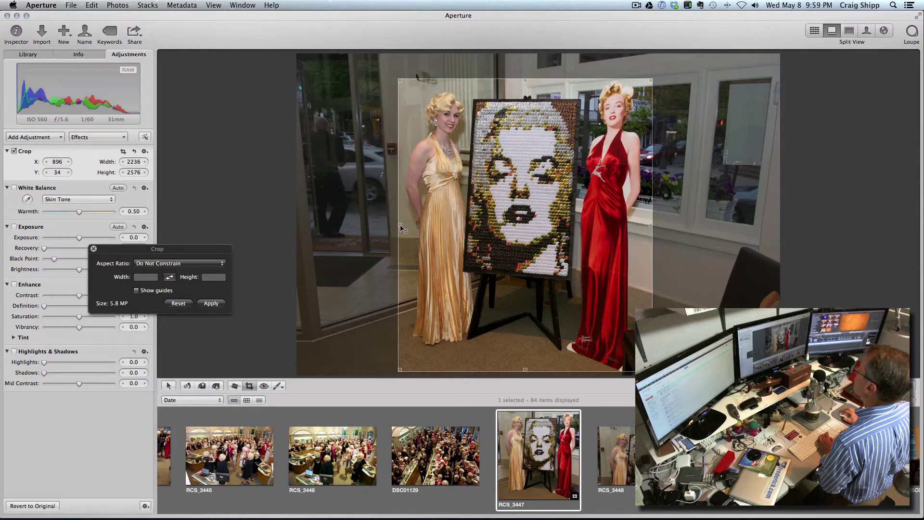
pyautogui.press('Left')
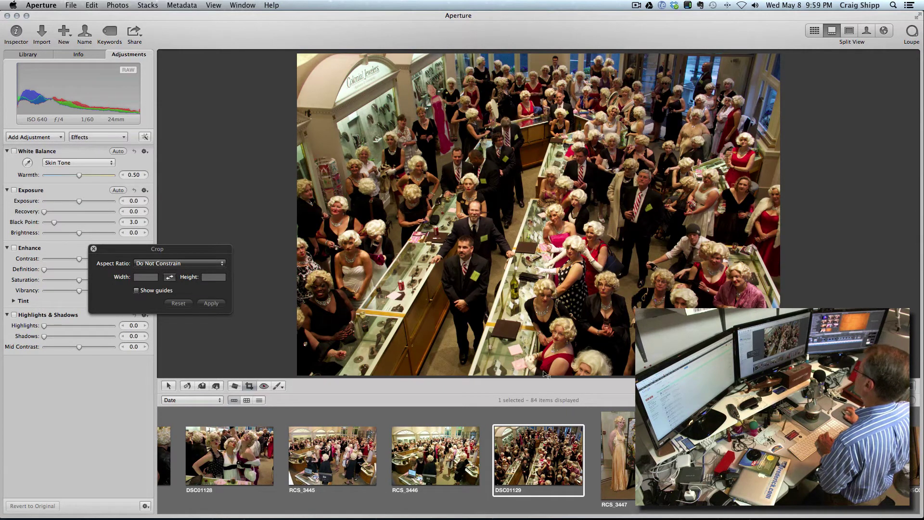
pyautogui.click(603, 438)
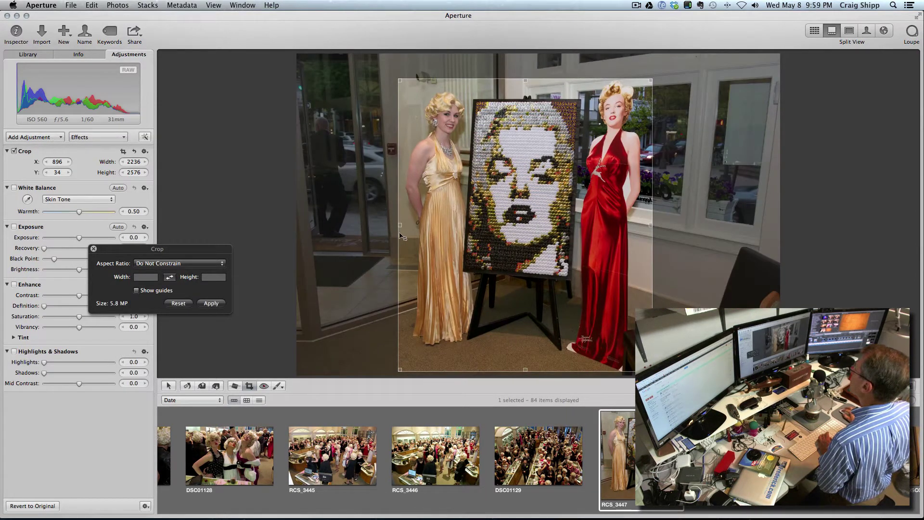
pyautogui.moveTo(432, 236); pyautogui.dragTo(432, 236)
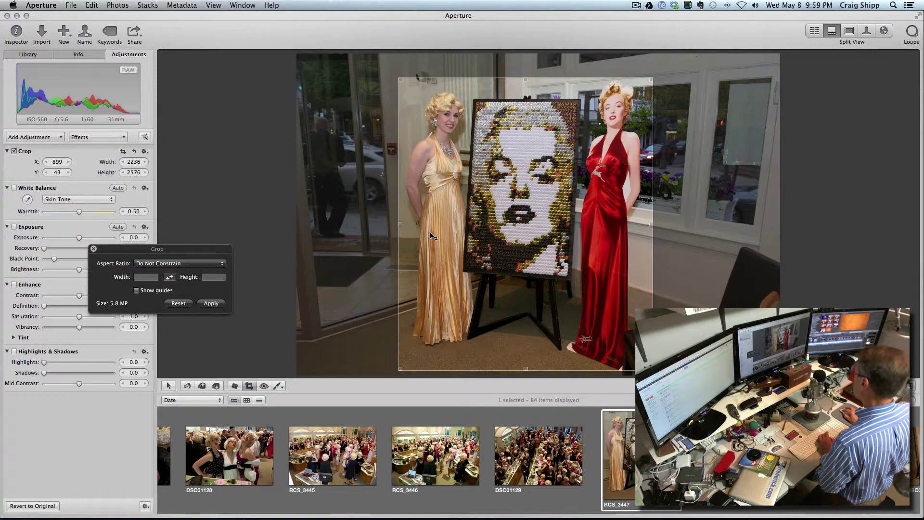
pyautogui.press('Return')
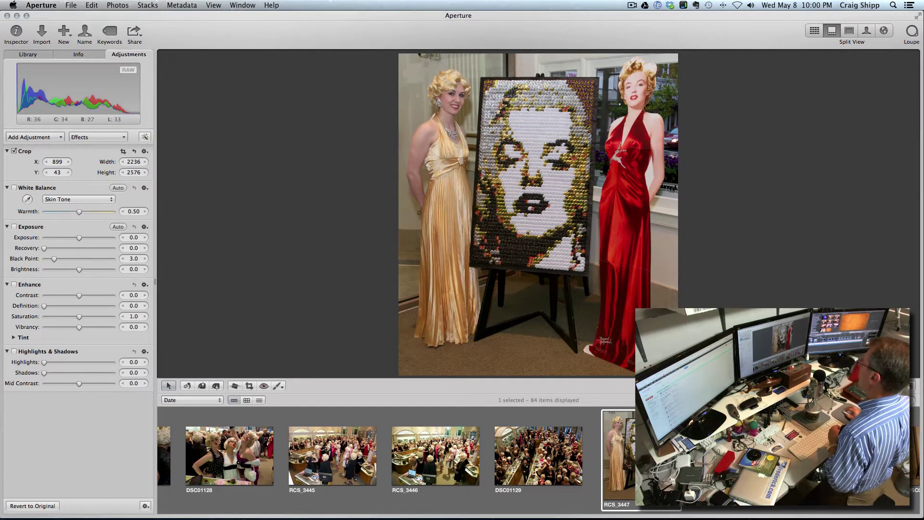
# - Crop photo RCS_3448, the closer shot of the Marilyn mosaic, to about 3683 × 2532 pixels, keeping the woman in gold and the cutout
pyautogui.press('super+z')
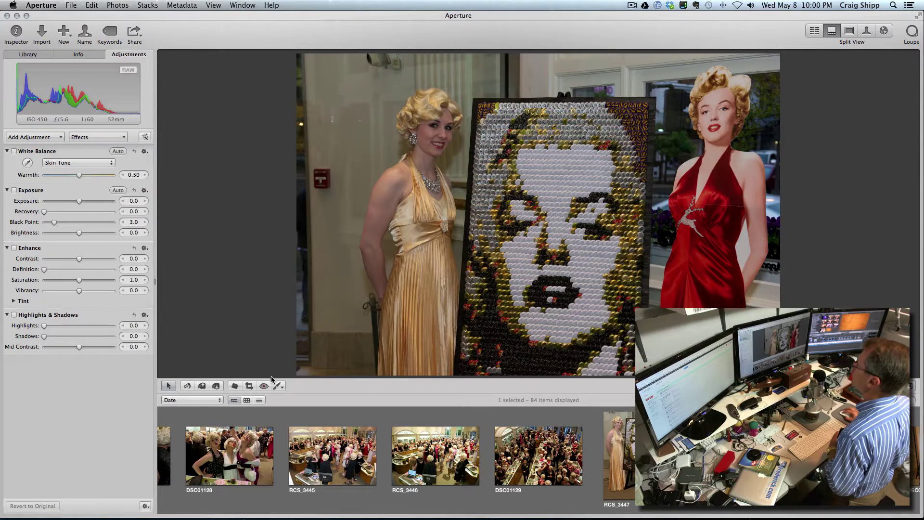
pyautogui.click(249, 386)
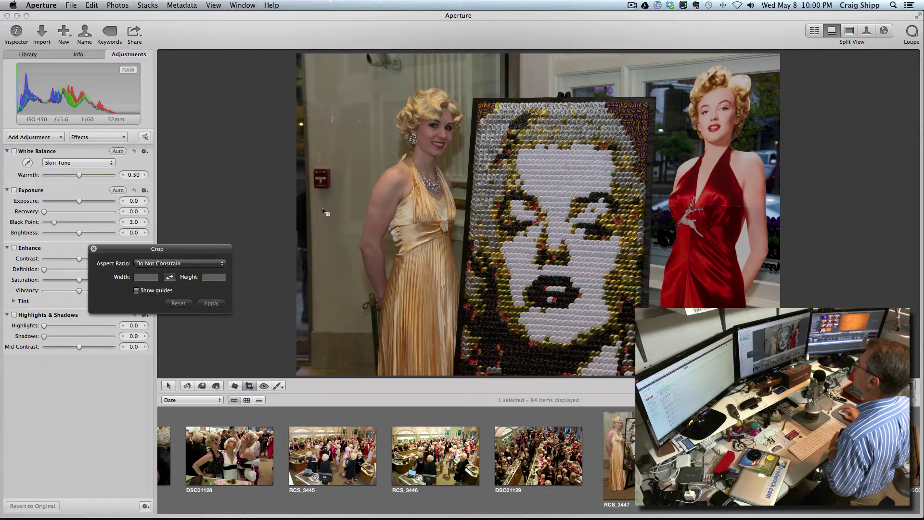
pyautogui.moveTo(354, 73); pyautogui.dragTo(772, 320)
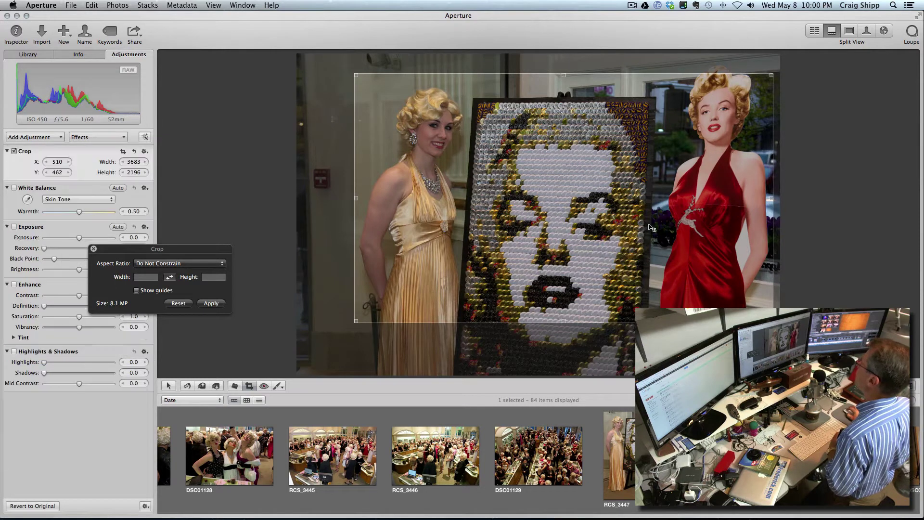
pyautogui.moveTo(565, 77); pyautogui.dragTo(566, 68)
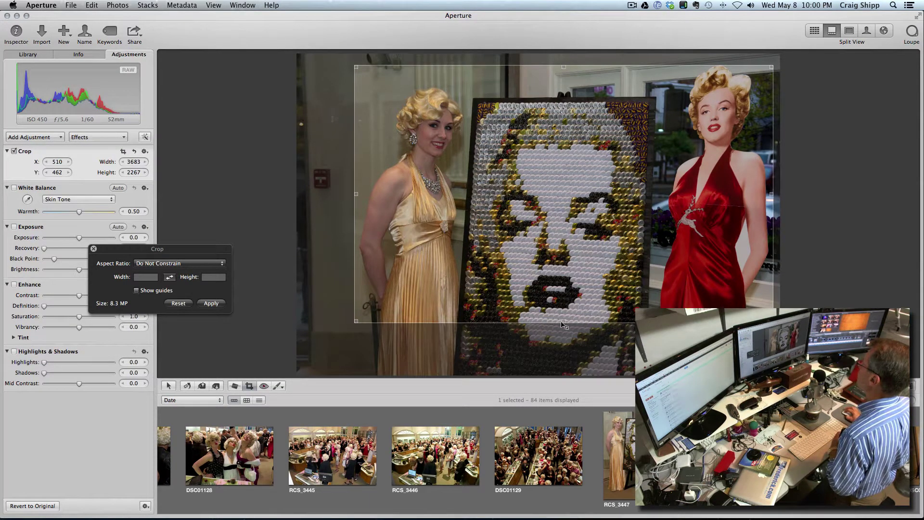
pyautogui.moveTo(566, 325); pyautogui.dragTo(567, 355)
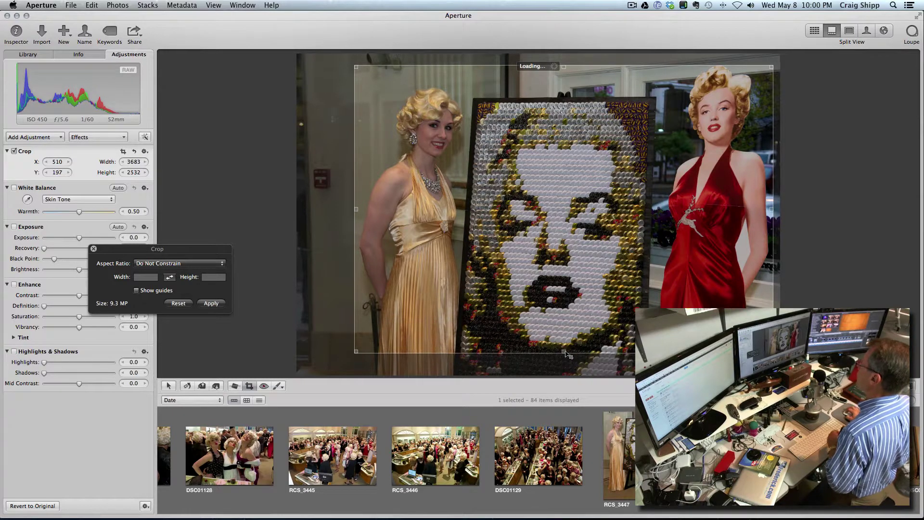
pyautogui.press('Return')
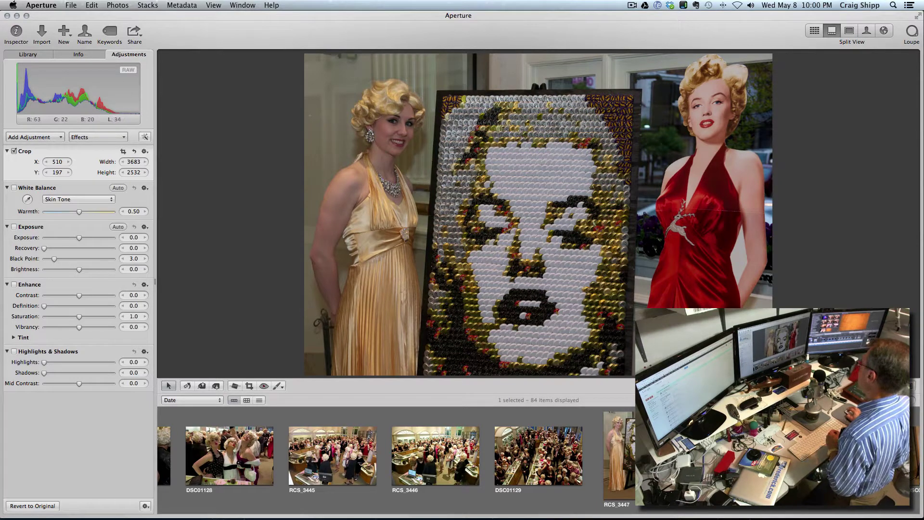
# - Review the Marilyn cutout poses from DSC01130 through DSC01133 and flag DSC01132
pyautogui.press('Right')
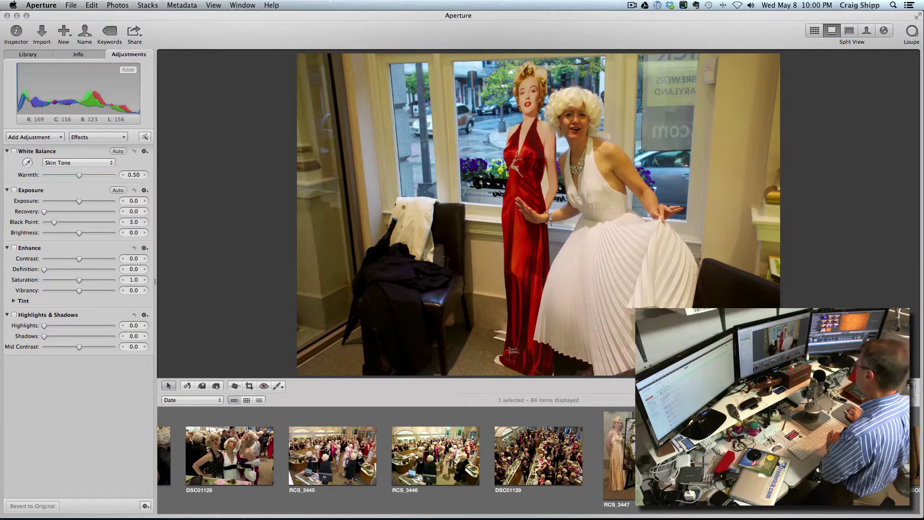
pyautogui.press('Right')
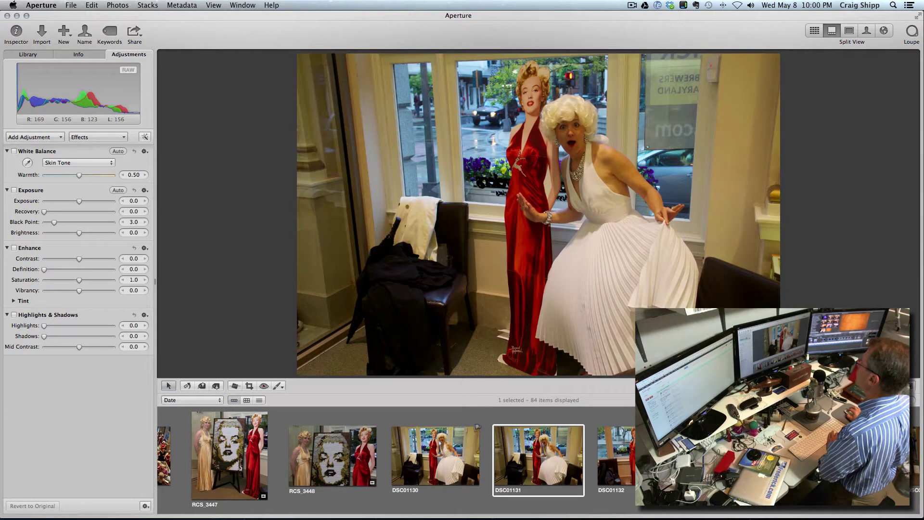
pyautogui.press('Right')
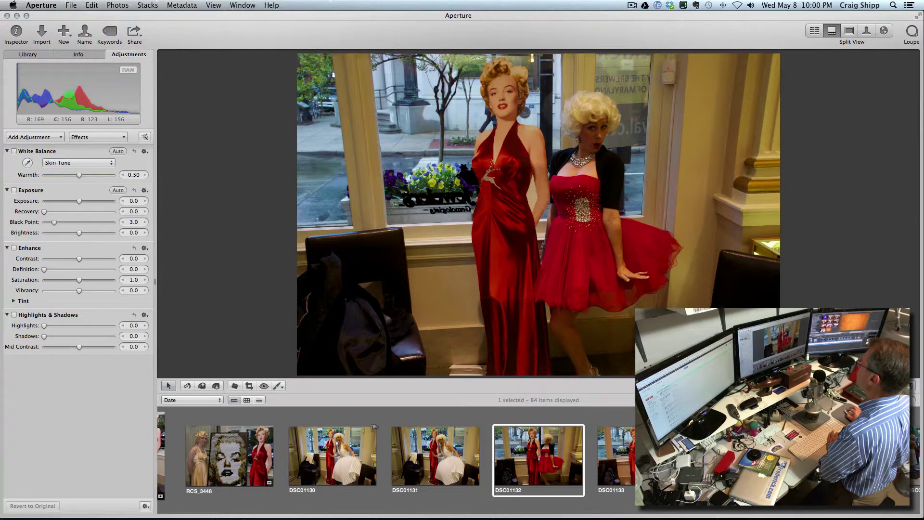
pyautogui.press('Right')
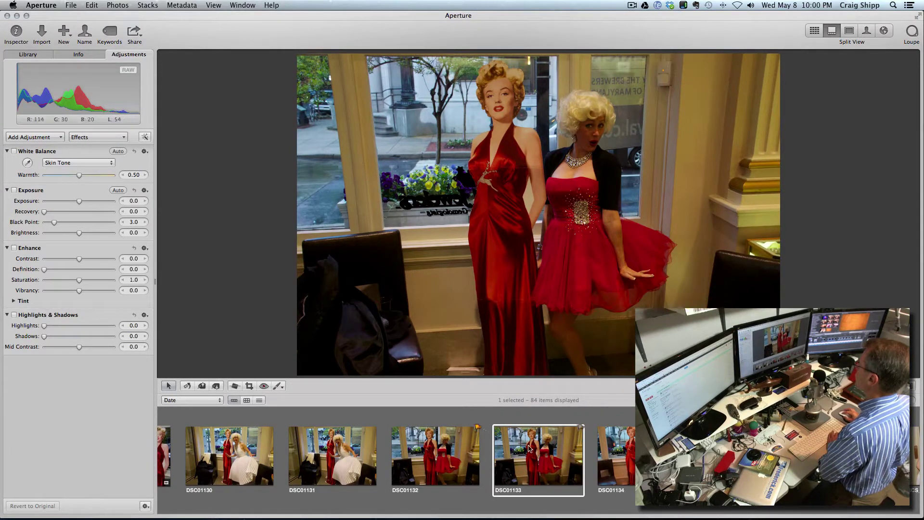
# - Brighten the cutout poses by setting the exposure of DSC01133 to about 0.89 and of DSC01134 to about 0.91
pyautogui.moveTo(77, 202); pyautogui.dragTo(94, 204)
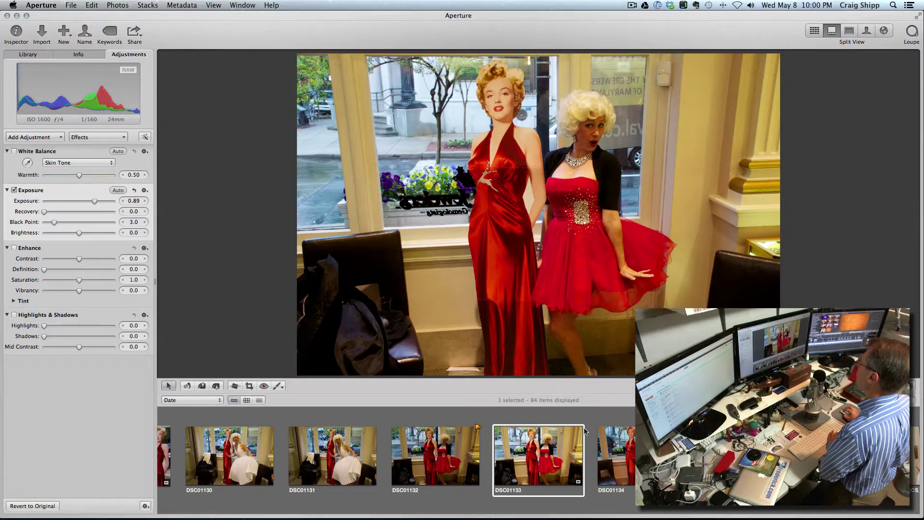
pyautogui.click(624, 447)
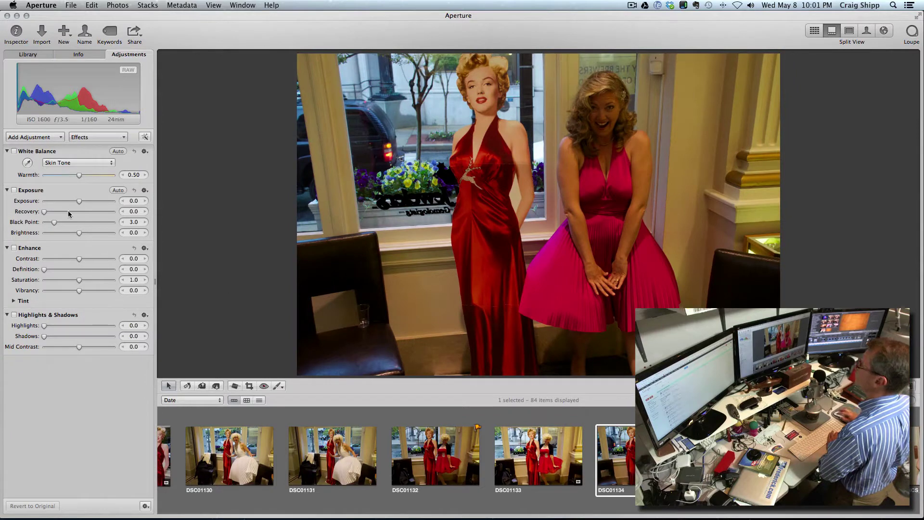
pyautogui.moveTo(79, 201); pyautogui.dragTo(93, 203)
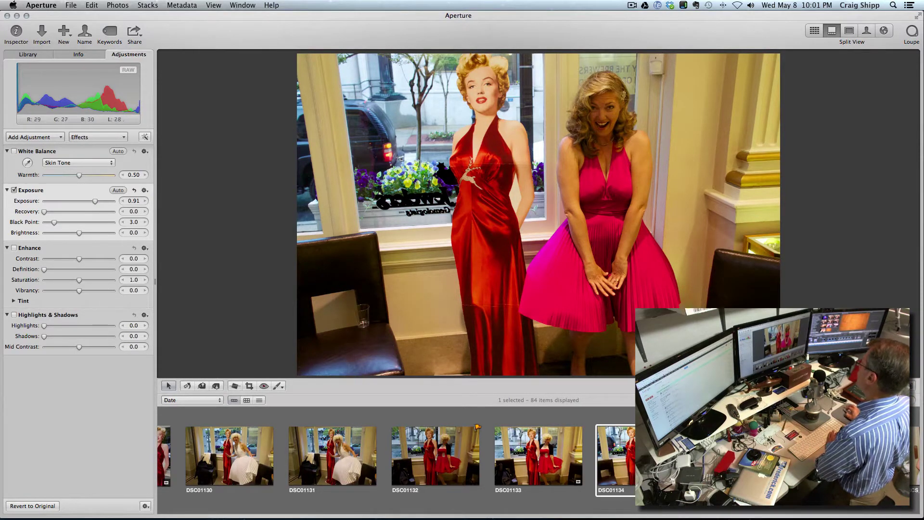
# - On the wide mosaic photo following DSC01134, set exposure to about 0.81 and Natural Gray white balance warmth to about 0.15
pyautogui.press('Right')
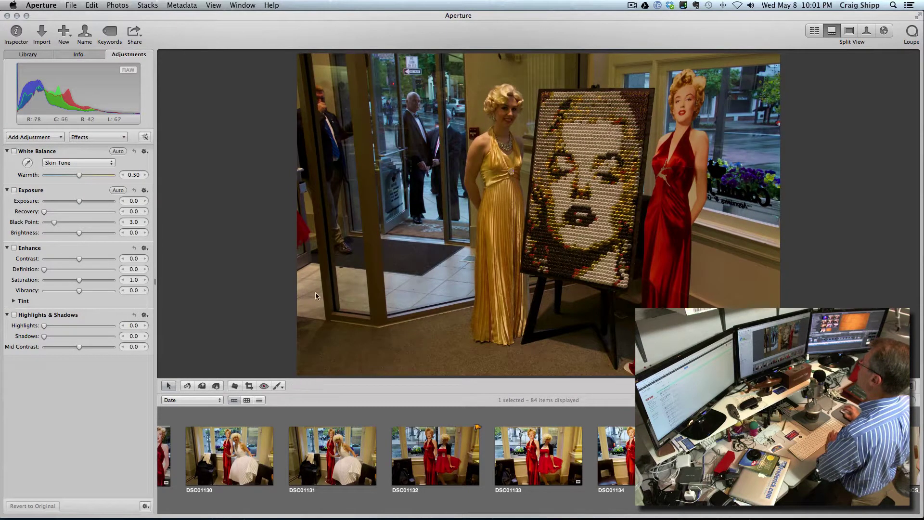
pyautogui.moveTo(79, 201); pyautogui.dragTo(93, 205)
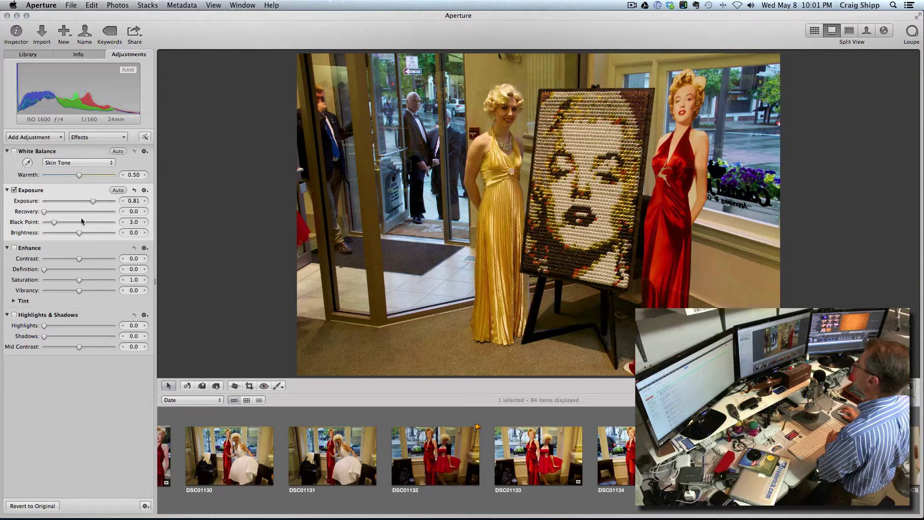
pyautogui.click(79, 176)
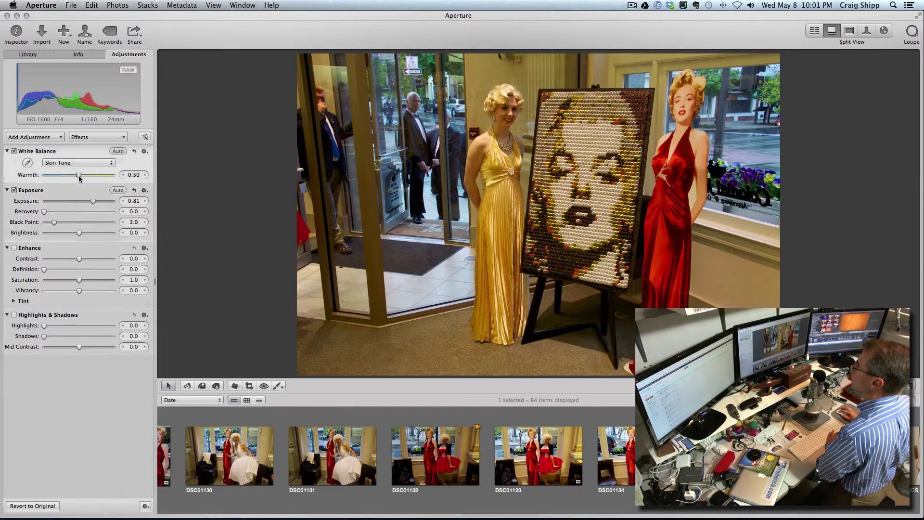
pyautogui.click(95, 164)
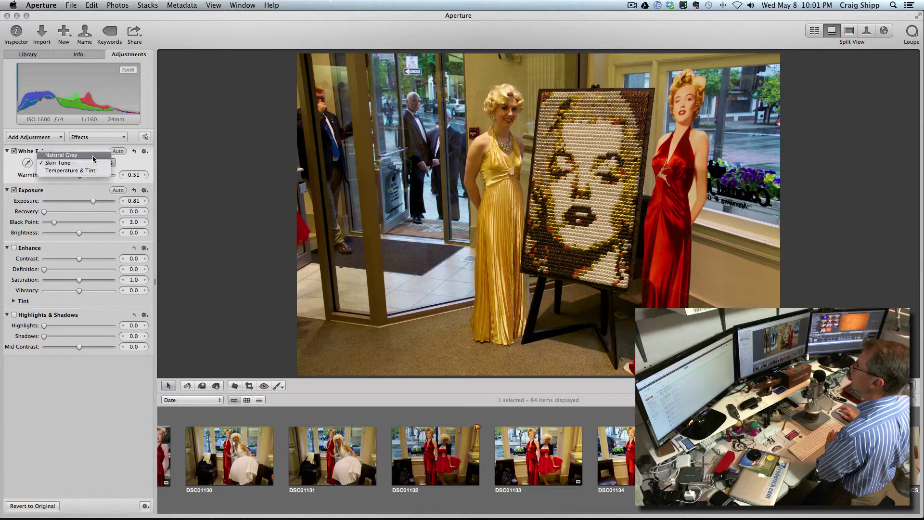
pyautogui.click(94, 156)
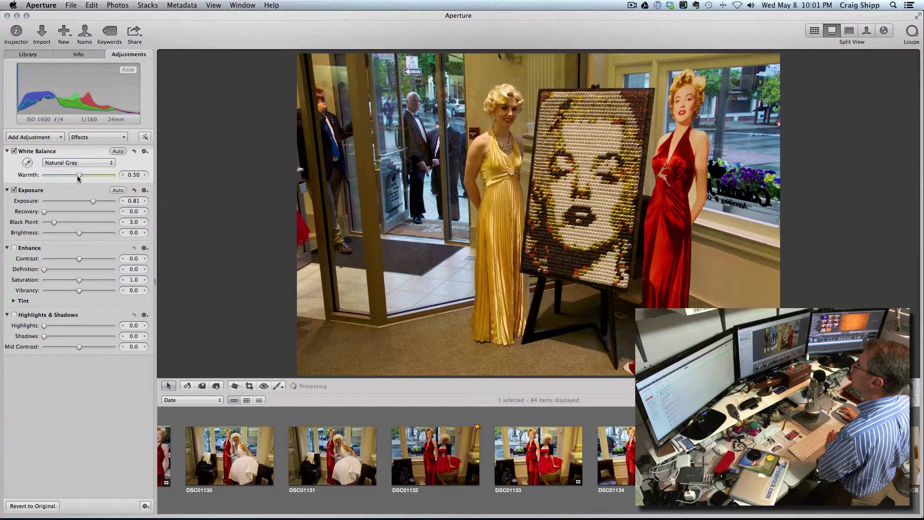
pyautogui.moveTo(81, 176); pyautogui.dragTo(54, 179)
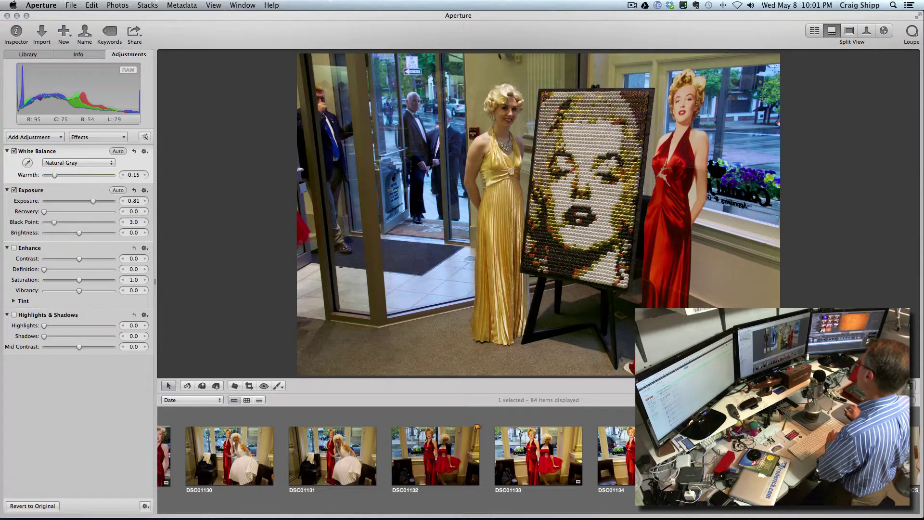
# - On the next, closer mosaic photo with the woman in gold, set Natural Gray warmth to about 0.20 and exposure to about 0.84
pyautogui.press('Right')
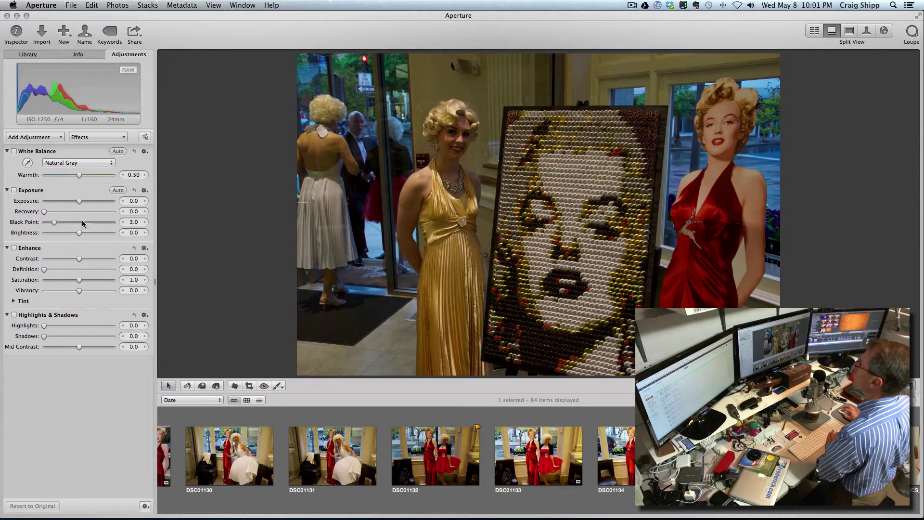
pyautogui.moveTo(78, 177); pyautogui.dragTo(93, 206)
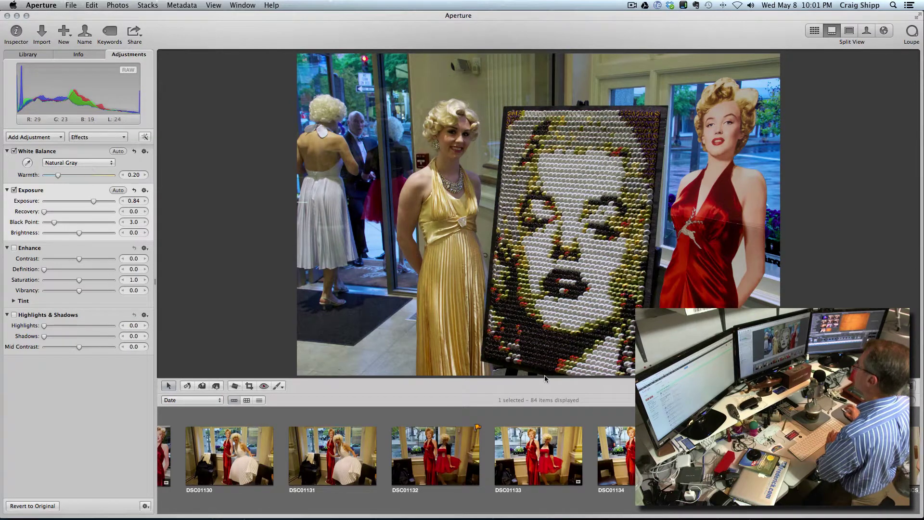
# - Move on to RCS_3449, the close portrait of three women, and switch its white balance mode to Skin Tone
pyautogui.press('Right')
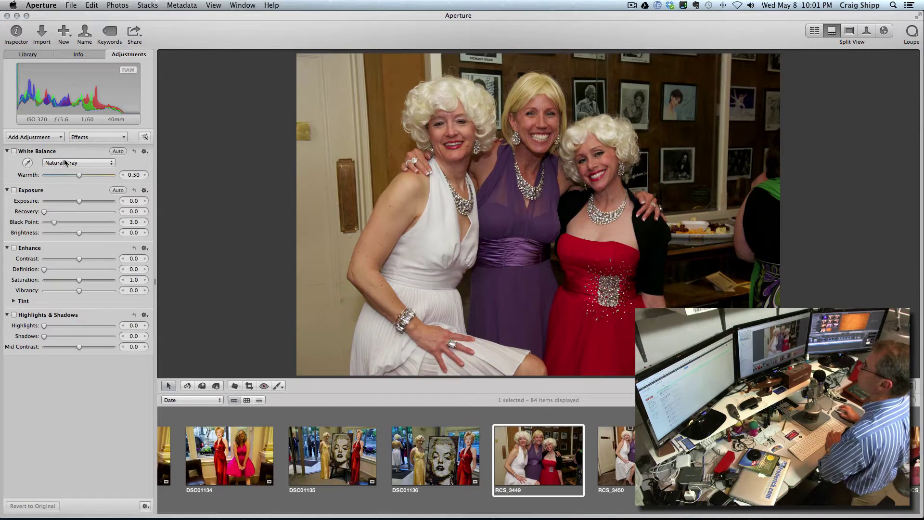
pyautogui.click(80, 163)
pyautogui.click(71, 171)
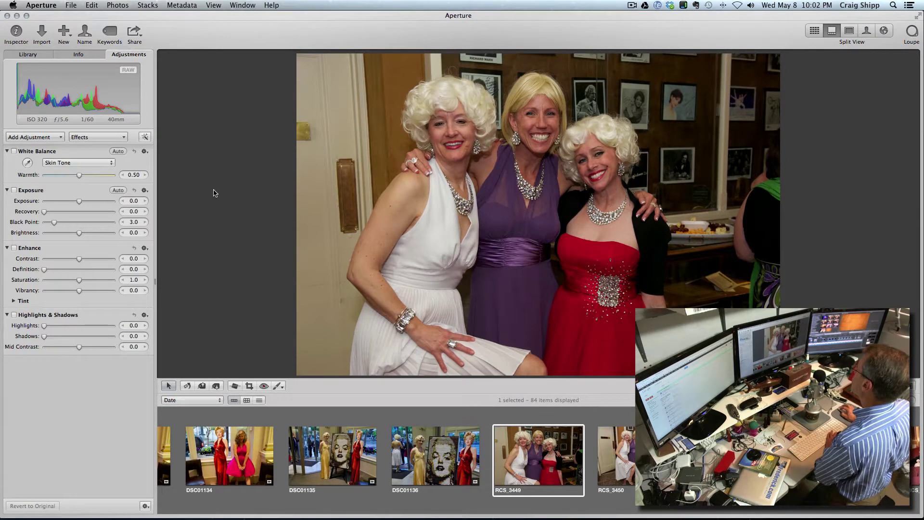
# - Compare the next photos and crop RCS_3450 tightly around the three women, to about 2252 by 2702 pixels
pyautogui.press('Right')
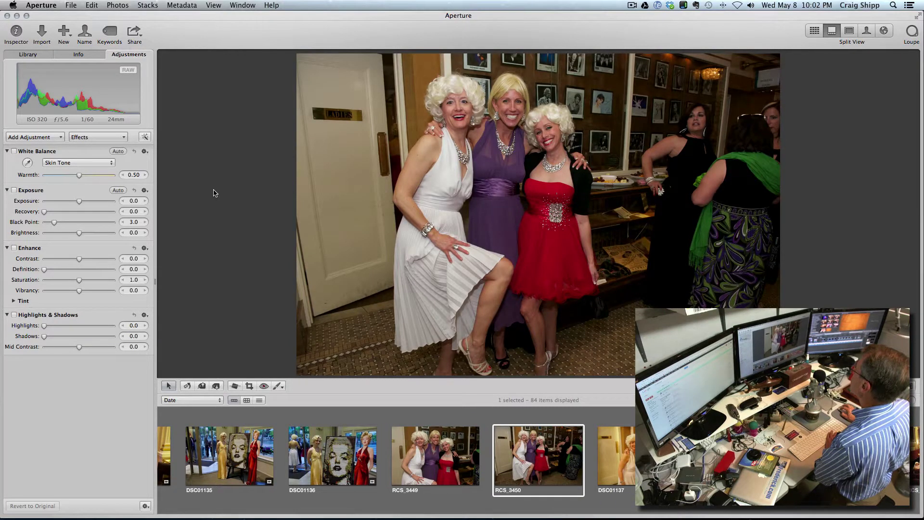
pyautogui.press('Right')
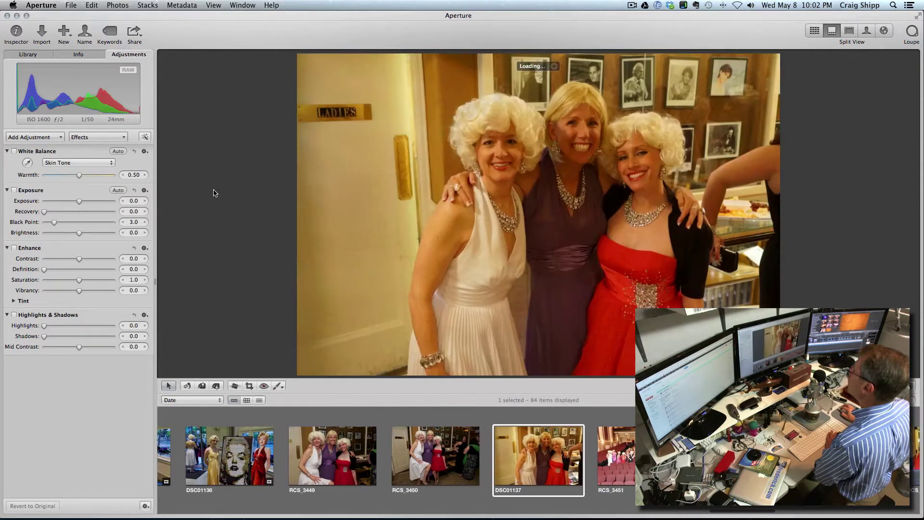
pyautogui.press('Left')
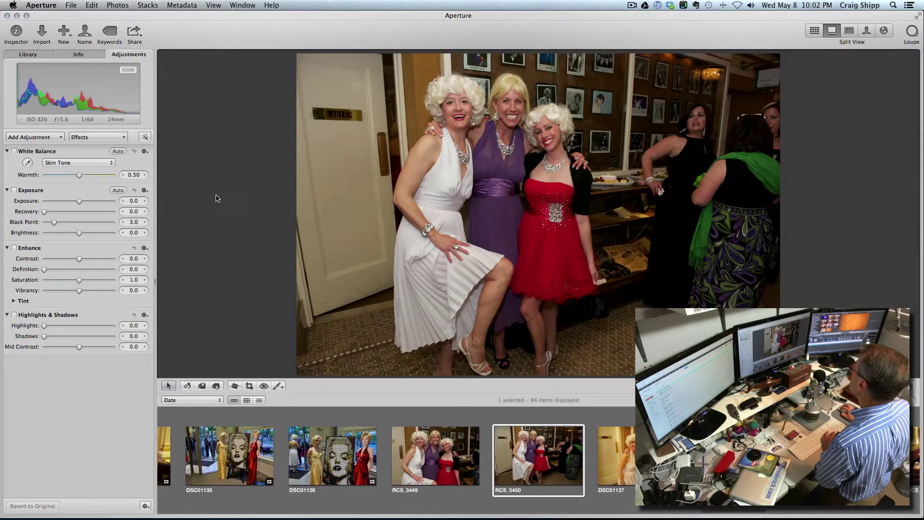
pyautogui.click(249, 387)
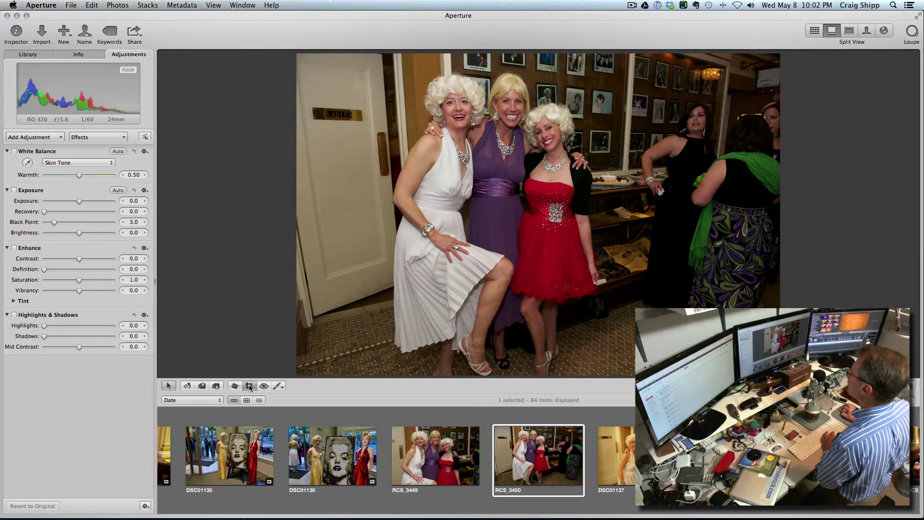
pyautogui.moveTo(356, 69); pyautogui.dragTo(612, 375)
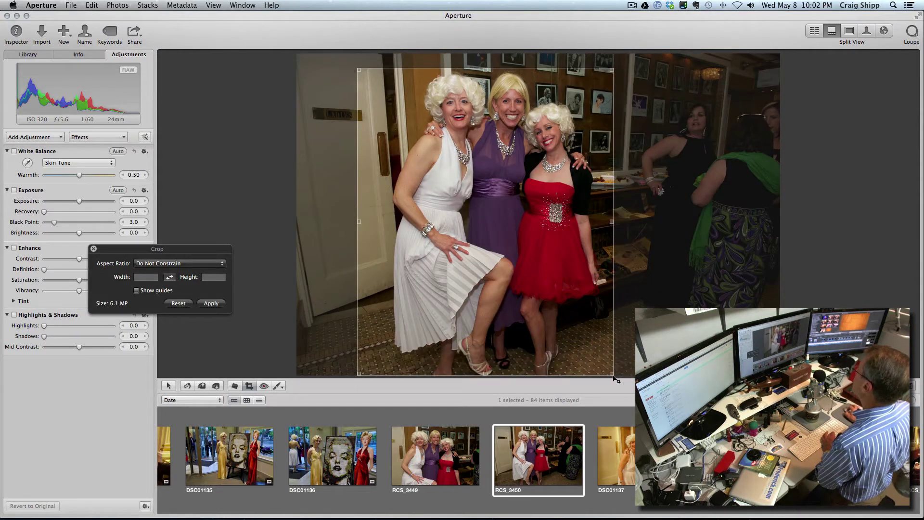
pyautogui.press('Return')
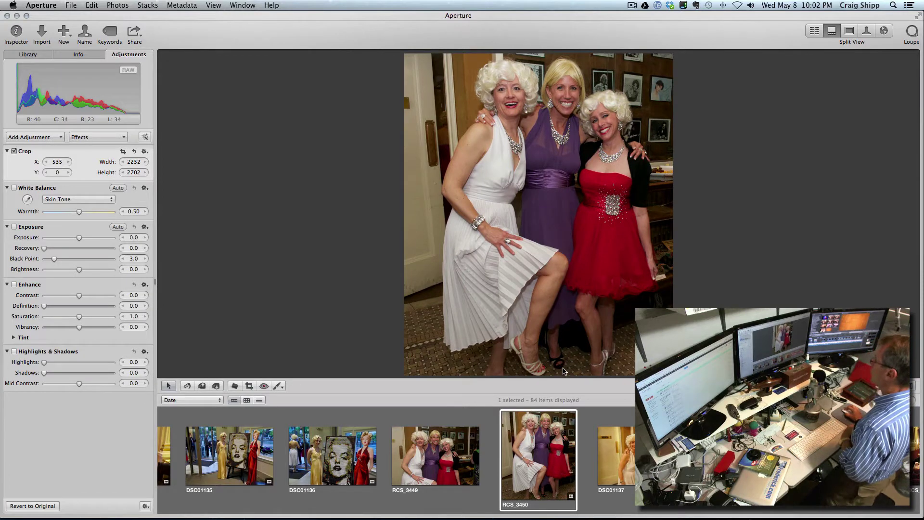
# - Cool DSC01137 by setting its Skin Tone white balance warmth to about 0.15
pyautogui.click(620, 457)
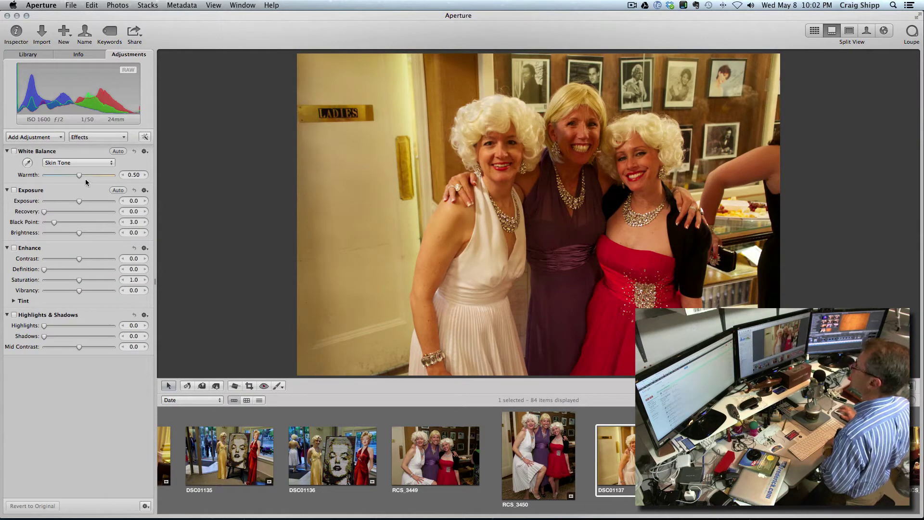
pyautogui.moveTo(78, 177); pyautogui.dragTo(54, 178)
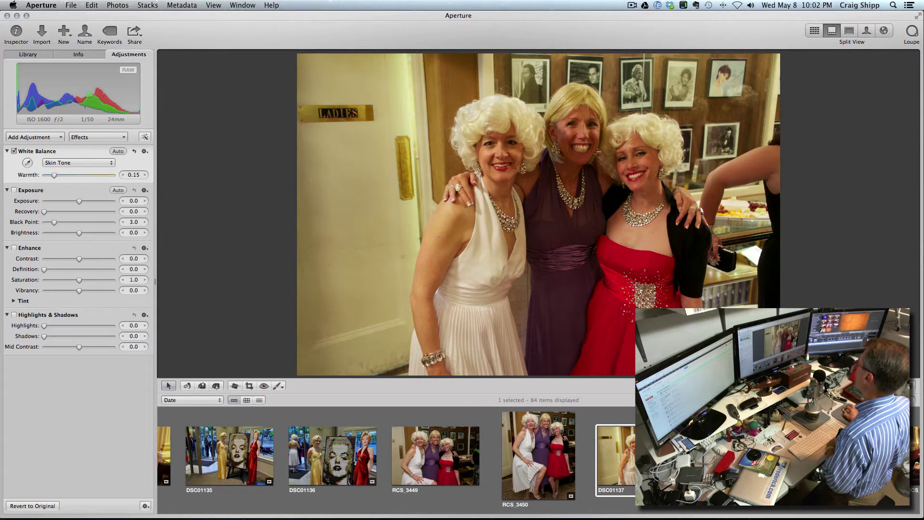
# - Flag the auditorium photo RCS_3451 and crop RCS_3452 to the seated crowd, about 3658 by 1143 pixels
pyautogui.press('Right')
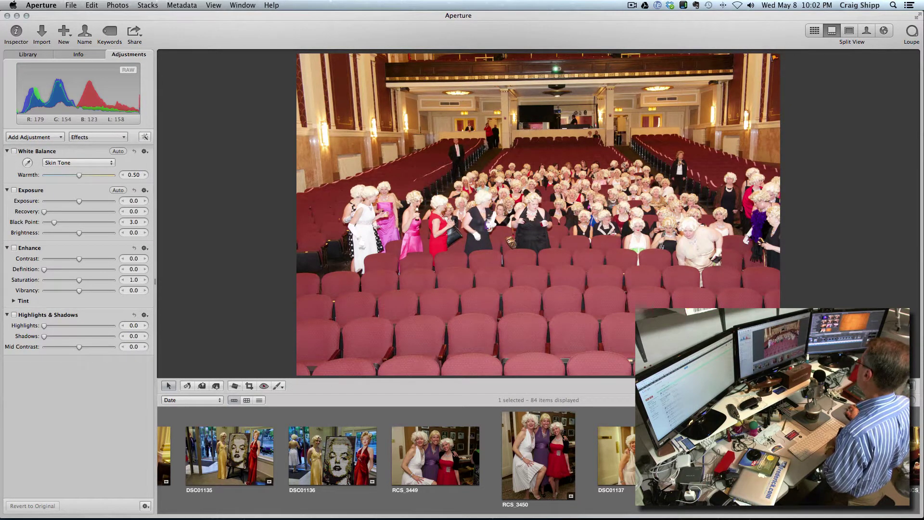
pyautogui.press('Right')
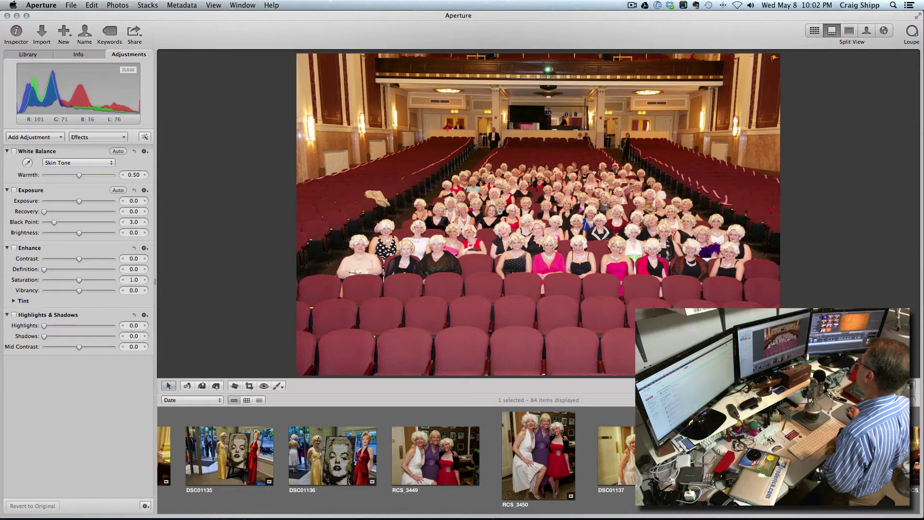
pyautogui.click(249, 386)
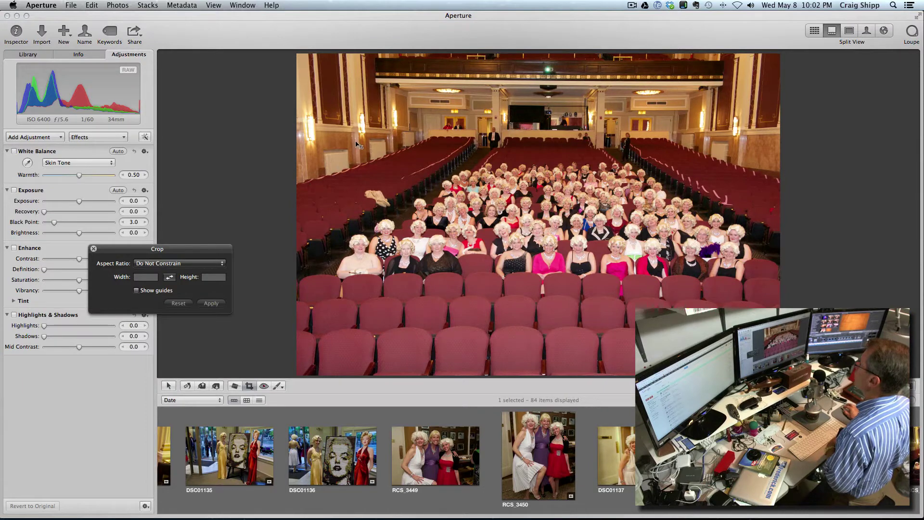
pyautogui.moveTo(361, 135); pyautogui.dragTo(755, 286)
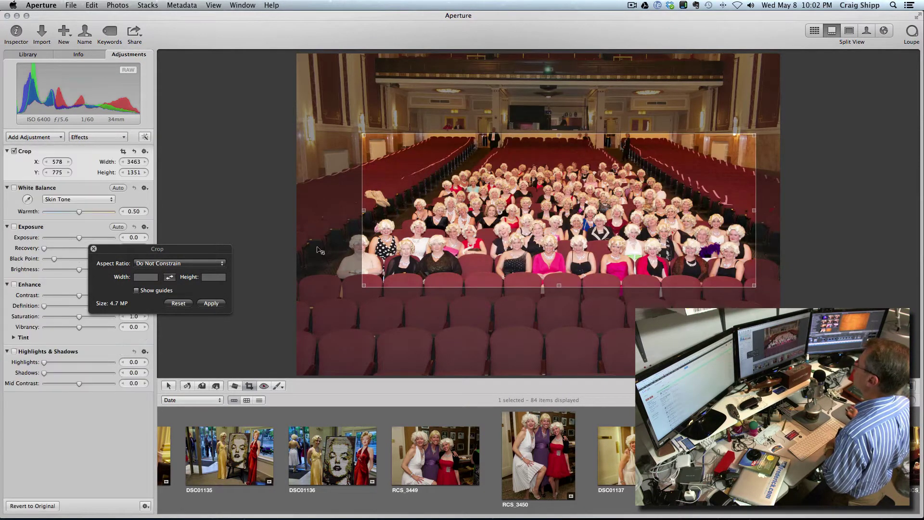
pyautogui.moveTo(363, 211); pyautogui.dragTo(341, 215)
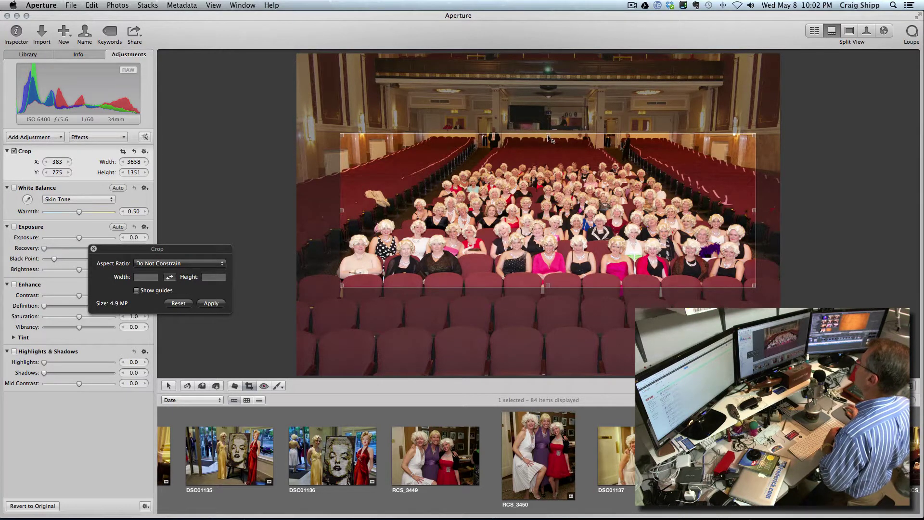
pyautogui.moveTo(550, 139); pyautogui.dragTo(552, 161)
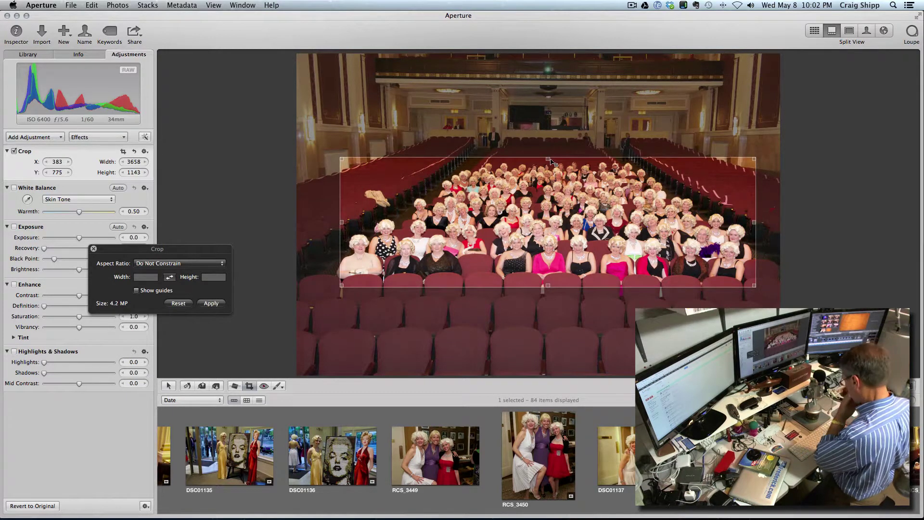
pyautogui.press('Return')
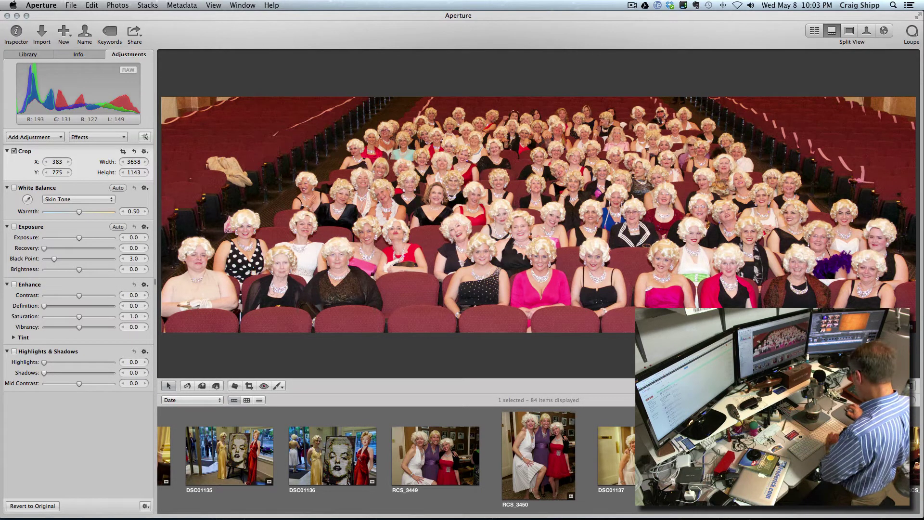
# - Crop the darker auditorium photo RCS_3453 to the seated crowd, about 3730 by 1154 pixels
pyautogui.press('super+z')
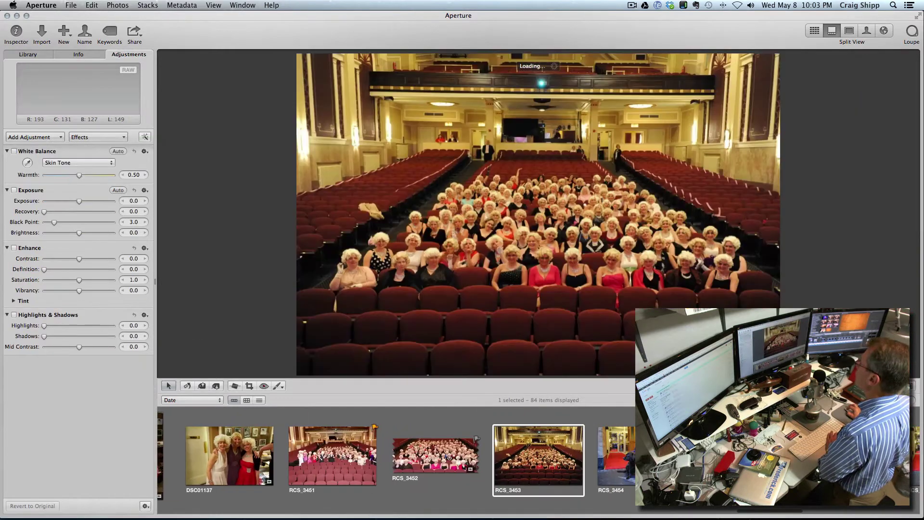
pyautogui.click(251, 386)
pyautogui.moveTo(346, 153); pyautogui.dragTo(749, 306)
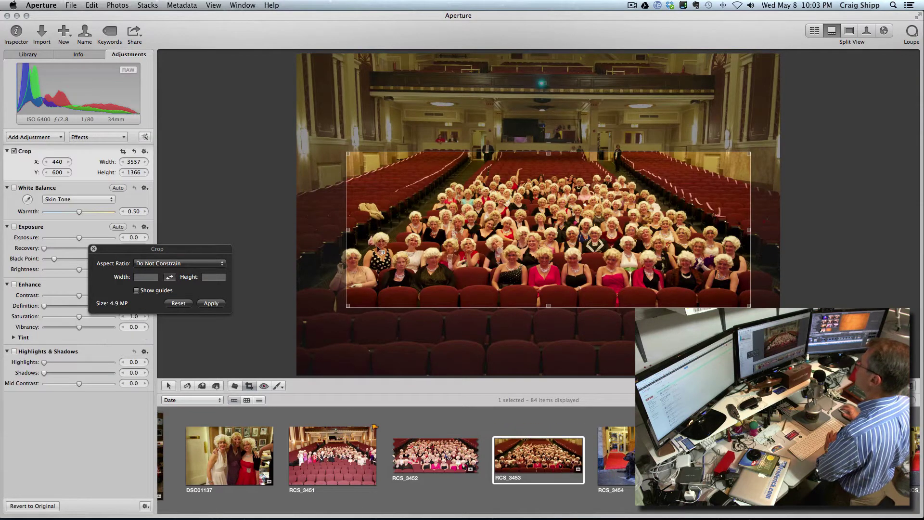
pyautogui.moveTo(351, 231); pyautogui.dragTo(331, 232)
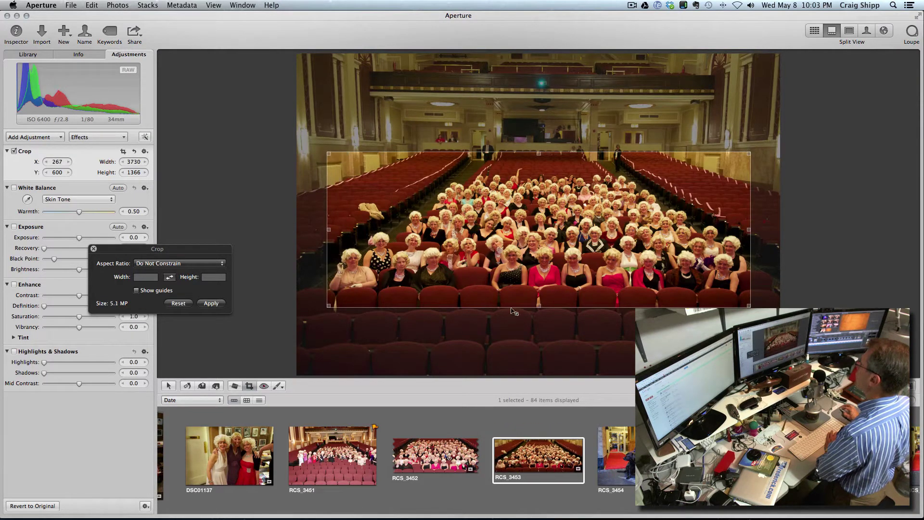
pyautogui.moveTo(538, 307); pyautogui.dragTo(533, 297)
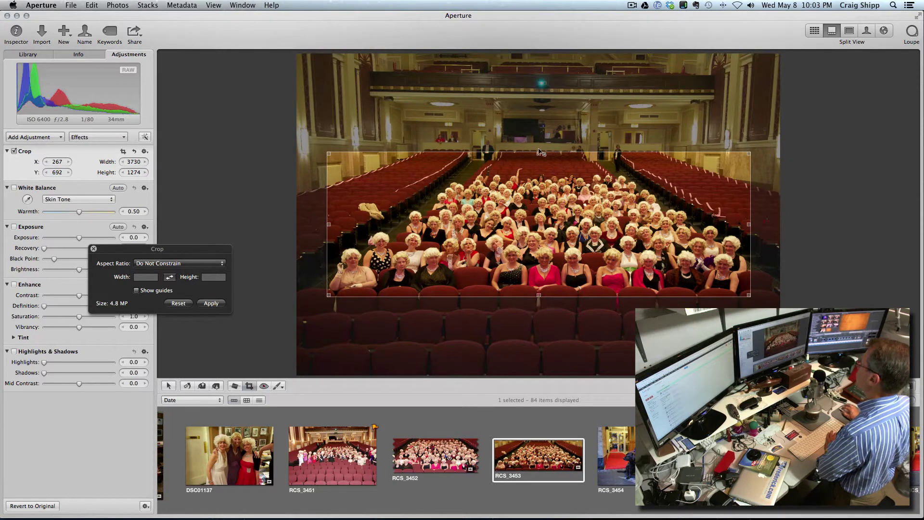
pyautogui.moveTo(539, 154); pyautogui.dragTo(540, 169)
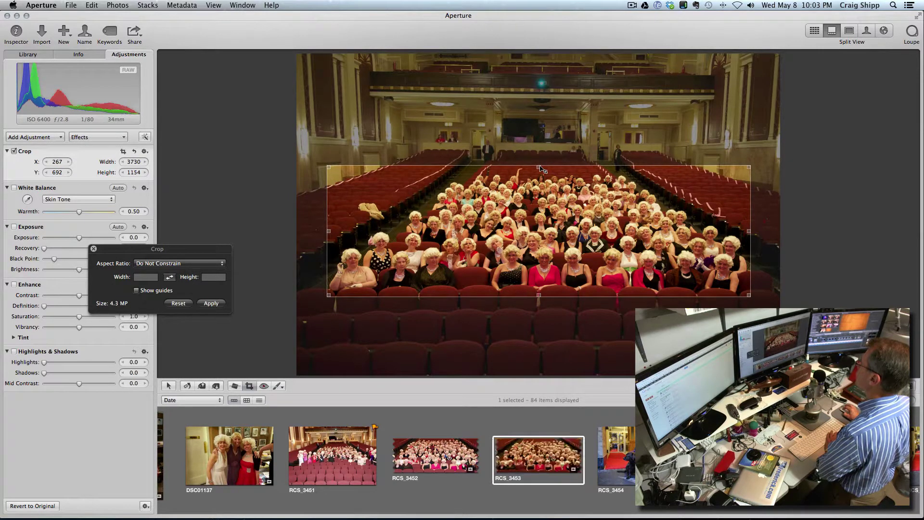
pyautogui.press('Return')
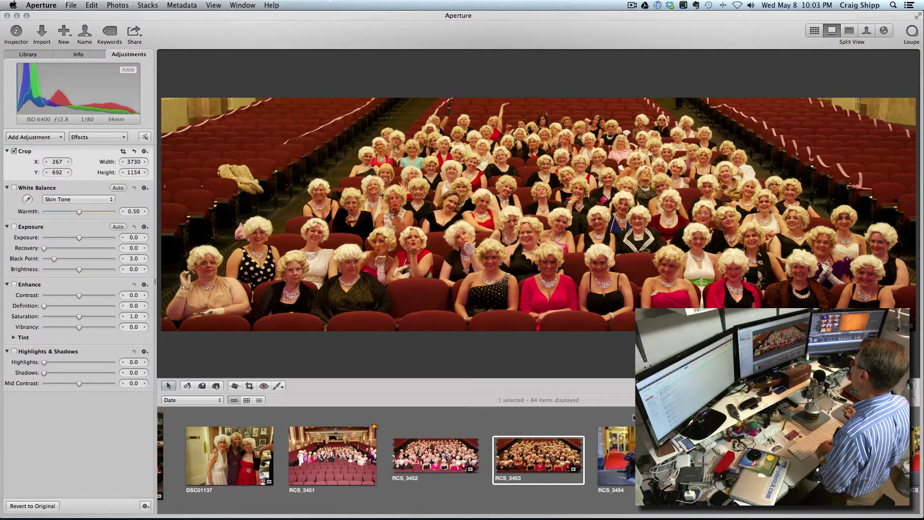
# - Warm up RCS_3454, the woman with the dog, using Natural Gray white balance with warmth at about 0.77
pyautogui.press('Right')
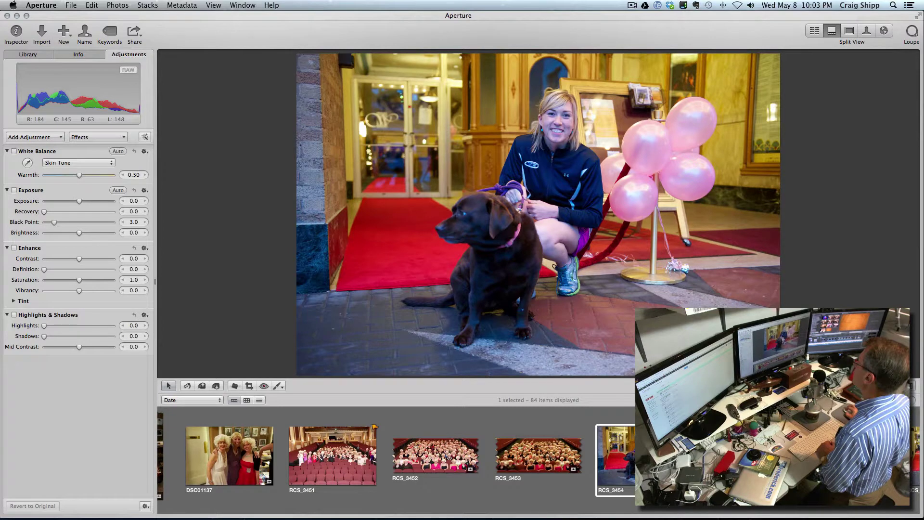
pyautogui.moveTo(80, 178); pyautogui.dragTo(86, 179)
pyautogui.click(79, 164)
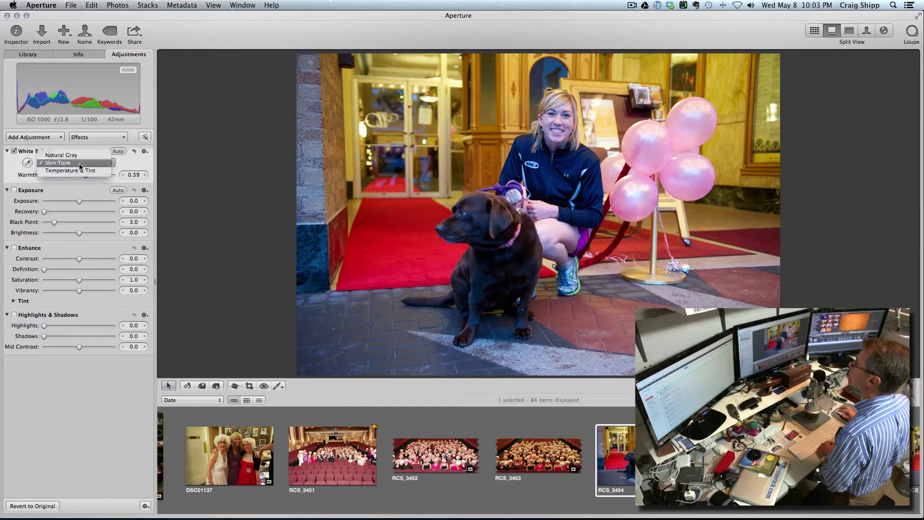
pyautogui.click(80, 156)
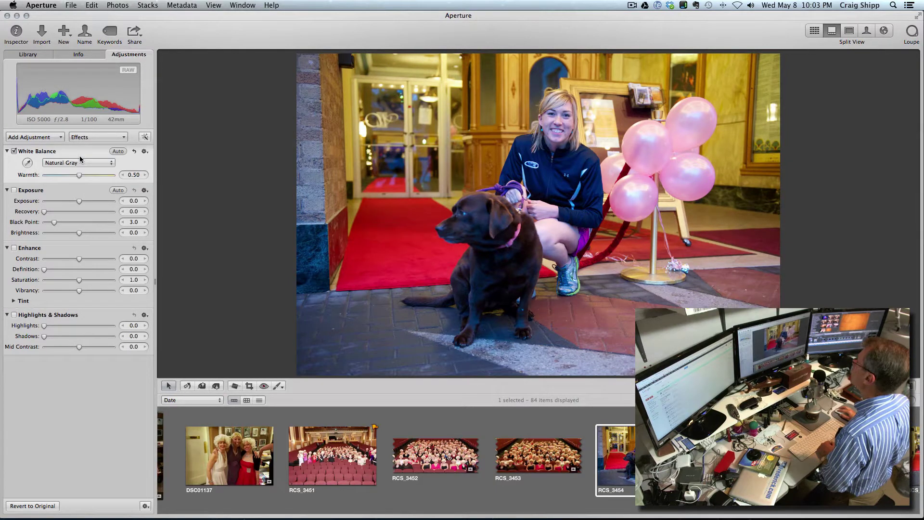
pyautogui.moveTo(80, 179); pyautogui.dragTo(98, 181)
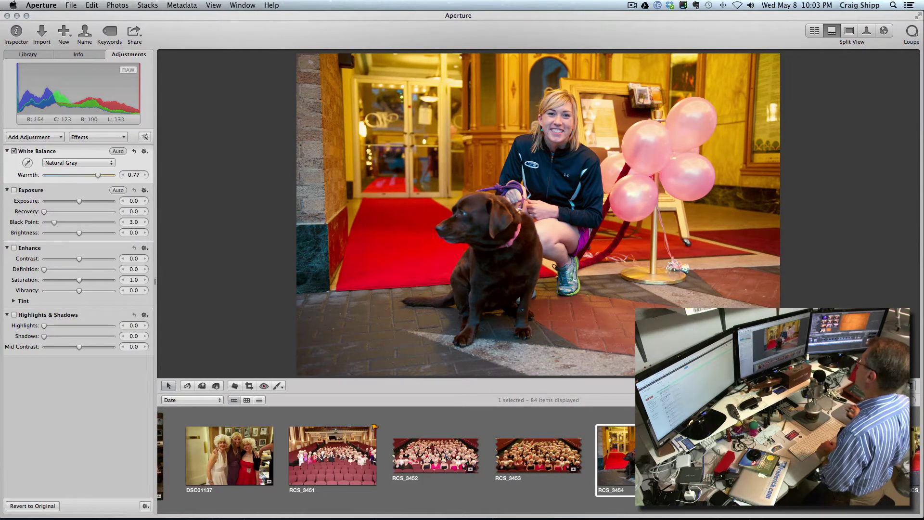
# - Crop RCS_3454 closer around the woman and dog, to about 2521 by 2341 pixels
pyautogui.click(249, 386)
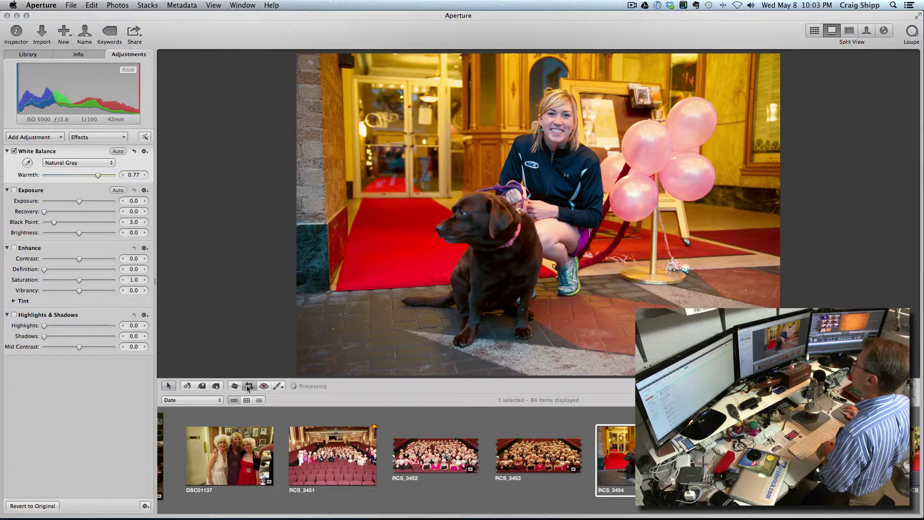
pyautogui.moveTo(356, 86); pyautogui.dragTo(643, 349)
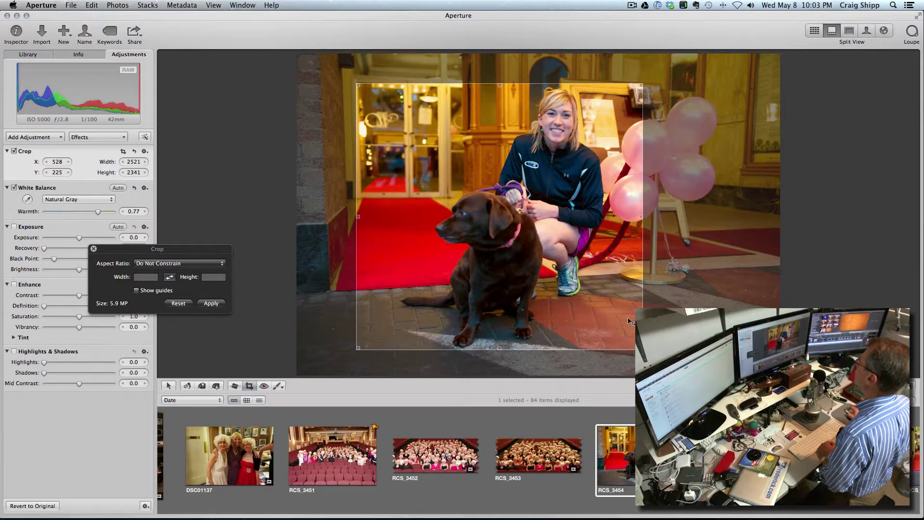
pyautogui.press('Return')
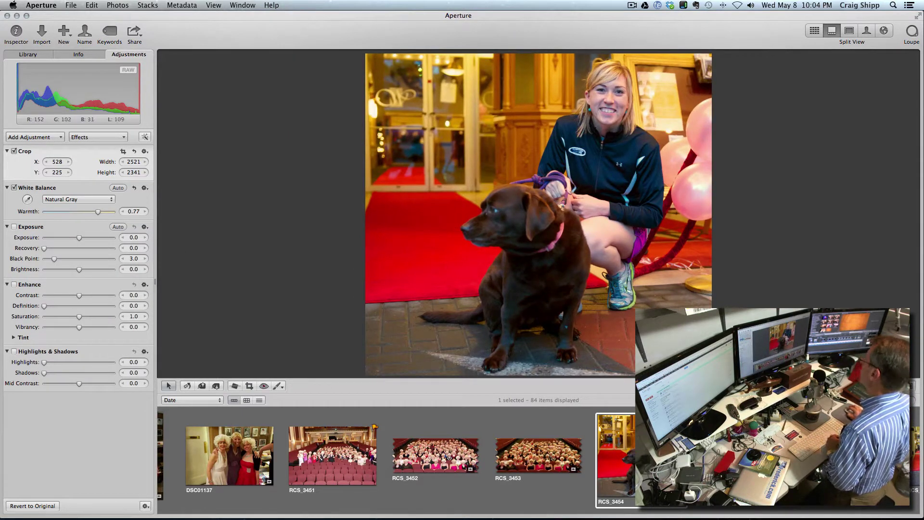
# - Review the similar shots of the woman and dog and flag RCS_3455, RCS_3456 and RCS_3457
pyautogui.press('m')
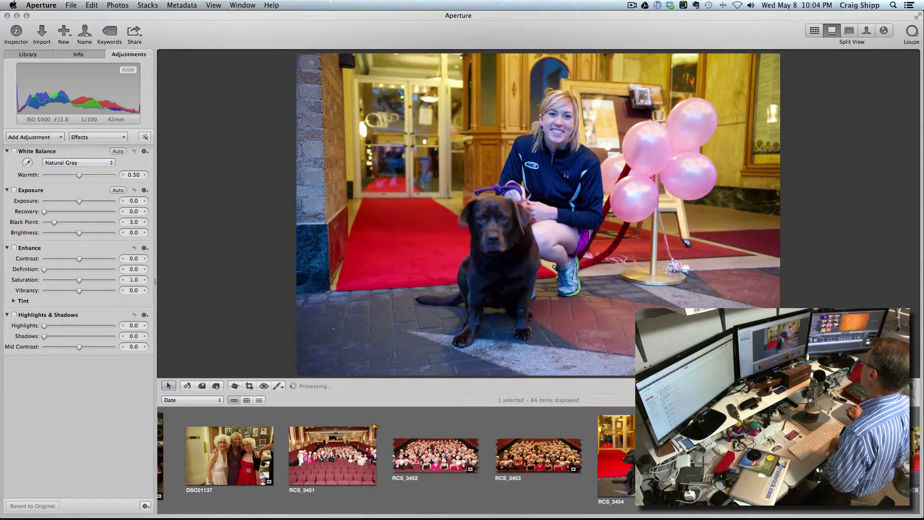
pyautogui.press('Right')
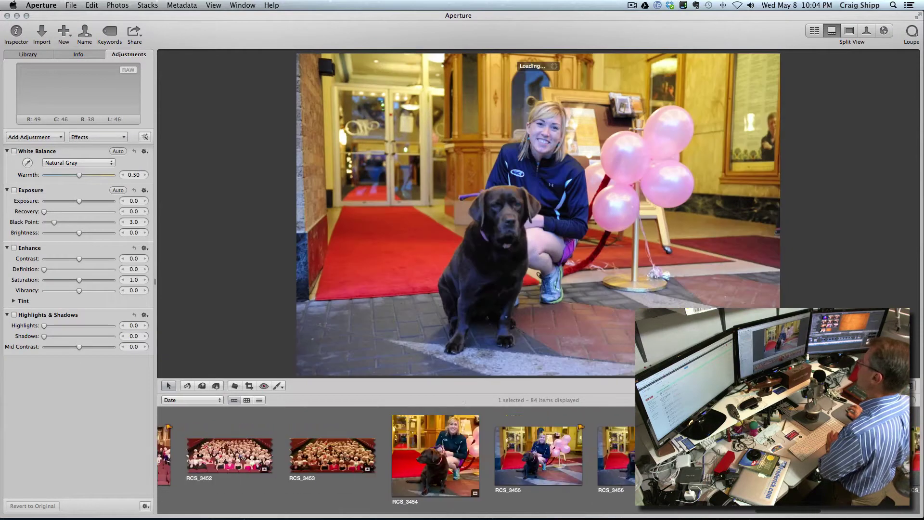
pyautogui.click(540, 445)
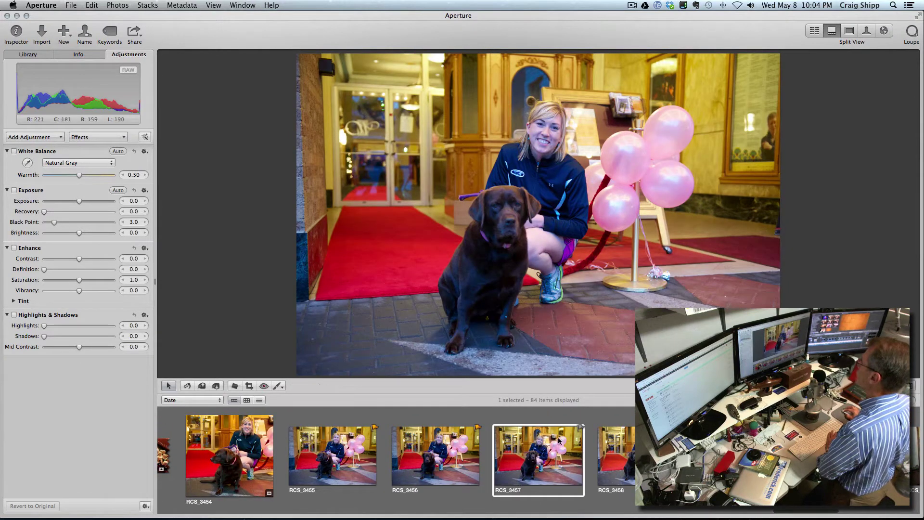
# - Crop RCS_3458 around the woman and dog to about 2090 by 2295 pixels and set its white balance warmth to 0.70
pyautogui.click(624, 448)
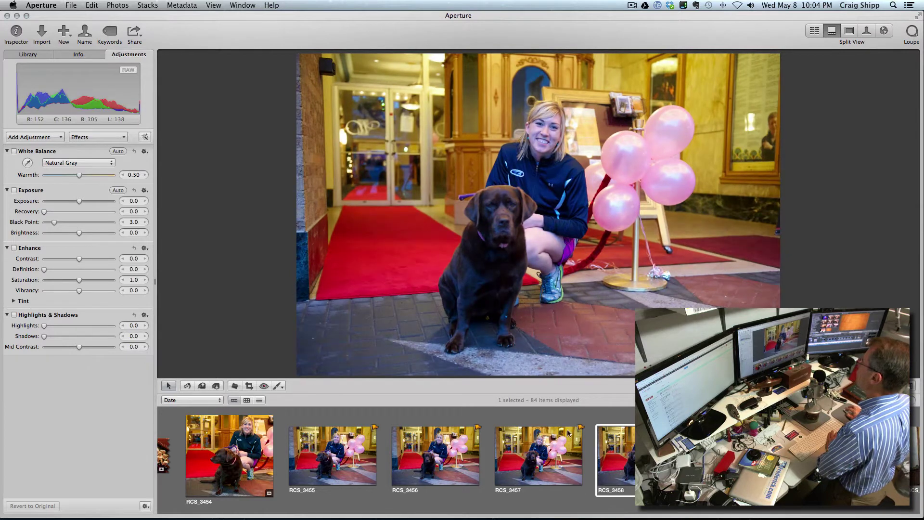
pyautogui.click(249, 386)
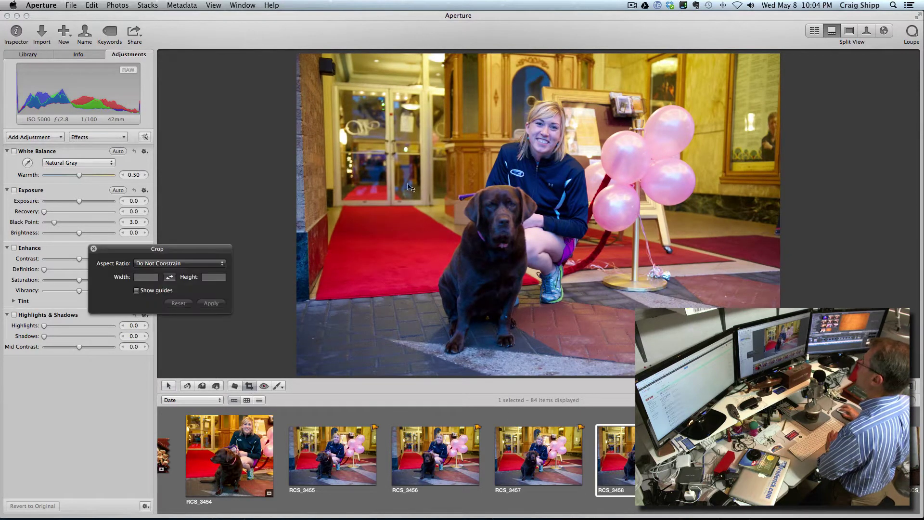
pyautogui.moveTo(410, 96); pyautogui.dragTo(647, 355)
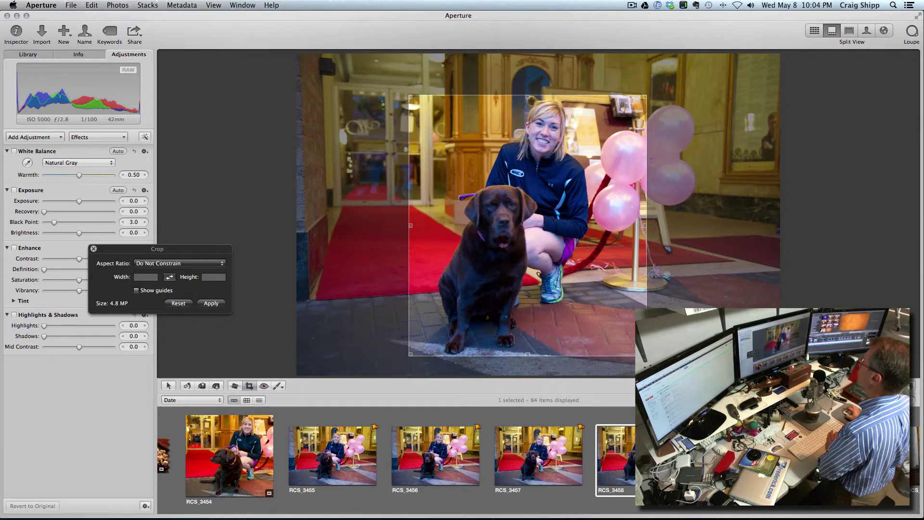
pyautogui.press('Return')
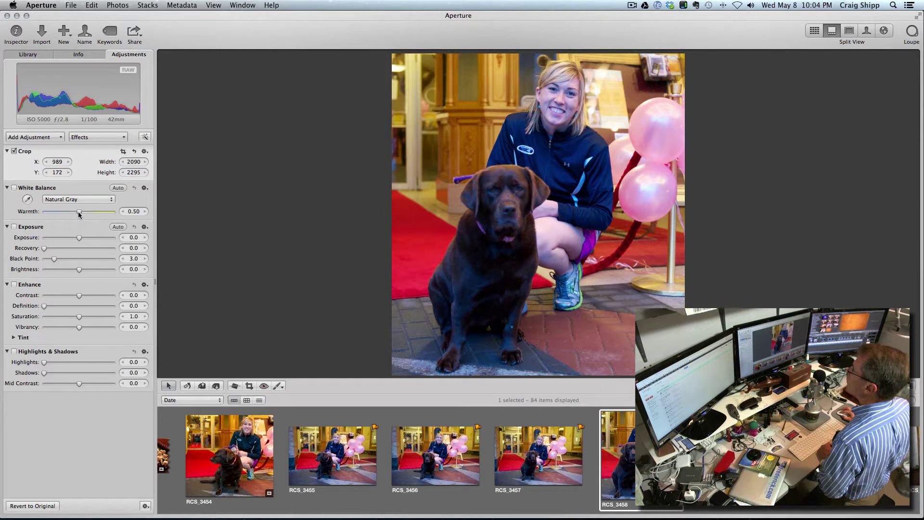
pyautogui.moveTo(79, 212); pyautogui.dragTo(92, 212)
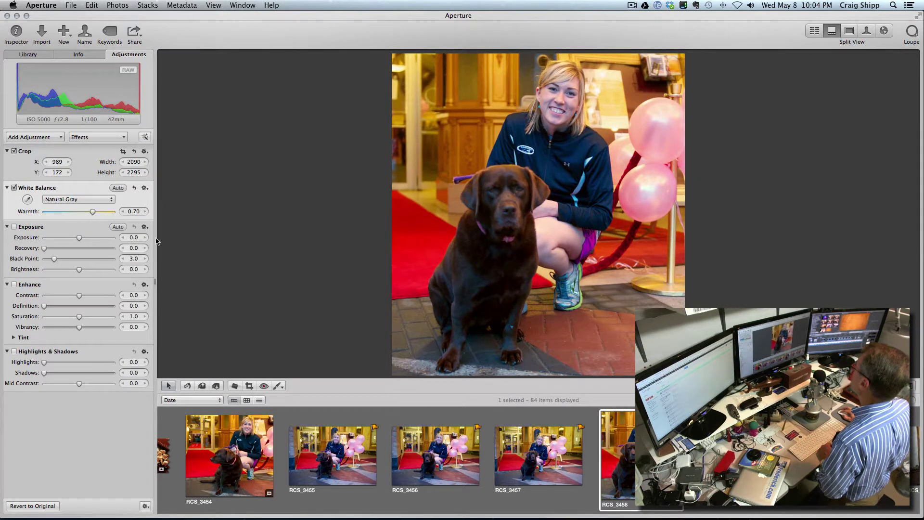
# - Flag RCS_3459, and crop RCS_3460, the dog looking sideways, to about 2868 by 2324 pixels with white balance warmth at 0.65
pyautogui.click(33, 506)
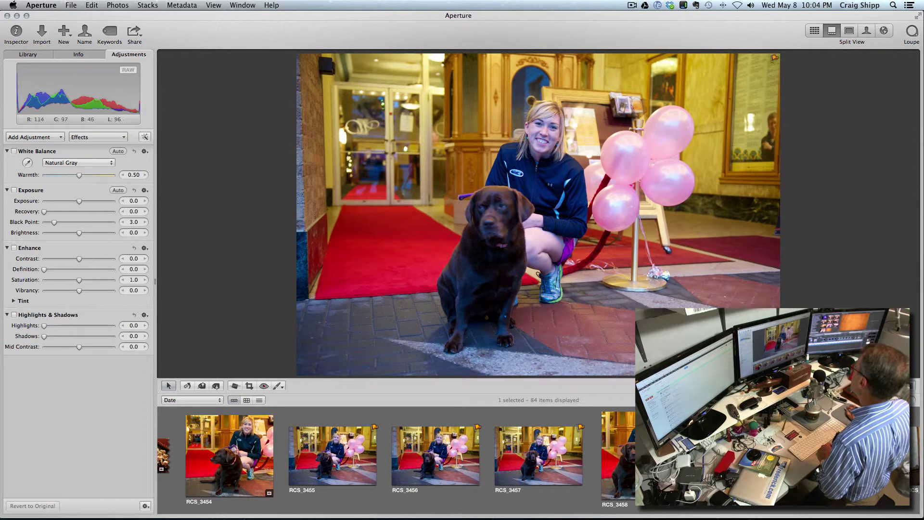
pyautogui.click(249, 386)
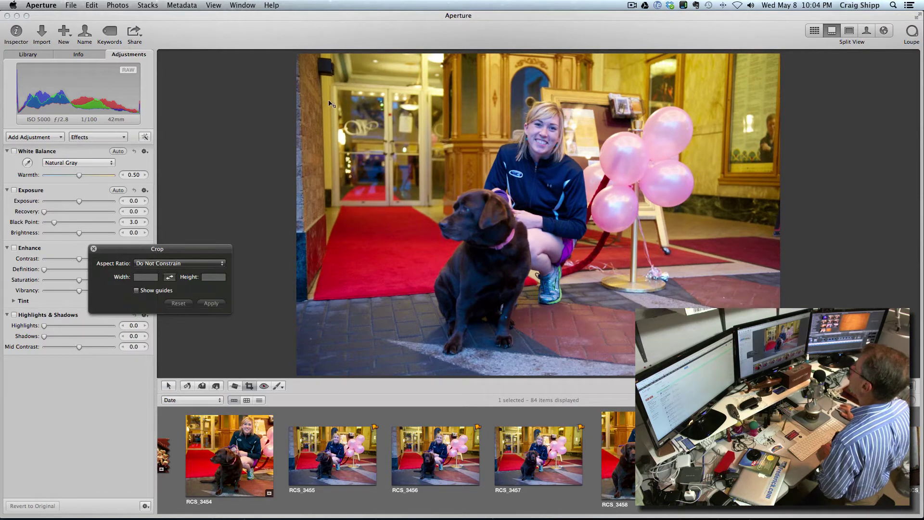
pyautogui.moveTo(329, 95); pyautogui.dragTo(654, 359)
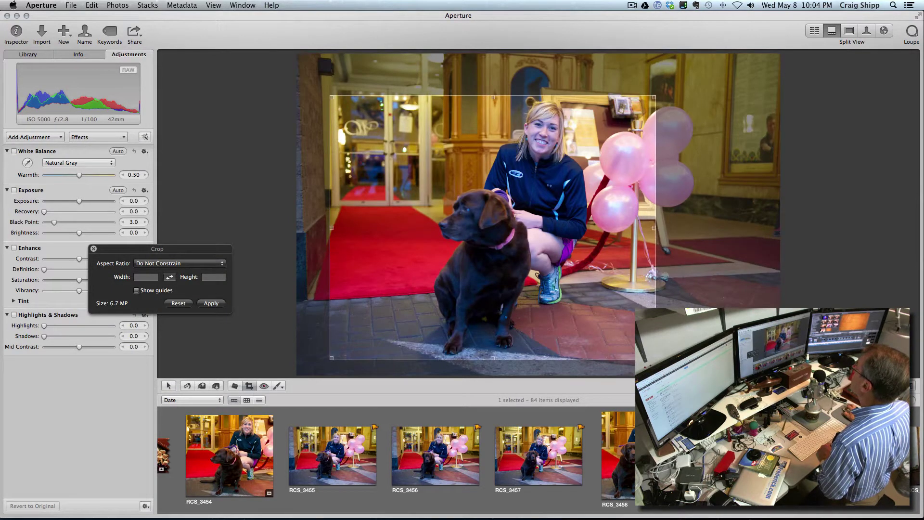
pyautogui.moveTo(483, 161); pyautogui.dragTo(479, 164)
pyautogui.press('Return')
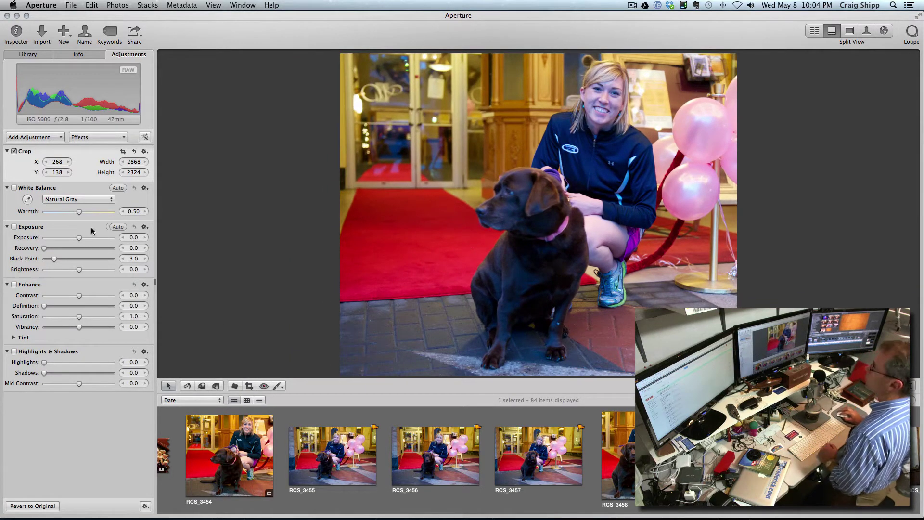
pyautogui.moveTo(79, 215); pyautogui.dragTo(90, 216)
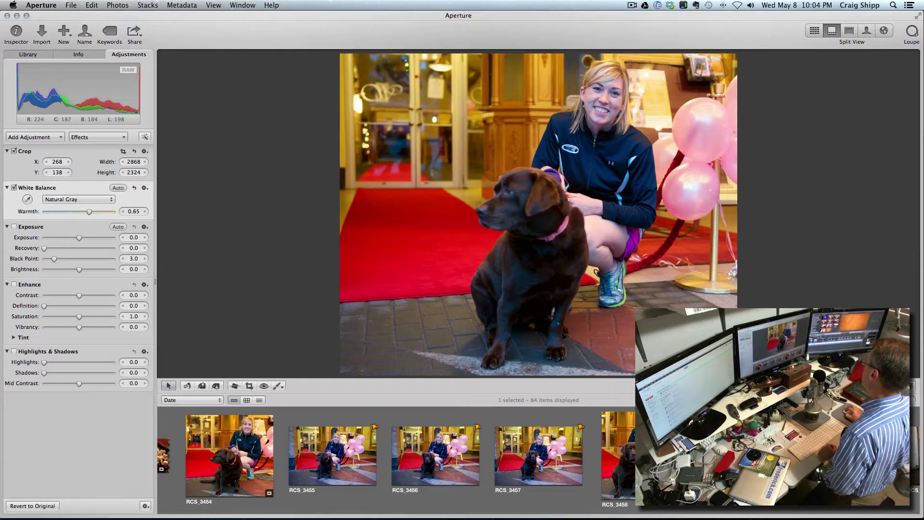
# - Go to RCS_3461, the three posing Marilyns, and crop it closer around them to about 2554 by 2109 pixels
pyautogui.press('Right')
pyautogui.press('Right')
pyautogui.press('Right')
pyautogui.press('Right')
pyautogui.press('Right')
pyautogui.press('Right')
pyautogui.press('Right')
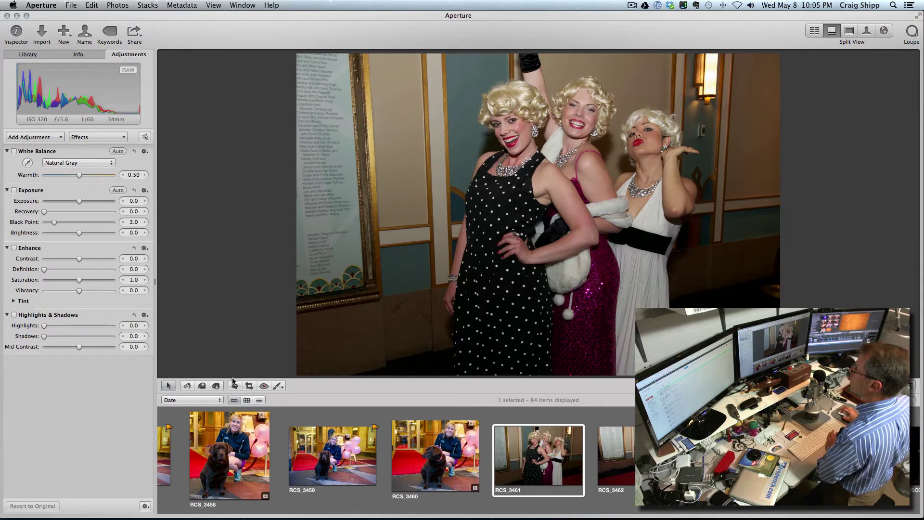
pyautogui.click(249, 387)
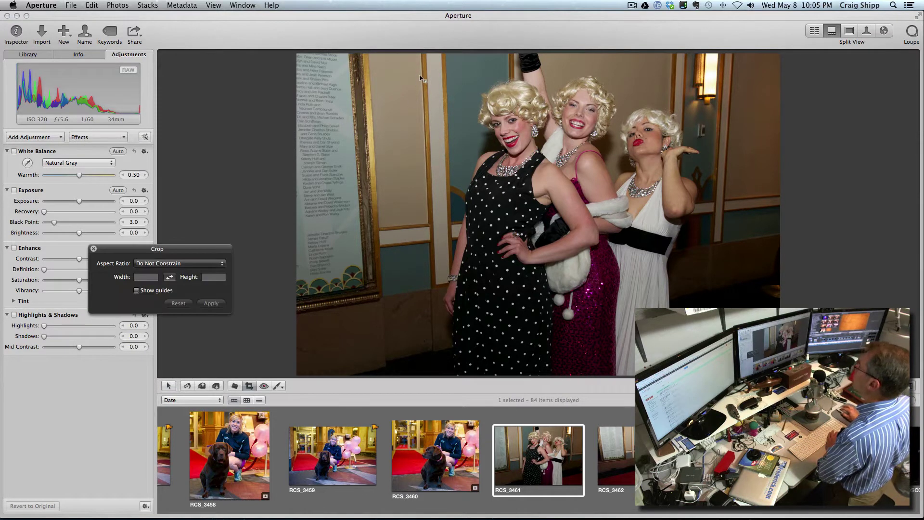
pyautogui.moveTo(423, 71); pyautogui.dragTo(711, 309)
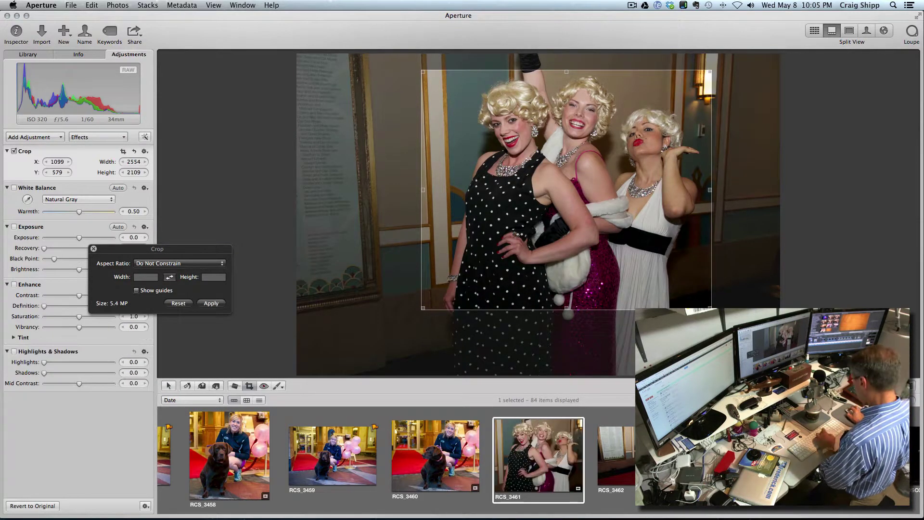
pyautogui.press('Return')
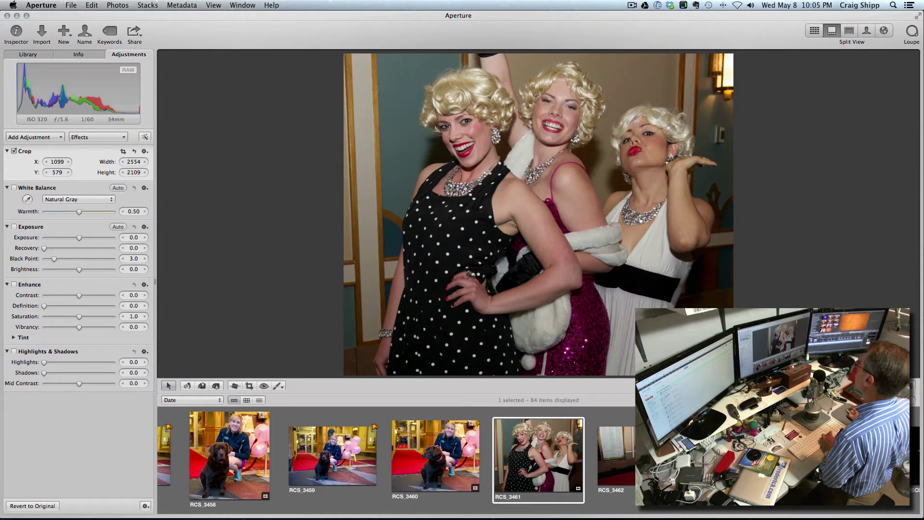
# - Crop RCS_3462, the full-length shot of the three Marilyns beside the framed sign, to about 3336 by 2598 pixels
pyautogui.press('Right')
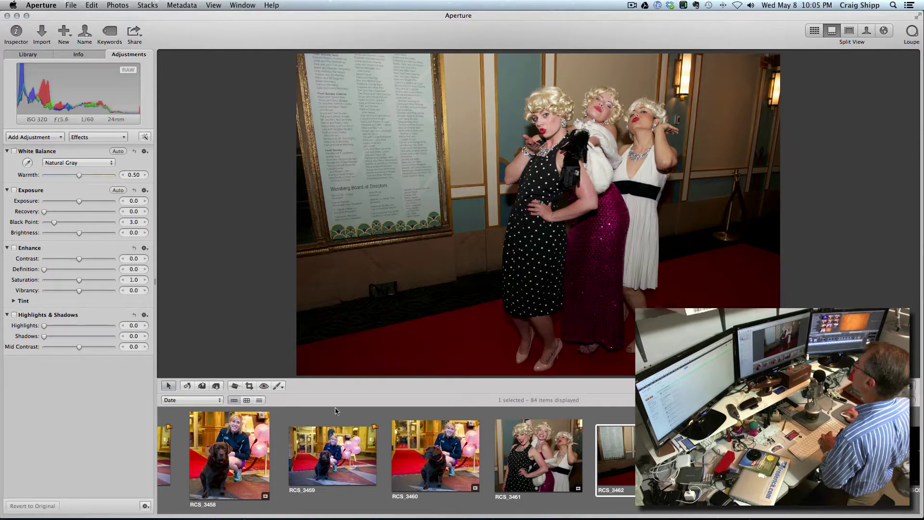
pyautogui.click(249, 386)
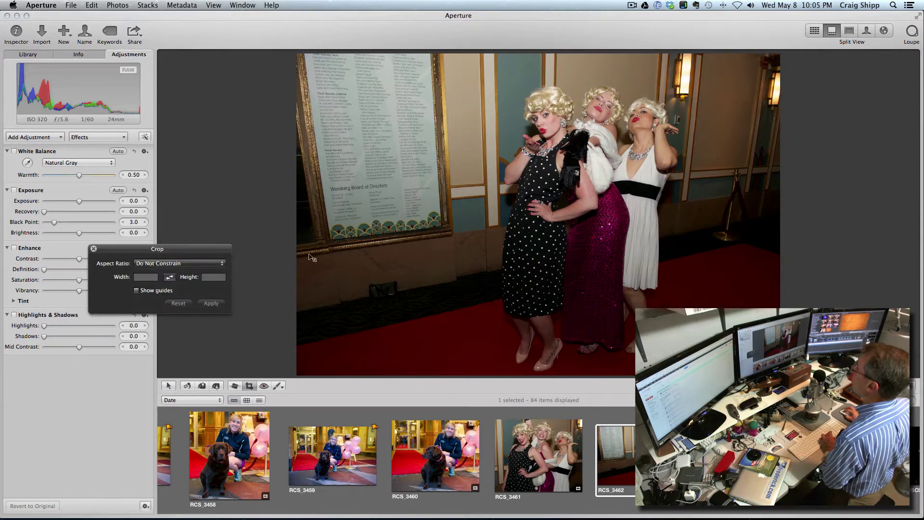
pyautogui.moveTo(322, 68); pyautogui.dragTo(712, 386)
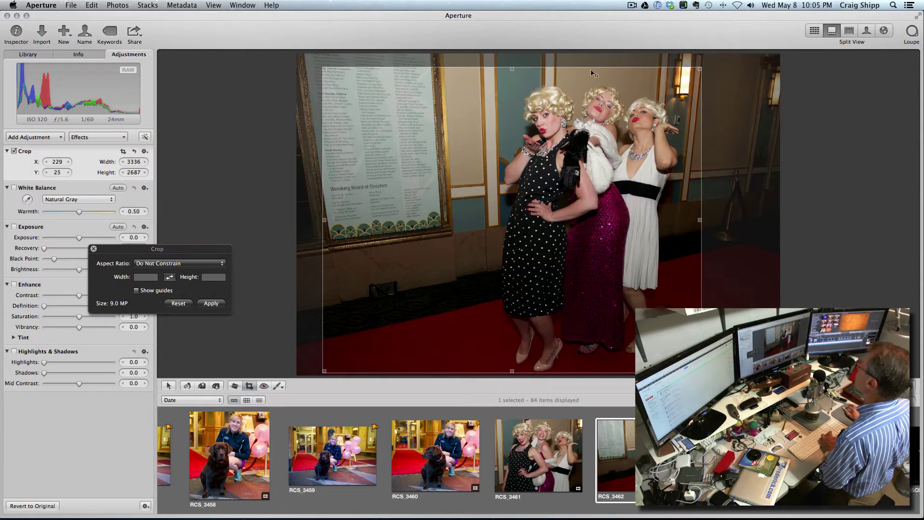
pyautogui.moveTo(512, 70)
pyautogui.mouseDown()
pyautogui.moveTo(513, 94)
pyautogui.moveTo(512, 82)
pyautogui.mouseUp()
pyautogui.press('Return')
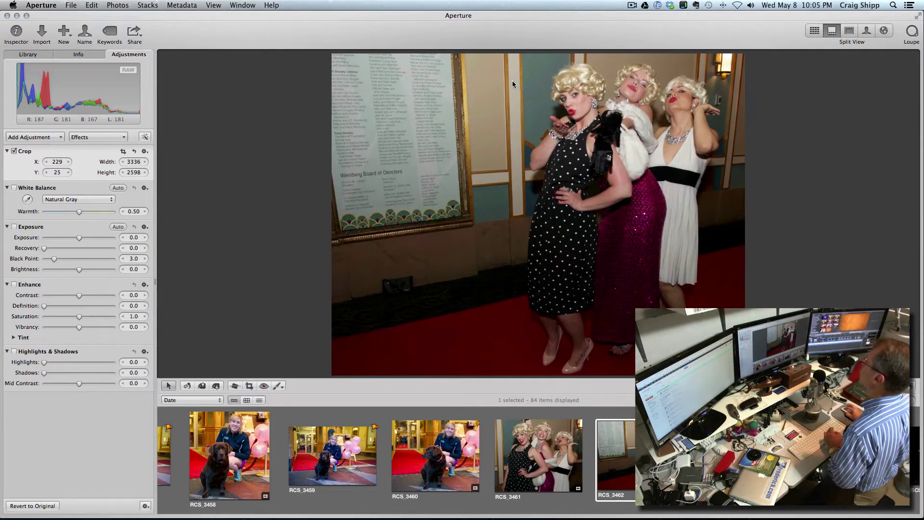
# - Flag the drinking fountain photo RCS_3463 and crop the mirror self-portrait RCS_3464 to about 1620 by 1459 pixels around the photographer
pyautogui.press('Right')
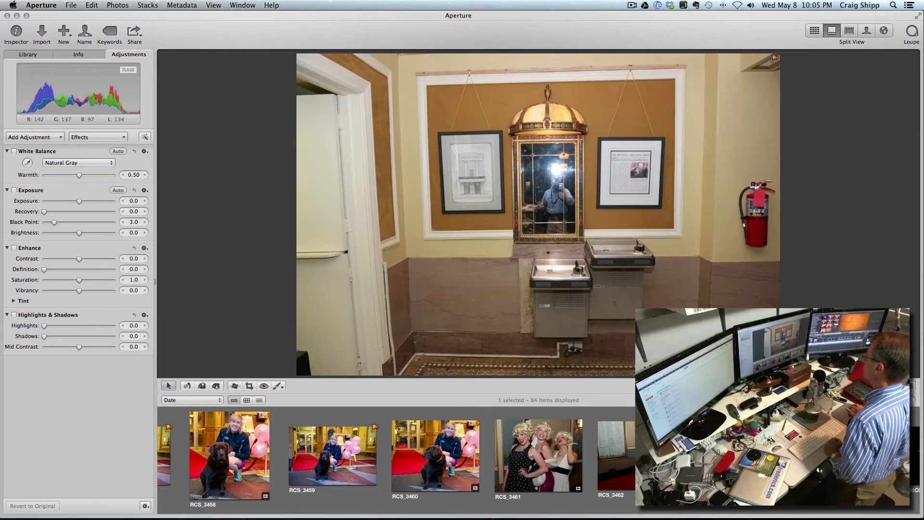
pyautogui.press('Right')
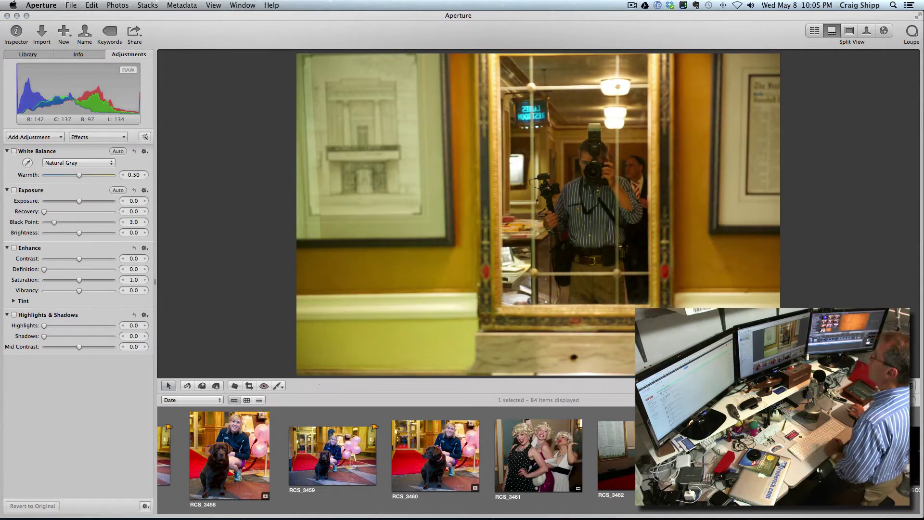
pyautogui.click(249, 386)
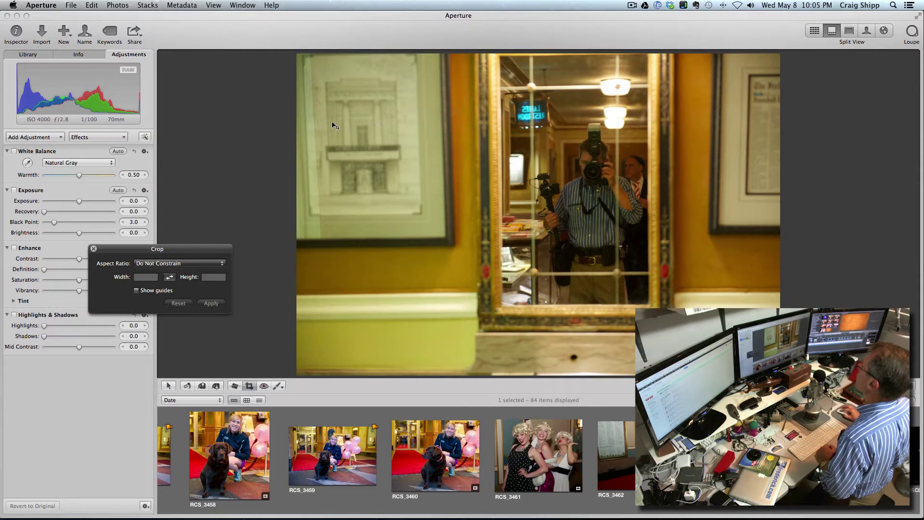
pyautogui.moveTo(327, 124); pyautogui.dragTo(648, 288)
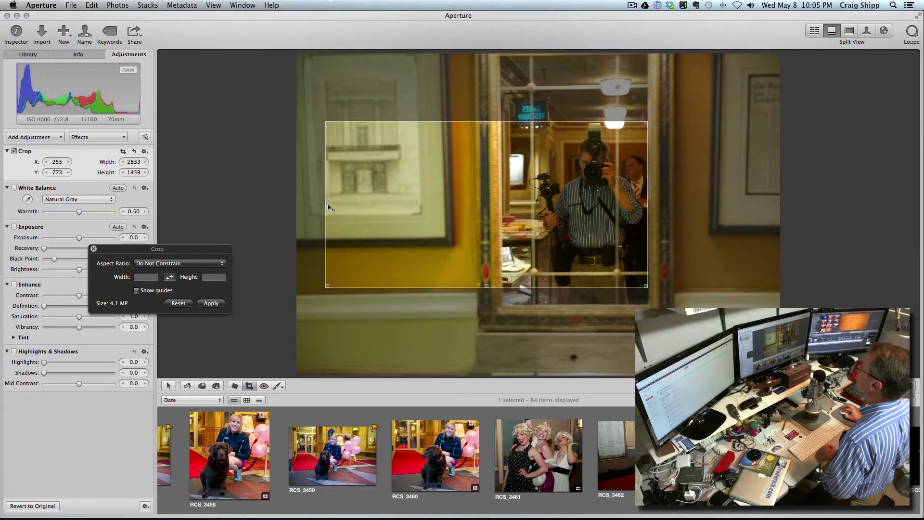
pyautogui.moveTo(327, 206); pyautogui.dragTo(465, 210)
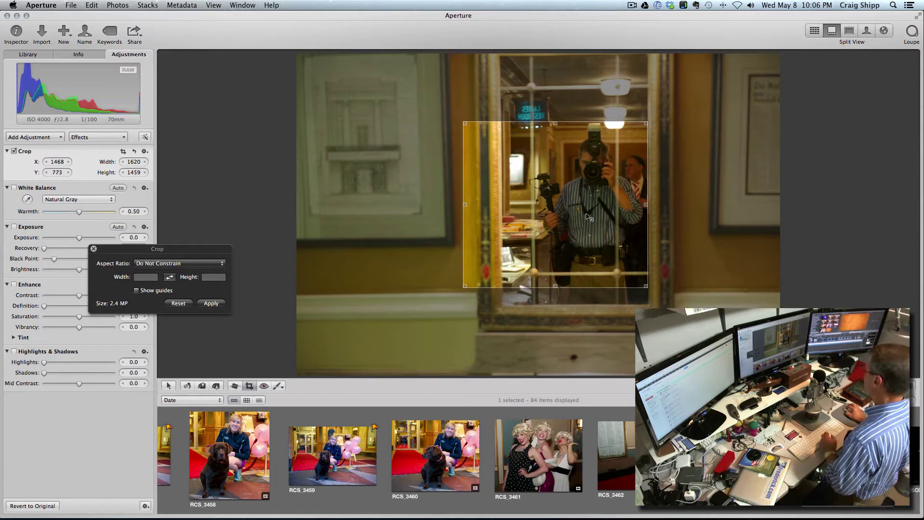
pyautogui.press('Return')
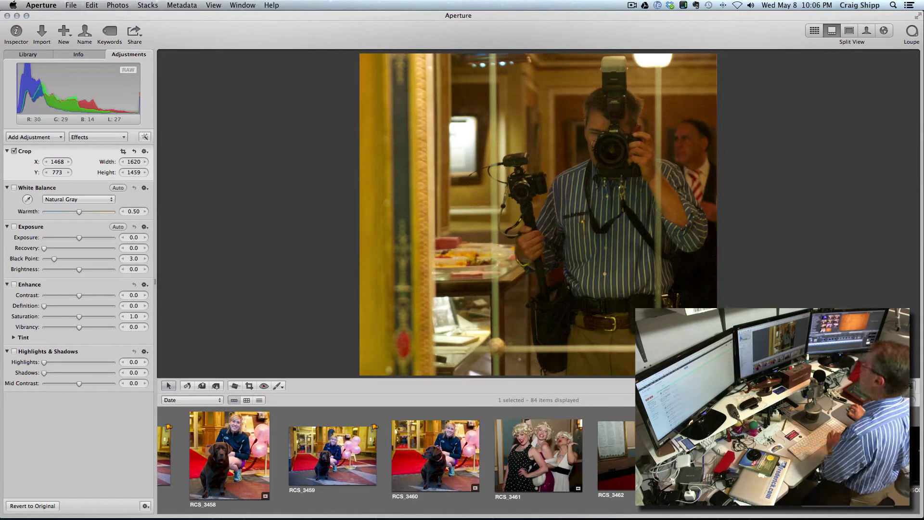
# - Review the stage photos from DSC01138 onward, flagging DSC01139 and the third group shot of the five women
pyautogui.hscroll(5, 552, 450)
pyautogui.click(552, 449)
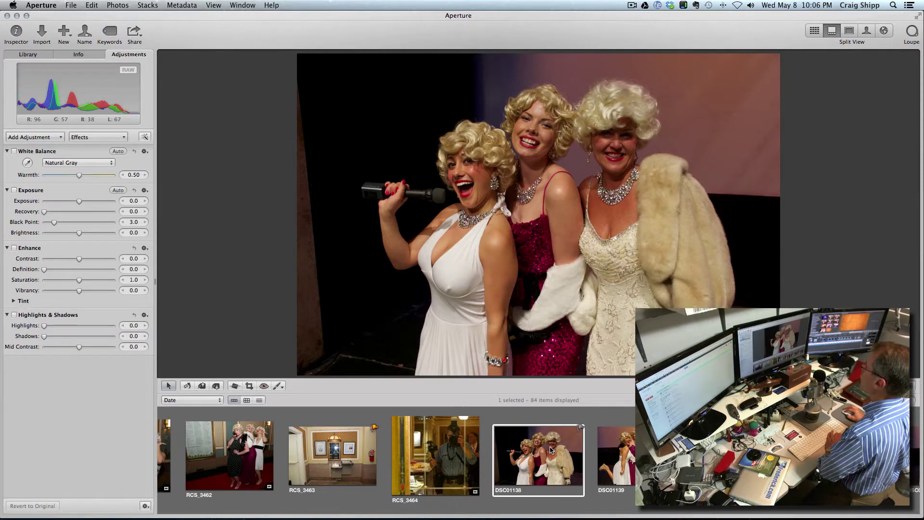
pyautogui.press('Right')
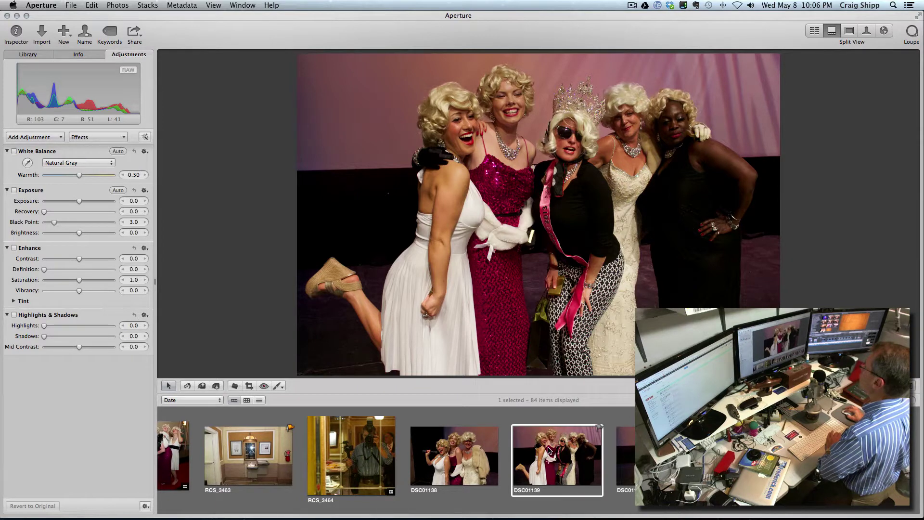
pyautogui.press('Right')
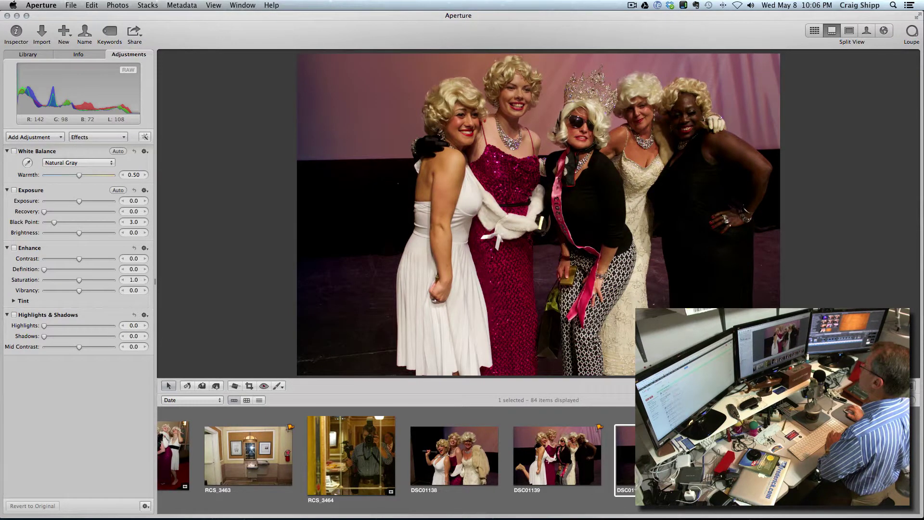
pyautogui.press('Right')
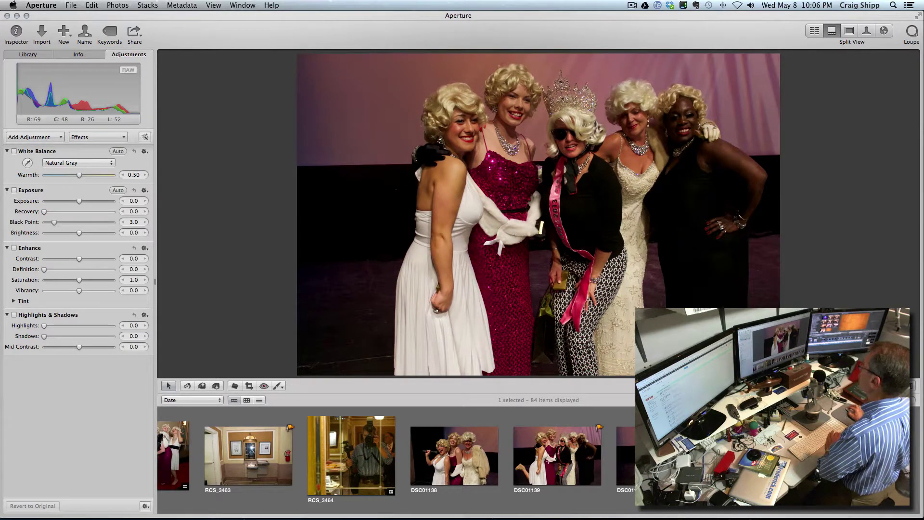
pyautogui.press('/')
# - Crop the fourth group shot of the five women on stage to about 4955 by 3569 pixels
pyautogui.press('Right')
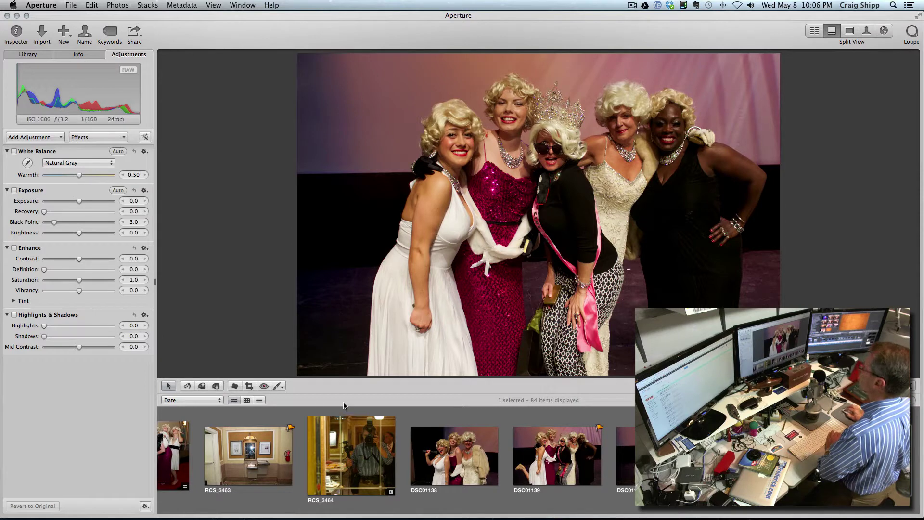
pyautogui.click(250, 386)
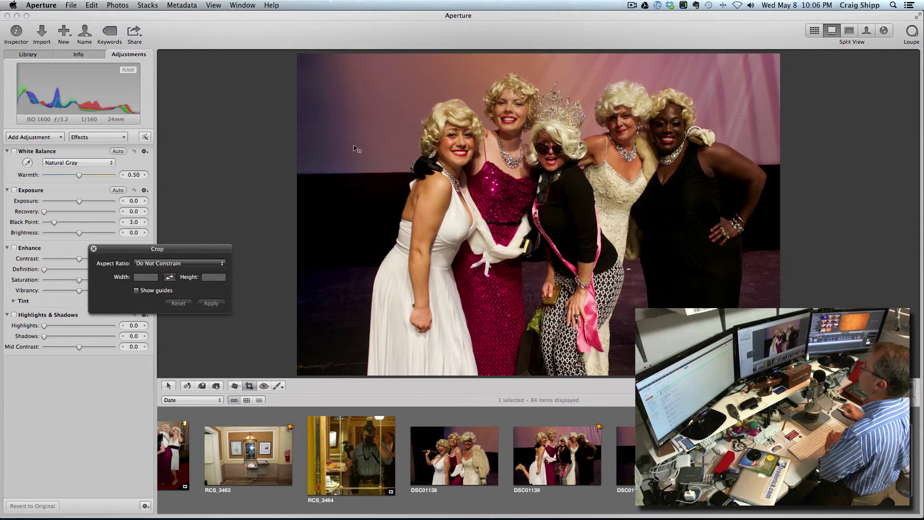
pyautogui.moveTo(357, 69); pyautogui.dragTo(766, 356)
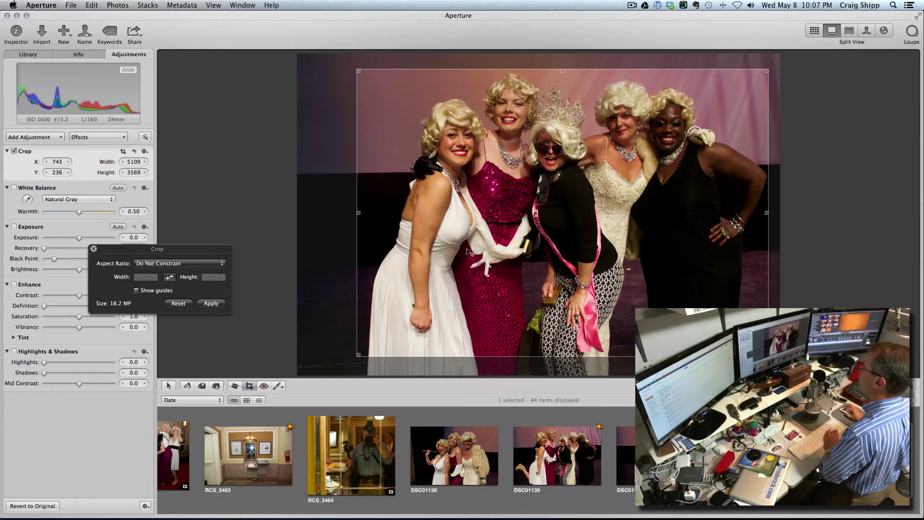
pyautogui.moveTo(361, 215); pyautogui.dragTo(377, 218)
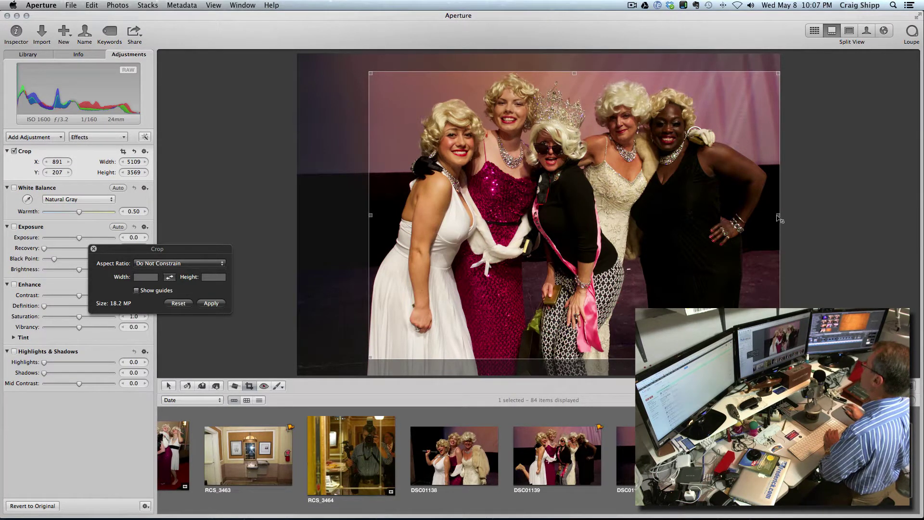
pyautogui.moveTo(776, 216); pyautogui.dragTo(765, 216)
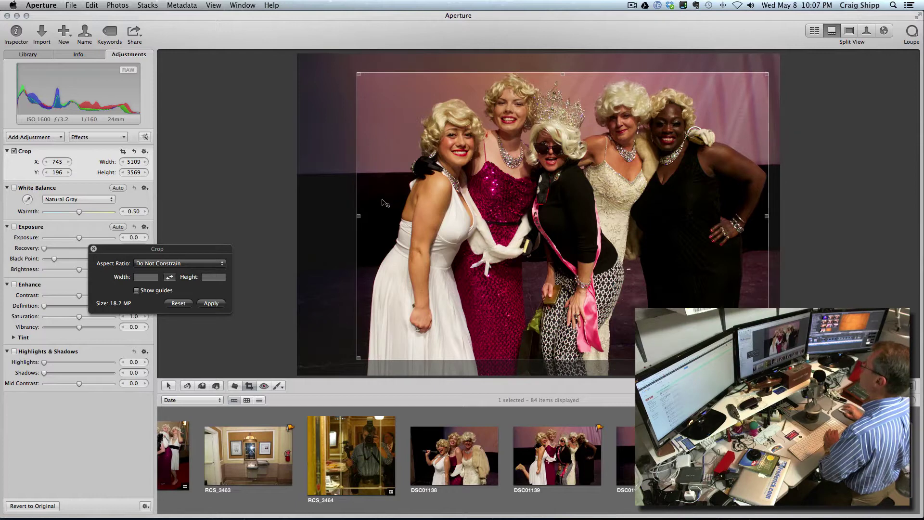
pyautogui.moveTo(358, 216); pyautogui.dragTo(406, 219)
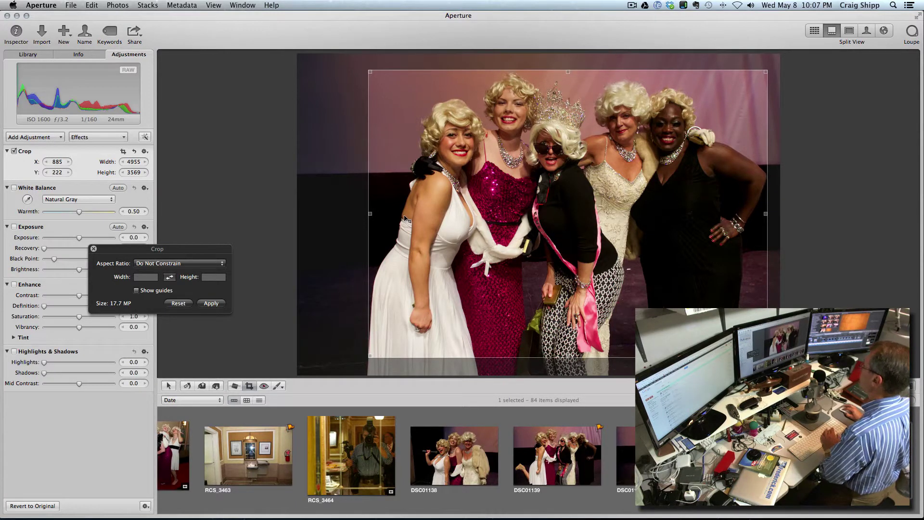
pyautogui.press('Return')
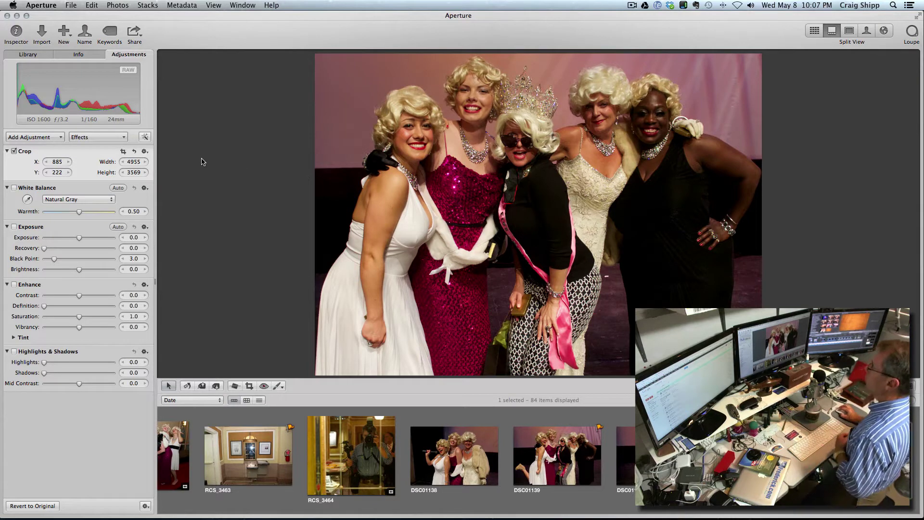
# - Return to the library's project overview and open the MarilynMonroeColonialJewelers2013 project
pyautogui.click(25, 56)
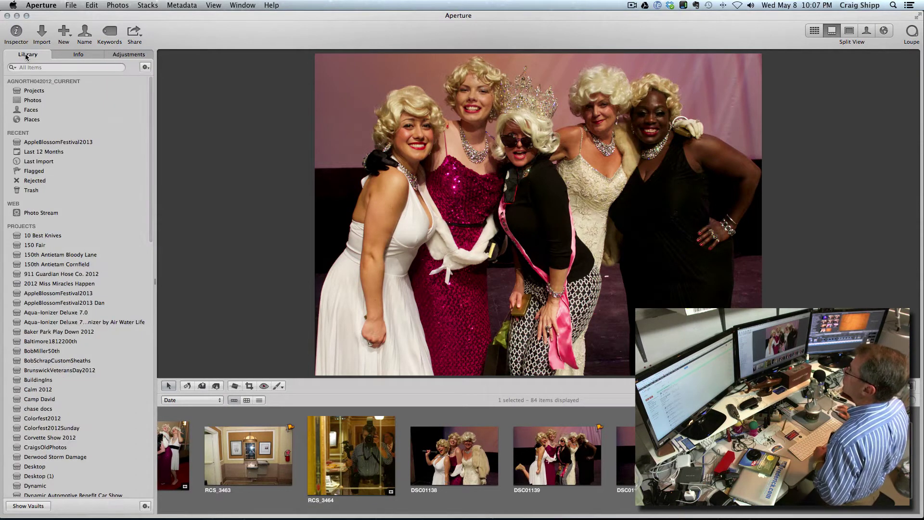
pyautogui.click(35, 91)
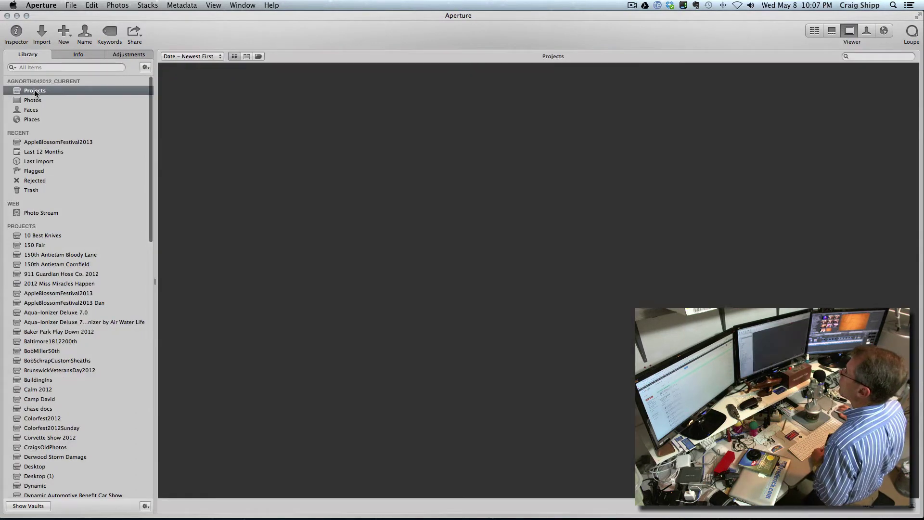
pyautogui.click(210, 122)
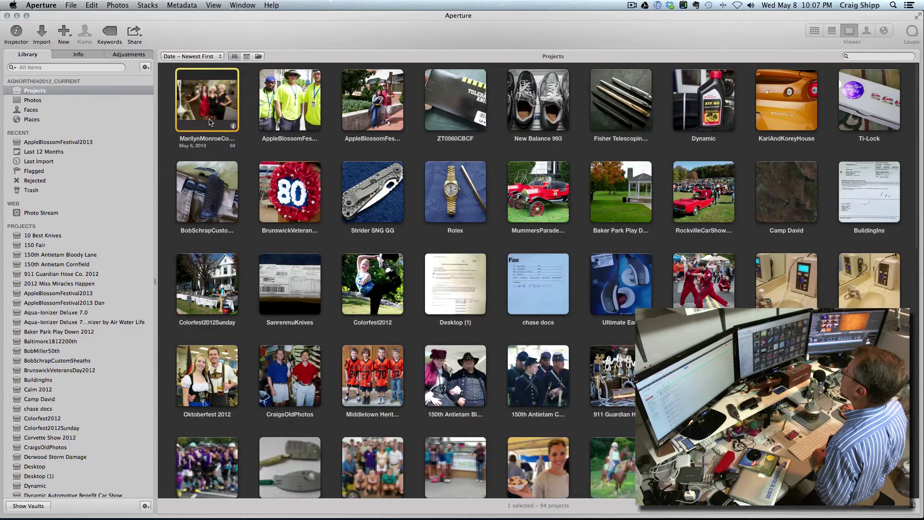
pyautogui.doubleClick(210, 122)
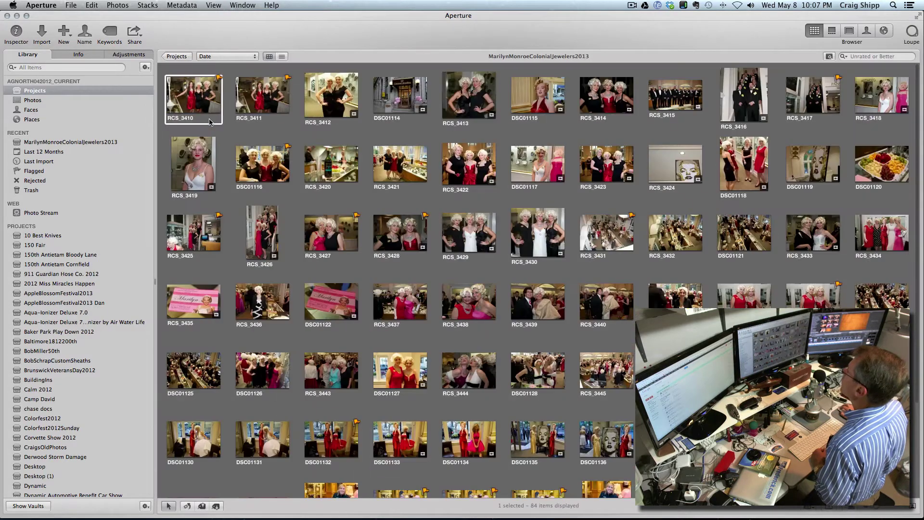
# - Filter the project to flagged photos and move all of them to the Trash
pyautogui.click(844, 57)
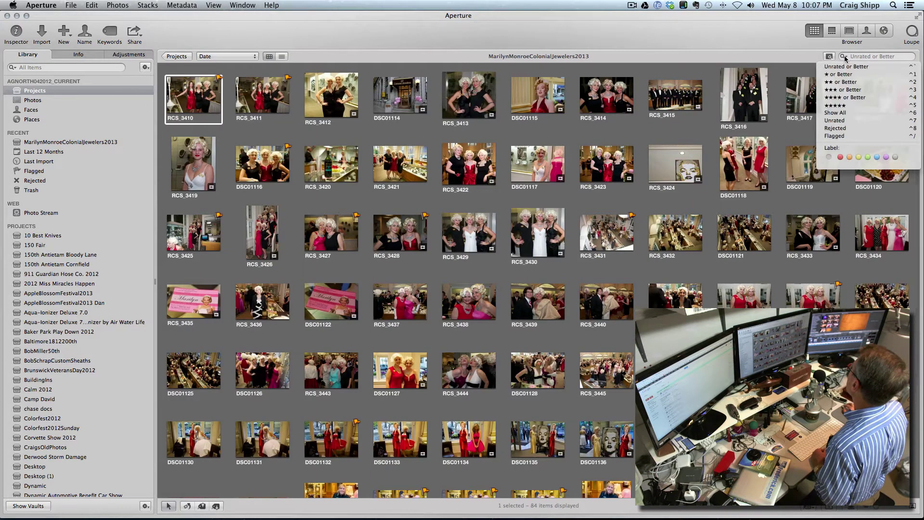
pyautogui.click(834, 136)
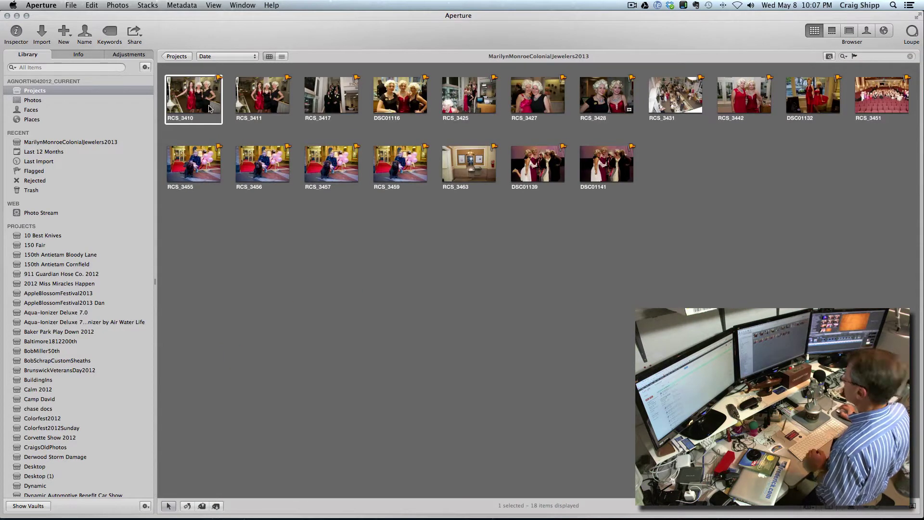
pyautogui.press('super+a')
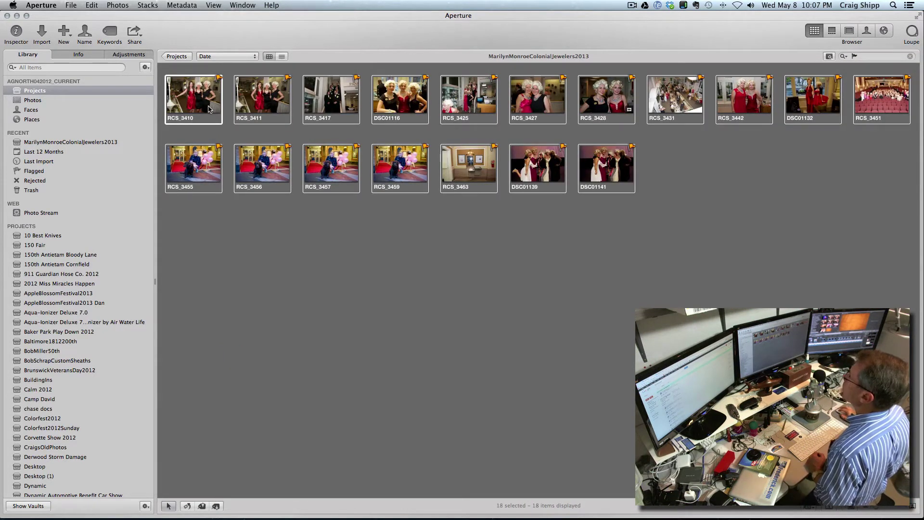
pyautogui.moveTo(204, 107); pyautogui.dragTo(67, 191)
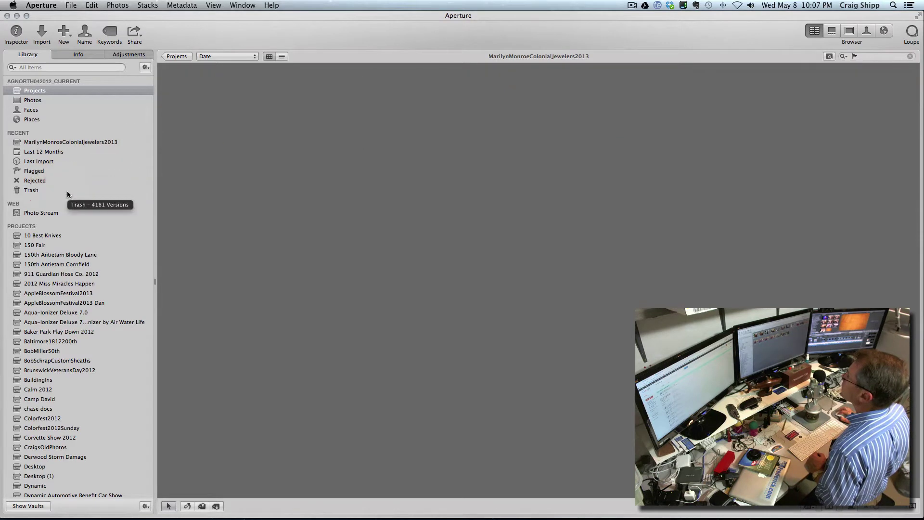
# - Reset the filter to Unrated or Better, select all remaining photos and open the export options for their versions
pyautogui.click(843, 56)
pyautogui.click(856, 68)
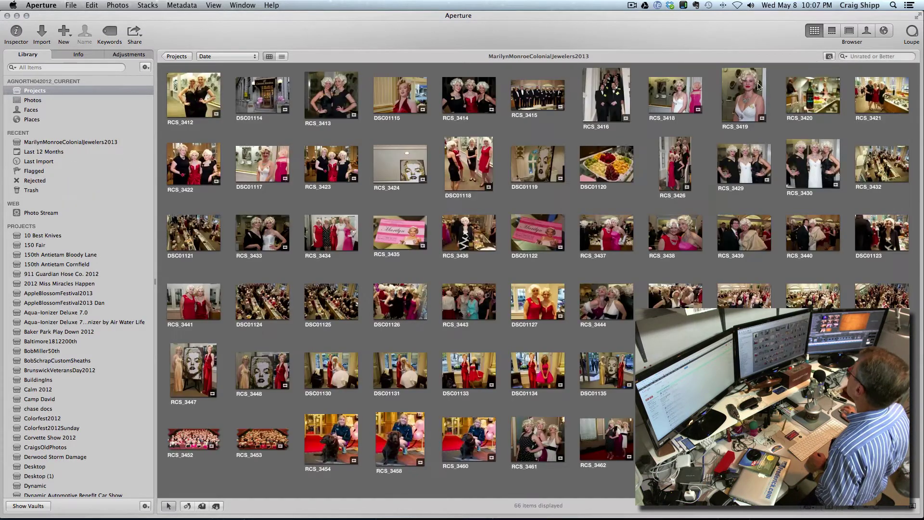
pyautogui.click(199, 102)
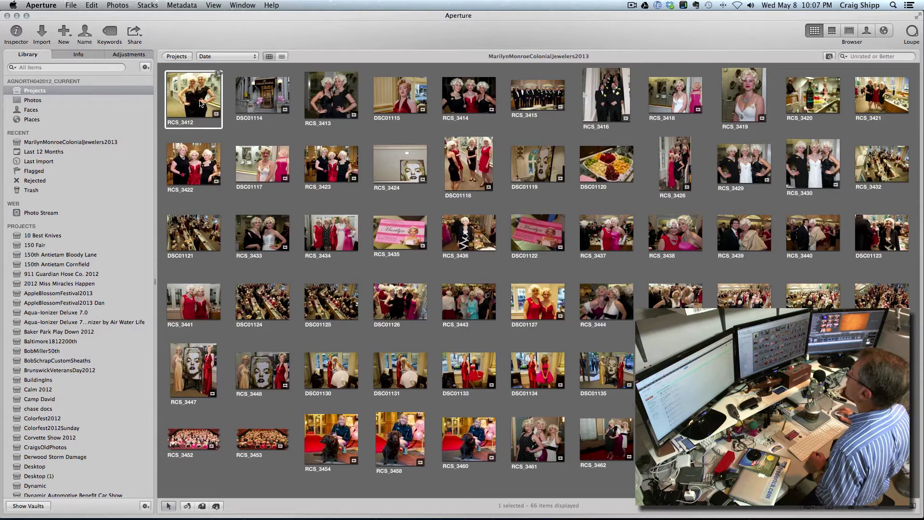
pyautogui.press('super+a')
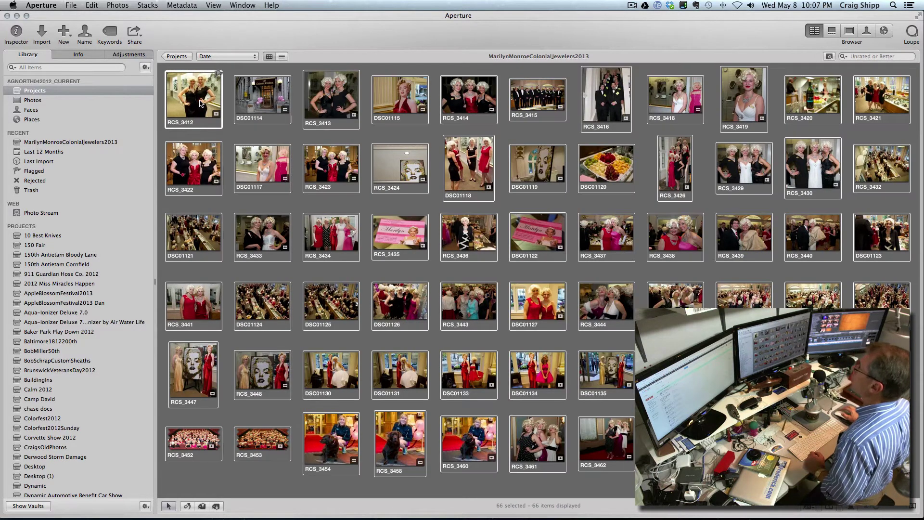
pyautogui.click(71, 4)
pyautogui.moveTo(136, 143)
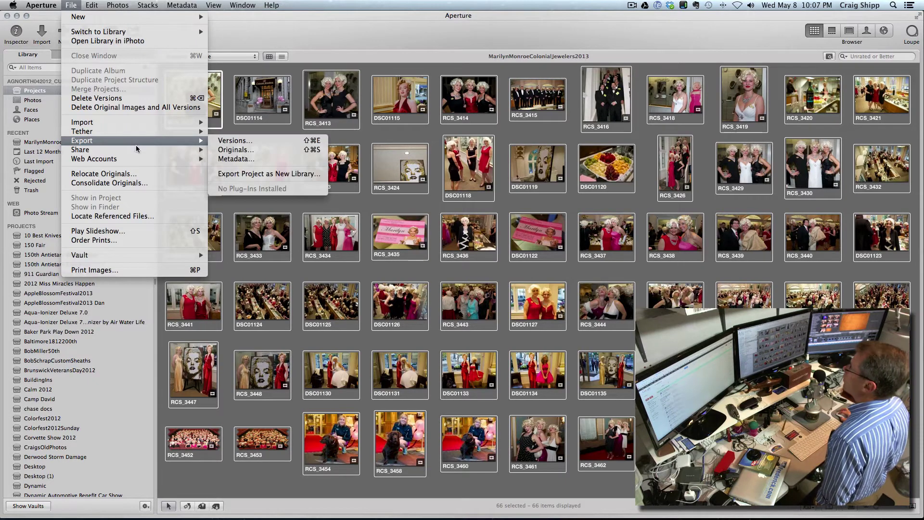
pyautogui.click(236, 140)
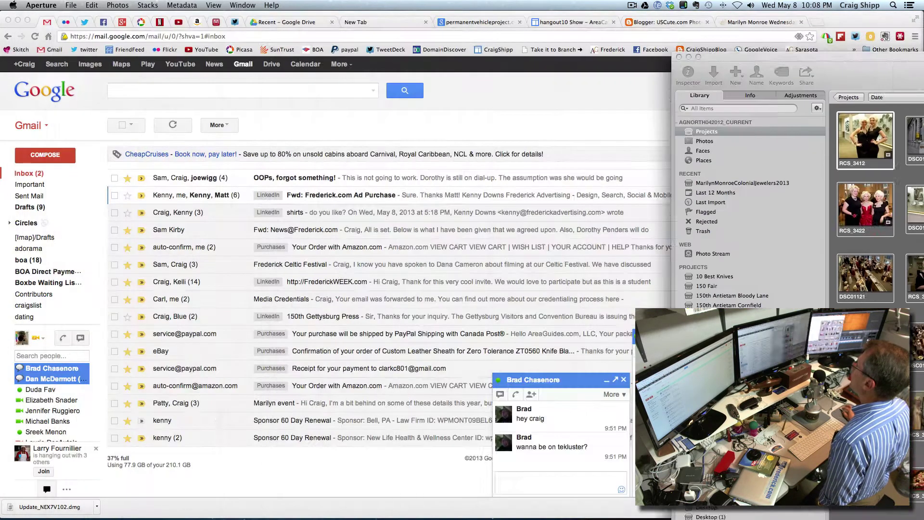
# - Switch to the desktop in Finder and move all old images in the Photo 1 folder to the Trash
pyautogui.click(18, 22)
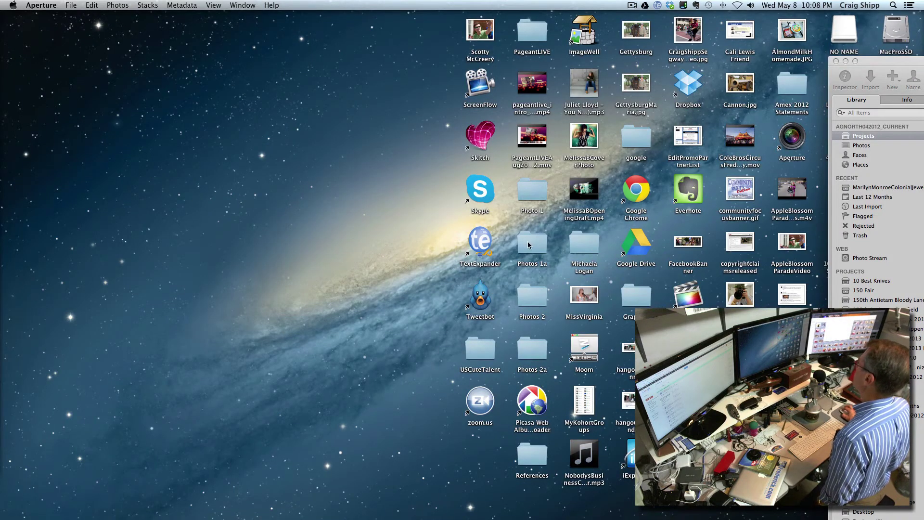
pyautogui.click(530, 194)
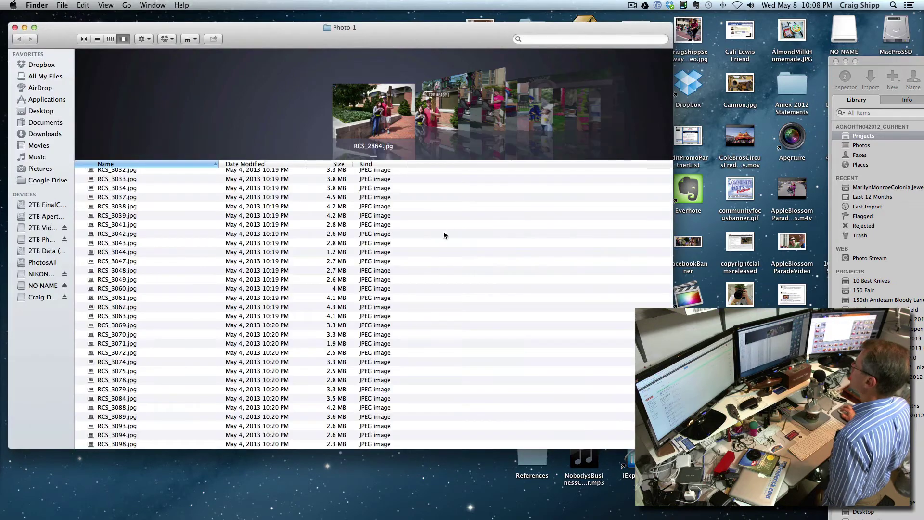
pyautogui.click(376, 244)
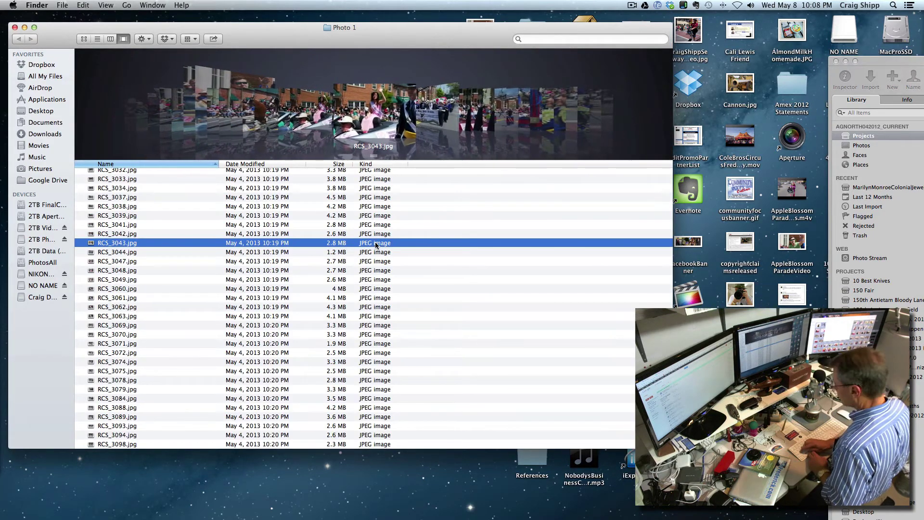
pyautogui.press('super+a')
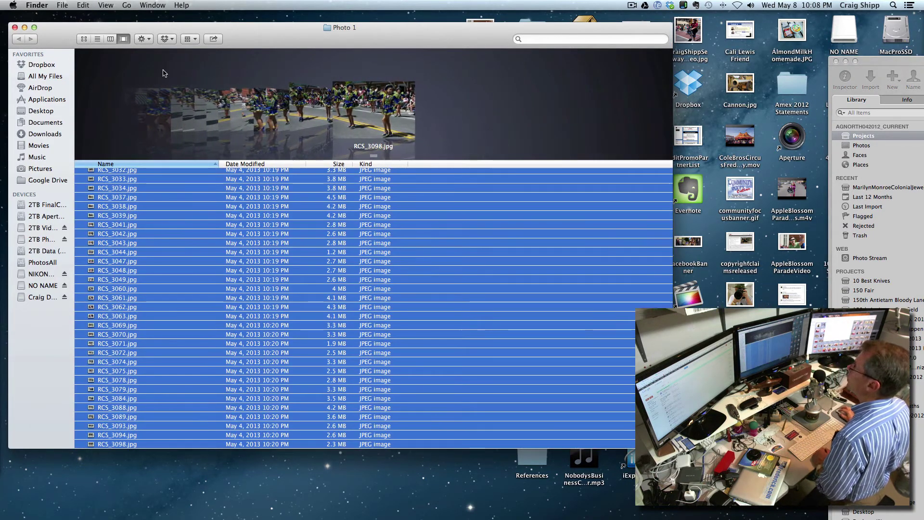
pyautogui.click(143, 39)
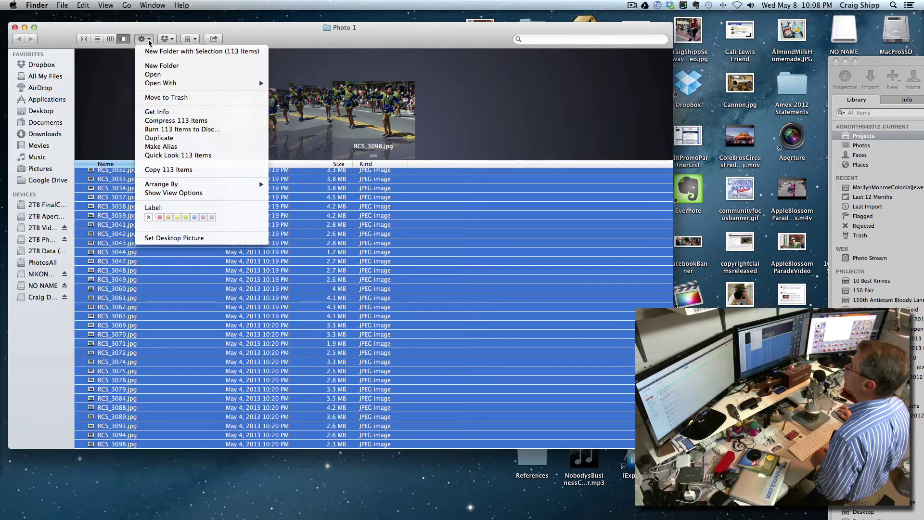
pyautogui.click(158, 100)
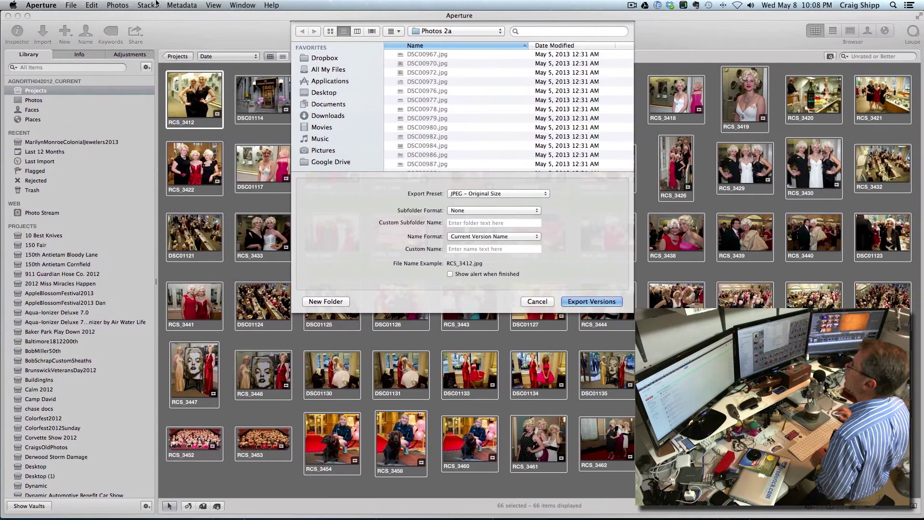
# - Export the selected versions from Aperture into the Photo 1 folder and close that folder's Finder window
pyautogui.click(466, 32)
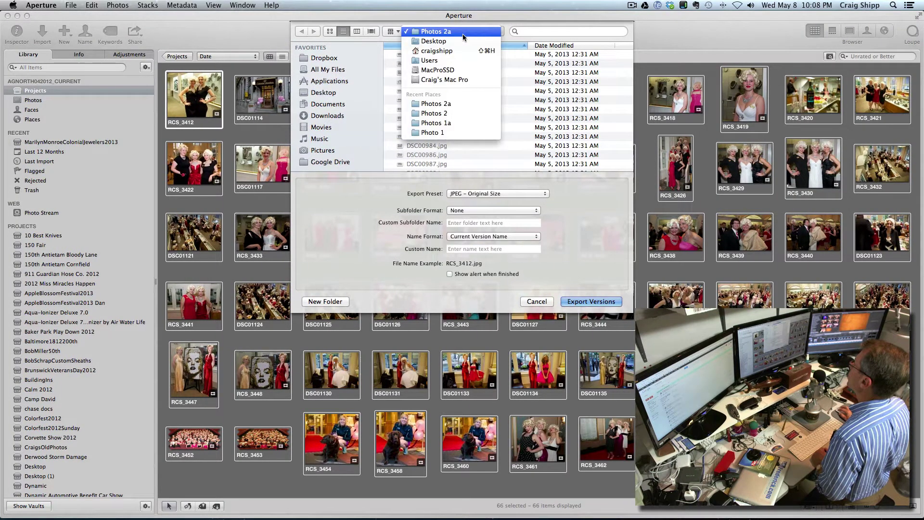
pyautogui.click(429, 132)
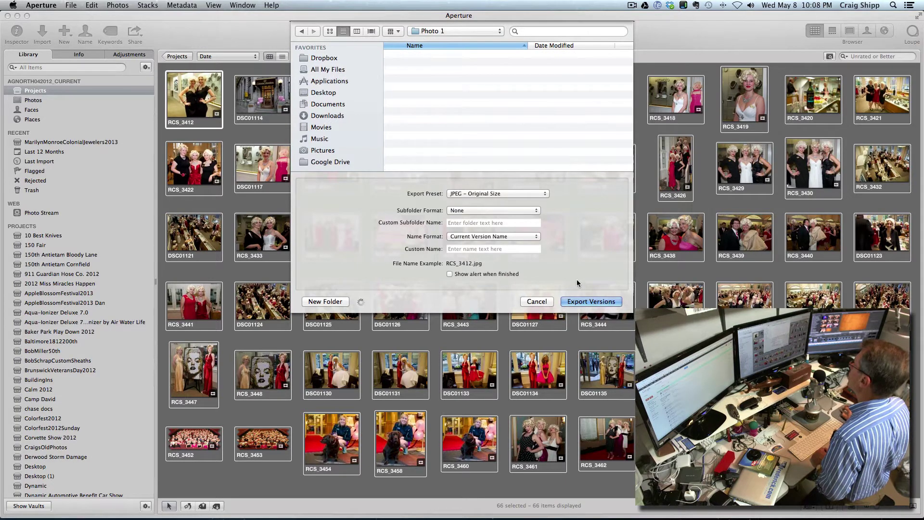
pyautogui.click(590, 302)
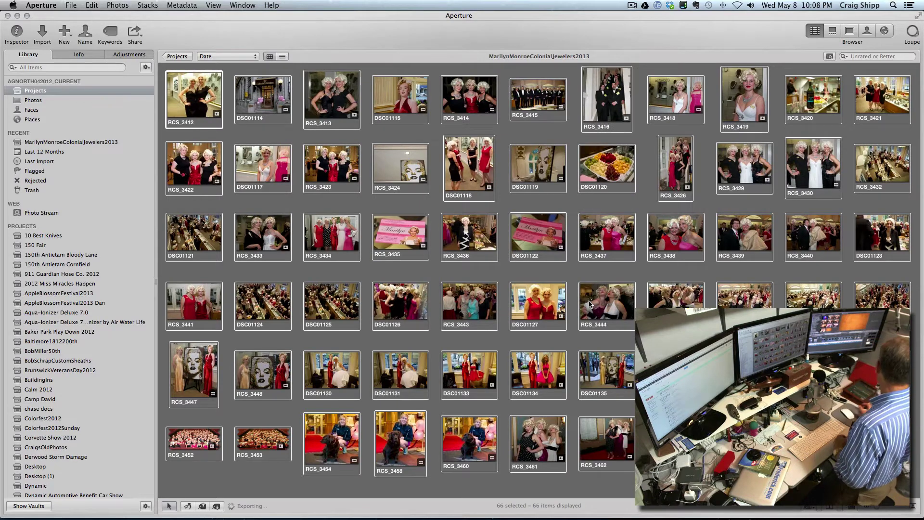
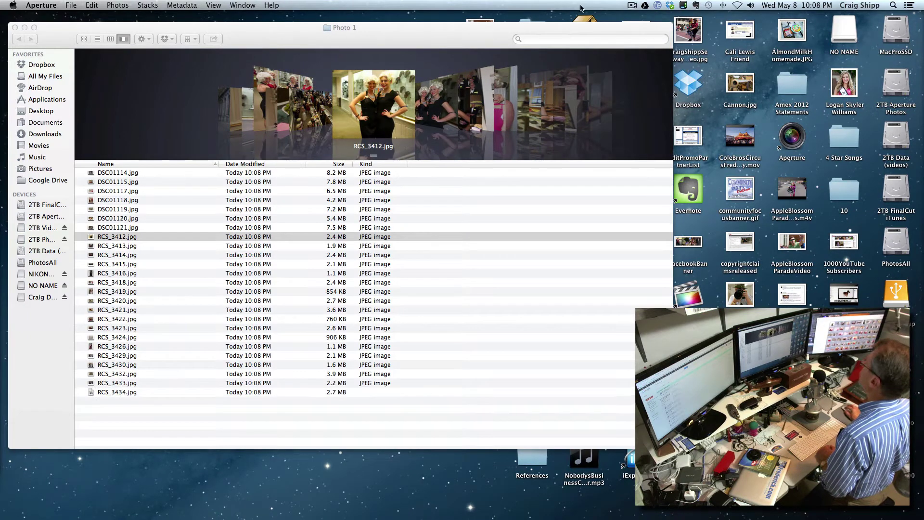
pyautogui.click(529, 23)
pyautogui.press('super+w')
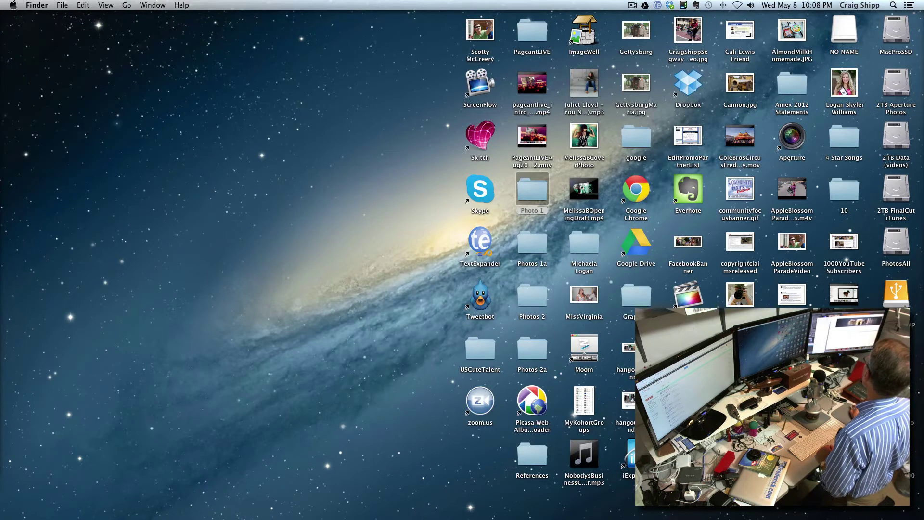
# - Switch to Final Cut Pro and create a new project named MarilynMonroeColonialJewelers2013
pyautogui.press('super+Tab')
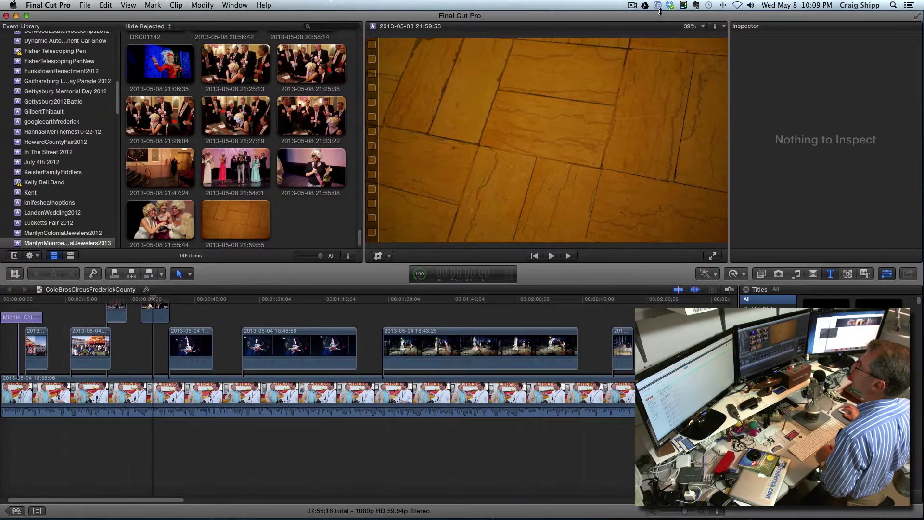
pyautogui.click(84, 5)
pyautogui.click(84, 18)
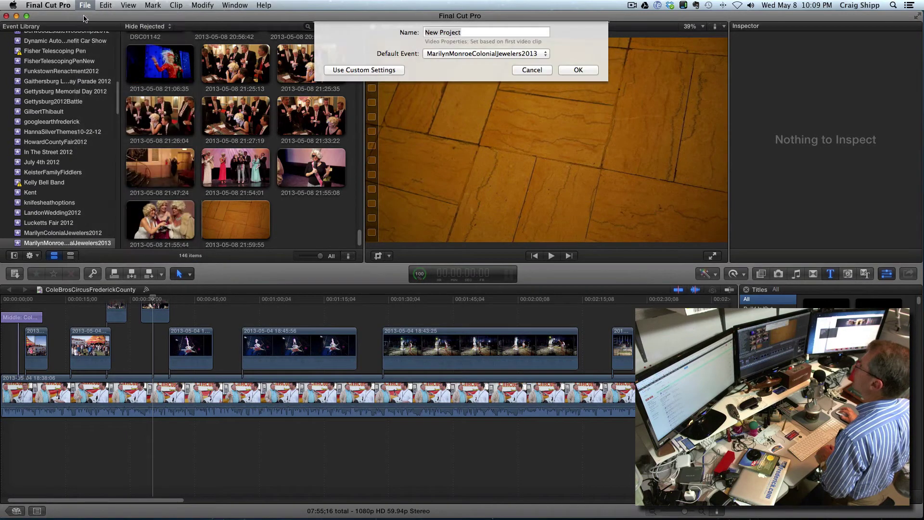
pyautogui.write('MarilynMonroeColonialJewelers')
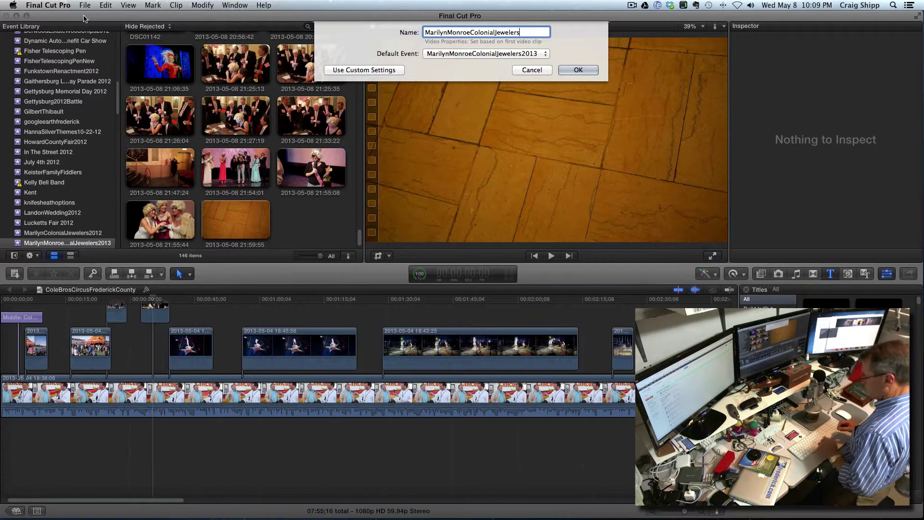
pyautogui.write('2013')
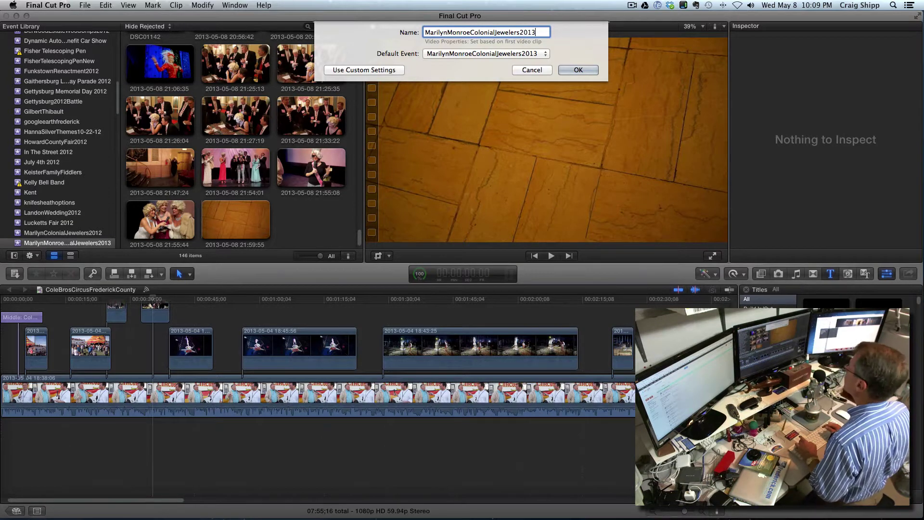
pyautogui.click(570, 71)
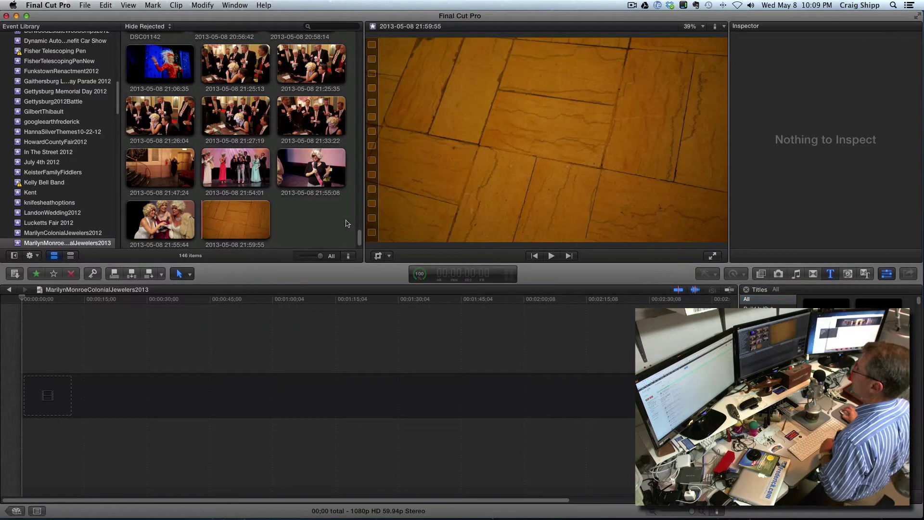
pyautogui.moveTo(360, 238); pyautogui.dragTo(353, 37)
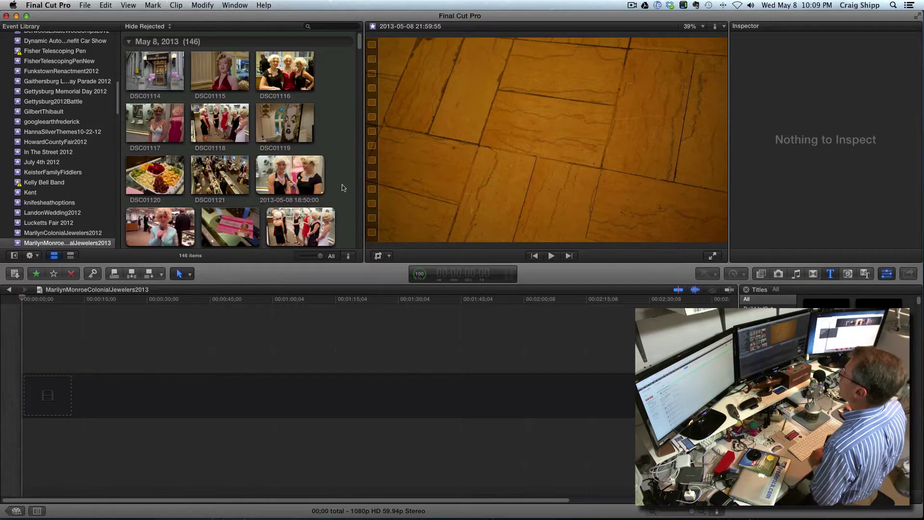
pyautogui.scroll(-2, 343, 187)
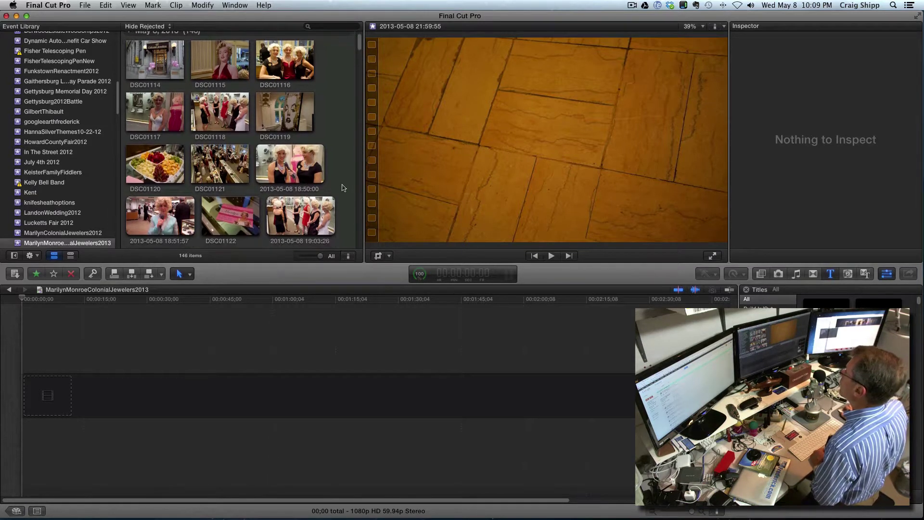
pyautogui.scroll(-1, 344, 187)
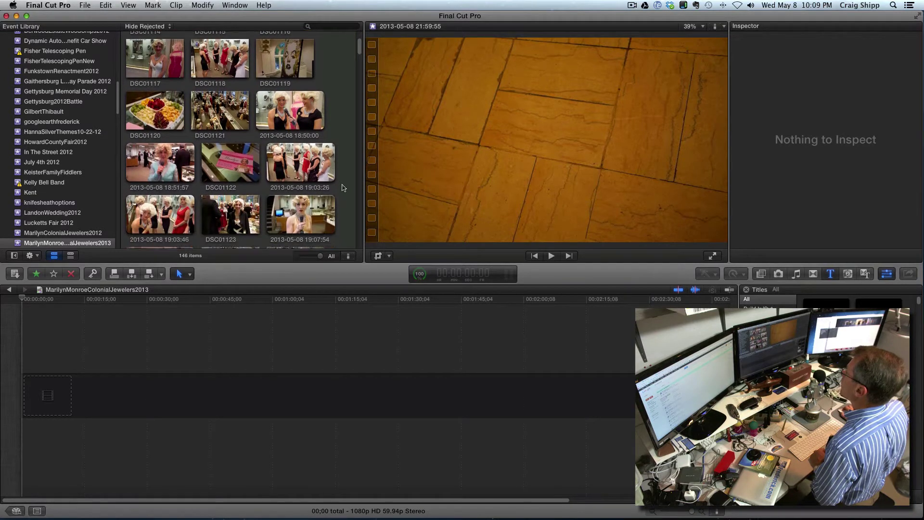
pyautogui.scroll(-1, 344, 188)
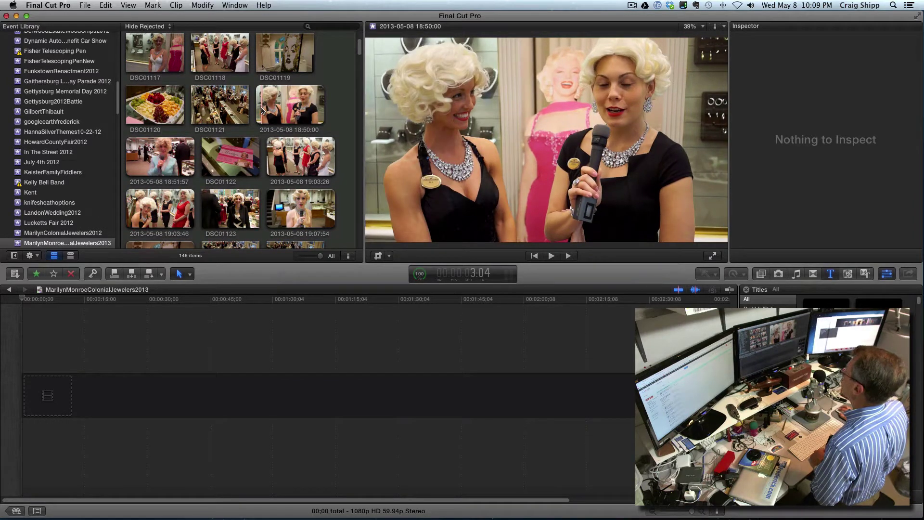
pyautogui.click(262, 110)
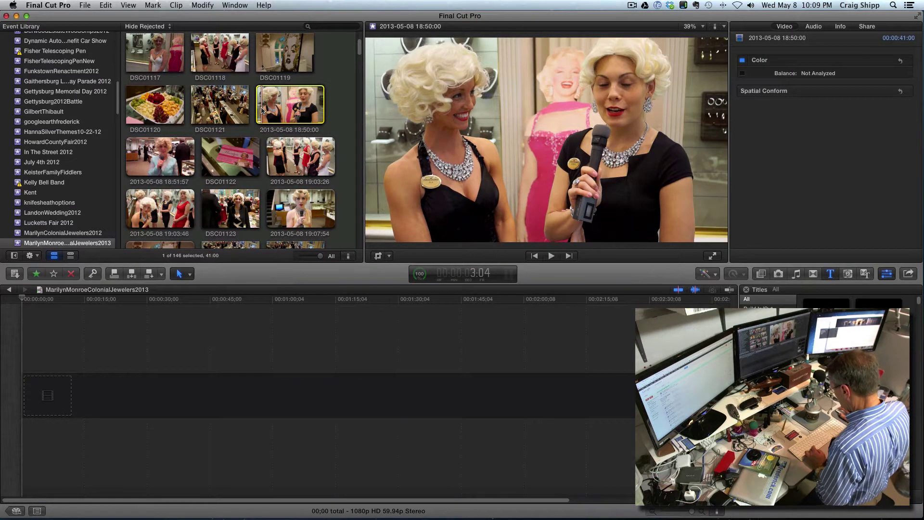
pyautogui.press('space')
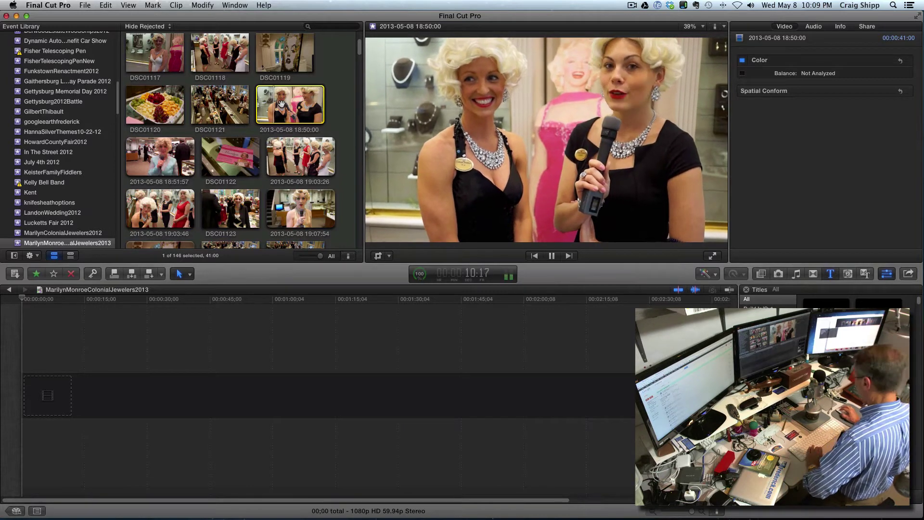
pyautogui.press('space')
pyautogui.press('XF86AudioLowerVolume')
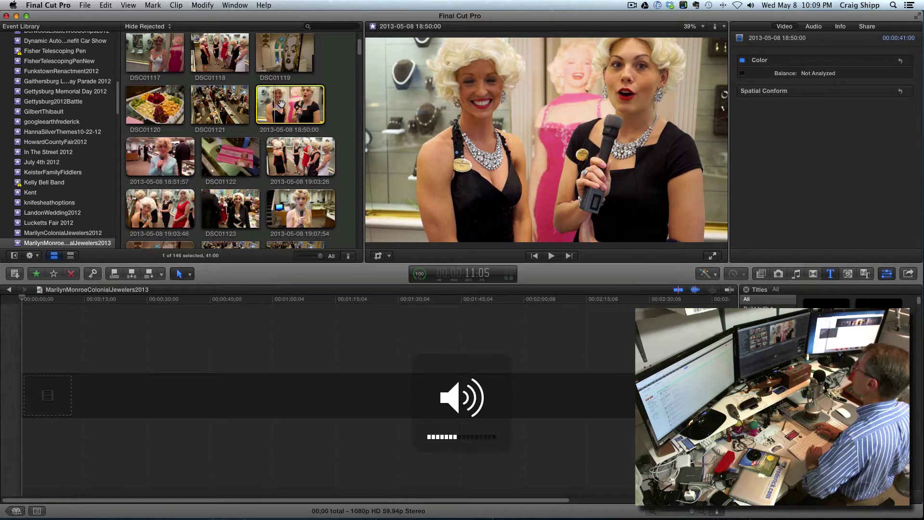
pyautogui.click(149, 273)
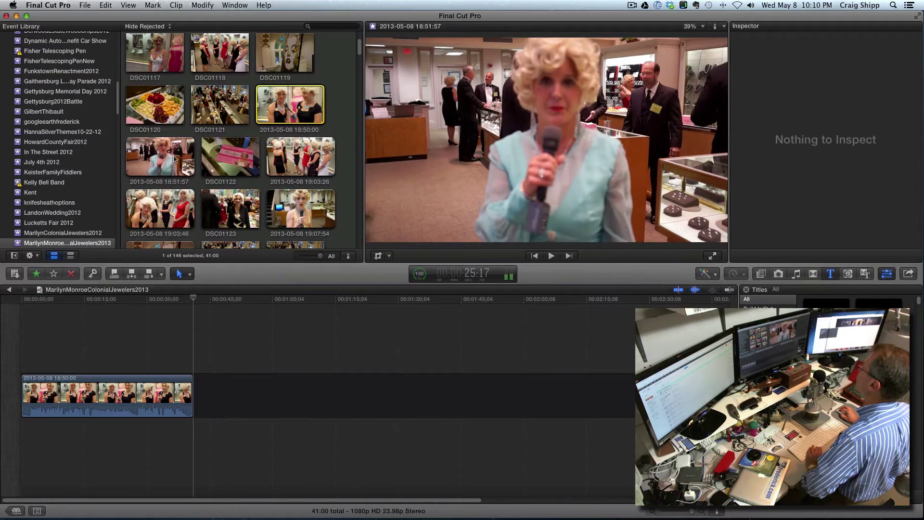
pyautogui.click(149, 159)
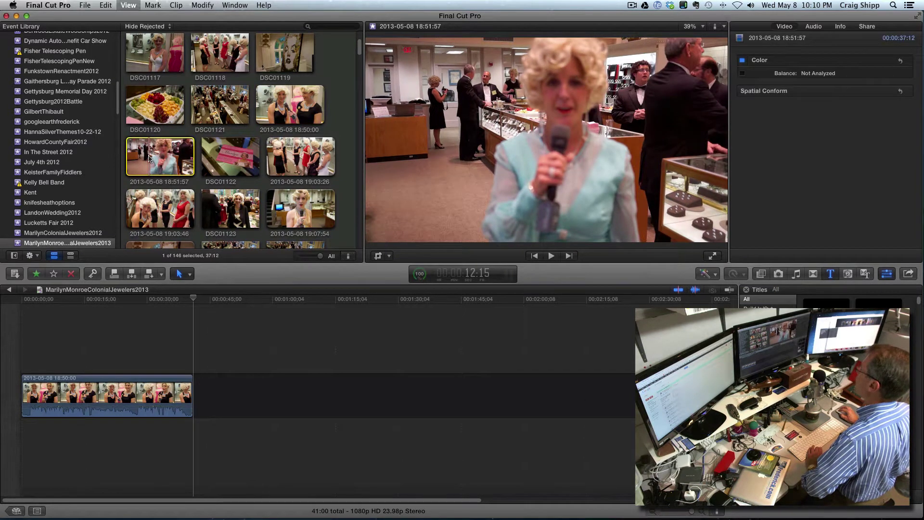
pyautogui.press('space')
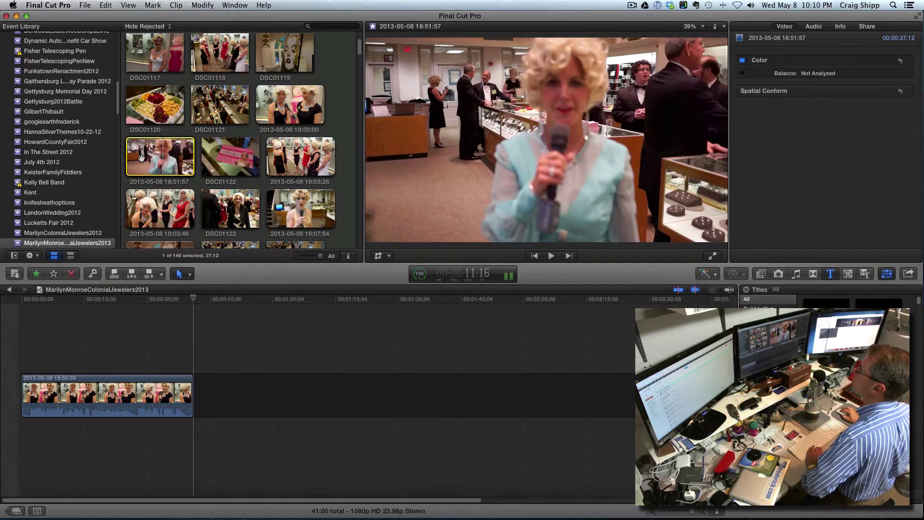
pyautogui.press('space')
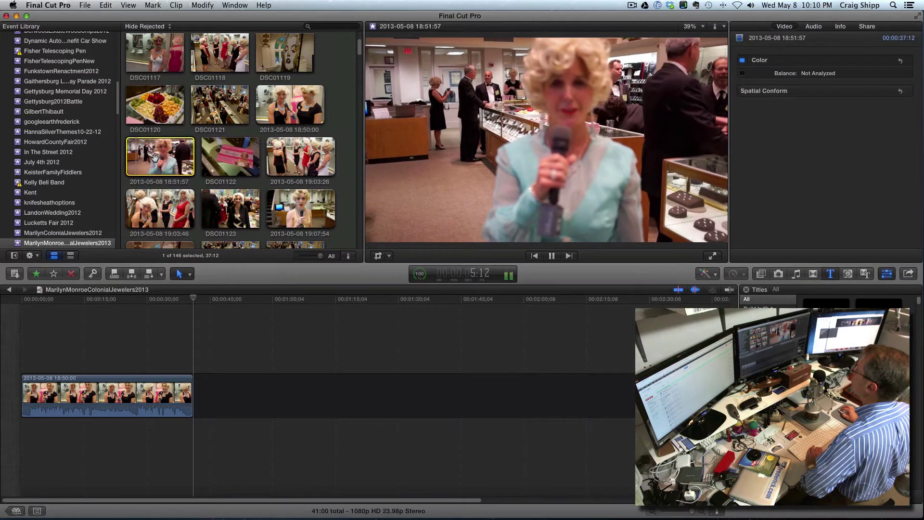
pyautogui.press('space')
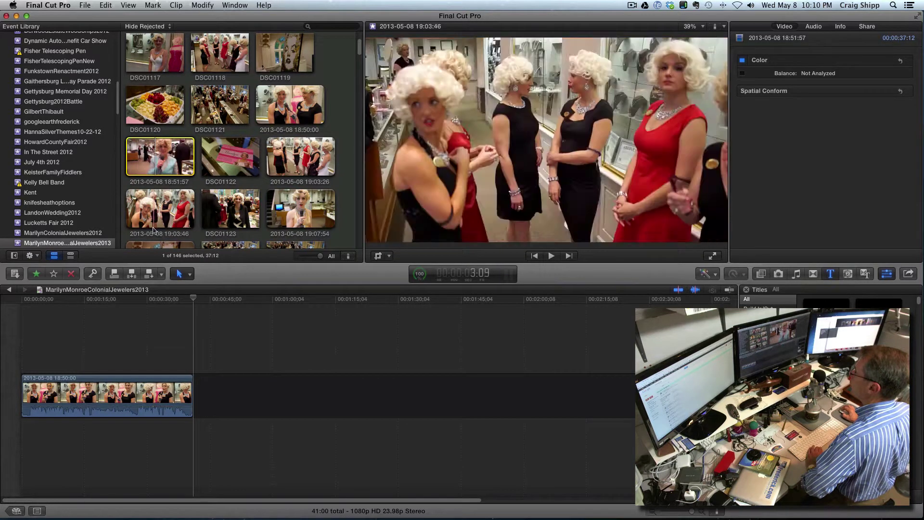
pyautogui.click(149, 275)
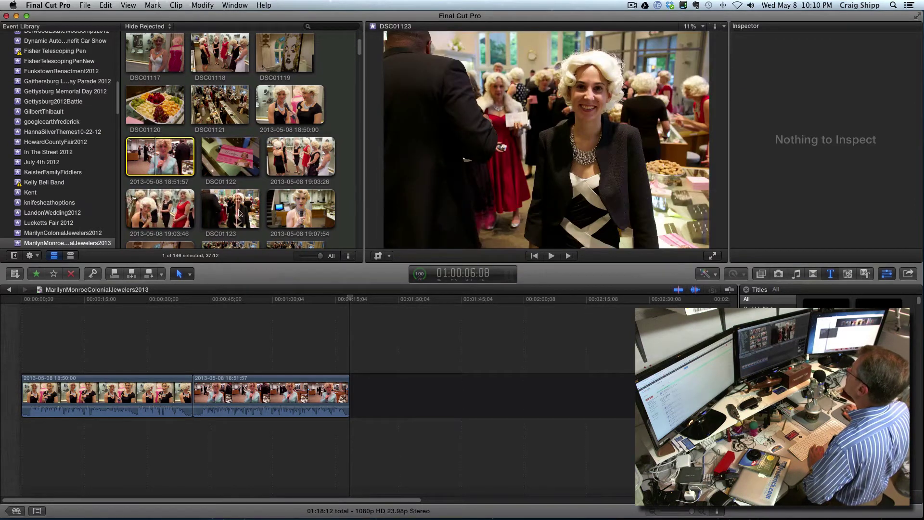
pyautogui.click(285, 215)
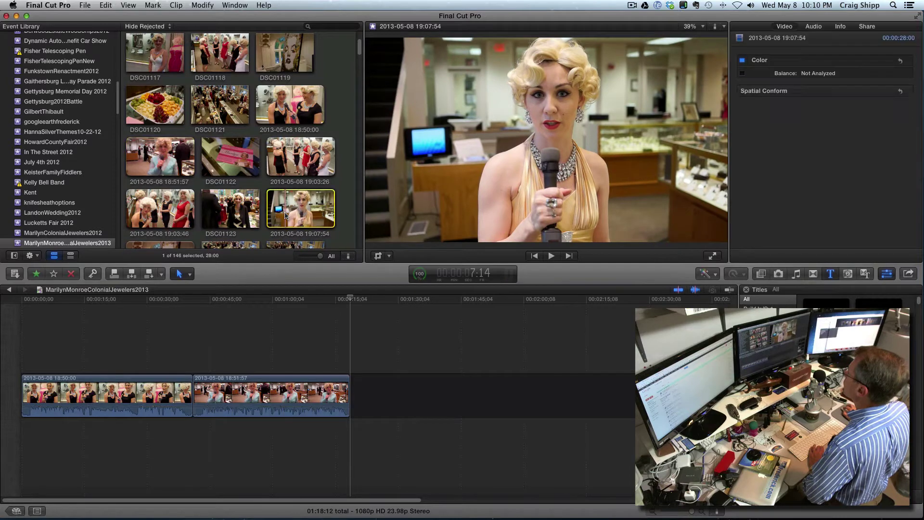
pyautogui.click(148, 274)
pyautogui.scroll(-3, 235, 234)
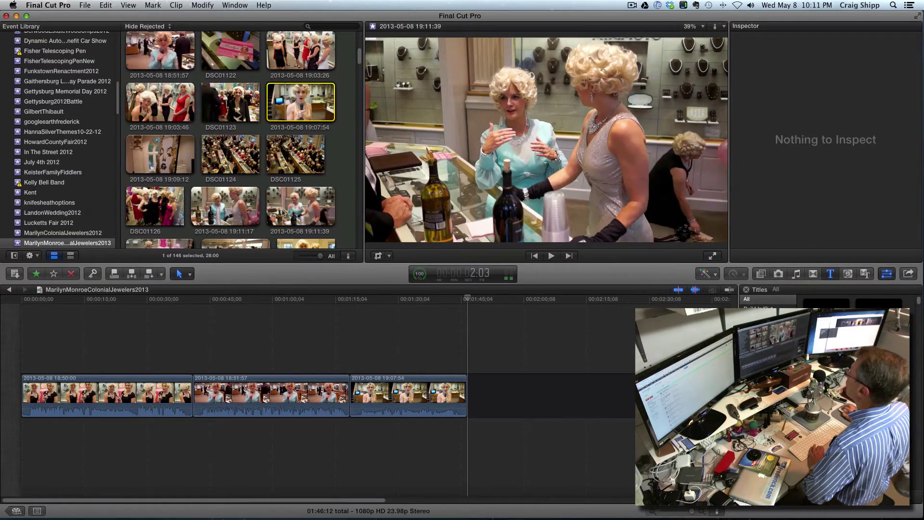
pyautogui.scroll(-2, 286, 212)
pyautogui.scroll(-1, 283, 211)
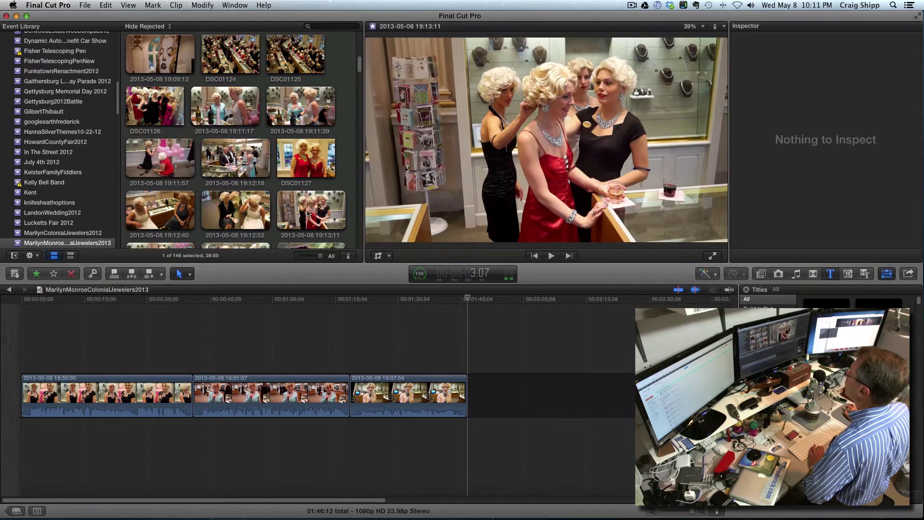
pyautogui.scroll(-4, 177, 174)
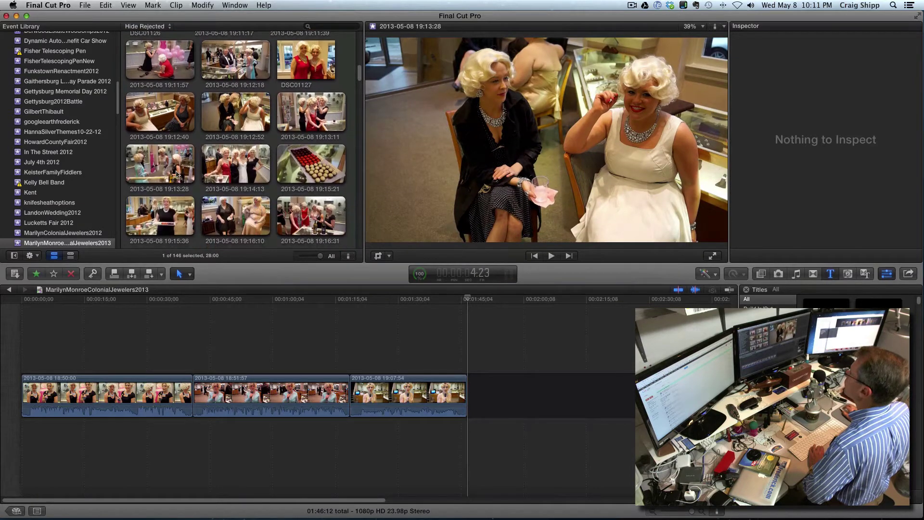
pyautogui.scroll(-1, 207, 187)
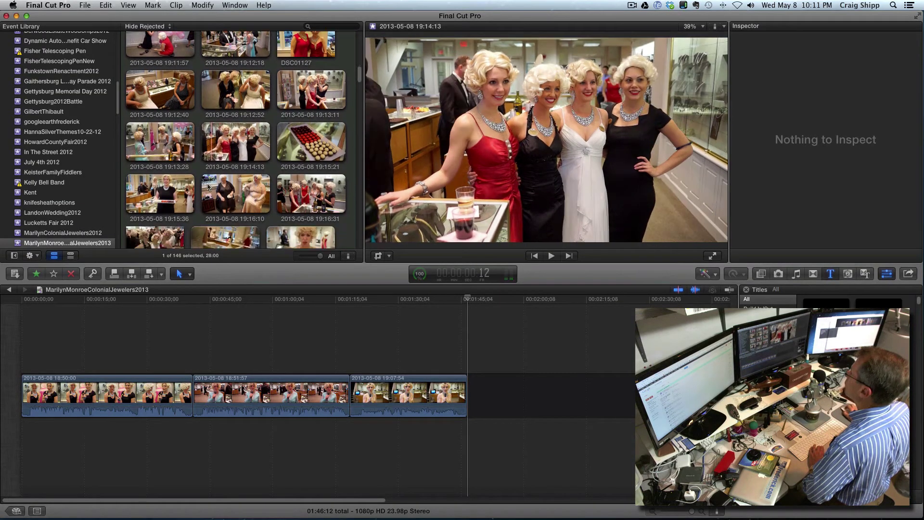
pyautogui.scroll(-3, 208, 187)
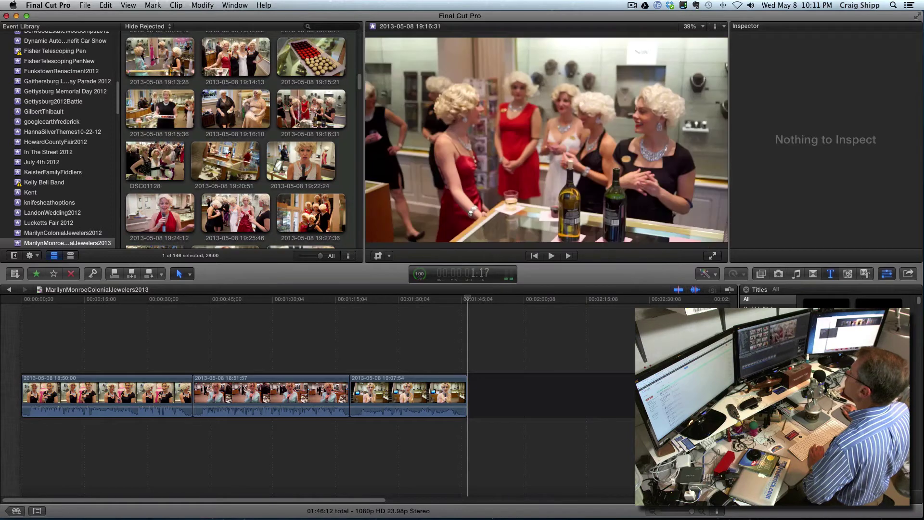
pyautogui.click(296, 164)
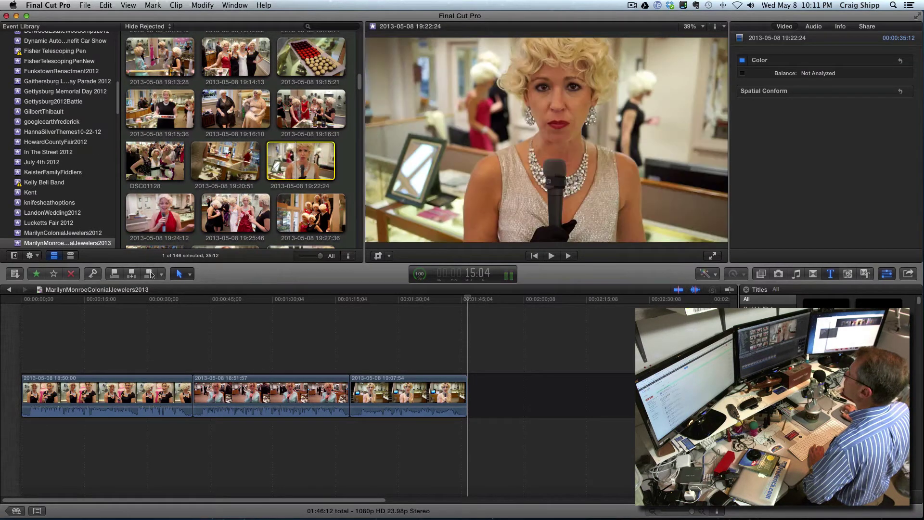
pyautogui.click(149, 274)
pyautogui.click(151, 212)
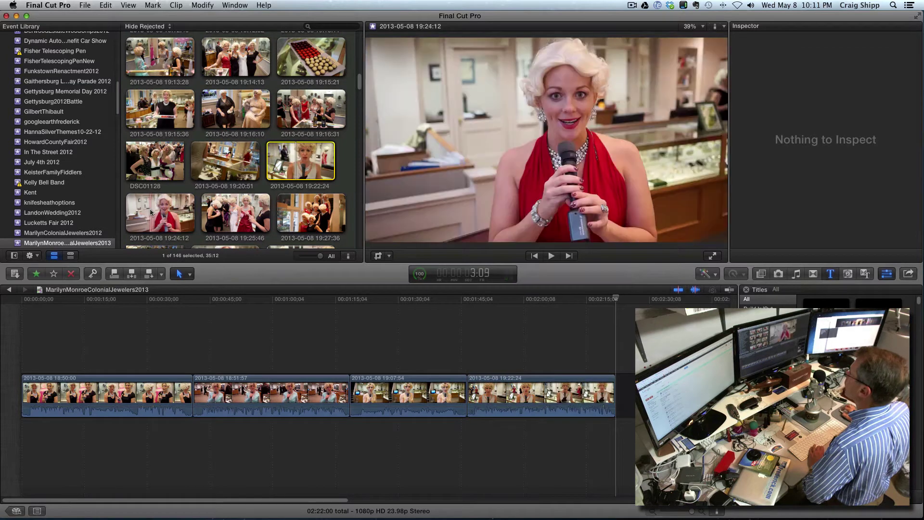
pyautogui.click(149, 274)
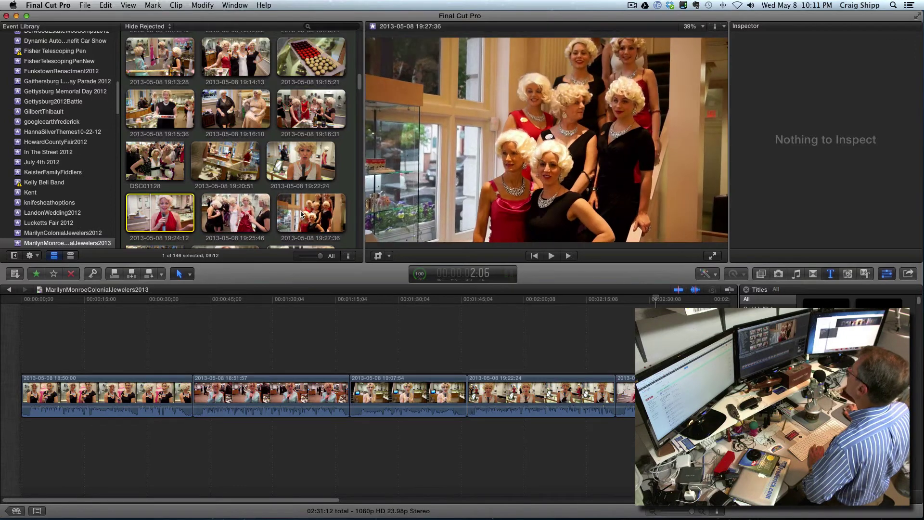
pyautogui.scroll(-2, 301, 214)
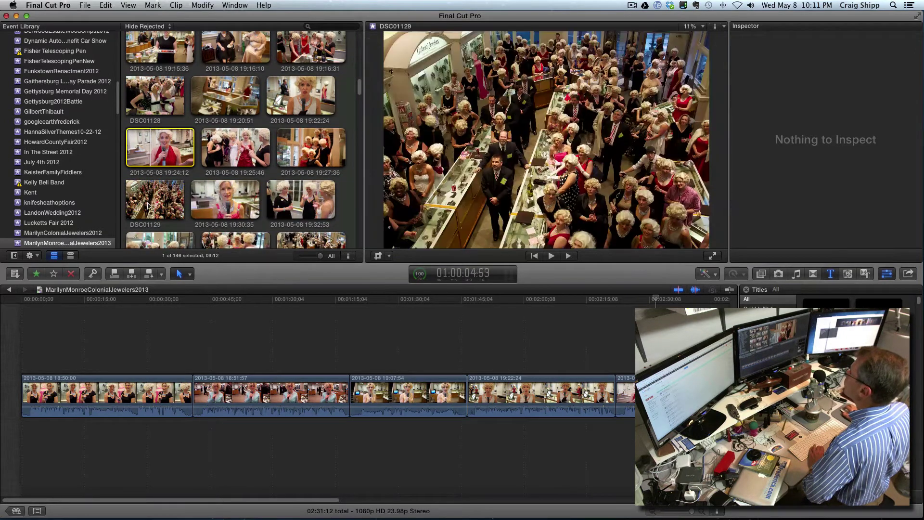
pyautogui.click(218, 206)
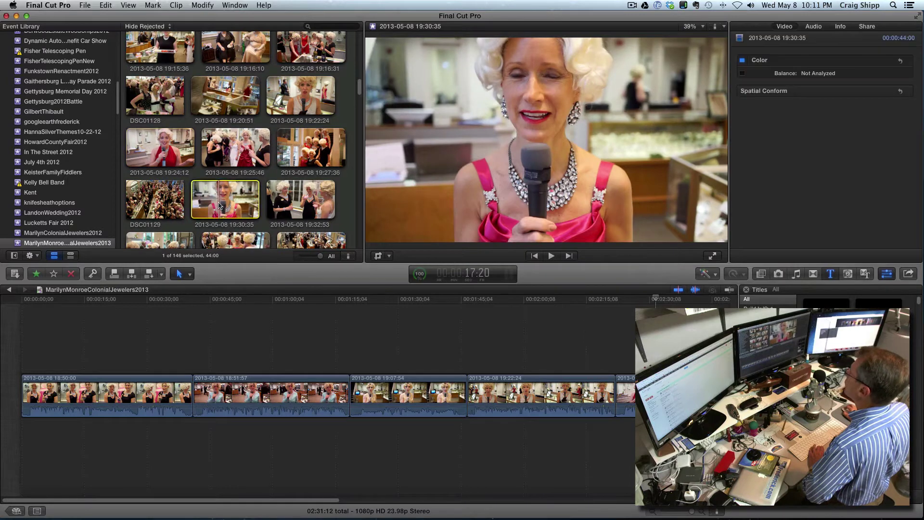
pyautogui.press('space')
pyautogui.click(149, 274)
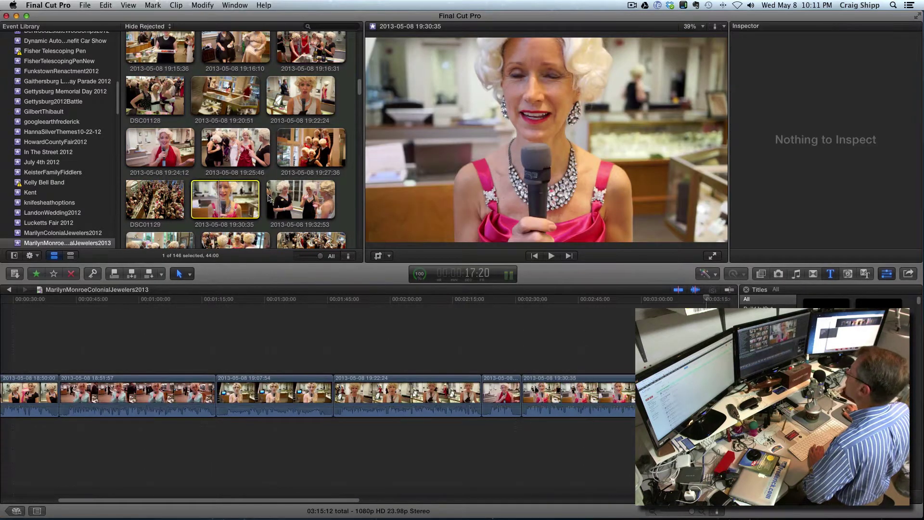
pyautogui.scroll(-3, 193, 178)
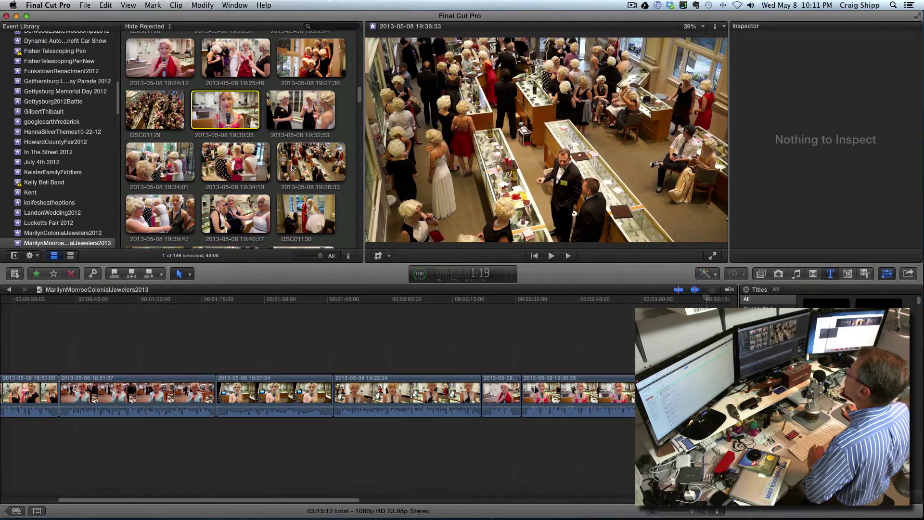
pyautogui.scroll(-1, 288, 167)
pyautogui.scroll(-1, 292, 167)
pyautogui.press('space')
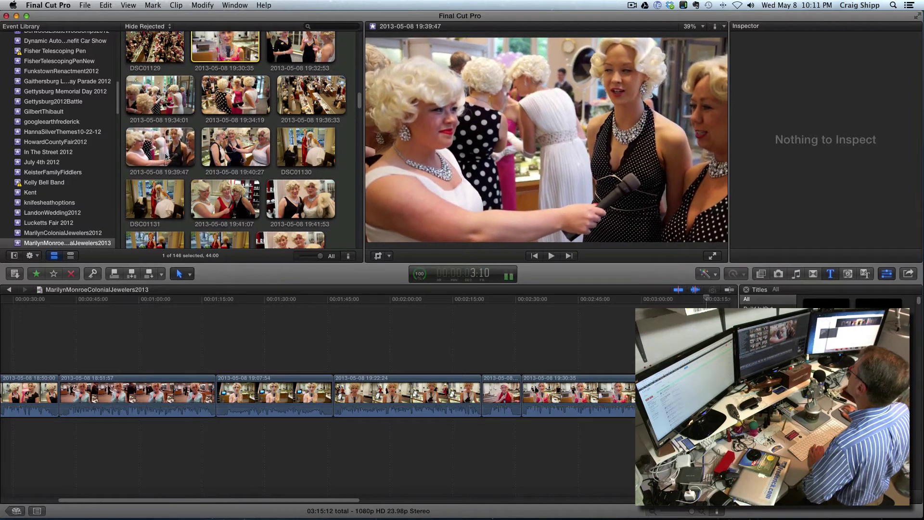
pyautogui.click(148, 274)
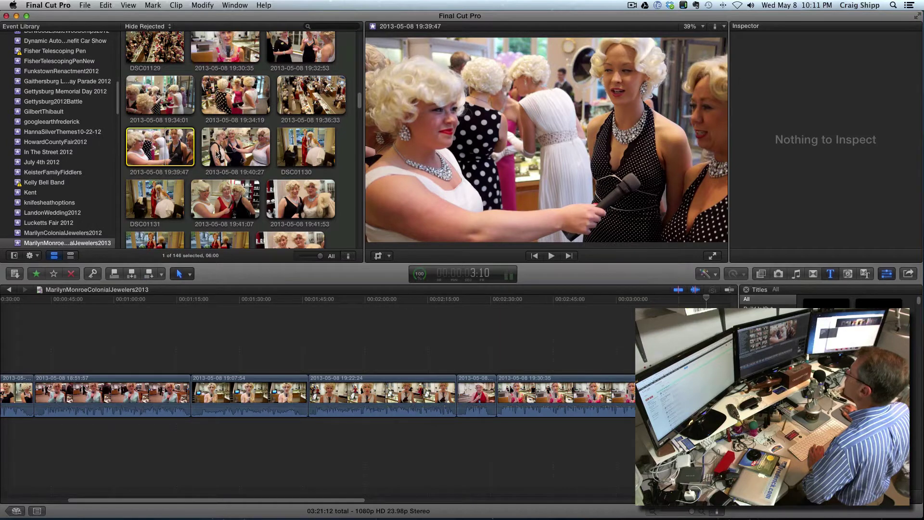
pyautogui.press('space')
pyautogui.click(223, 151)
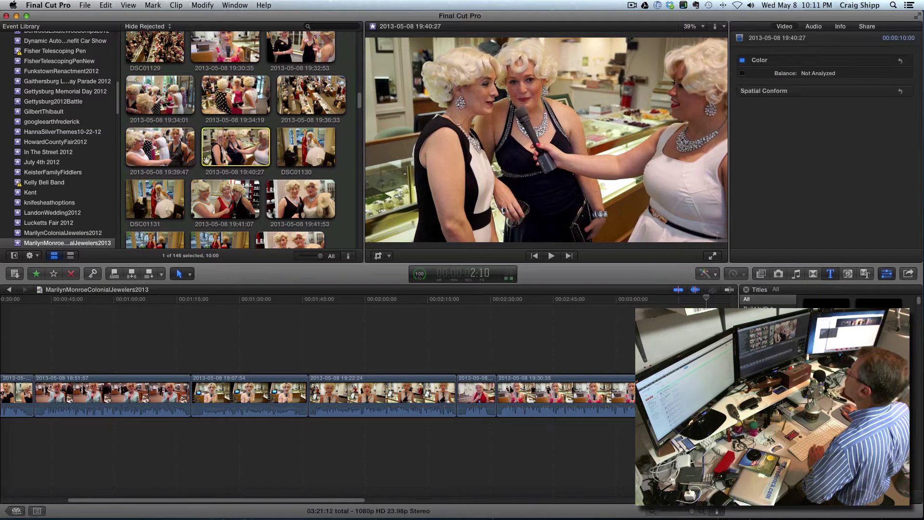
pyautogui.click(148, 274)
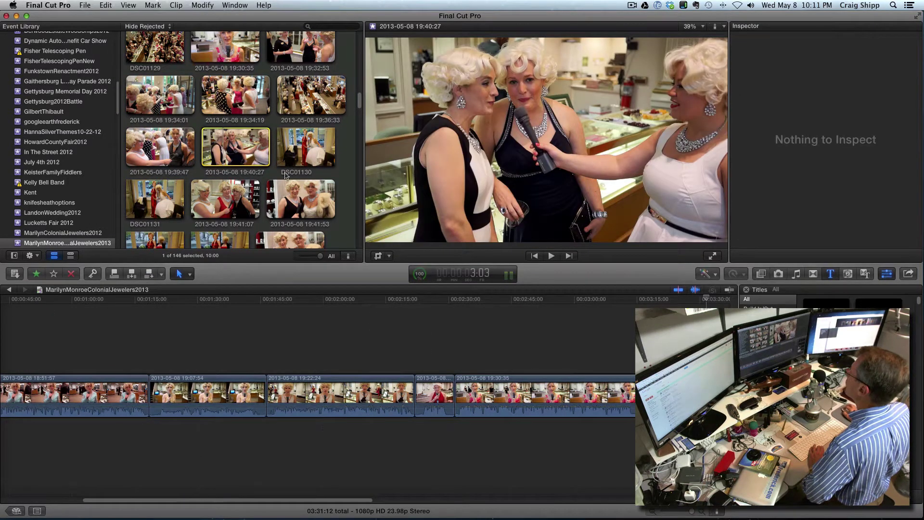
pyautogui.click(210, 205)
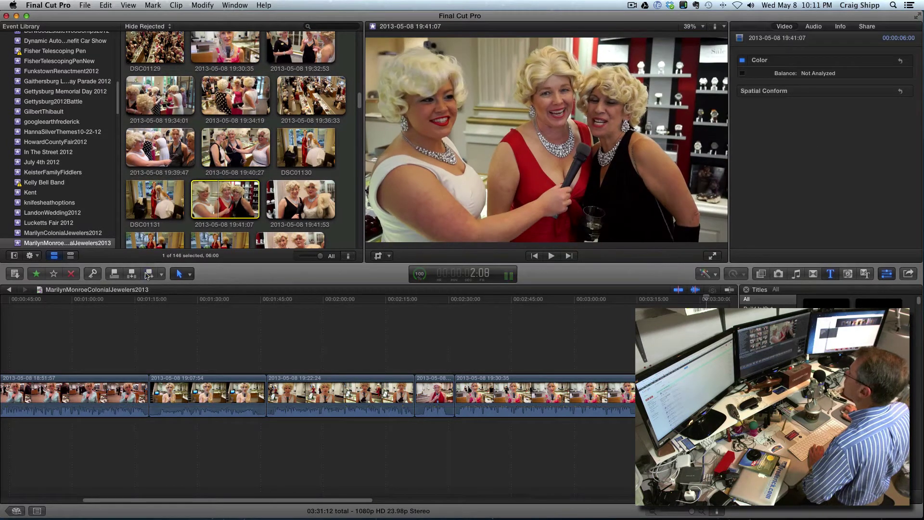
pyautogui.click(148, 274)
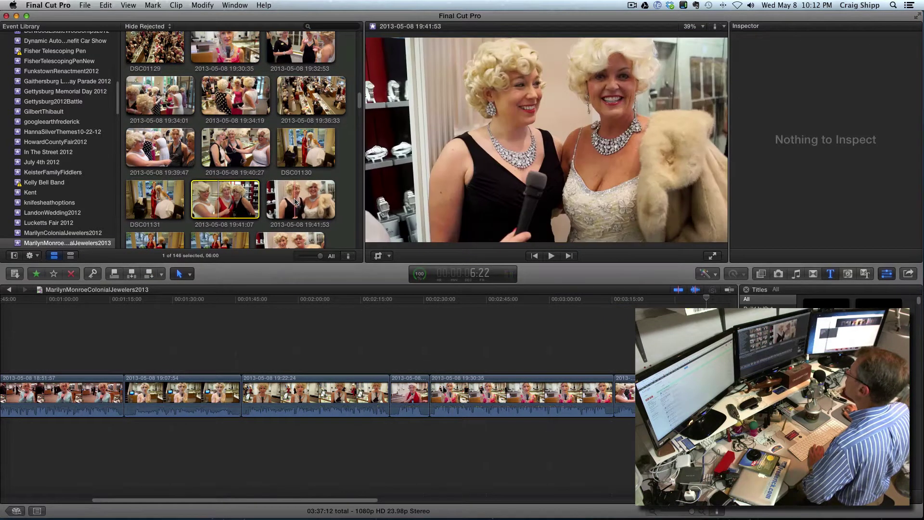
pyautogui.click(292, 202)
pyautogui.click(149, 273)
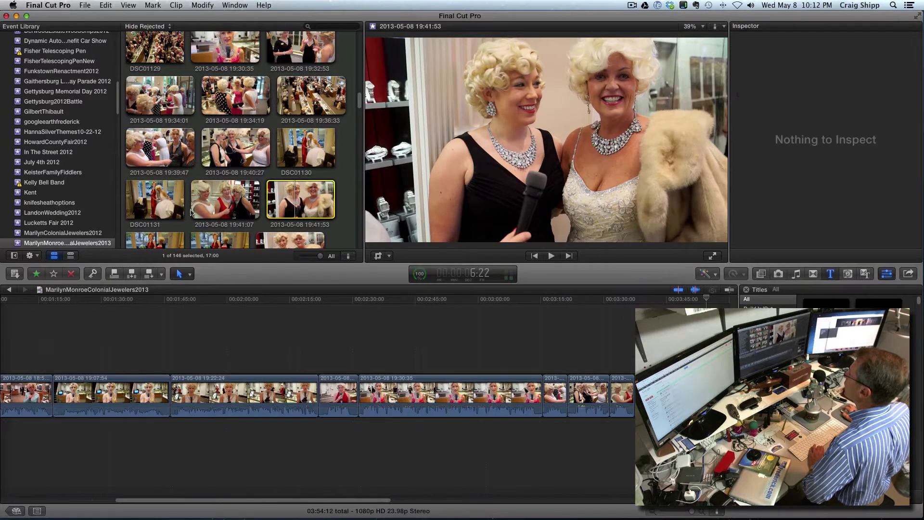
pyautogui.scroll(-3, 196, 209)
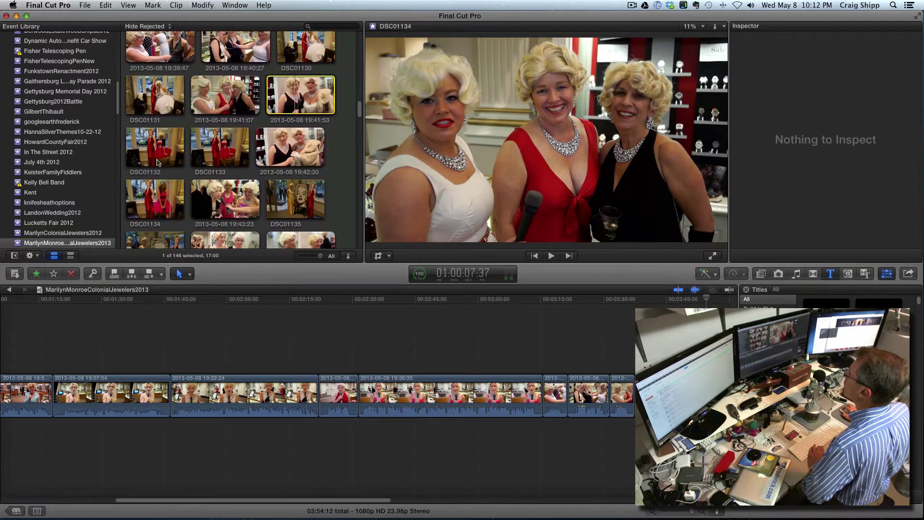
pyautogui.click(259, 157)
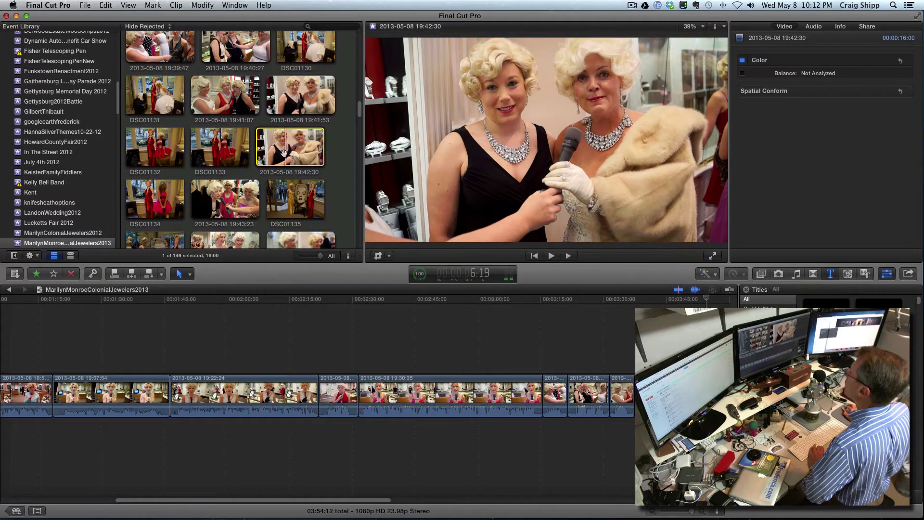
pyautogui.press('e')
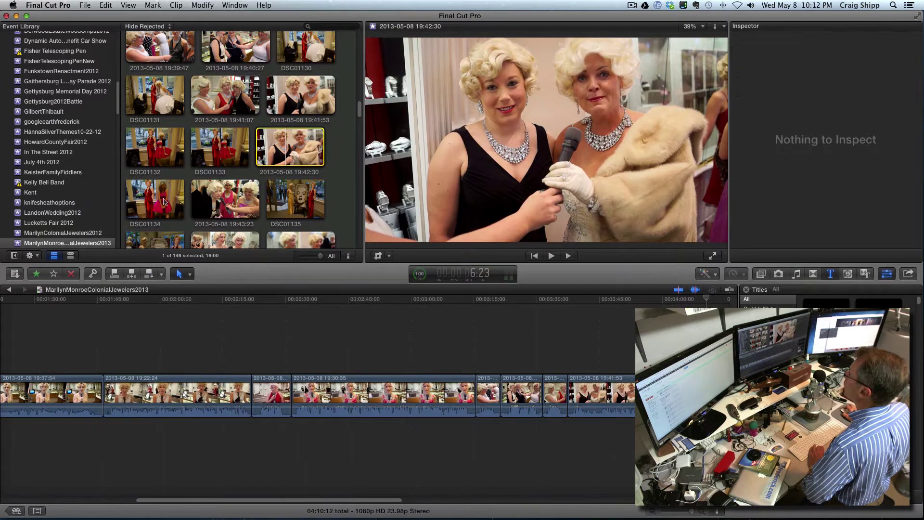
pyautogui.click(209, 202)
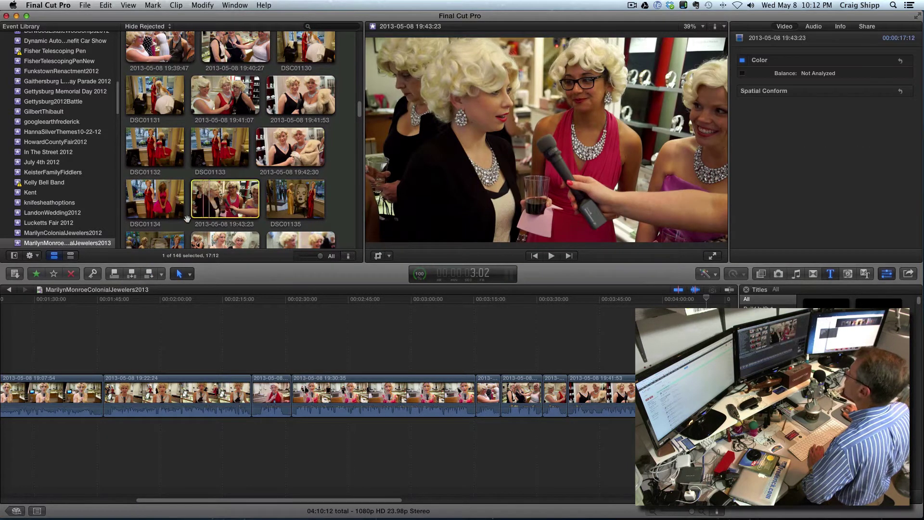
pyautogui.click(149, 273)
pyautogui.scroll(-5, 184, 208)
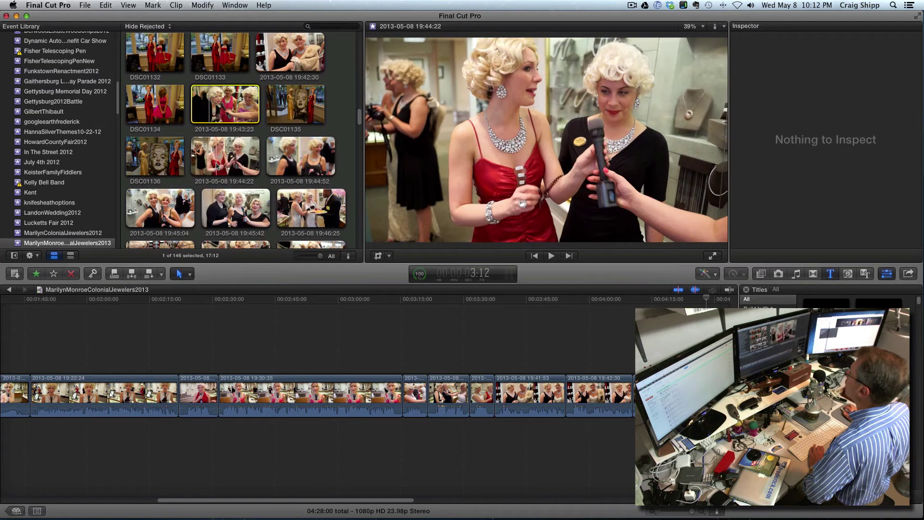
pyautogui.click(216, 166)
pyautogui.click(148, 273)
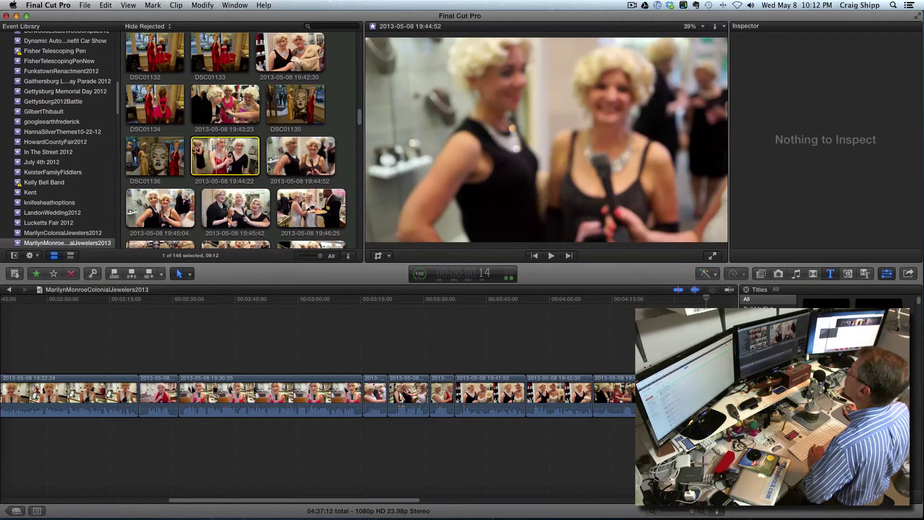
pyautogui.click(162, 213)
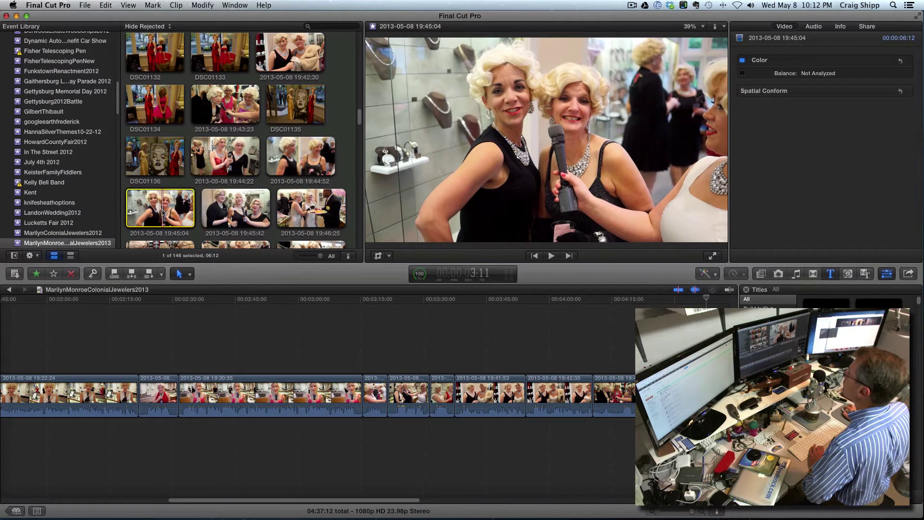
pyautogui.click(147, 274)
pyautogui.click(223, 221)
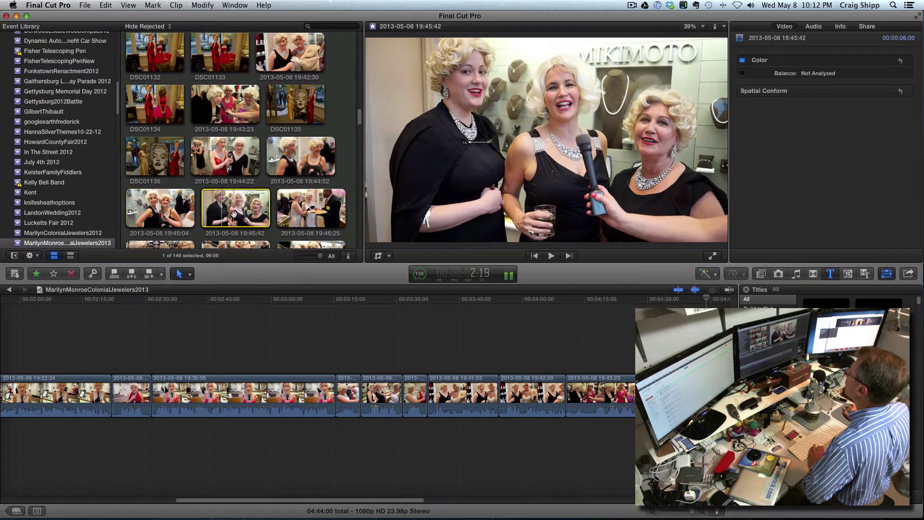
pyautogui.click(148, 274)
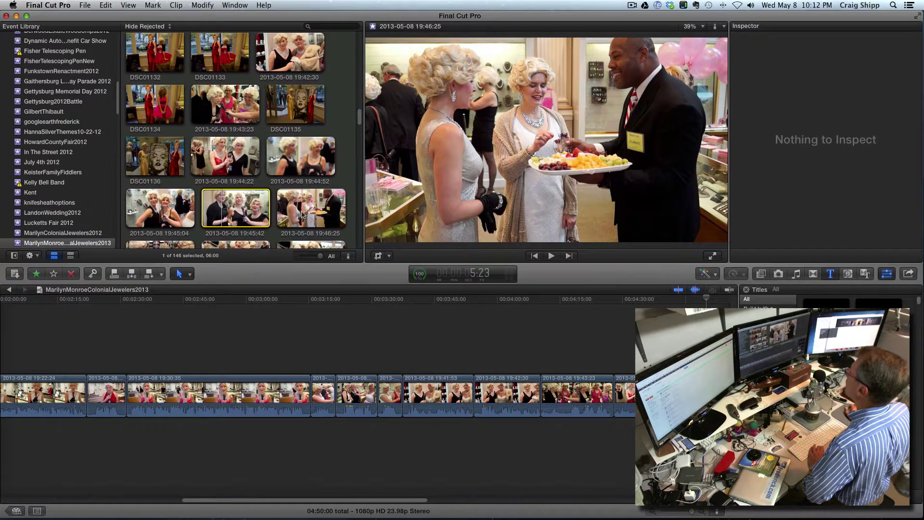
pyautogui.scroll(-3, 302, 214)
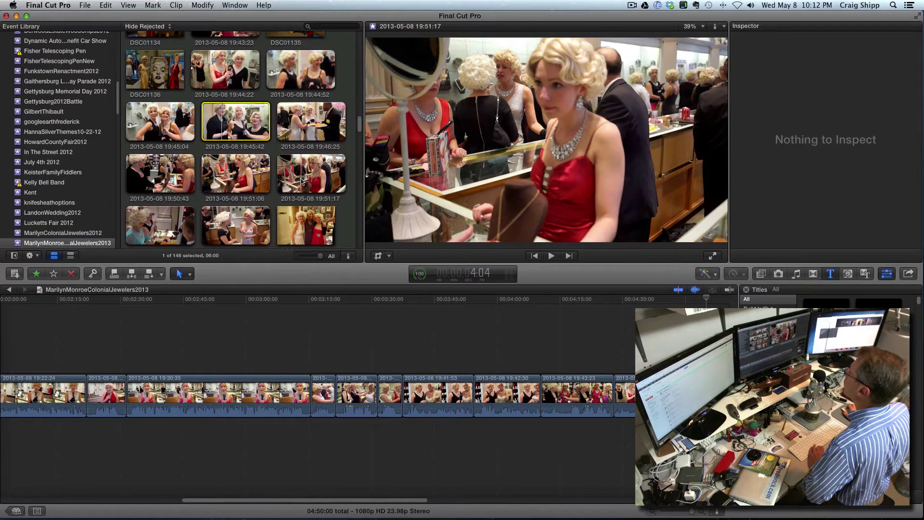
pyautogui.scroll(-3, 302, 181)
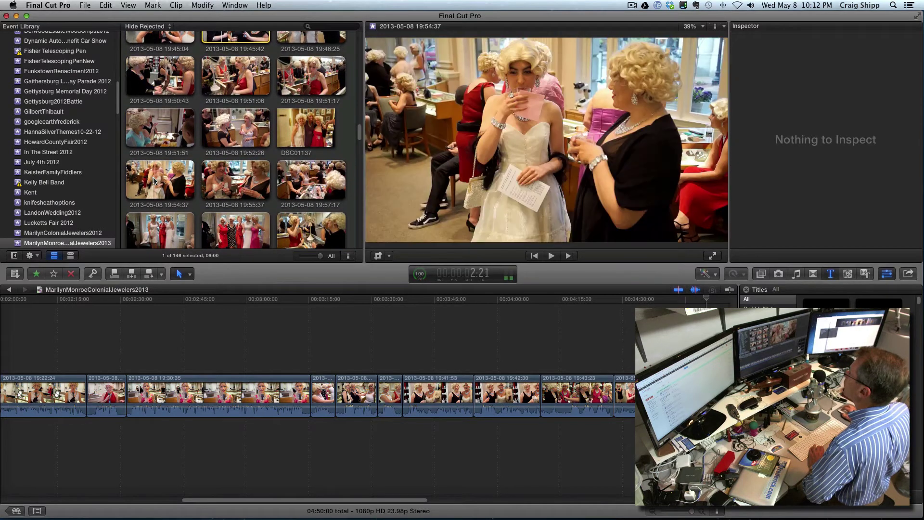
pyautogui.click(231, 180)
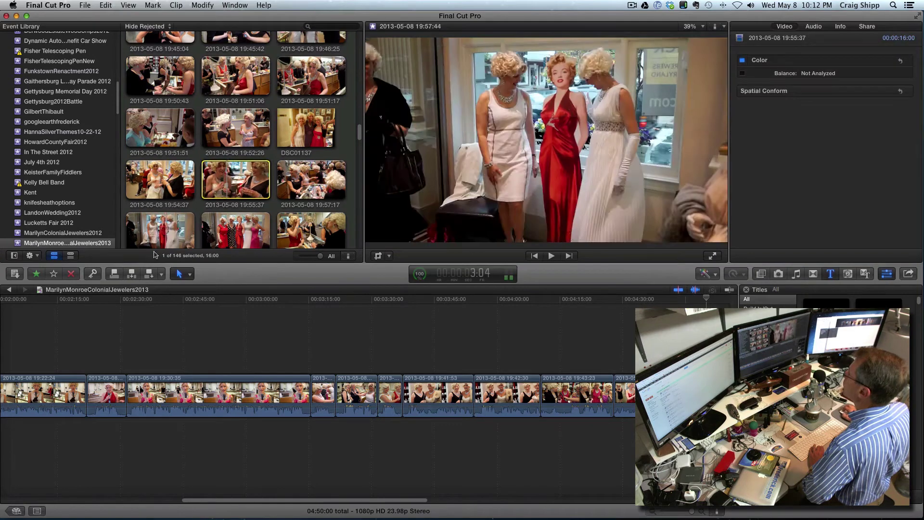
pyautogui.click(150, 273)
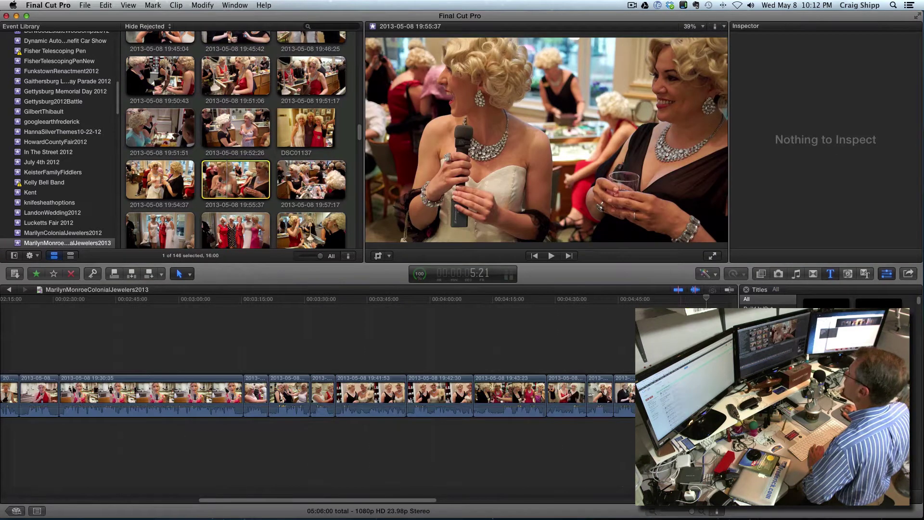
pyautogui.scroll(-3, 313, 184)
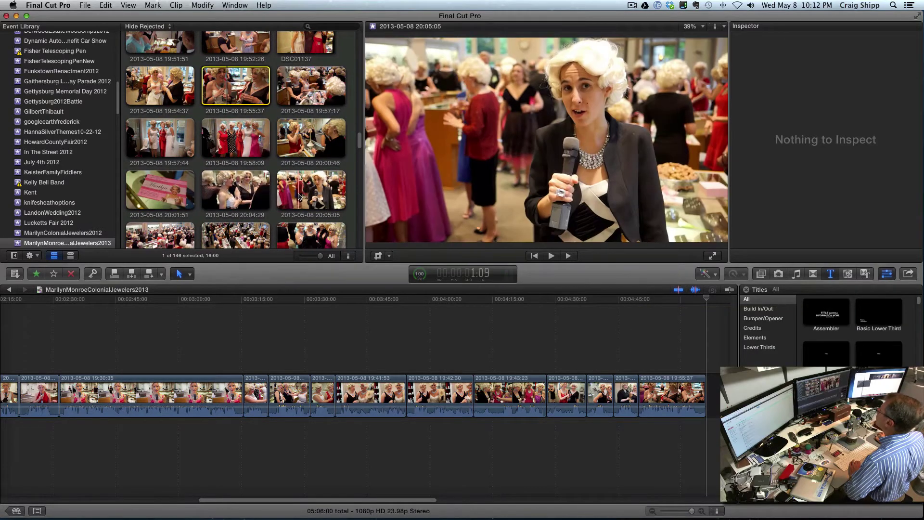
pyautogui.click(299, 196)
pyautogui.click(148, 273)
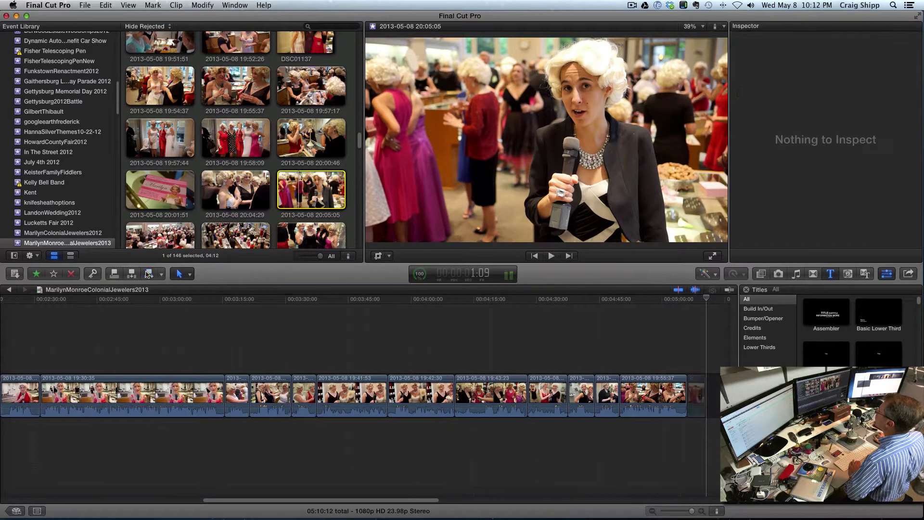
pyautogui.scroll(-4, 179, 219)
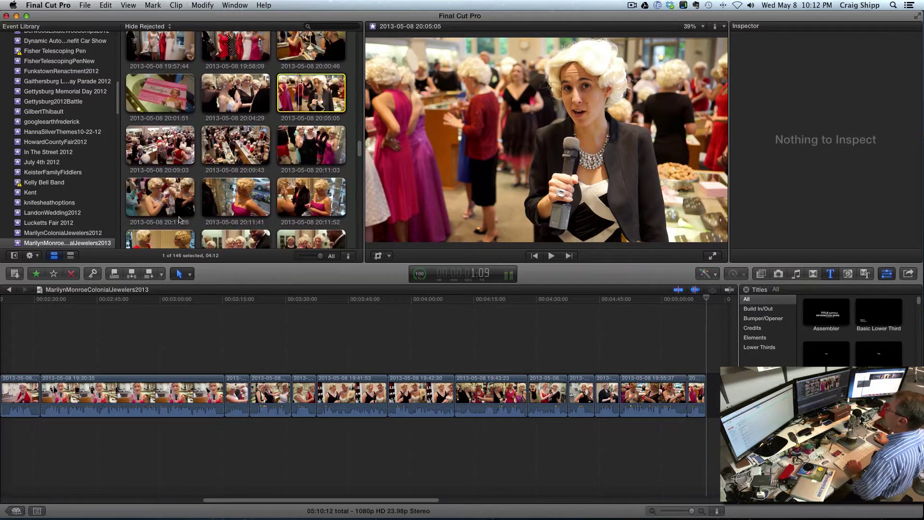
pyautogui.scroll(-2, 180, 219)
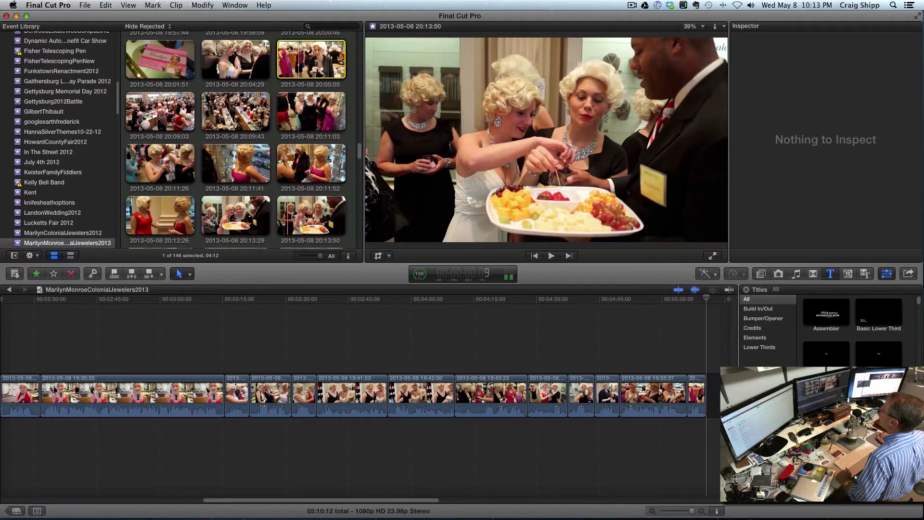
pyautogui.scroll(-5, 292, 213)
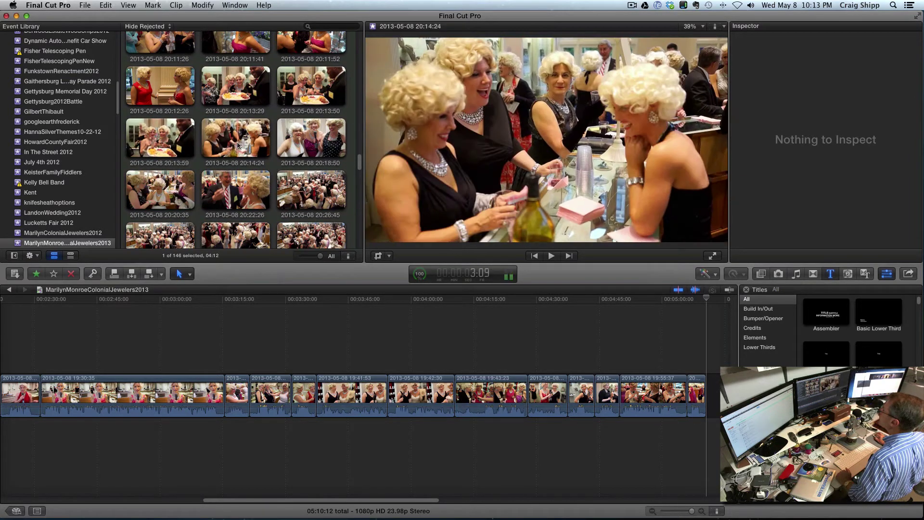
pyautogui.click(300, 145)
pyautogui.click(150, 274)
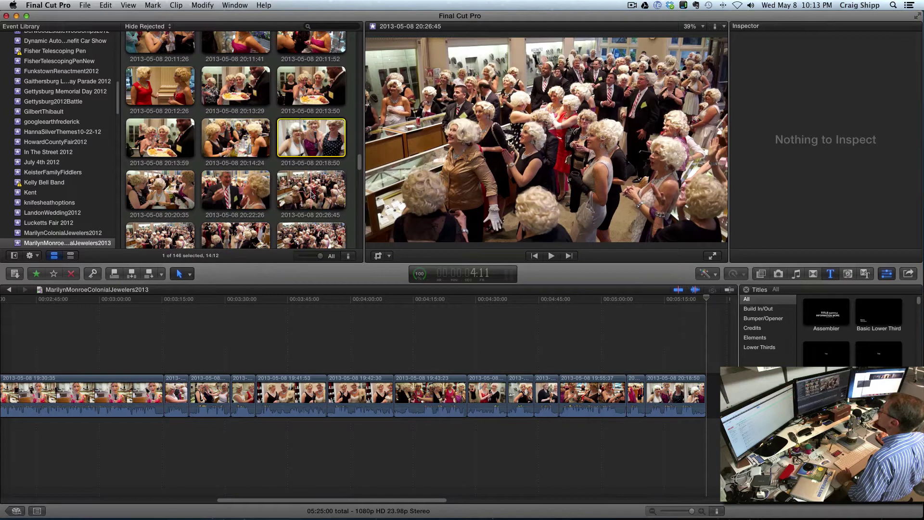
pyautogui.scroll(-4, 311, 194)
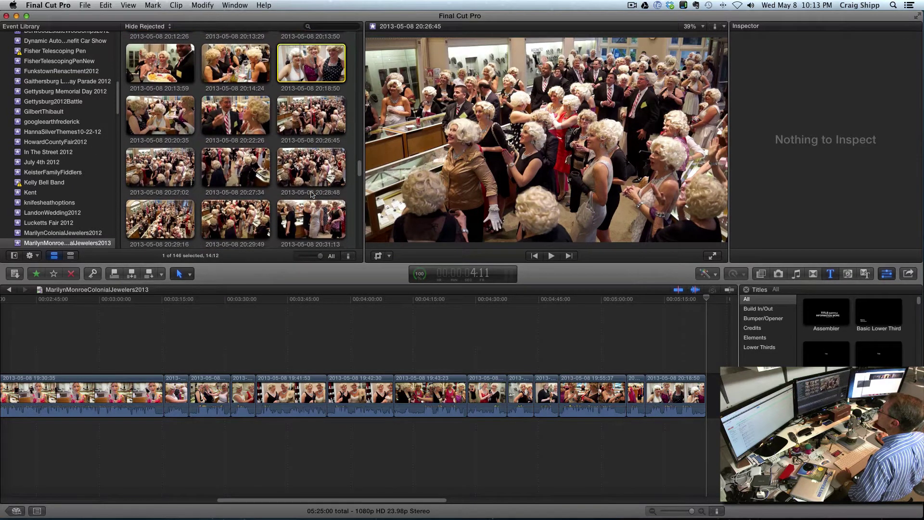
pyautogui.scroll(-3, 312, 194)
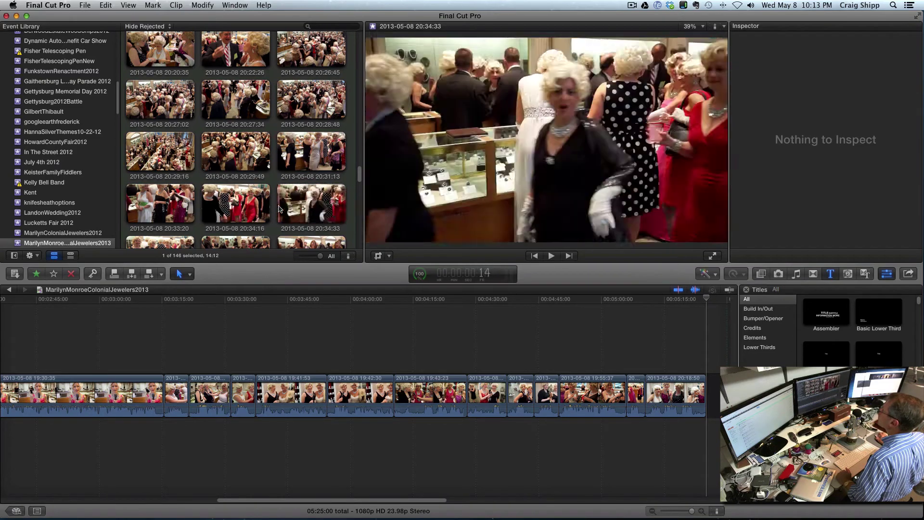
pyautogui.scroll(-6, 137, 142)
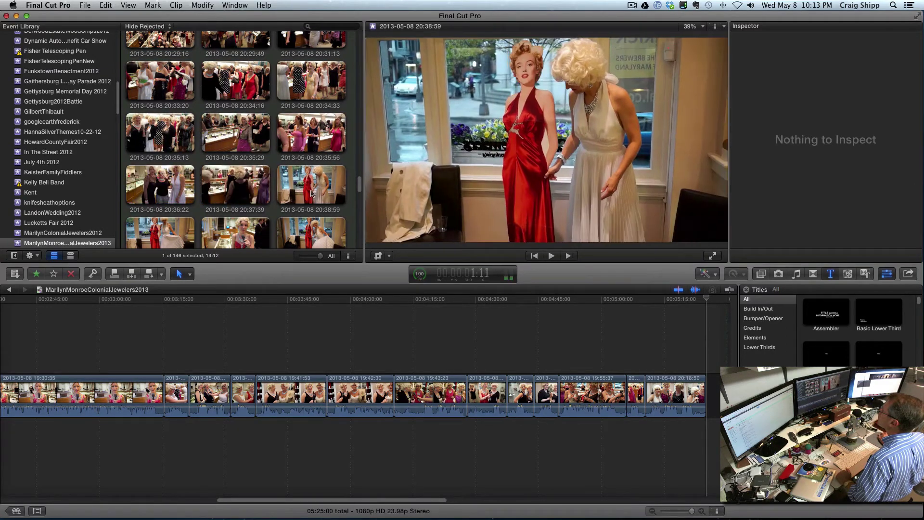
pyautogui.scroll(-5, 299, 195)
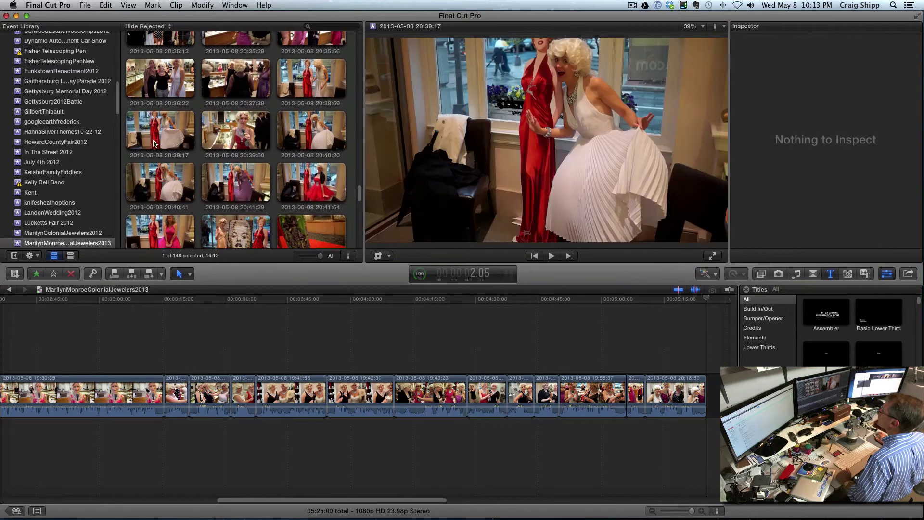
pyautogui.click(229, 140)
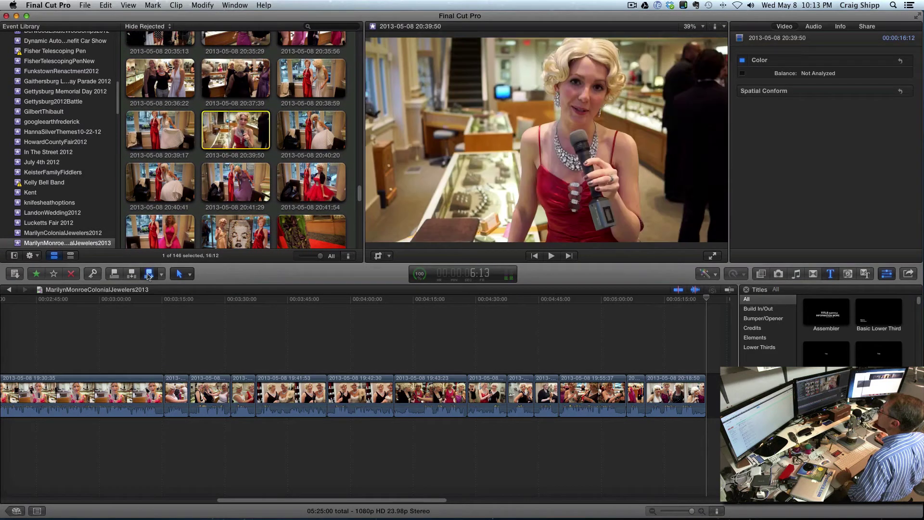
pyautogui.click(149, 274)
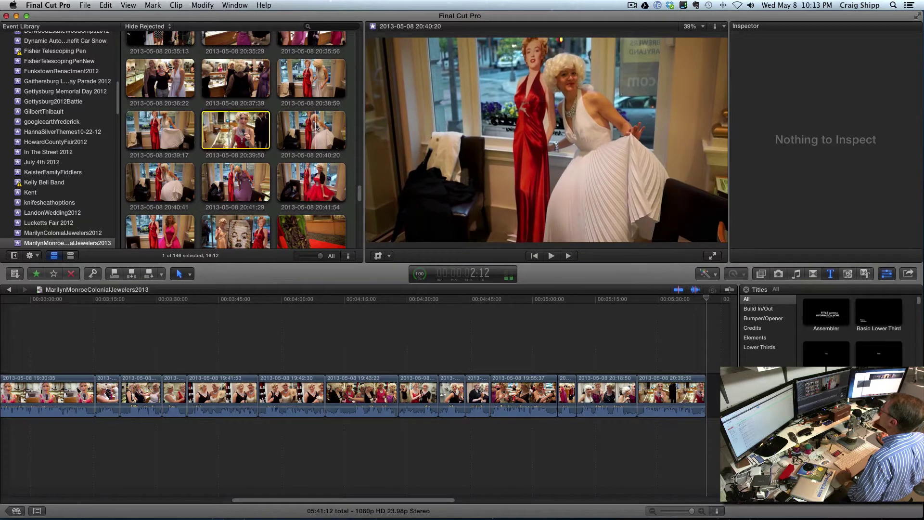
pyautogui.scroll(-5, 192, 188)
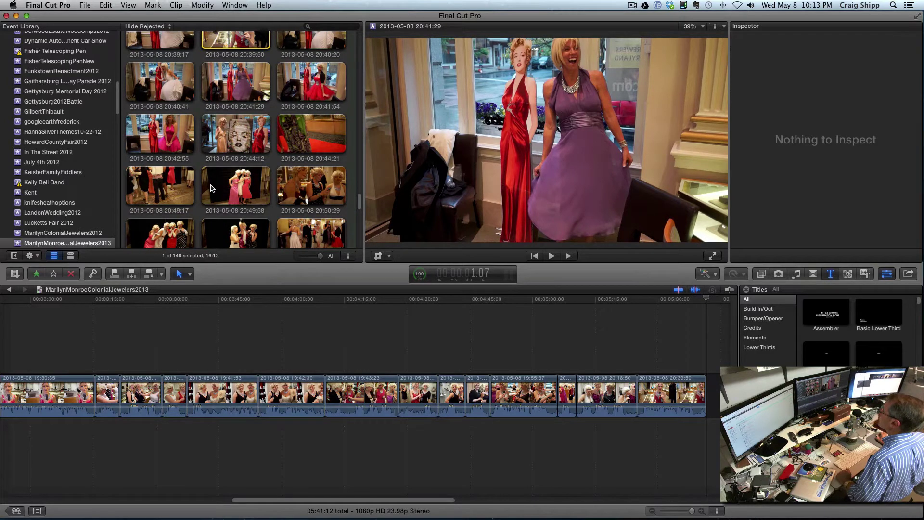
pyautogui.scroll(-2, 211, 187)
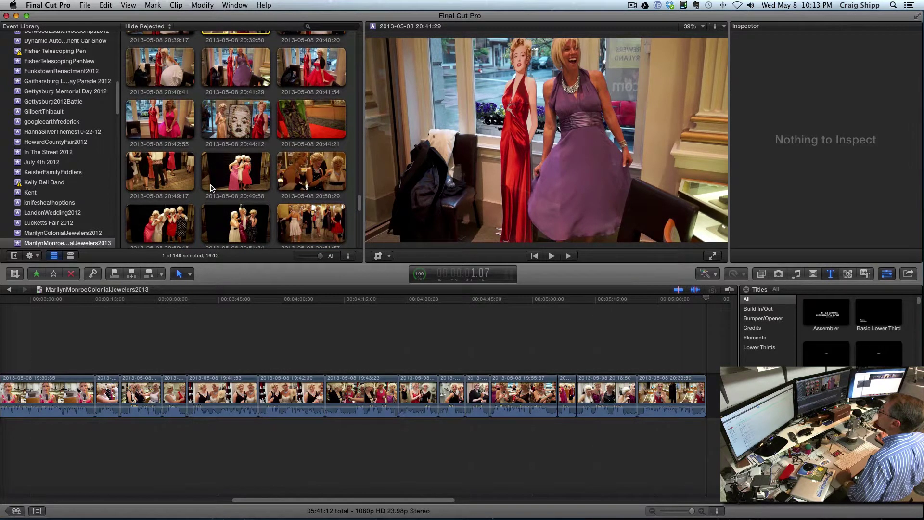
pyautogui.scroll(-5, 211, 188)
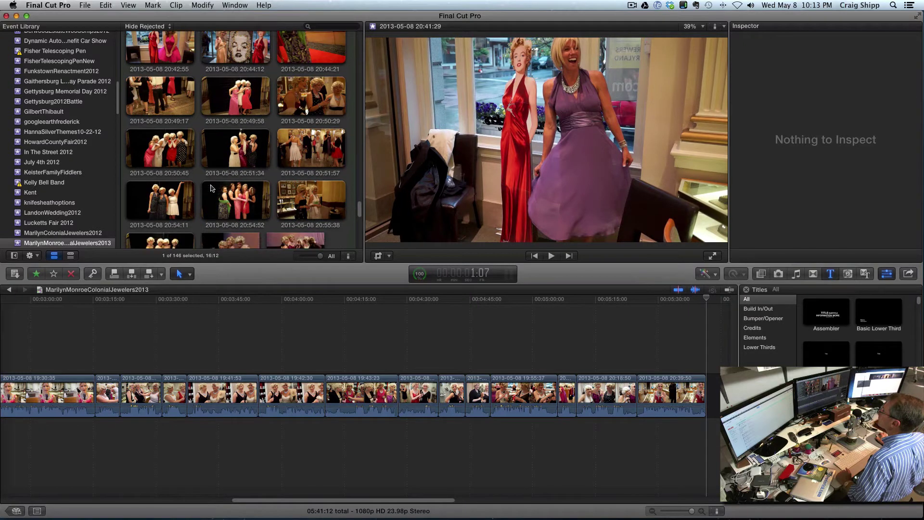
pyautogui.scroll(-5, 211, 188)
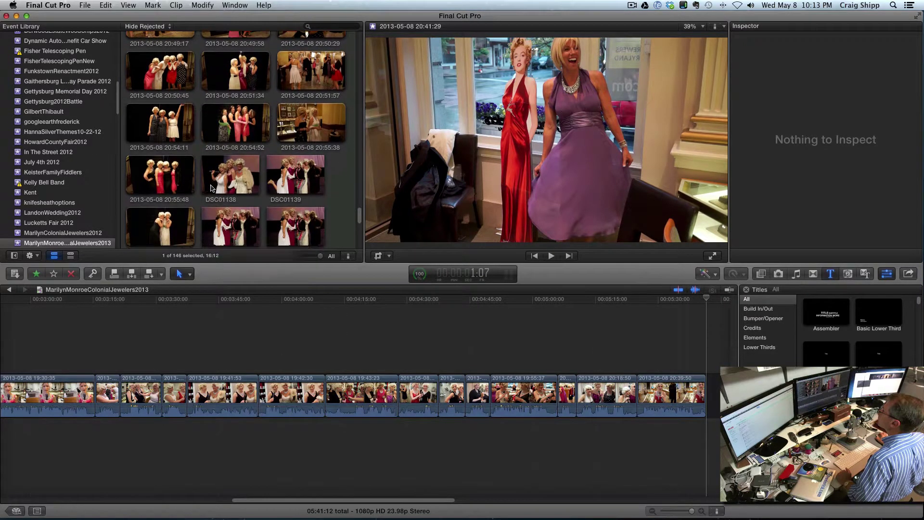
pyautogui.scroll(-5, 211, 188)
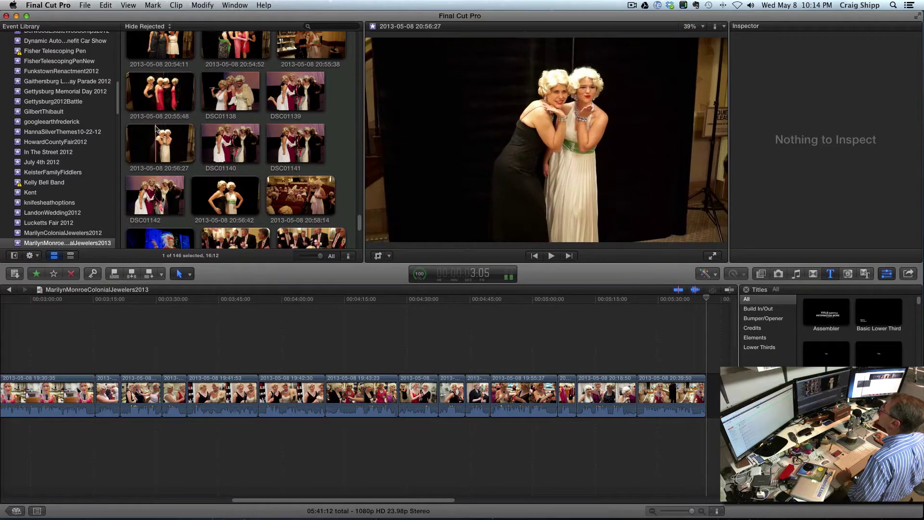
pyautogui.scroll(4, 155, 128)
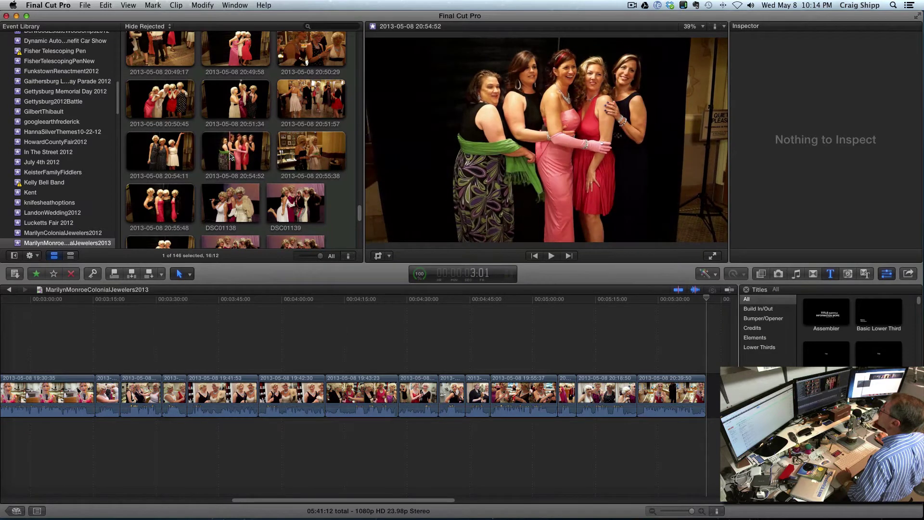
pyautogui.scroll(-7, 230, 155)
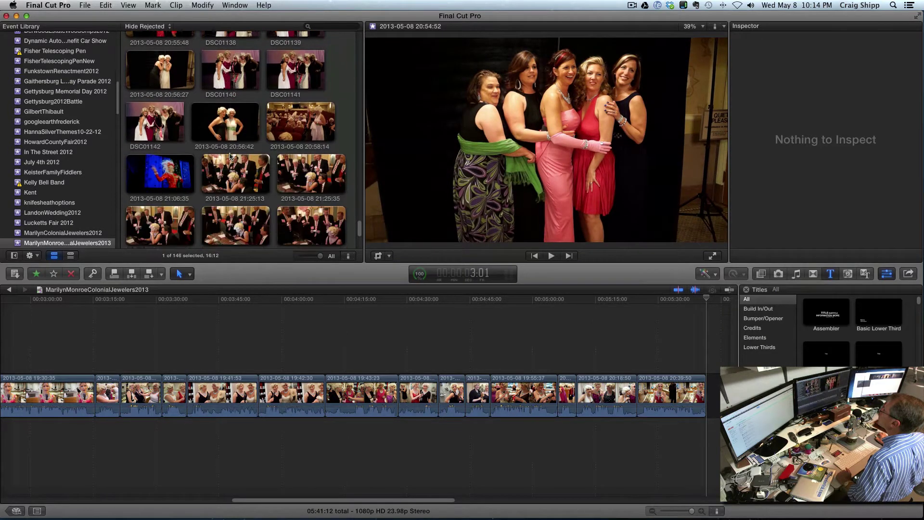
pyautogui.scroll(-2, 230, 155)
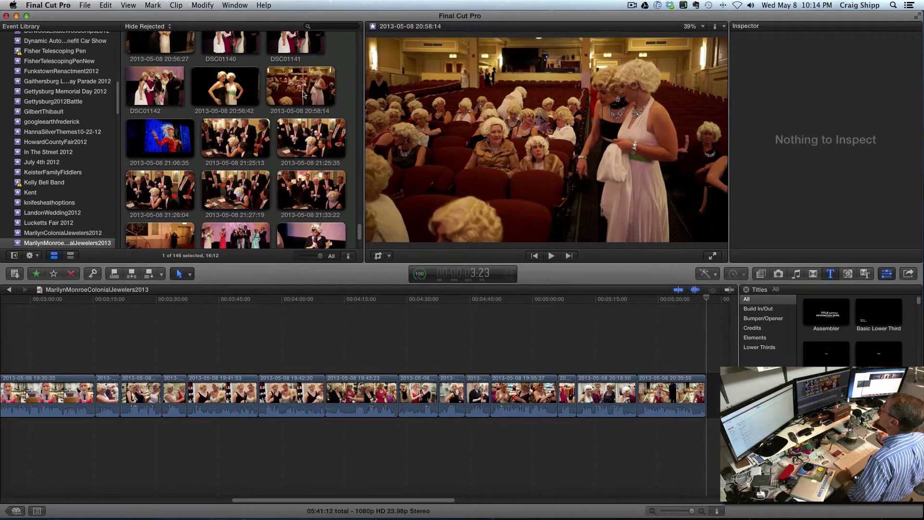
pyautogui.click(303, 94)
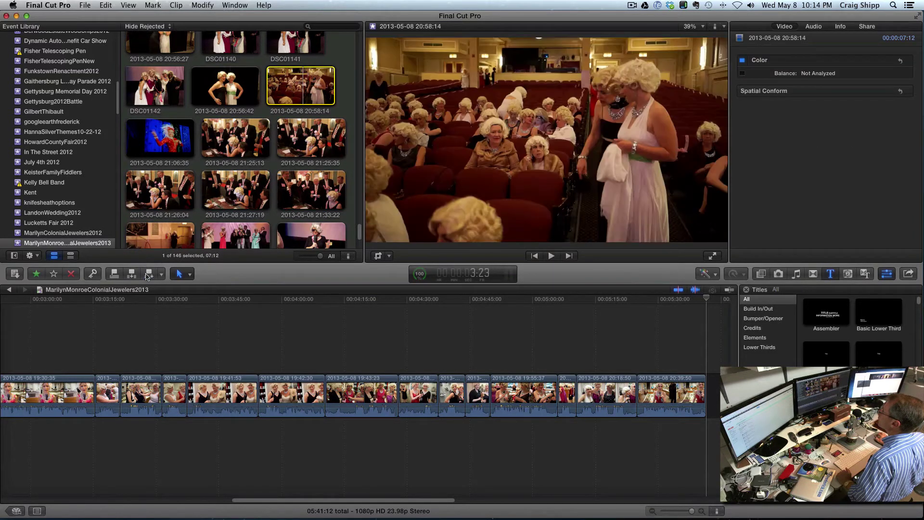
pyautogui.click(148, 274)
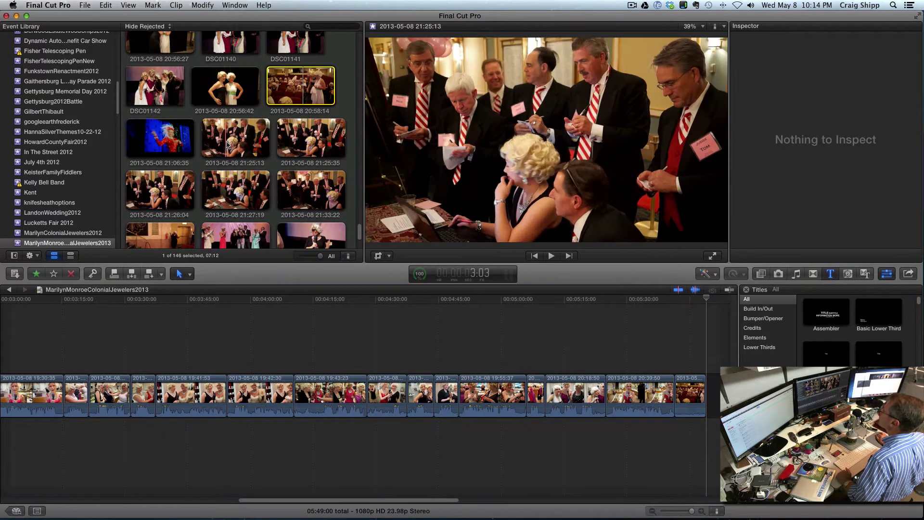
pyautogui.scroll(-4, 241, 146)
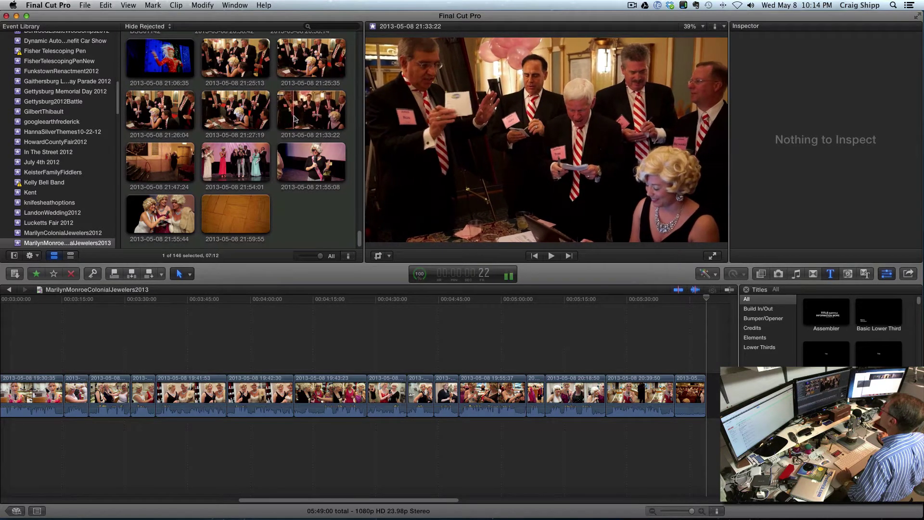
pyautogui.click(296, 119)
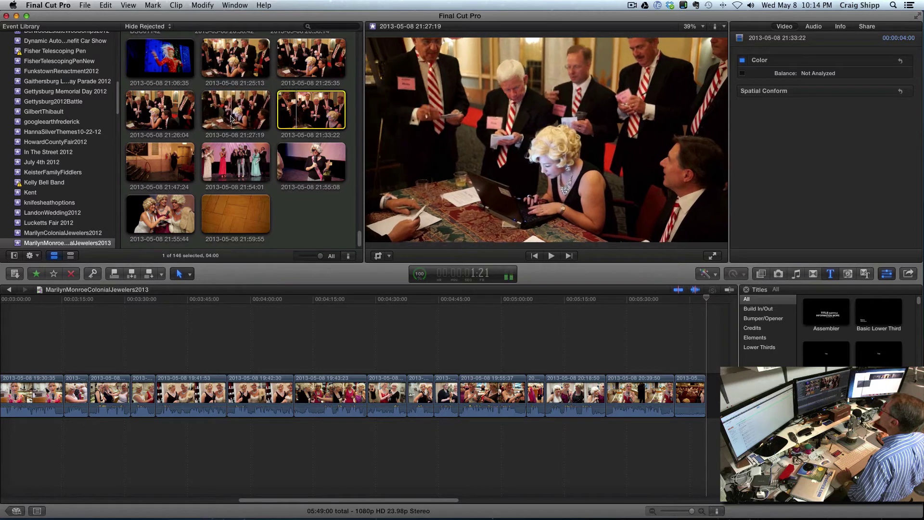
pyautogui.click(253, 116)
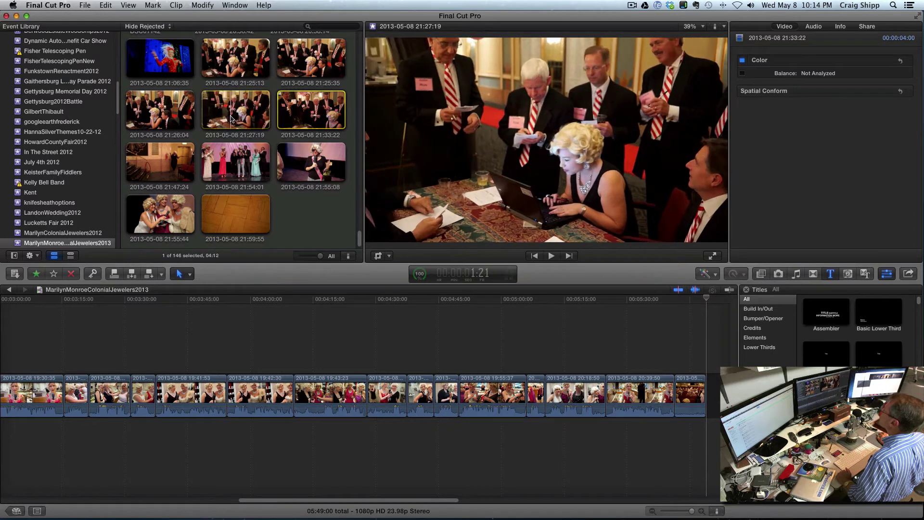
pyautogui.click(149, 273)
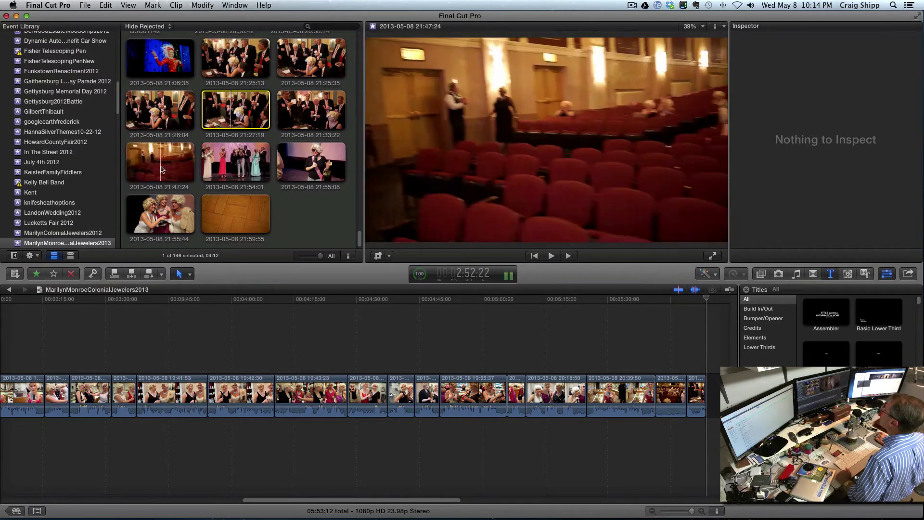
pyautogui.click(150, 169)
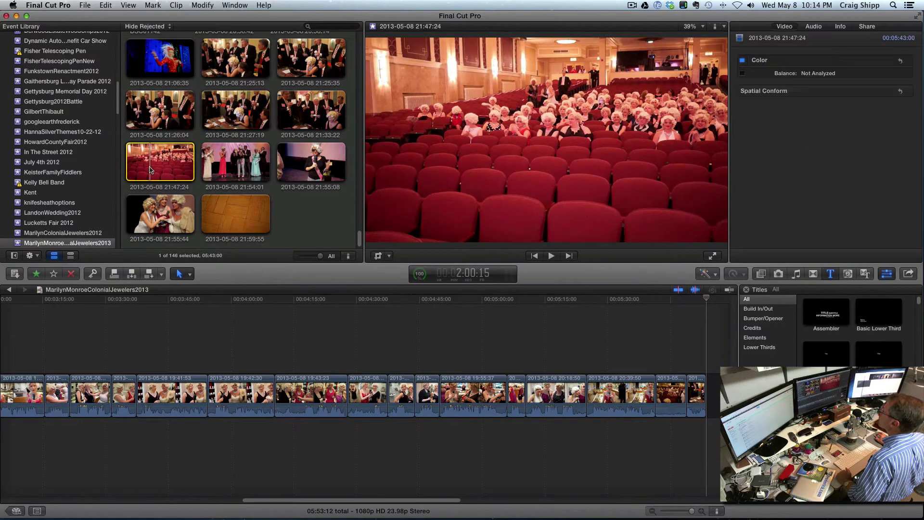
pyautogui.click(149, 274)
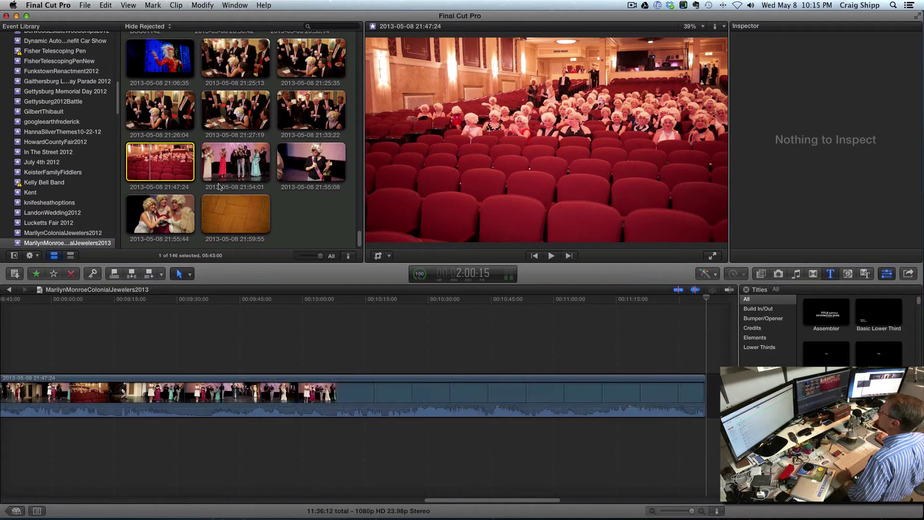
pyautogui.click(236, 162)
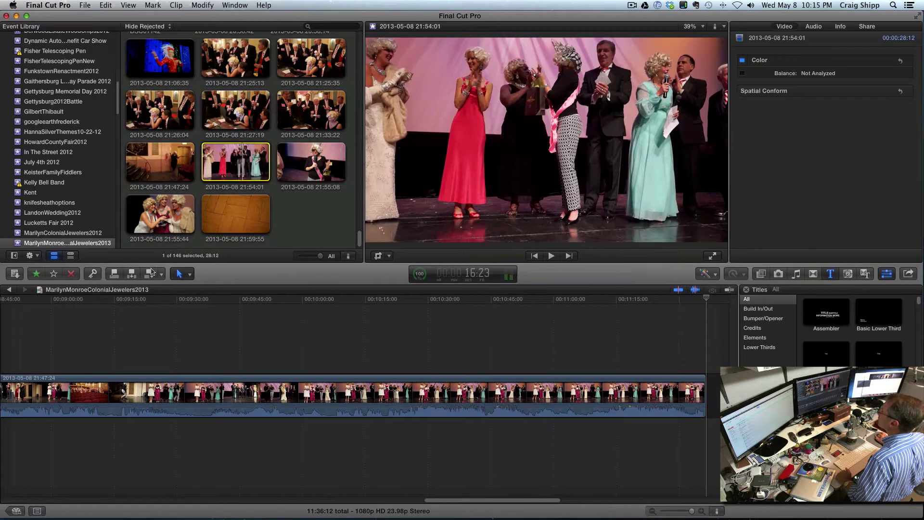
pyautogui.click(149, 275)
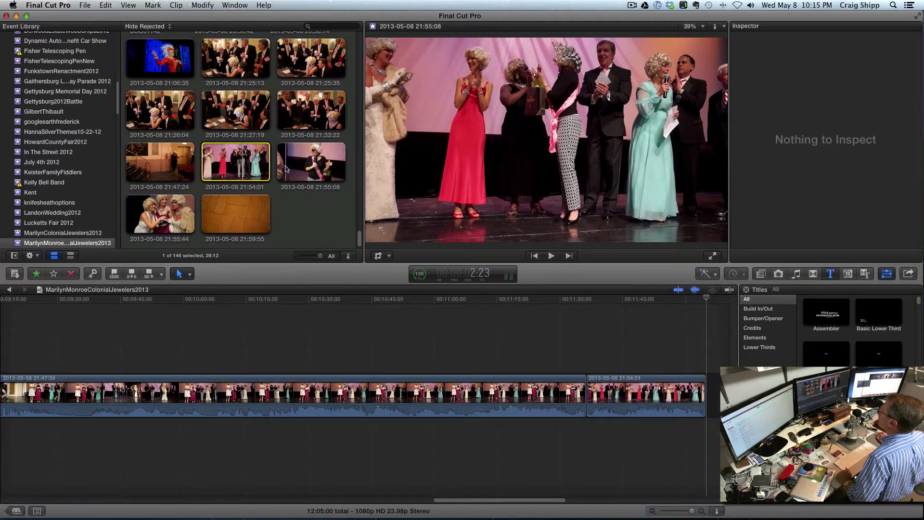
pyautogui.click(290, 170)
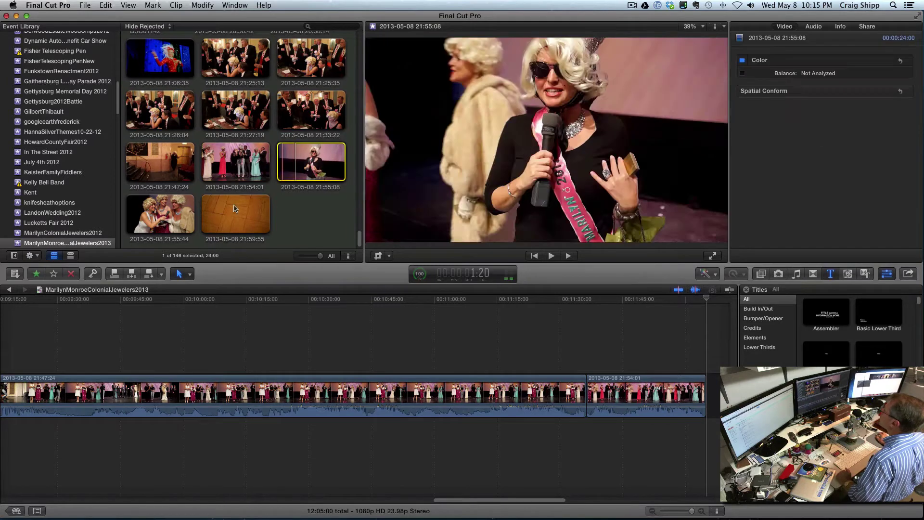
pyautogui.click(149, 275)
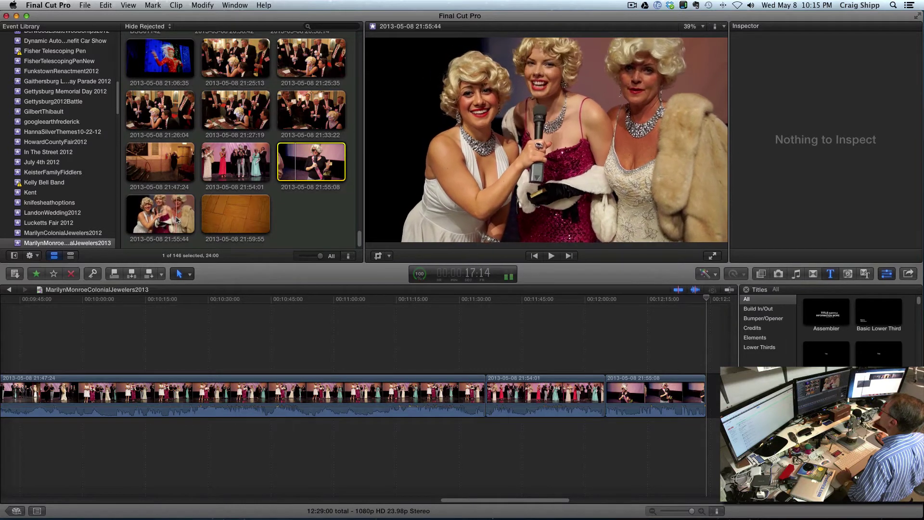
pyautogui.click(178, 220)
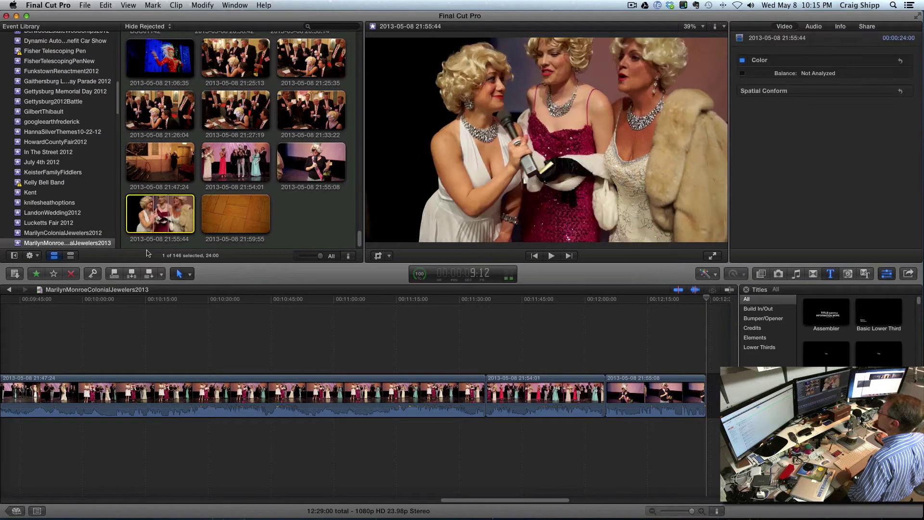
pyautogui.click(148, 274)
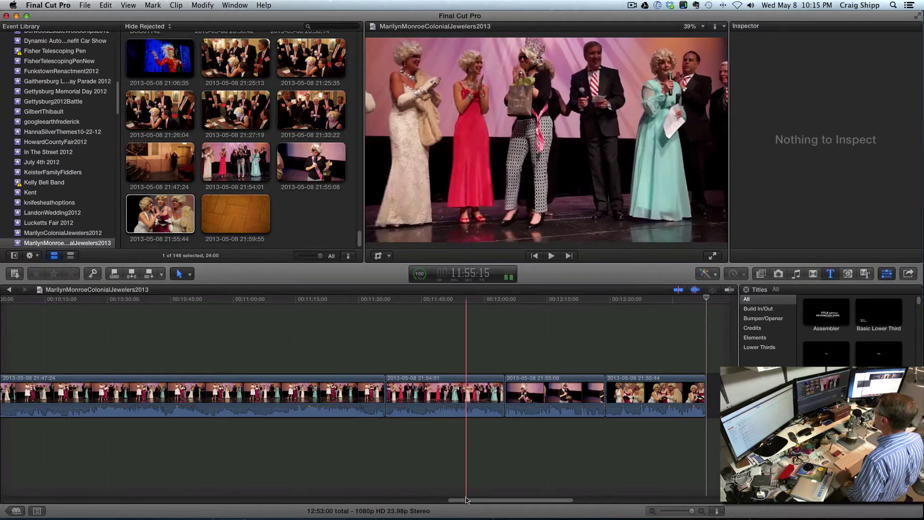
# - Lower the audio volume of all clips in the timeline to -3 dB
pyautogui.moveTo(466, 499); pyautogui.dragTo(235, 499)
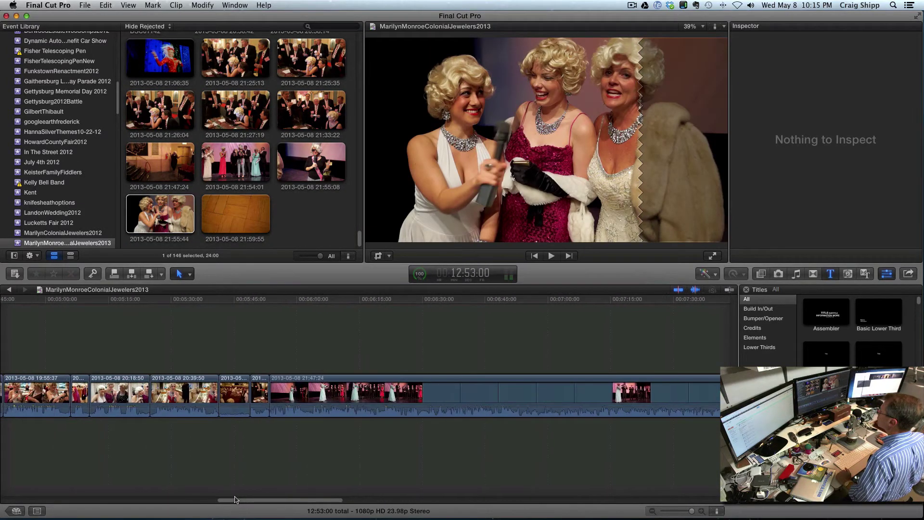
pyautogui.click(317, 397)
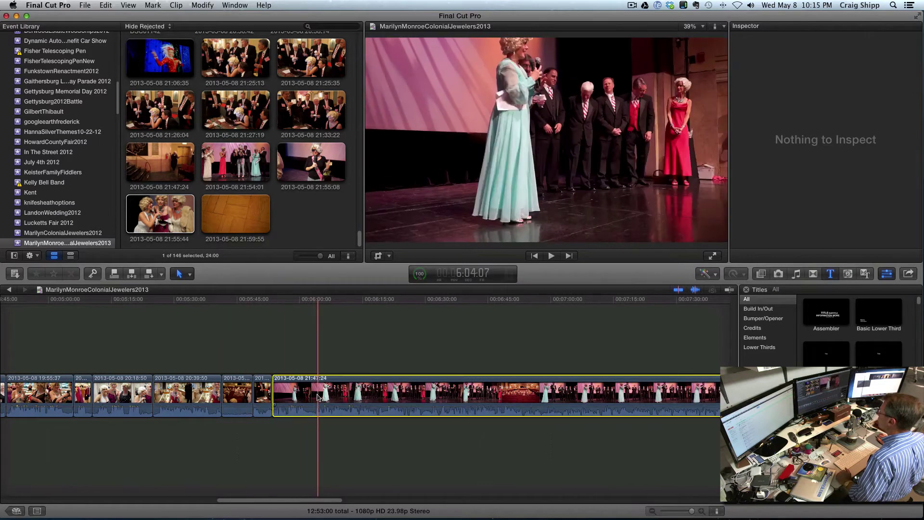
pyautogui.press('super+a')
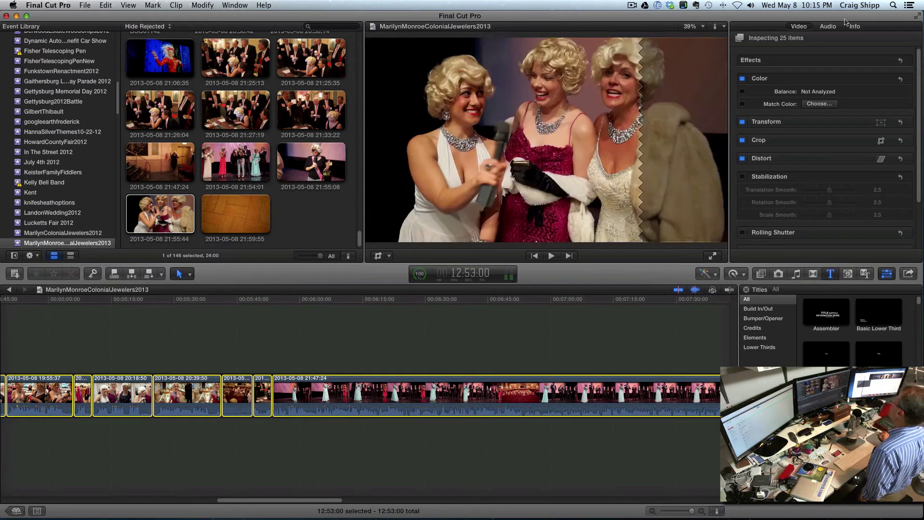
pyautogui.click(828, 27)
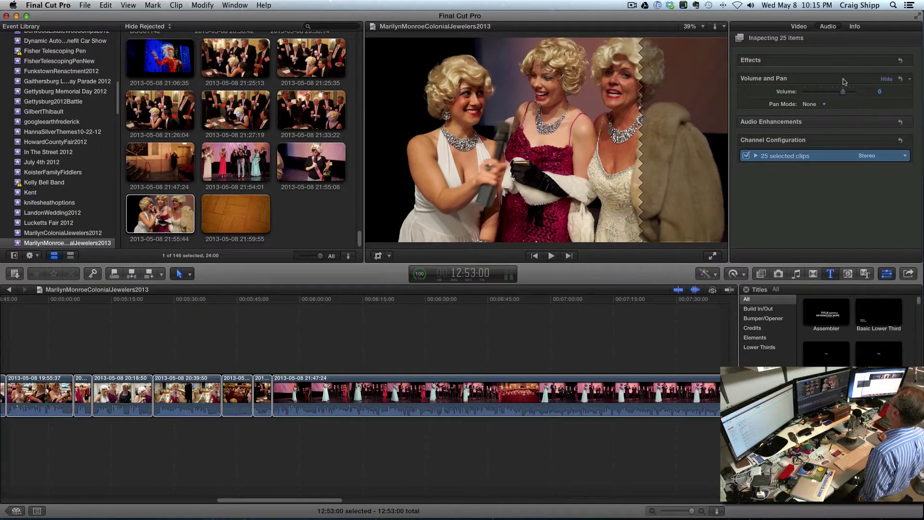
pyautogui.moveTo(843, 95); pyautogui.dragTo(841, 94)
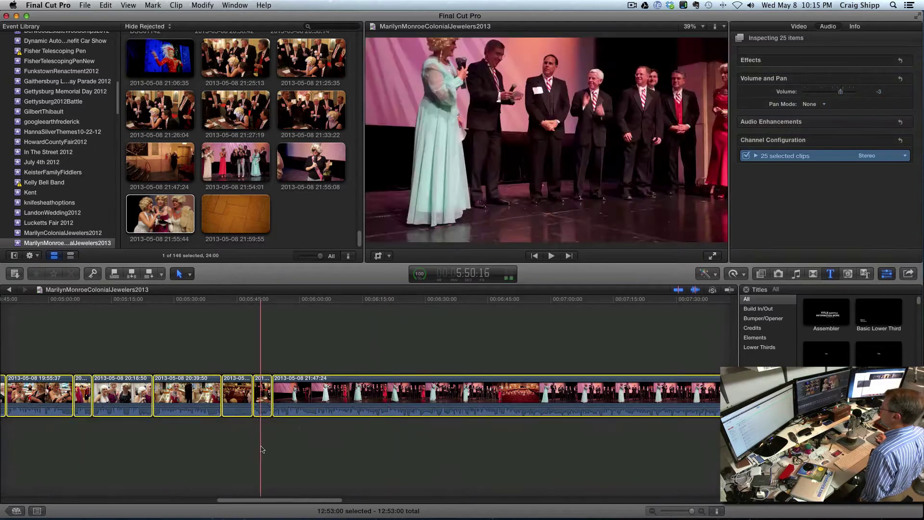
pyautogui.moveTo(266, 502); pyautogui.dragTo(29, 500)
pyautogui.click(26, 365)
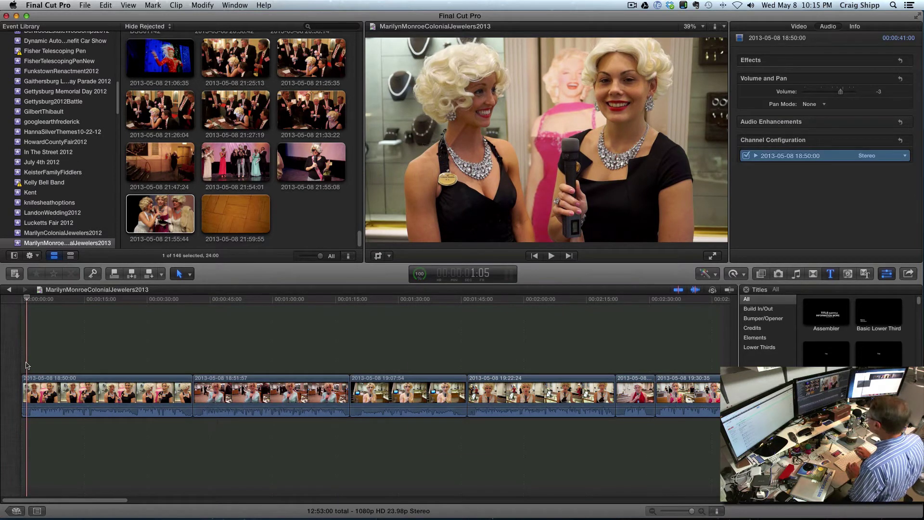
pyautogui.press('XF86AudioRaiseVolume')
pyautogui.press('space')
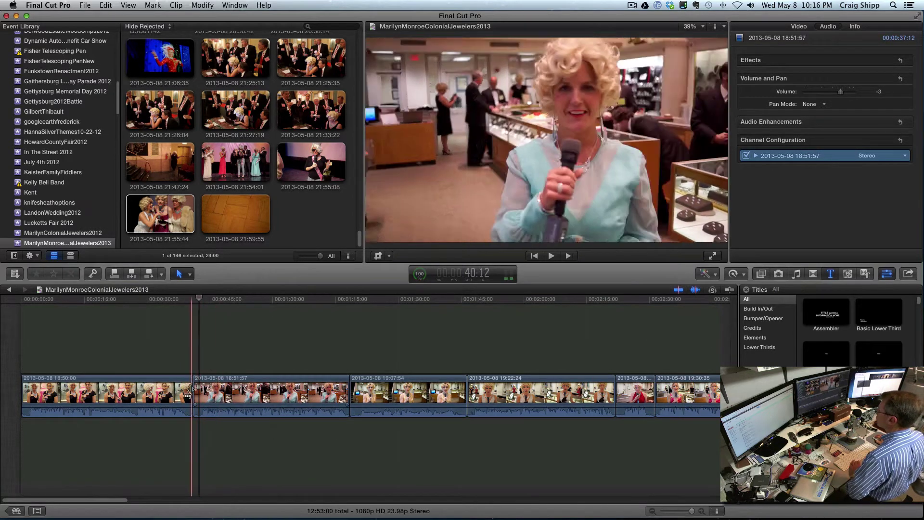
pyautogui.moveTo(189, 392); pyautogui.dragTo(185, 392)
pyautogui.click(184, 366)
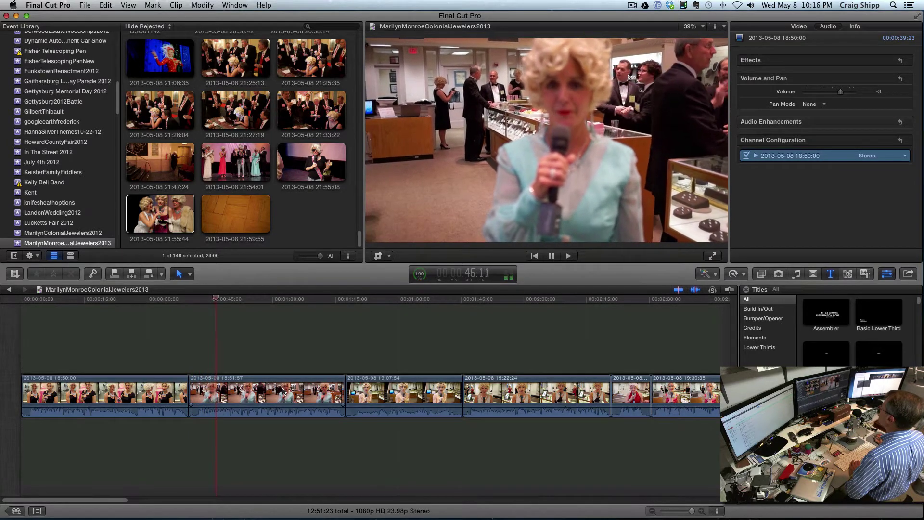
pyautogui.press('space')
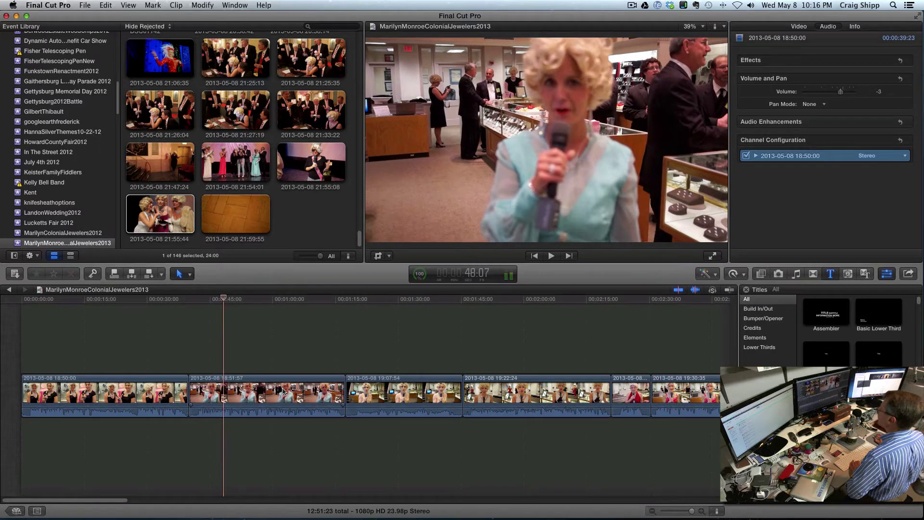
pyautogui.click(284, 391)
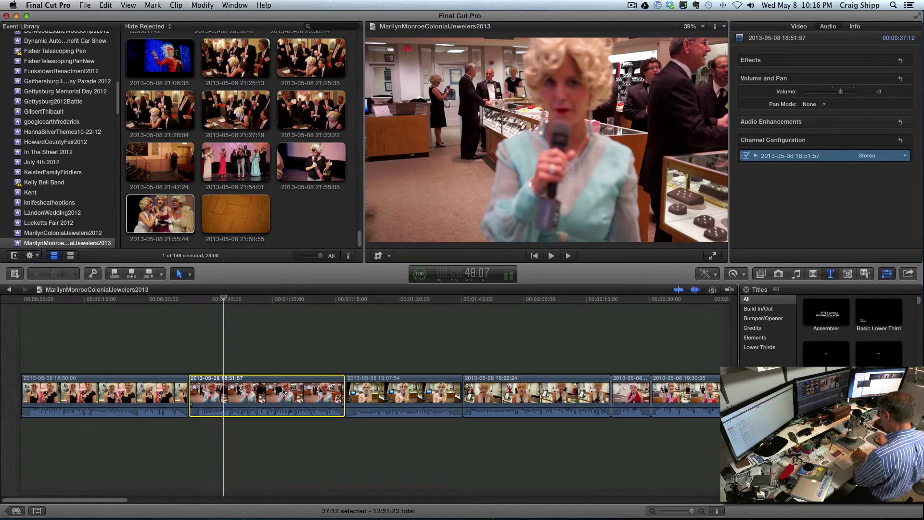
pyautogui.press('Delete')
pyautogui.click(188, 351)
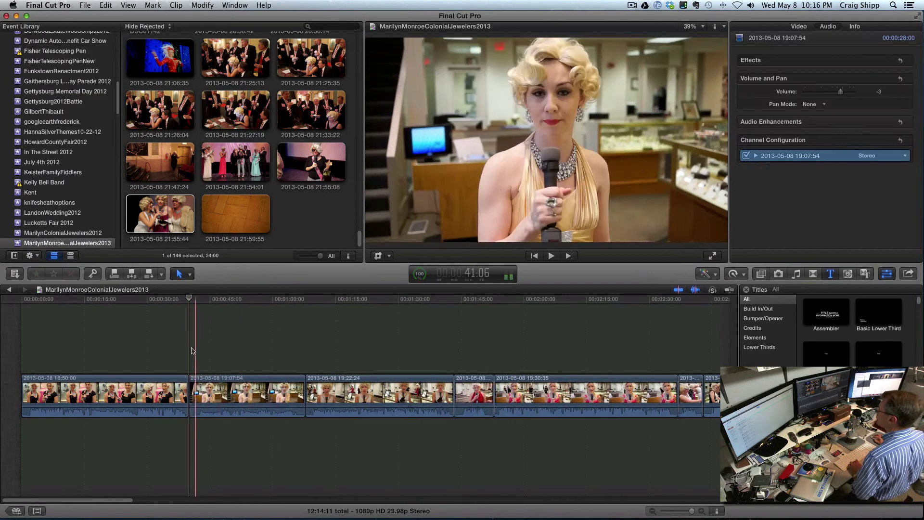
pyautogui.press('space')
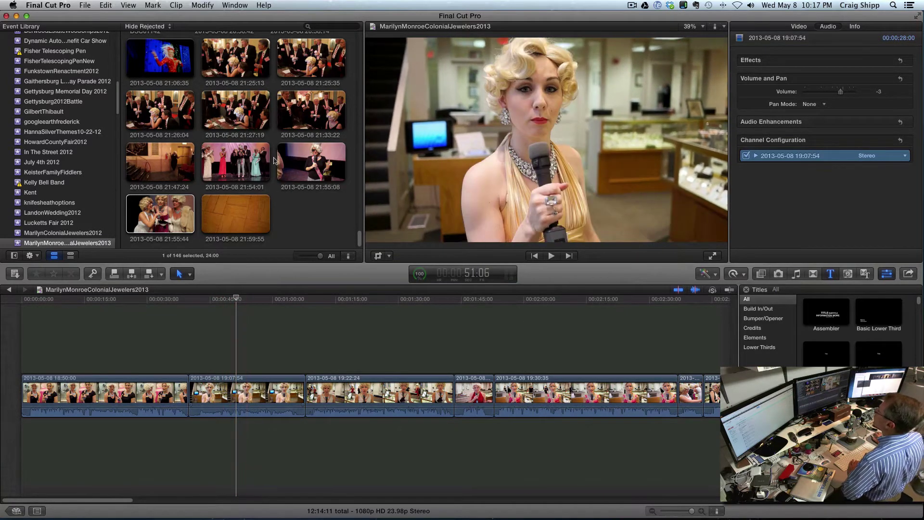
pyautogui.press('cmd+1')
pyautogui.scroll(2, 274, 161)
pyautogui.scroll(10, 274, 160)
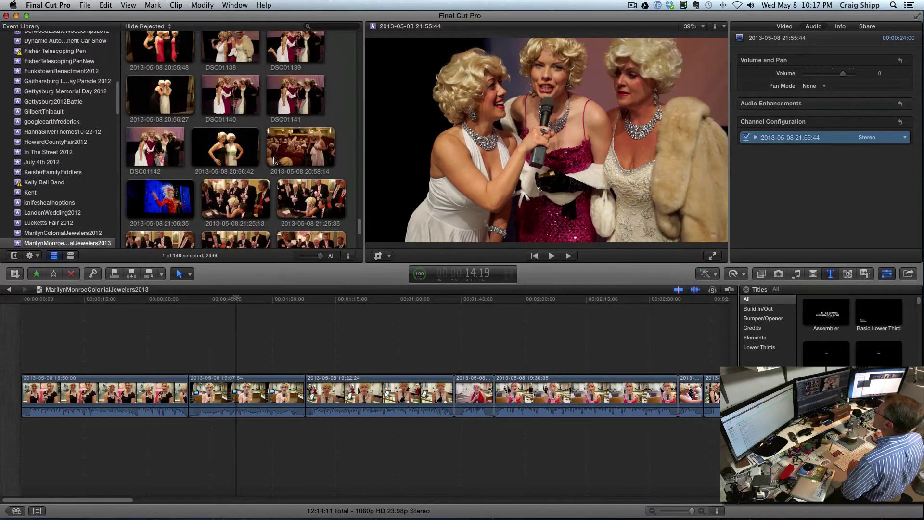
pyautogui.scroll(5, 273, 160)
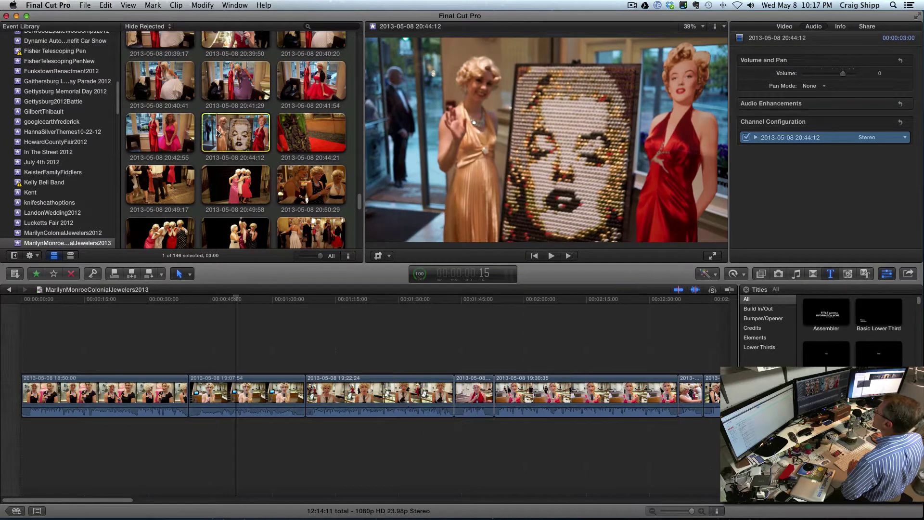
pyautogui.moveTo(202, 137); pyautogui.dragTo(208, 138)
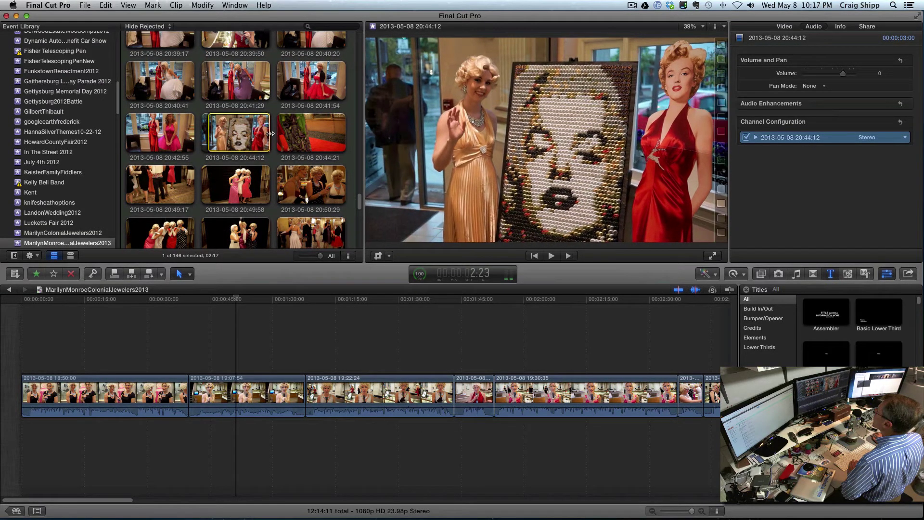
pyautogui.moveTo(267, 135); pyautogui.dragTo(255, 134)
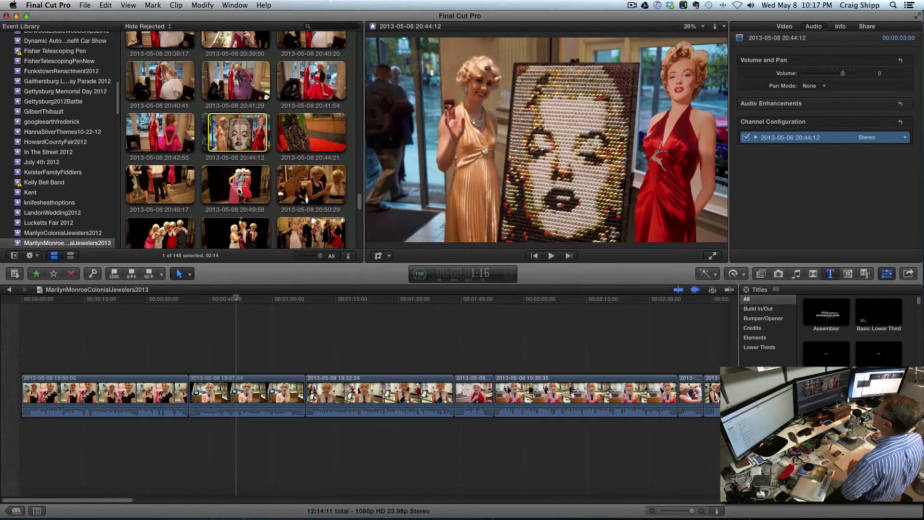
pyautogui.moveTo(231, 300); pyautogui.dragTo(230, 313)
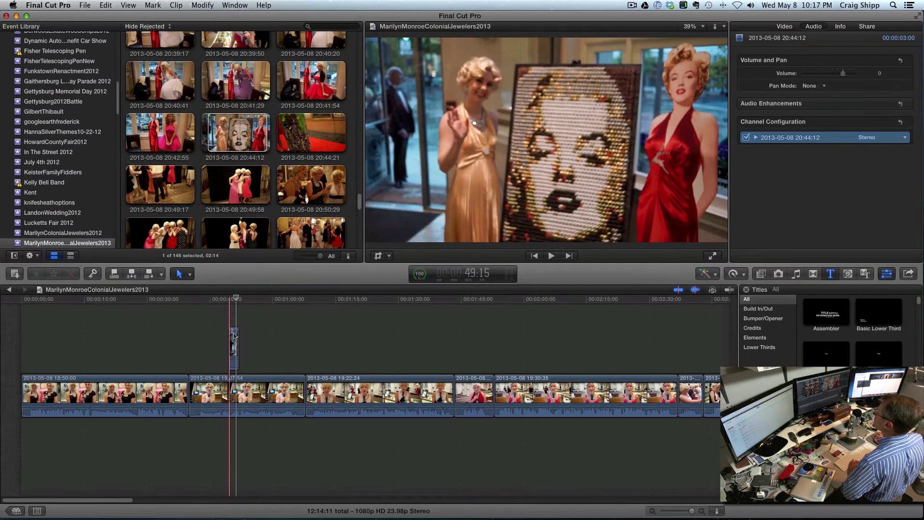
# - Lower the connected 20:44:12 clip's audio to -96 dB, play the cutaway back, and extend its start for a duration of 3:00
pyautogui.moveTo(233, 358); pyautogui.dragTo(233, 370)
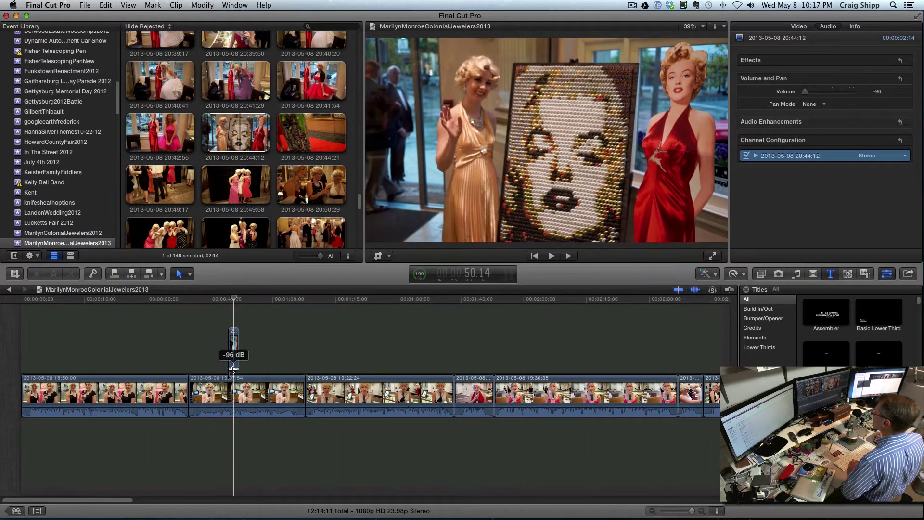
pyautogui.click(224, 363)
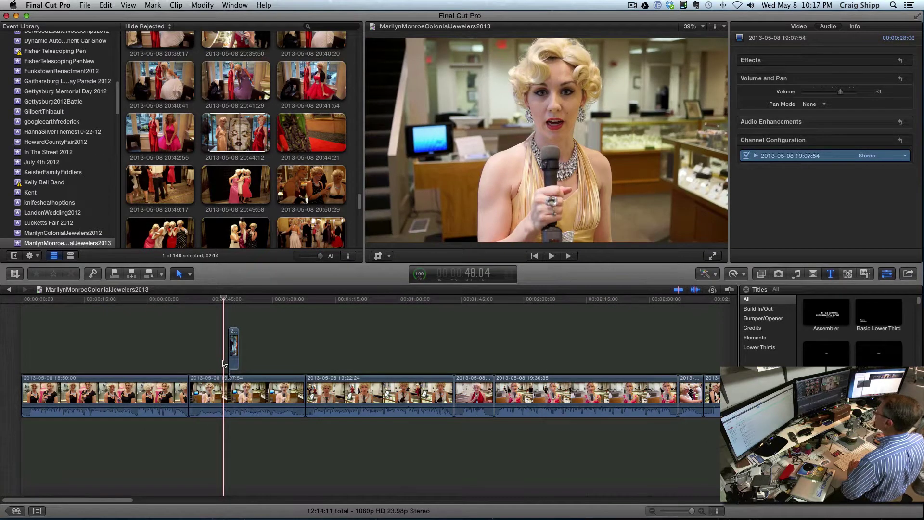
pyautogui.press('space')
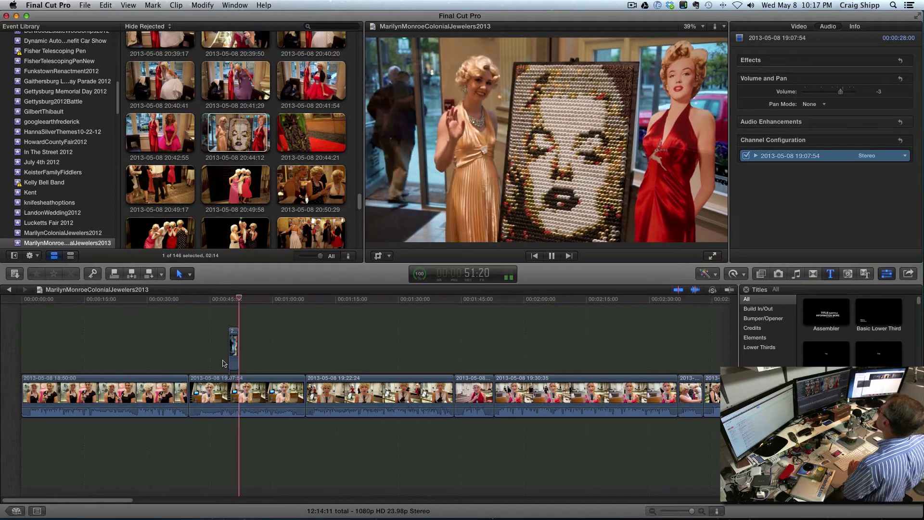
pyautogui.press('space')
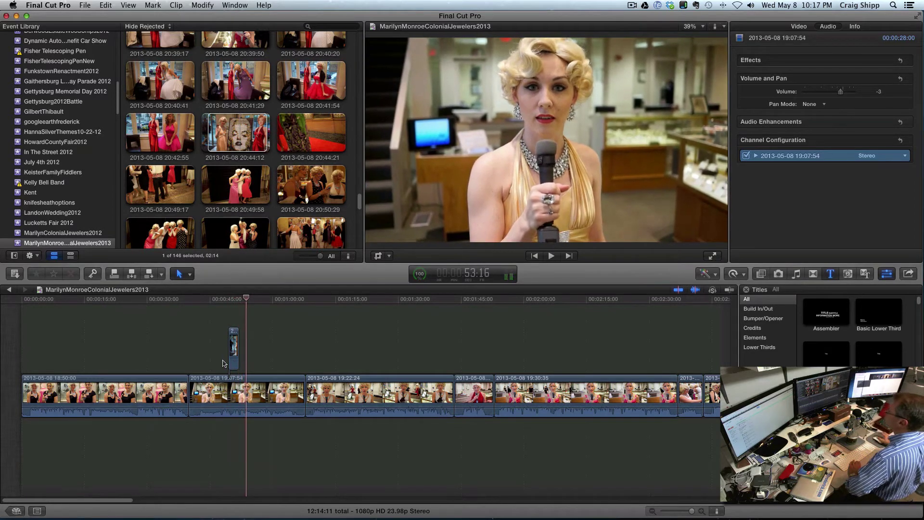
pyautogui.hscroll(1, 226, 359)
pyautogui.moveTo(233, 353); pyautogui.dragTo(219, 350)
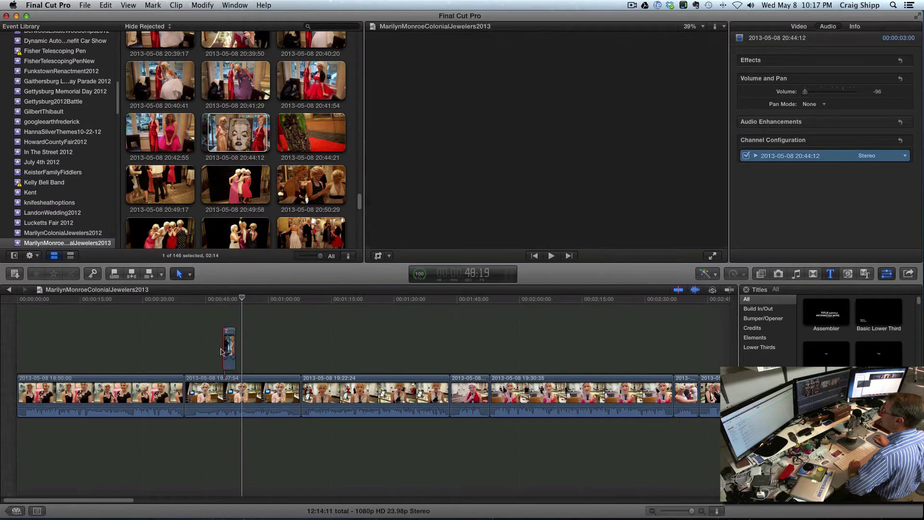
pyautogui.press('space')
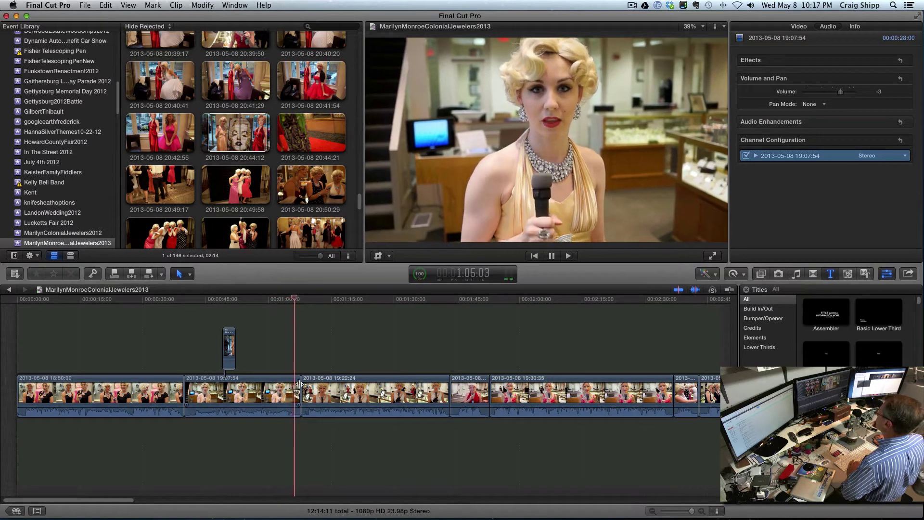
pyautogui.moveTo(299, 384); pyautogui.dragTo(290, 384)
pyautogui.click(278, 371)
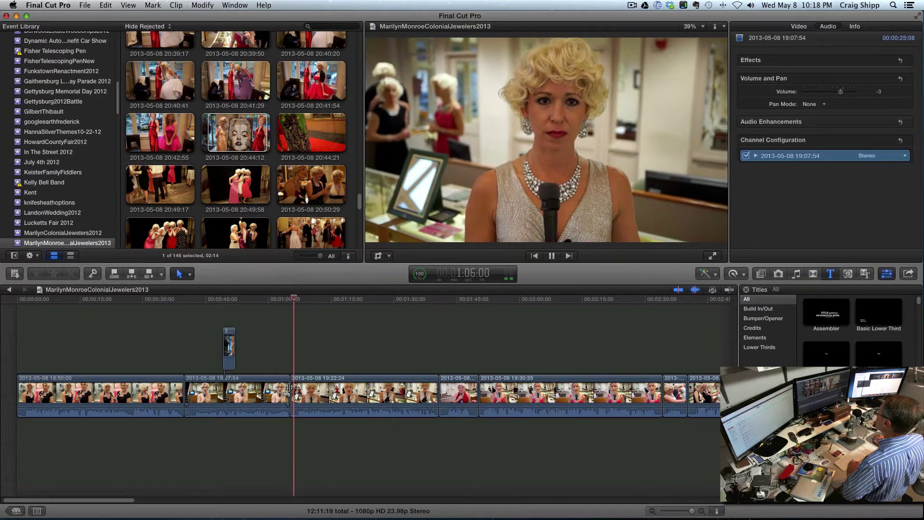
pyautogui.moveTo(288, 389); pyautogui.dragTo(291, 389)
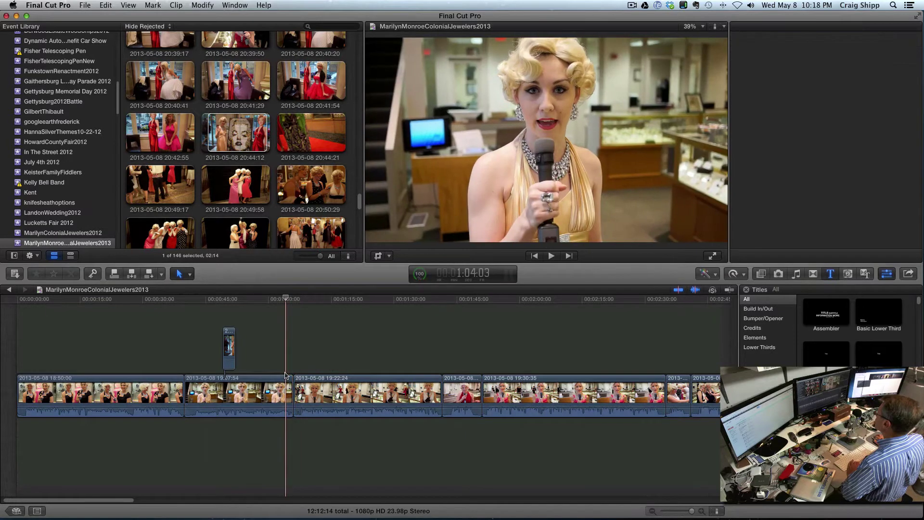
pyautogui.press('space')
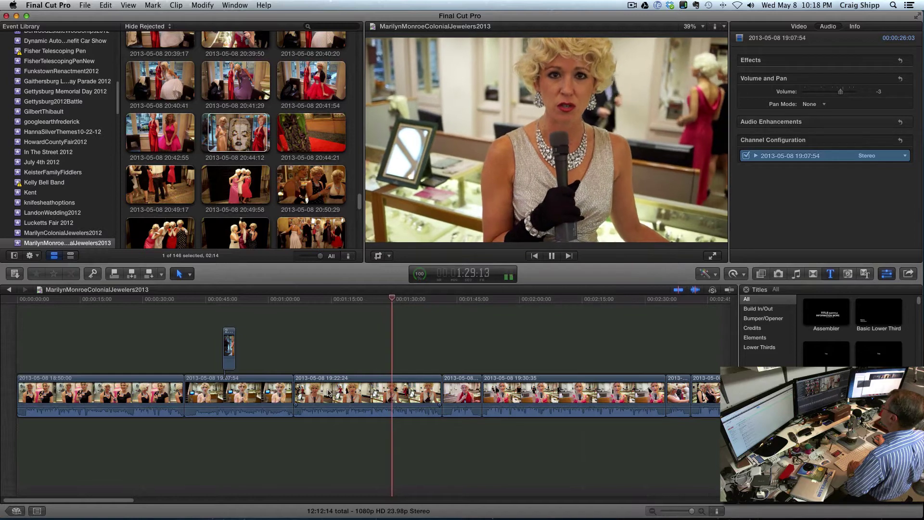
pyautogui.press('space')
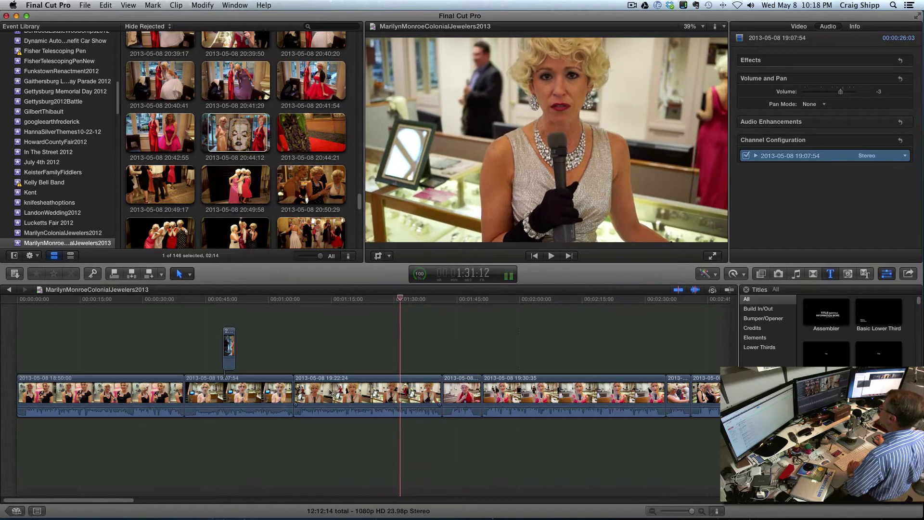
pyautogui.click(330, 392)
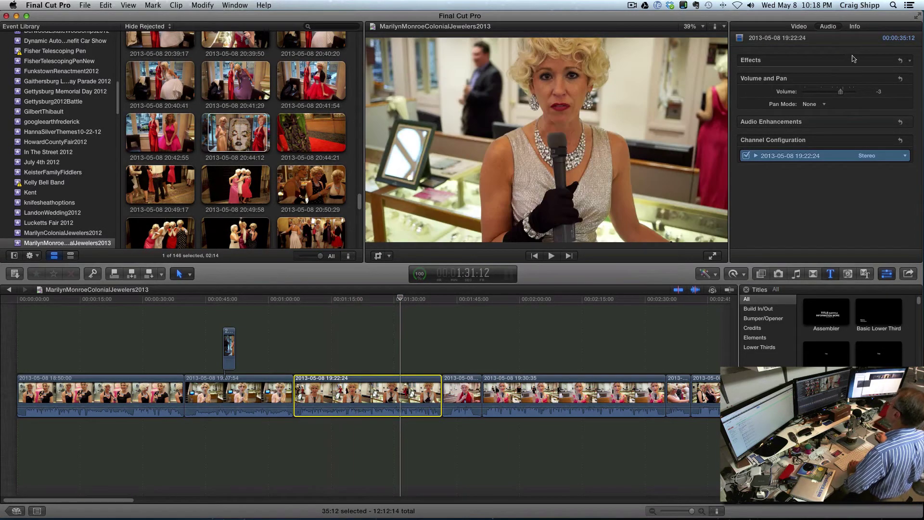
pyautogui.click(829, 27)
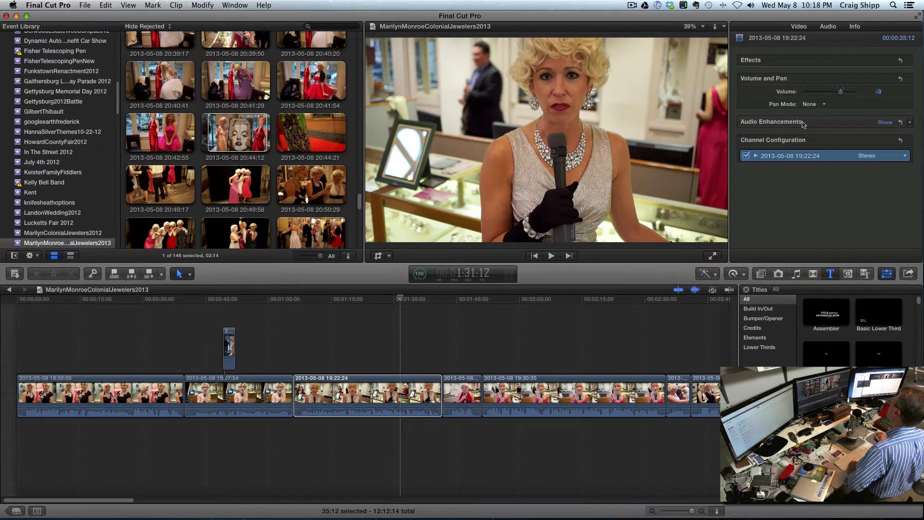
pyautogui.click(911, 124)
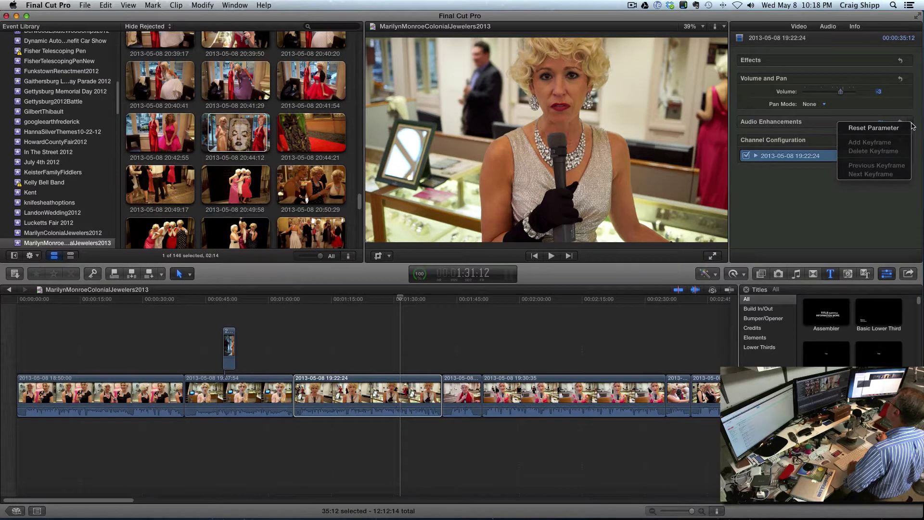
pyautogui.click(826, 127)
pyautogui.click(883, 122)
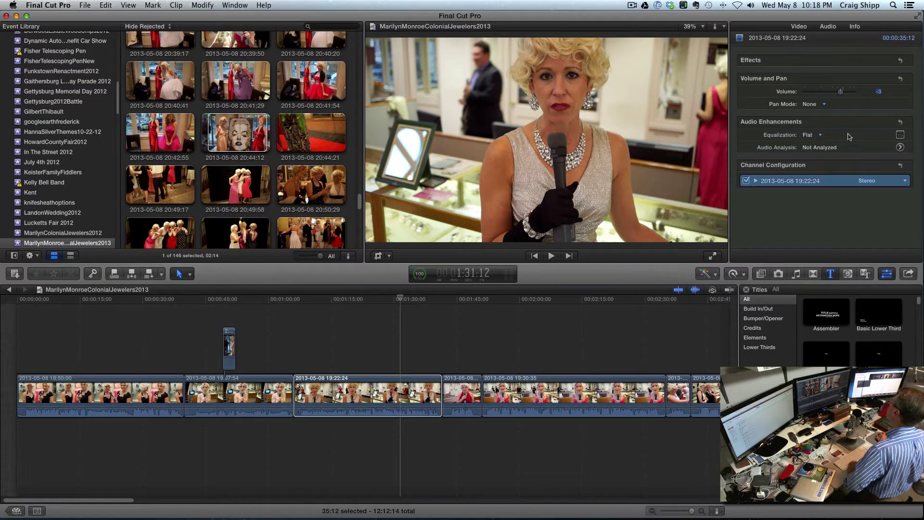
pyautogui.click(820, 136)
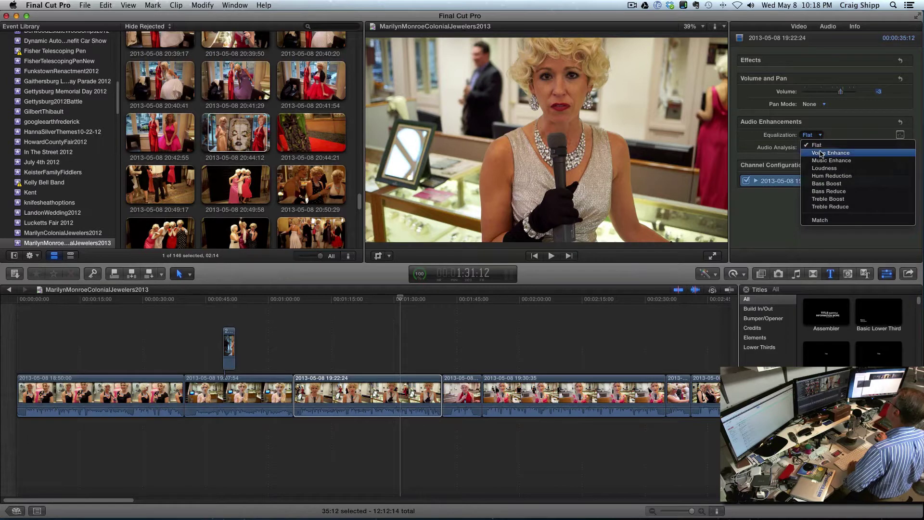
pyautogui.click(820, 153)
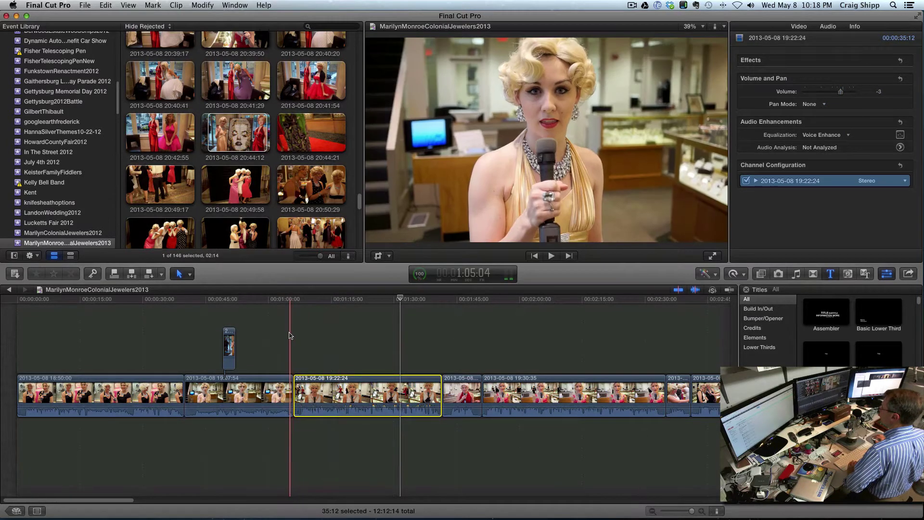
# - Play back the cut into the 19:22:24 interview and lower that clip's volume to -10 dB
pyautogui.click(290, 335)
pyautogui.press('space')
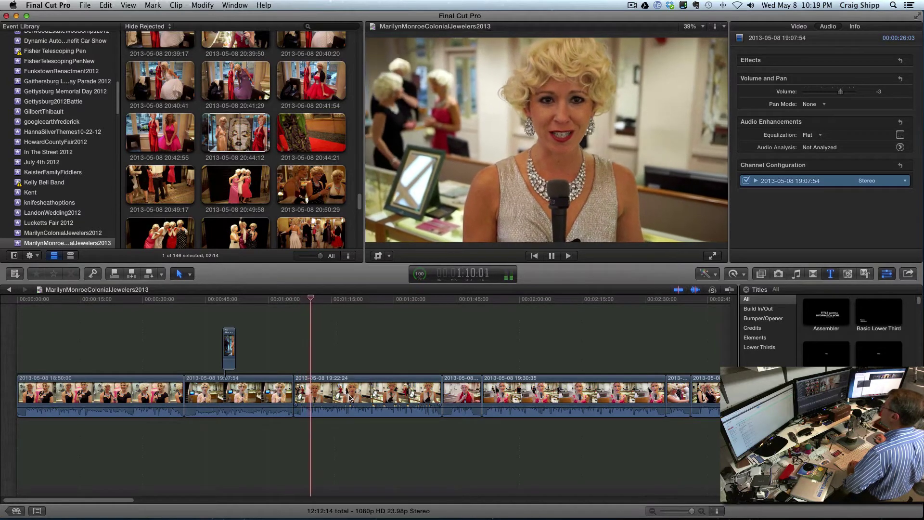
pyautogui.press('space')
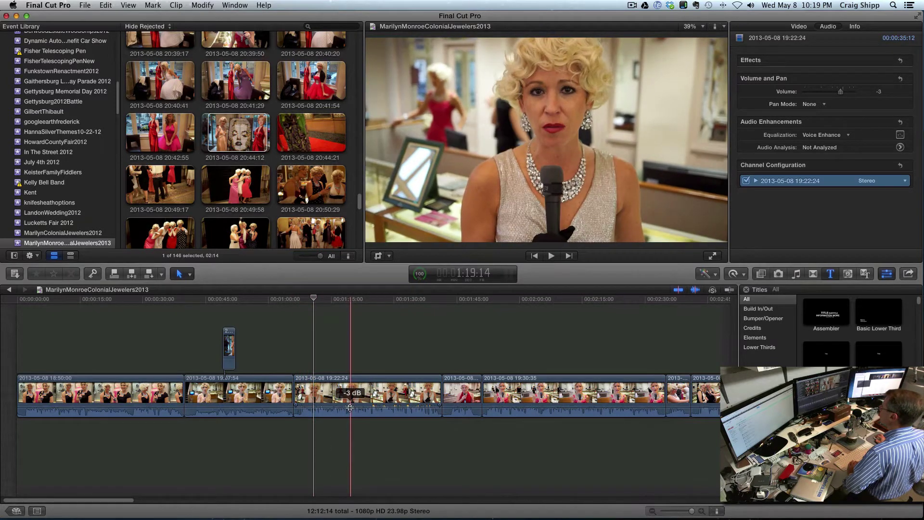
pyautogui.moveTo(350, 407); pyautogui.dragTo(349, 409)
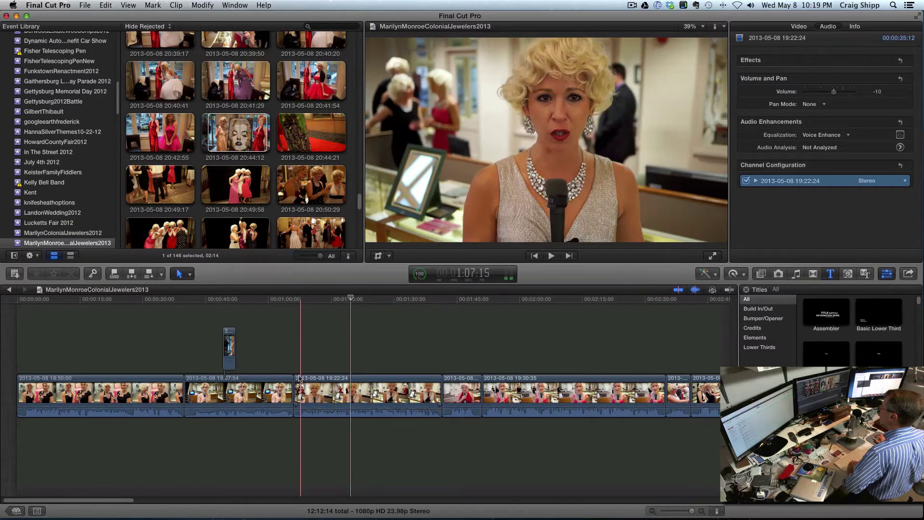
# - Replay the cut, trim the start of the 19:22:24 interview to a duration of 34:03 and set its volume to -8 dB
pyautogui.click(292, 365)
pyautogui.press('space')
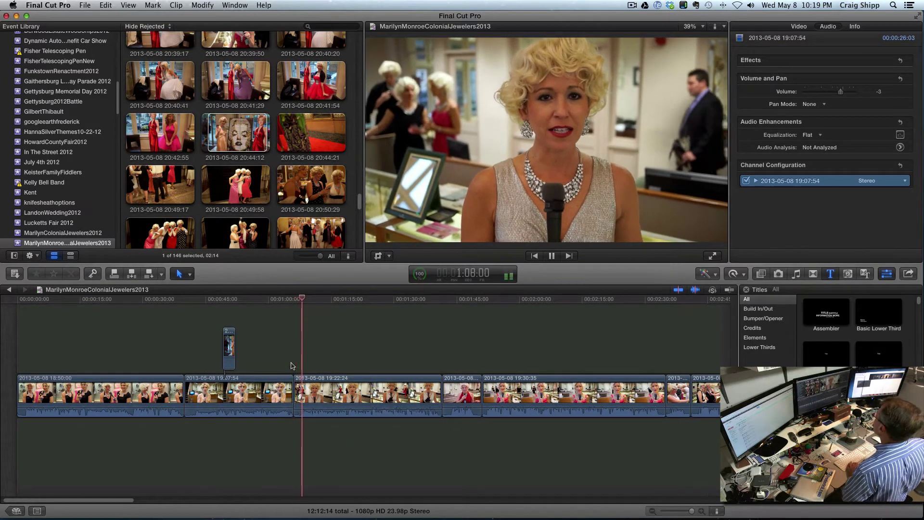
pyautogui.click(317, 387)
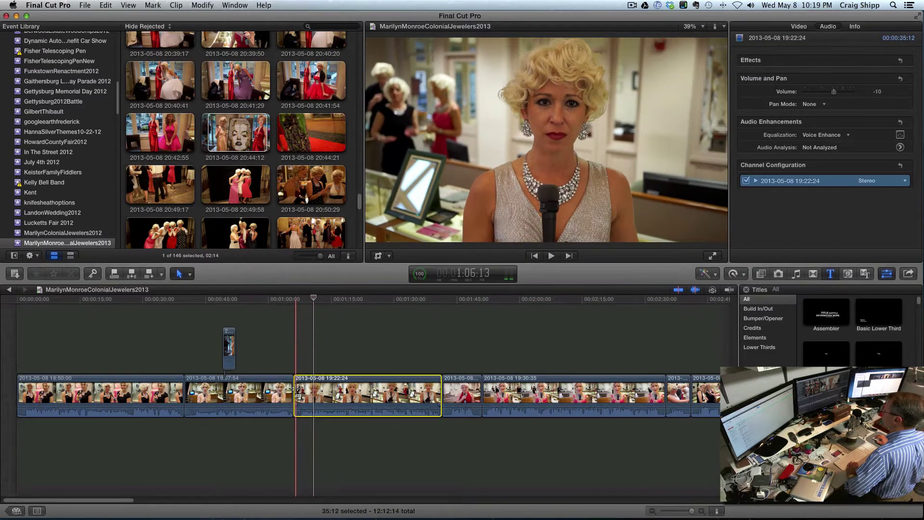
pyautogui.moveTo(297, 390); pyautogui.dragTo(322, 408)
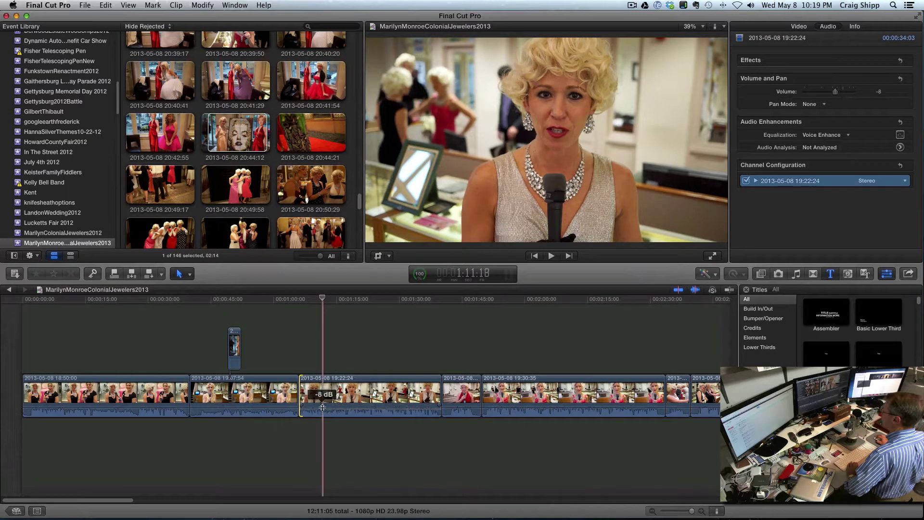
# - Review the 19:22:24 interview, trim its end to a duration of 33:06, and play across the cut
pyautogui.click(297, 367)
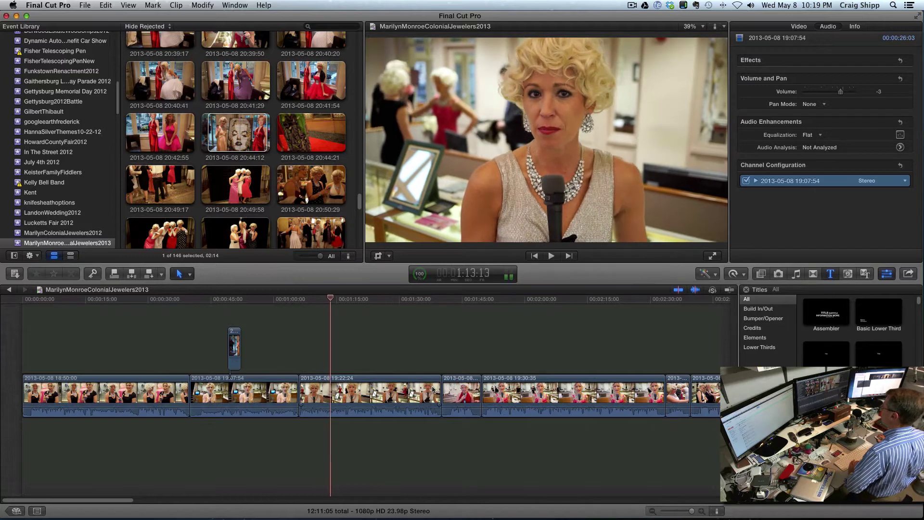
pyautogui.click(432, 388)
pyautogui.moveTo(439, 387); pyautogui.dragTo(436, 387)
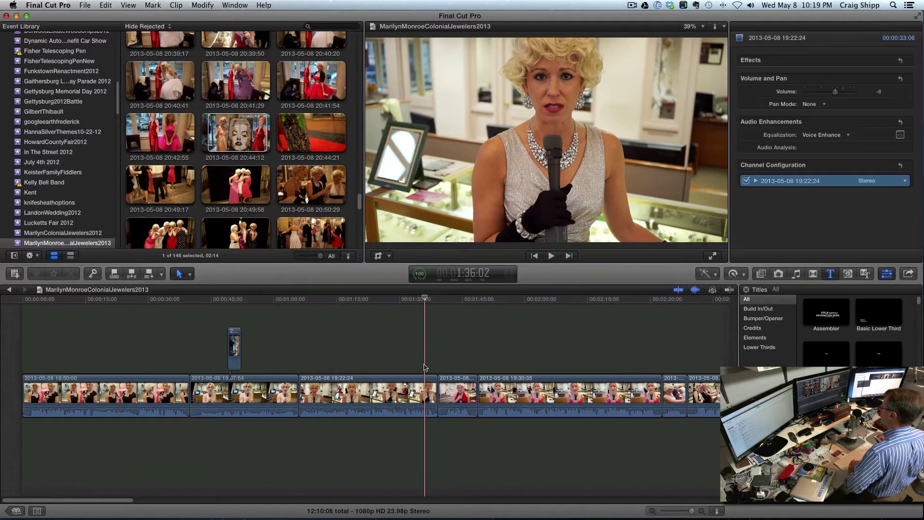
pyautogui.press('space')
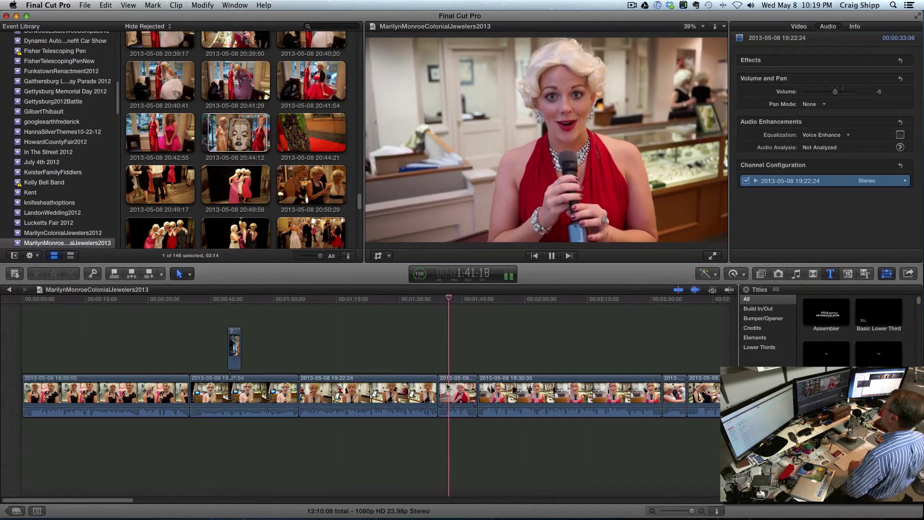
pyautogui.click(406, 361)
pyautogui.press('space')
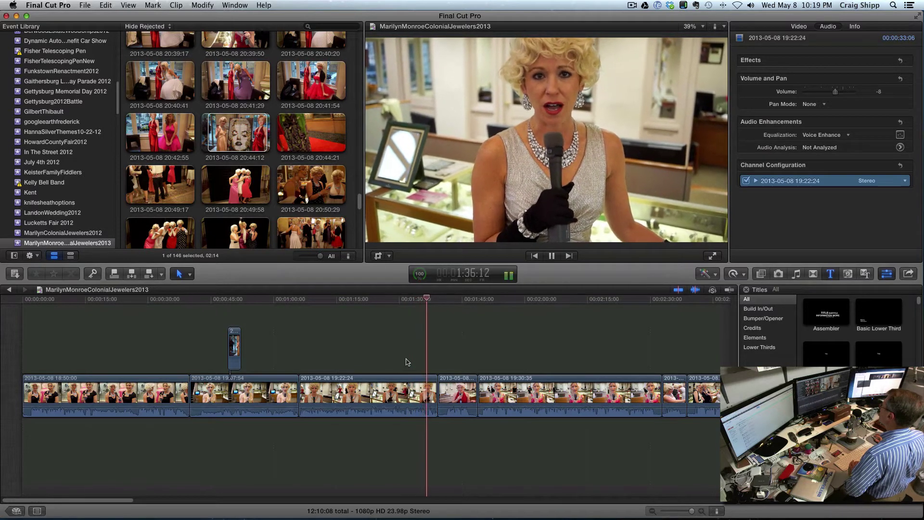
pyautogui.press('space')
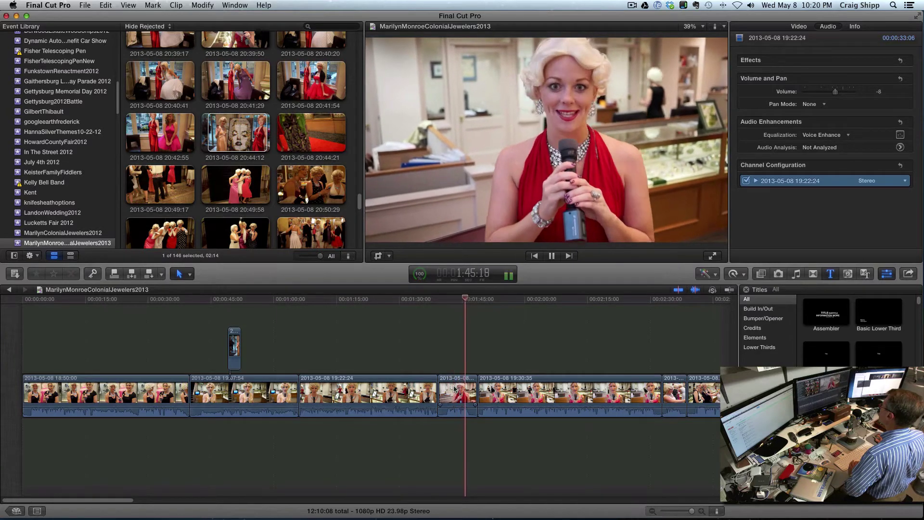
pyautogui.press('space')
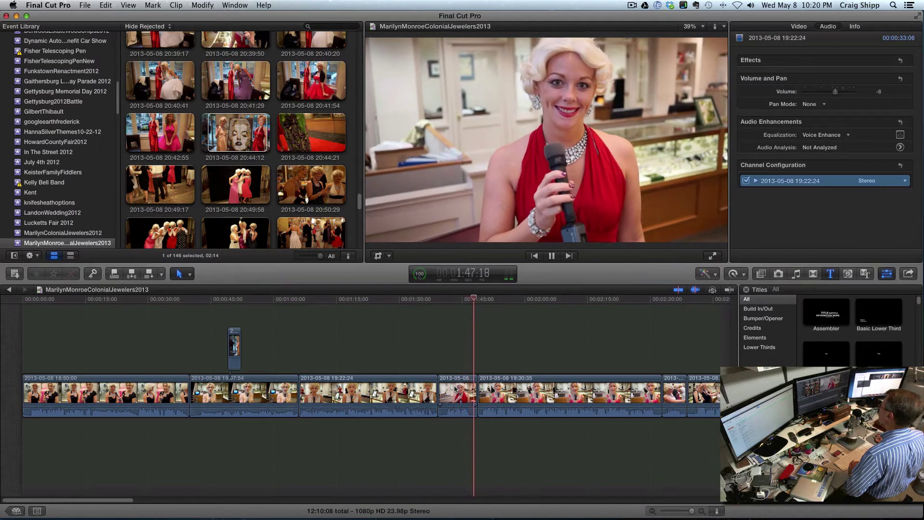
pyautogui.click(455, 389)
pyautogui.moveTo(441, 391); pyautogui.dragTo(469, 389)
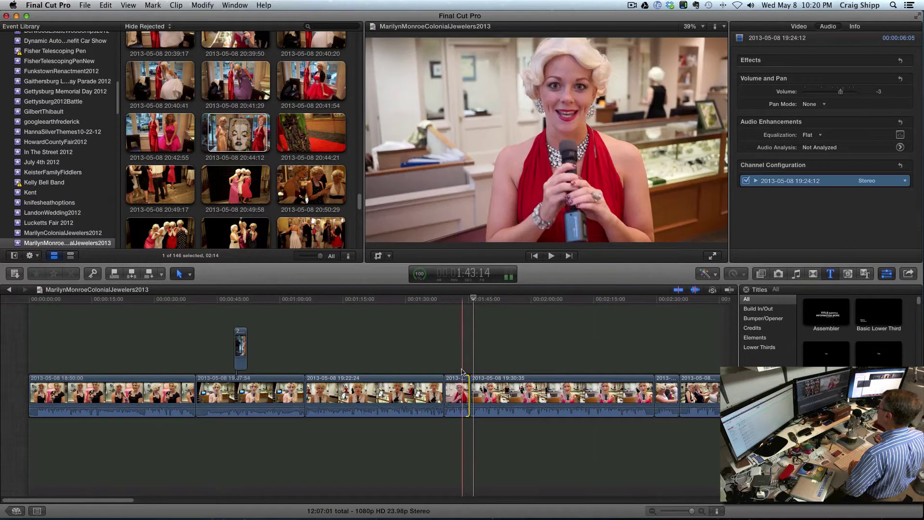
pyautogui.click(462, 368)
pyautogui.press('space')
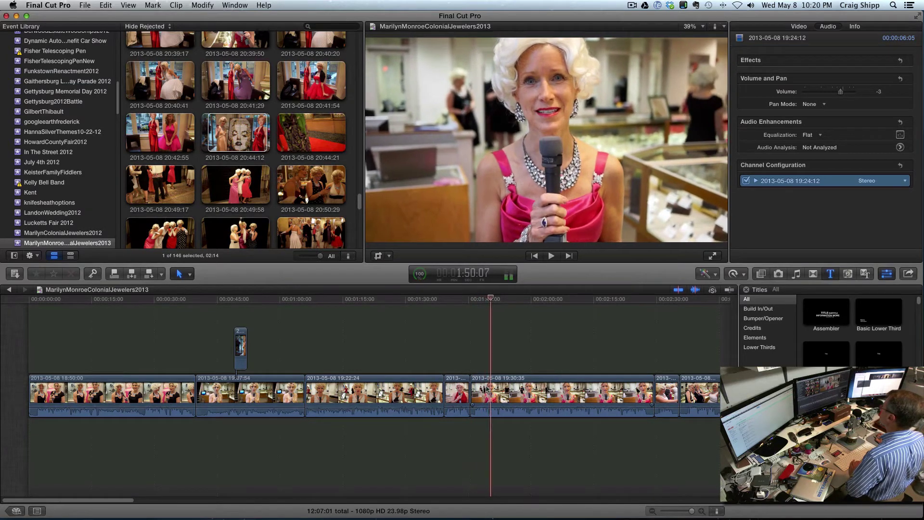
pyautogui.click(487, 388)
pyautogui.moveTo(476, 392); pyautogui.dragTo(479, 393)
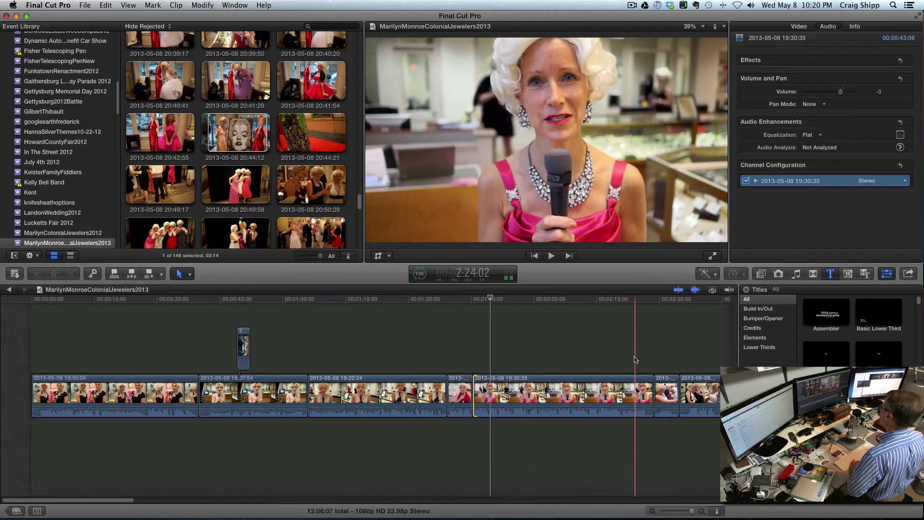
# - Review the closing seconds of the 19:30:35 interview and trim its end to a duration of 41:13
pyautogui.click(634, 358)
pyautogui.press('space')
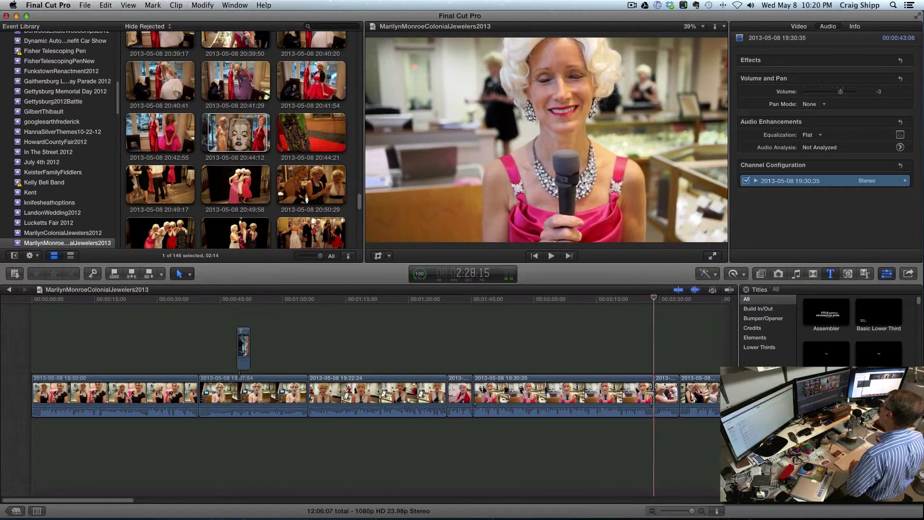
pyautogui.moveTo(652, 386); pyautogui.dragTo(644, 385)
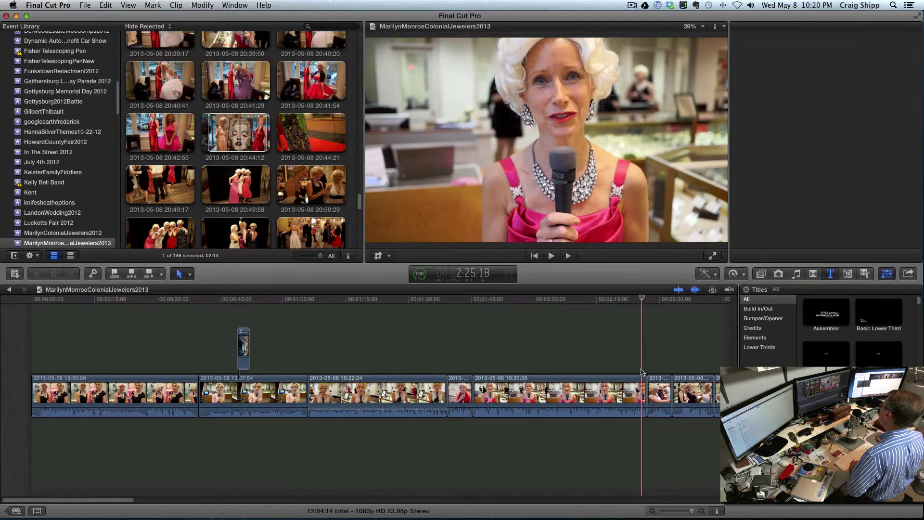
pyautogui.press('space')
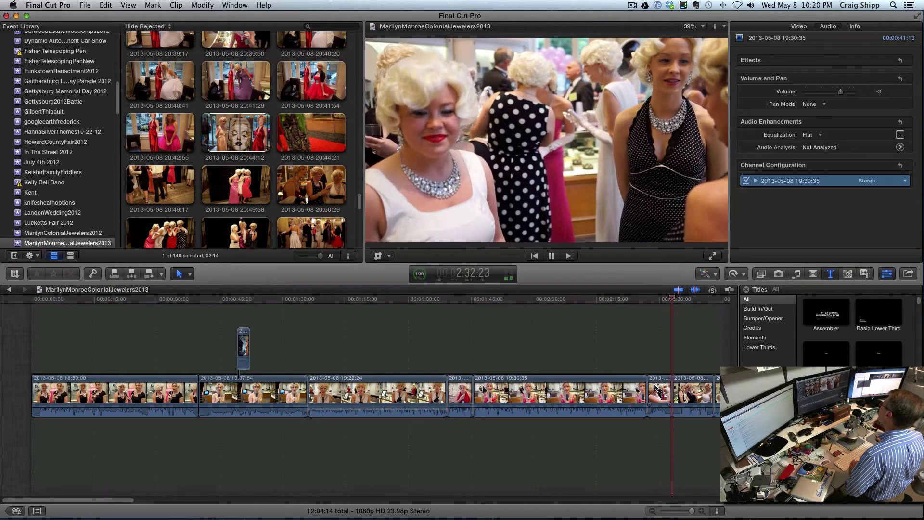
pyautogui.click(657, 386)
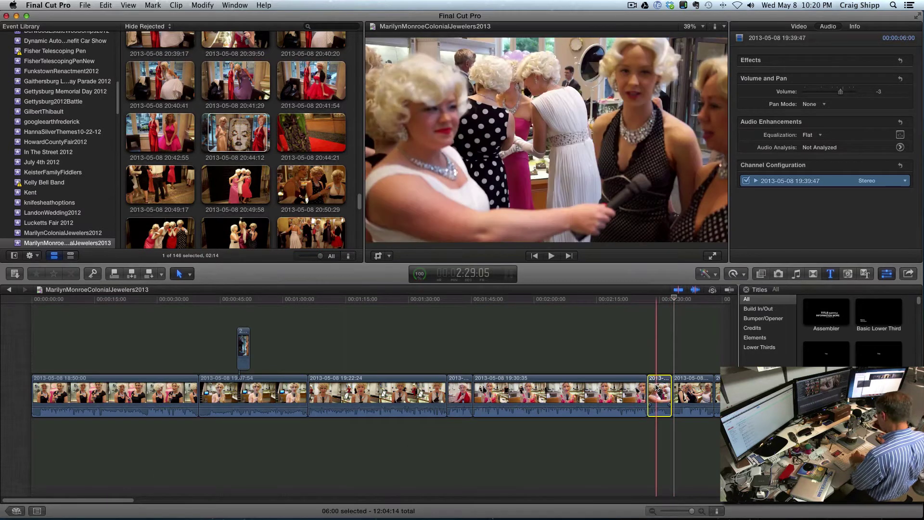
pyautogui.press('Delete')
pyautogui.press('space')
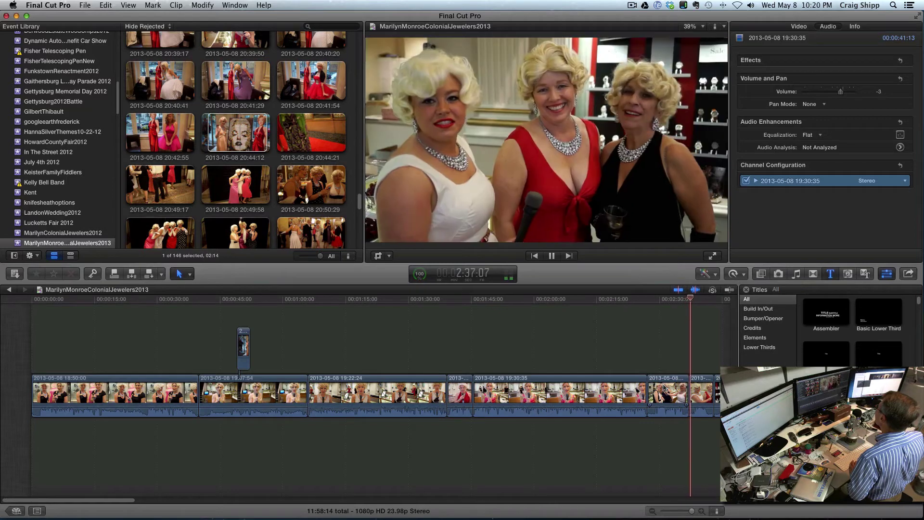
pyautogui.press('space')
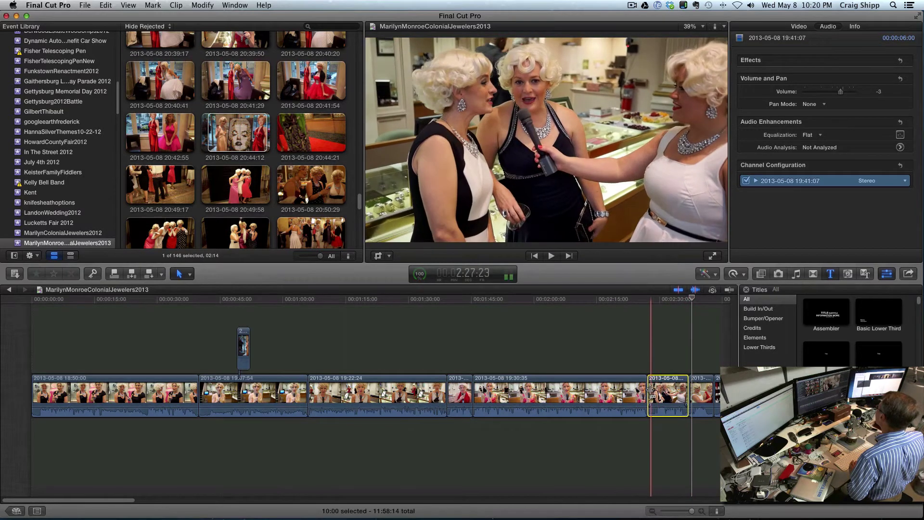
pyautogui.moveTo(648, 390); pyautogui.dragTo(680, 389)
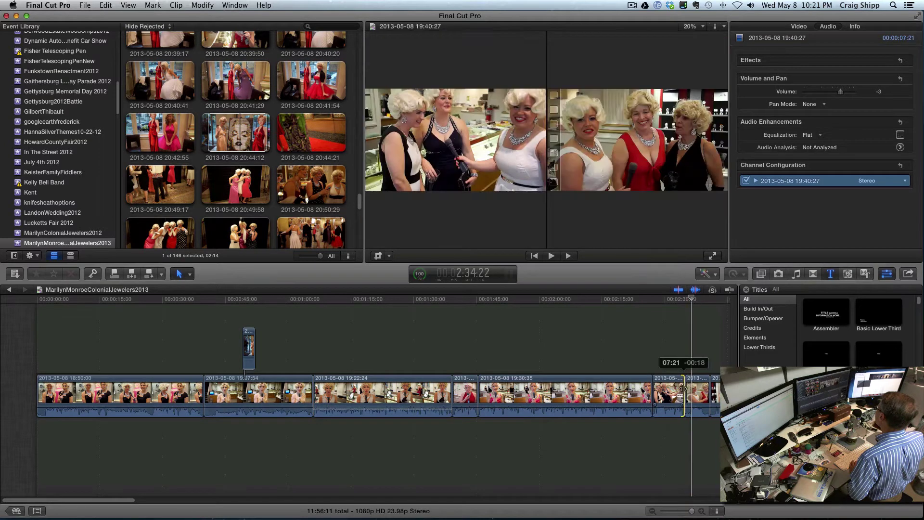
pyautogui.click(678, 371)
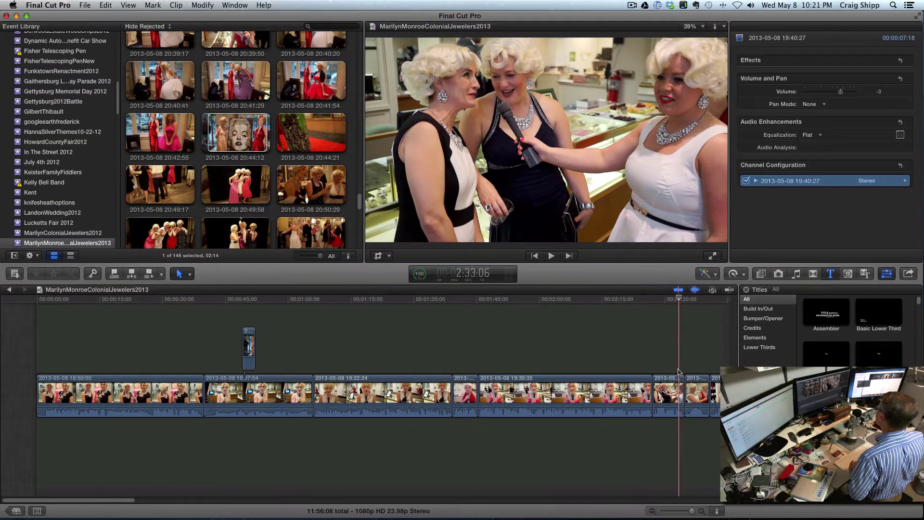
pyautogui.press('space')
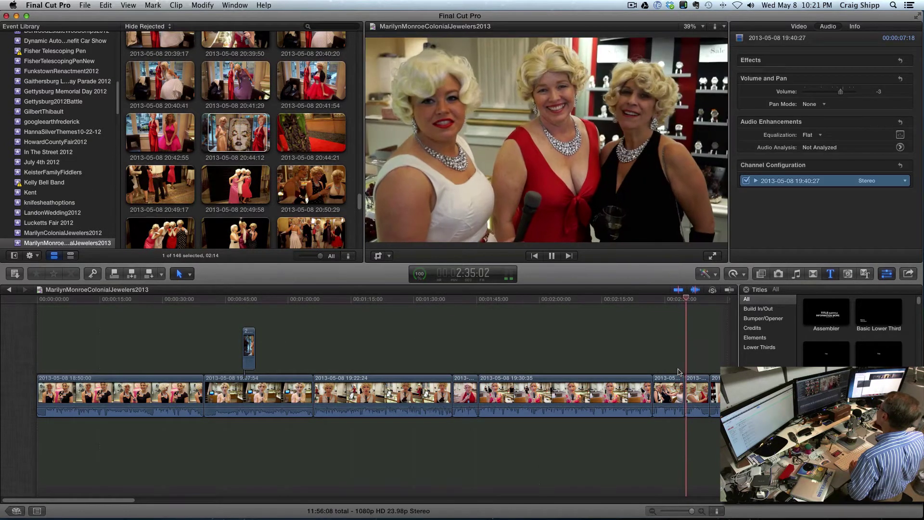
pyautogui.press('space')
pyautogui.click(698, 389)
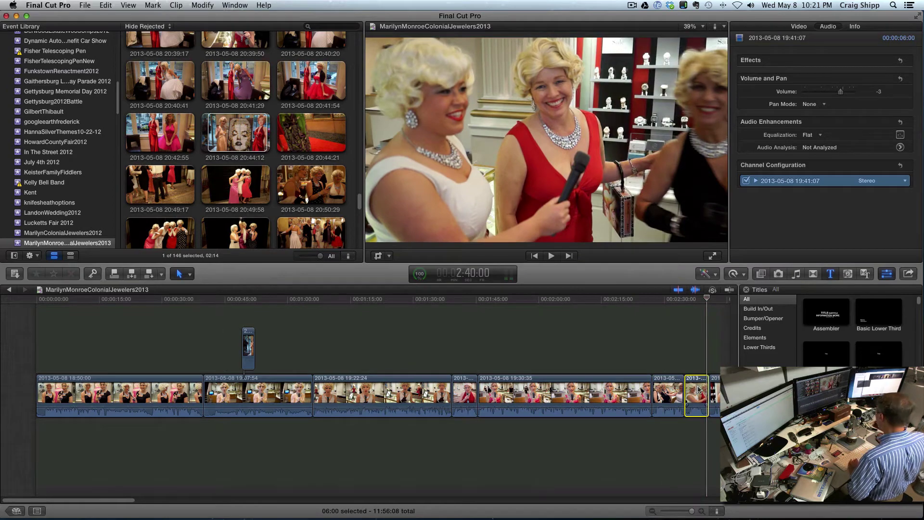
pyautogui.click(683, 448)
pyautogui.press('space')
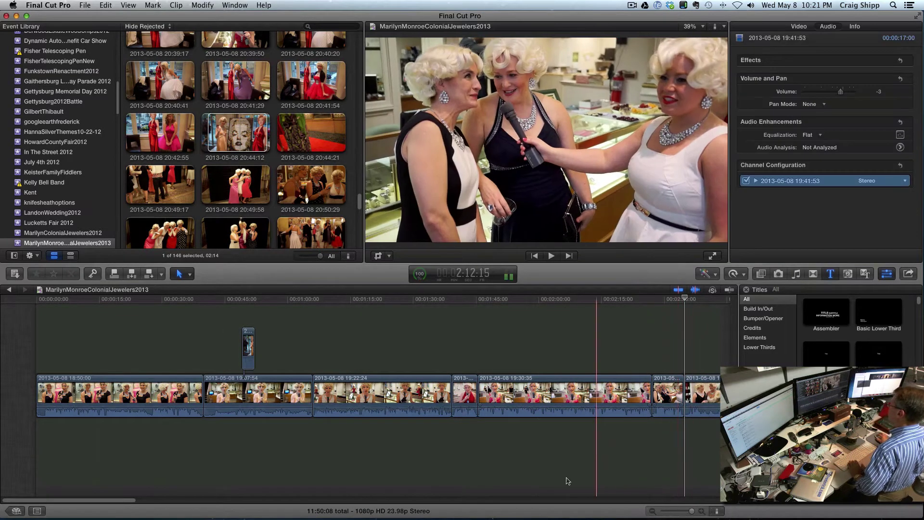
pyautogui.moveTo(122, 503); pyautogui.dragTo(167, 503)
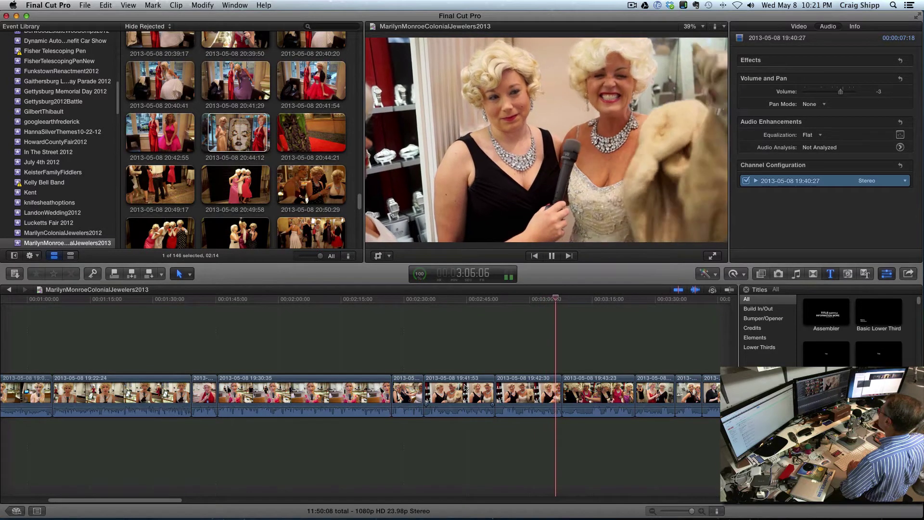
pyautogui.press('space')
pyautogui.click(465, 386)
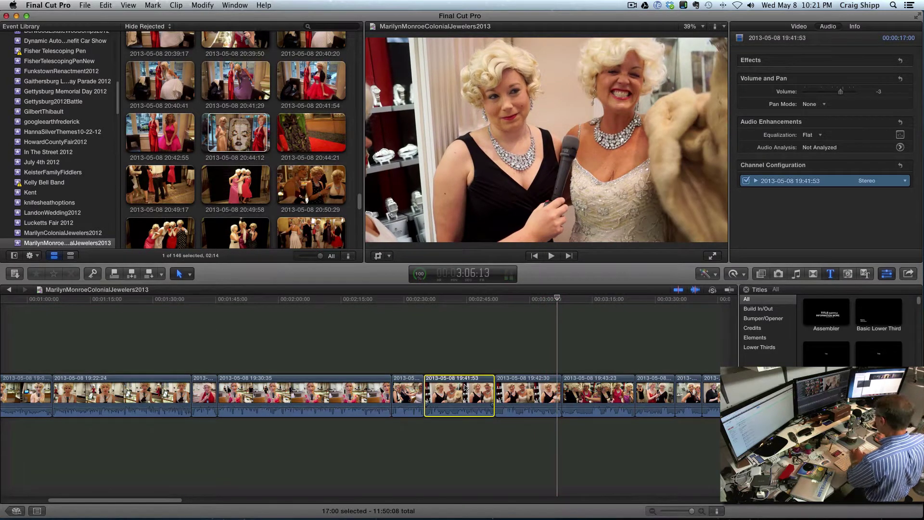
pyautogui.press('Delete')
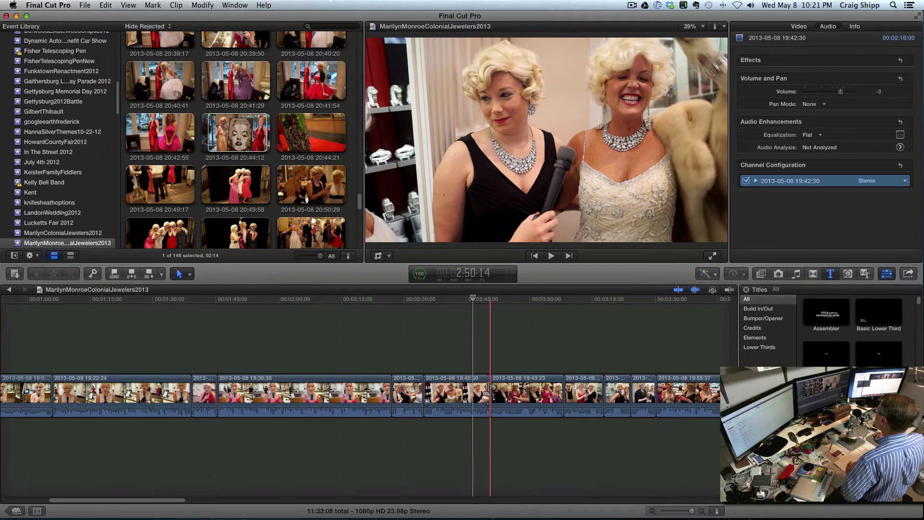
# - Trim the end of the 19:42:30 clip to a duration of 11:16 and the end of the 19:43:23 clip to 17:04
pyautogui.moveTo(487, 386); pyautogui.dragTo(472, 387)
pyautogui.click(461, 364)
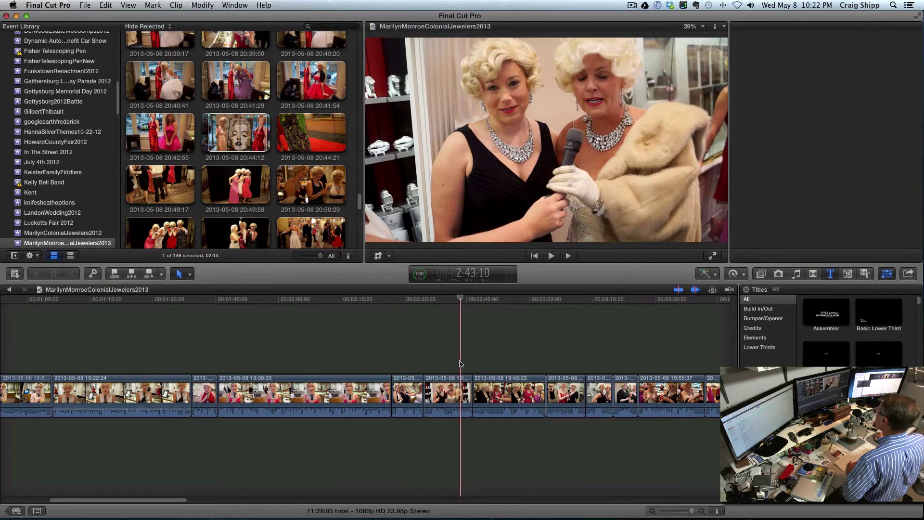
pyautogui.press('space')
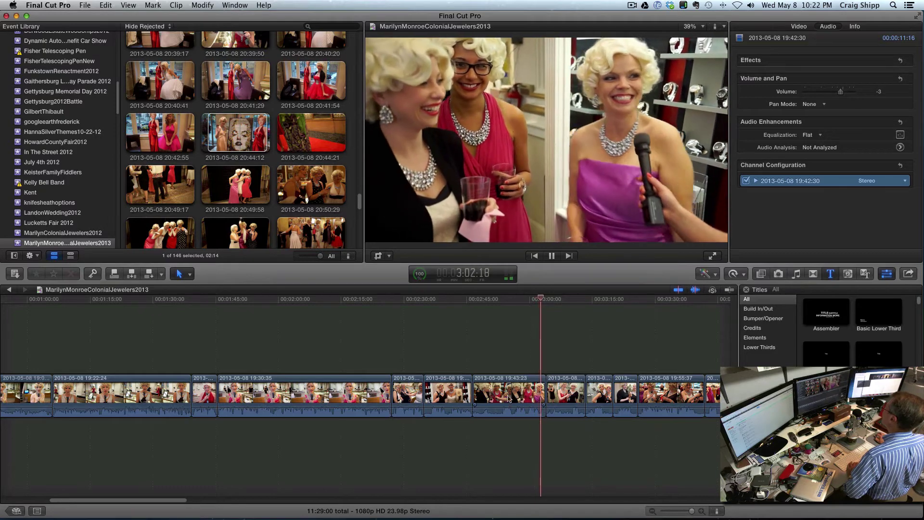
pyautogui.press('space')
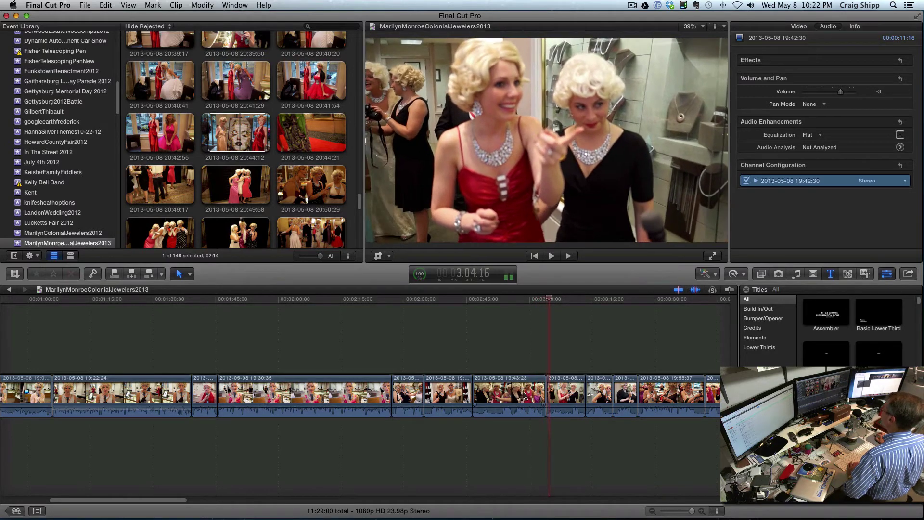
pyautogui.click(525, 395)
pyautogui.moveTo(542, 390); pyautogui.dragTo(540, 390)
pyautogui.press('space')
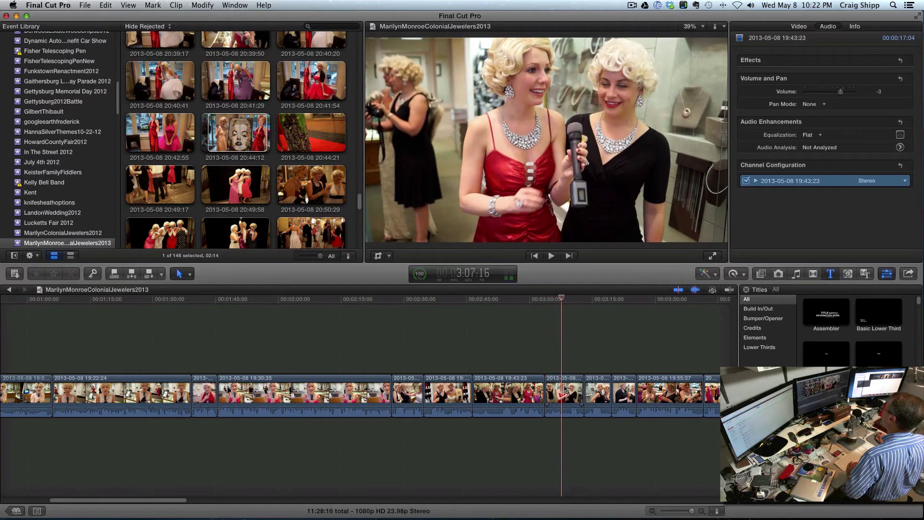
pyautogui.click(565, 388)
pyautogui.moveTo(549, 395); pyautogui.dragTo(551, 372)
pyautogui.click(551, 372)
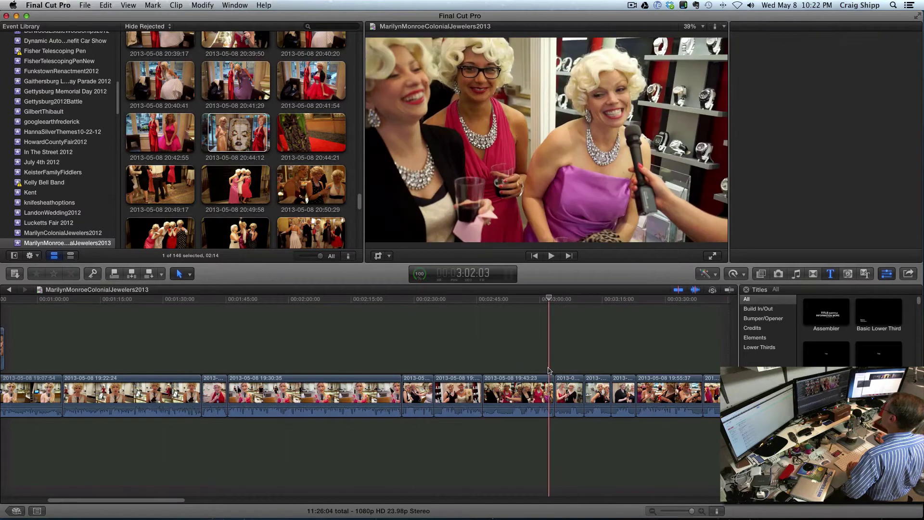
# - Play on and trim the start of the 19:45:04 clip to a duration of 4:07 and the 19:45:42 clip to 4:02
pyautogui.press('space')
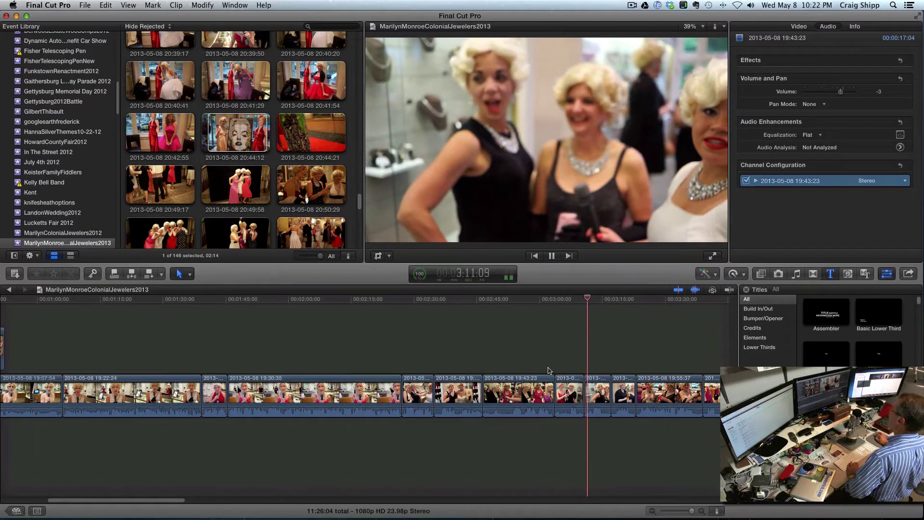
pyautogui.press('space')
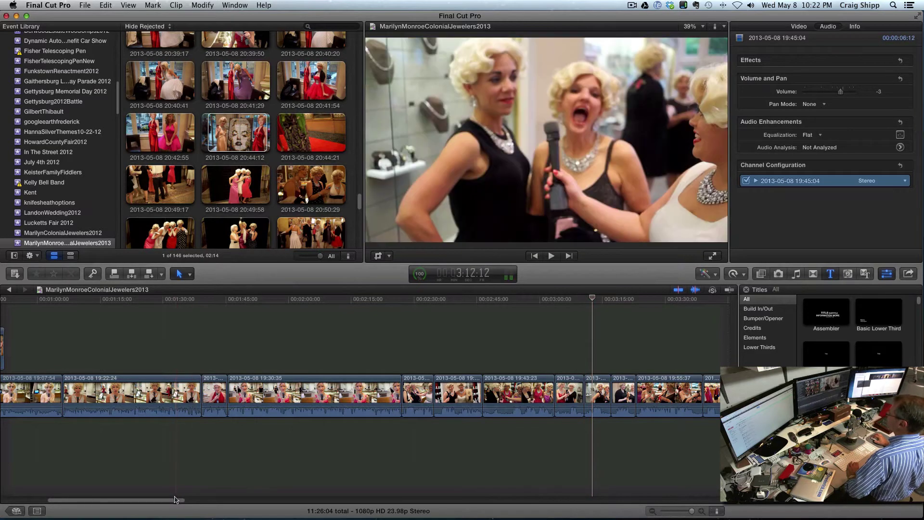
pyautogui.moveTo(174, 502); pyautogui.dragTo(229, 504)
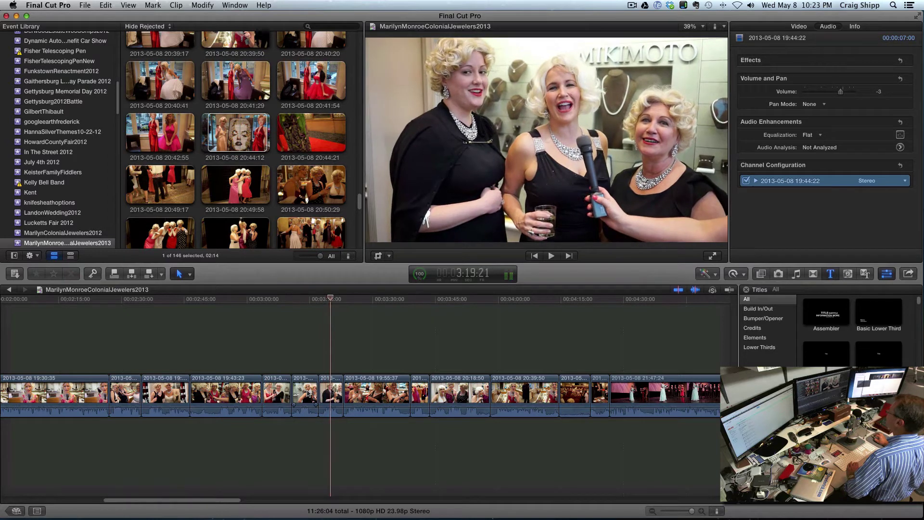
pyautogui.moveTo(293, 390); pyautogui.dragTo(302, 390)
pyautogui.press('space')
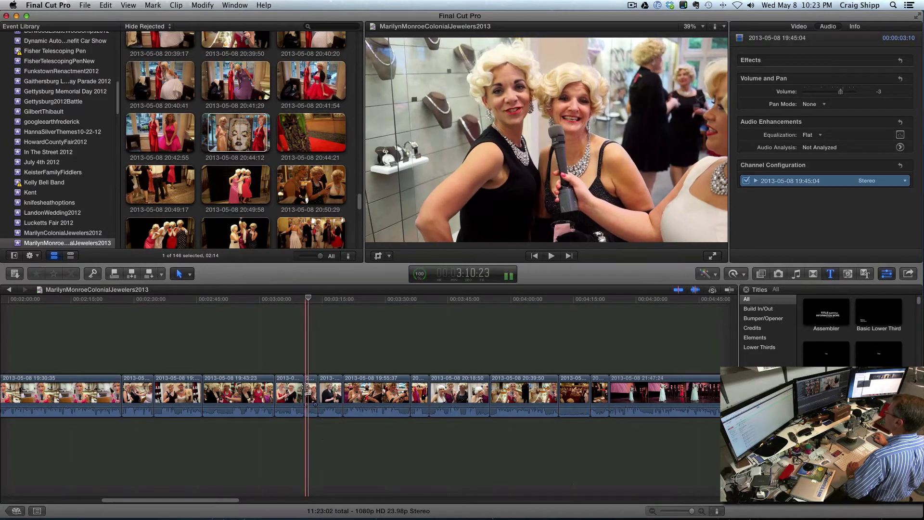
pyautogui.moveTo(307, 386)
pyautogui.mouseDown()
pyautogui.moveTo(290, 387)
pyautogui.moveTo(297, 380)
pyautogui.mouseUp()
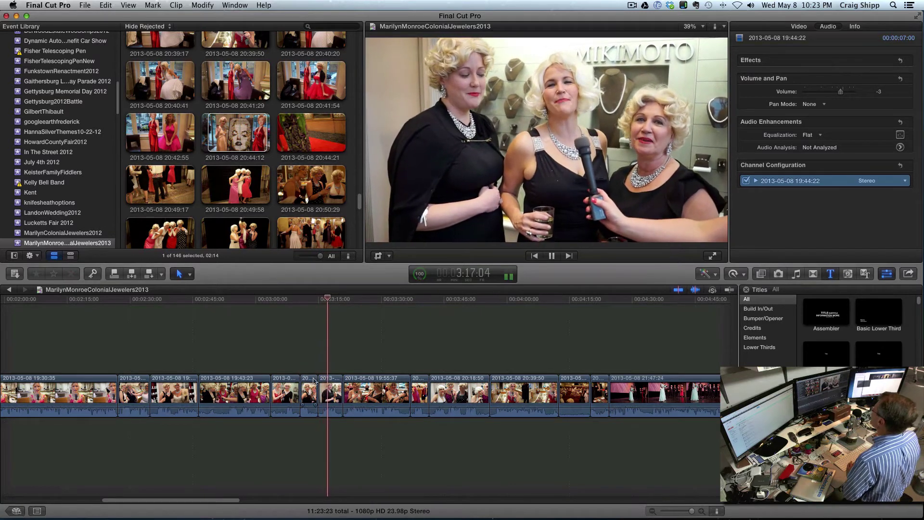
pyautogui.click(324, 390)
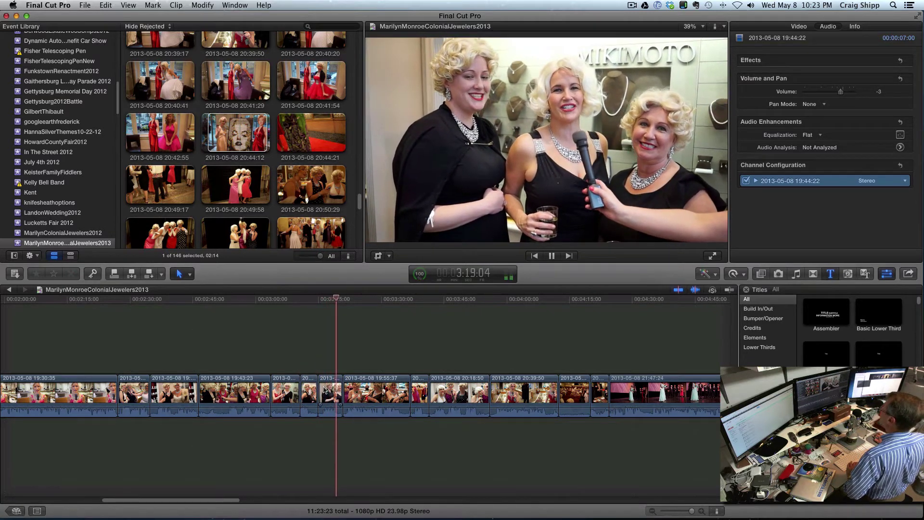
pyautogui.moveTo(321, 391); pyautogui.dragTo(335, 385)
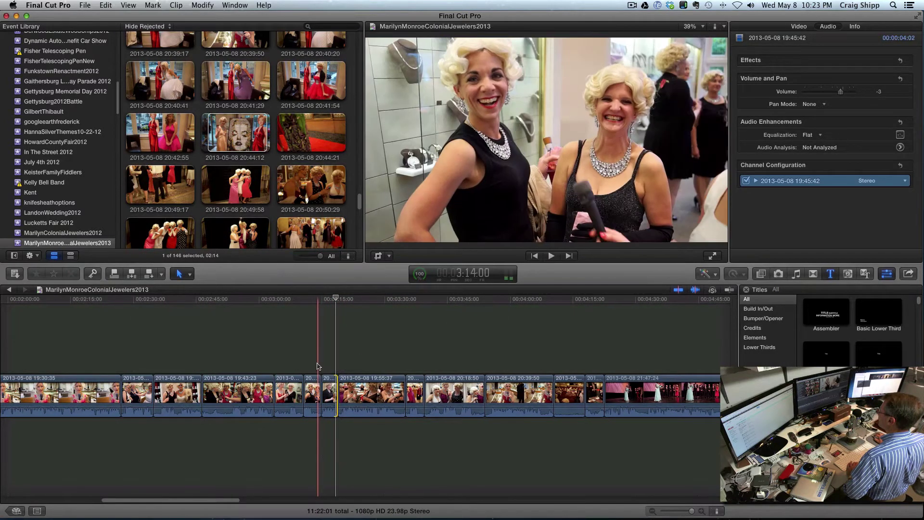
pyautogui.press('space')
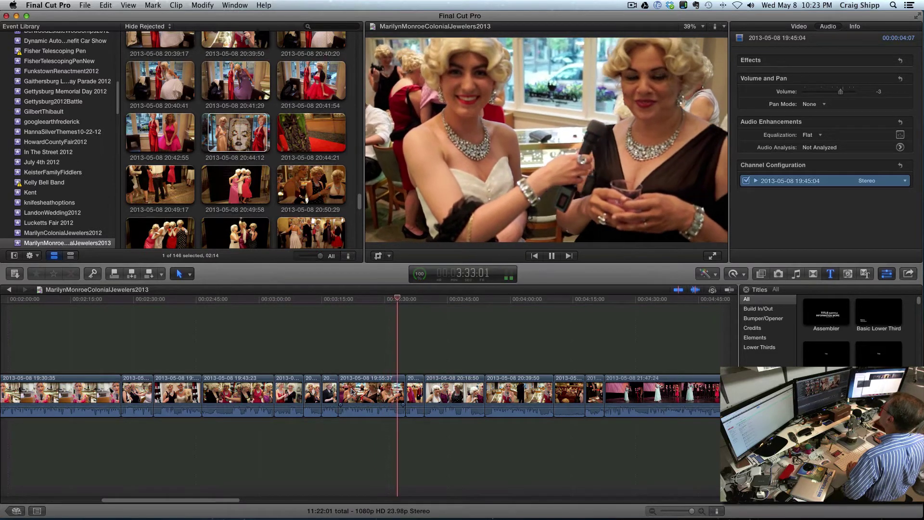
pyautogui.press('space')
pyautogui.click(352, 392)
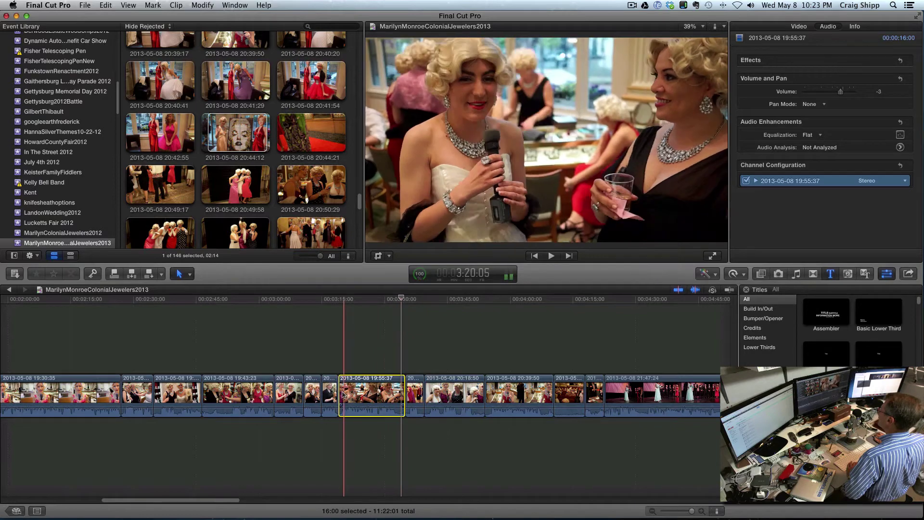
pyautogui.moveTo(339, 394); pyautogui.dragTo(340, 394)
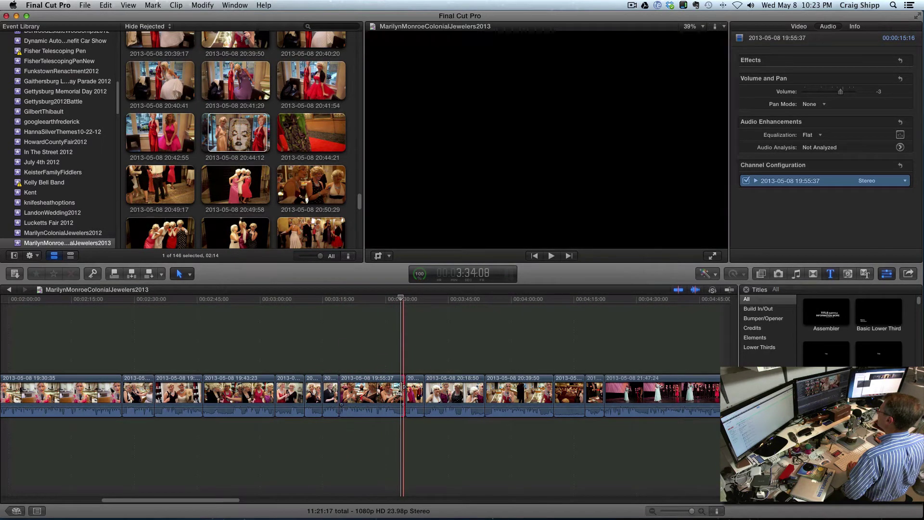
pyautogui.moveTo(398, 391); pyautogui.dragTo(395, 390)
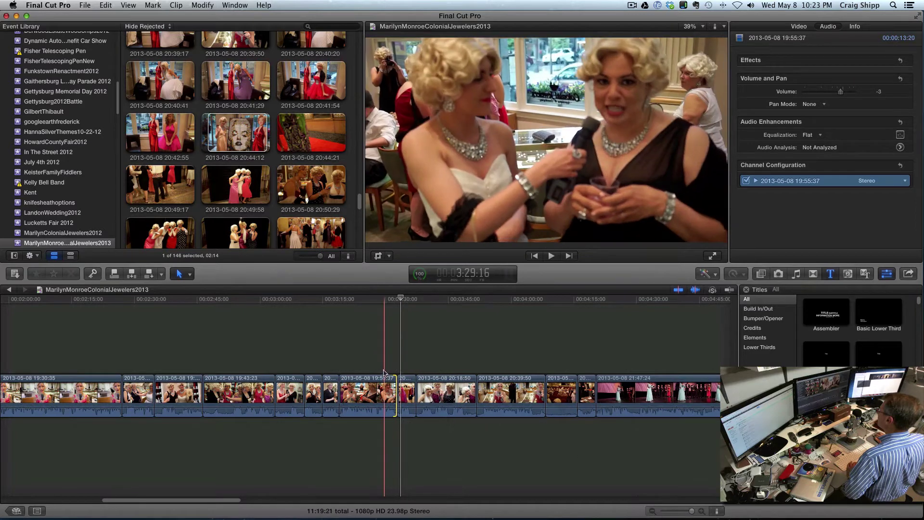
pyautogui.press('space')
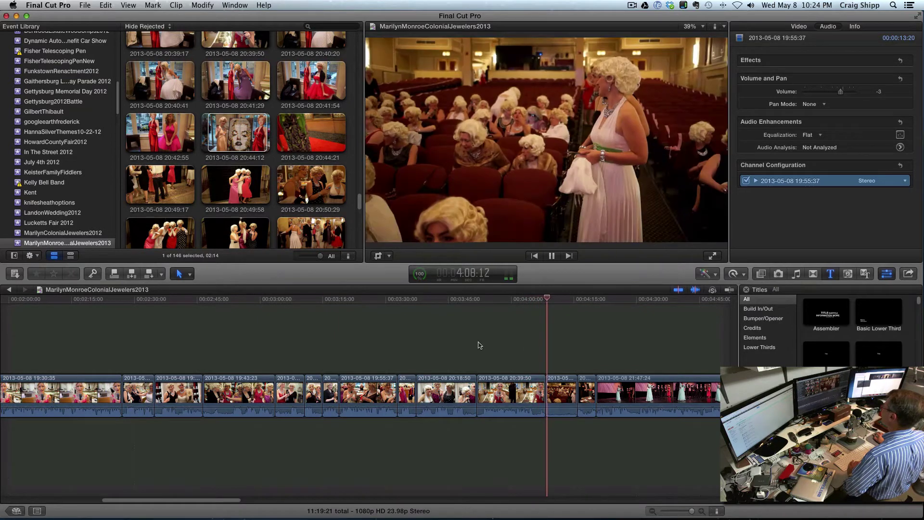
pyautogui.press('space')
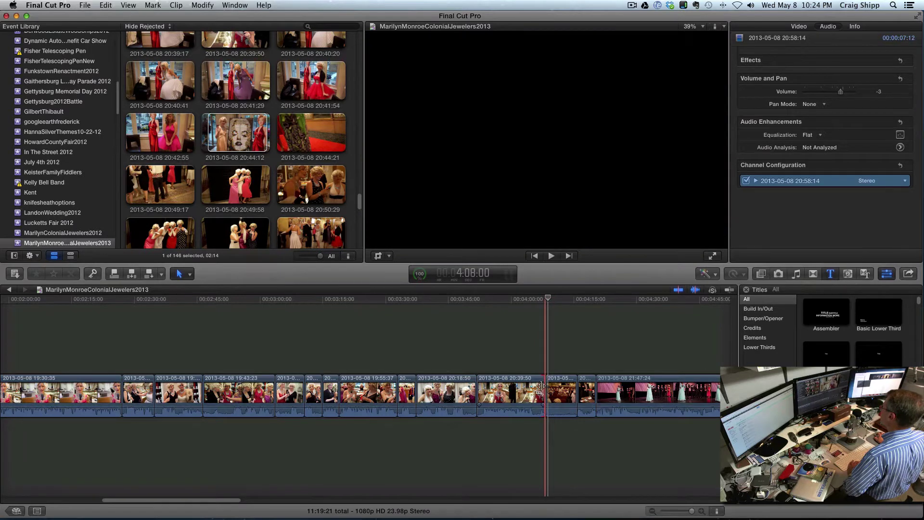
pyautogui.moveTo(541, 385); pyautogui.dragTo(534, 384)
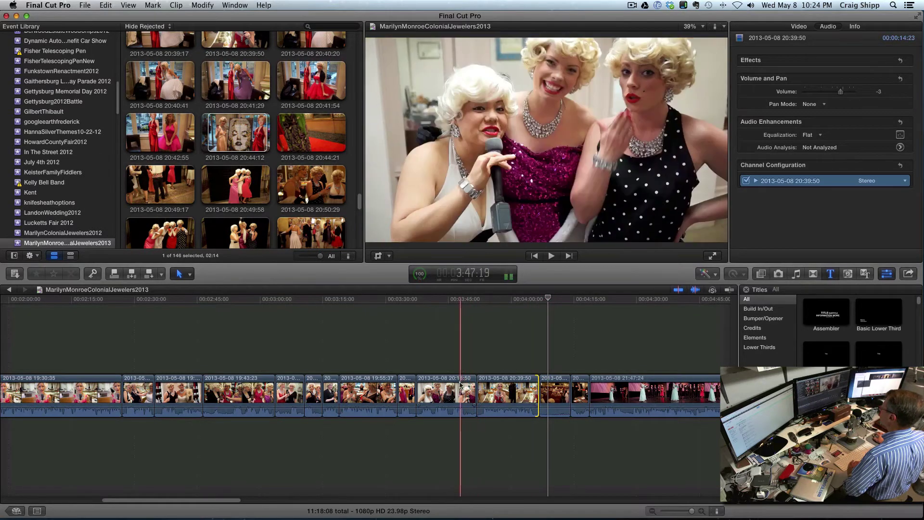
# - Combine the adjacent 20:18:50 and 20:39:50 clips into a new compound clip with the default name and event
pyautogui.click(461, 385)
pyautogui.click(495, 390)
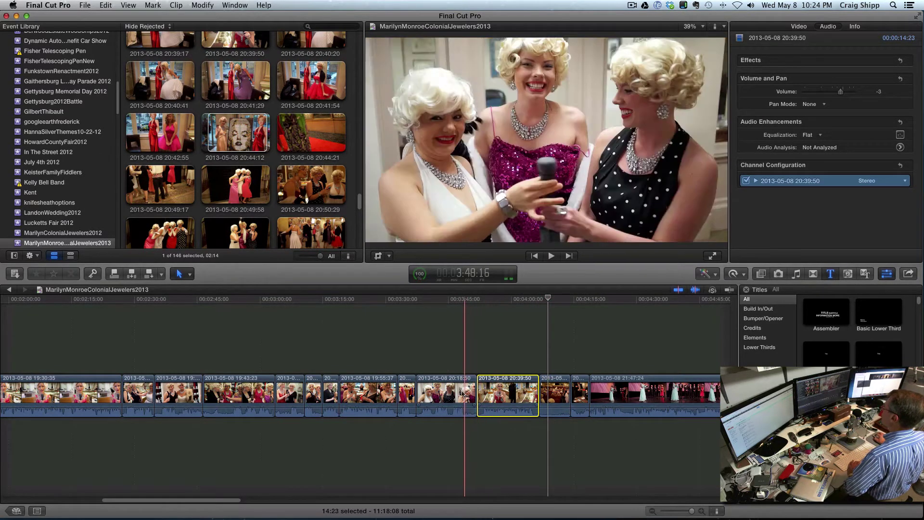
pyautogui.click(462, 392)
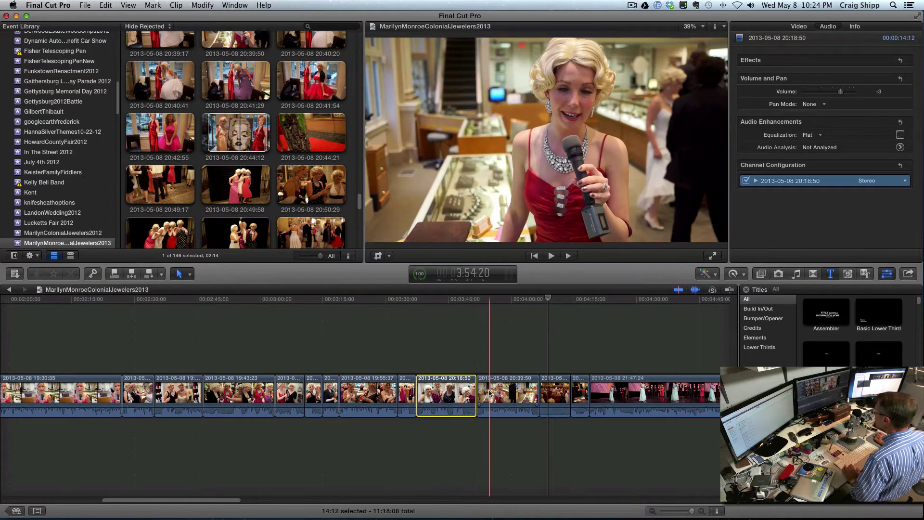
pyautogui.keyDown('super'); pyautogui.click(490, 392); pyautogui.keyUp('super')
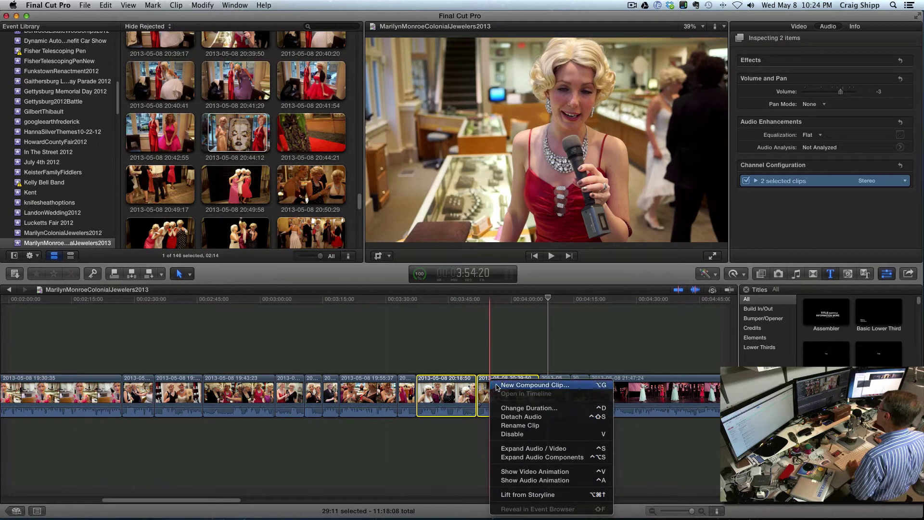
pyautogui.click(497, 387)
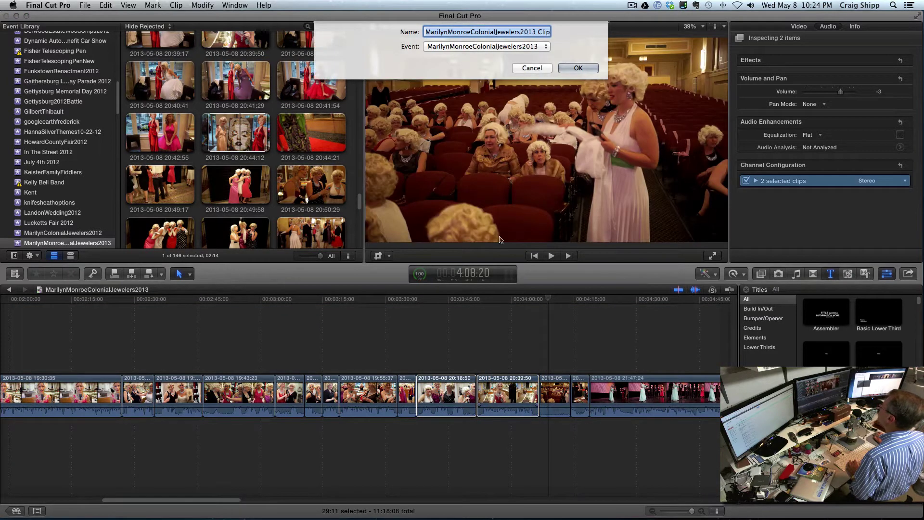
pyautogui.click(575, 69)
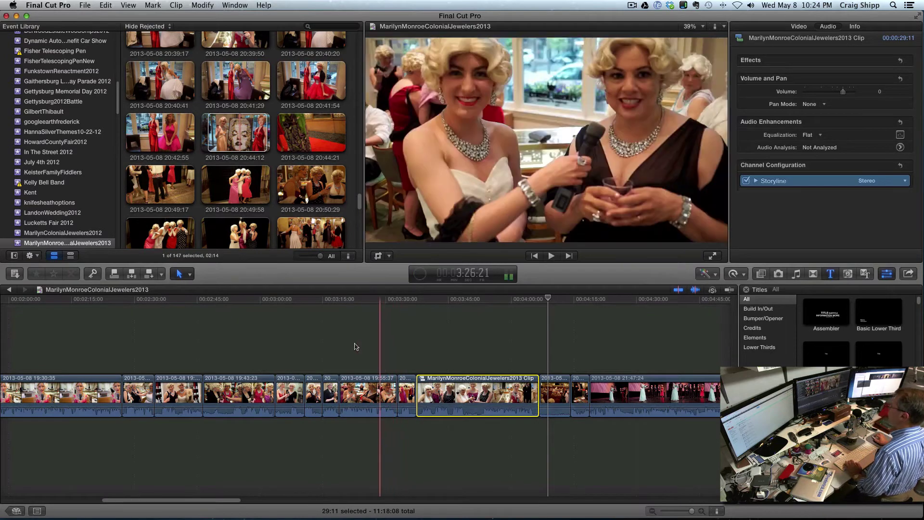
# - Move the new compound clip earlier in the main storyline, between the 19:07:54 and 19:22:24 clips
pyautogui.moveTo(222, 500); pyautogui.dragTo(194, 503)
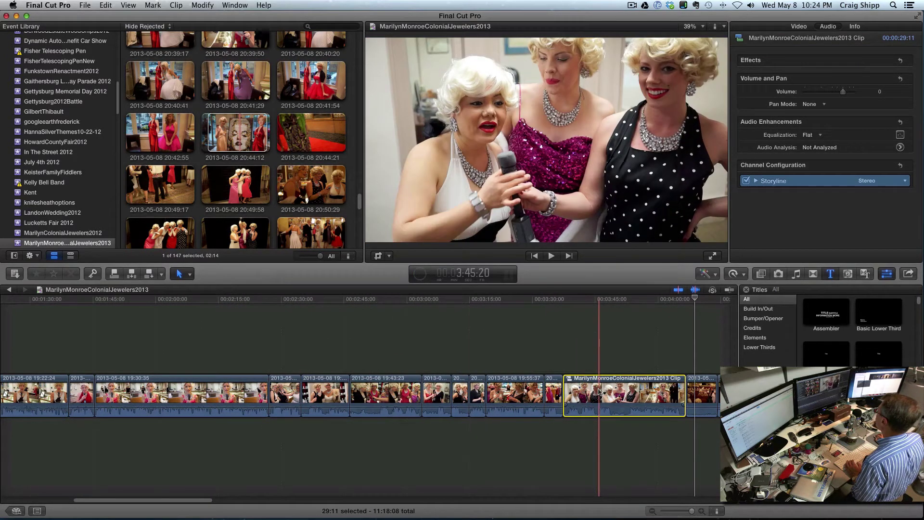
pyautogui.moveTo(595, 379); pyautogui.dragTo(121, 331)
pyautogui.moveTo(175, 503); pyautogui.dragTo(101, 502)
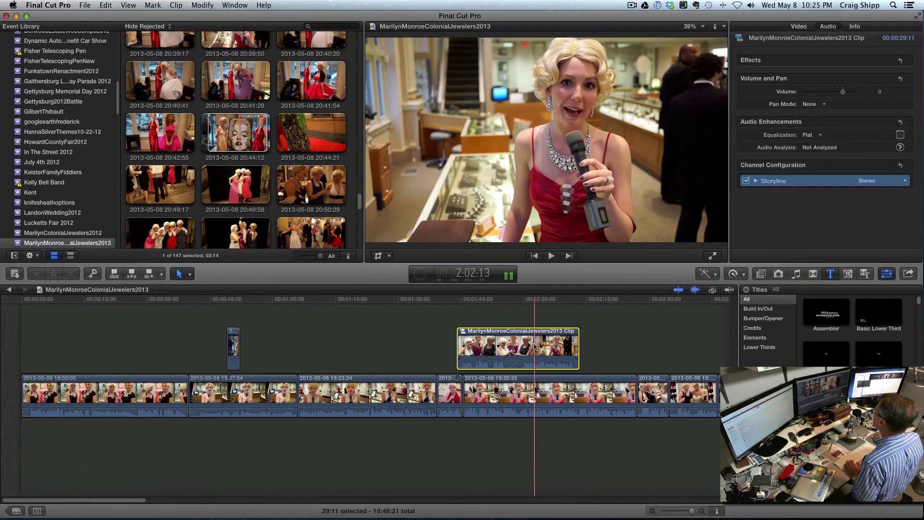
pyautogui.moveTo(488, 346); pyautogui.dragTo(345, 377)
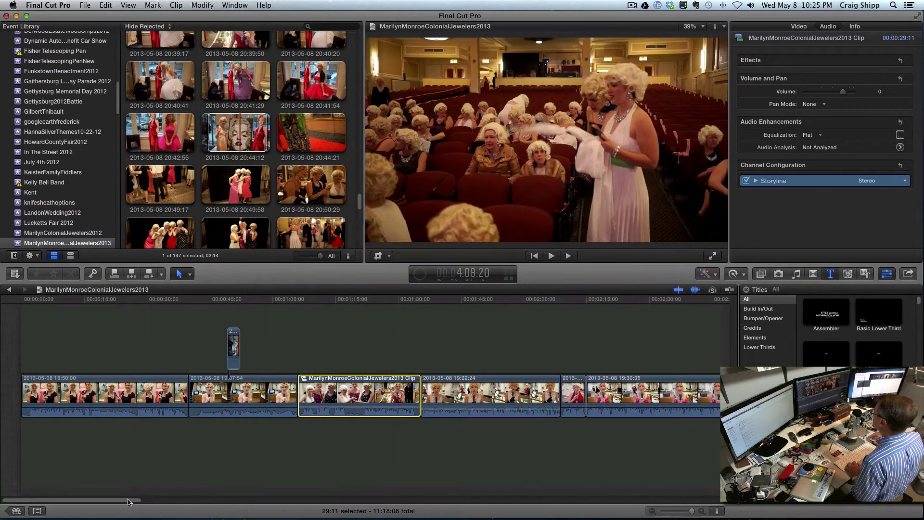
# - Review playback from the 20:05:05 clip into the 21:47:24 stage clip and look at the event's earliest footage
pyautogui.moveTo(128, 501); pyautogui.dragTo(270, 505)
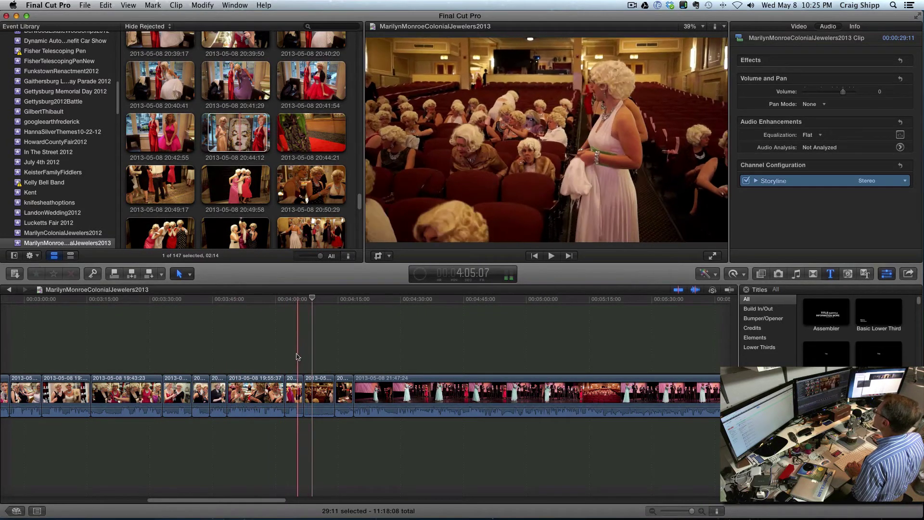
pyautogui.click(297, 357)
pyautogui.press('space')
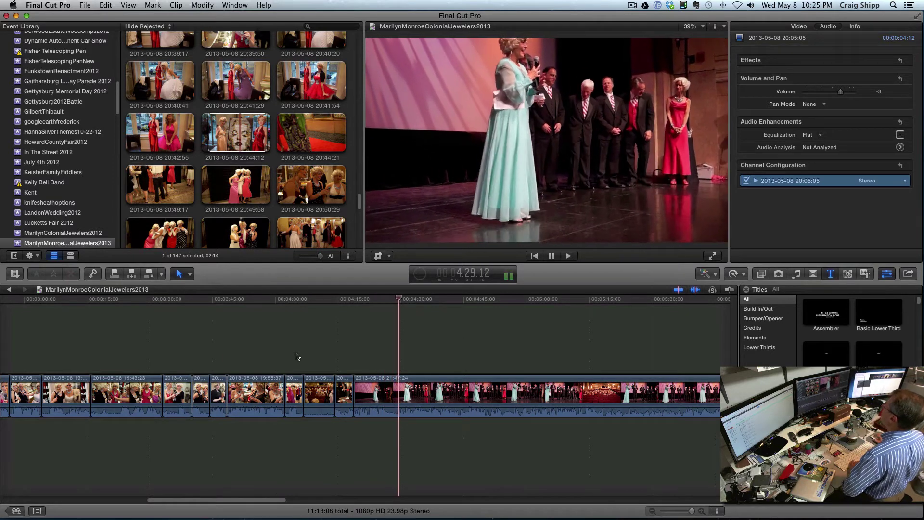
pyautogui.press('space')
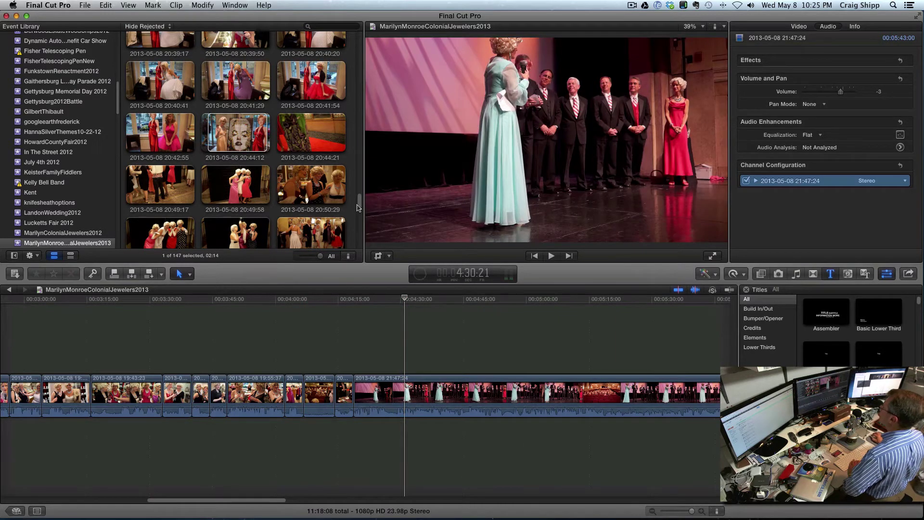
pyautogui.moveTo(360, 203); pyautogui.dragTo(360, 39)
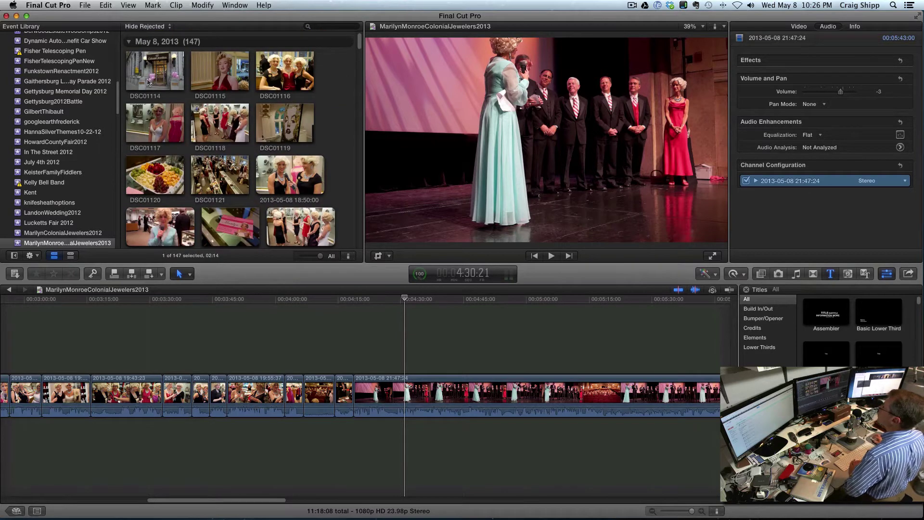
# - Select an 08:24 range of the DSC01114 storefront still and connect it above the 21:47:24 stage clip at 4:28:11
pyautogui.click(147, 82)
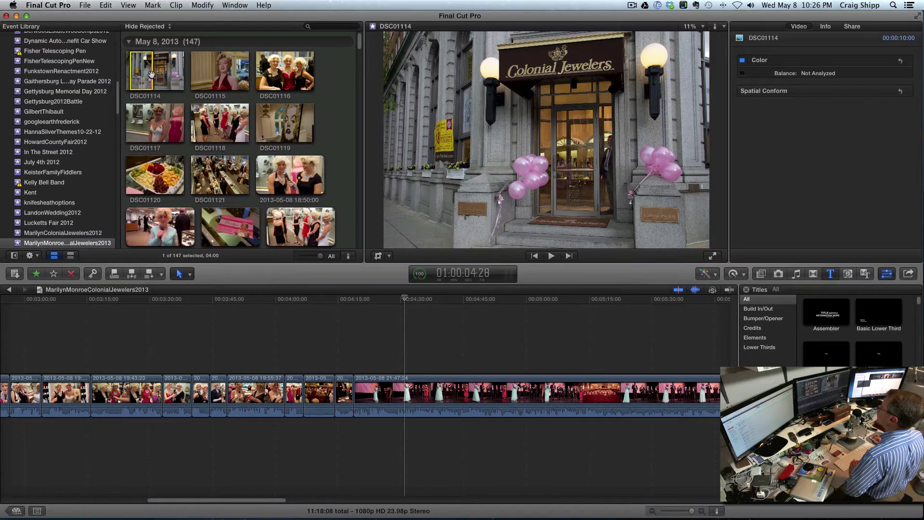
pyautogui.moveTo(154, 74); pyautogui.dragTo(169, 75)
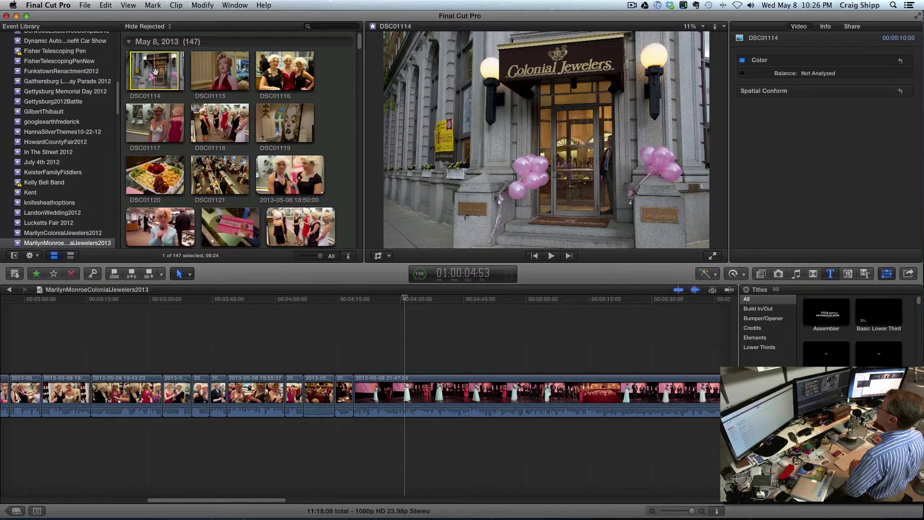
pyautogui.moveTo(330, 235); pyautogui.dragTo(394, 331)
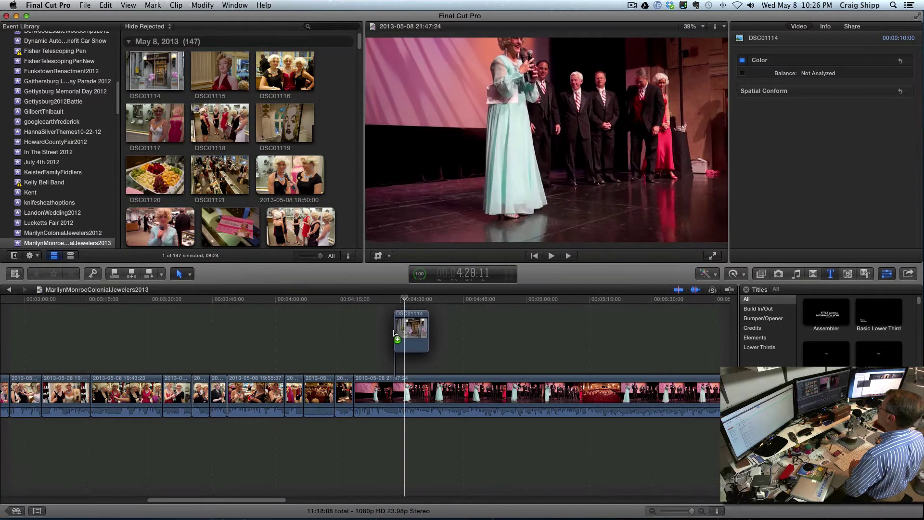
pyautogui.click(406, 345)
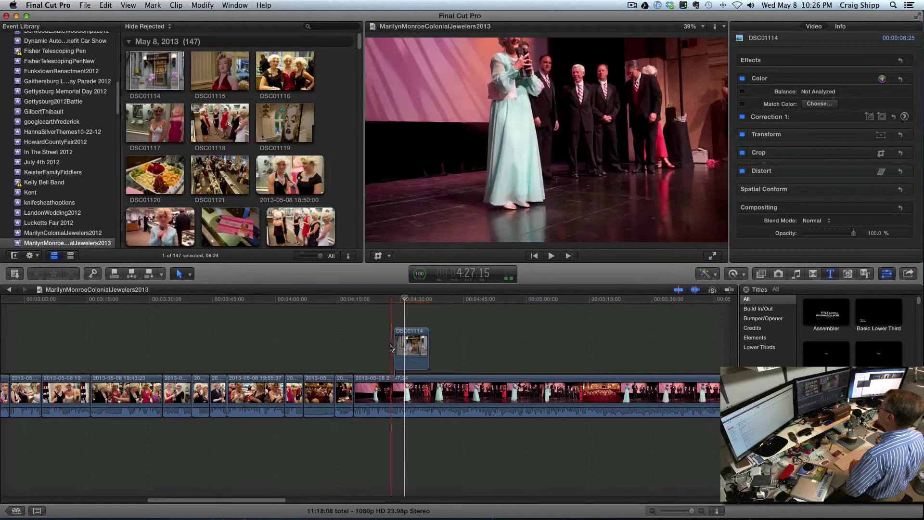
# - Apply a Ken Burns move to the connected DSC01114 still, shifting both its start and end frames slightly upward
pyautogui.click(407, 344)
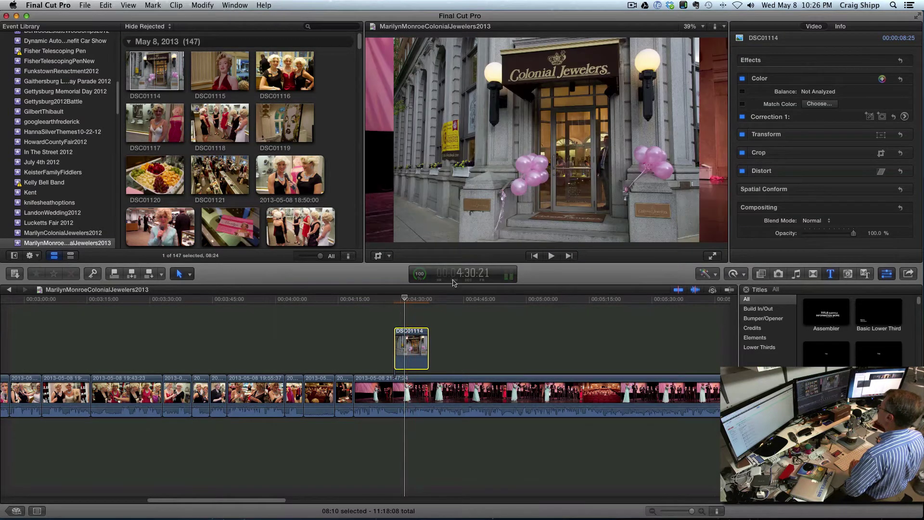
pyautogui.click(378, 256)
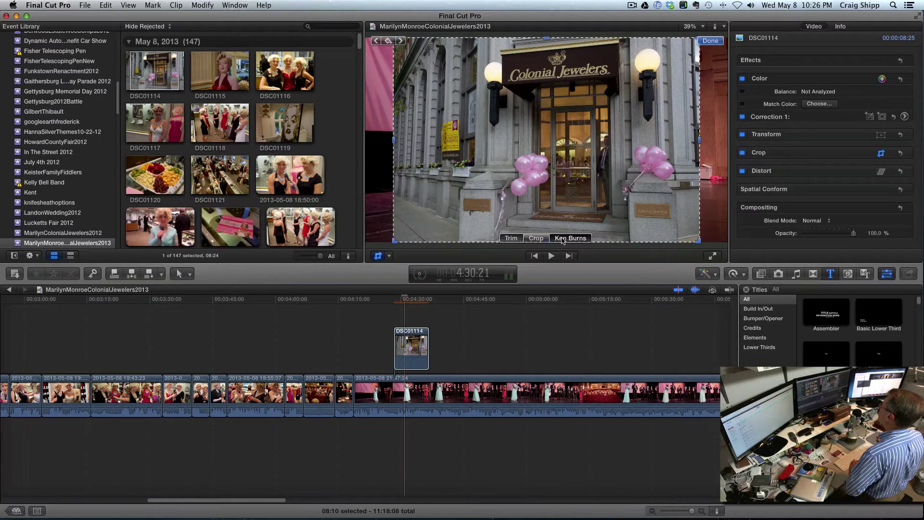
pyautogui.click(562, 239)
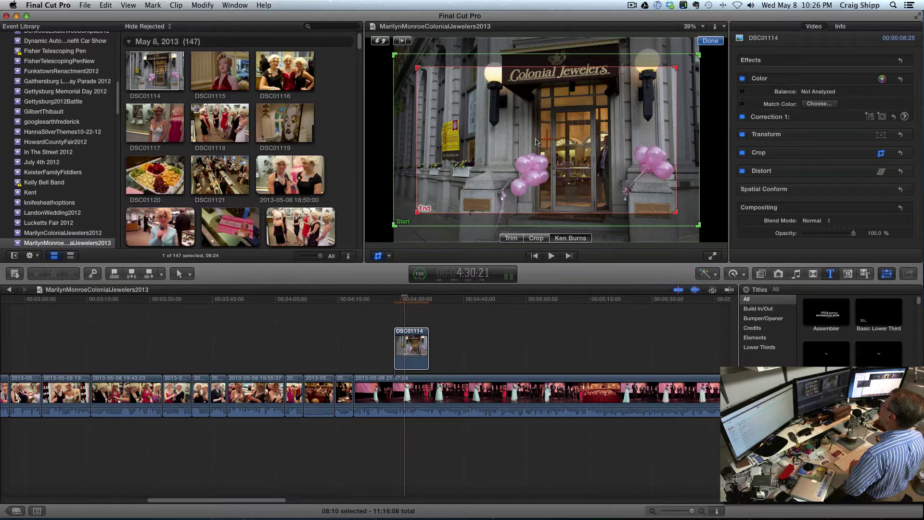
pyautogui.moveTo(539, 135); pyautogui.dragTo(540, 129)
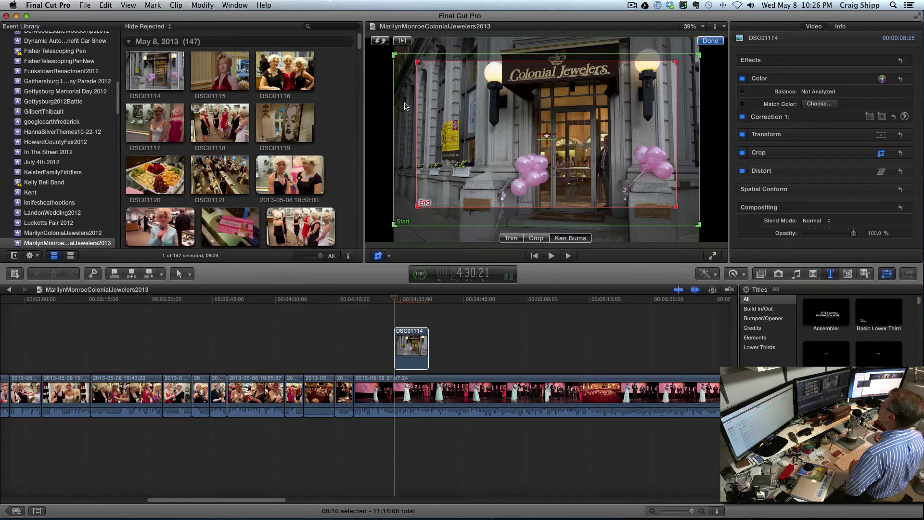
pyautogui.moveTo(404, 106); pyautogui.dragTo(418, 99)
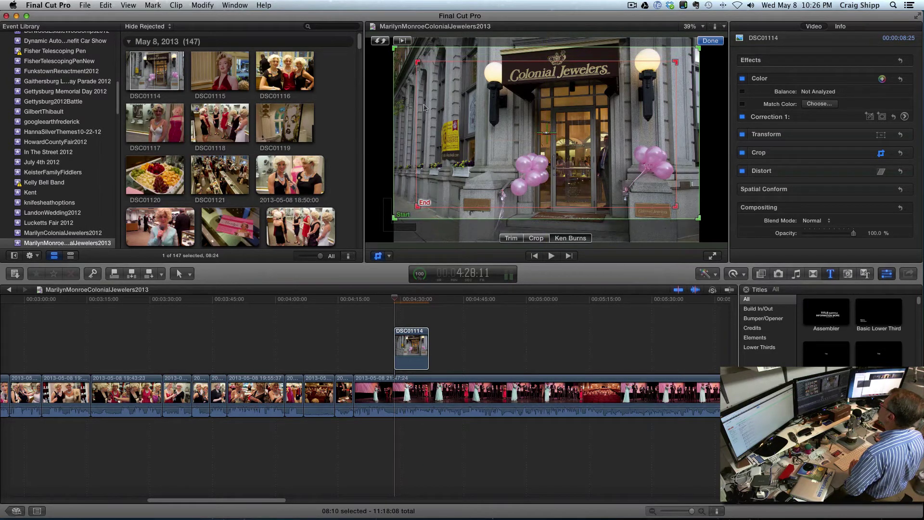
pyautogui.click(710, 41)
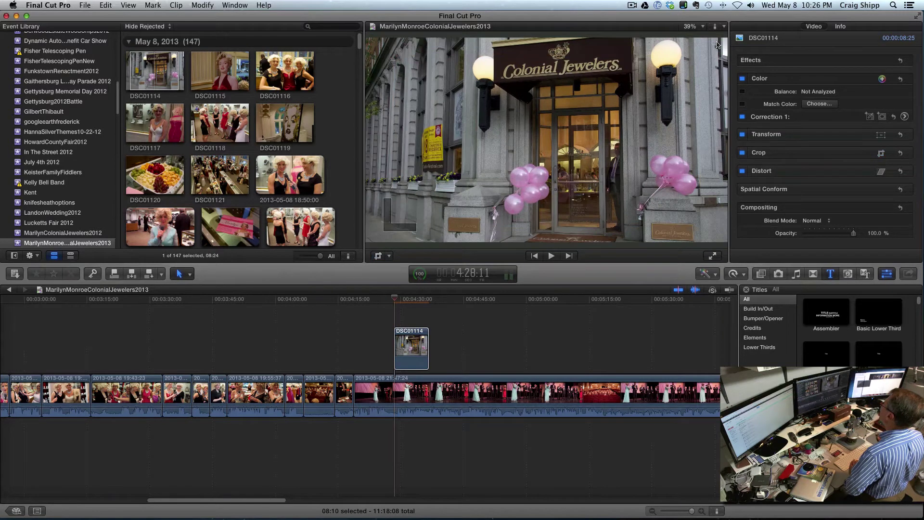
# - Move the DSC01114 still a few seconds earlier above the stage clip and play through it to check the timing
pyautogui.click(384, 337)
pyautogui.press('space')
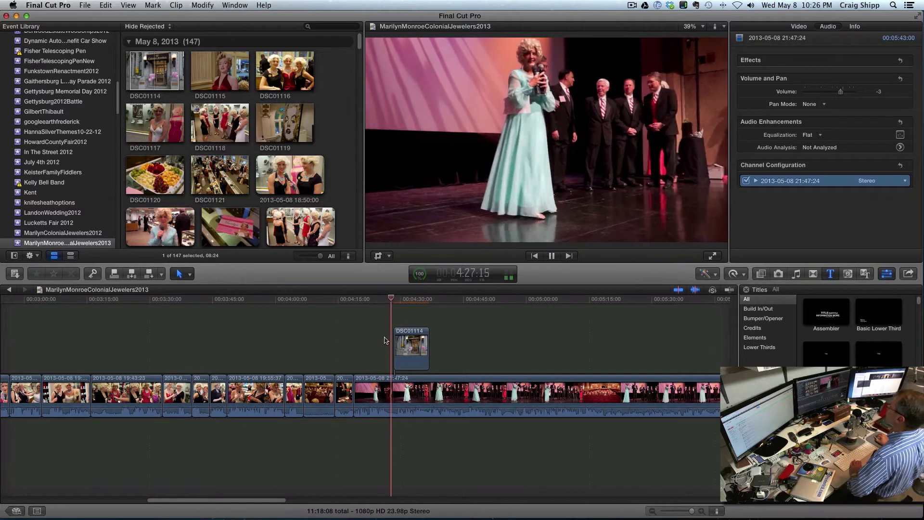
pyautogui.moveTo(396, 343); pyautogui.dragTo(385, 343)
pyautogui.click(372, 342)
pyautogui.press('space')
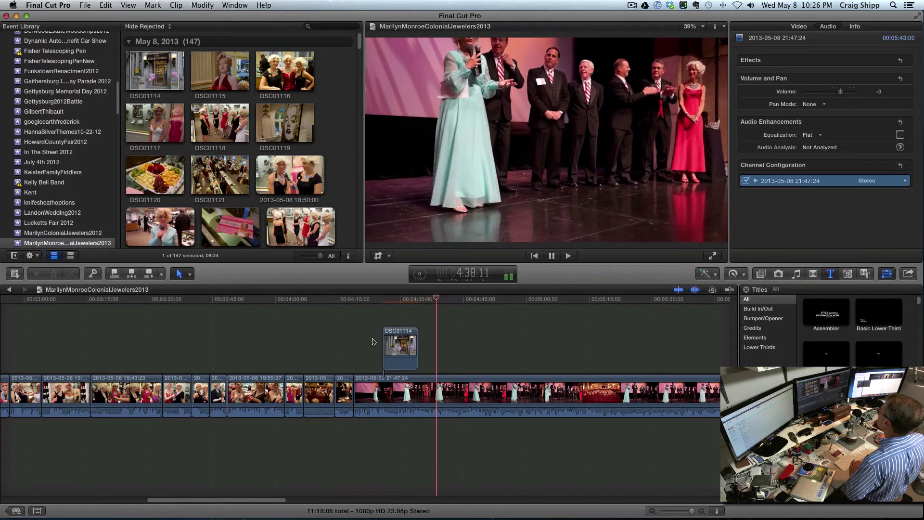
pyautogui.press('space')
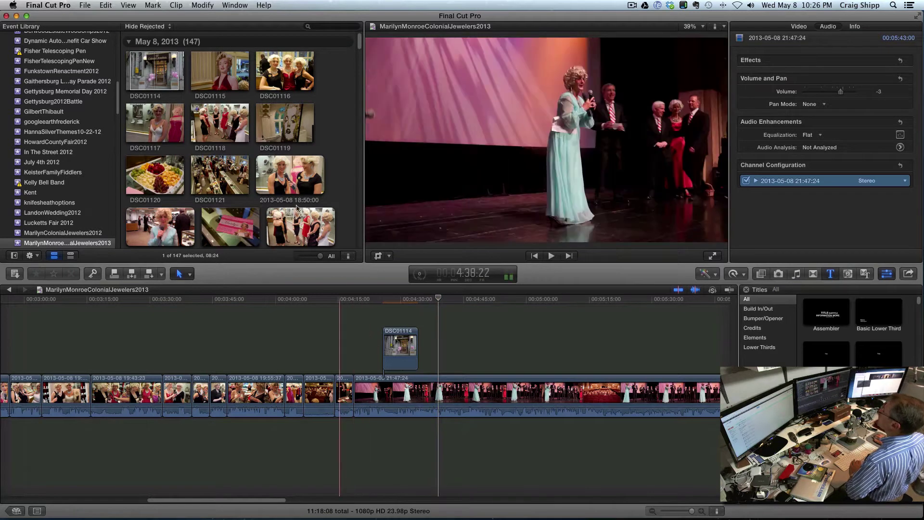
# - Select an 08:34 range of the DSC01115 still and connect it above the stage clip a few seconds after DSC01114
pyautogui.click(203, 87)
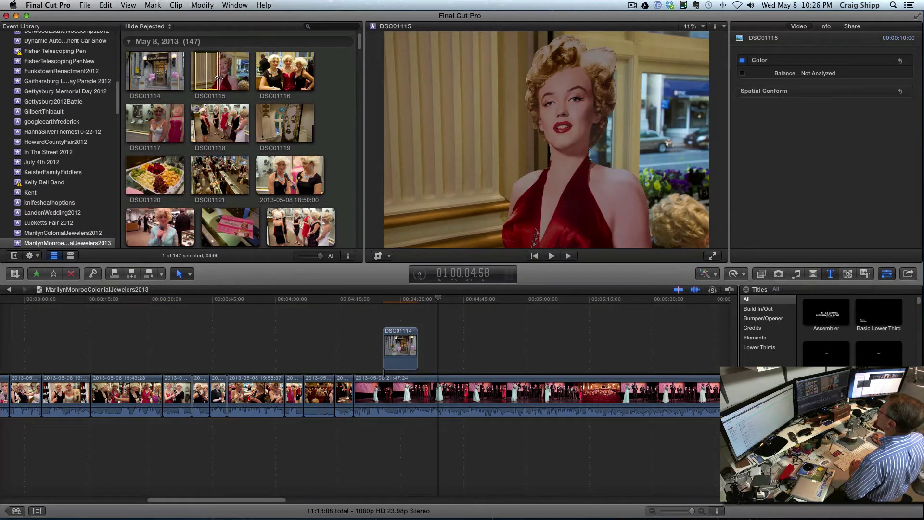
pyautogui.moveTo(219, 77); pyautogui.dragTo(233, 79)
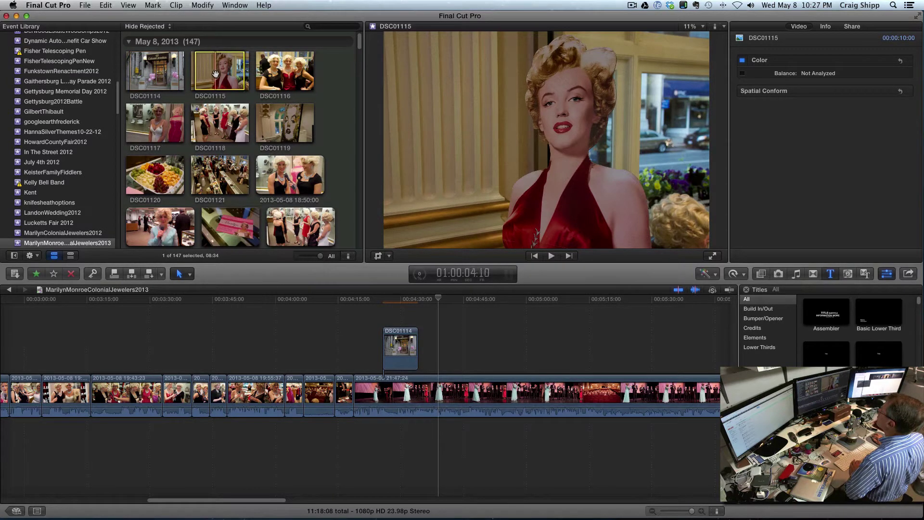
pyautogui.moveTo(367, 254); pyautogui.dragTo(431, 331)
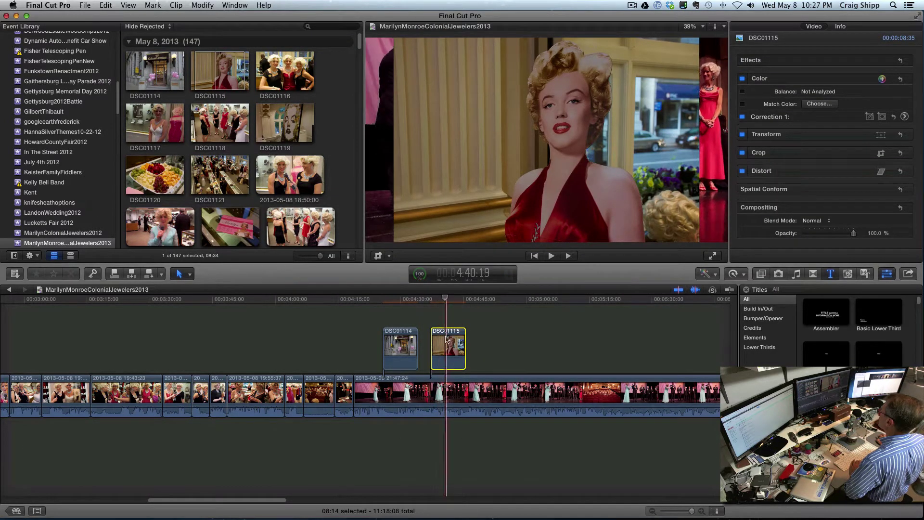
# - Apply a Ken Burns move with the default framing to the DSC01115 still and play on through the stage clip
pyautogui.click(378, 256)
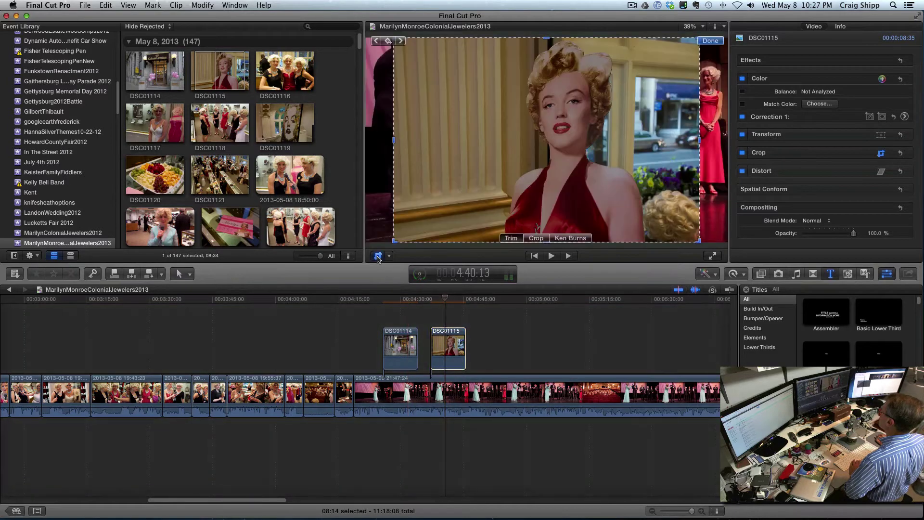
pyautogui.click(561, 239)
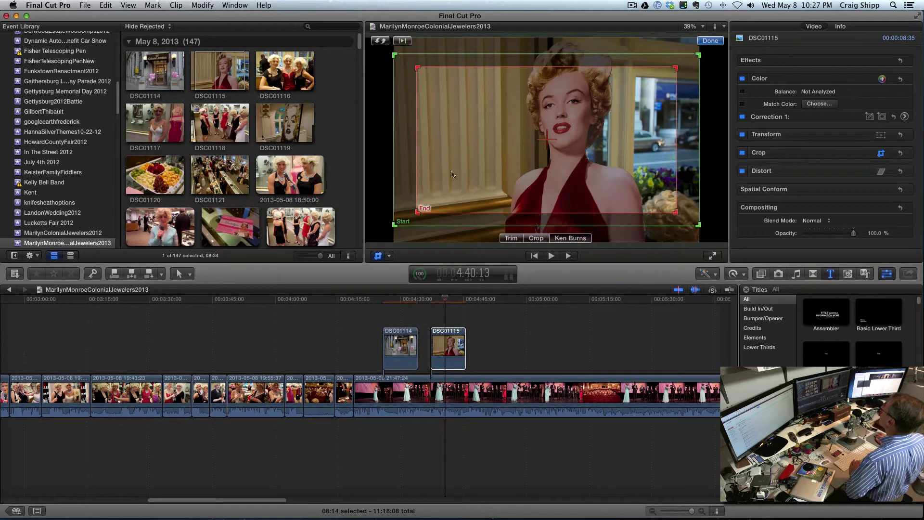
pyautogui.click(710, 41)
pyautogui.press('space')
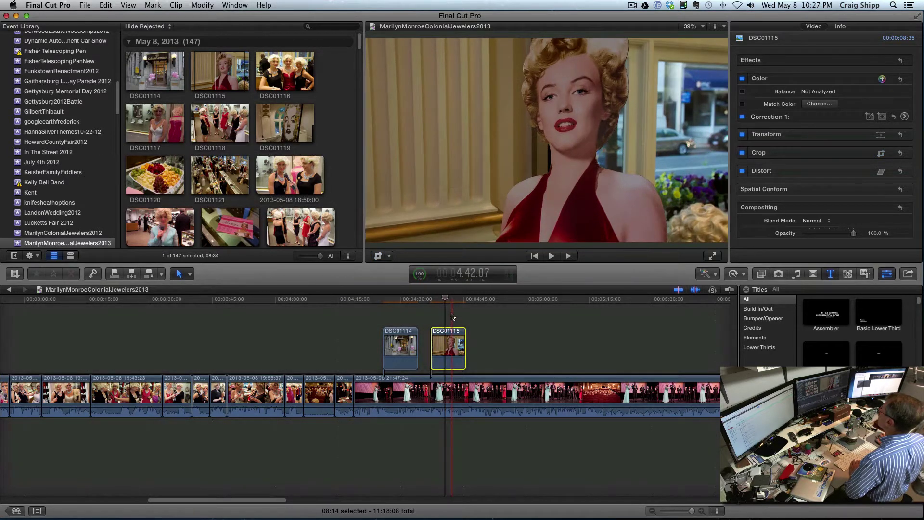
pyautogui.click(452, 312)
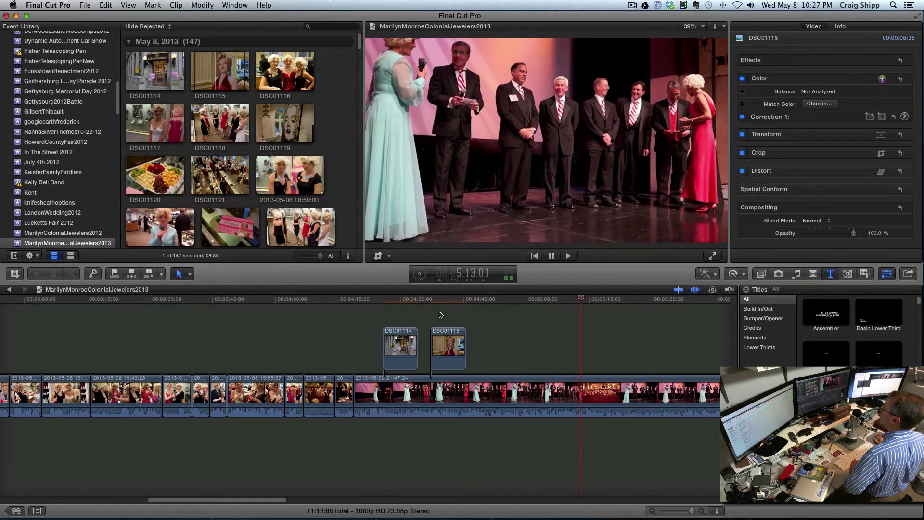
pyautogui.press('space')
pyautogui.click(438, 315)
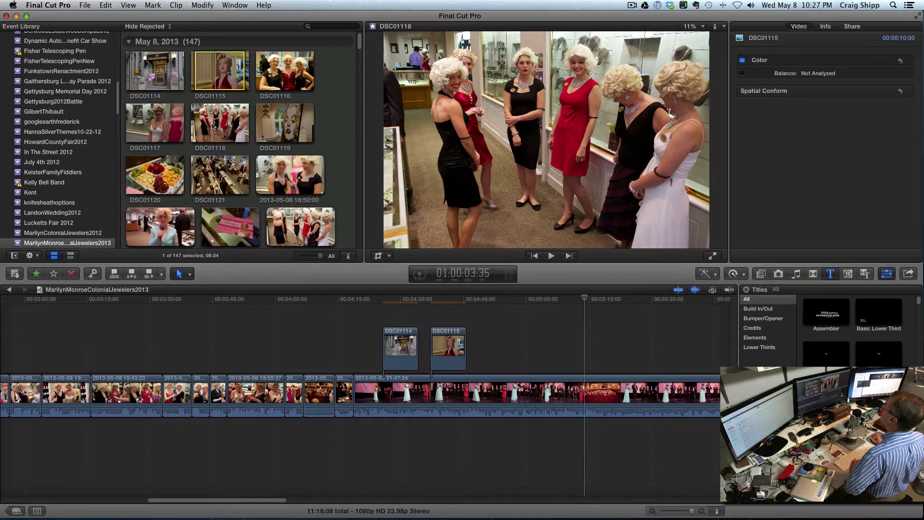
pyautogui.click(213, 126)
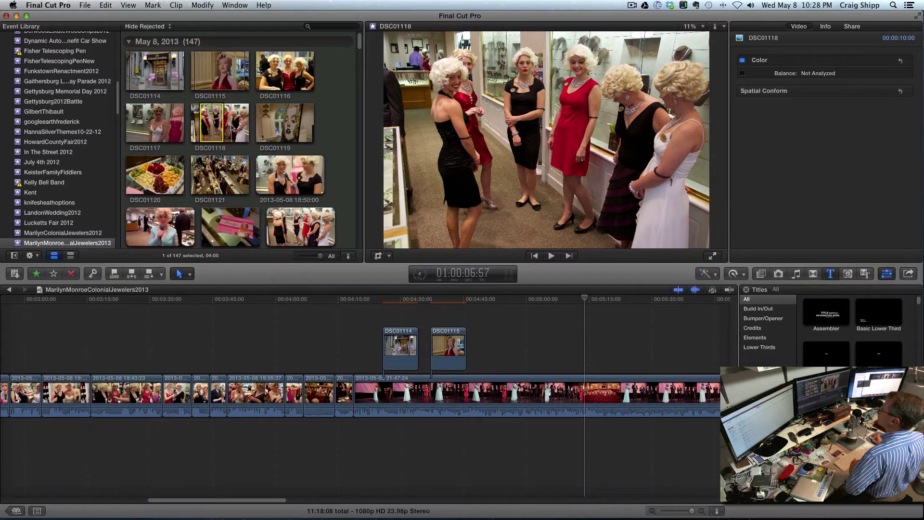
pyautogui.scroll(-3, 229, 127)
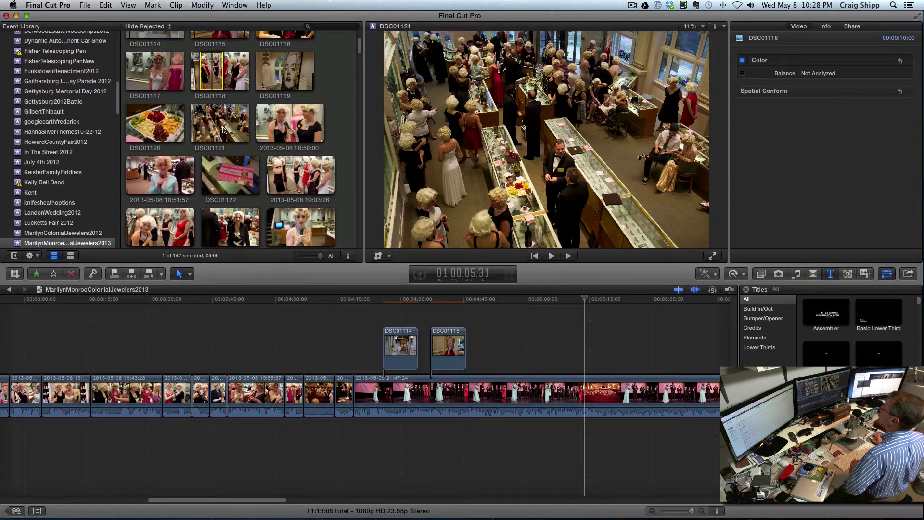
pyautogui.scroll(-3, 223, 129)
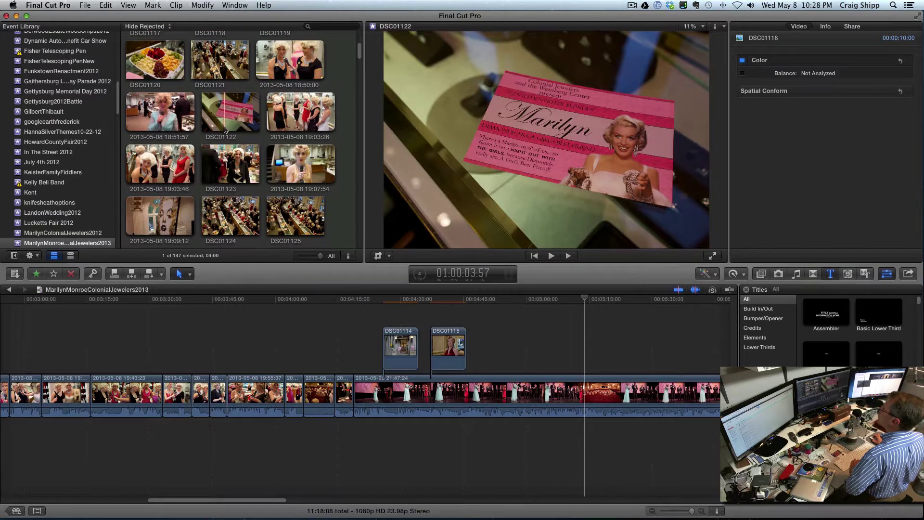
pyautogui.scroll(-1, 224, 130)
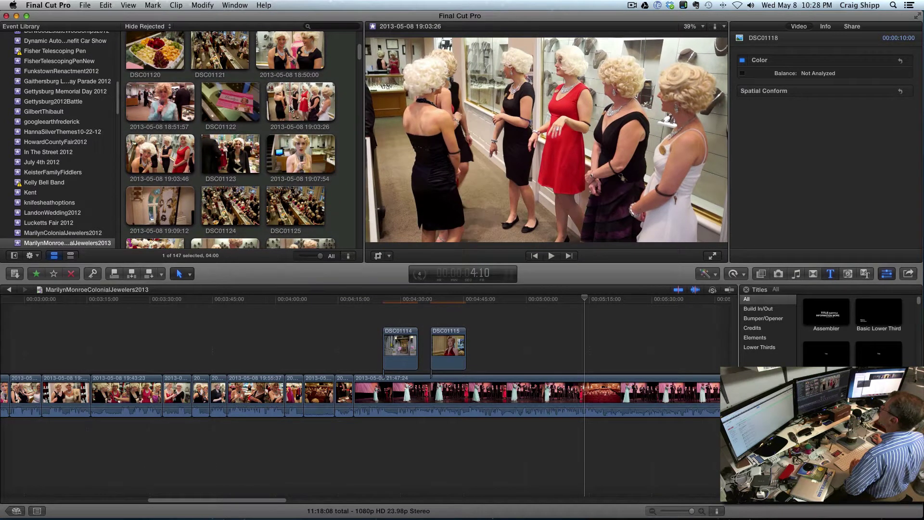
pyautogui.click(290, 109)
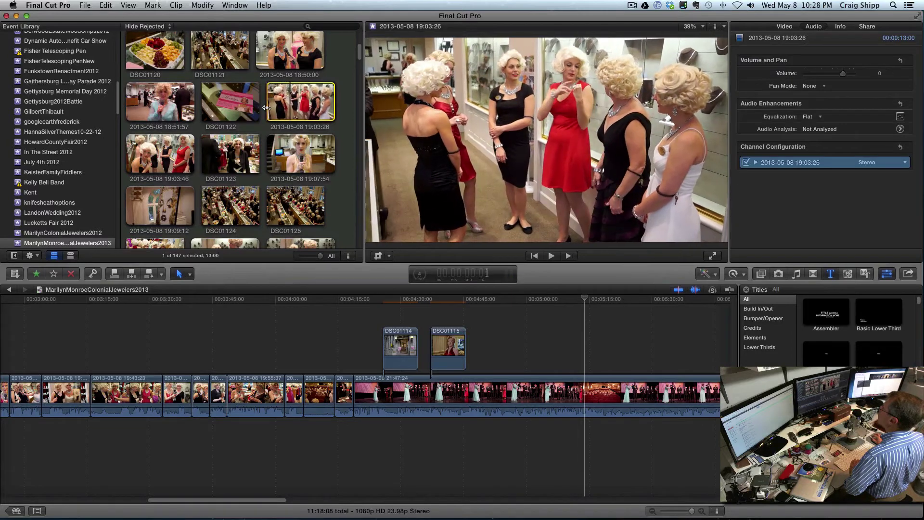
pyautogui.moveTo(266, 108); pyautogui.dragTo(269, 108)
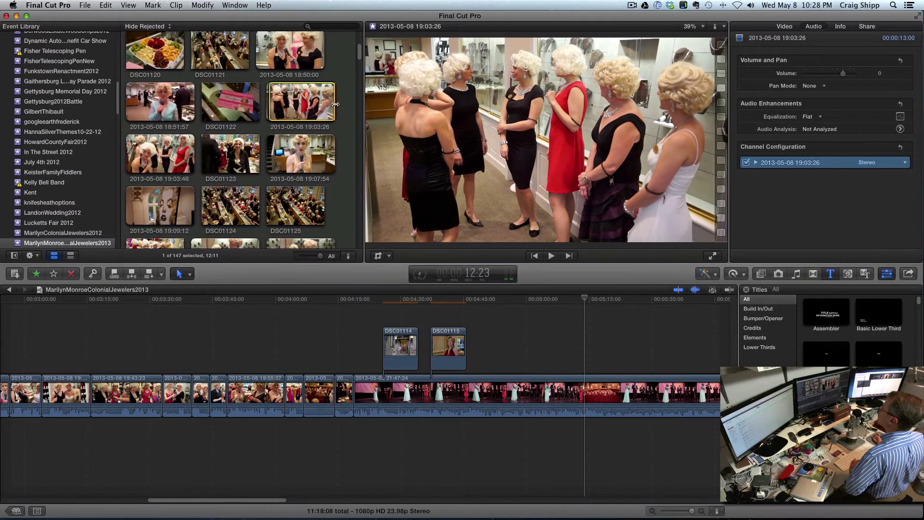
pyautogui.moveTo(334, 105); pyautogui.dragTo(333, 105)
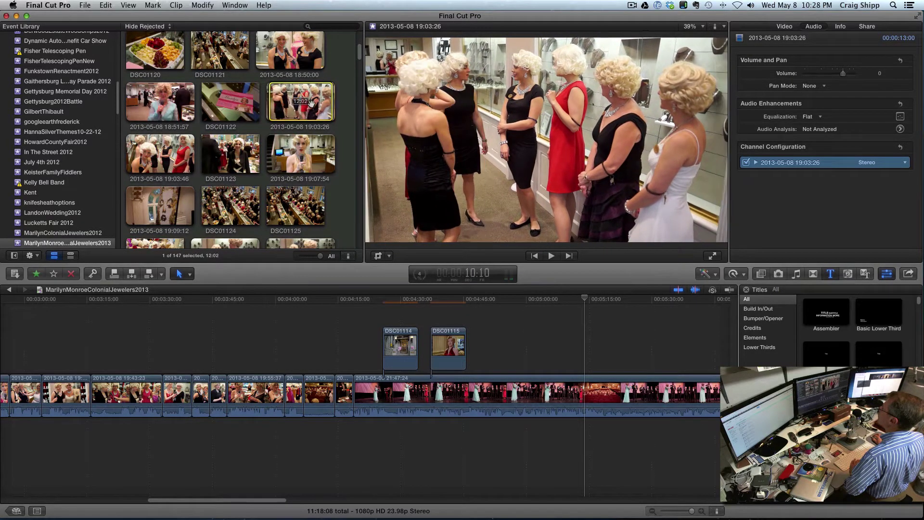
pyautogui.moveTo(524, 250); pyautogui.dragTo(573, 371)
# - Play the stage sequence from 5:05:18 through the connected 19:03:26 cutaway
pyautogui.click(551, 358)
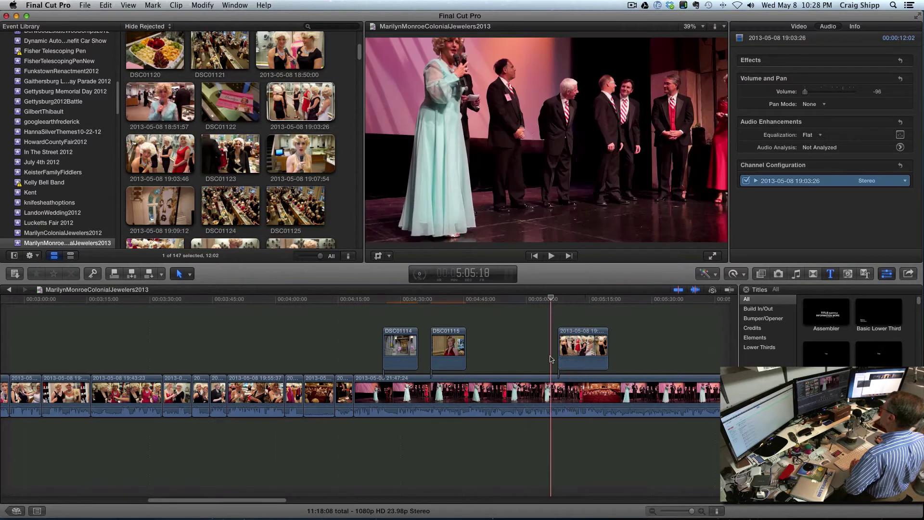
pyautogui.press('space')
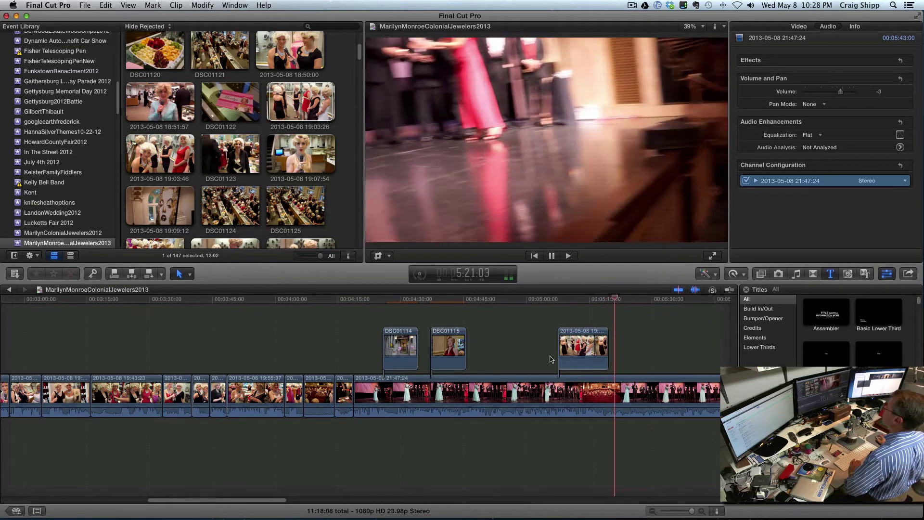
pyautogui.press('space')
pyautogui.press('super+1')
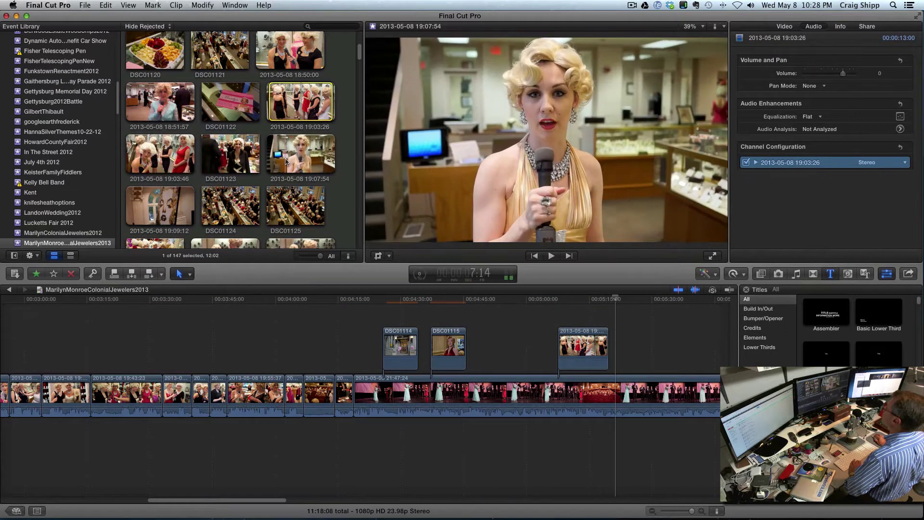
pyautogui.scroll(-3, 287, 163)
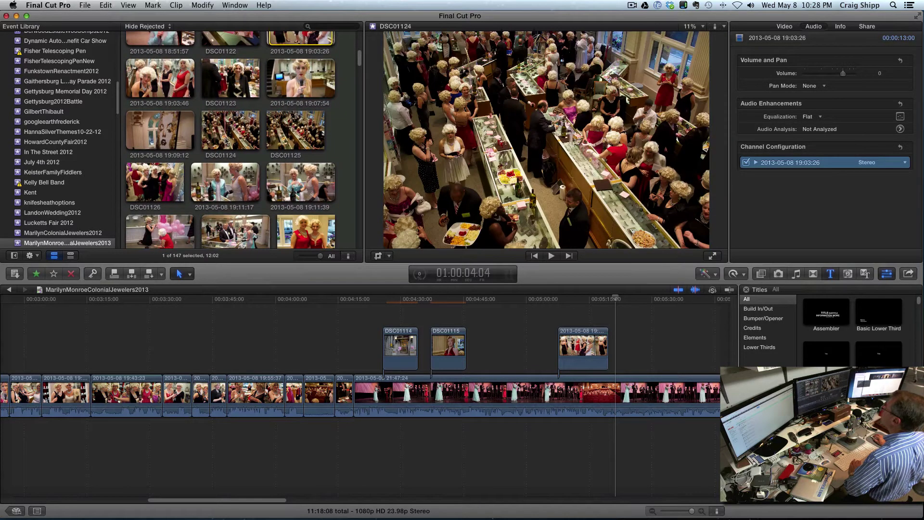
pyautogui.scroll(-3, 231, 145)
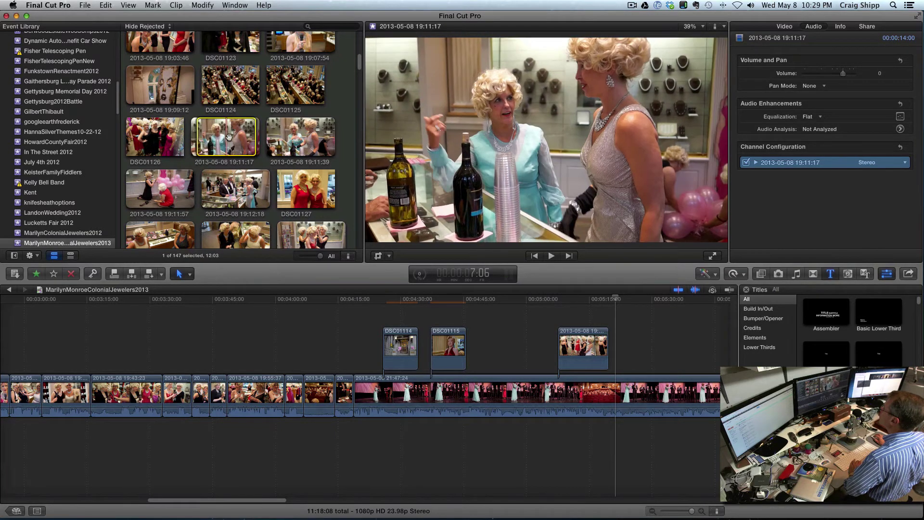
pyautogui.moveTo(229, 136); pyautogui.dragTo(622, 325)
pyautogui.click(601, 318)
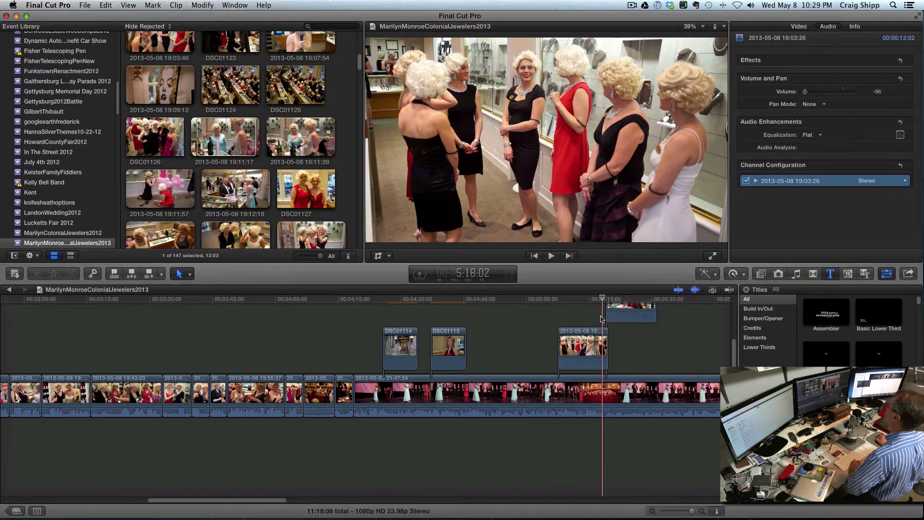
pyautogui.press('space')
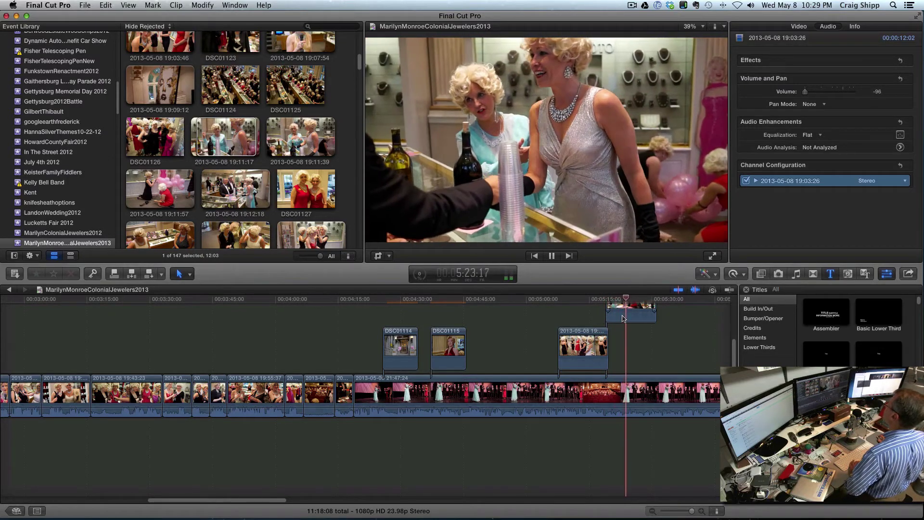
pyautogui.moveTo(624, 317)
pyautogui.mouseDown()
pyautogui.moveTo(620, 337)
pyautogui.moveTo(636, 337)
pyautogui.moveTo(616, 302)
pyautogui.mouseUp()
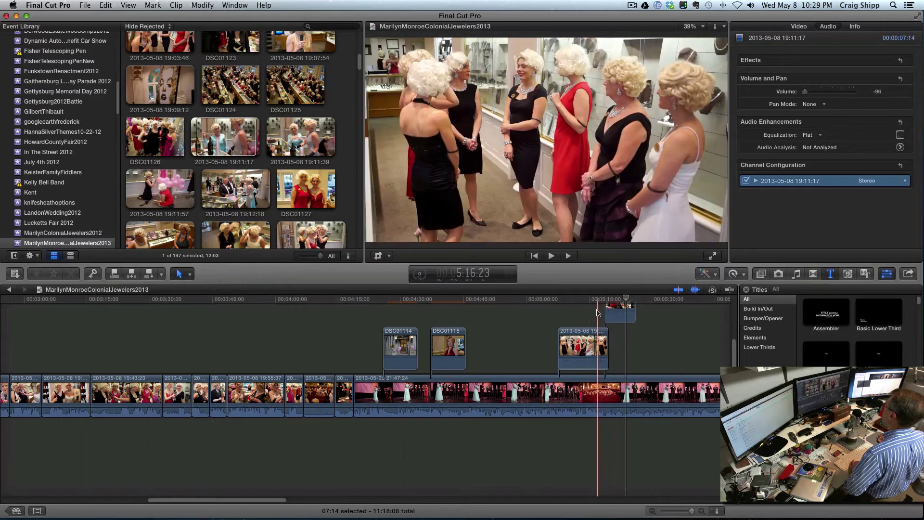
pyautogui.press('space')
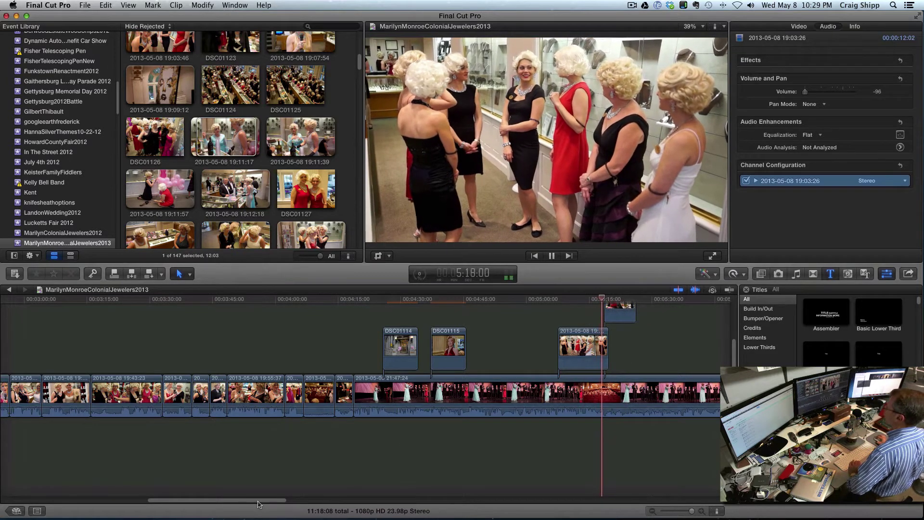
pyautogui.moveTo(272, 500); pyautogui.dragTo(306, 500)
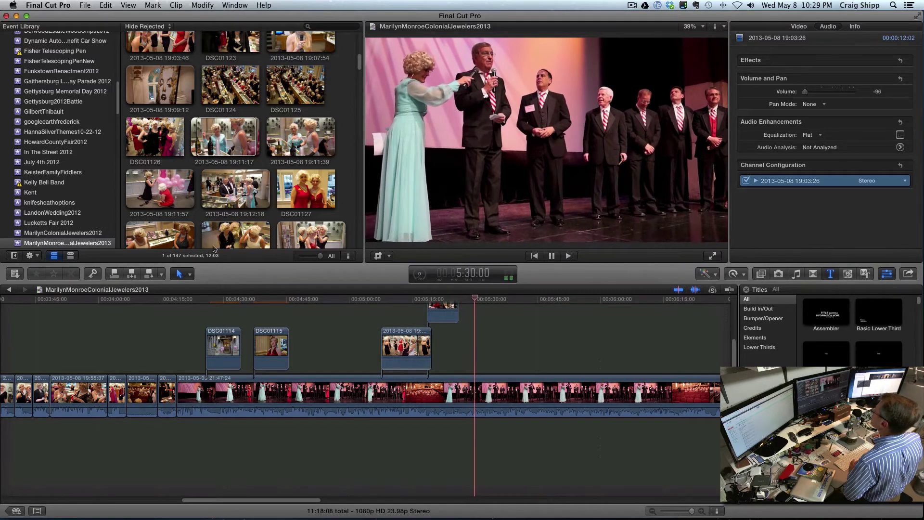
pyautogui.press('space')
pyautogui.press('super+1')
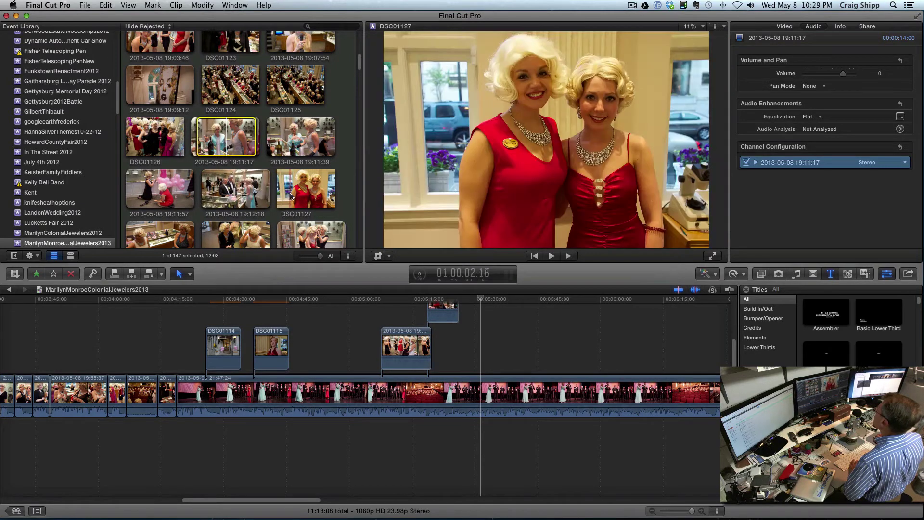
pyautogui.scroll(-3, 283, 196)
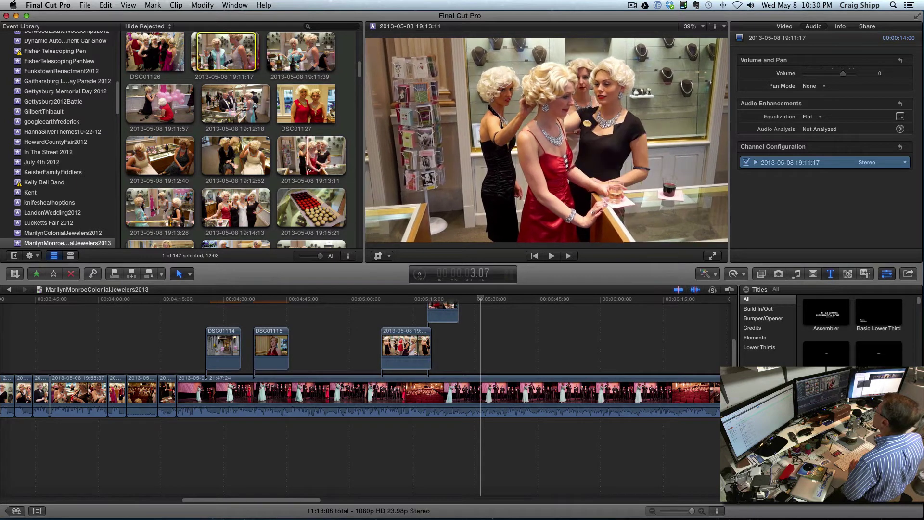
pyautogui.click(308, 168)
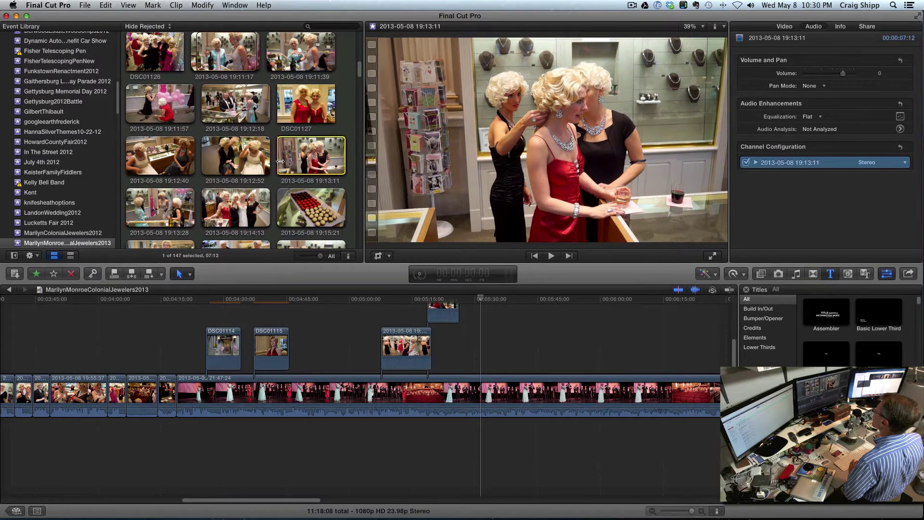
pyautogui.moveTo(280, 161); pyautogui.dragTo(490, 349)
pyautogui.click(463, 350)
pyautogui.press('space')
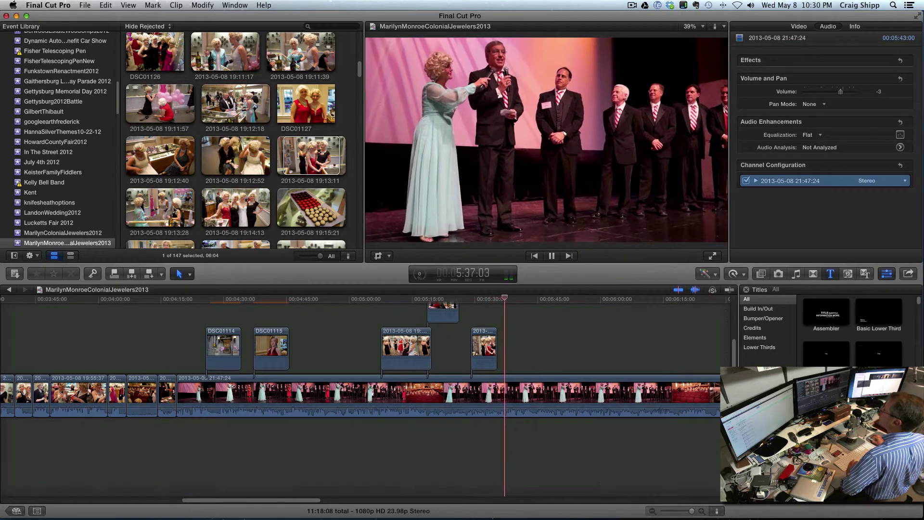
pyautogui.press('space')
pyautogui.press('super+1')
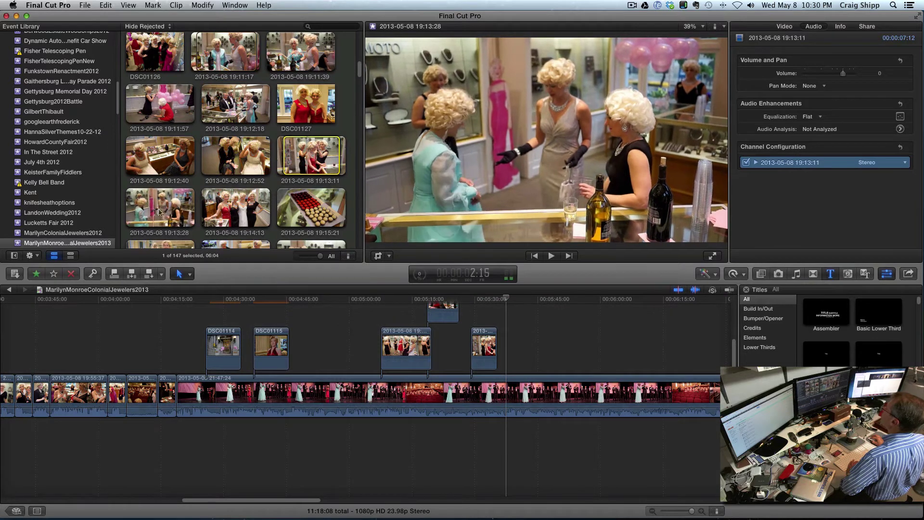
pyautogui.click(225, 215)
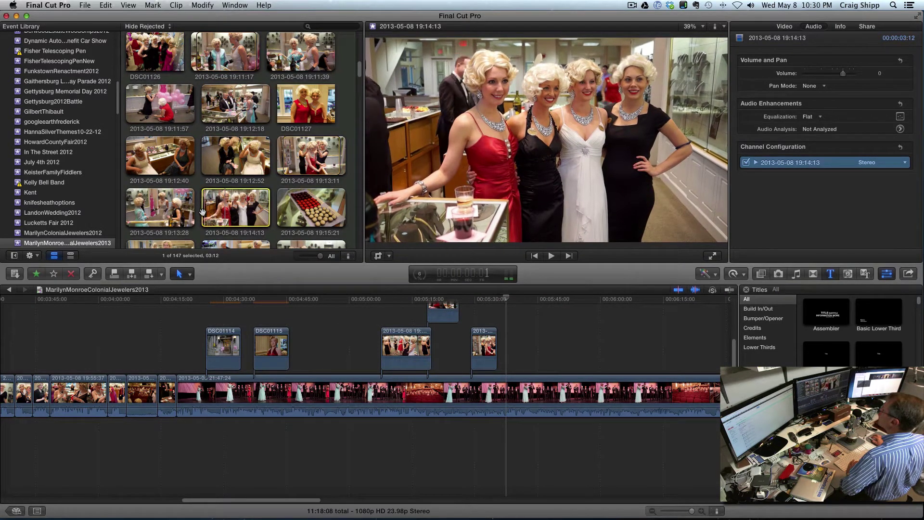
pyautogui.moveTo(211, 212); pyautogui.dragTo(213, 212)
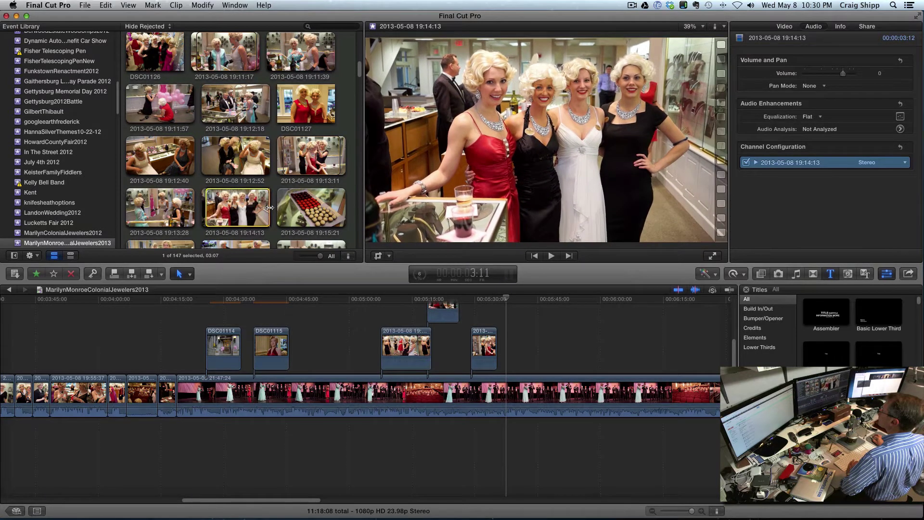
pyautogui.moveTo(270, 207); pyautogui.dragTo(266, 208)
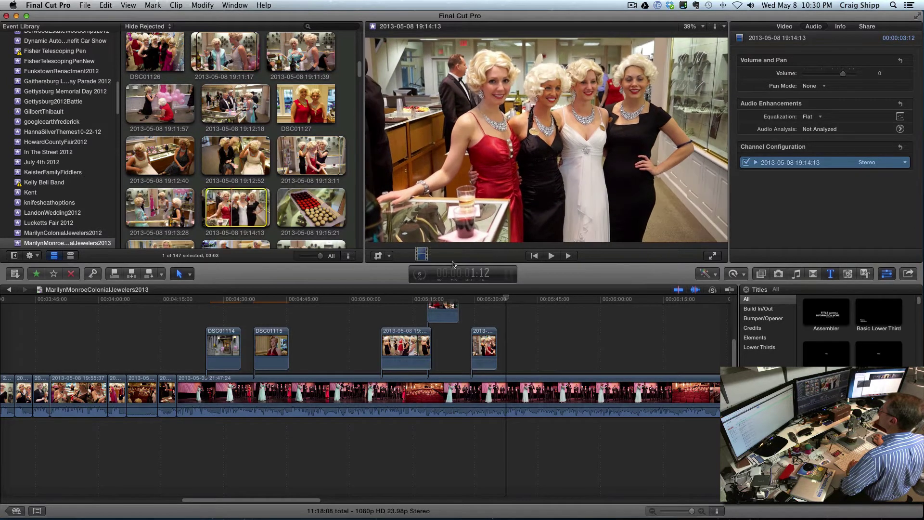
pyautogui.moveTo(452, 264); pyautogui.dragTo(511, 335)
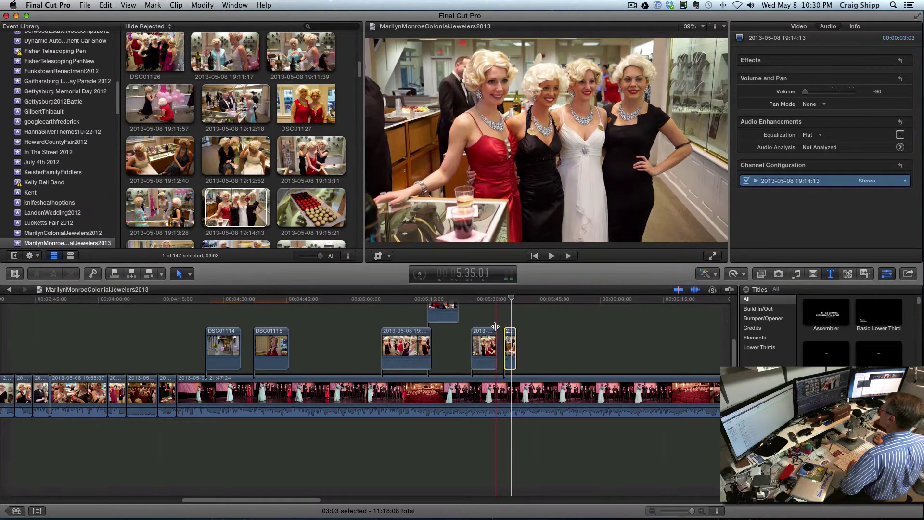
pyautogui.click(495, 322)
pyautogui.press('space')
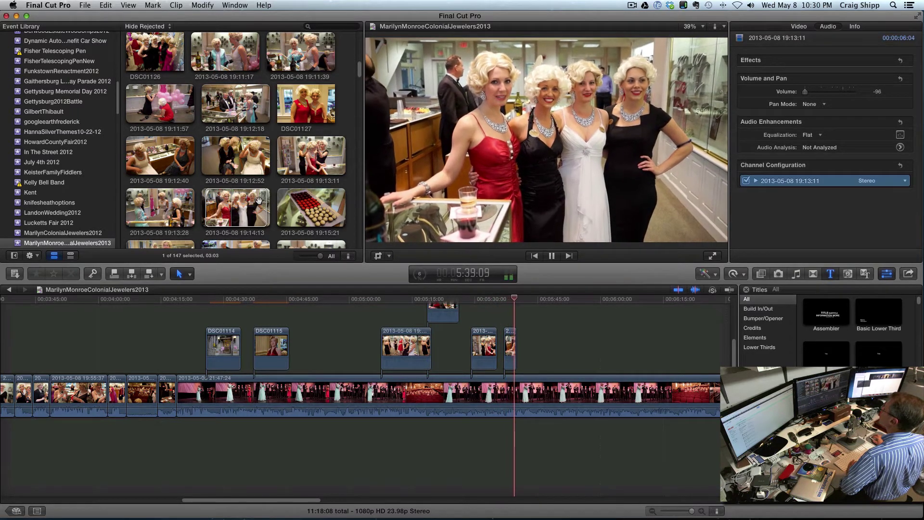
pyautogui.click(259, 202)
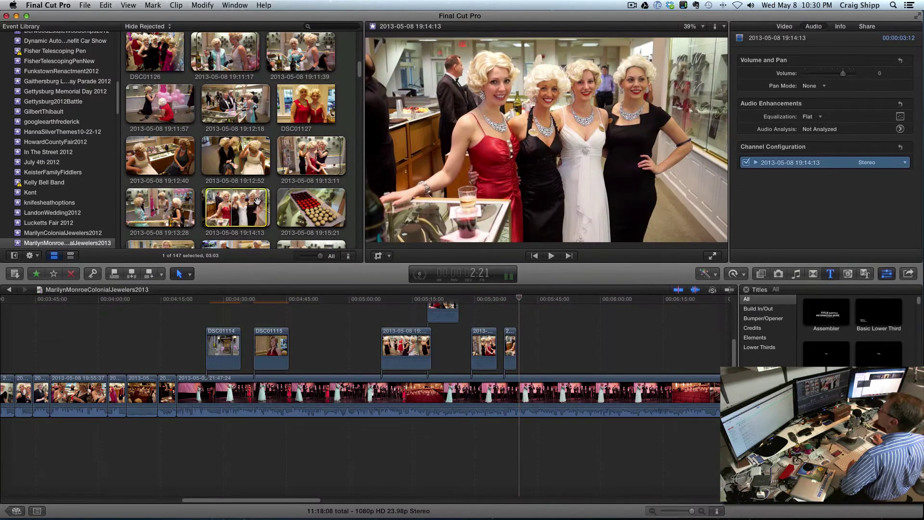
pyautogui.scroll(-3, 258, 201)
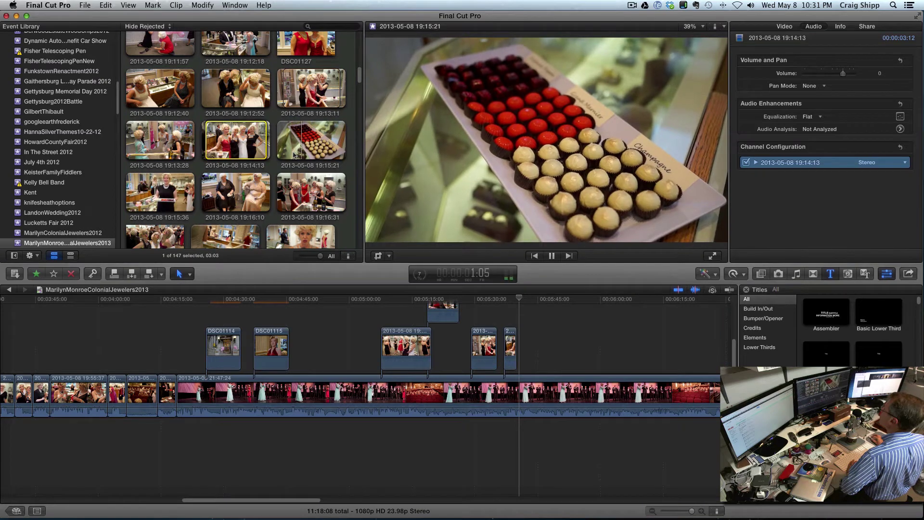
pyautogui.press('space')
pyautogui.click(496, 314)
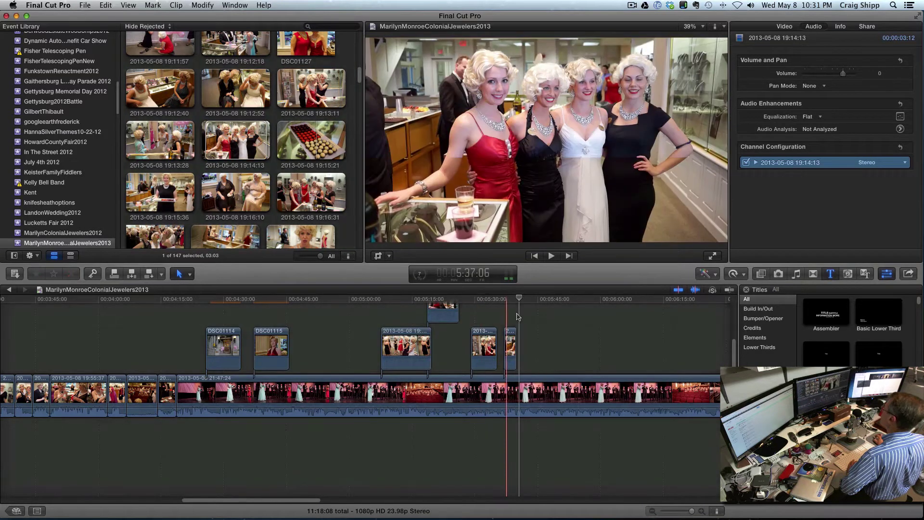
pyautogui.press('space')
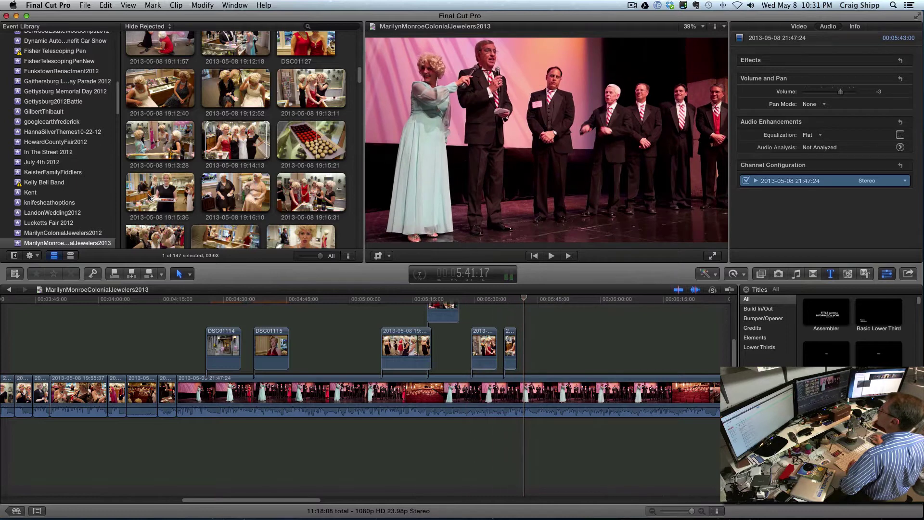
pyautogui.press('super+1')
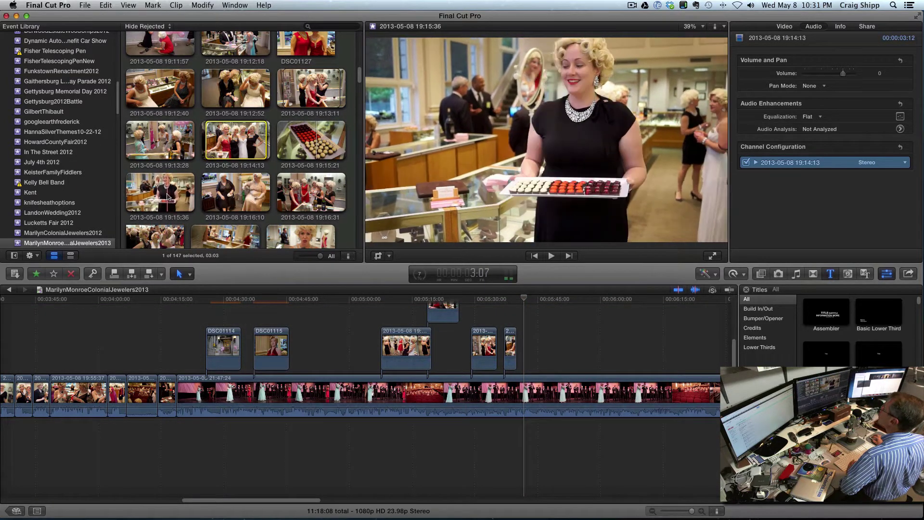
pyautogui.click(167, 193)
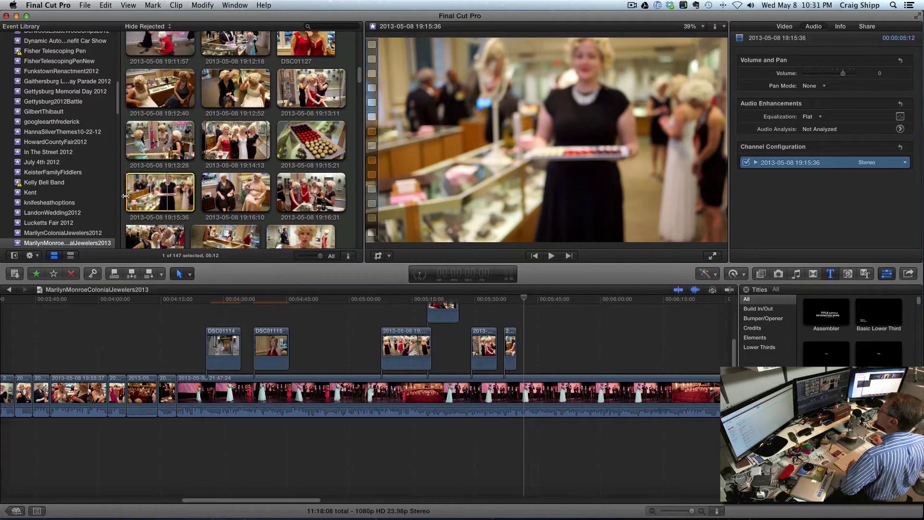
pyautogui.moveTo(125, 195); pyautogui.dragTo(163, 199)
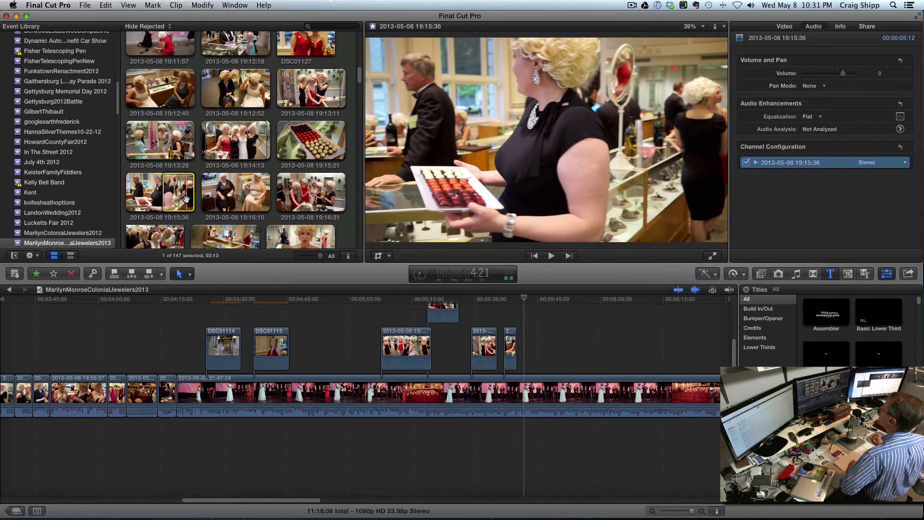
pyautogui.moveTo(476, 289); pyautogui.dragTo(519, 310)
pyautogui.moveTo(520, 322); pyautogui.dragTo(520, 327)
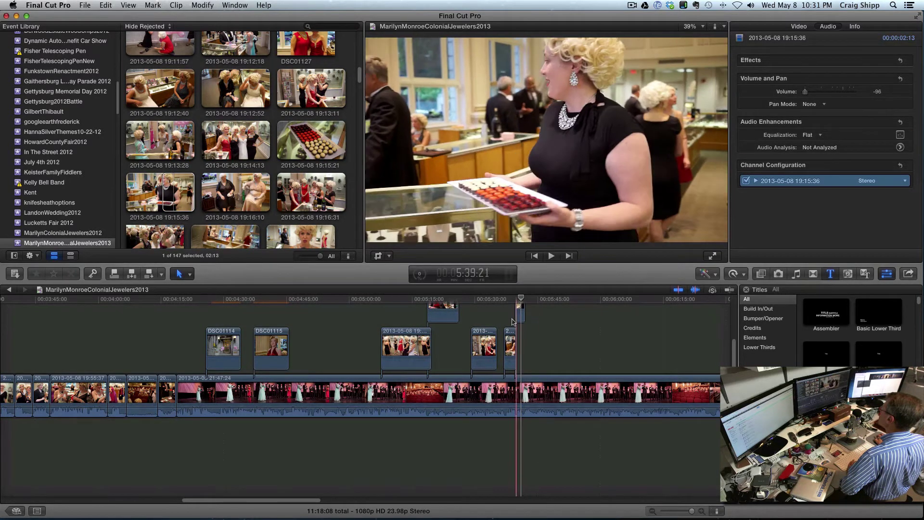
pyautogui.moveTo(283, 194); pyautogui.dragTo(287, 196)
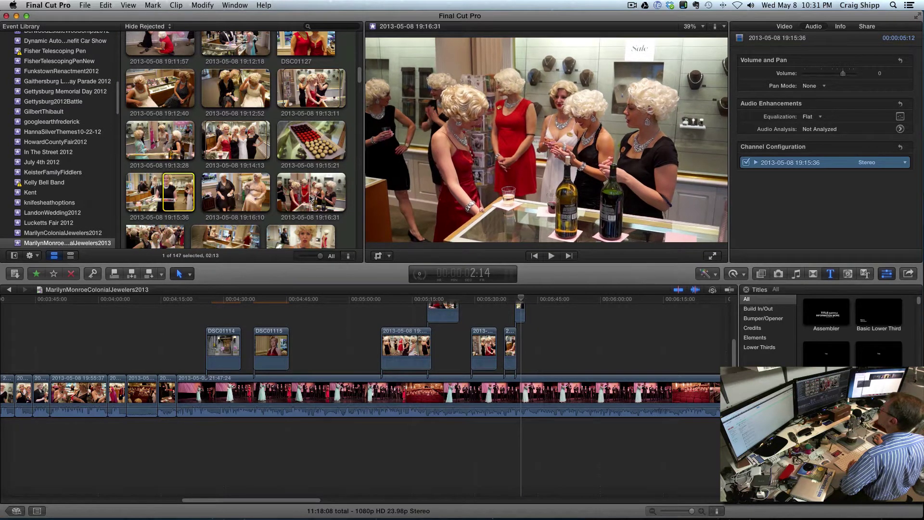
pyautogui.click(310, 197)
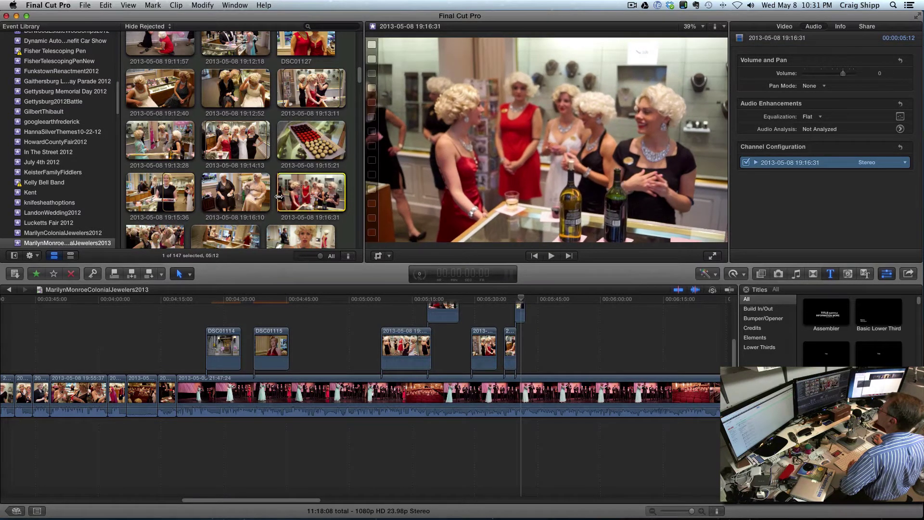
pyautogui.moveTo(279, 197); pyautogui.dragTo(527, 349)
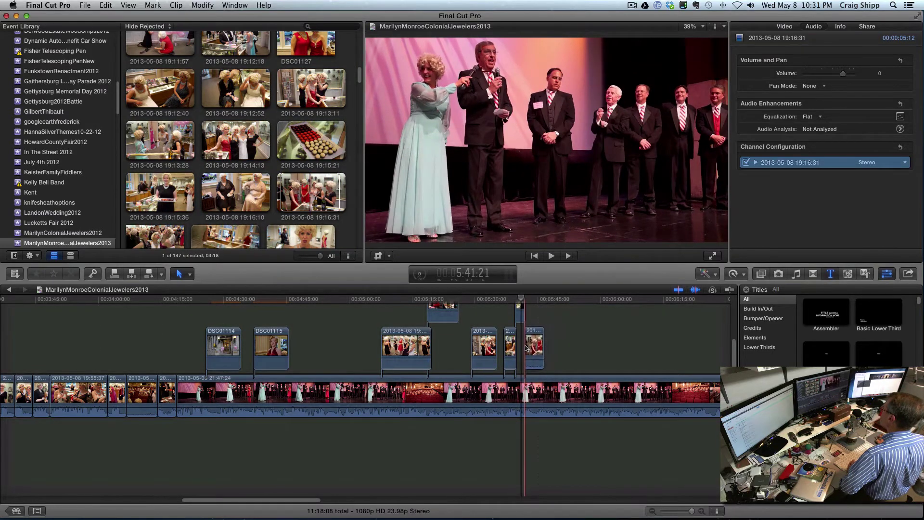
pyautogui.click(533, 360)
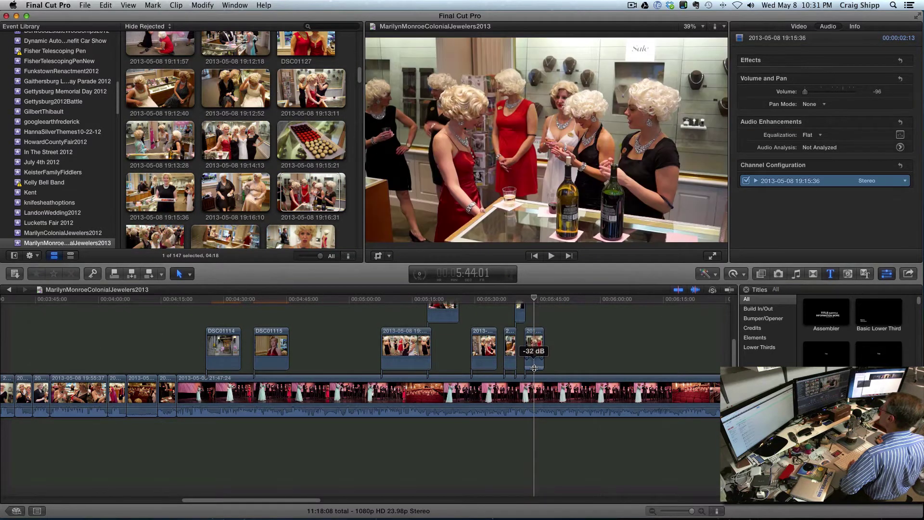
pyautogui.scroll(-5, 218, 228)
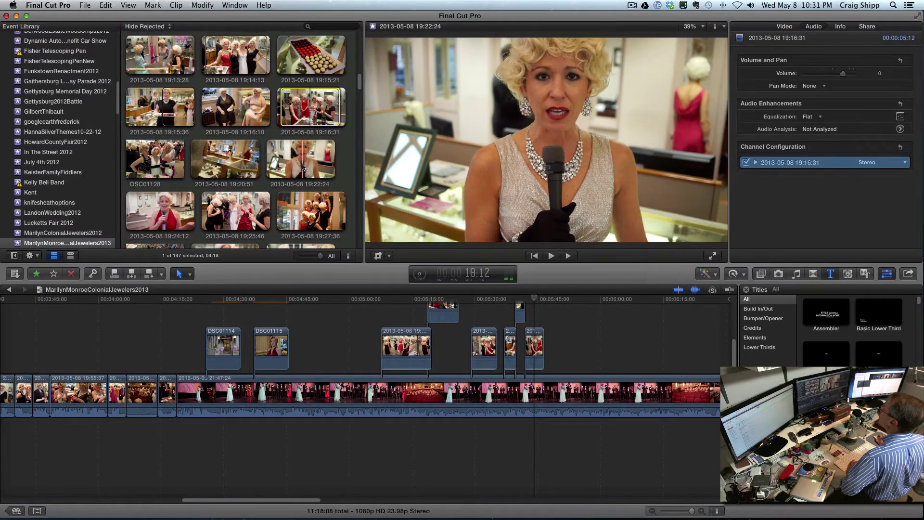
pyautogui.scroll(-3, 304, 166)
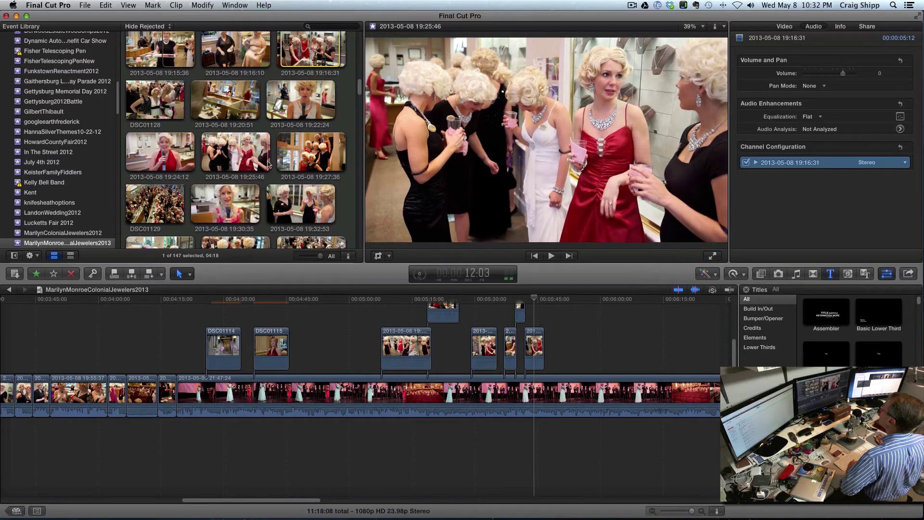
pyautogui.click(223, 162)
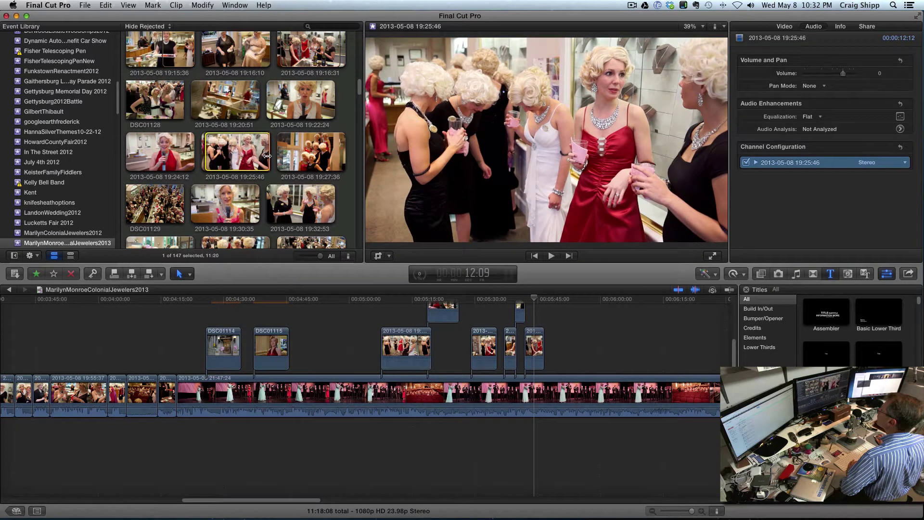
pyautogui.moveTo(266, 156); pyautogui.dragTo(266, 156)
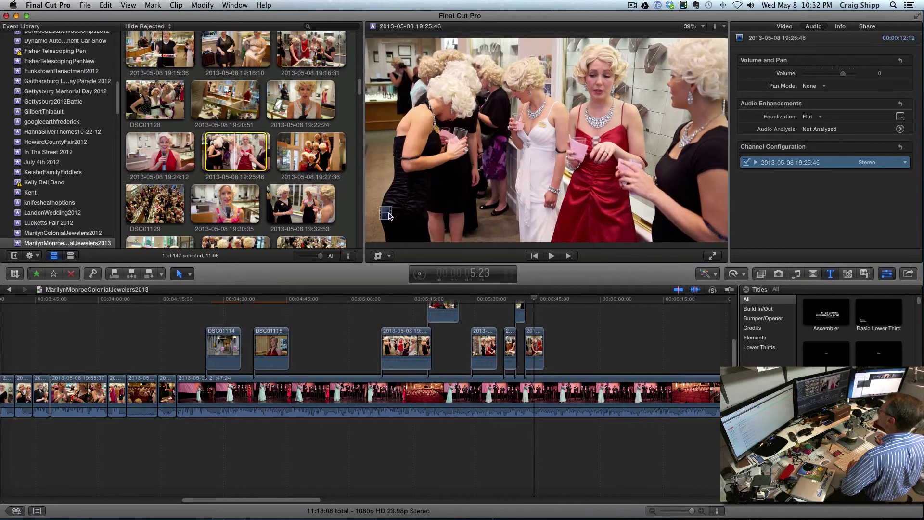
pyautogui.moveTo(388, 215); pyautogui.dragTo(558, 323)
pyautogui.click(268, 169)
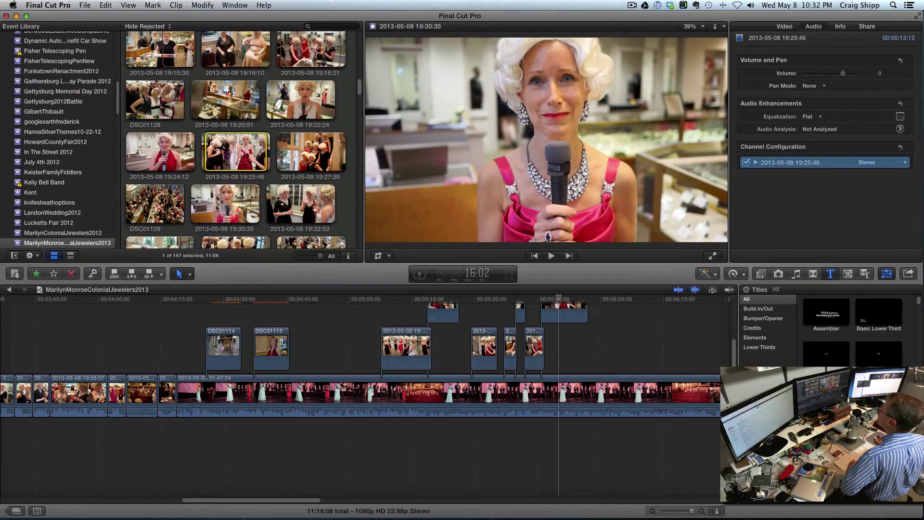
pyautogui.scroll(-5, 217, 207)
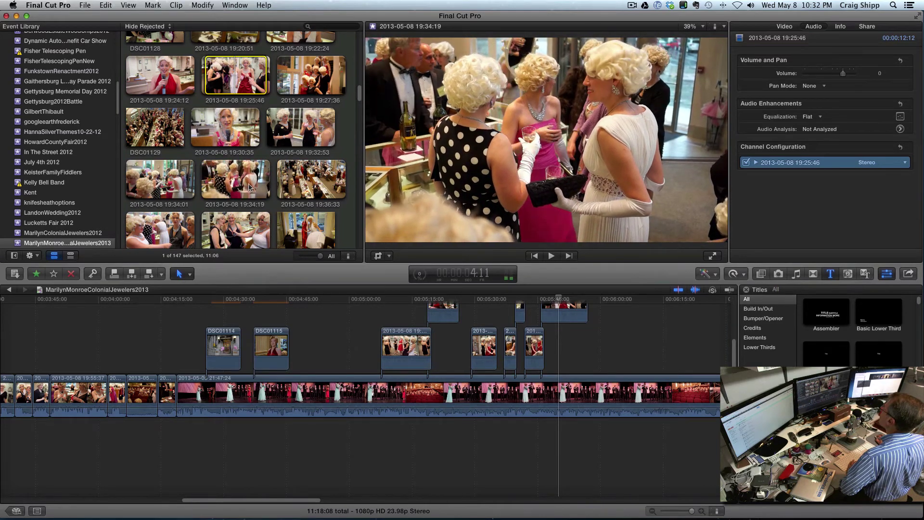
pyautogui.click(232, 187)
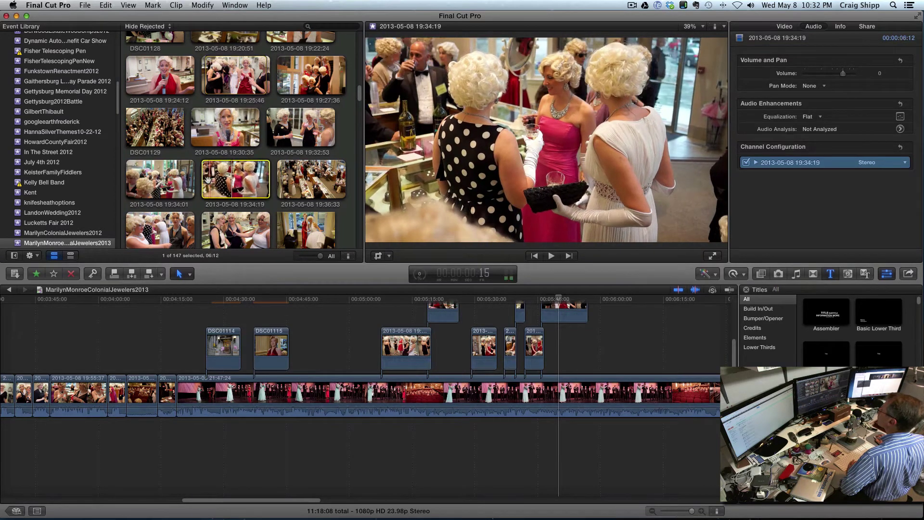
pyautogui.moveTo(203, 180); pyautogui.dragTo(207, 179)
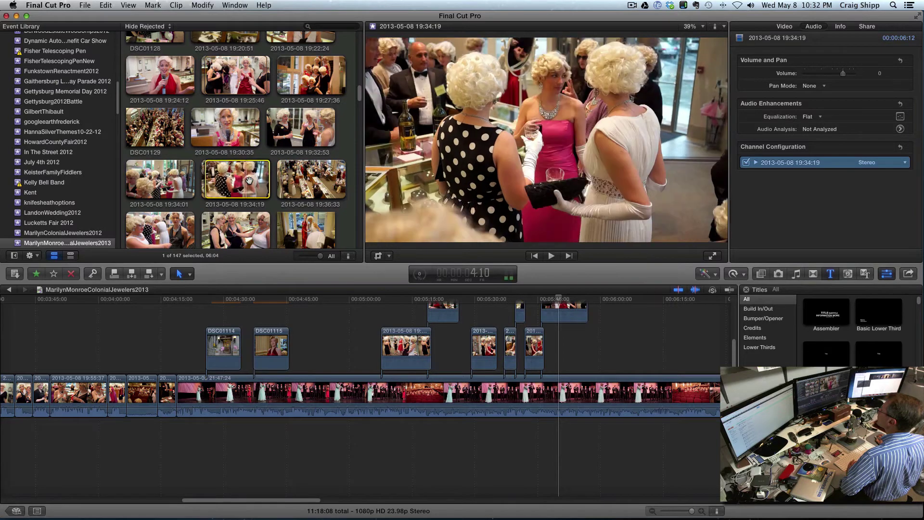
pyautogui.moveTo(268, 179); pyautogui.dragTo(266, 179)
pyautogui.moveTo(537, 266); pyautogui.dragTo(587, 347)
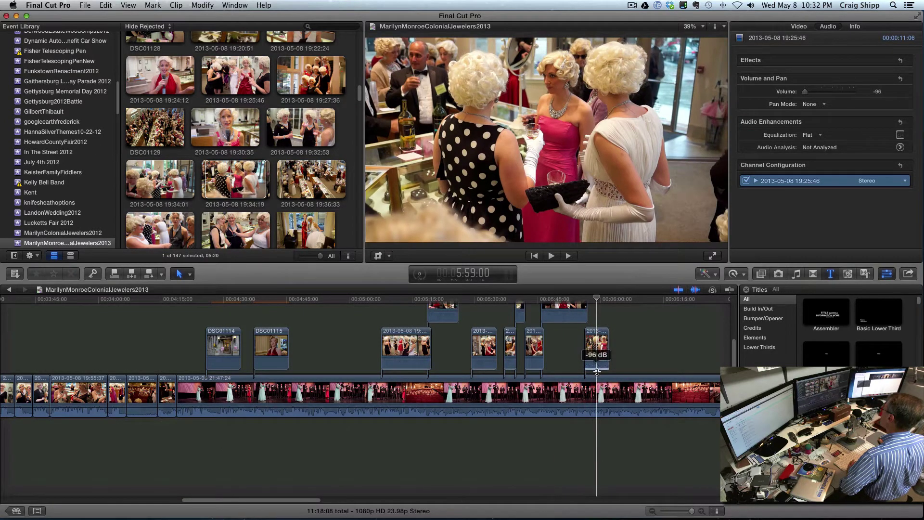
pyautogui.click(293, 177)
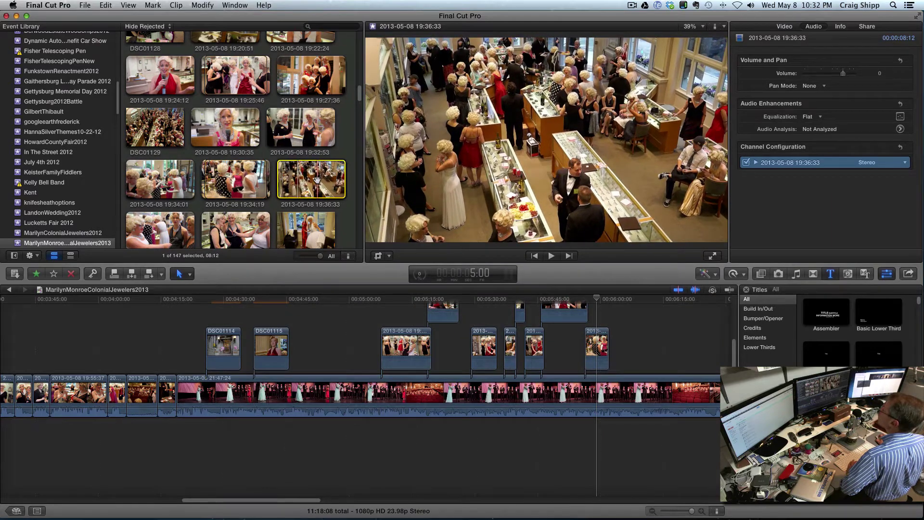
pyautogui.scroll(-4, 316, 179)
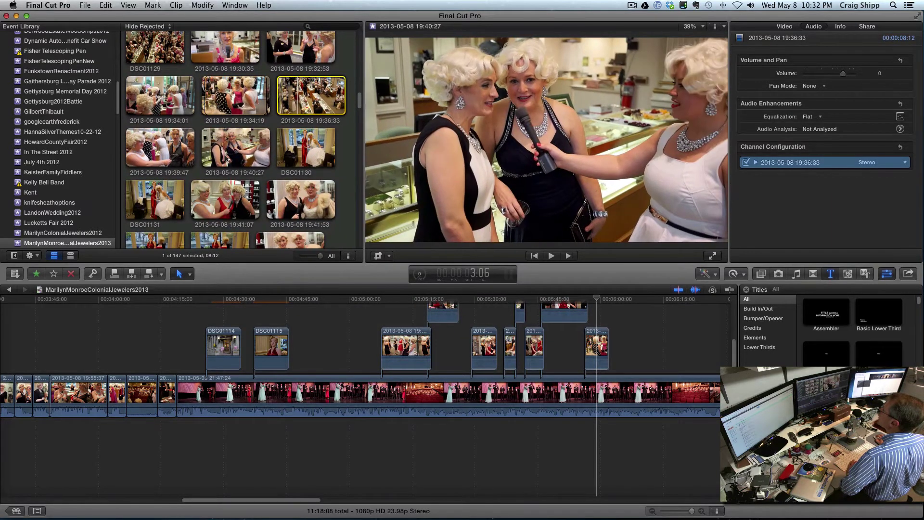
pyautogui.scroll(-5, 300, 157)
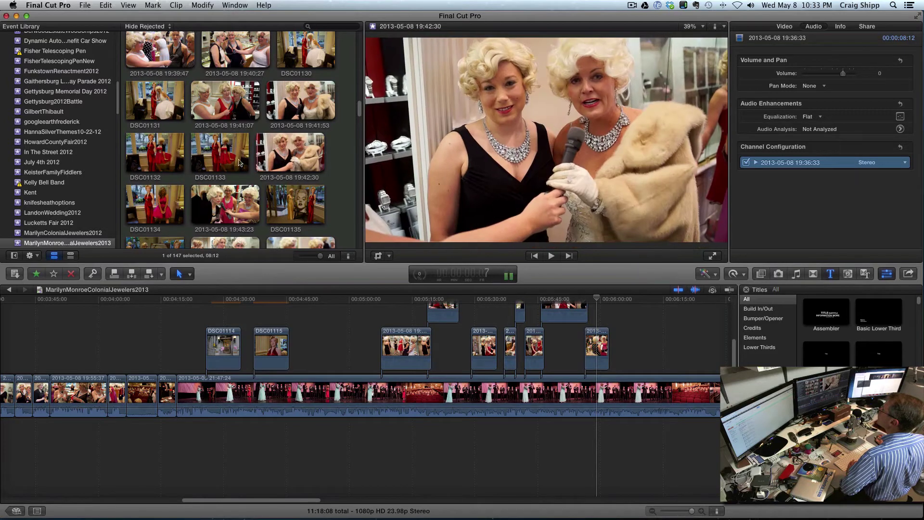
pyautogui.scroll(-1, 215, 203)
pyautogui.scroll(-5, 215, 203)
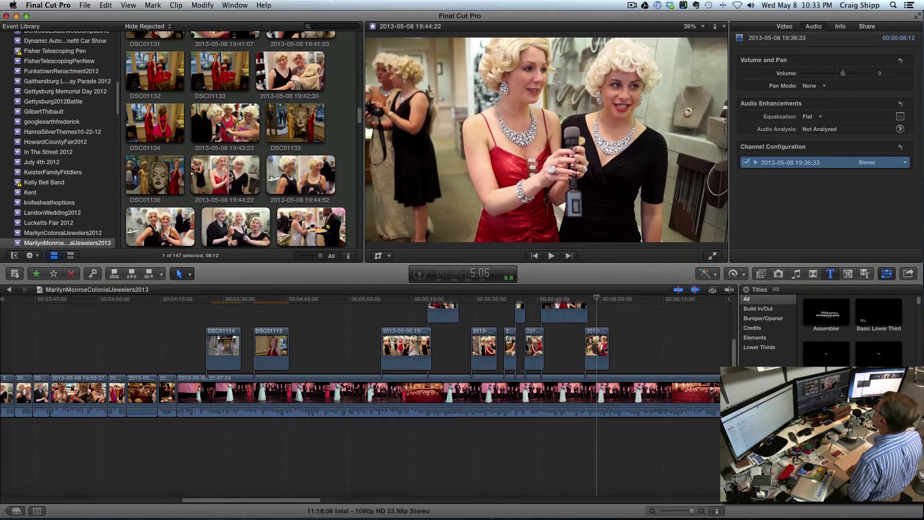
pyautogui.scroll(-6, 286, 174)
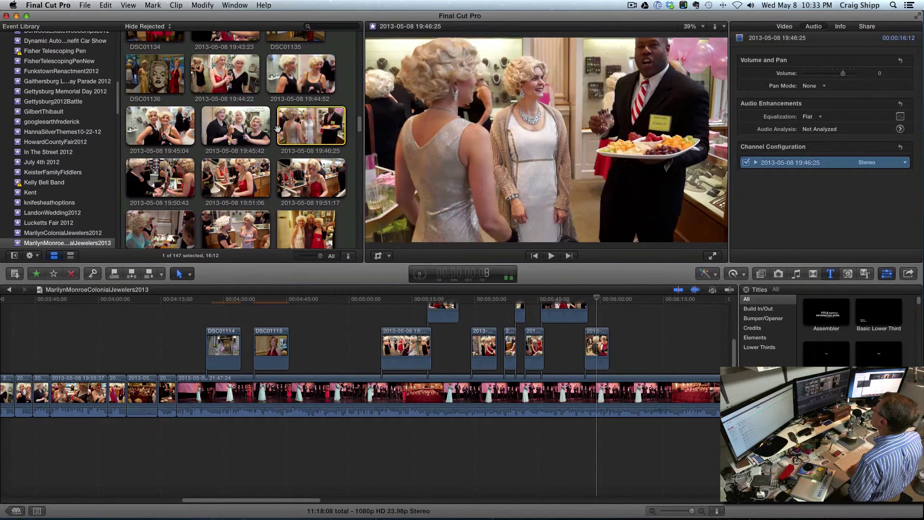
pyautogui.press('i')
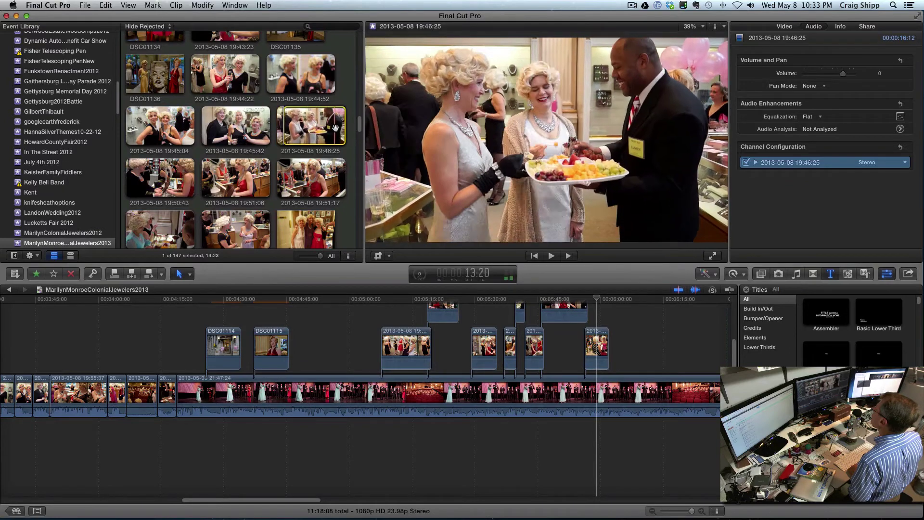
pyautogui.moveTo(342, 126); pyautogui.dragTo(339, 126)
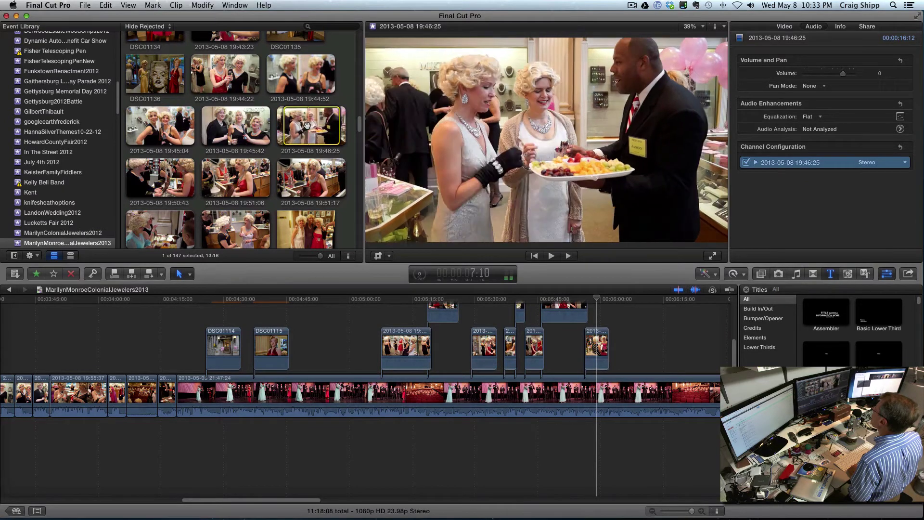
pyautogui.moveTo(613, 304); pyautogui.dragTo(622, 324)
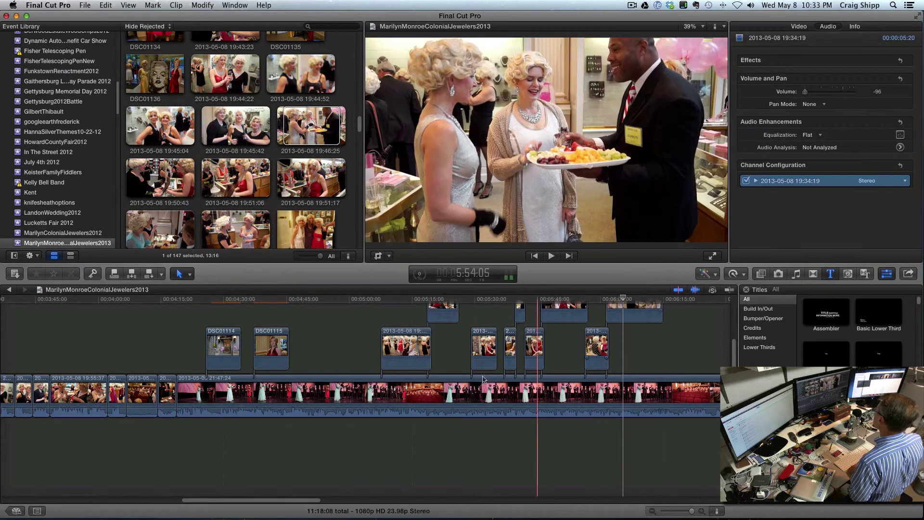
pyautogui.moveTo(287, 501); pyautogui.dragTo(352, 503)
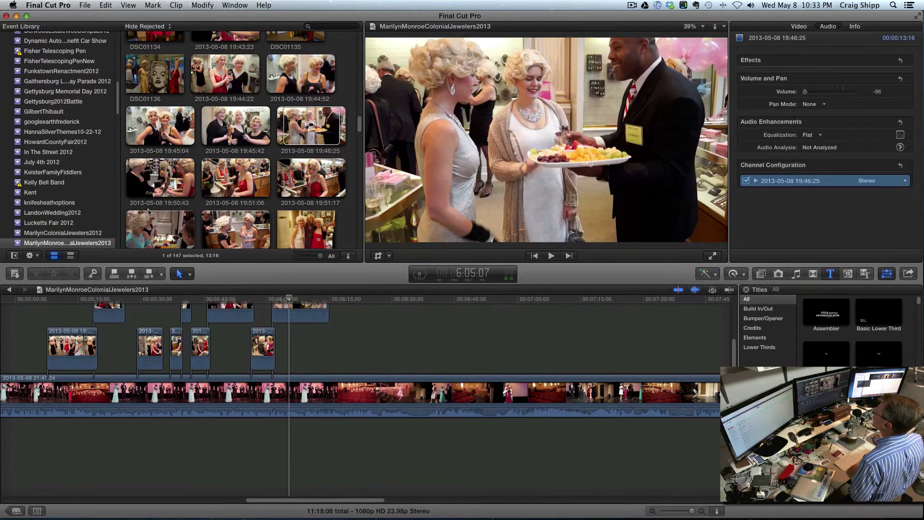
pyautogui.press('super+1')
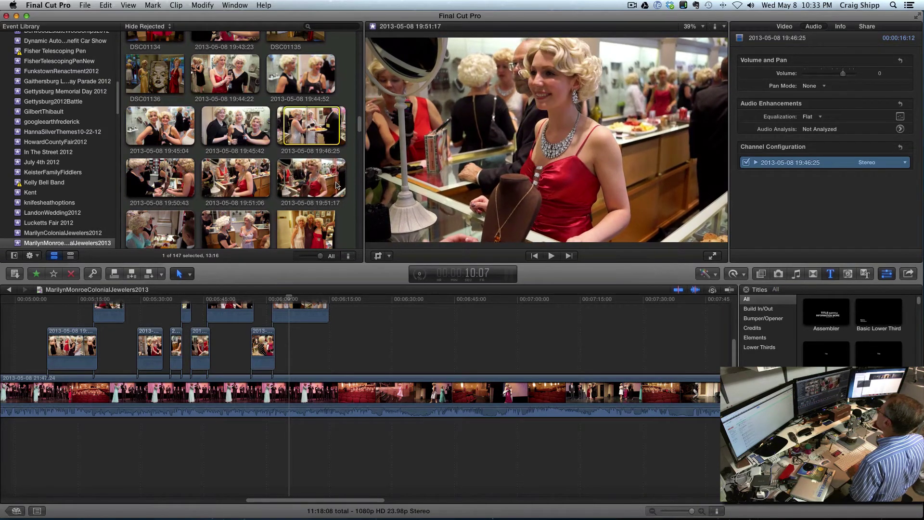
pyautogui.click(293, 179)
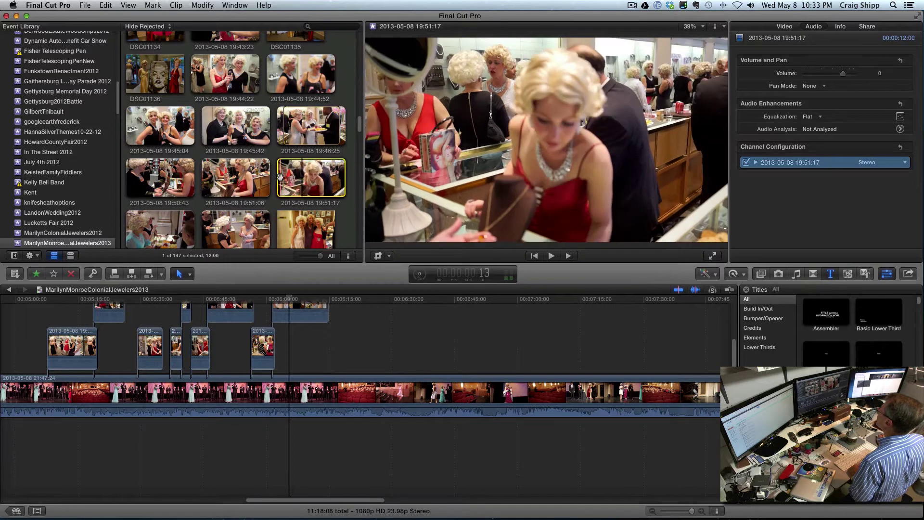
pyautogui.moveTo(278, 178); pyautogui.dragTo(319, 183)
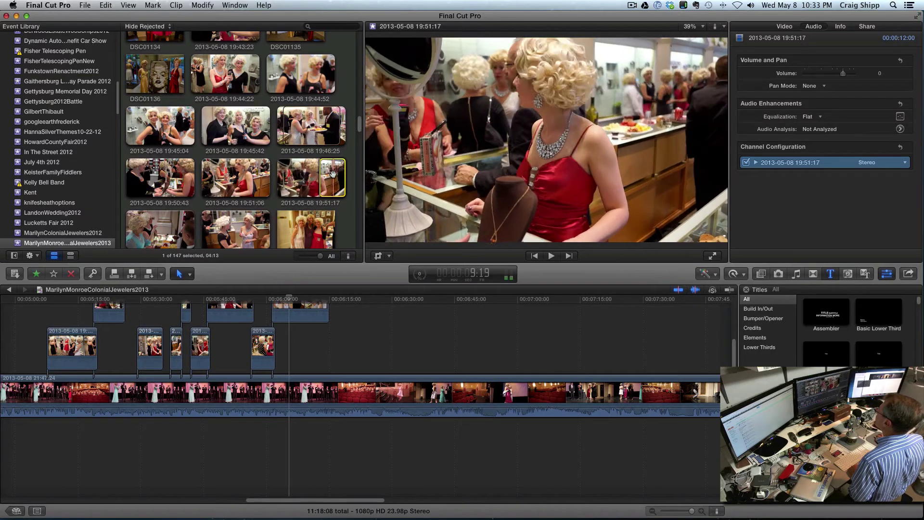
pyautogui.moveTo(332, 173); pyautogui.dragTo(337, 368)
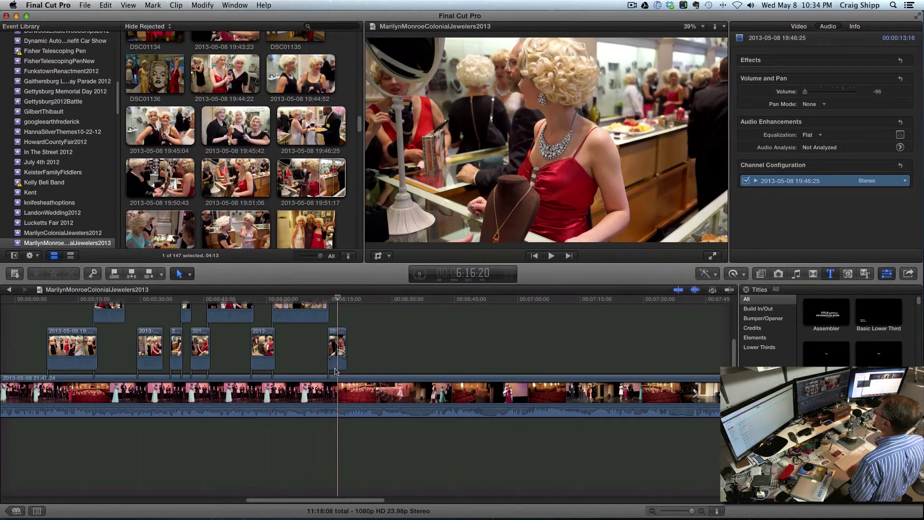
# - Play the timeline from the end of the 19:46:25 cutaway through the uncovered stage footage to review it
pyautogui.click(318, 356)
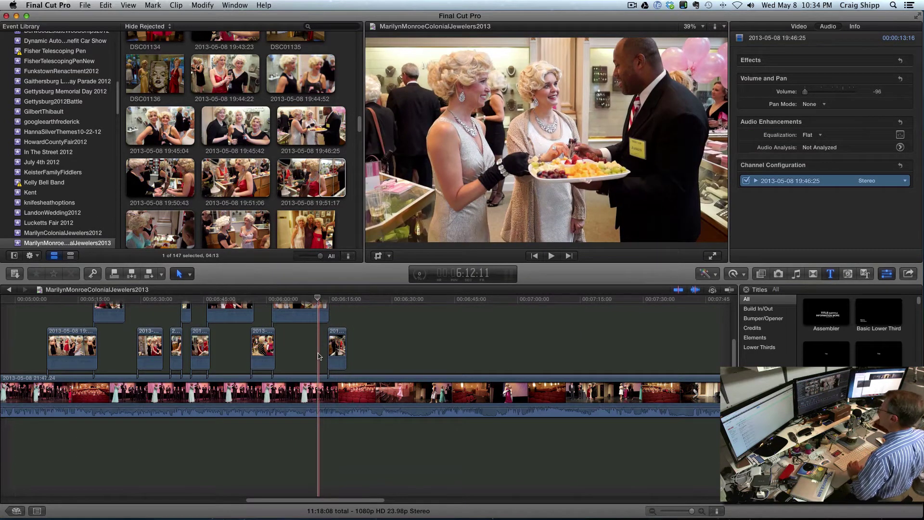
pyautogui.press('space')
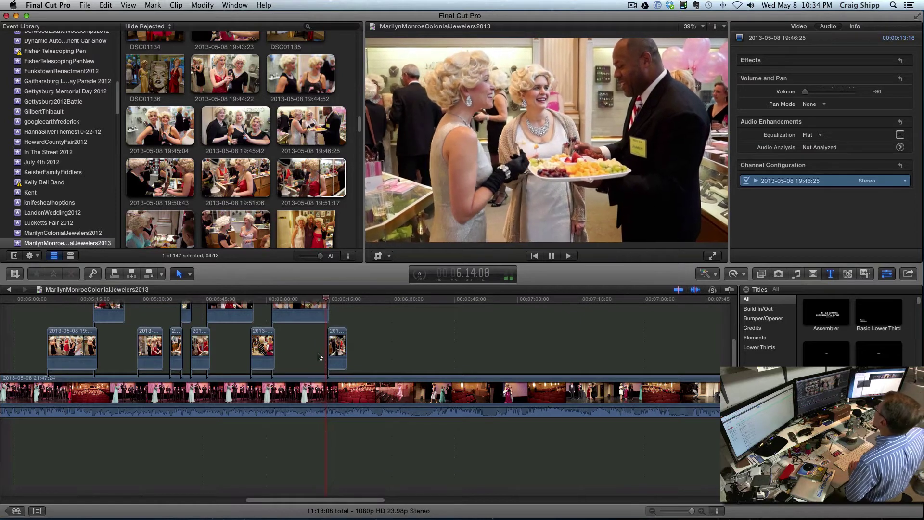
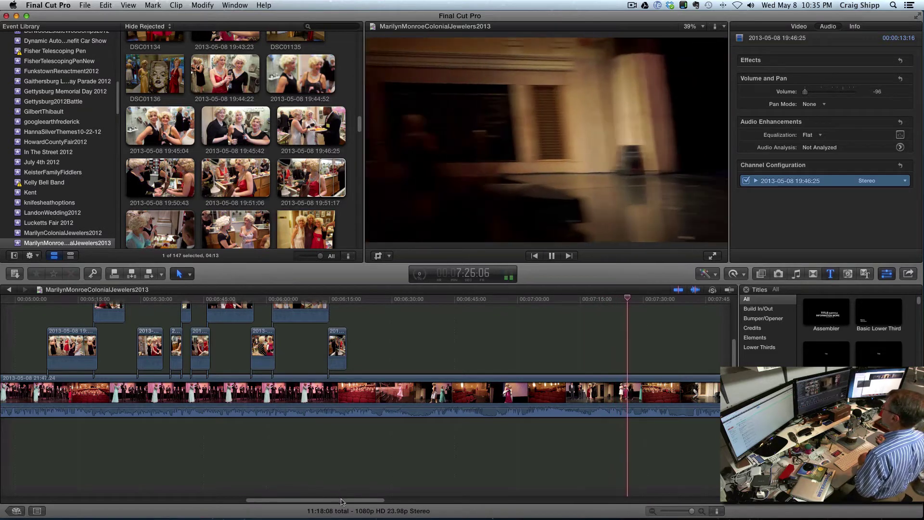
pyautogui.moveTo(342, 502); pyautogui.dragTo(420, 502)
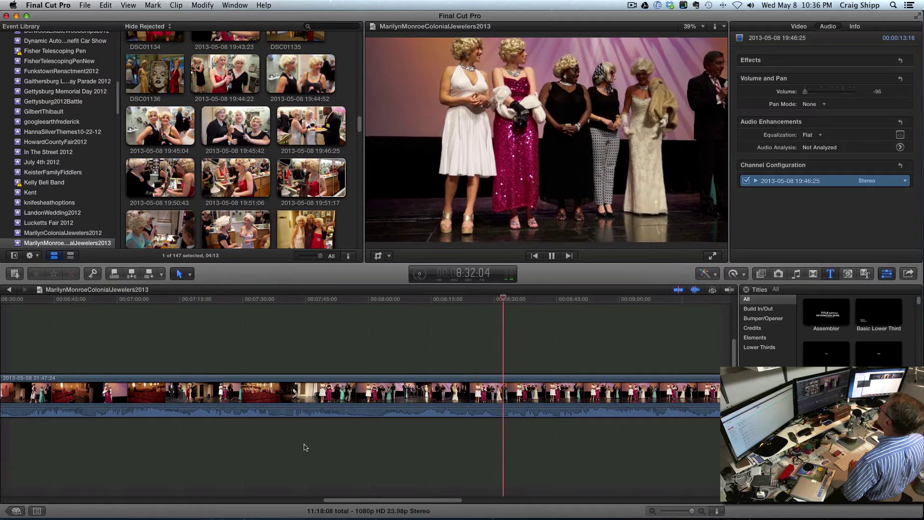
pyautogui.press('space')
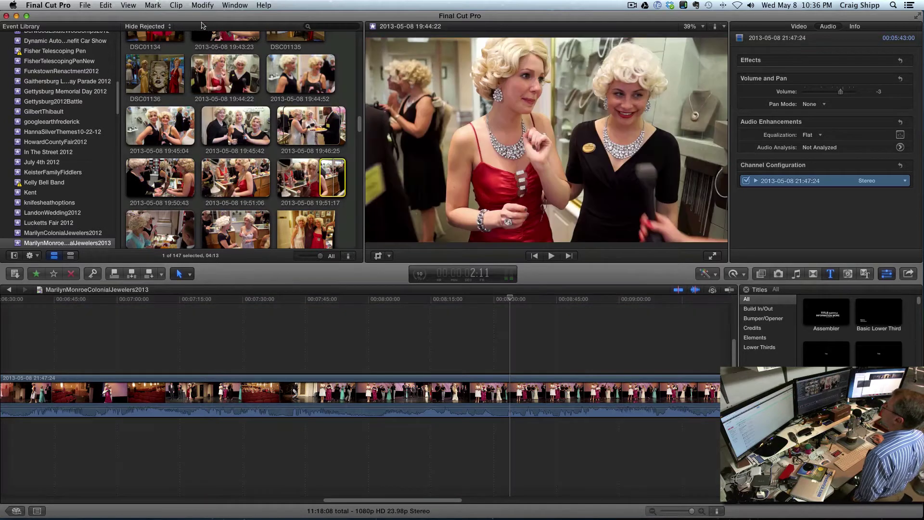
# - Launch Picasa Web Albums Uploader and add all photos from the Photo 1 folder on the desktop to it
pyautogui.press('F11')
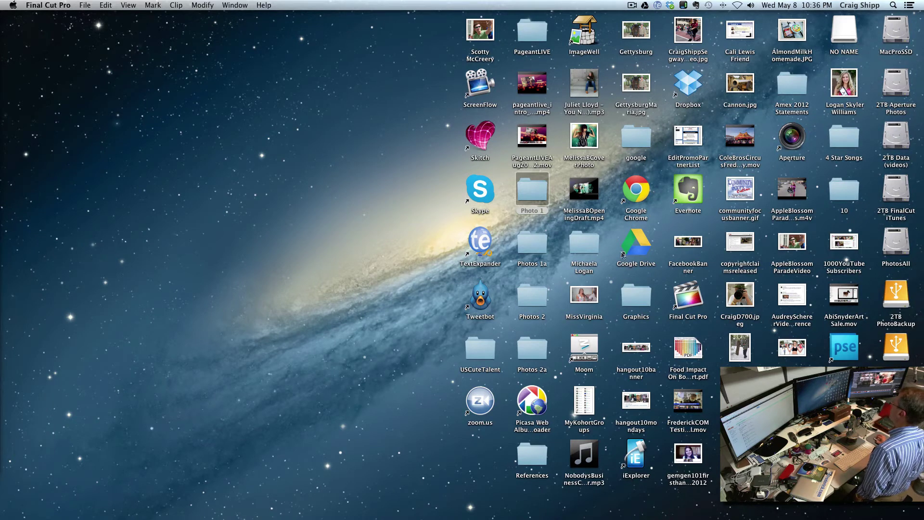
pyautogui.doubleClick(528, 398)
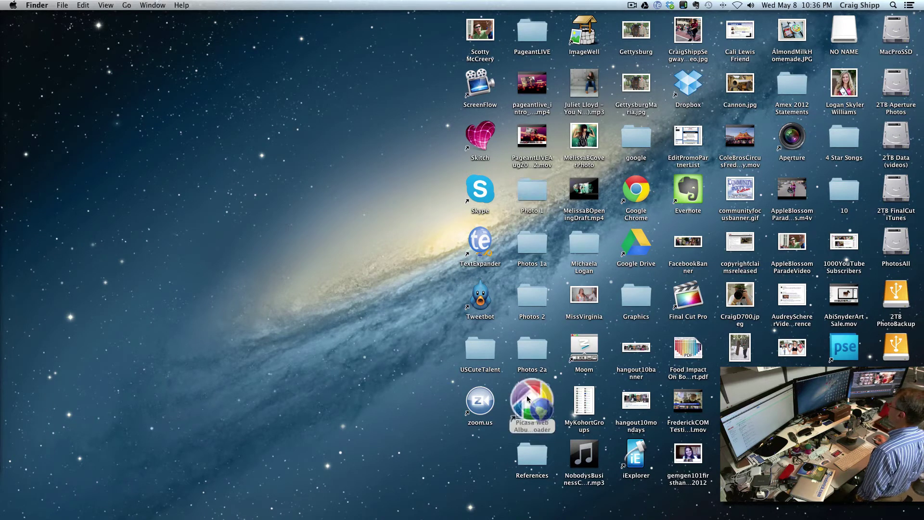
pyautogui.click(528, 197)
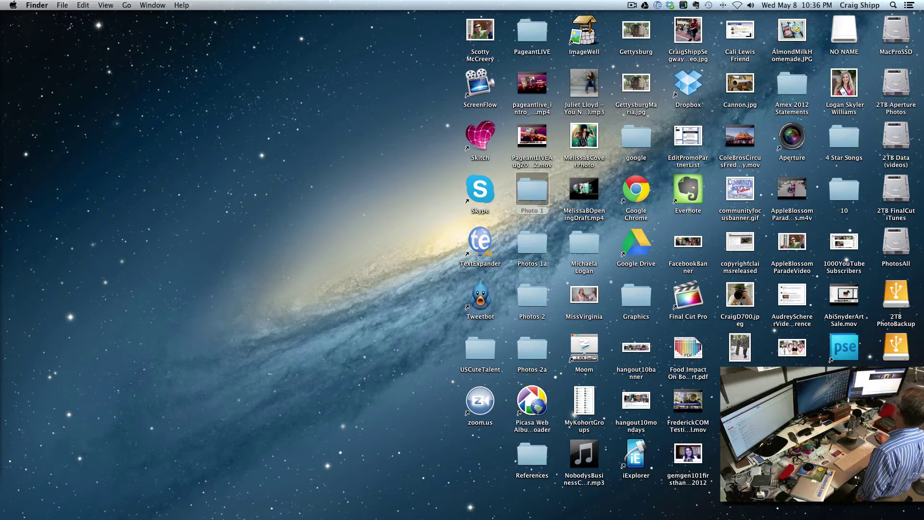
pyautogui.press('super+o')
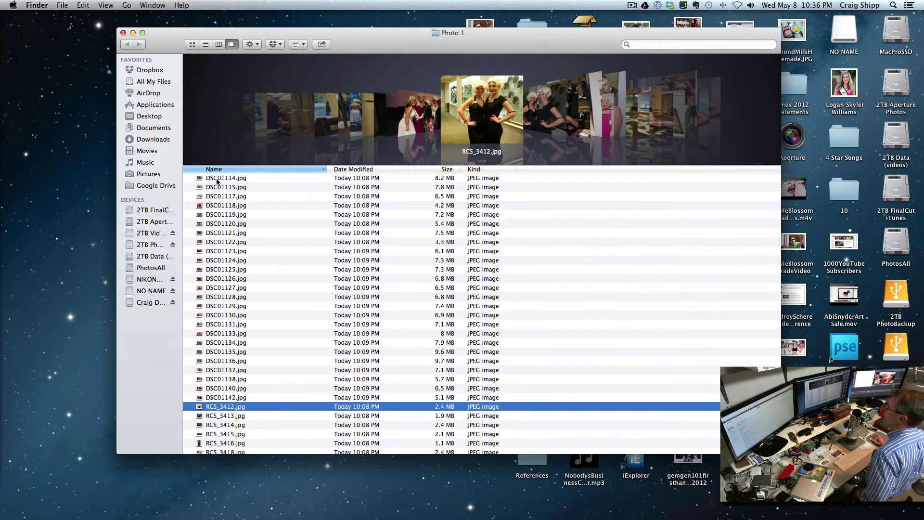
pyautogui.click(217, 178)
pyautogui.press('super+a')
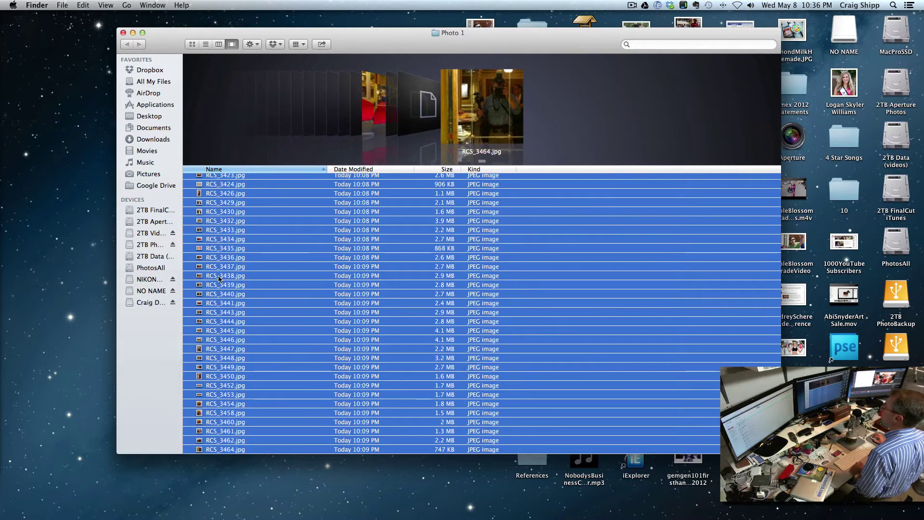
pyautogui.moveTo(219, 279); pyautogui.dragTo(923, 188)
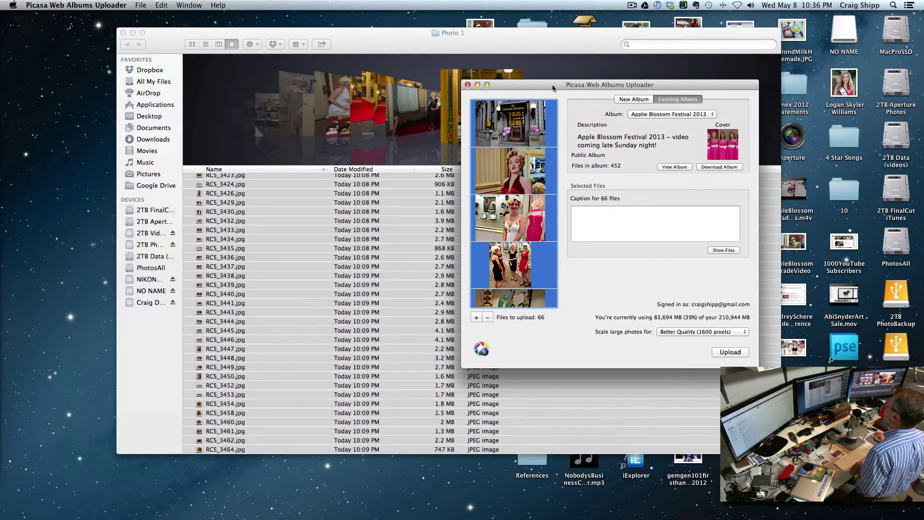
# - Create a new public album titled MarilynMonroeColonialJewelers and upload the added photos to it
pyautogui.moveTo(553, 85); pyautogui.dragTo(520, 85)
pyautogui.click(596, 98)
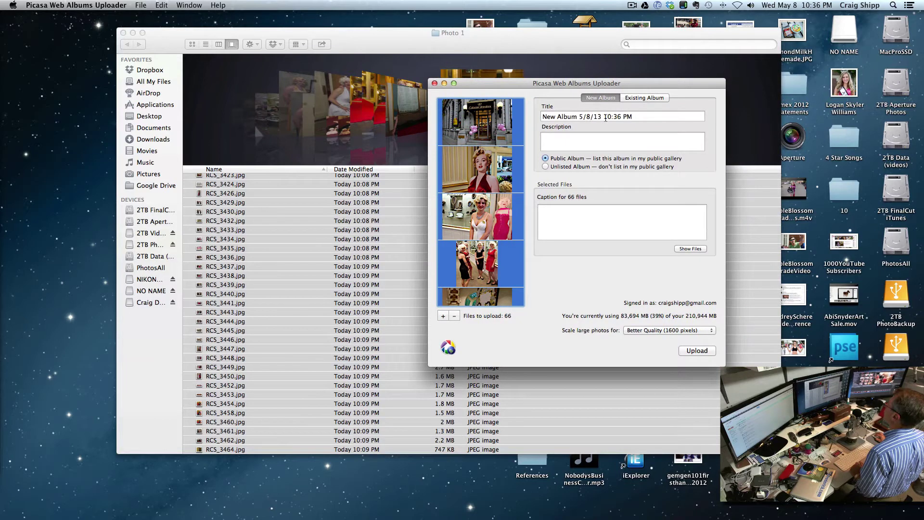
pyautogui.moveTo(633, 117); pyautogui.dragTo(541, 119)
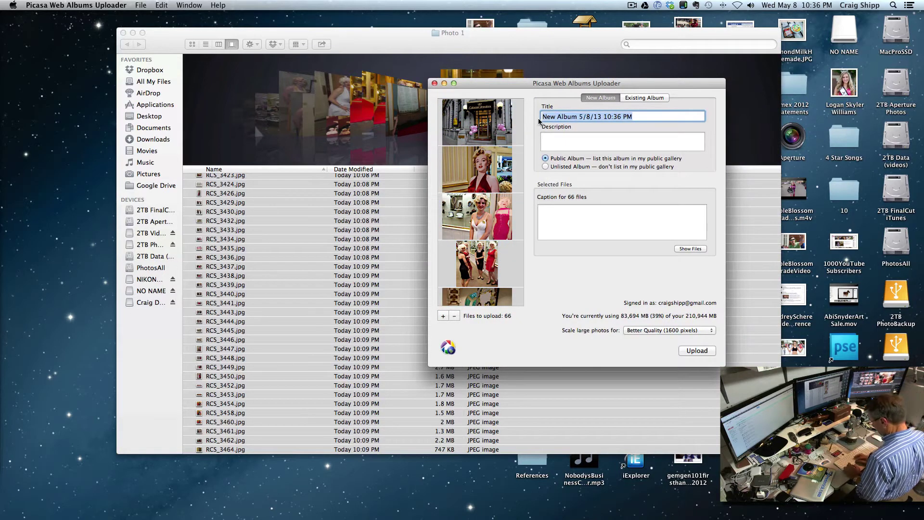
pyautogui.write('MarilynMonroeColonialJewelers')
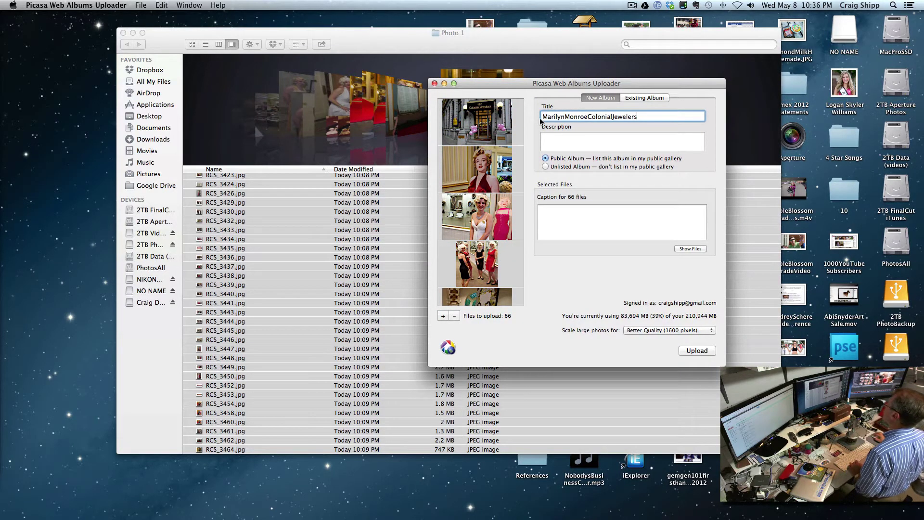
pyautogui.click(696, 351)
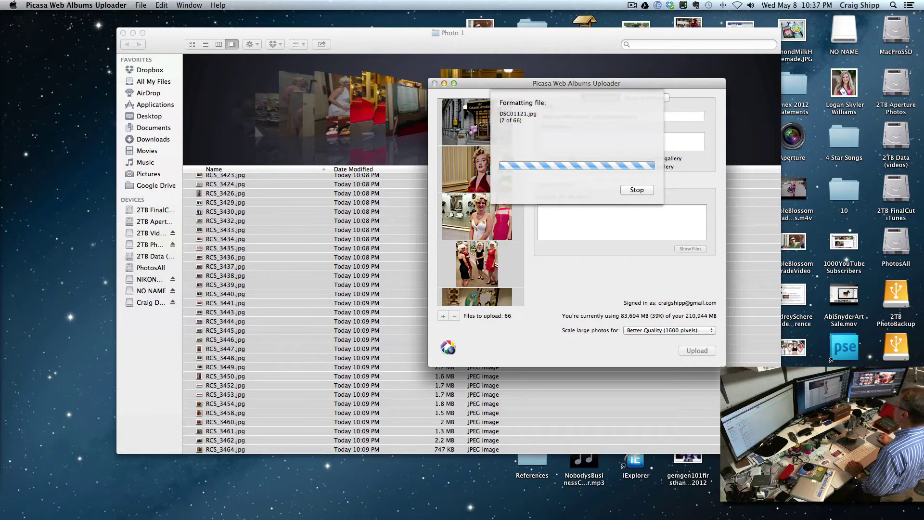
# - Switch to Chrome, start choosing photos on the Flickr upload page, and browse to the Photo 1 folder on the desktop
pyautogui.click(865, 512)
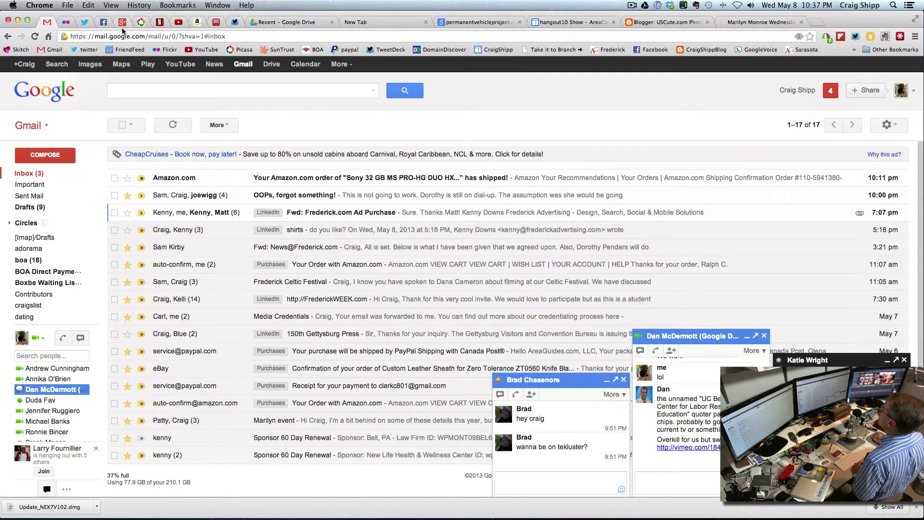
pyautogui.click(67, 25)
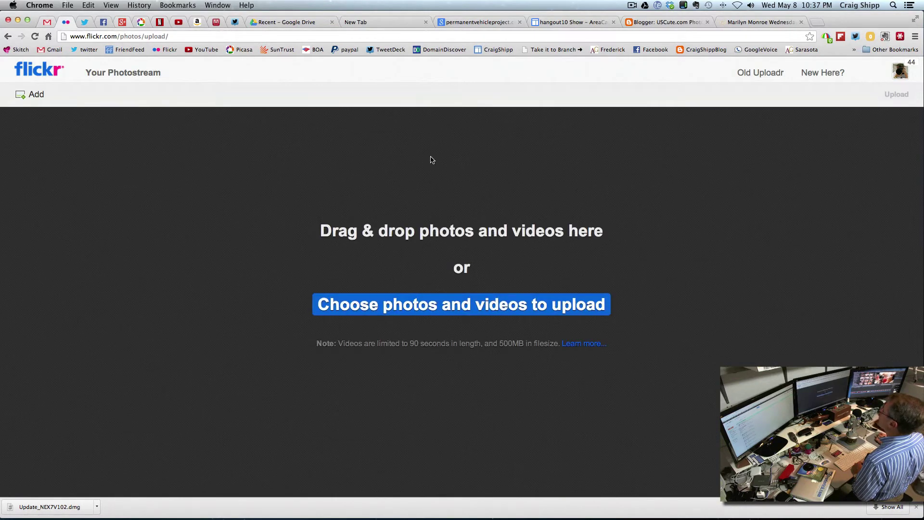
pyautogui.click(394, 305)
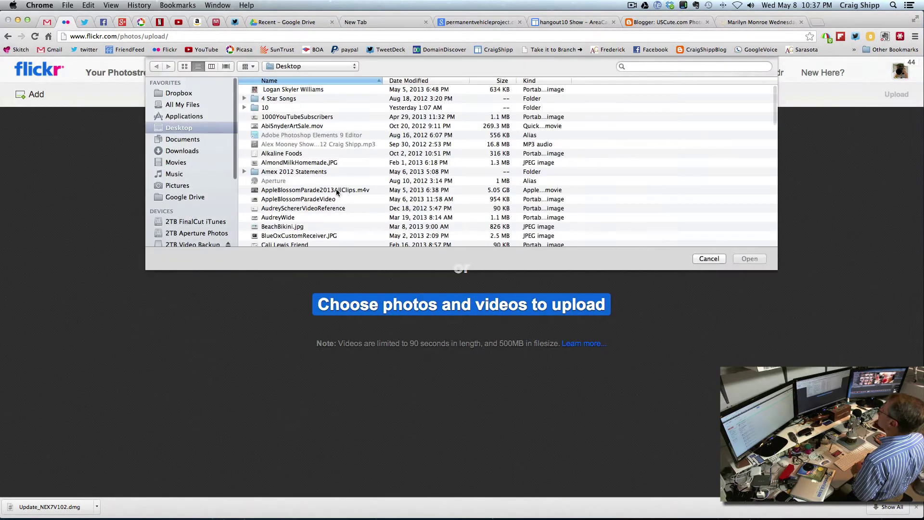
pyautogui.scroll(-15, 326, 193)
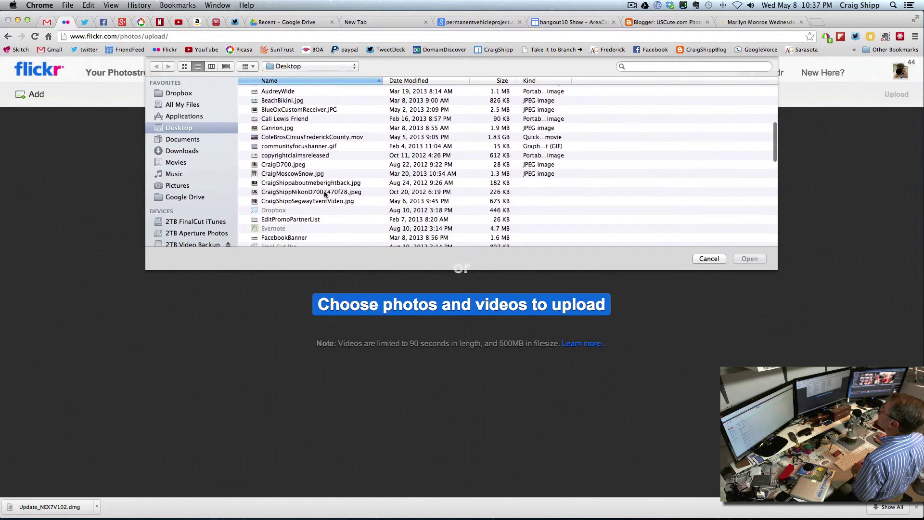
pyautogui.scroll(-3, 318, 194)
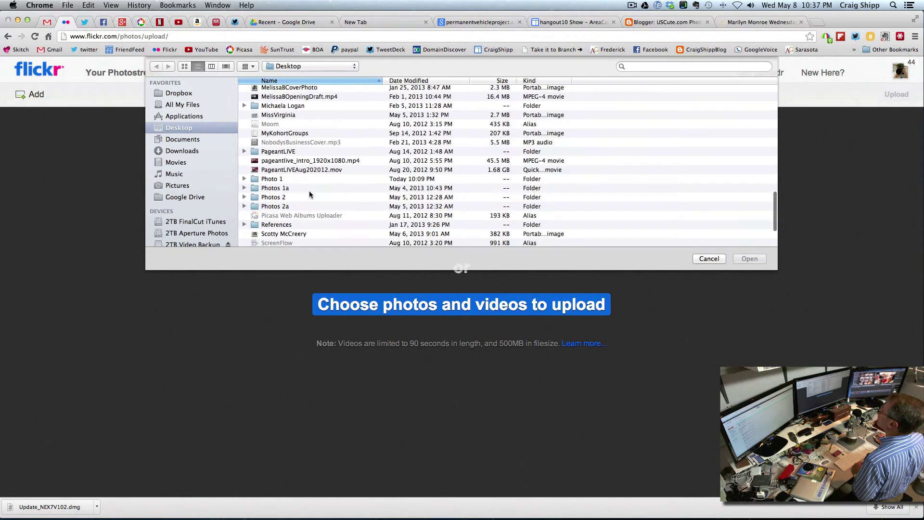
pyautogui.click(279, 179)
pyautogui.doubleClick(257, 179)
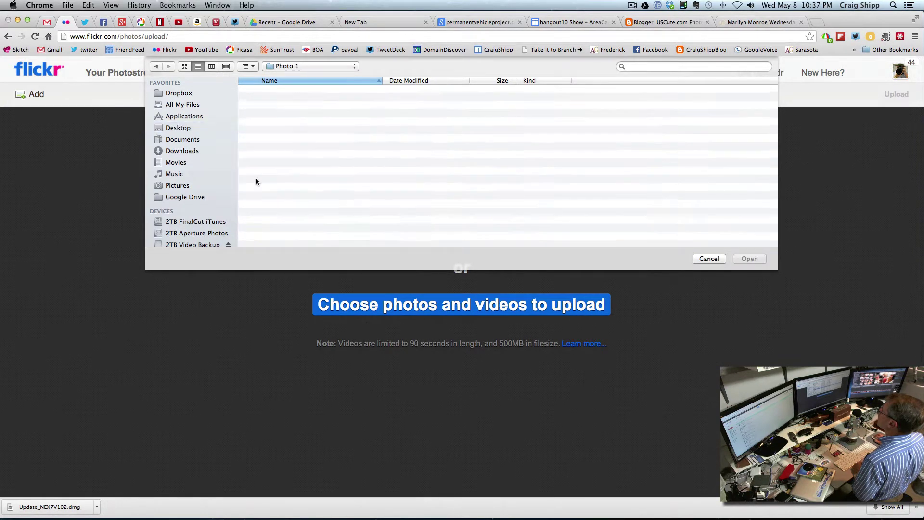
# - Add all photos in the Photo 1 folder, DSC01114.jpg through RCS_3464.jpg, and upload them publicly to Flickr
pyautogui.click(282, 91)
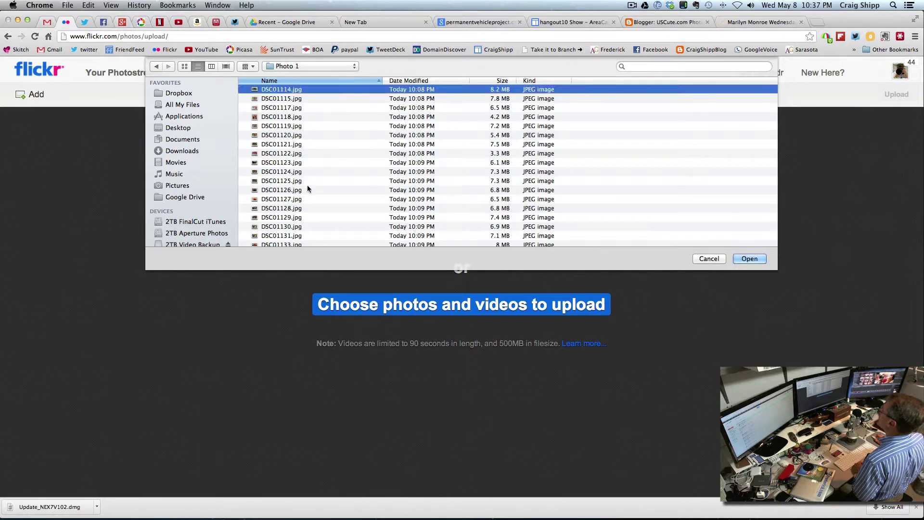
pyautogui.scroll(-15, 307, 185)
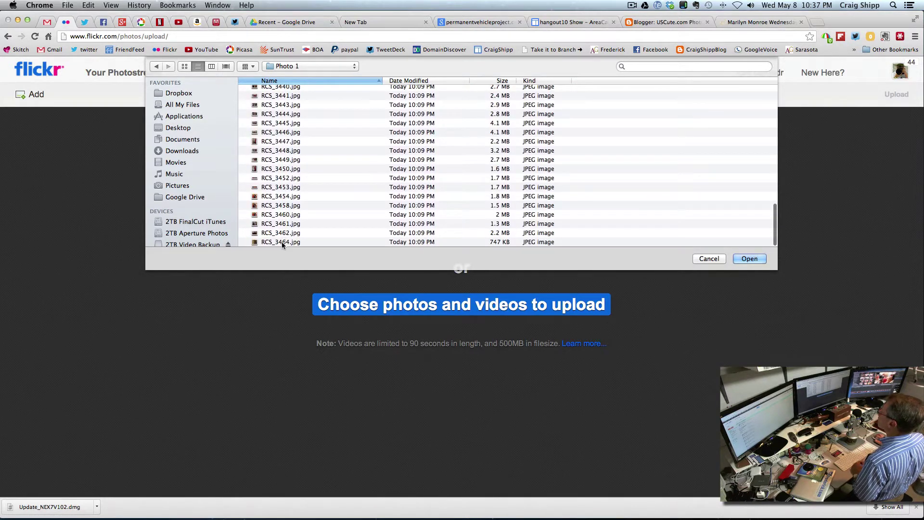
pyautogui.keyDown('shift'); pyautogui.click(281, 242); pyautogui.keyUp('shift')
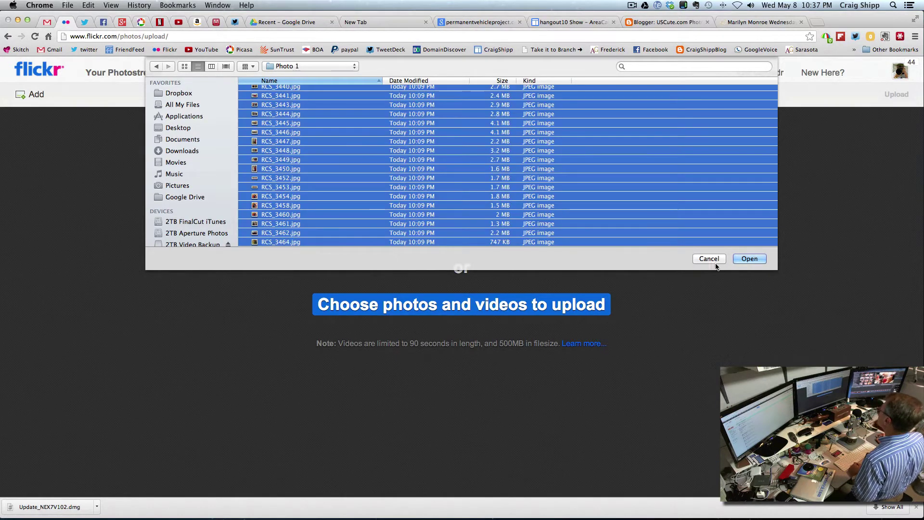
pyautogui.click(748, 259)
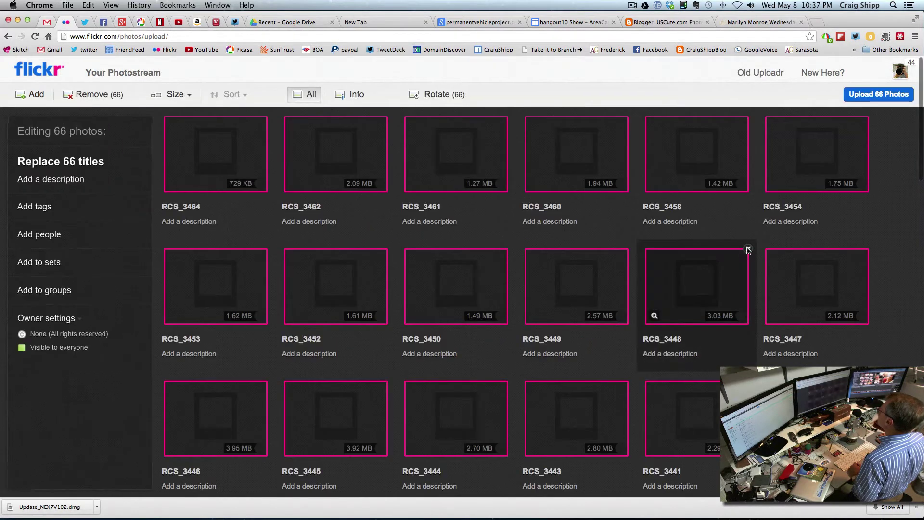
pyautogui.click(870, 96)
pyautogui.click(443, 301)
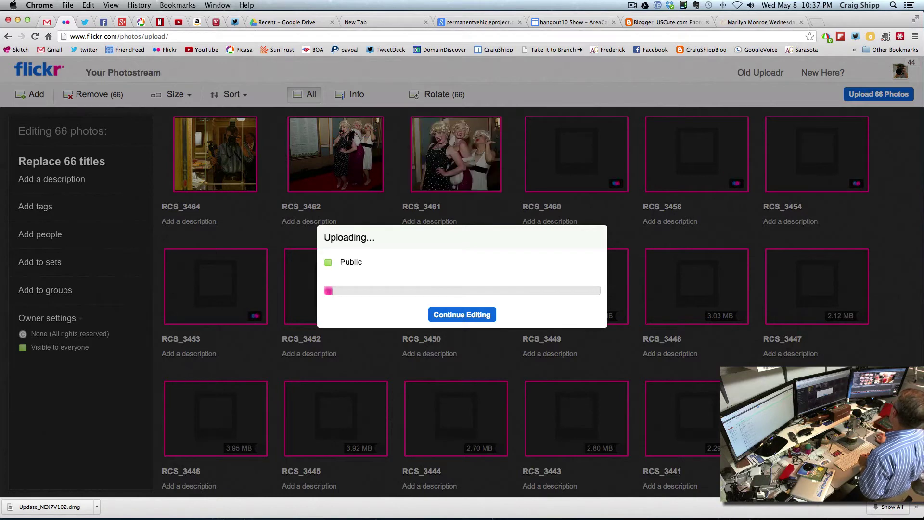
# - Switch to Final Cut Pro, move its window fully onto the screen, and play the stage clip from about 8:29 to 8:47
pyautogui.press('super+Tab')
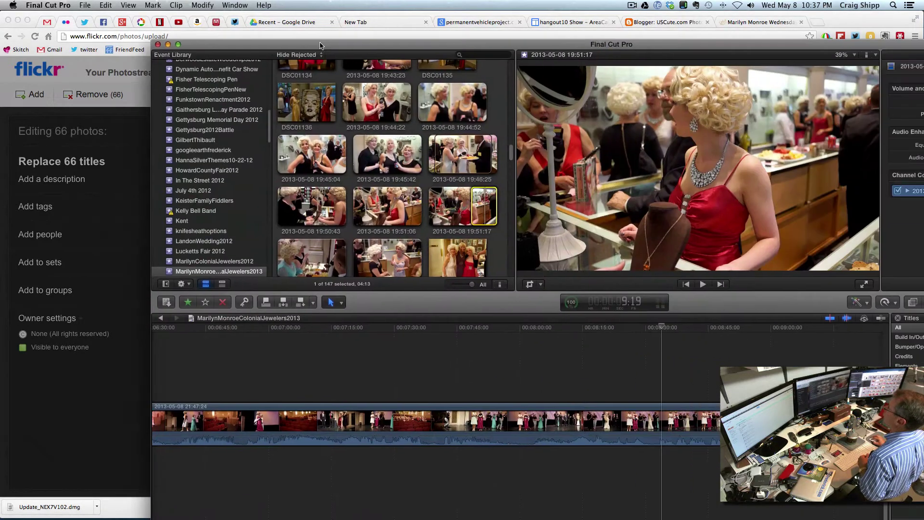
pyautogui.moveTo(319, 45); pyautogui.dragTo(172, 11)
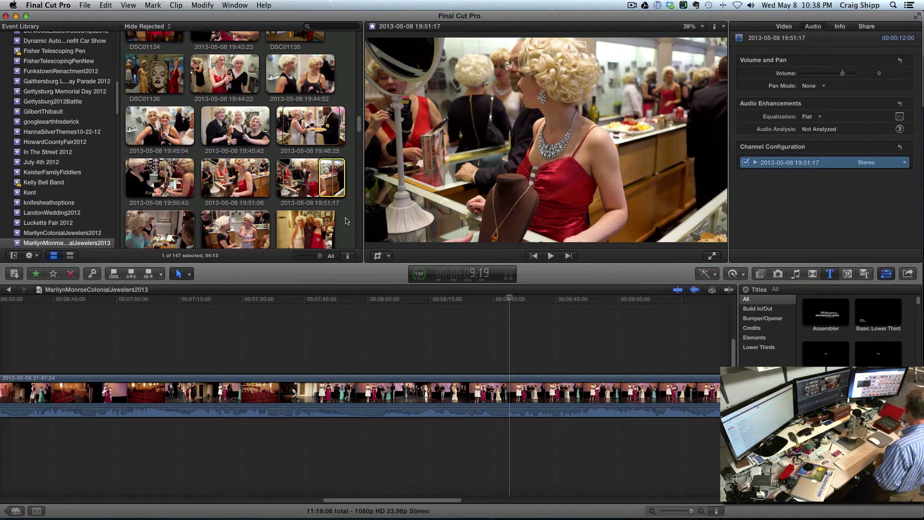
pyautogui.click(490, 307)
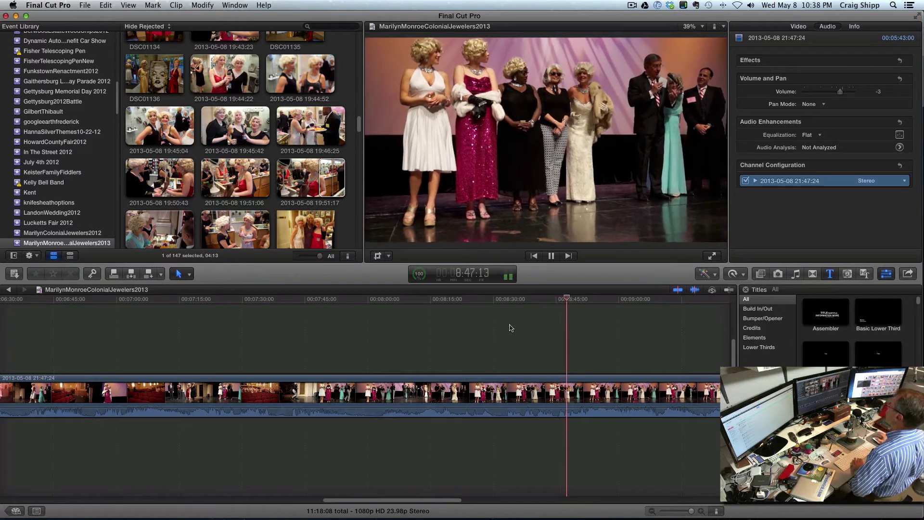
pyautogui.press('space')
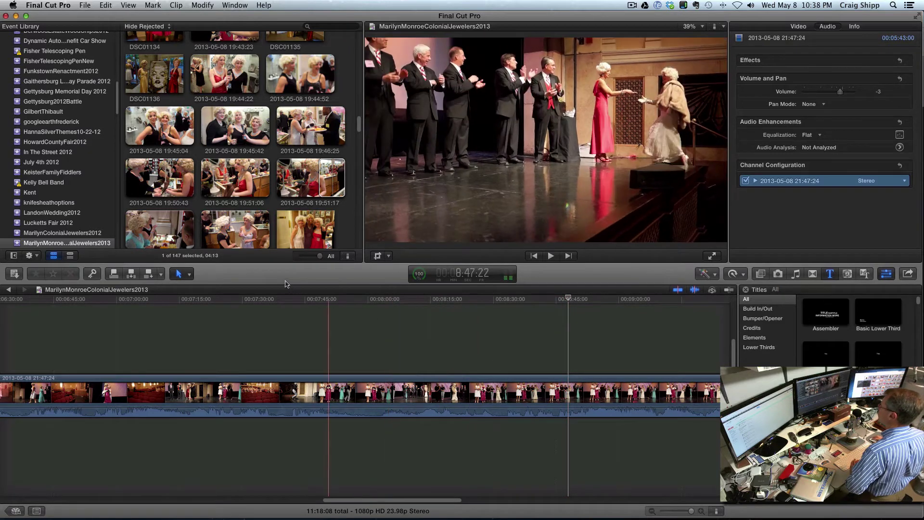
pyautogui.click(189, 274)
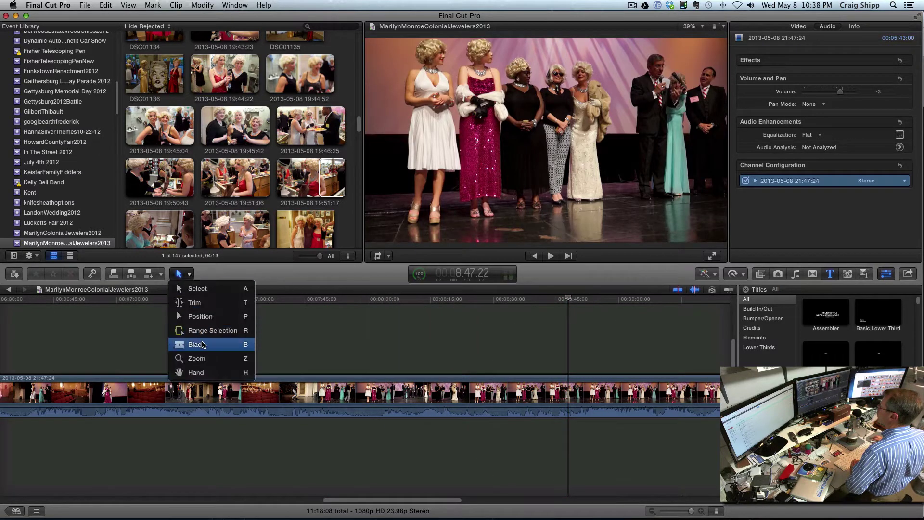
pyautogui.click(202, 344)
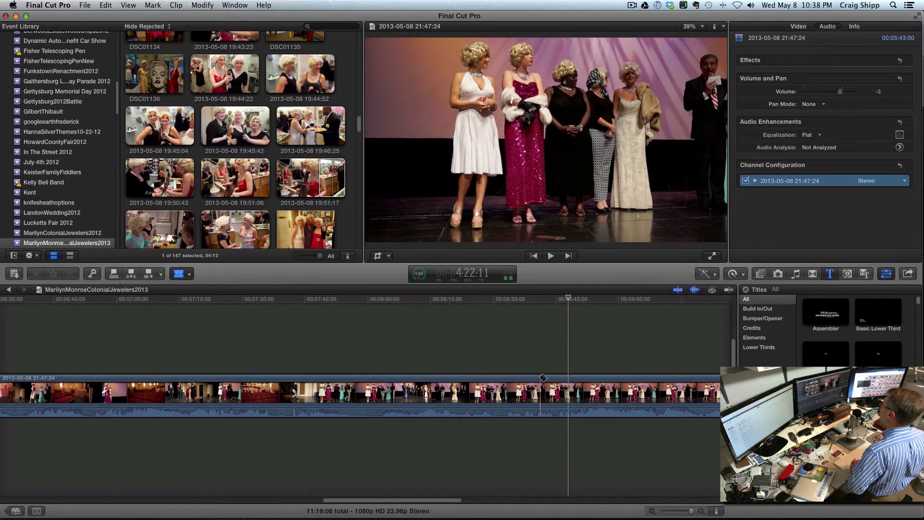
pyautogui.click(520, 378)
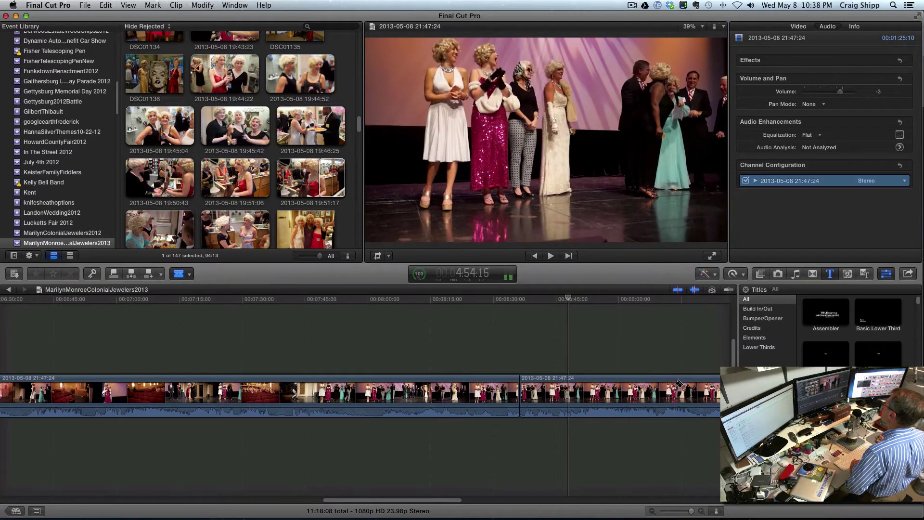
pyautogui.click(698, 385)
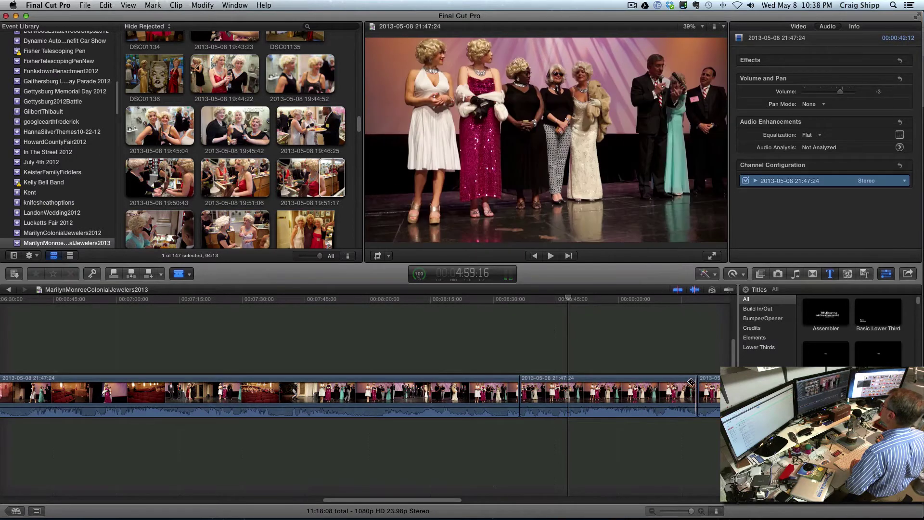
# - Turn on Stabilization for the stage clip section between the 8:36 and 9:19 cuts
pyautogui.click(178, 273)
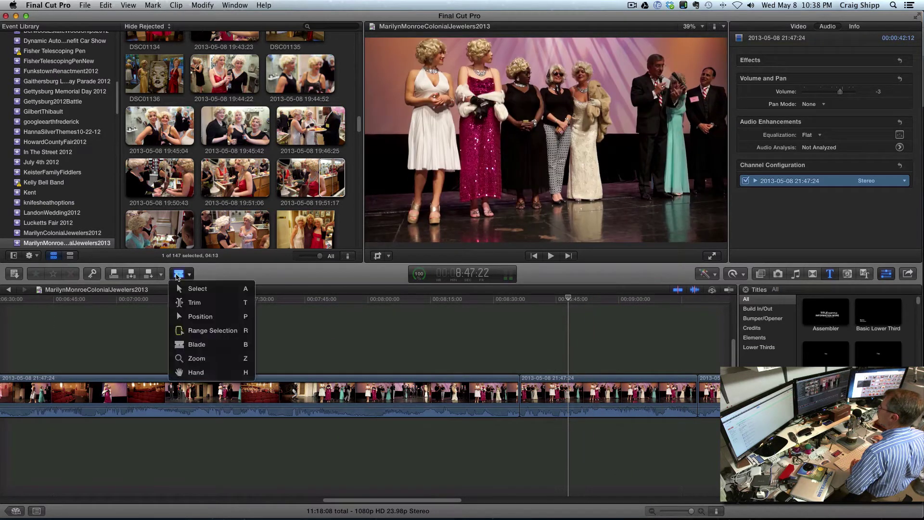
pyautogui.click(202, 289)
pyautogui.click(585, 383)
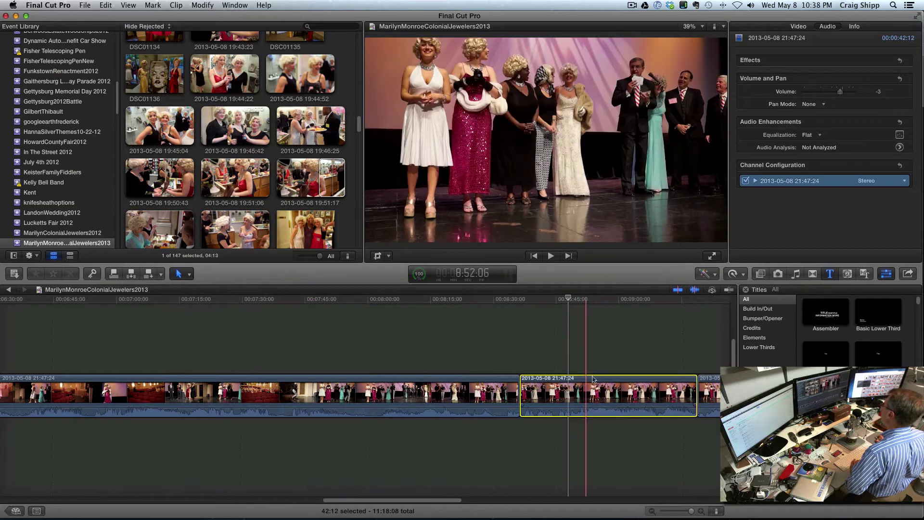
pyautogui.press('space')
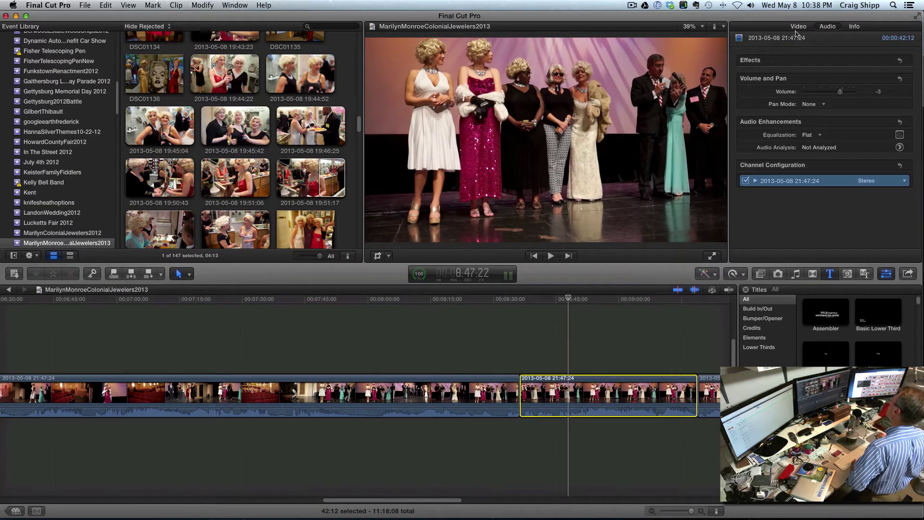
pyautogui.click(797, 27)
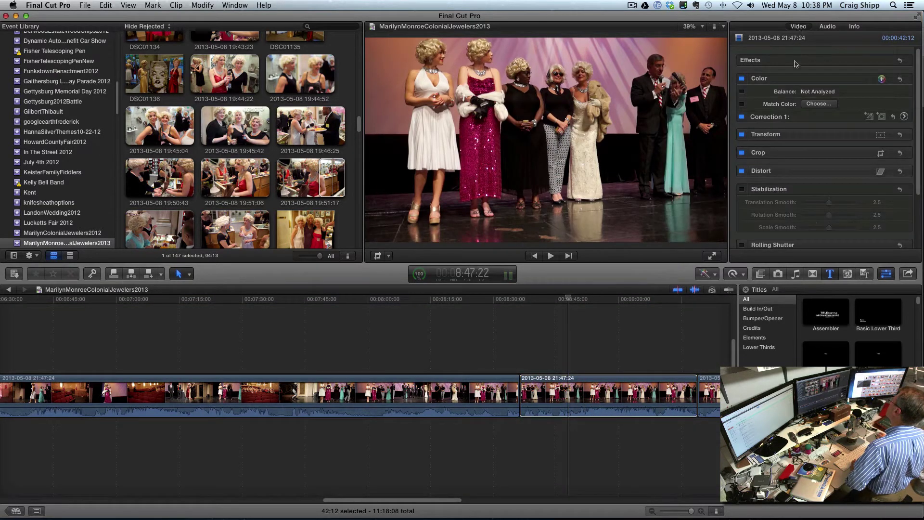
pyautogui.click(742, 190)
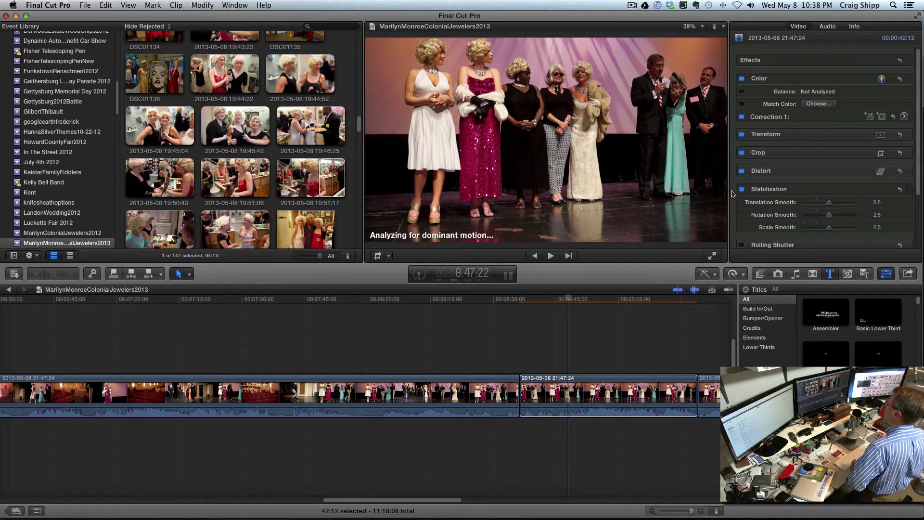
# - Play the timeline from about 8:34 to 8:42 to review the transition across the 8:36 cut
pyautogui.press('space')
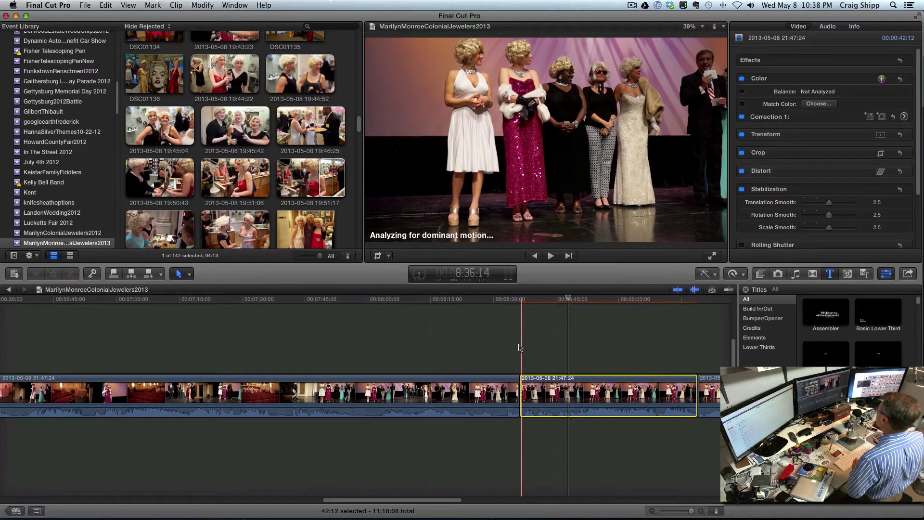
pyautogui.click(511, 347)
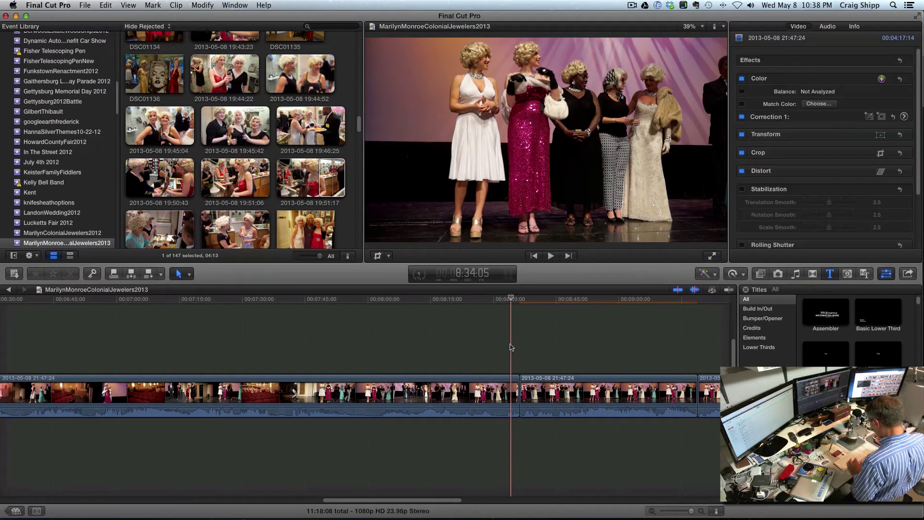
pyautogui.press('space')
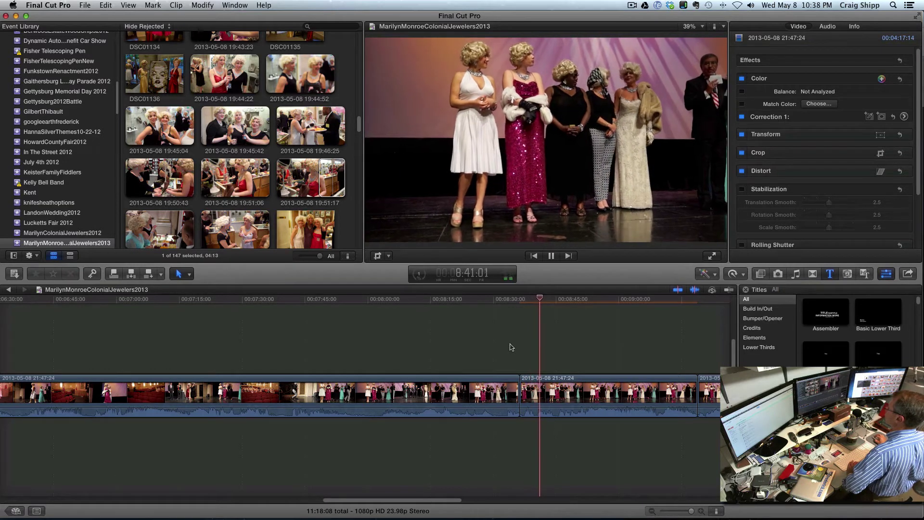
pyautogui.press('space')
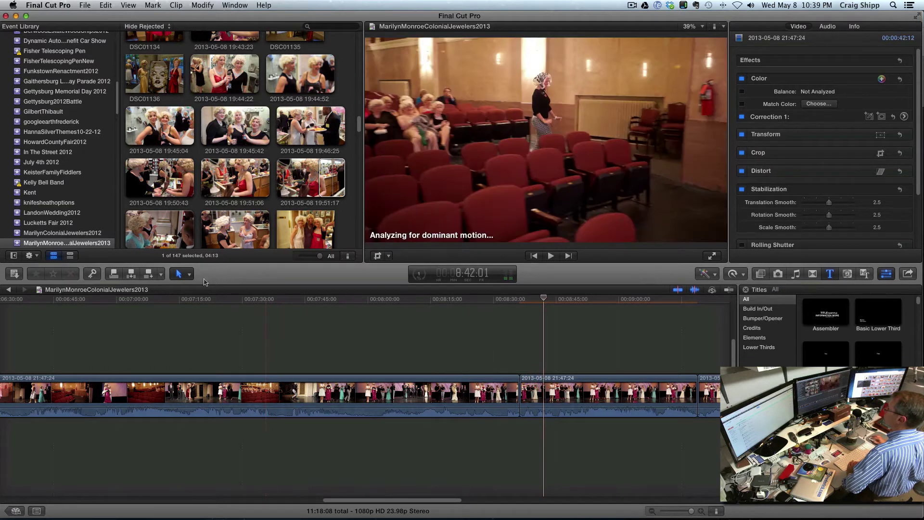
# - Blade the stage clip at about 8:02 and turn on Stabilization for the section from there to the 8:36 cut
pyautogui.click(188, 274)
pyautogui.click(196, 344)
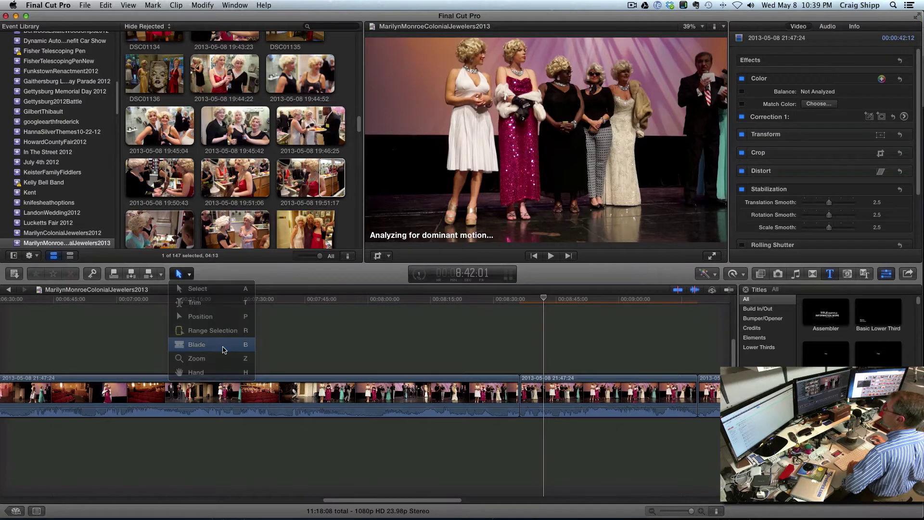
pyautogui.click(378, 385)
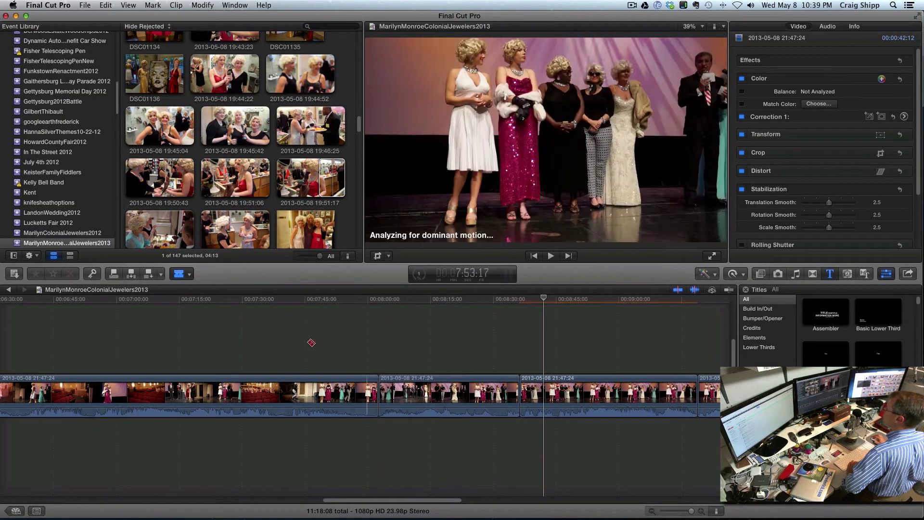
pyautogui.click(189, 274)
pyautogui.click(195, 288)
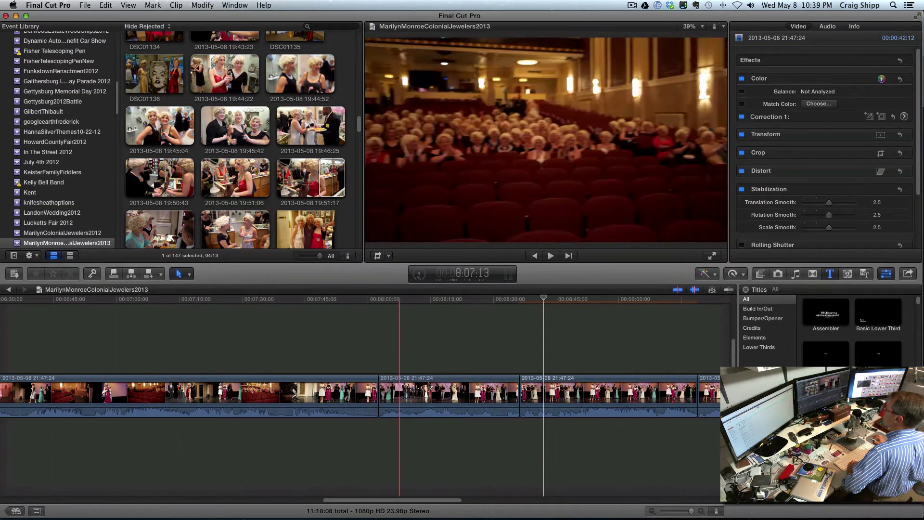
pyautogui.click(449, 393)
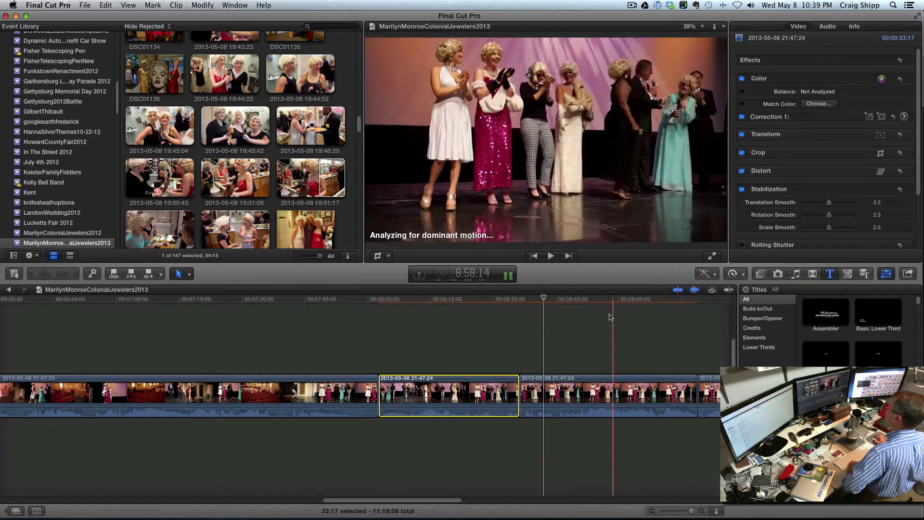
pyautogui.click(572, 332)
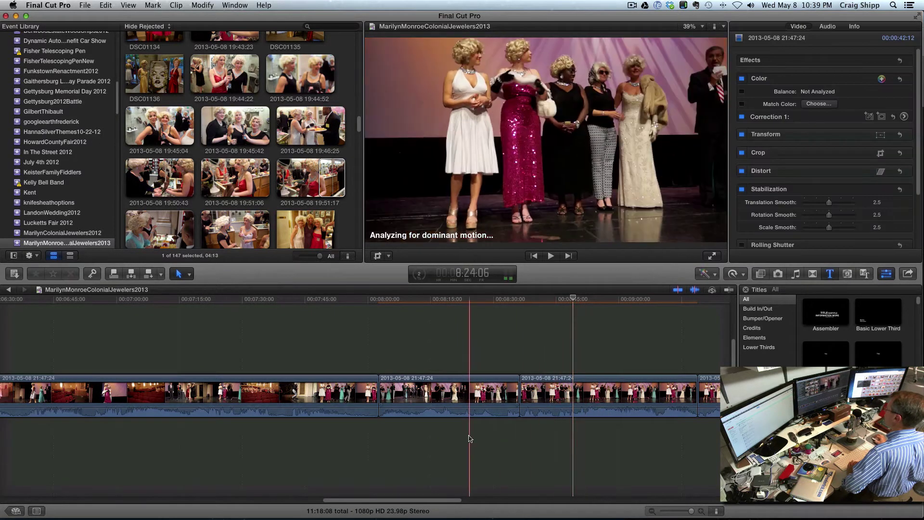
pyautogui.moveTo(442, 502); pyautogui.dragTo(505, 502)
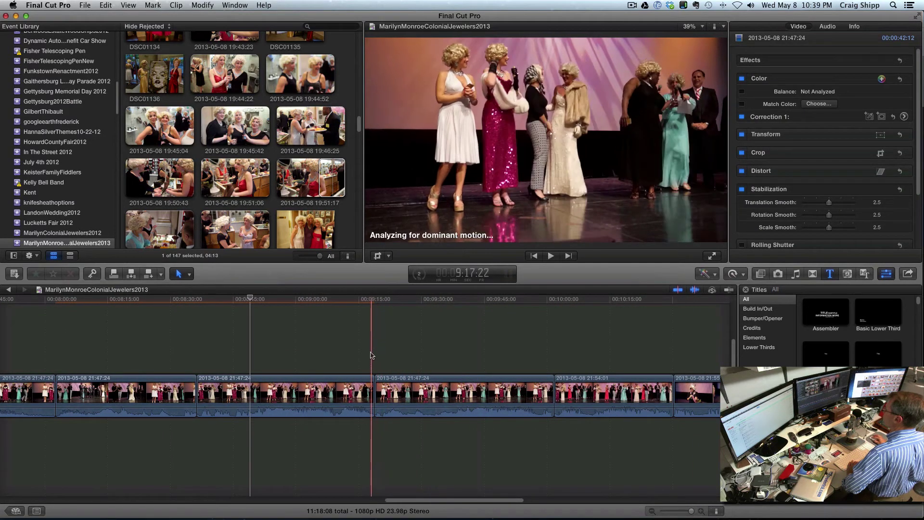
pyautogui.click(371, 355)
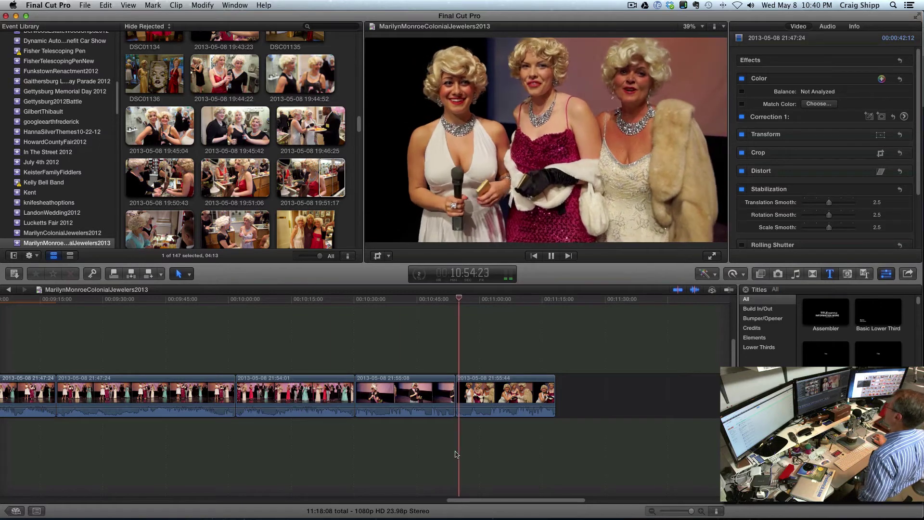
pyautogui.press('space')
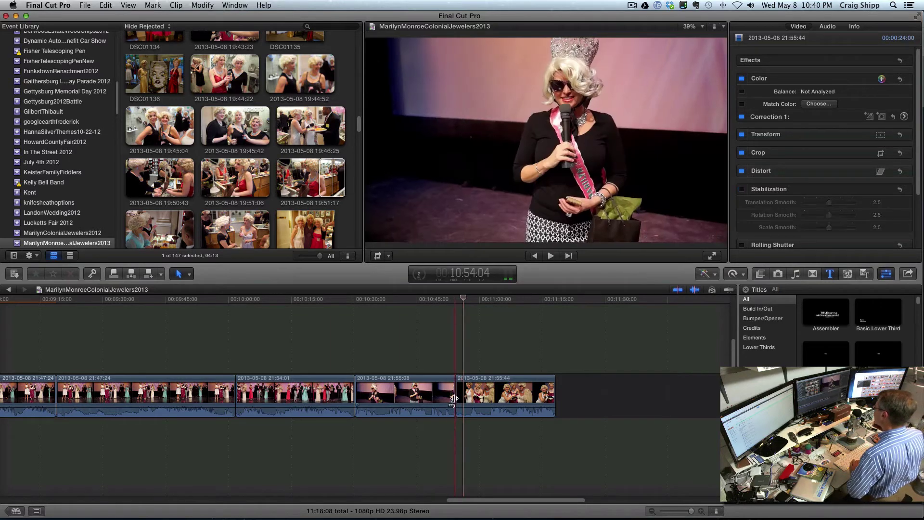
pyautogui.moveTo(454, 398); pyautogui.dragTo(450, 398)
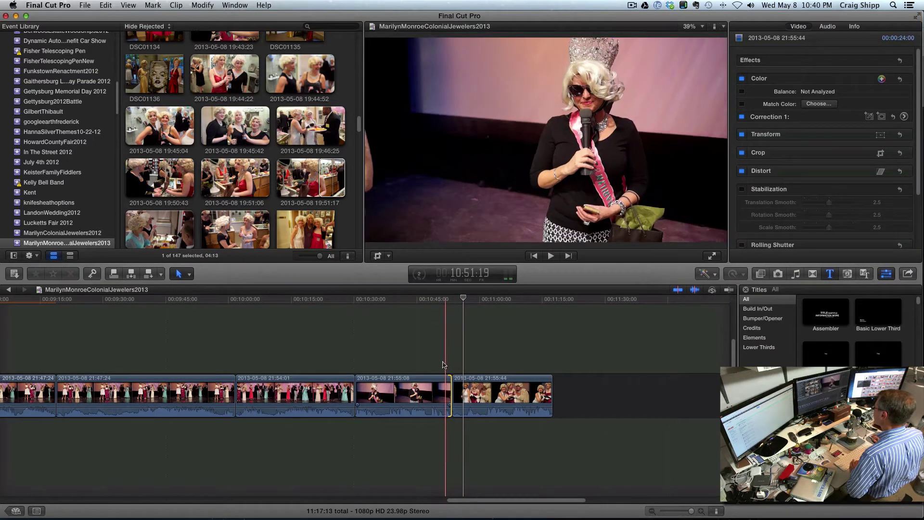
pyautogui.press('super+4')
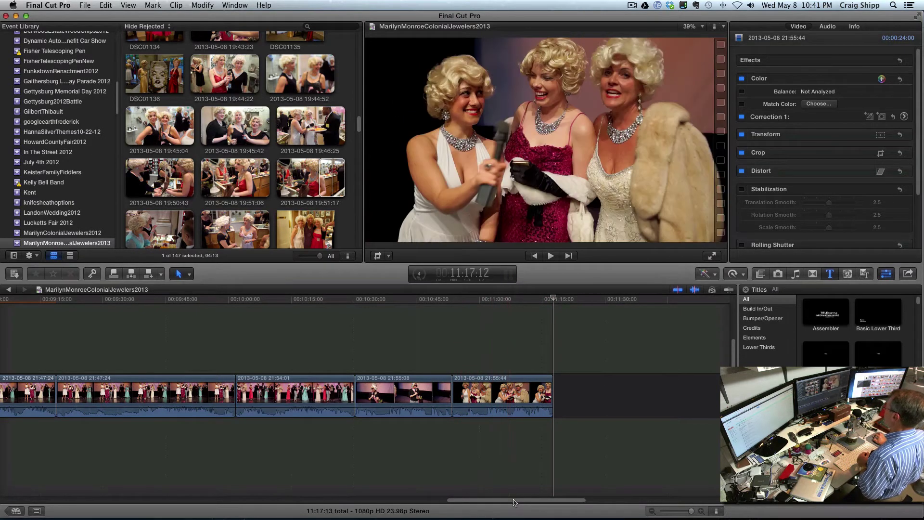
pyautogui.moveTo(510, 500); pyautogui.dragTo(53, 500)
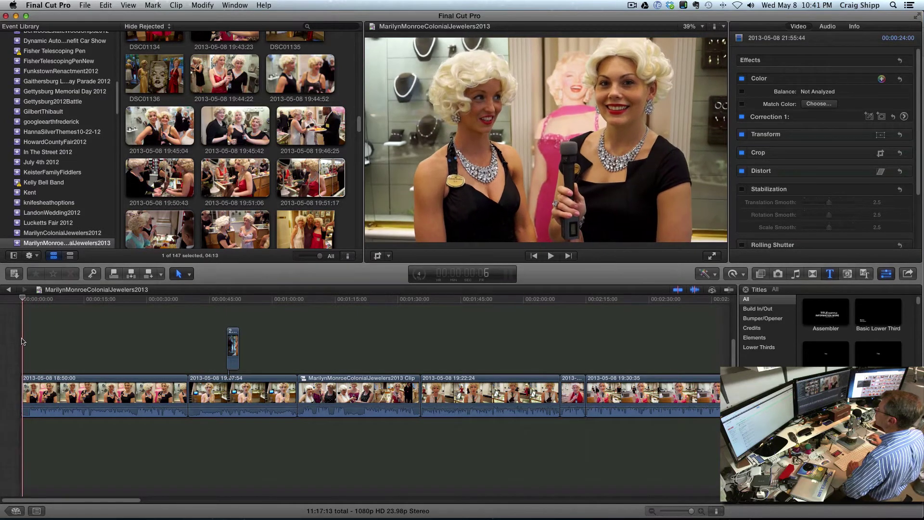
pyautogui.press('space')
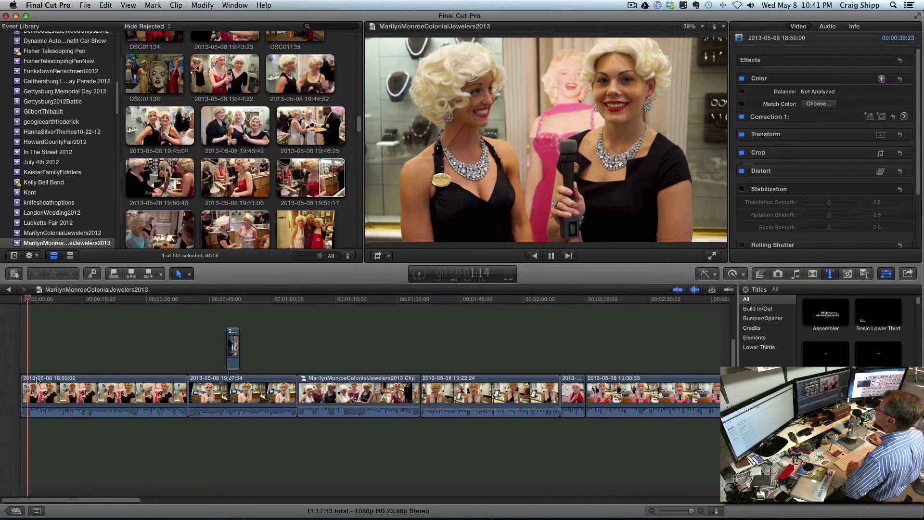
pyautogui.click(23, 388)
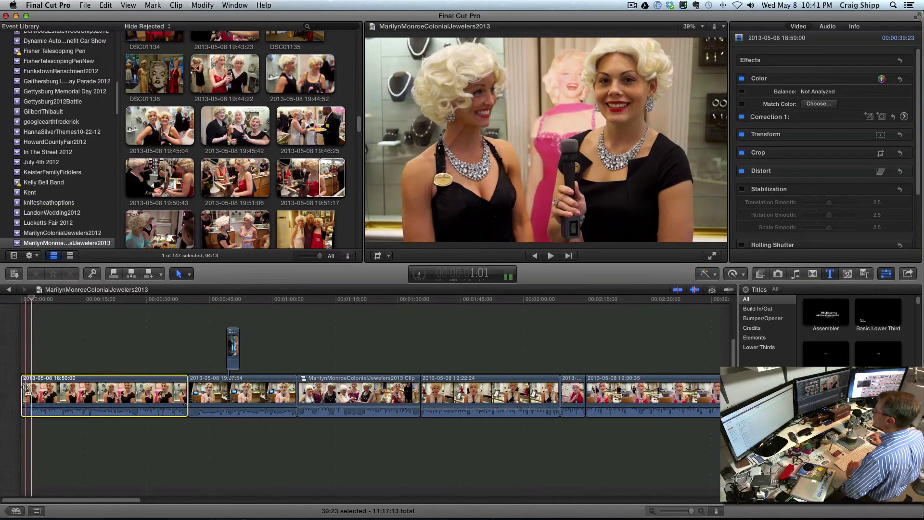
pyautogui.moveTo(23, 388); pyautogui.dragTo(30, 388)
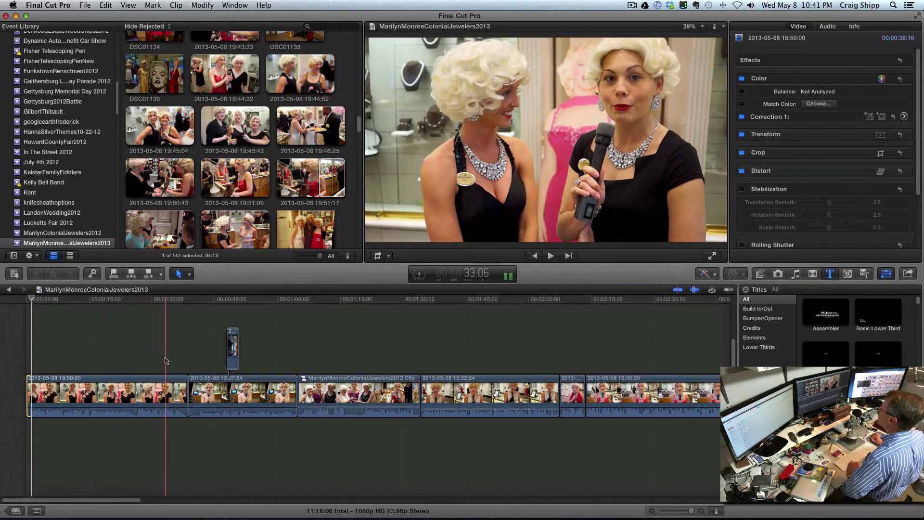
pyautogui.click(185, 352)
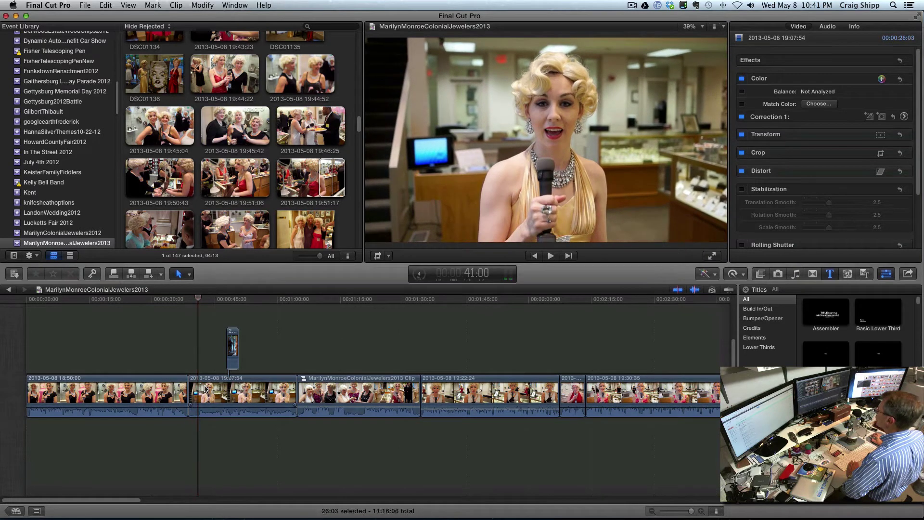
pyautogui.moveTo(189, 389); pyautogui.dragTo(196, 389)
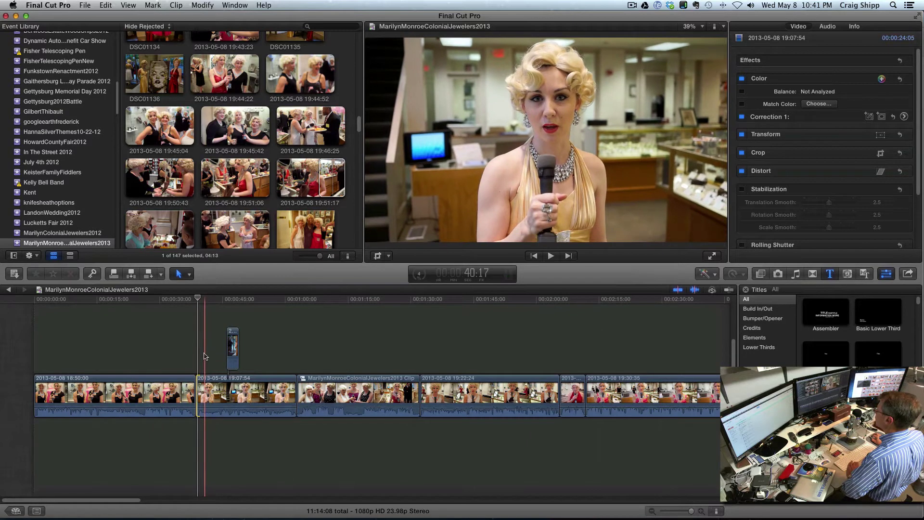
pyautogui.press('space')
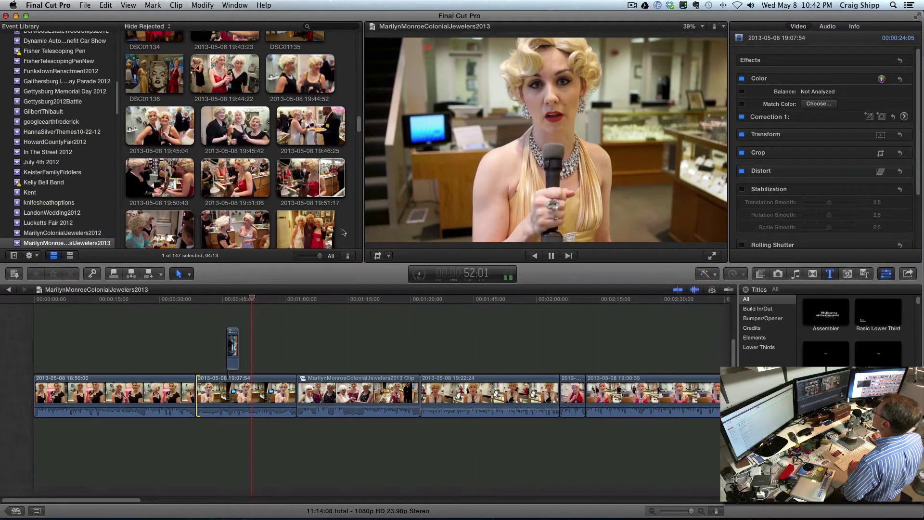
pyautogui.scroll(-3, 343, 231)
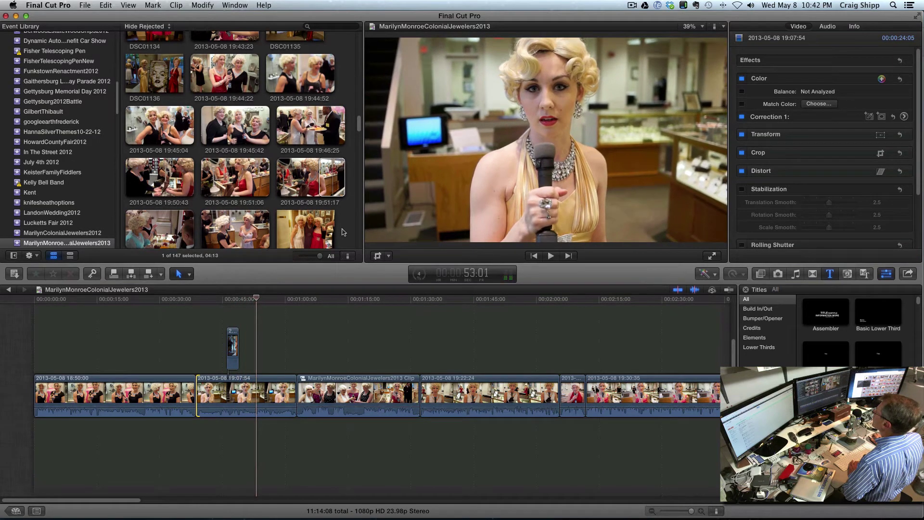
pyautogui.scroll(-1, 343, 232)
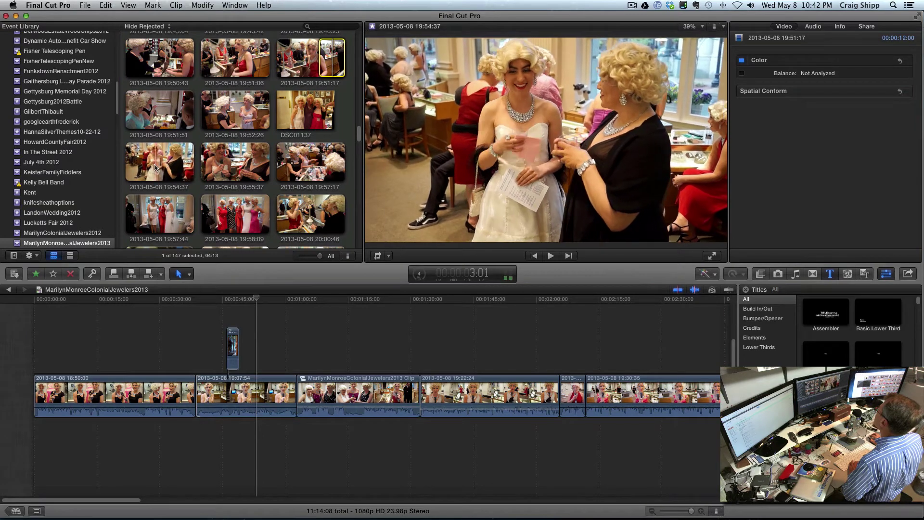
pyautogui.click(152, 167)
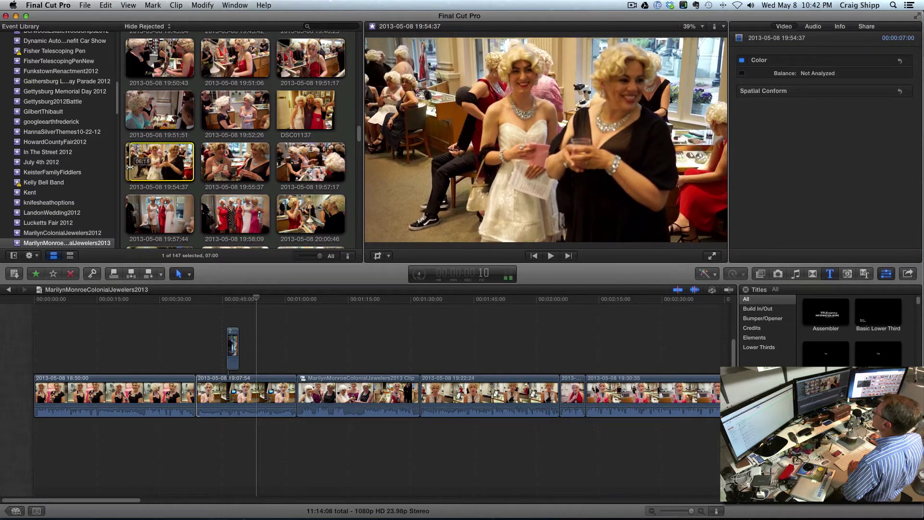
pyautogui.moveTo(125, 166); pyautogui.dragTo(132, 166)
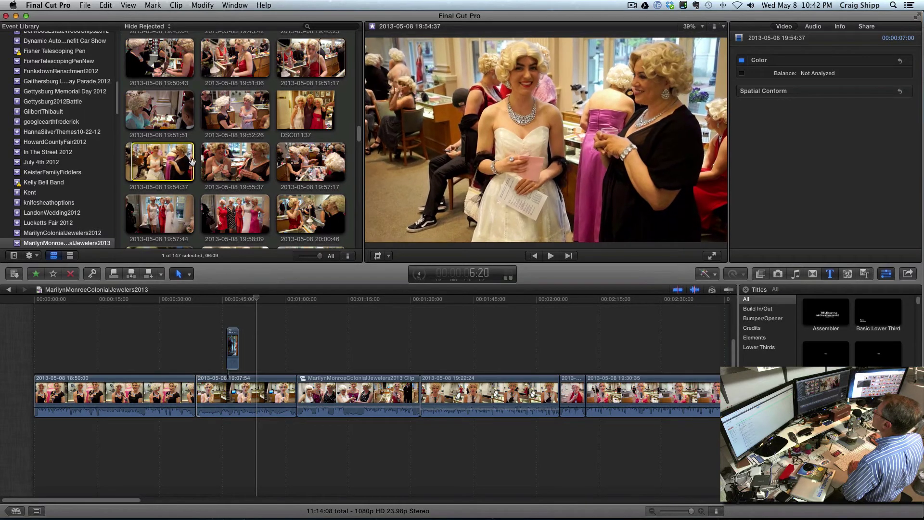
pyautogui.moveTo(189, 163); pyautogui.dragTo(188, 164)
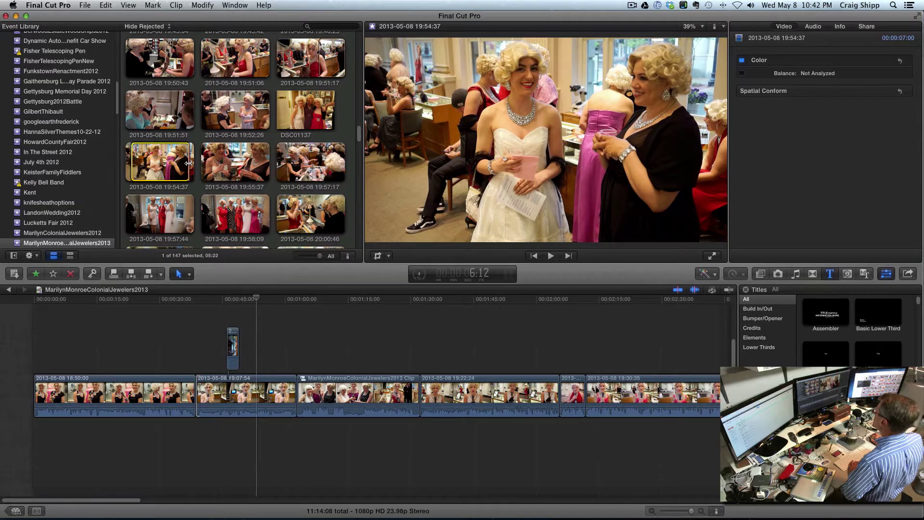
# - Connect the marked 19:54:37 range above the 19:07:54 interview at about 0:52, turn down its audio and play on from it
pyautogui.click(201, 392)
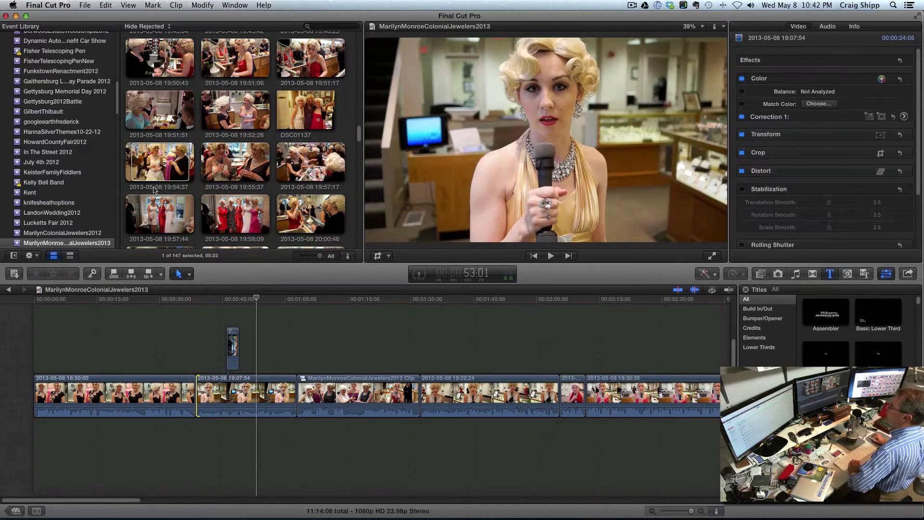
pyautogui.click(129, 165)
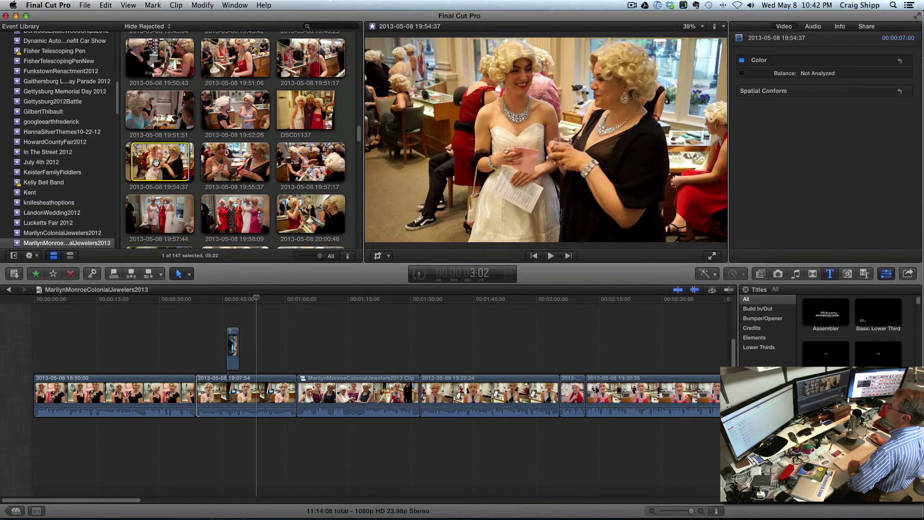
pyautogui.moveTo(241, 288); pyautogui.dragTo(263, 356)
pyautogui.press('space')
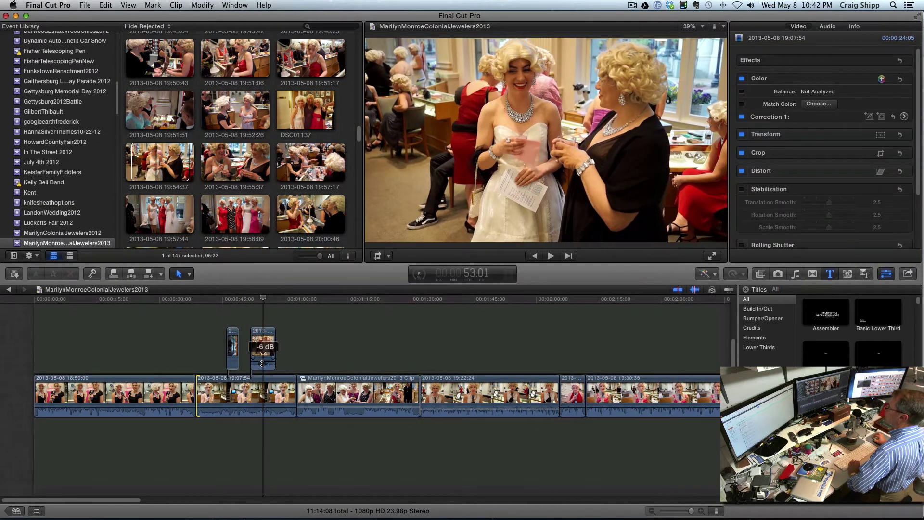
pyautogui.press('space')
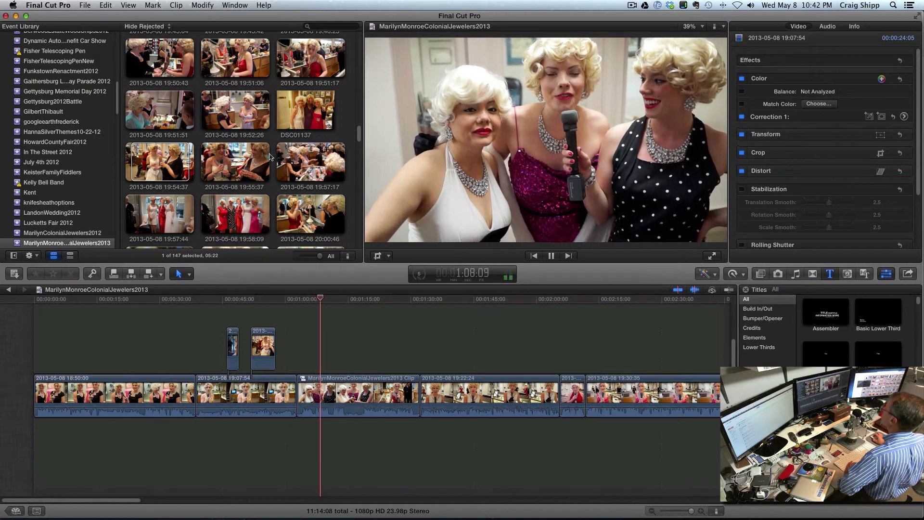
# - Dismiss the Picasa upload alert without viewing the album, close the uploader, and stop the Final Cut Pro playback at about 1:18
pyautogui.click(835, 505)
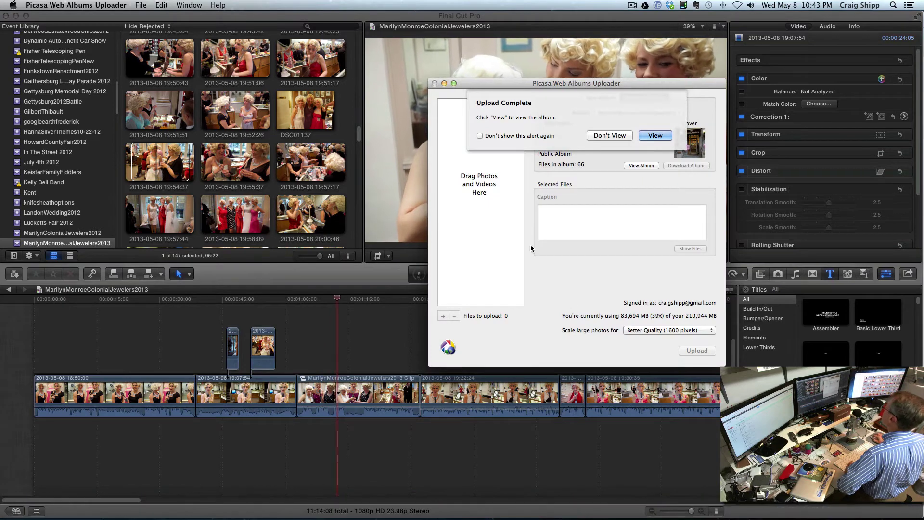
pyautogui.click(608, 135)
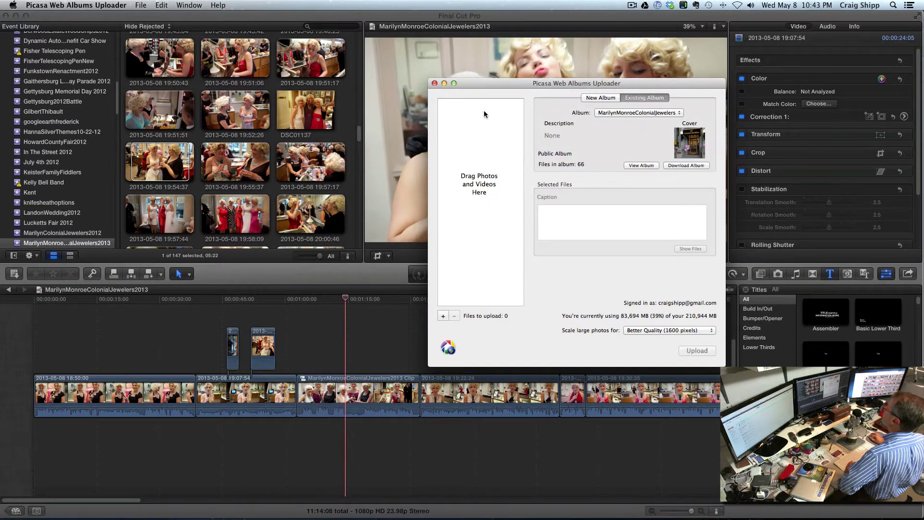
pyautogui.press('super+w')
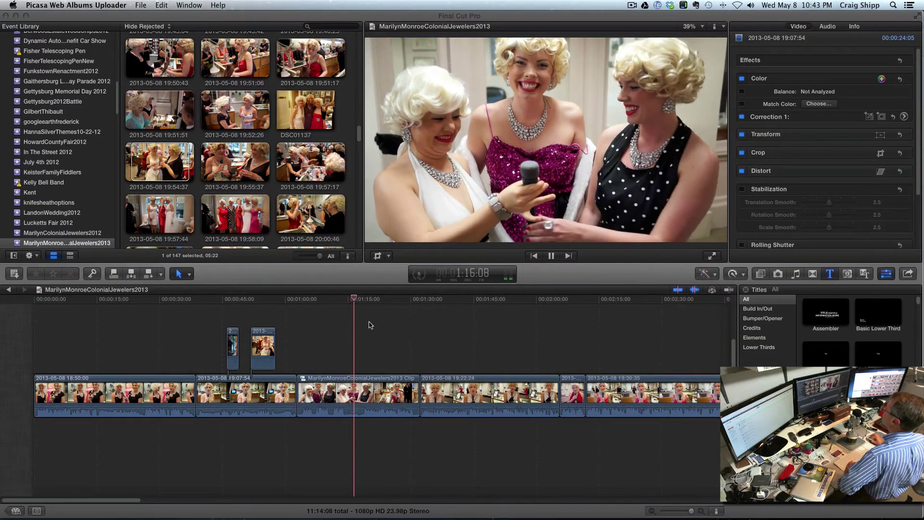
pyautogui.click(353, 337)
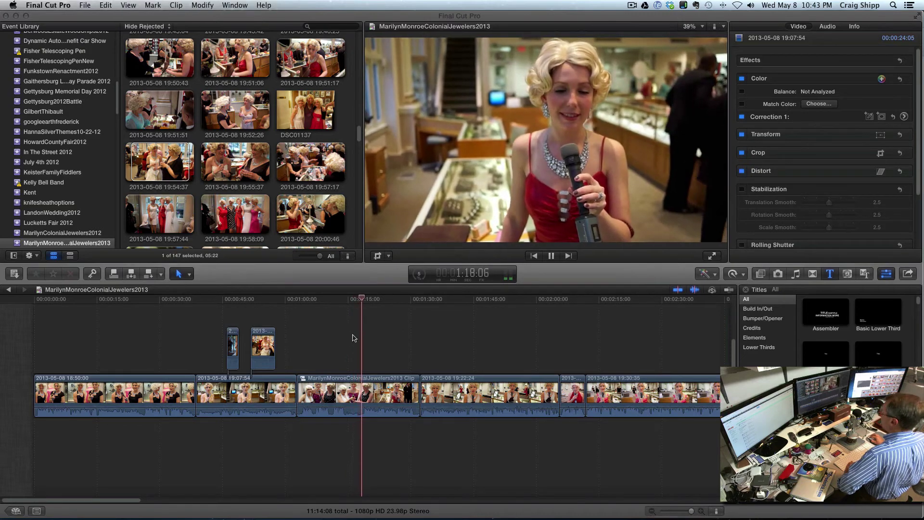
pyautogui.press('space')
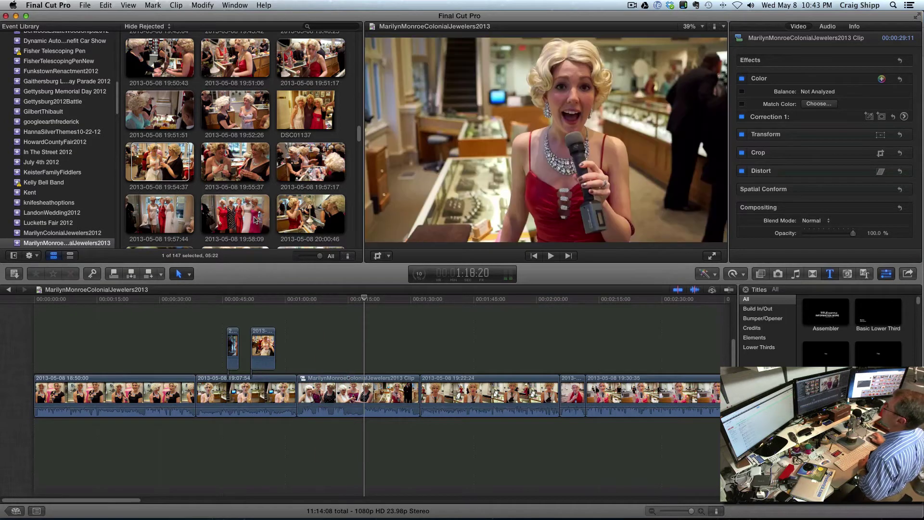
# - Move the Final Cut Pro window aside, switch to Facebook in Chrome and open the profile's Photos page
pyautogui.moveTo(107, 18); pyautogui.dragTo(244, 94)
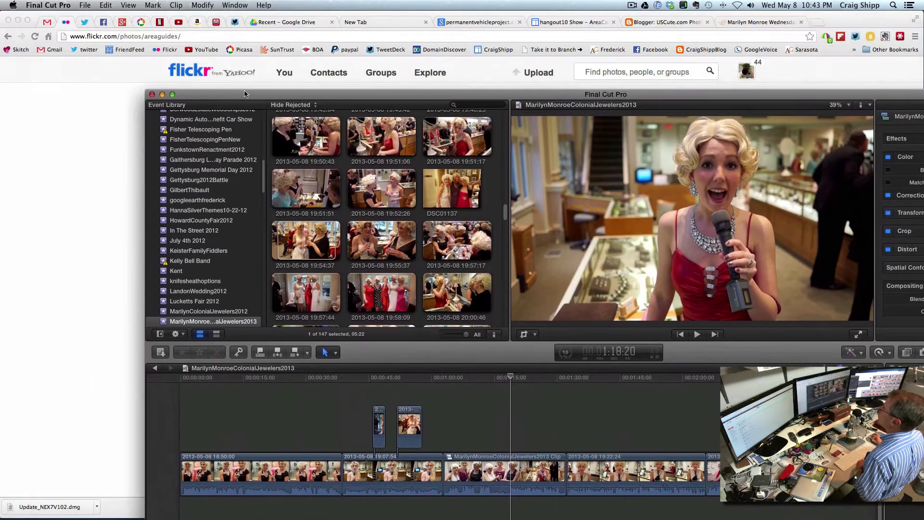
pyautogui.click(100, 23)
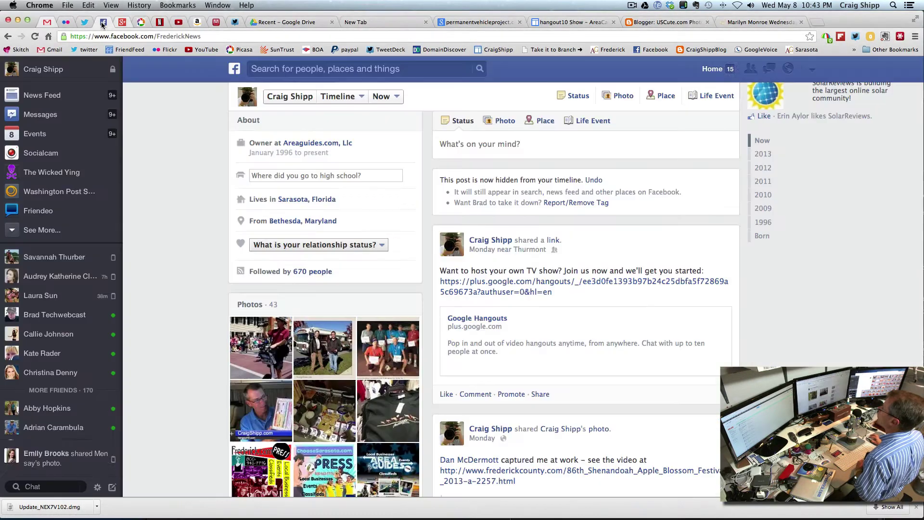
pyautogui.click(234, 70)
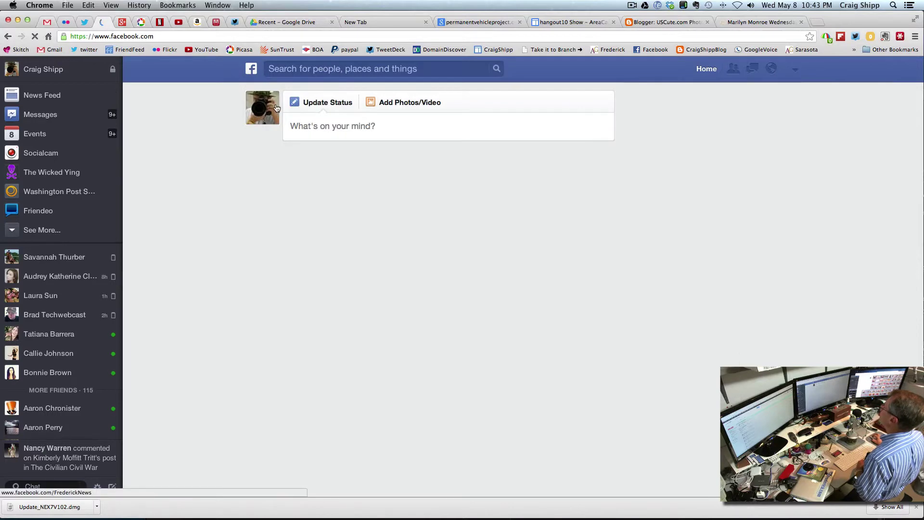
pyautogui.click(263, 113)
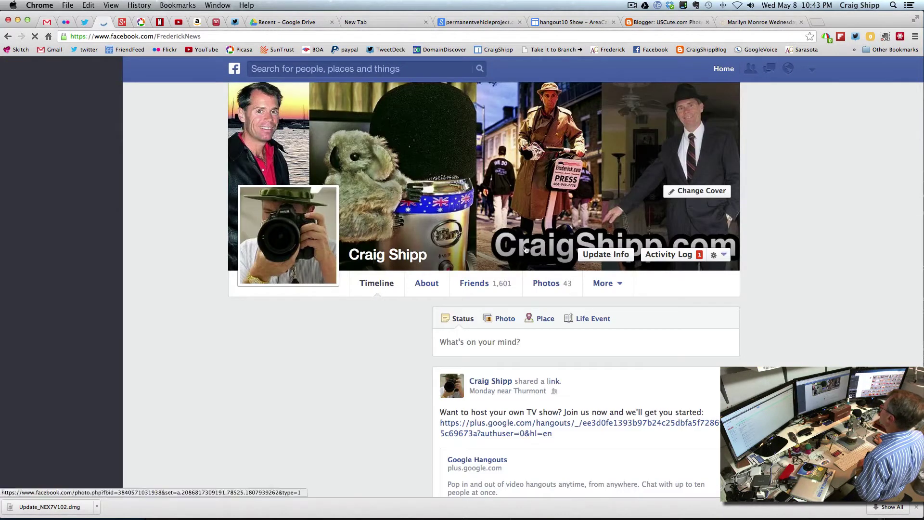
pyautogui.click(546, 284)
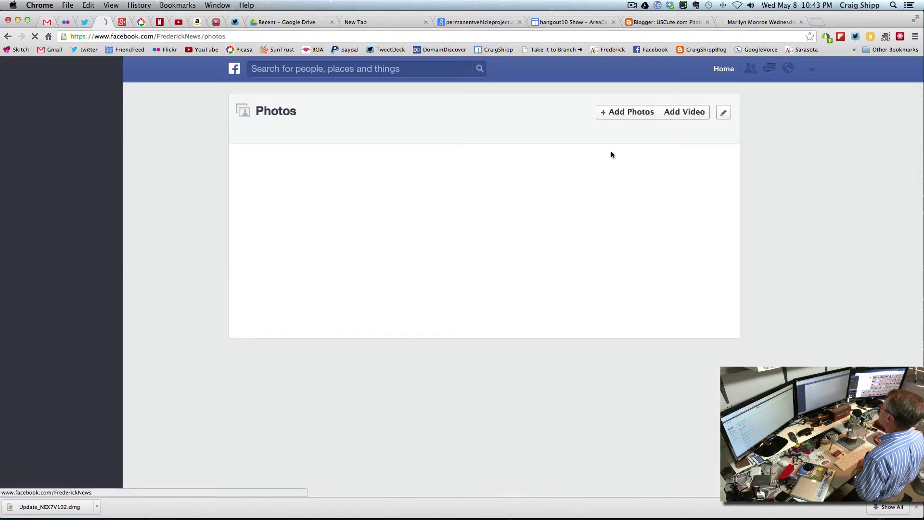
# - Add all the JPEG images from the Photo 1 folder to a new Facebook album
pyautogui.click(623, 113)
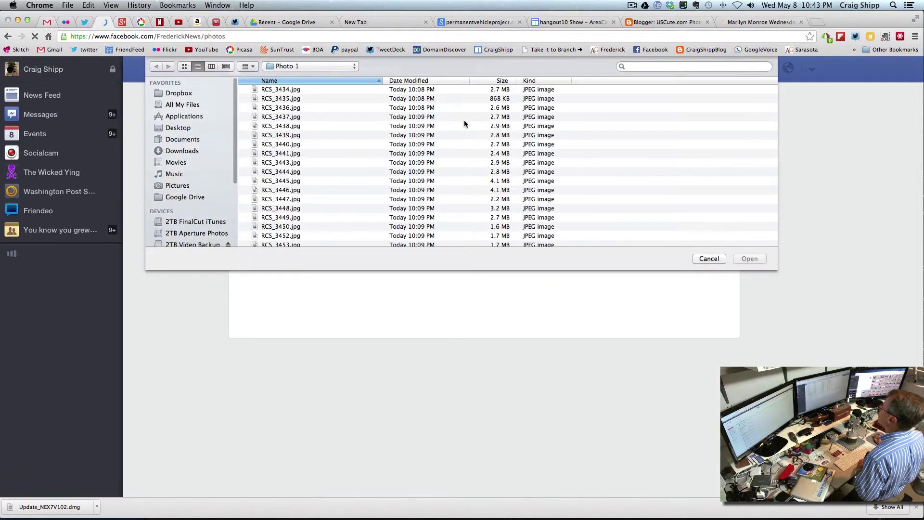
pyautogui.click(285, 91)
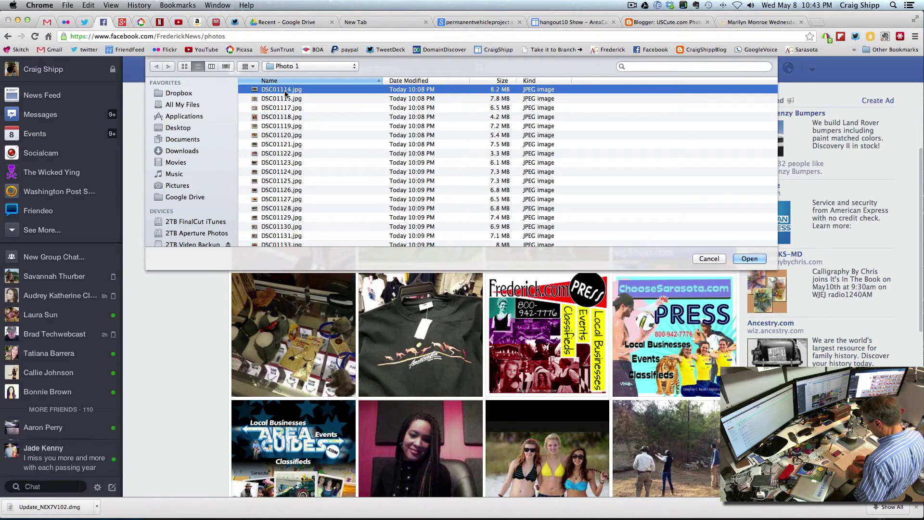
pyautogui.press('super+a')
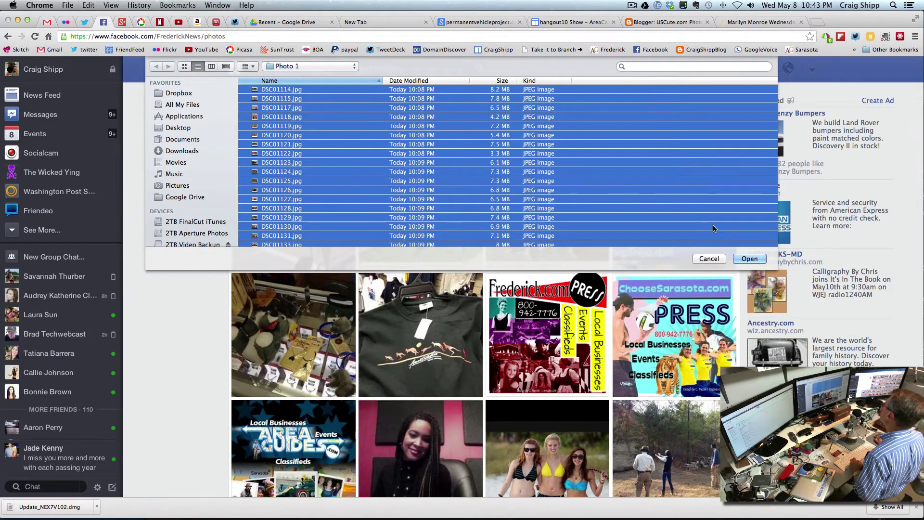
pyautogui.click(749, 259)
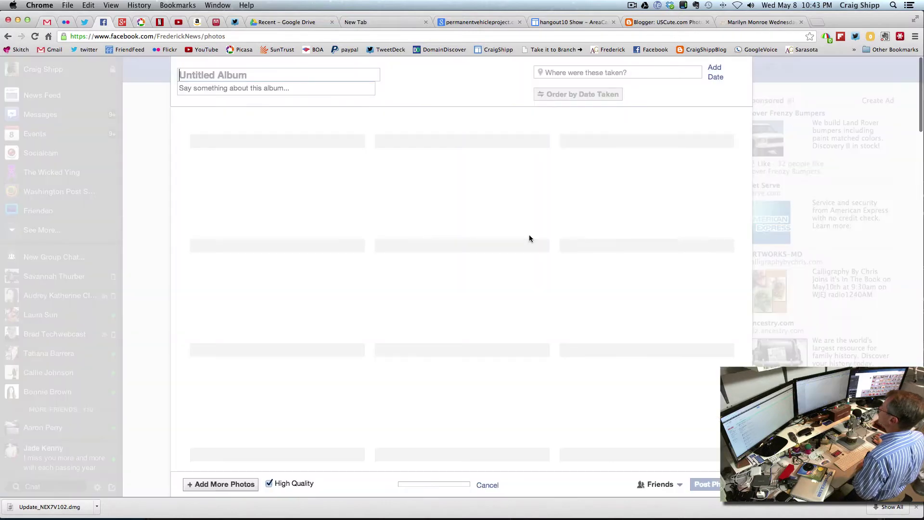
# - Title the new Facebook album "Marilyn Monroe Colonial Jewelers 2013", with the words spaced apart
pyautogui.write('MarilynMonroeColonialJewelers')
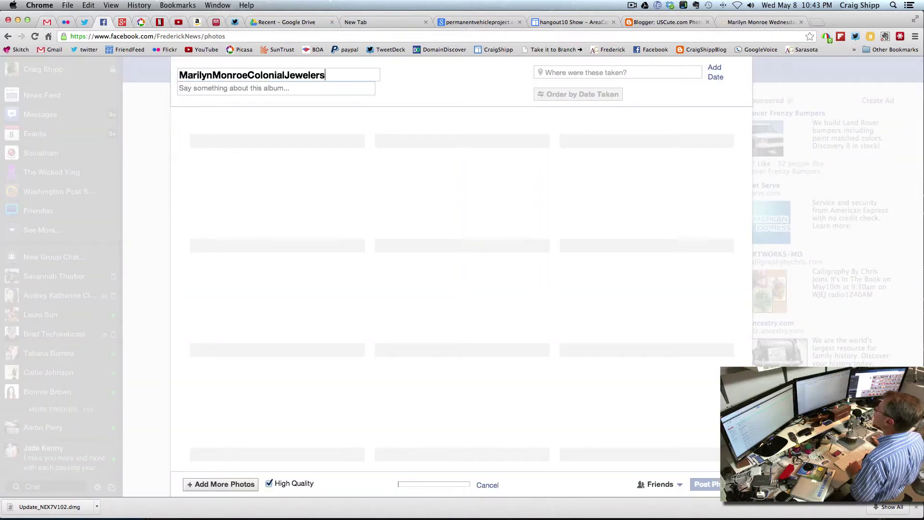
pyautogui.click(212, 76)
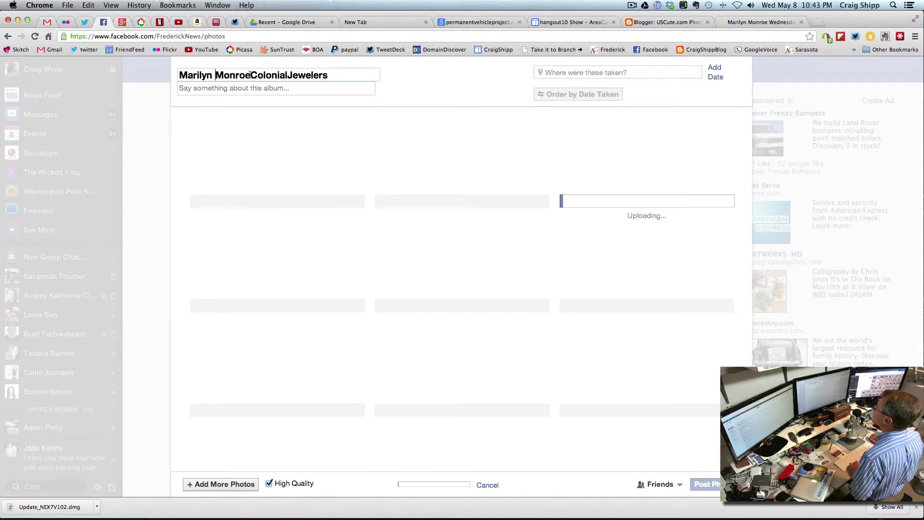
pyautogui.click(249, 75)
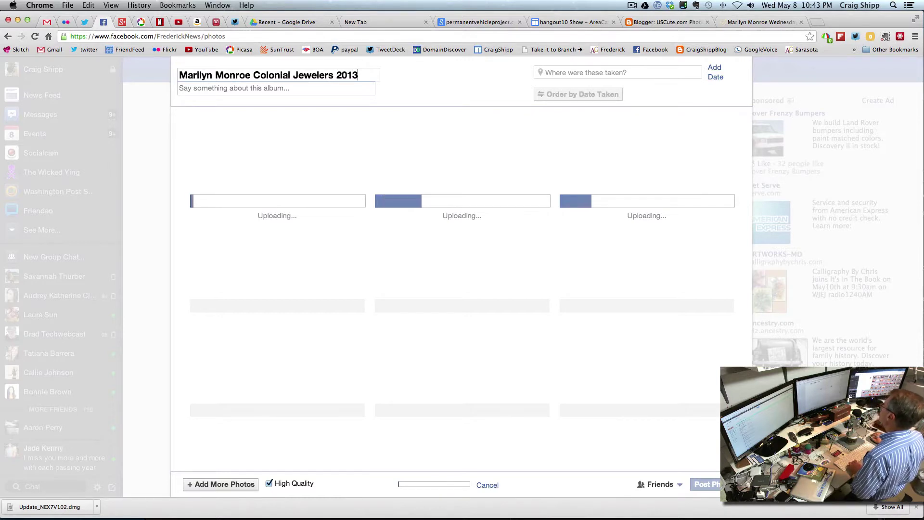
# - Set the album's location to Colonial Jewelers at 1 South Market Street, Frederick, Maryland
pyautogui.click(557, 73)
pyautogui.write('Co')
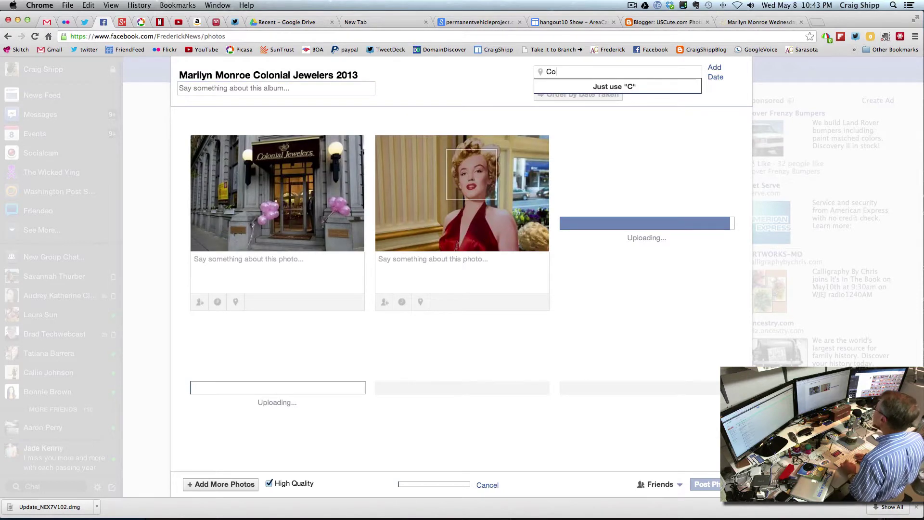
pyautogui.write('lonial')
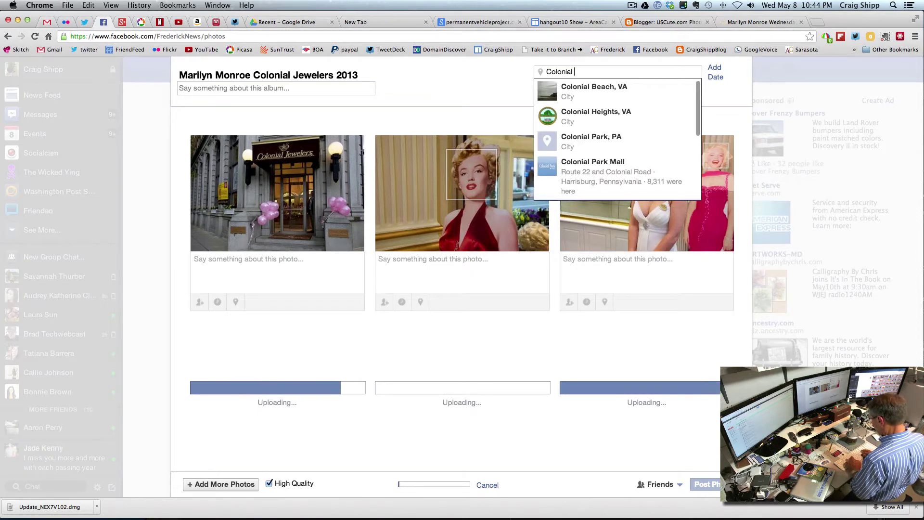
pyautogui.write(' Jew')
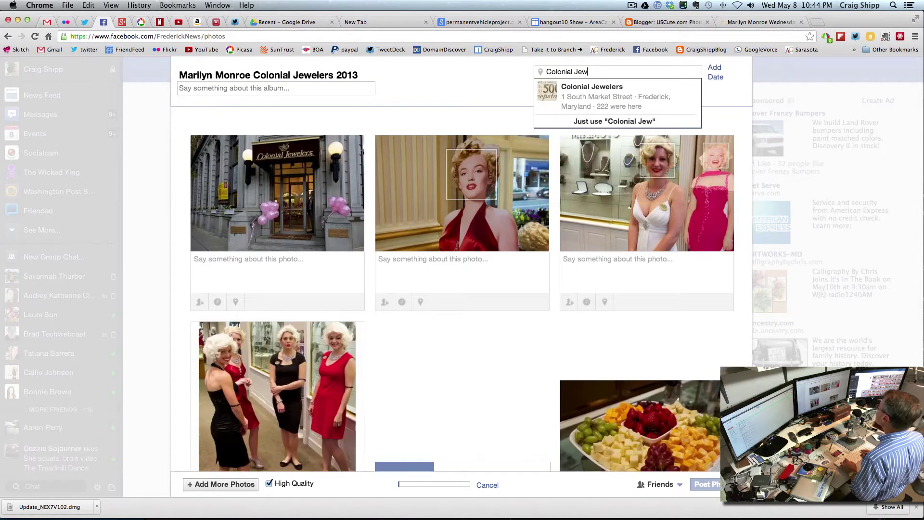
pyautogui.click(582, 91)
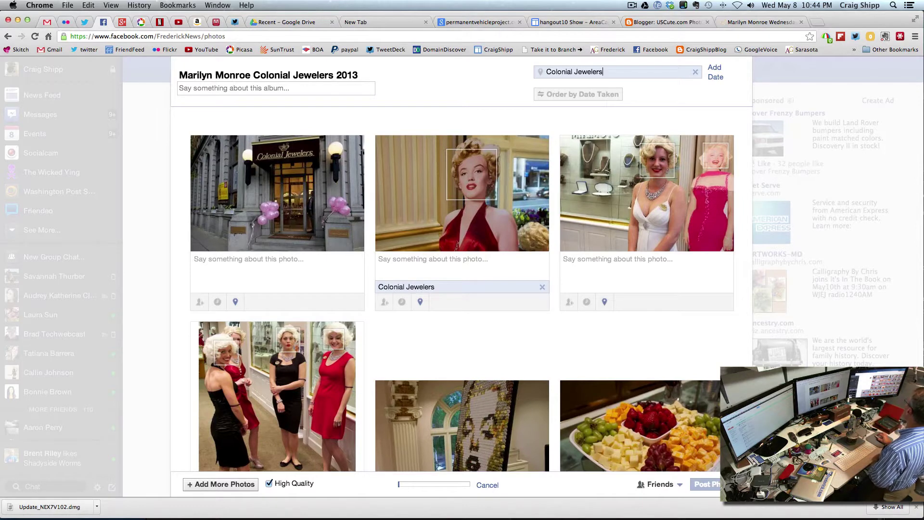
# - Switch back to Final Cut Pro and play the timeline on from about 1:18
pyautogui.press('super+Tab')
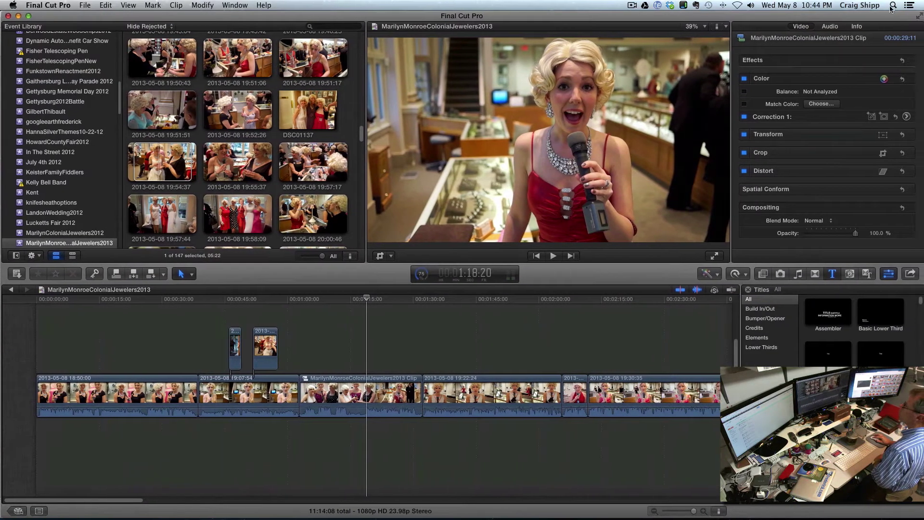
pyautogui.click(371, 343)
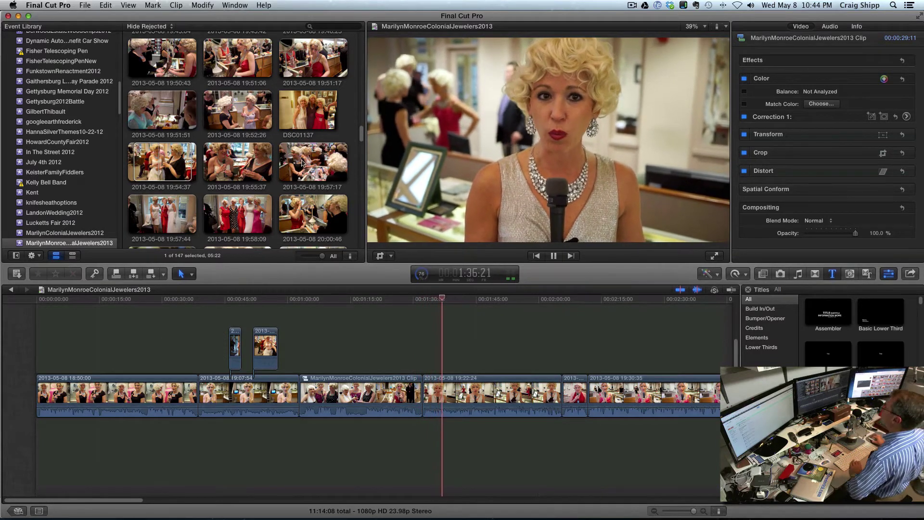
pyautogui.press('super+1')
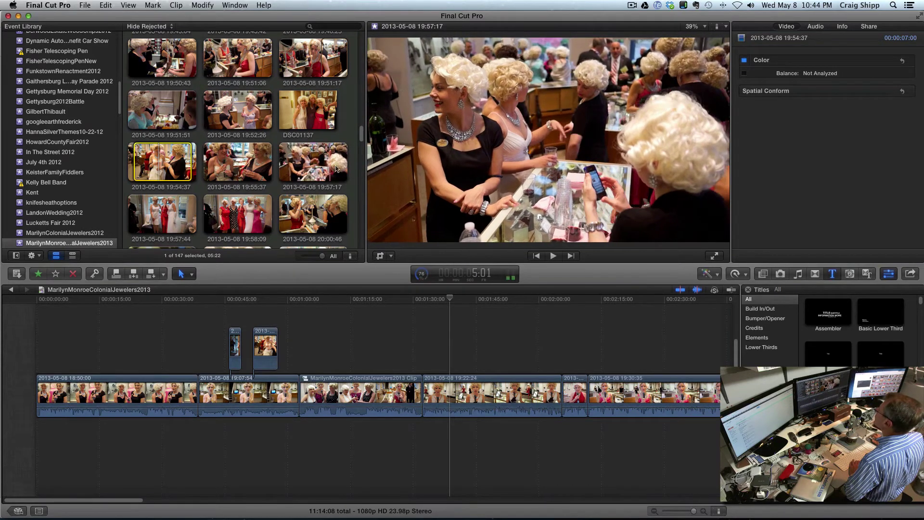
pyautogui.scroll(-5, 323, 168)
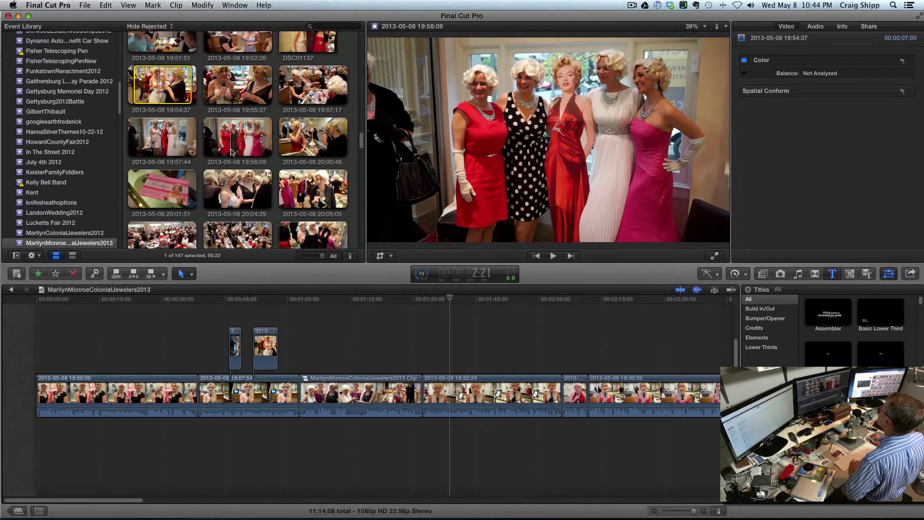
pyautogui.click(229, 153)
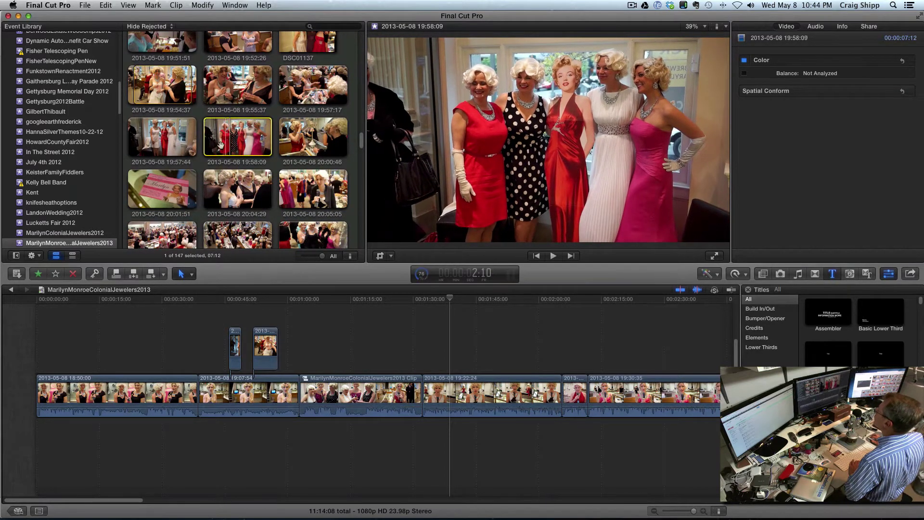
pyautogui.moveTo(204, 139); pyautogui.dragTo(211, 139)
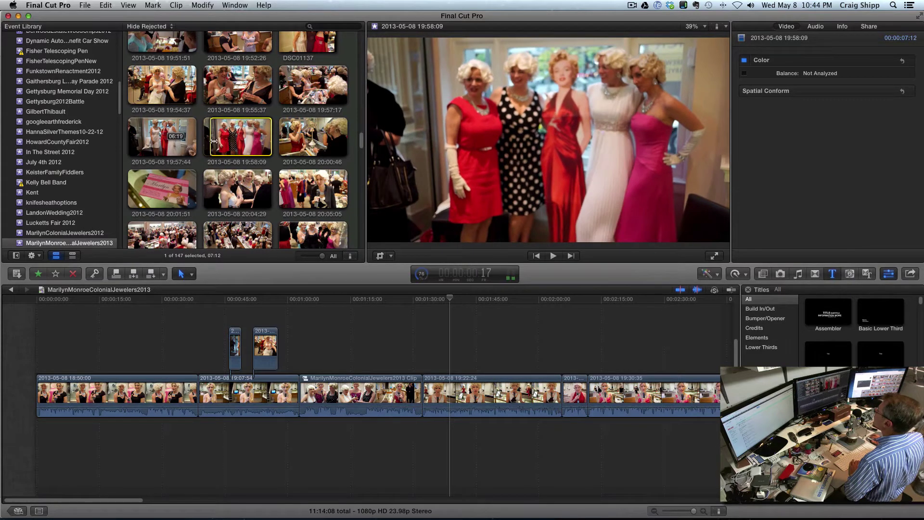
pyautogui.moveTo(272, 138); pyautogui.dragTo(267, 139)
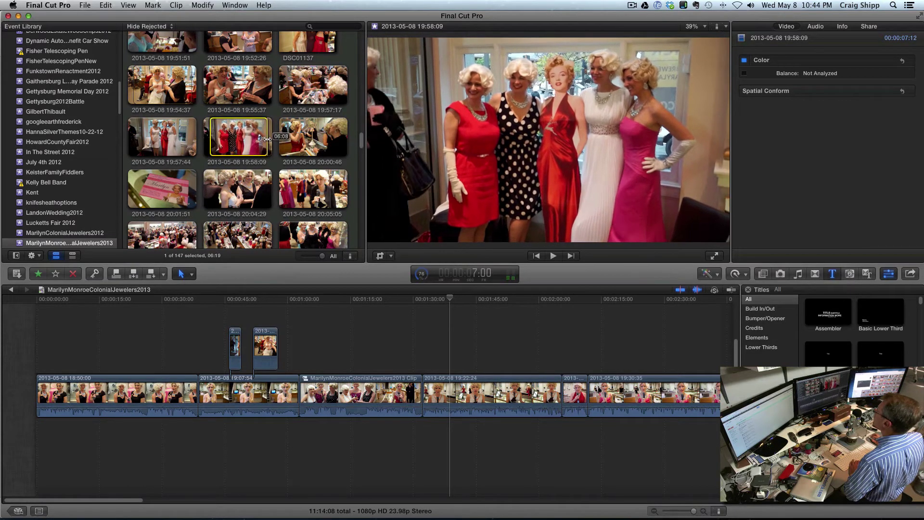
pyautogui.moveTo(404, 269); pyautogui.dragTo(447, 332)
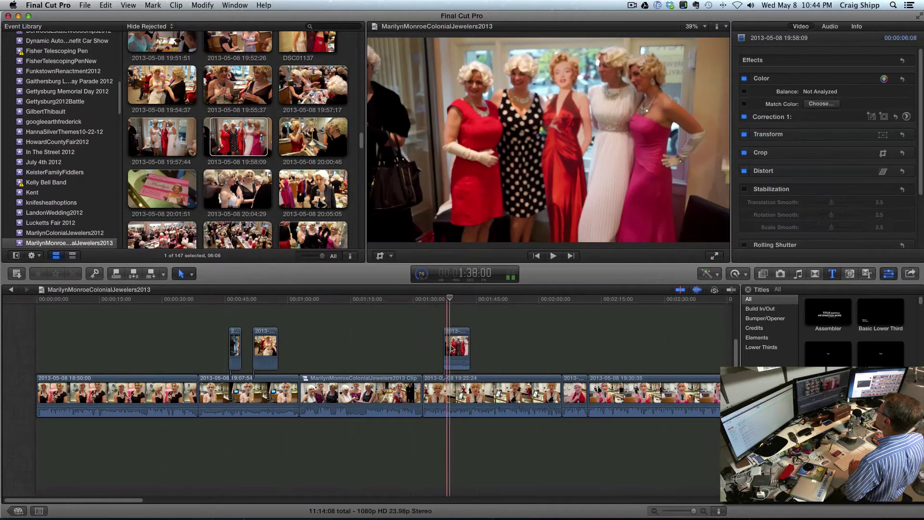
pyautogui.click(456, 359)
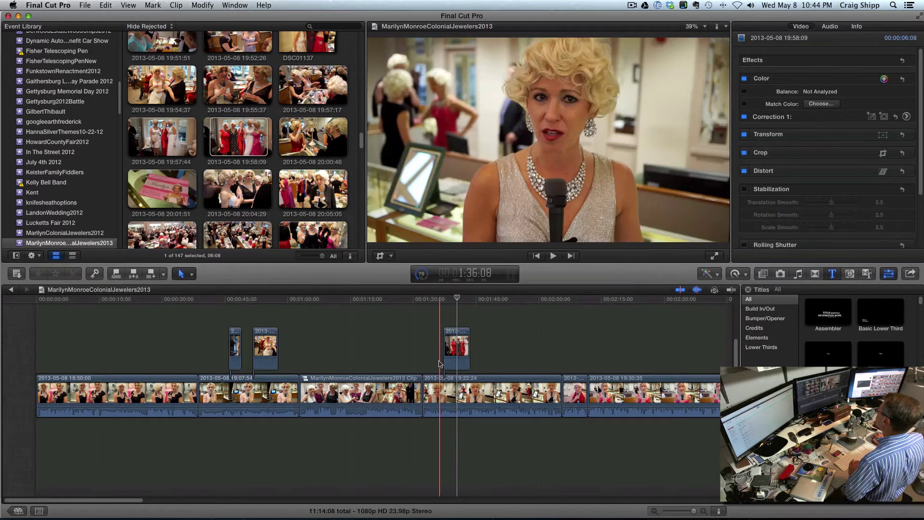
# - Play back the edit around the connected group-shot clip and trim its start by about half a second
pyautogui.press('space')
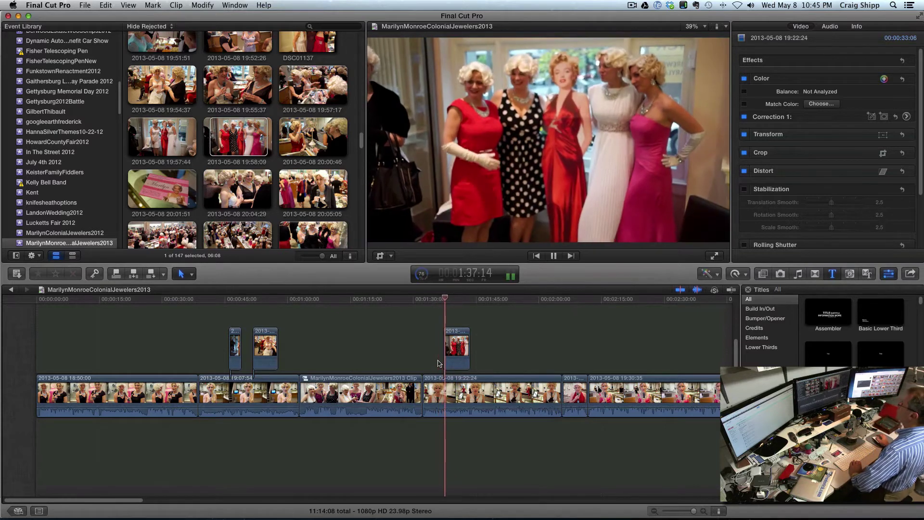
pyautogui.press('space')
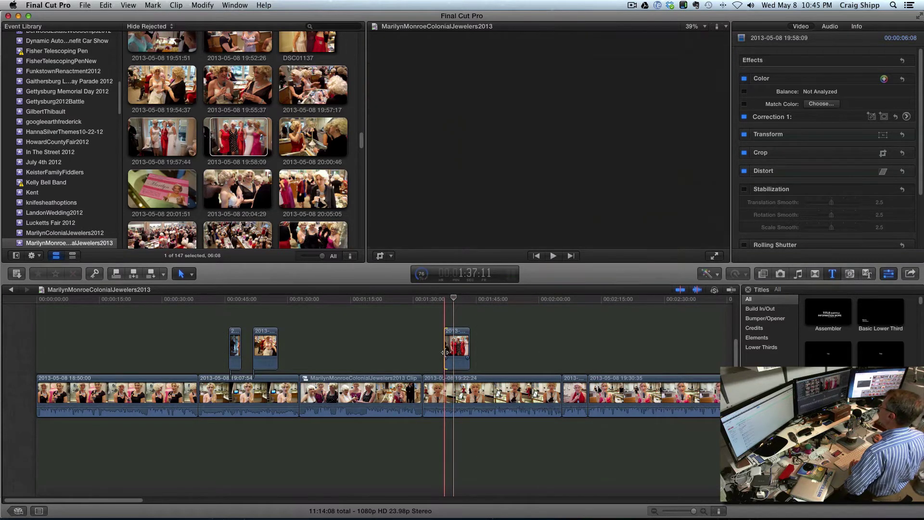
pyautogui.moveTo(444, 352); pyautogui.dragTo(447, 354)
pyautogui.click(445, 355)
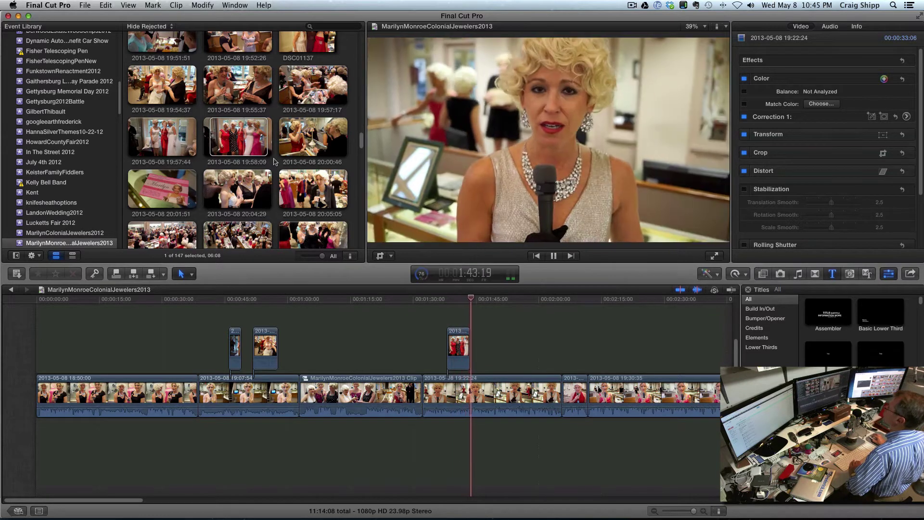
pyautogui.press('super+1')
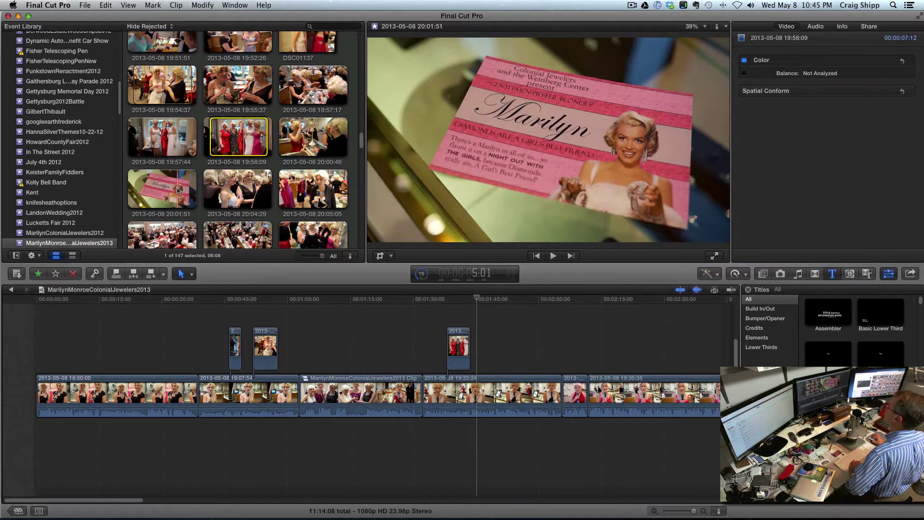
pyautogui.click(178, 190)
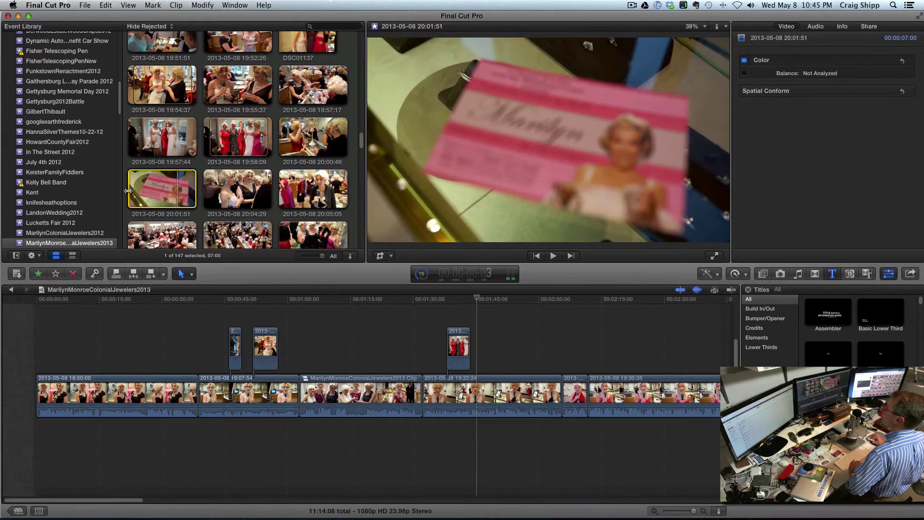
pyautogui.moveTo(128, 191); pyautogui.dragTo(135, 191)
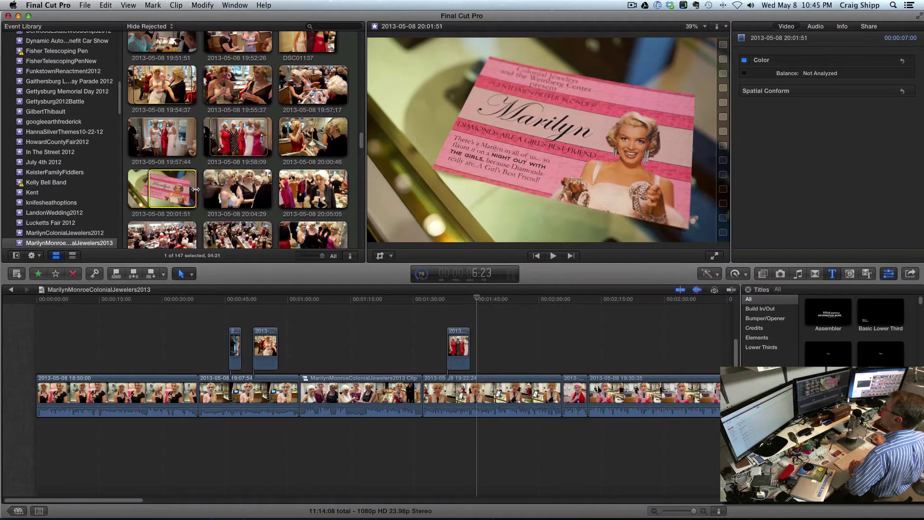
pyautogui.moveTo(193, 191); pyautogui.dragTo(190, 191)
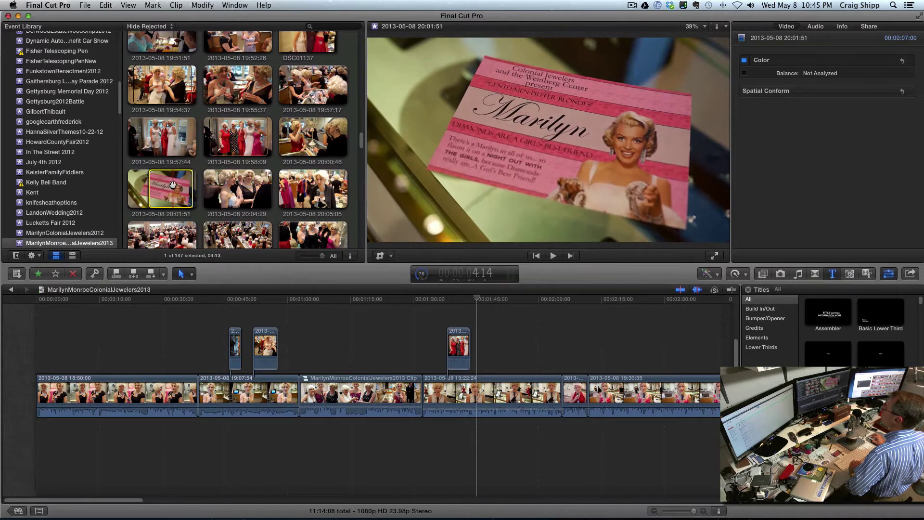
pyautogui.moveTo(461, 297); pyautogui.dragTo(483, 327)
pyautogui.click(488, 359)
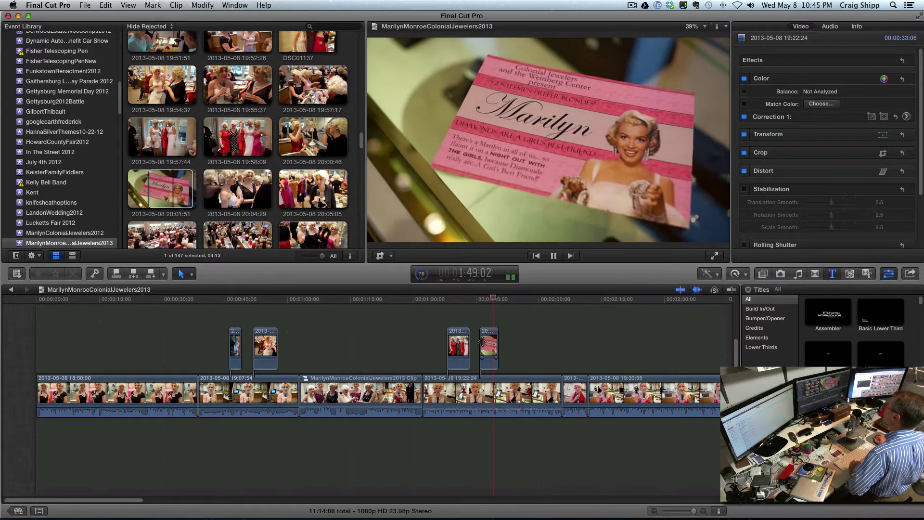
# - Trim 14 frames off the start of the connected invitation clip, review it, and turn on its Stabilization
pyautogui.moveTo(482, 342); pyautogui.dragTo(483, 342)
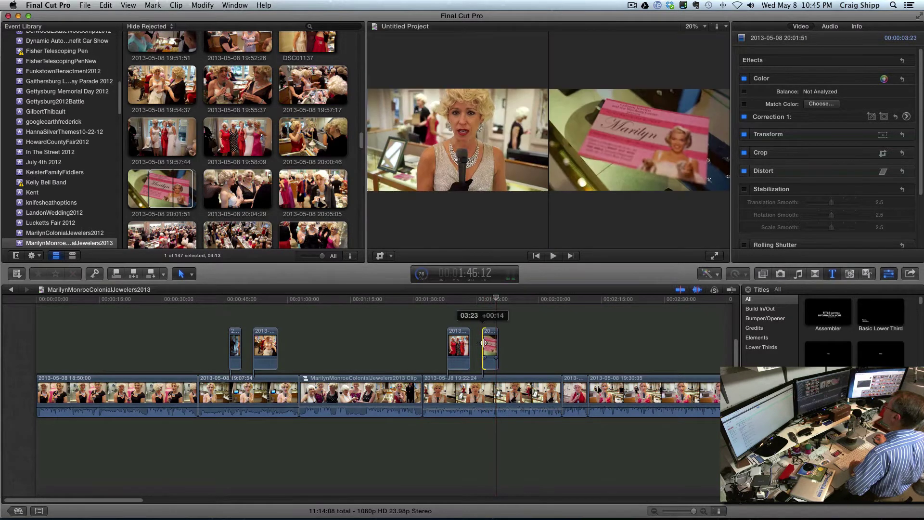
pyautogui.press('space')
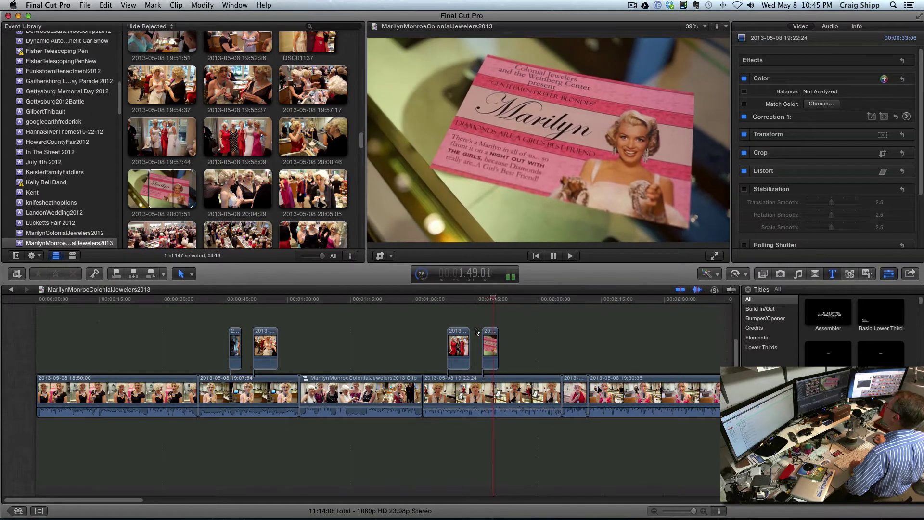
pyautogui.press('space')
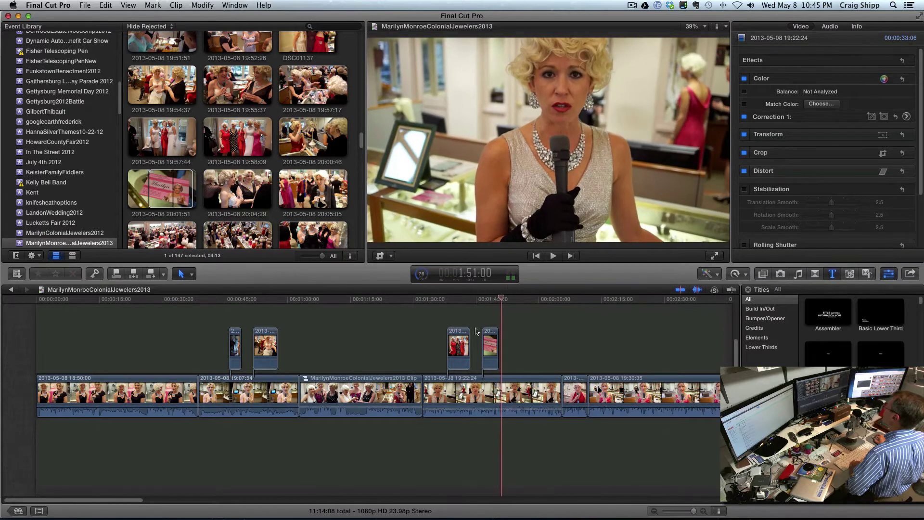
pyautogui.click(489, 342)
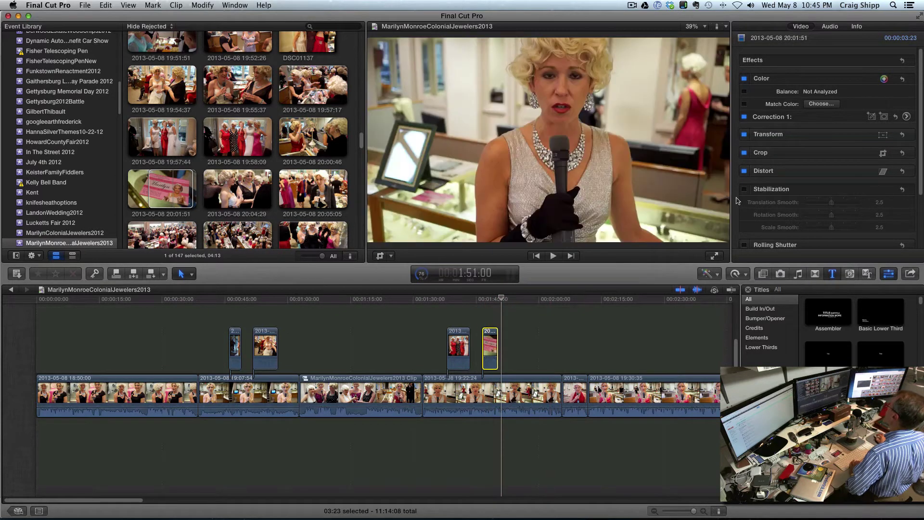
pyautogui.click(745, 191)
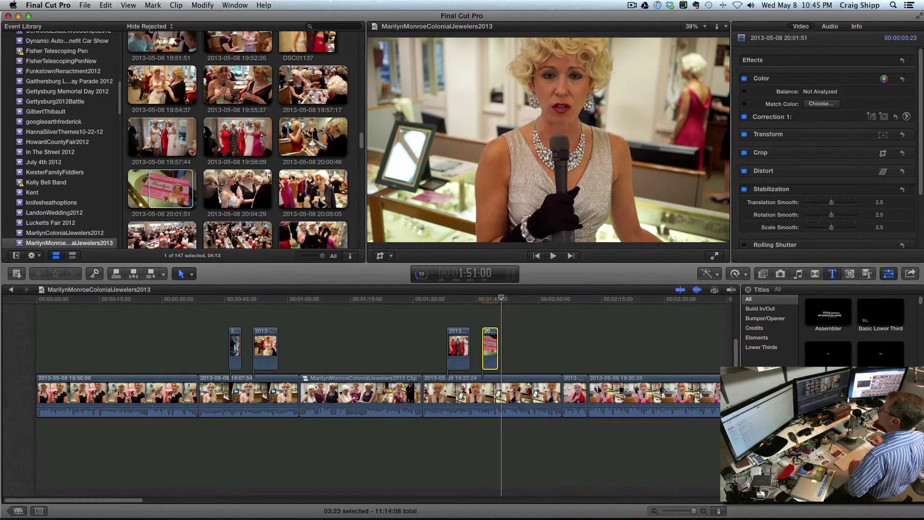
pyautogui.click(276, 217)
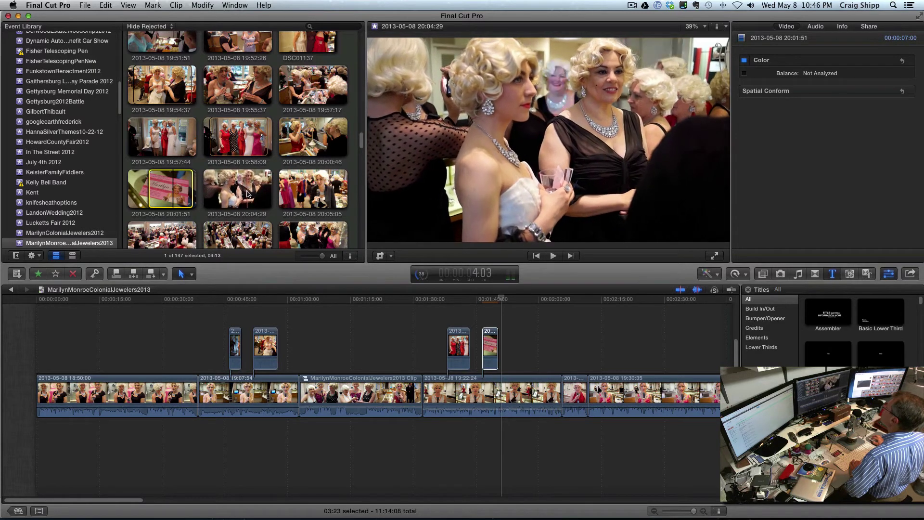
pyautogui.click(212, 191)
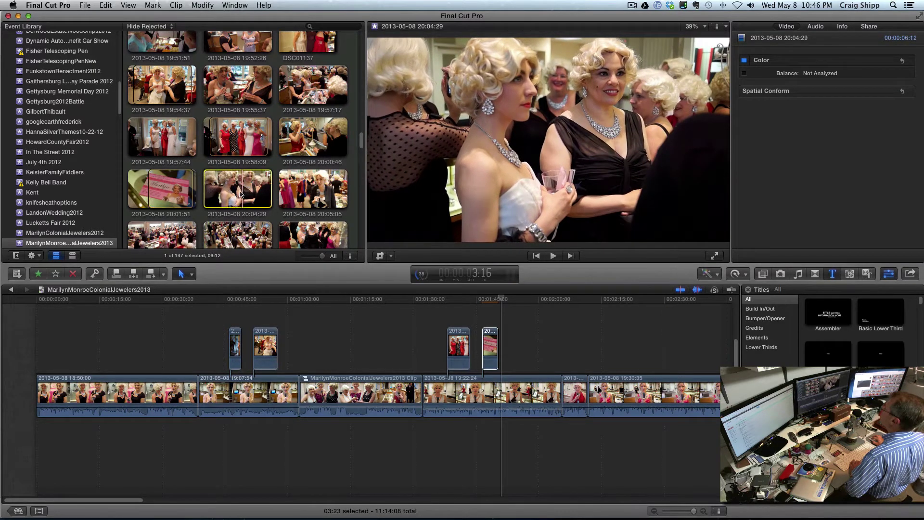
pyautogui.moveTo(204, 192); pyautogui.dragTo(209, 191)
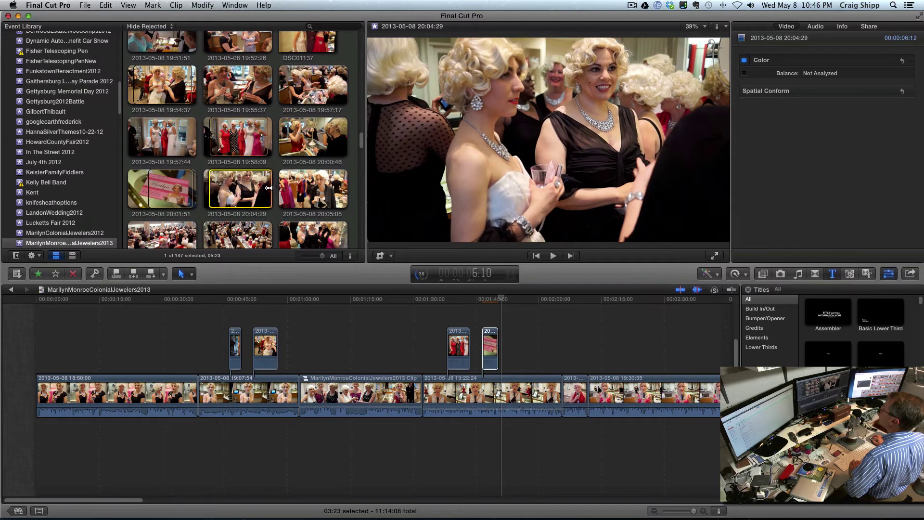
pyautogui.moveTo(269, 188); pyautogui.dragTo(265, 189)
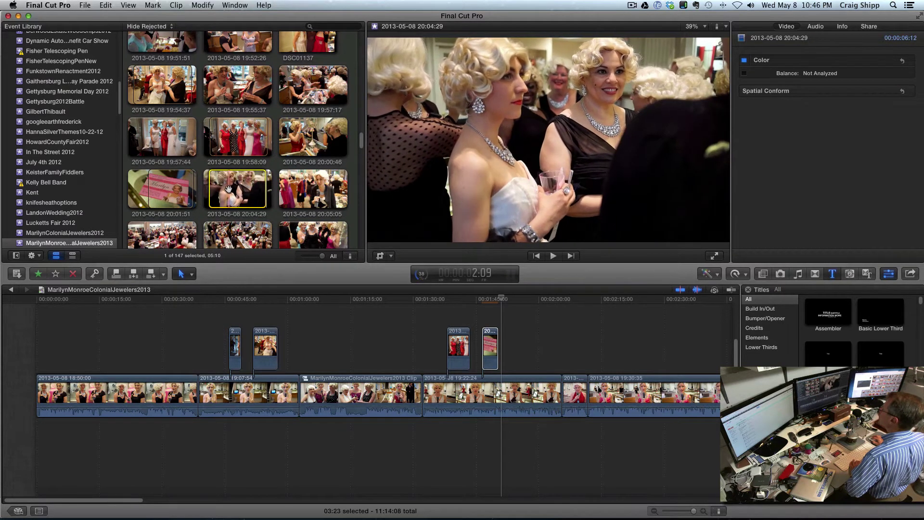
pyautogui.moveTo(479, 268); pyautogui.dragTo(516, 320)
pyautogui.moveTo(526, 357); pyautogui.dragTo(510, 359)
pyautogui.click(510, 361)
pyautogui.press('space')
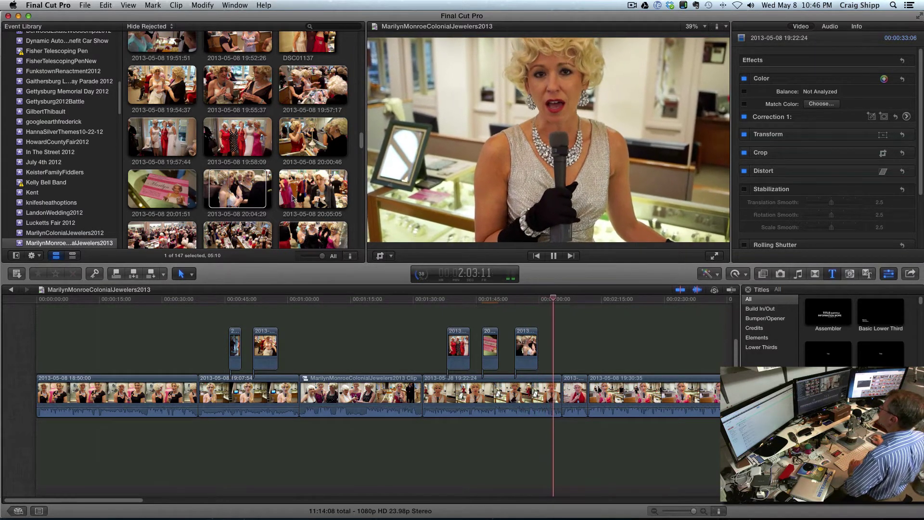
pyautogui.scroll(-5, 292, 197)
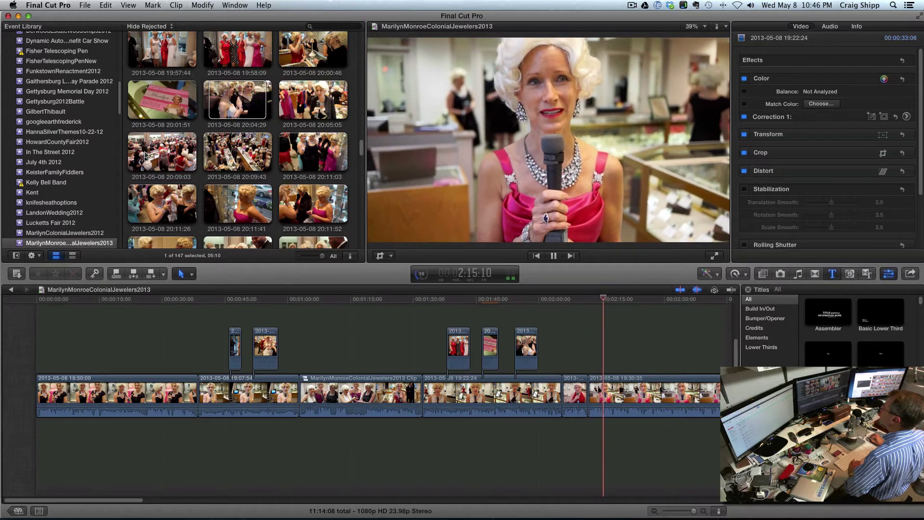
pyautogui.press('space')
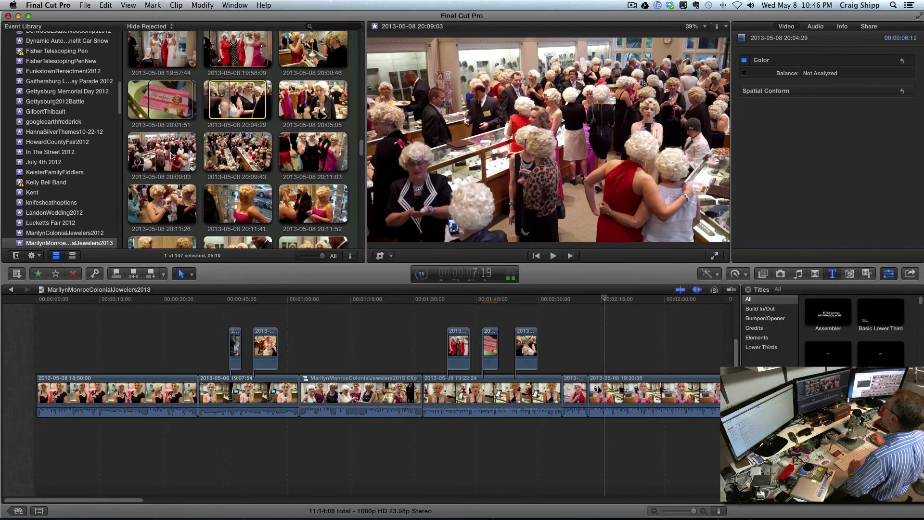
pyautogui.click(161, 153)
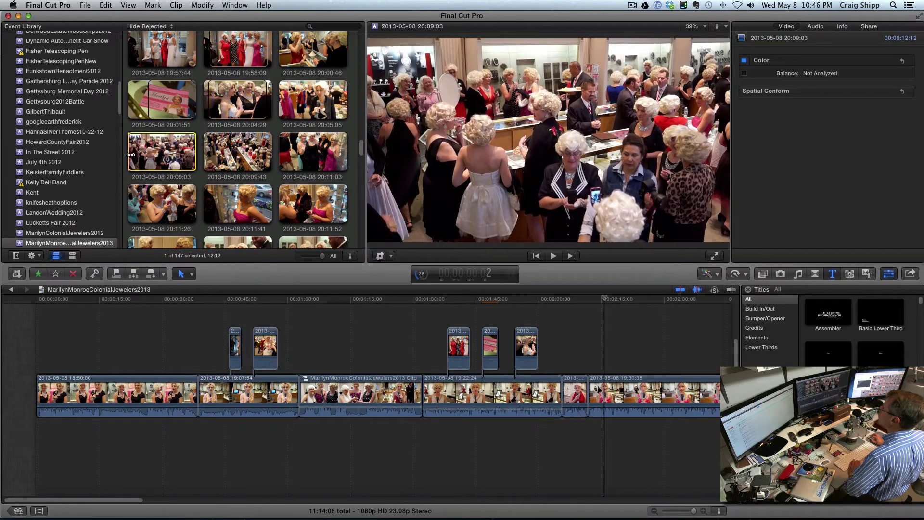
pyautogui.moveTo(130, 154); pyautogui.dragTo(134, 154)
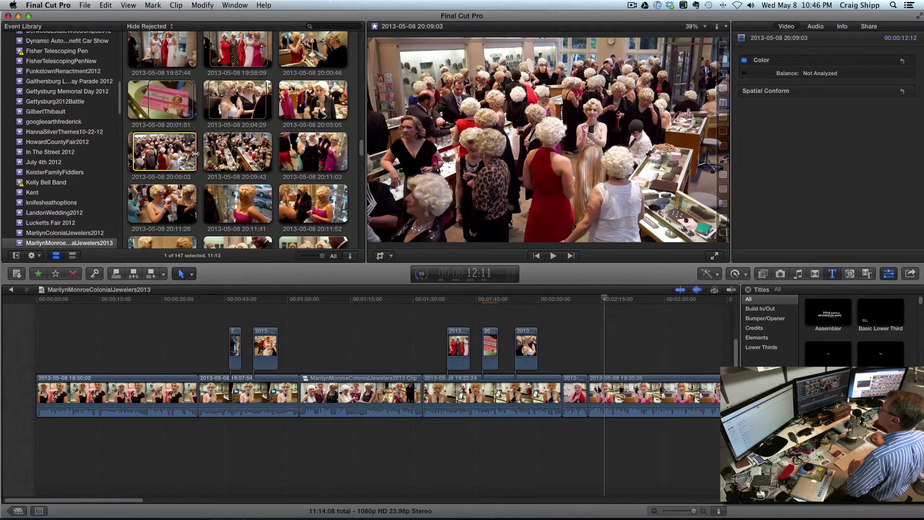
pyautogui.moveTo(193, 154); pyautogui.dragTo(628, 351)
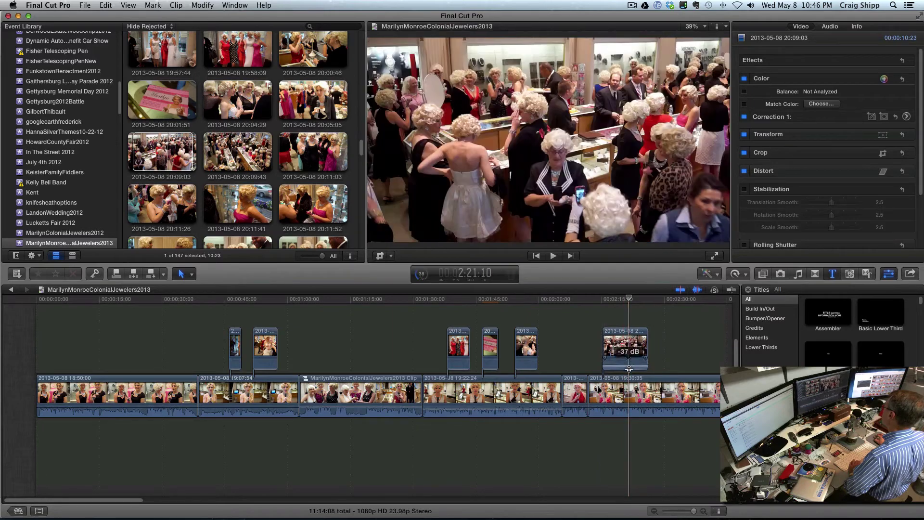
pyautogui.click(192, 154)
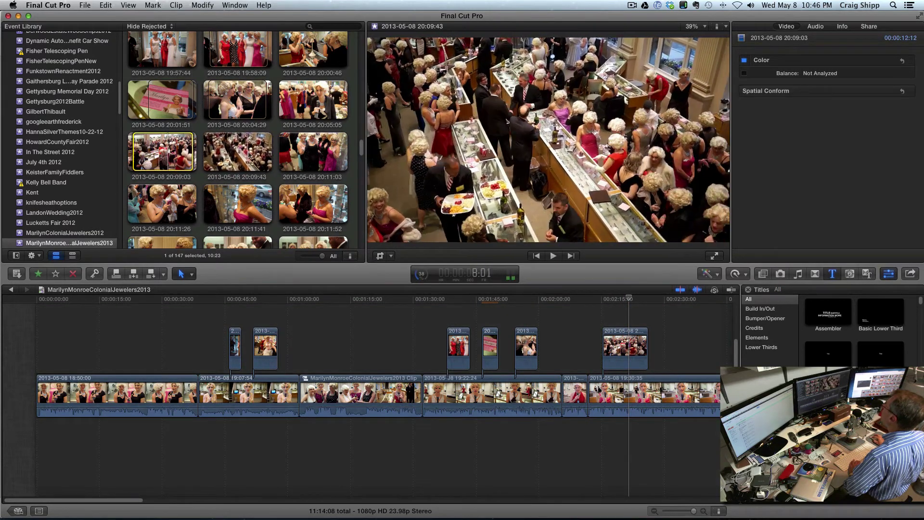
pyautogui.click(224, 154)
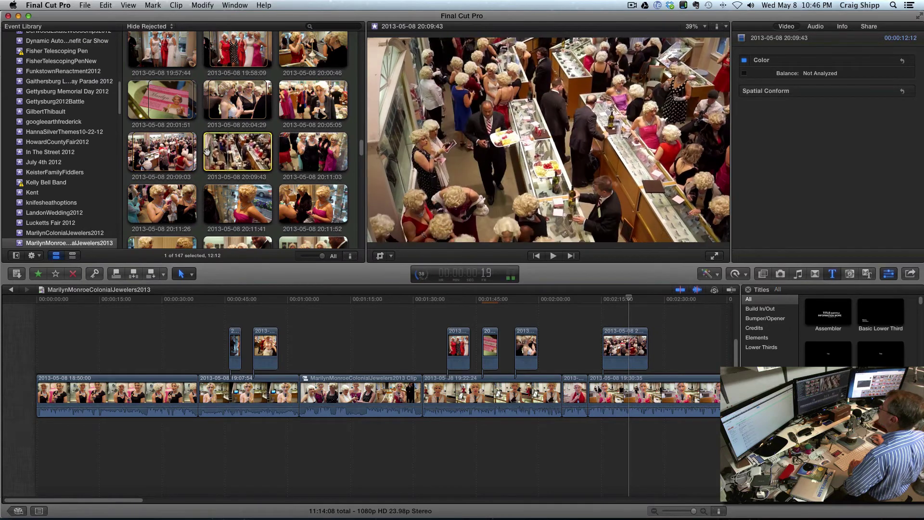
pyautogui.moveTo(207, 154); pyautogui.dragTo(265, 153)
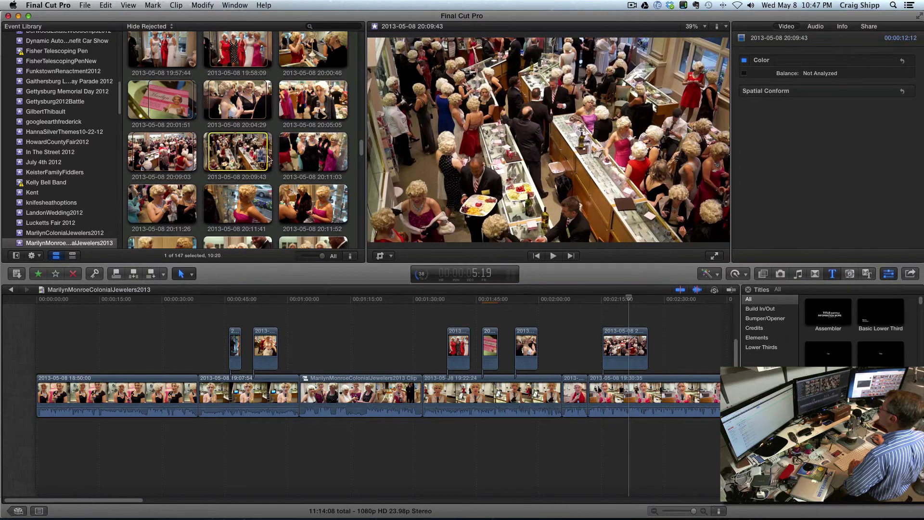
pyautogui.moveTo(637, 297); pyautogui.dragTo(644, 304)
pyautogui.click(658, 318)
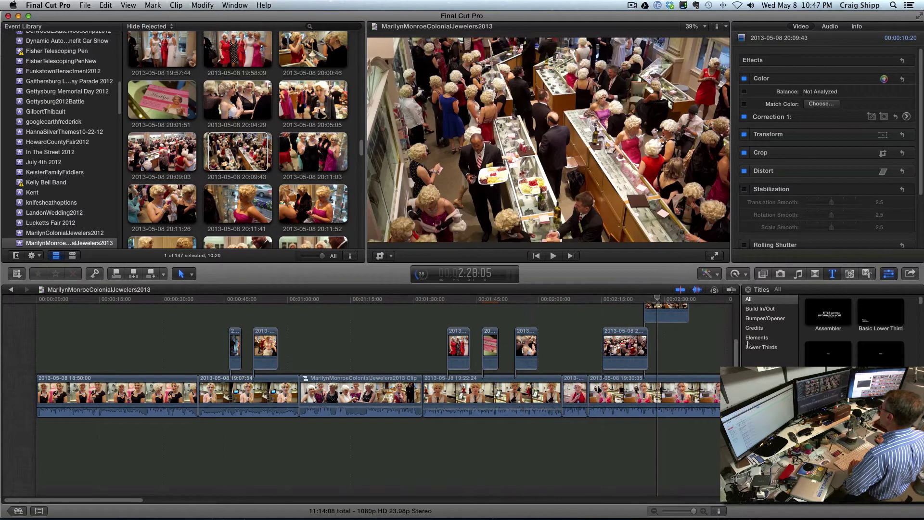
pyautogui.moveTo(735, 350); pyautogui.dragTo(735, 319)
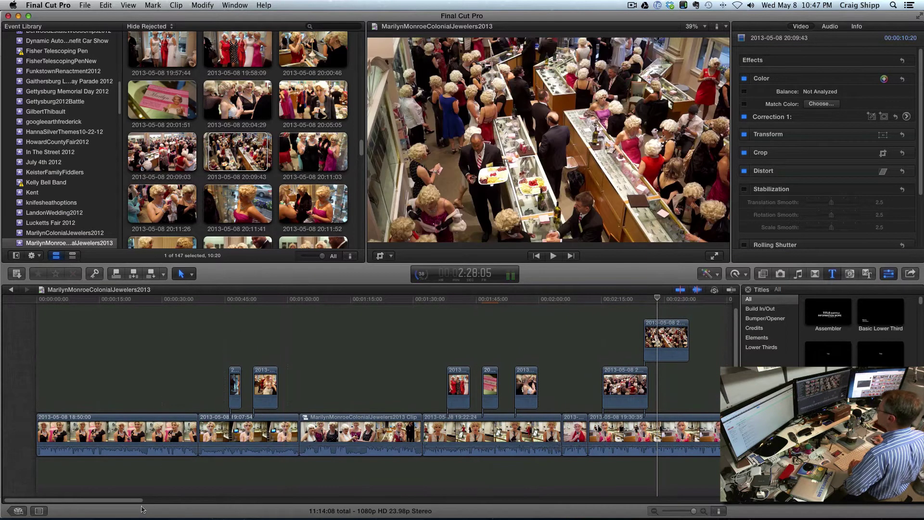
pyautogui.moveTo(136, 502); pyautogui.dragTo(187, 503)
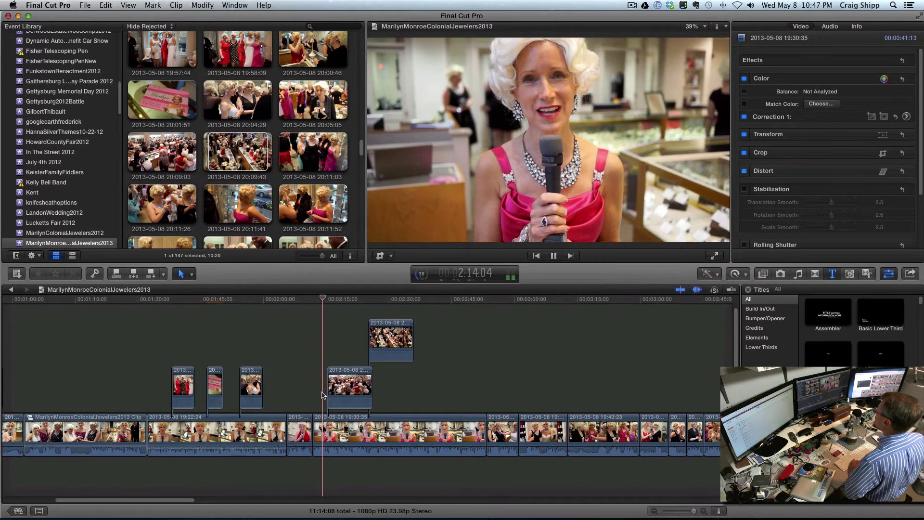
pyautogui.press('space')
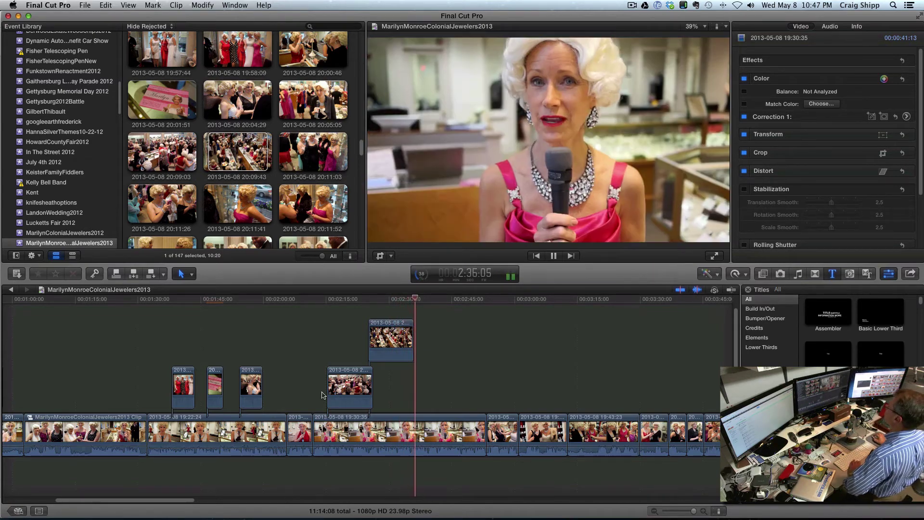
pyautogui.click(292, 151)
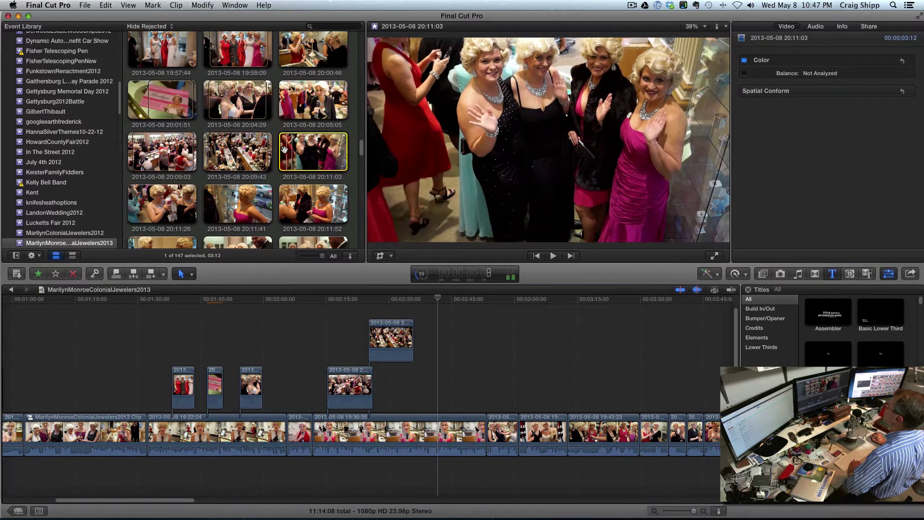
pyautogui.moveTo(284, 153); pyautogui.dragTo(287, 153)
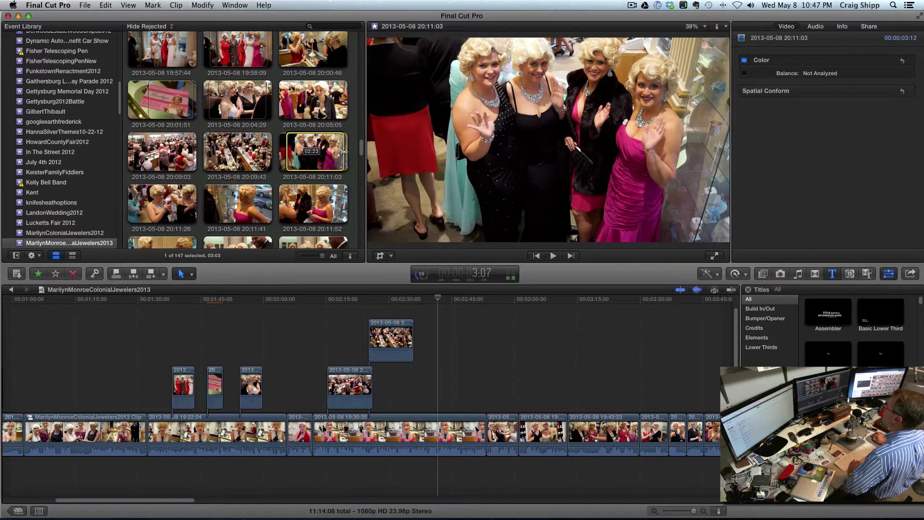
pyautogui.moveTo(338, 151); pyautogui.dragTo(337, 152)
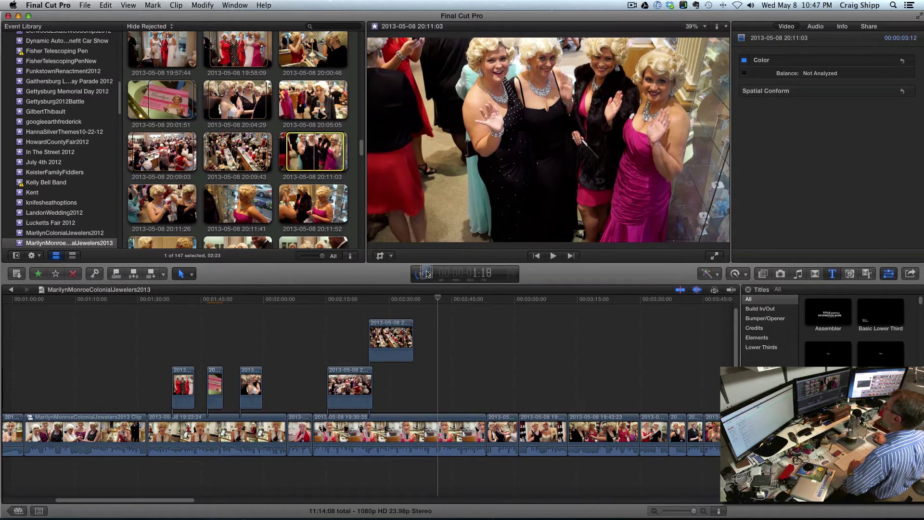
pyautogui.press('q')
pyautogui.press('space')
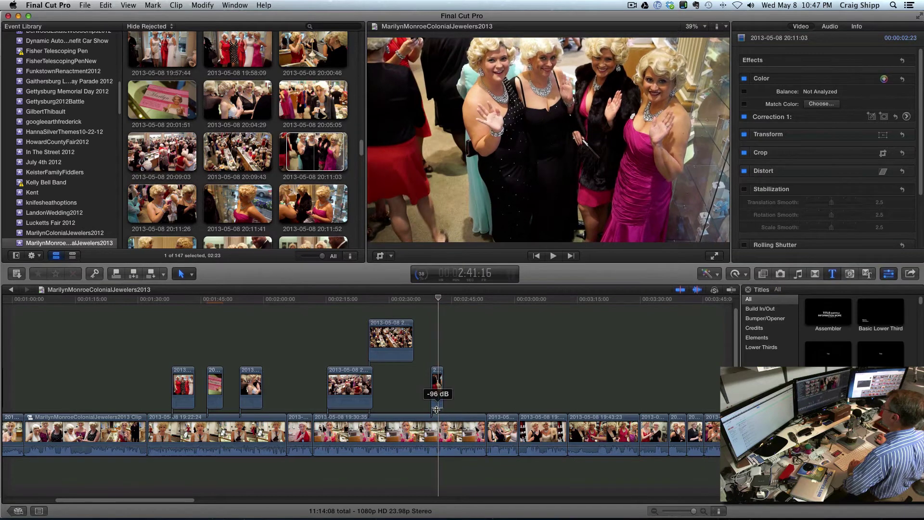
pyautogui.click(428, 356)
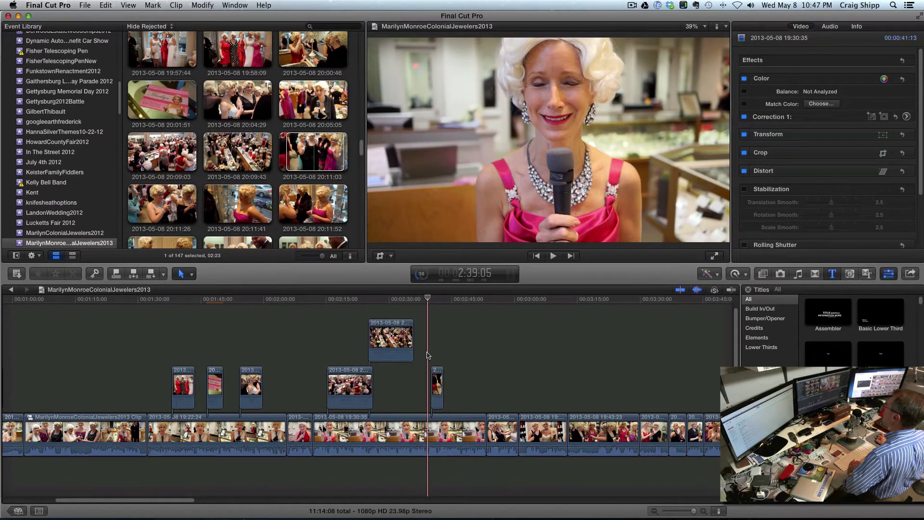
pyautogui.press('space')
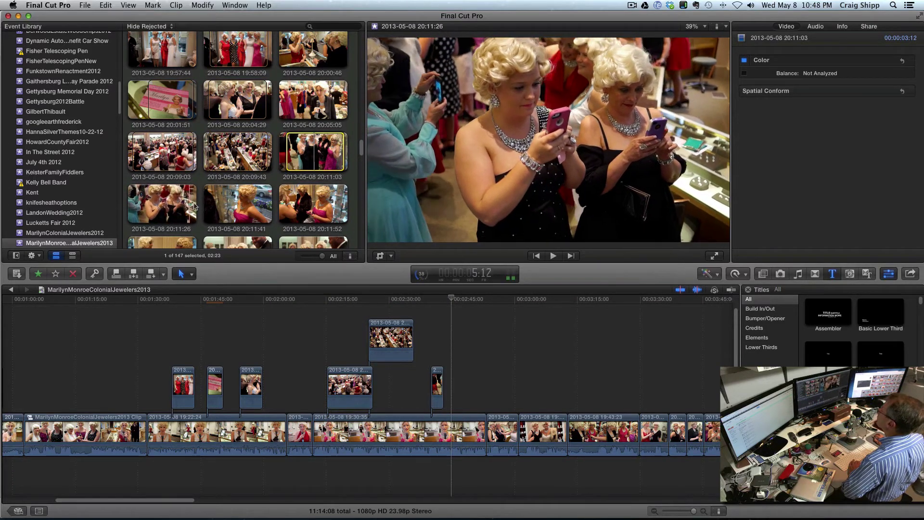
pyautogui.click(227, 207)
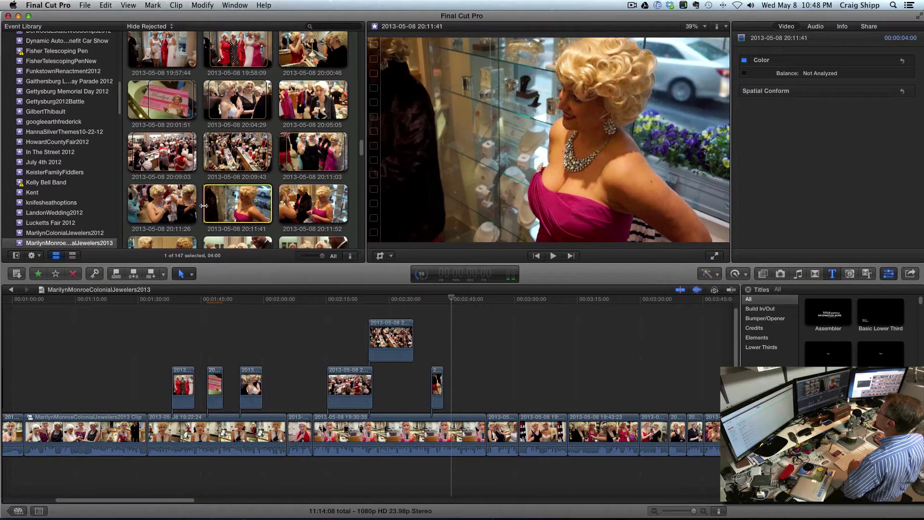
pyautogui.moveTo(210, 206); pyautogui.dragTo(211, 206)
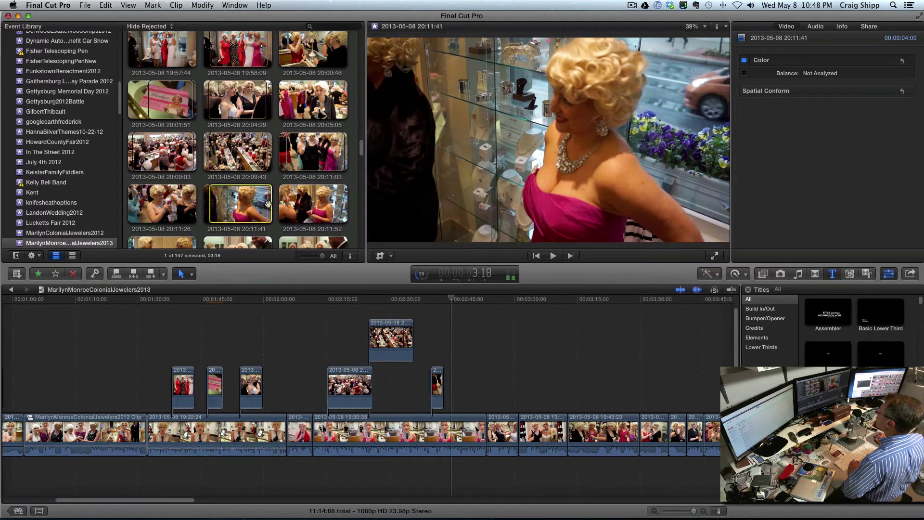
pyautogui.moveTo(270, 203); pyautogui.dragTo(450, 361)
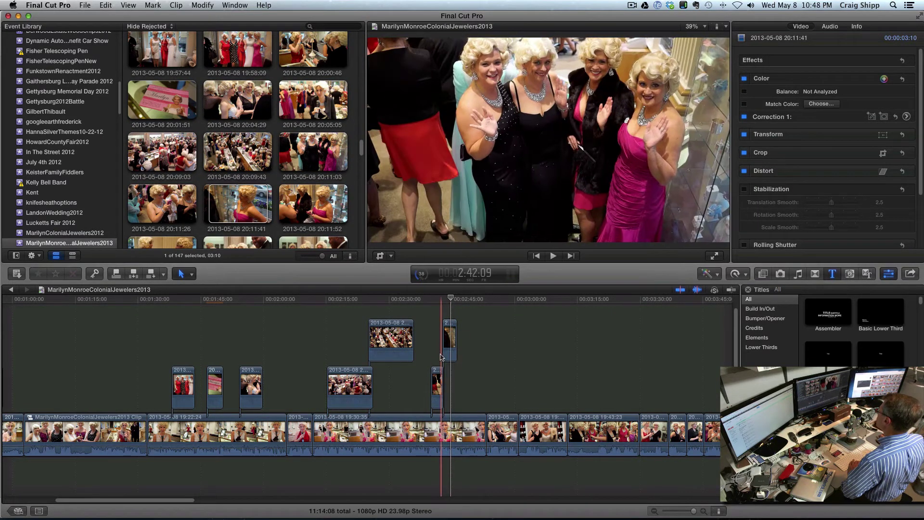
pyautogui.press('space')
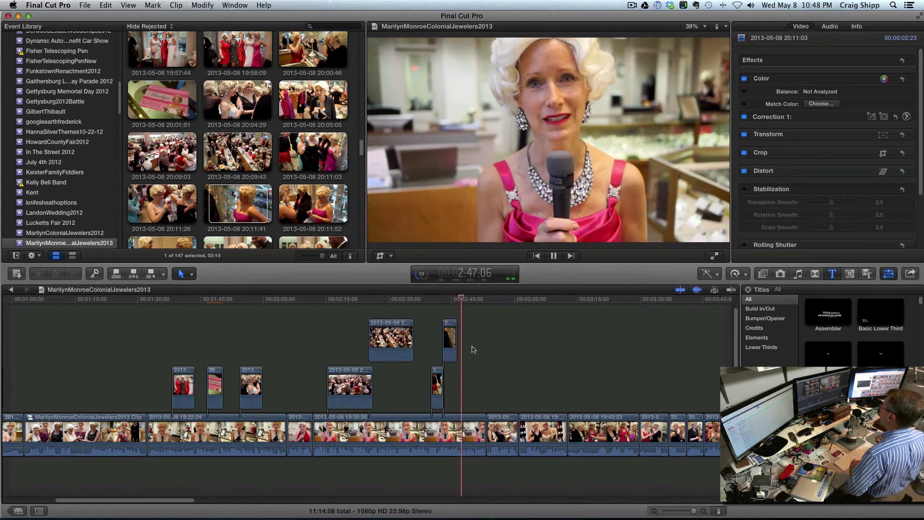
# - Move the connected window-display clip to about 2:45, leaving a gap after the waving group clip, and play the section back
pyautogui.press('space')
pyautogui.moveTo(451, 340); pyautogui.dragTo(459, 387)
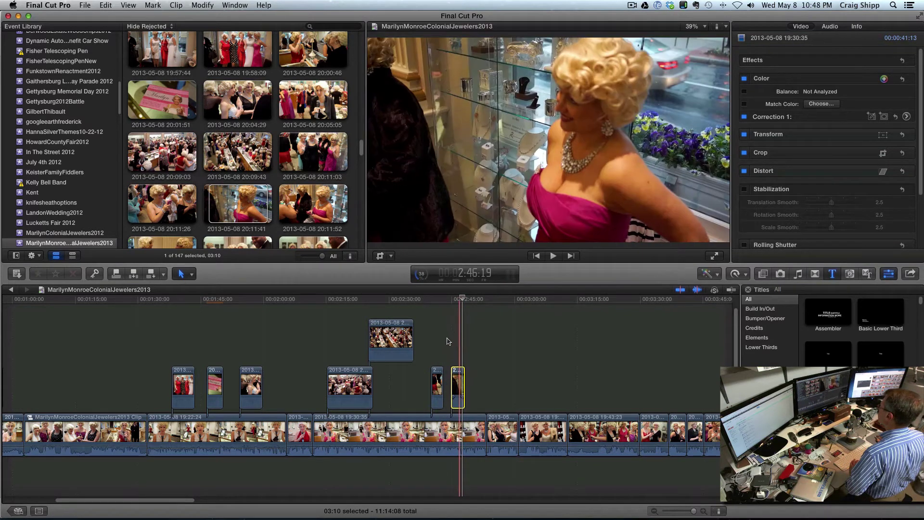
pyautogui.click(440, 340)
pyautogui.press('space')
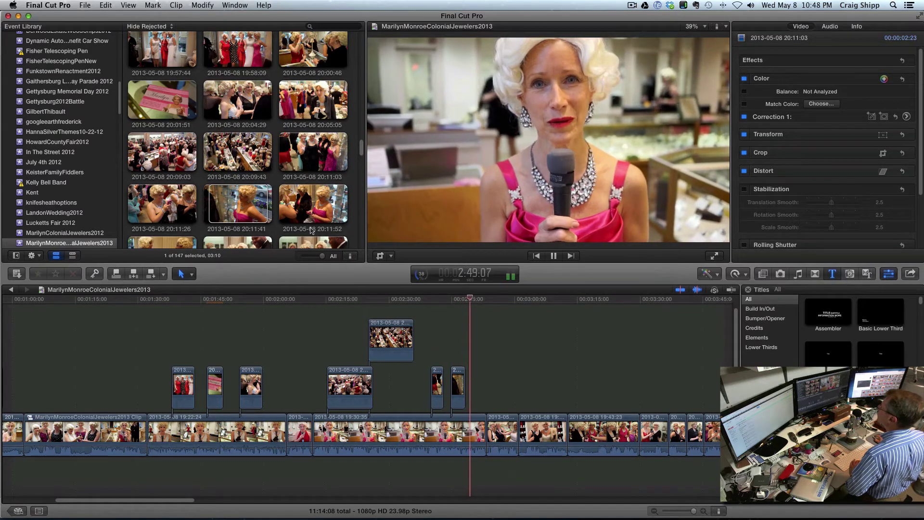
pyautogui.press('super+1')
pyautogui.scroll(-3, 304, 215)
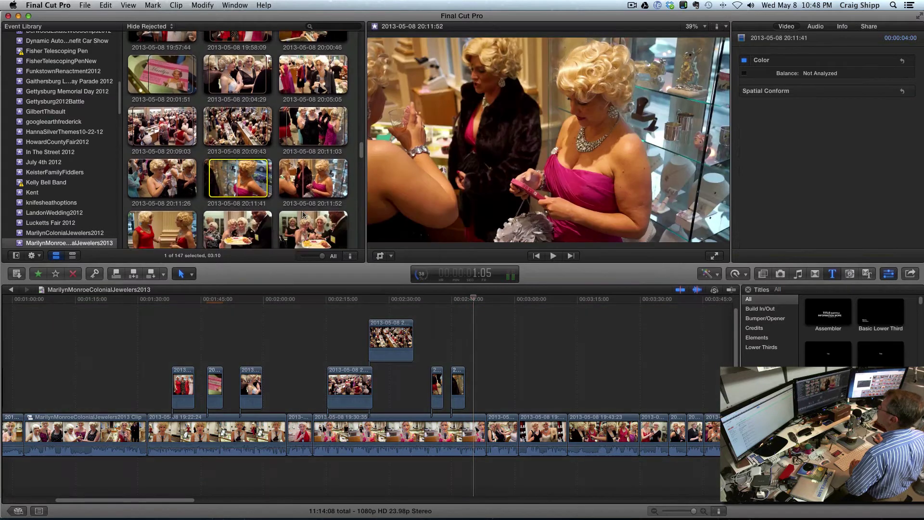
pyautogui.scroll(-1, 304, 214)
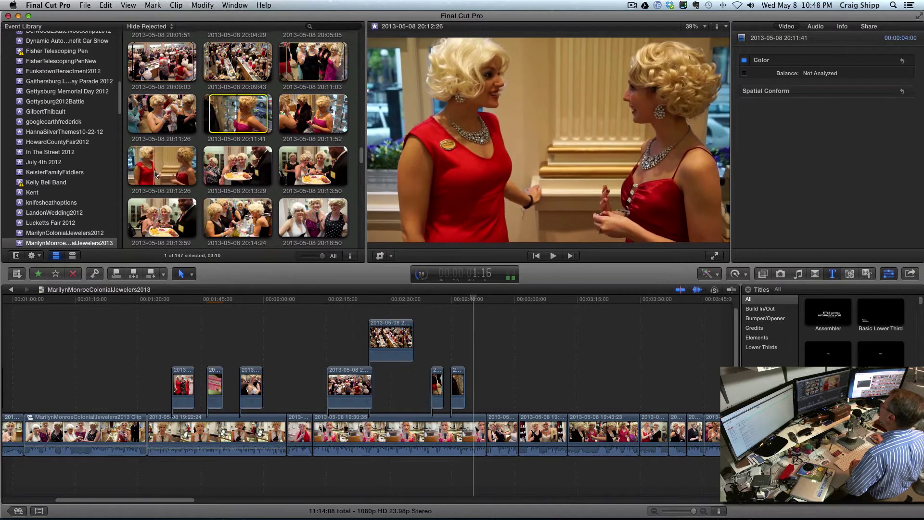
pyautogui.press('i')
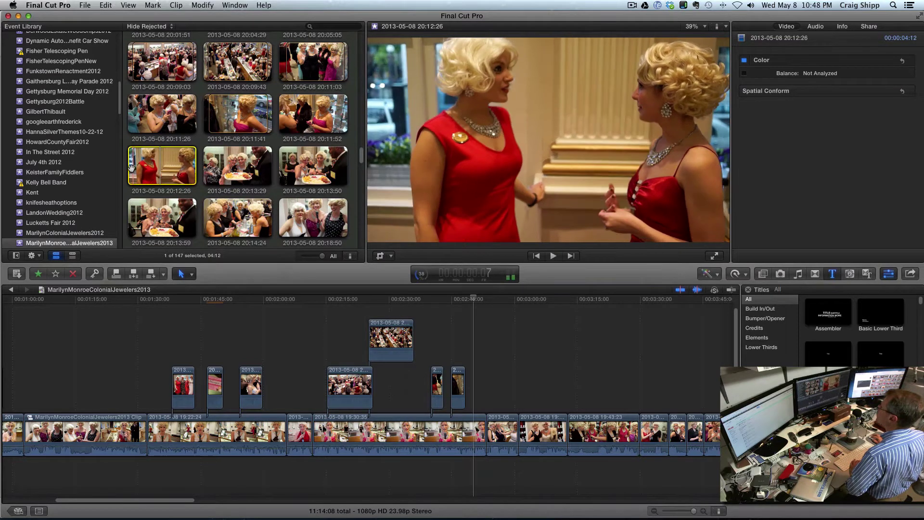
pyautogui.moveTo(141, 171); pyautogui.dragTo(144, 171)
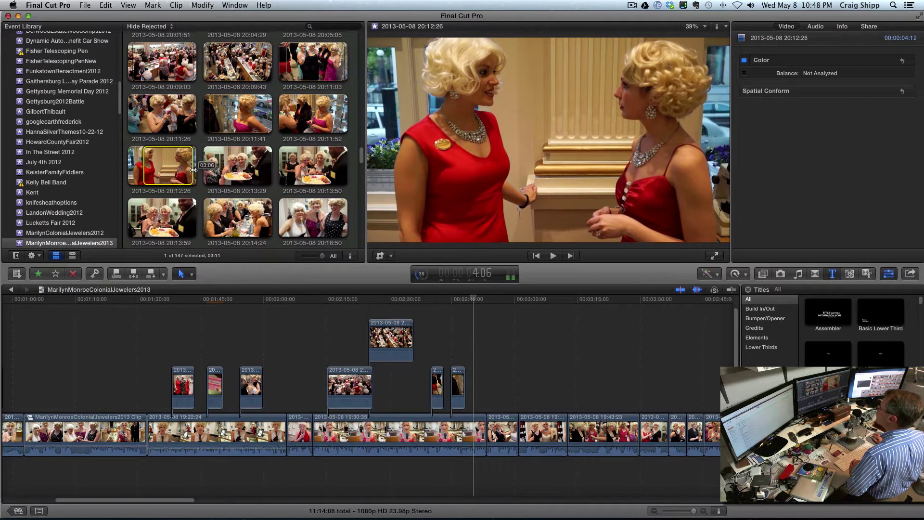
pyautogui.moveTo(196, 168); pyautogui.dragTo(193, 169)
pyautogui.press('q')
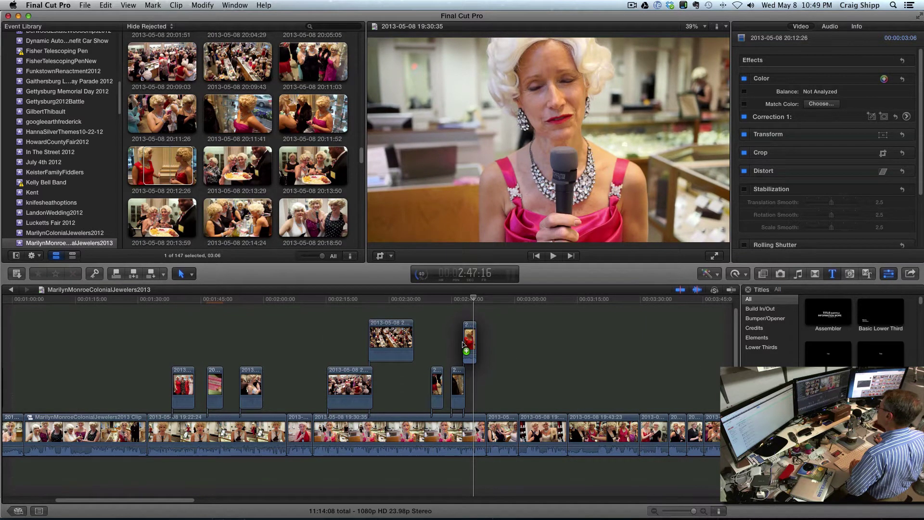
pyautogui.moveTo(462, 343); pyautogui.dragTo(438, 341)
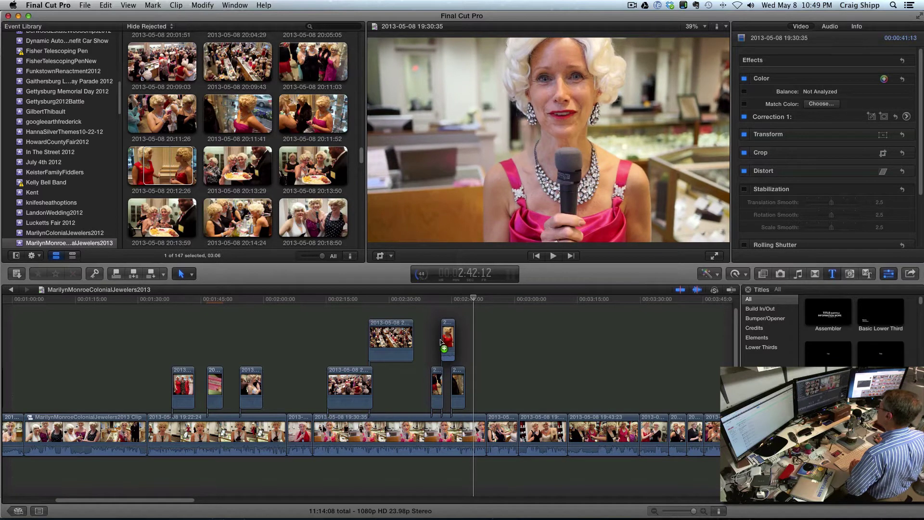
pyautogui.moveTo(441, 343); pyautogui.dragTo(449, 359)
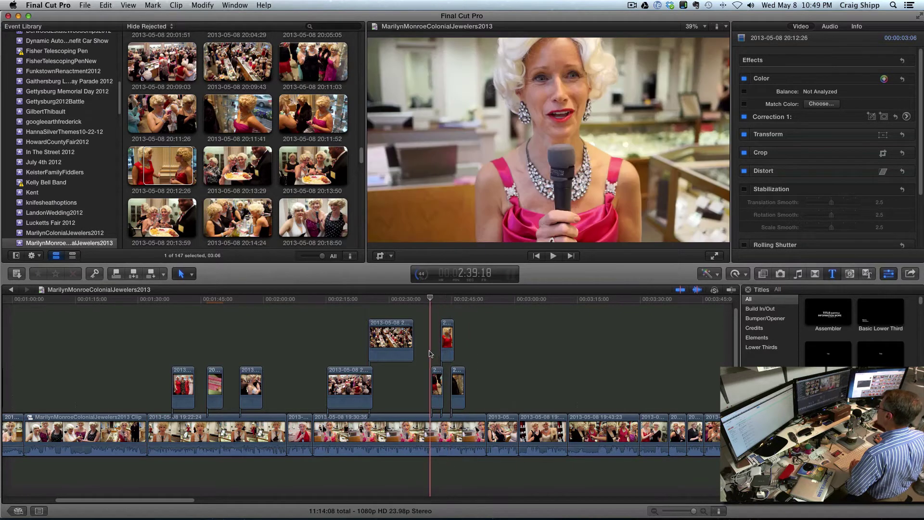
pyautogui.press('space')
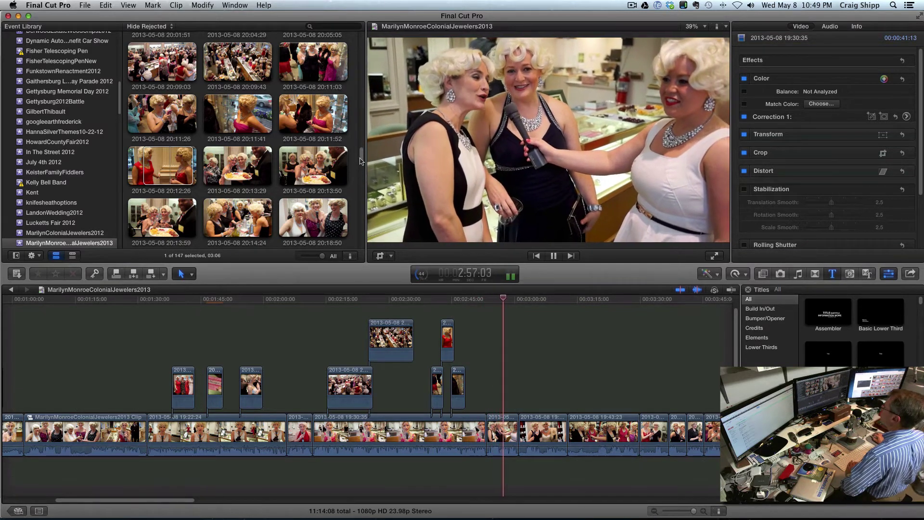
pyautogui.scroll(-3, 363, 158)
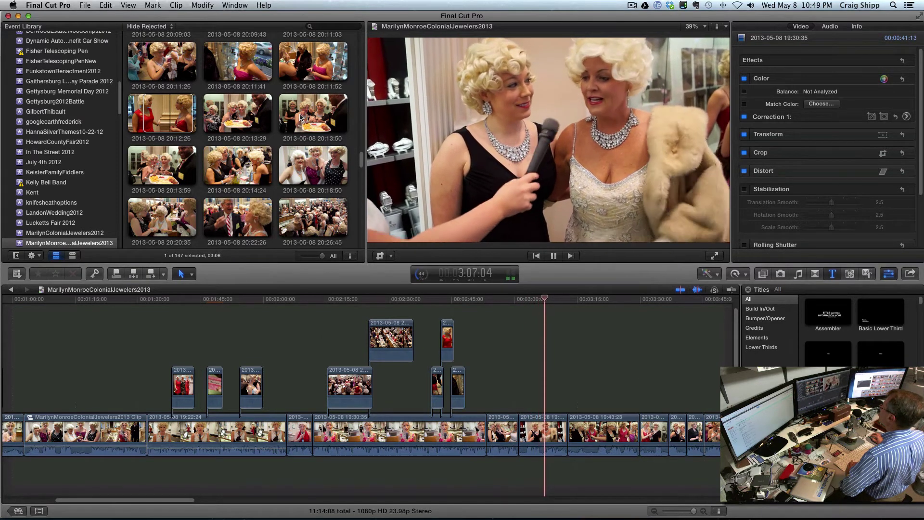
pyautogui.click(300, 117)
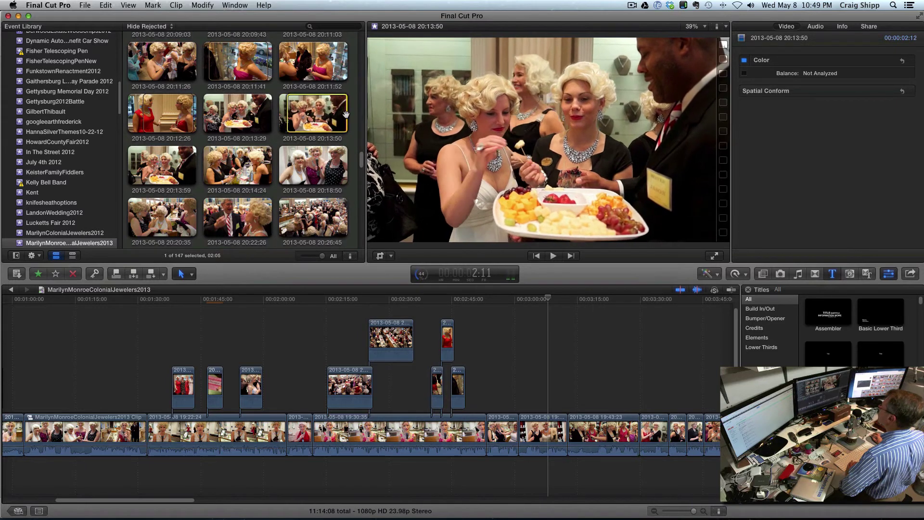
pyautogui.moveTo(339, 116); pyautogui.dragTo(339, 116)
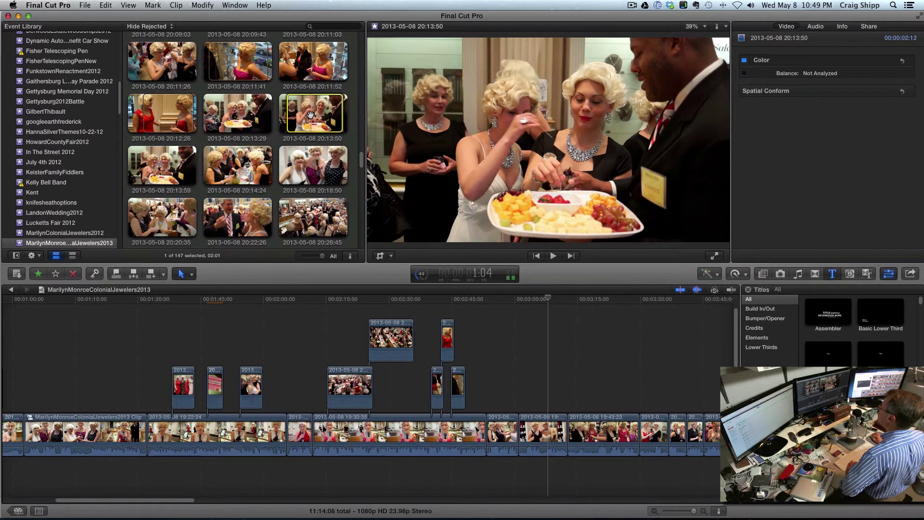
pyautogui.moveTo(519, 253); pyautogui.dragTo(468, 339)
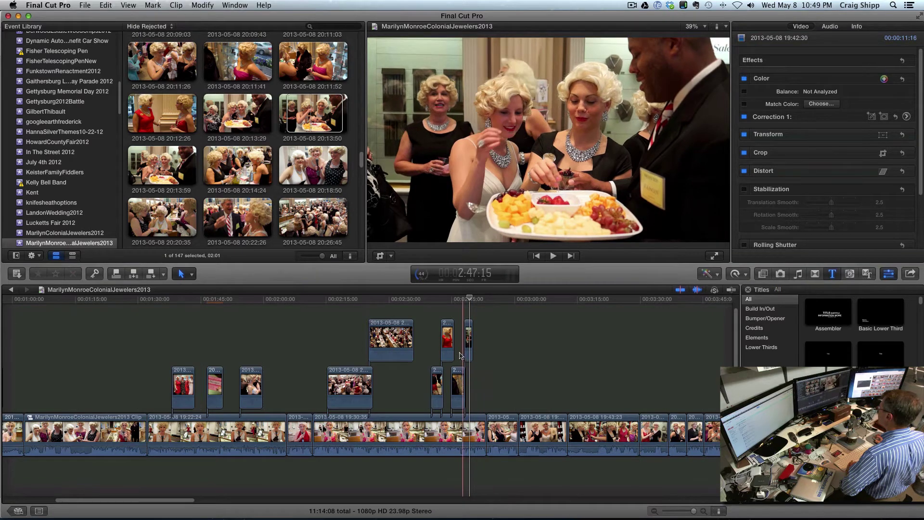
pyautogui.click(460, 354)
pyautogui.press('space')
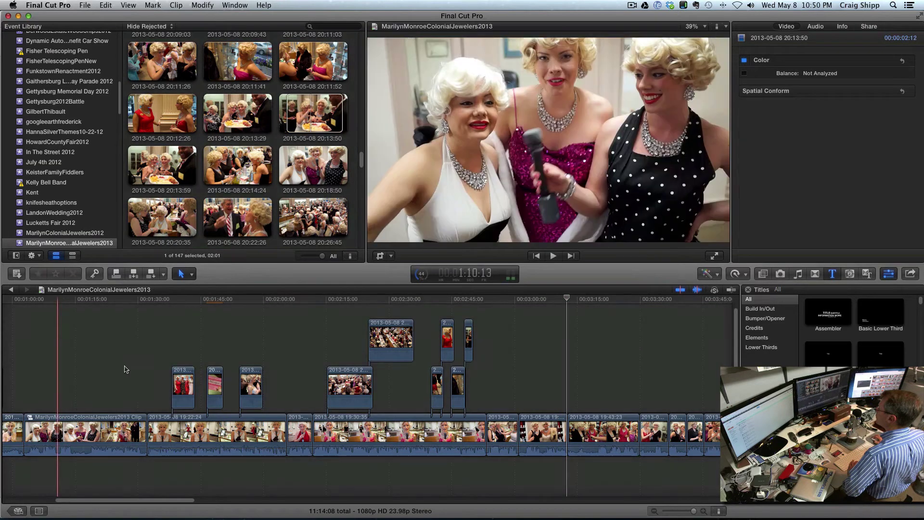
pyautogui.click(156, 369)
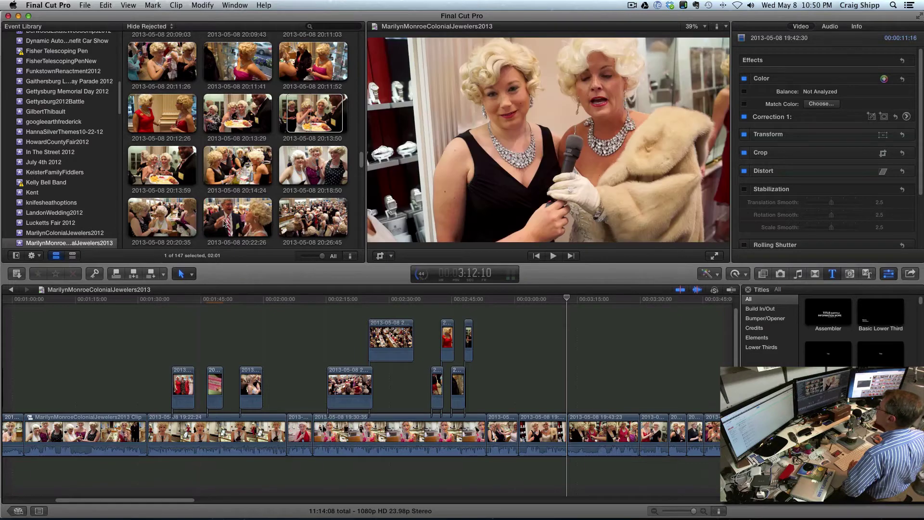
pyautogui.press('super+1')
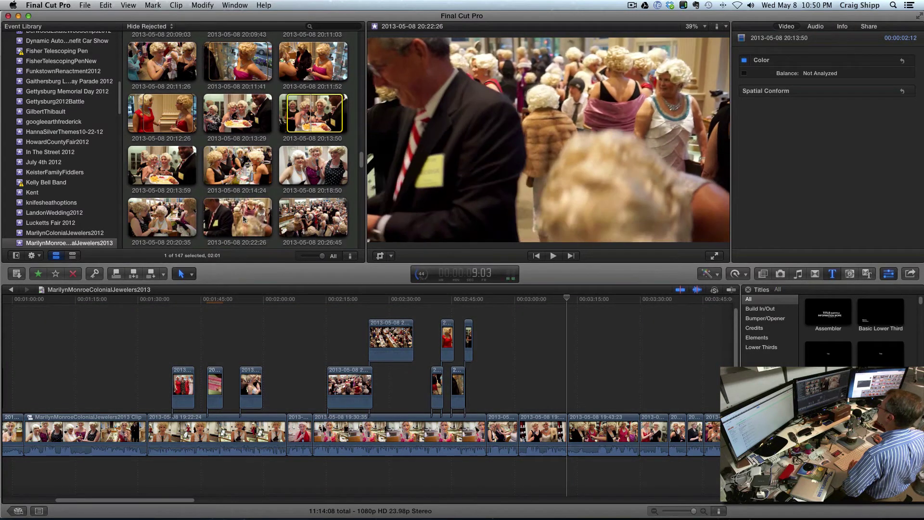
pyautogui.click(210, 218)
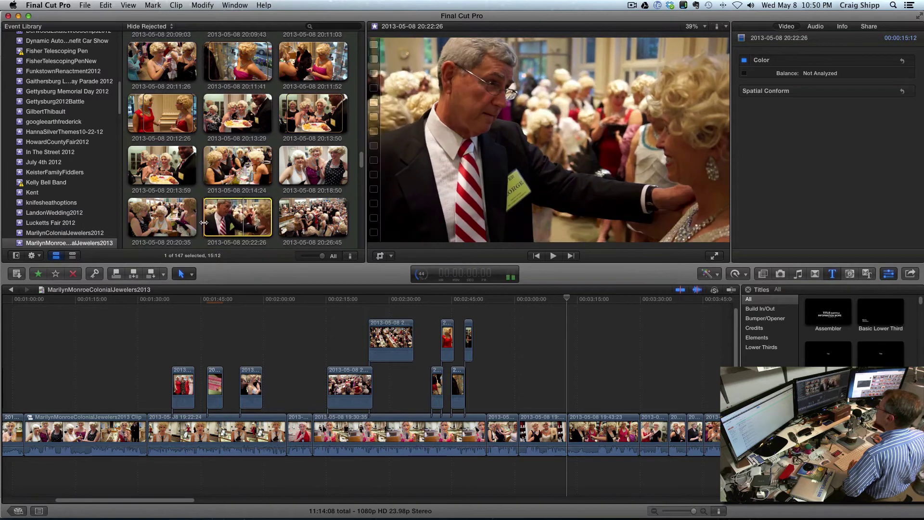
pyautogui.moveTo(208, 223); pyautogui.dragTo(213, 223)
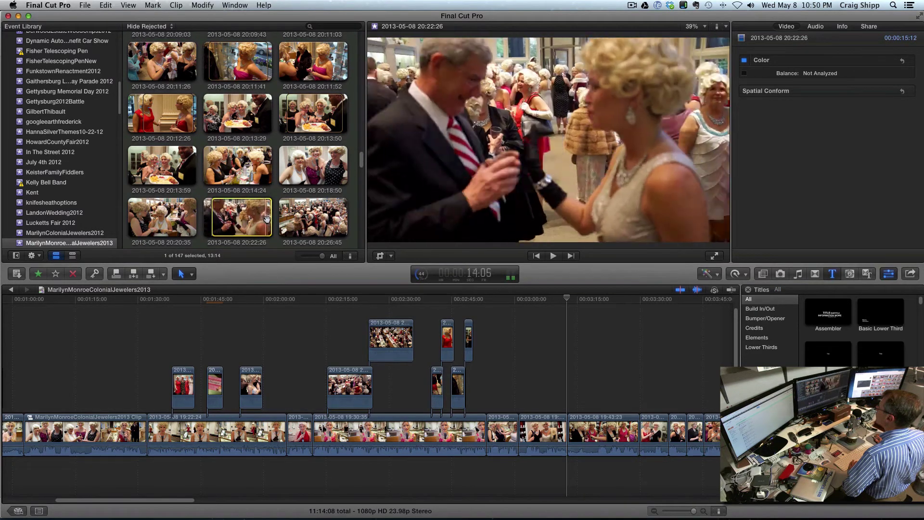
pyautogui.moveTo(271, 218); pyautogui.dragTo(267, 218)
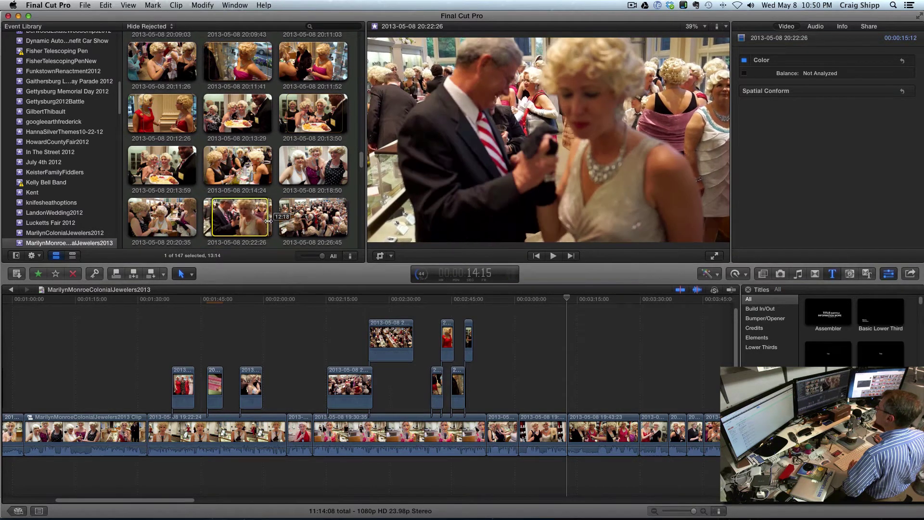
pyautogui.moveTo(240, 299); pyautogui.dragTo(219, 337)
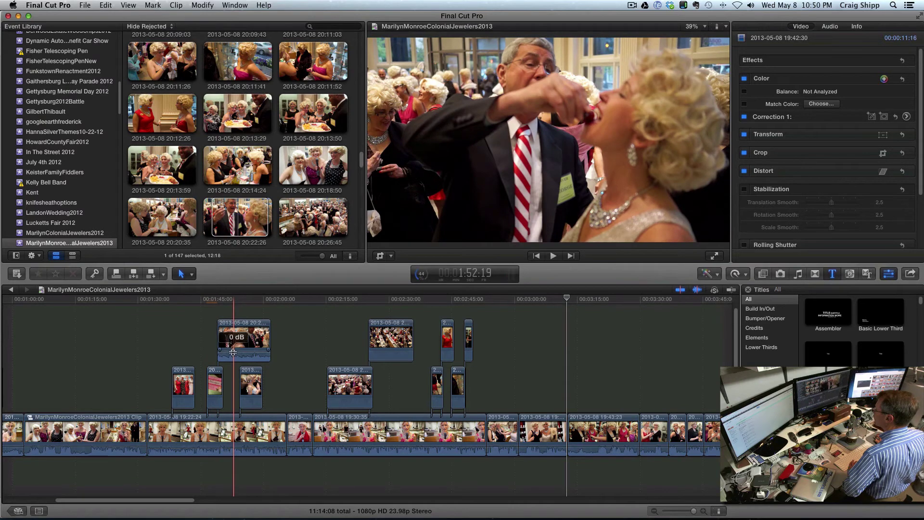
pyautogui.click(233, 352)
pyautogui.click(214, 351)
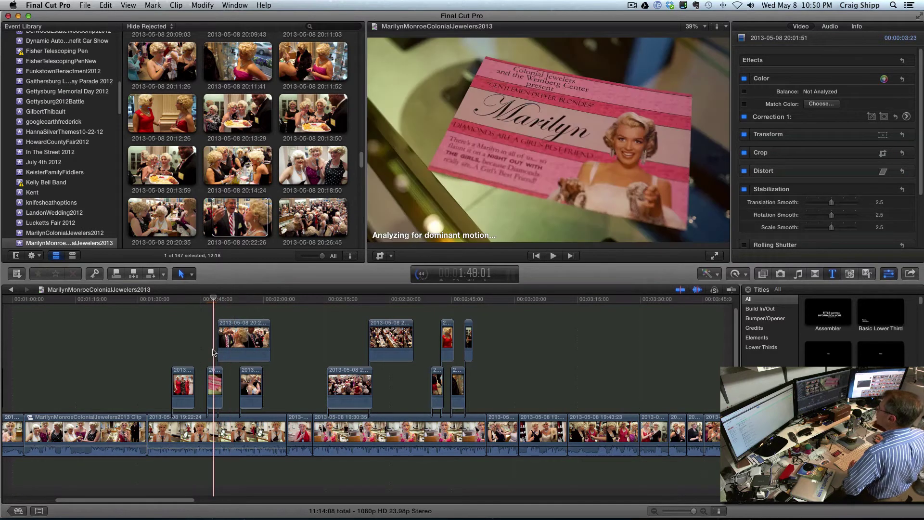
pyautogui.press('space')
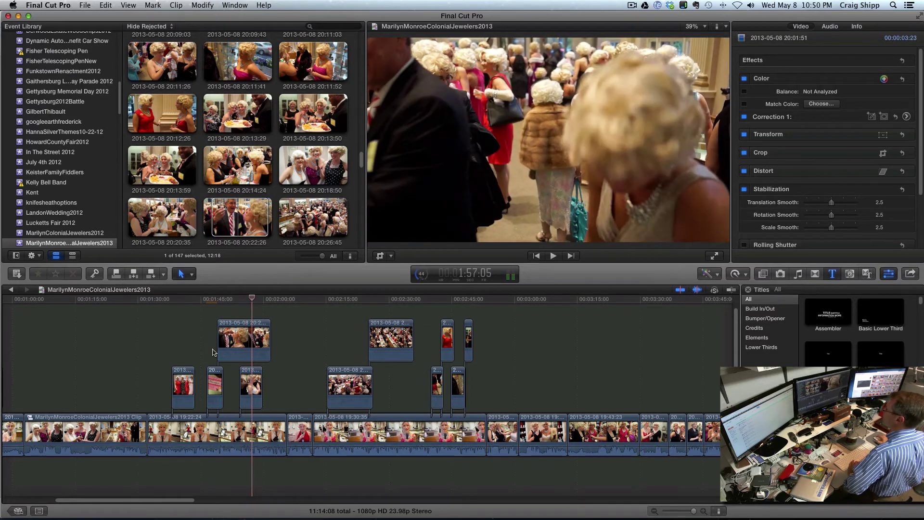
pyautogui.press('space')
pyautogui.moveTo(224, 340)
pyautogui.mouseDown()
pyautogui.moveTo(246, 341)
pyautogui.moveTo(235, 342)
pyautogui.mouseUp()
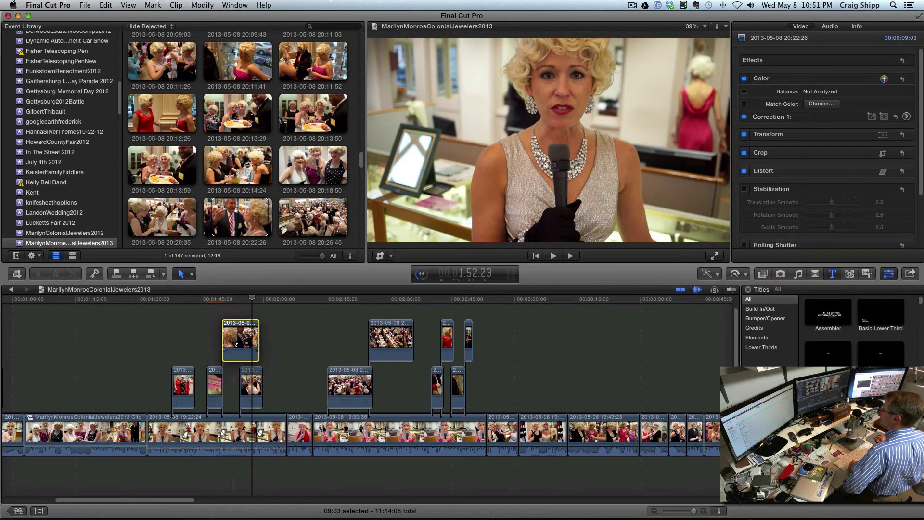
pyautogui.moveTo(248, 375); pyautogui.dragTo(270, 378)
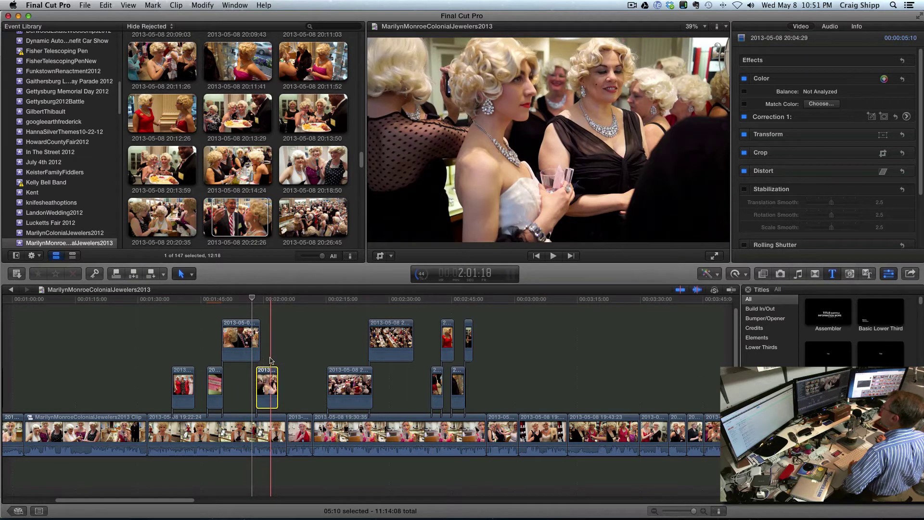
pyautogui.click(217, 347)
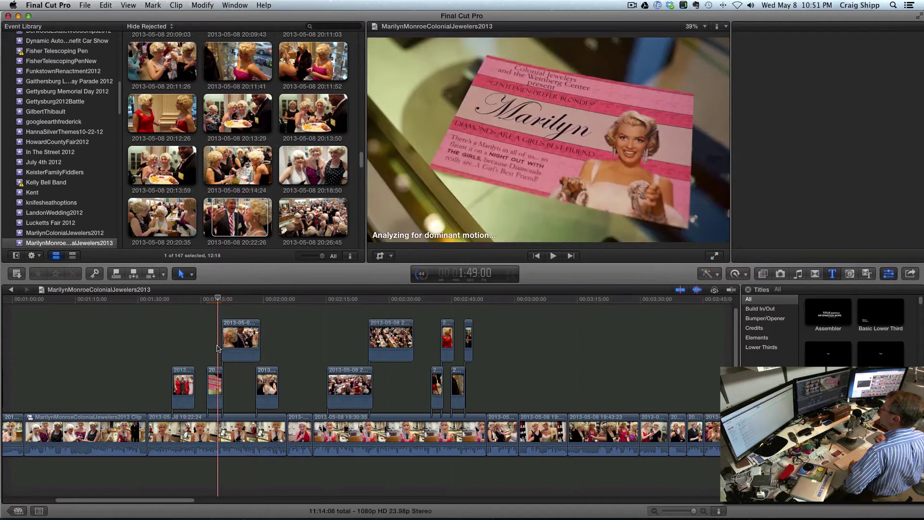
pyautogui.press('space')
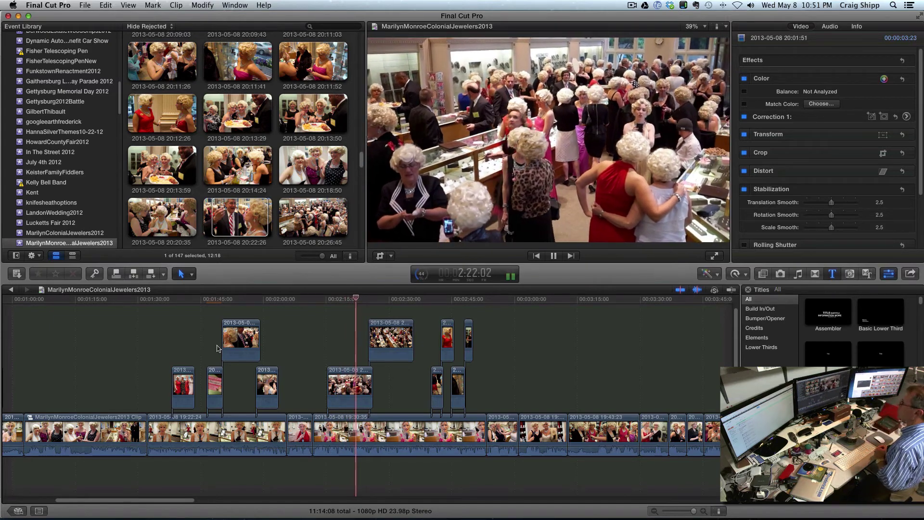
pyautogui.press('space')
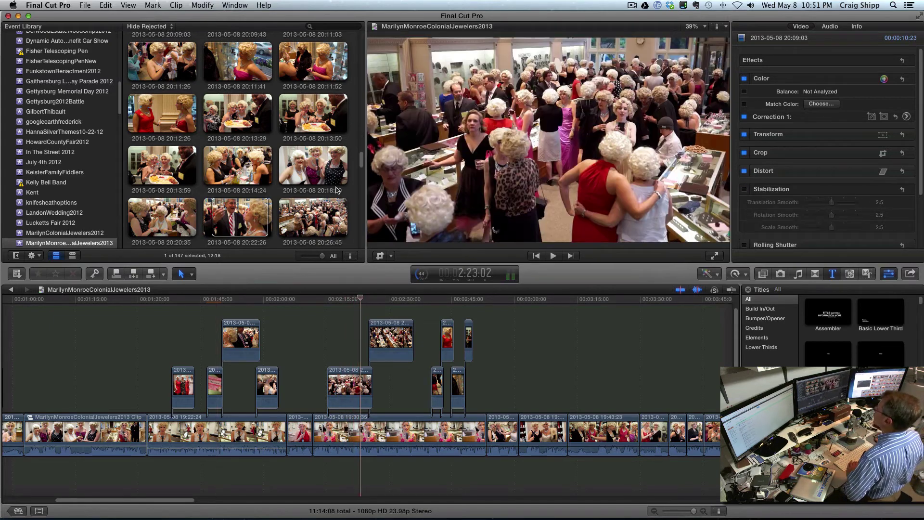
pyautogui.moveTo(362, 161); pyautogui.dragTo(362, 177)
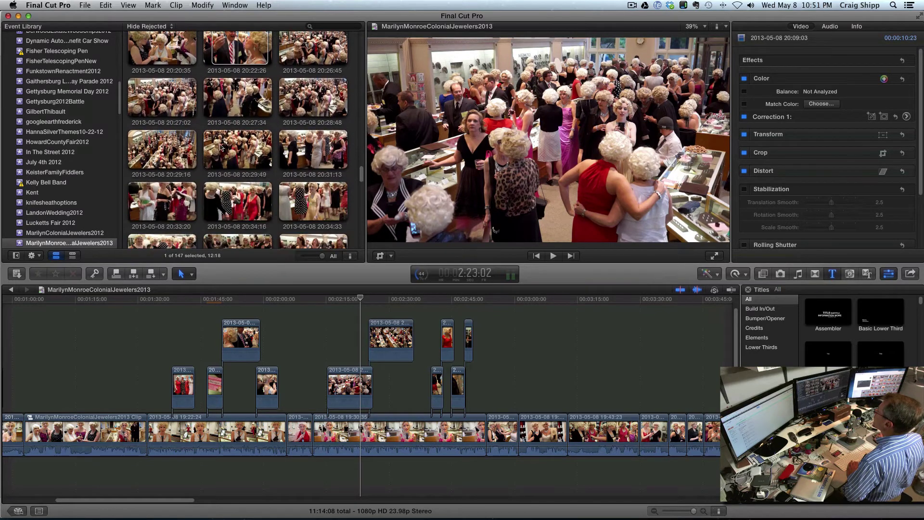
pyautogui.press('super+1')
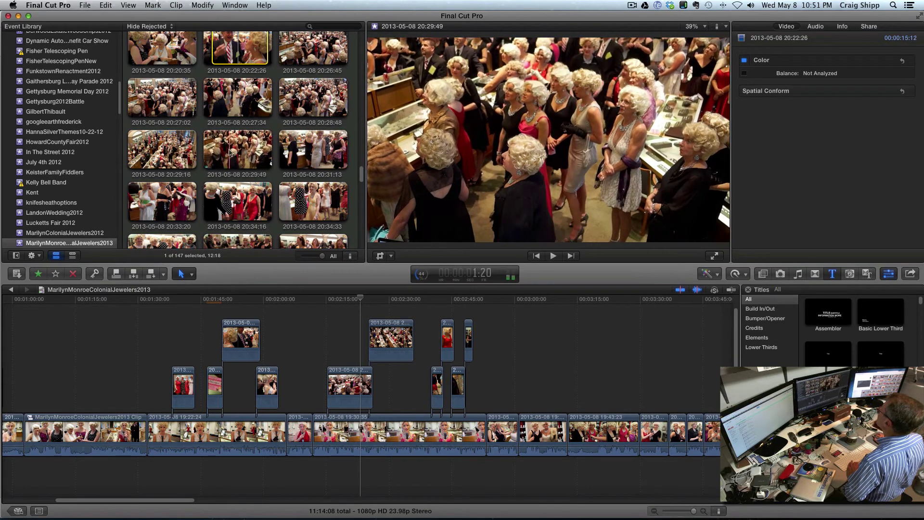
pyautogui.press('space')
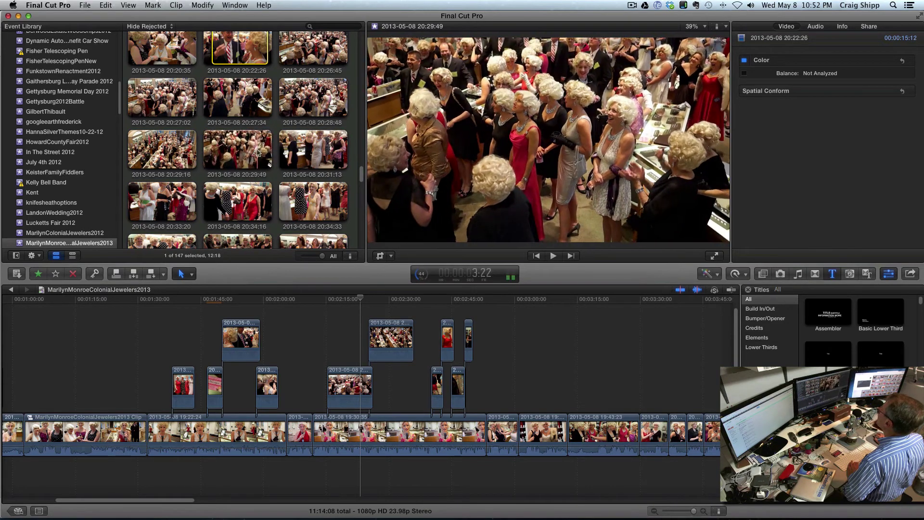
pyautogui.press('space')
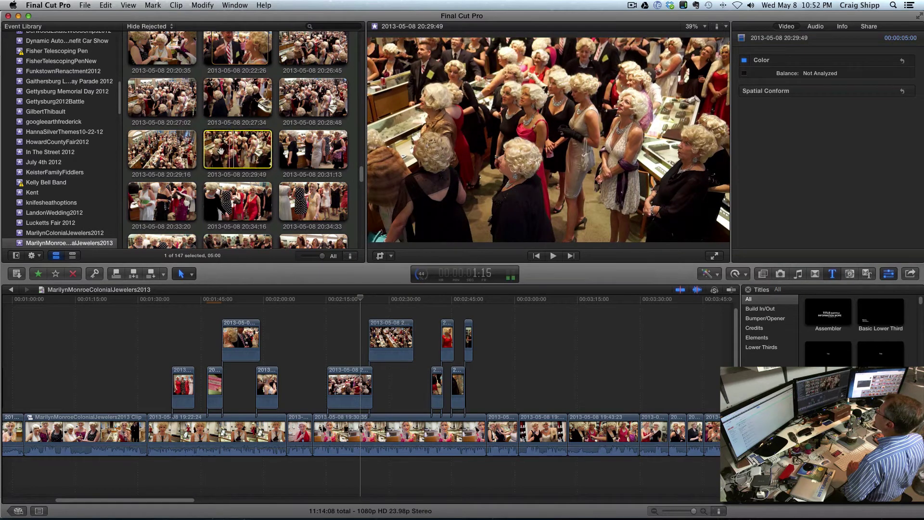
pyautogui.click(153, 153)
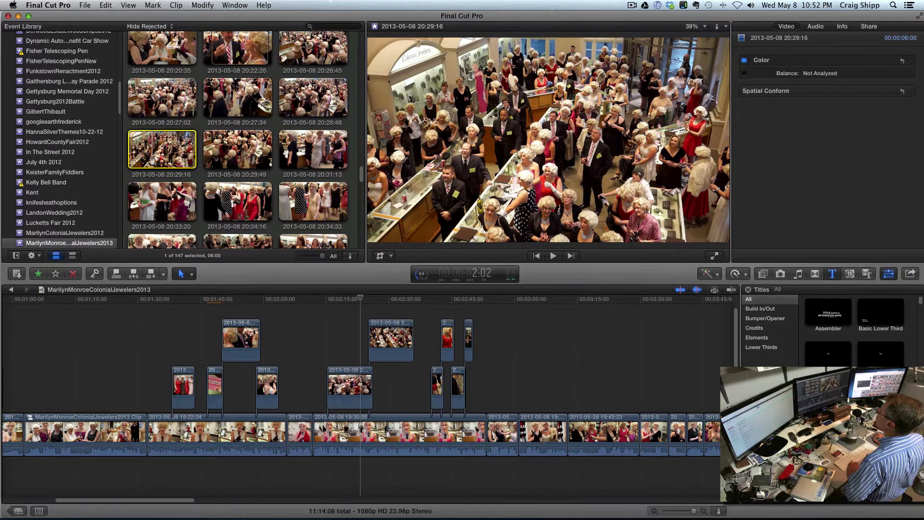
pyautogui.click(150, 274)
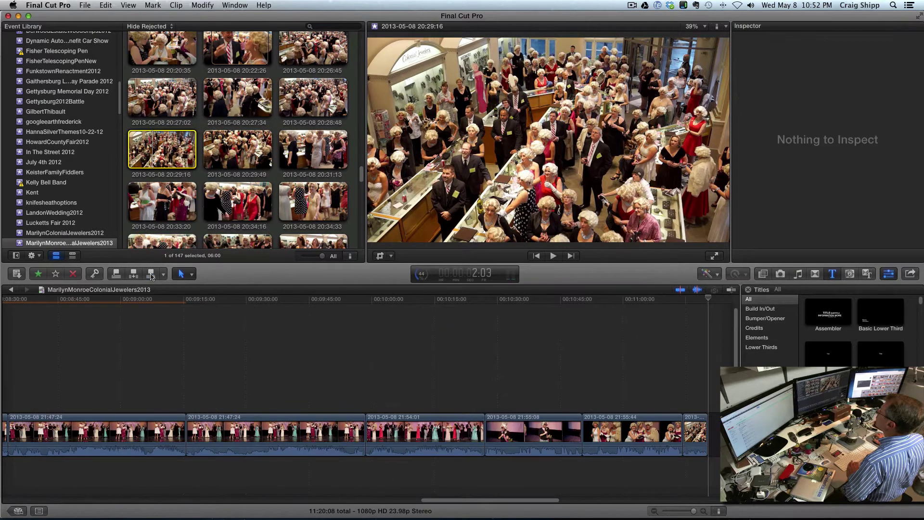
pyautogui.click(221, 167)
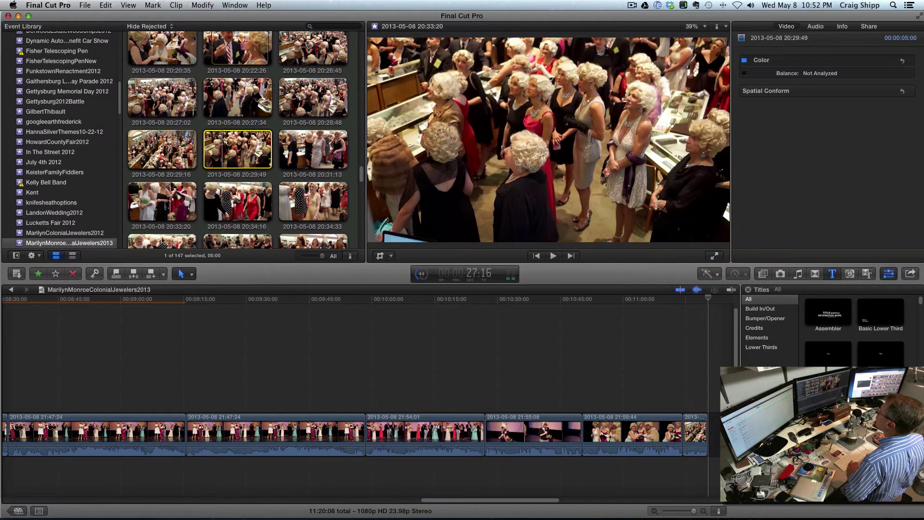
pyautogui.click(152, 275)
pyautogui.click(293, 151)
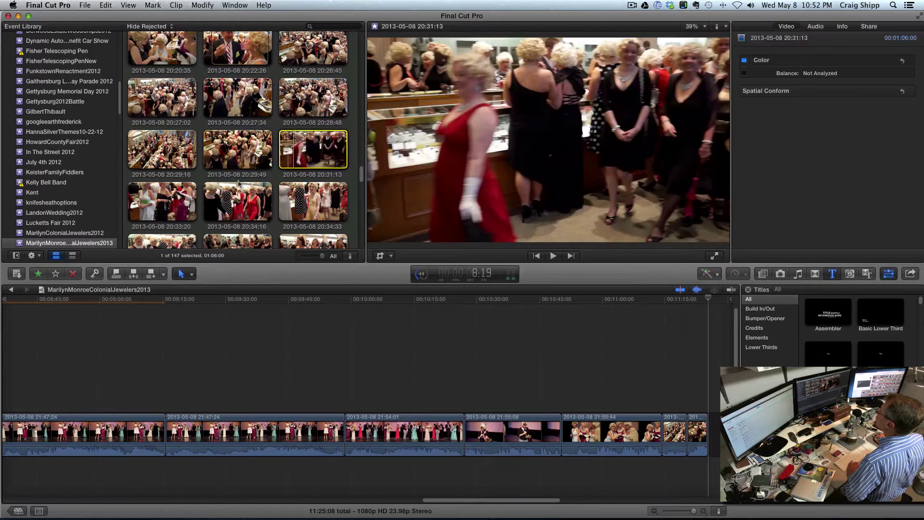
pyautogui.click(152, 274)
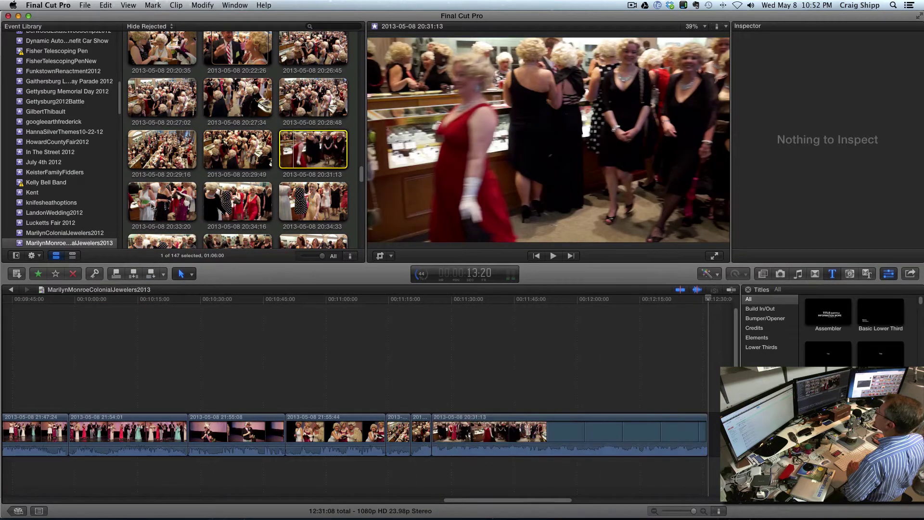
pyautogui.click(154, 204)
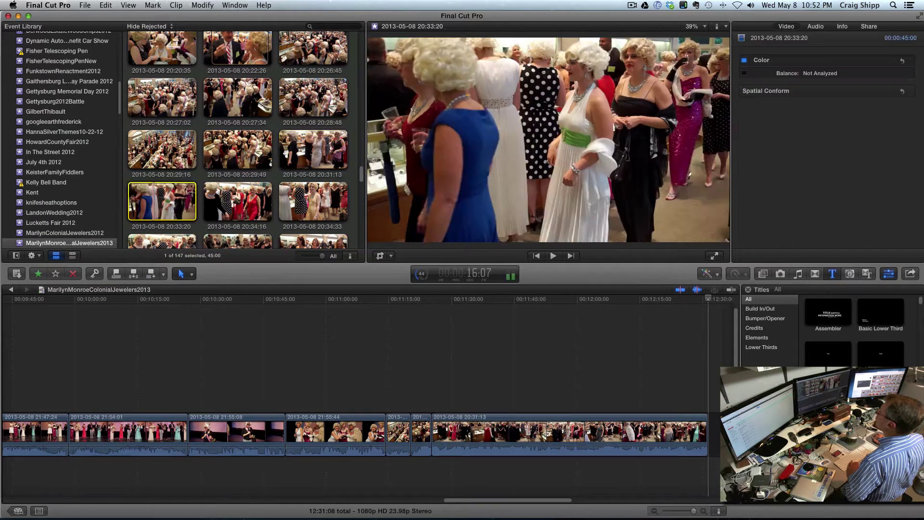
pyautogui.click(152, 274)
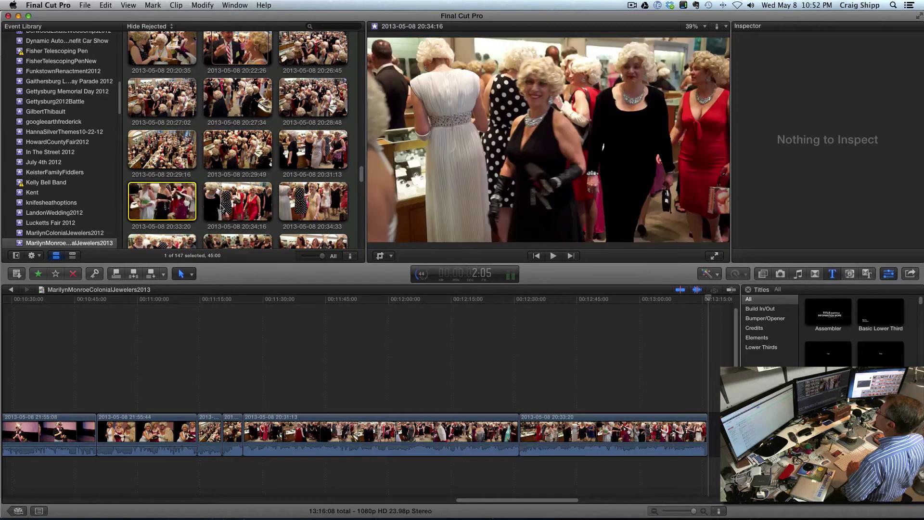
pyautogui.click(213, 215)
pyautogui.click(151, 275)
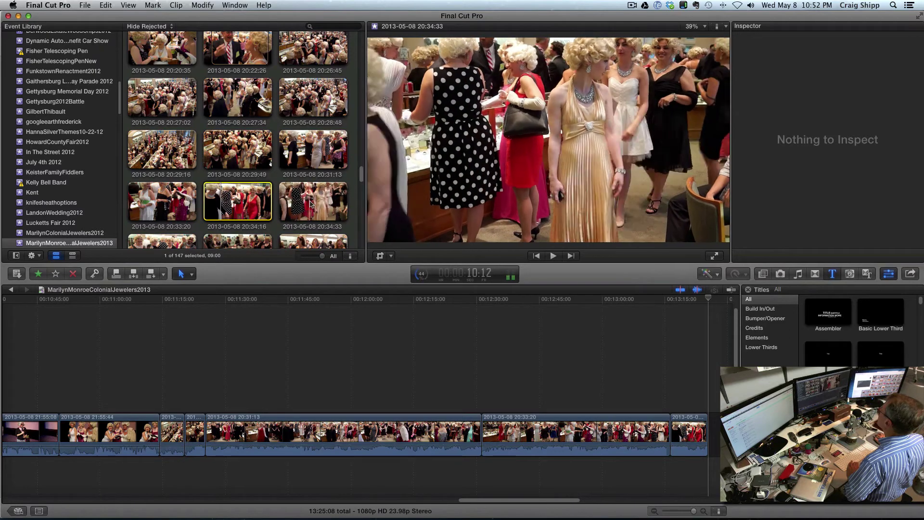
pyautogui.click(311, 203)
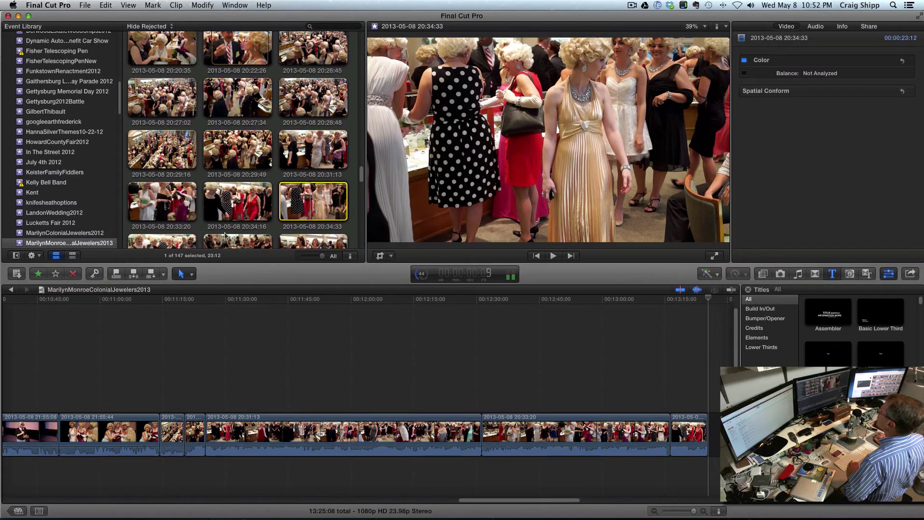
pyautogui.click(150, 274)
pyautogui.scroll(-3, 150, 192)
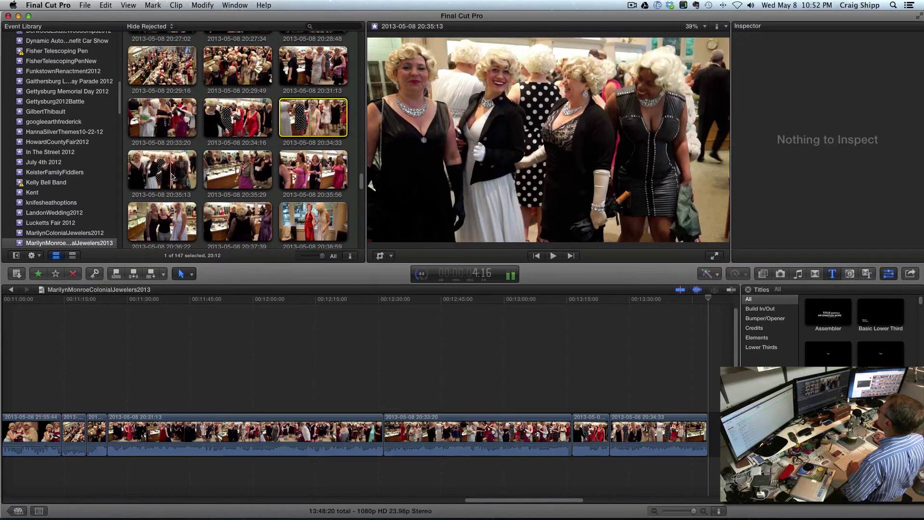
pyautogui.click(170, 176)
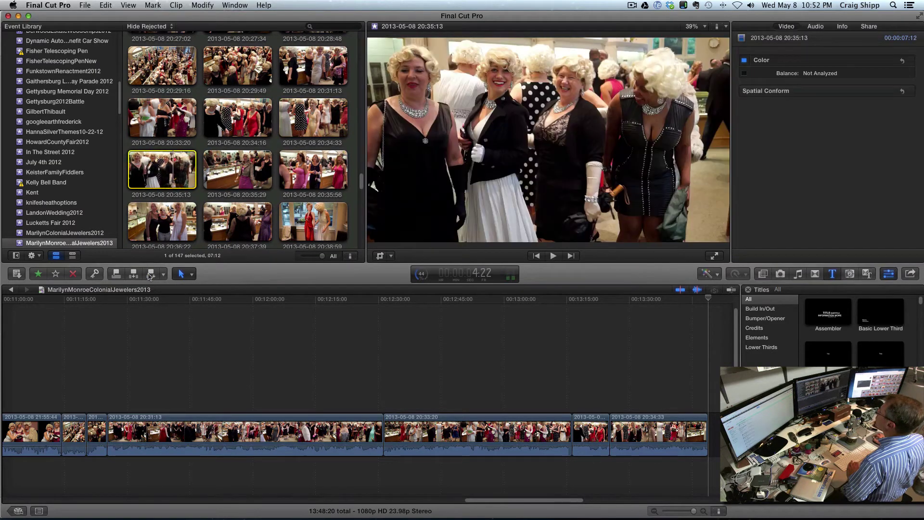
pyautogui.click(150, 275)
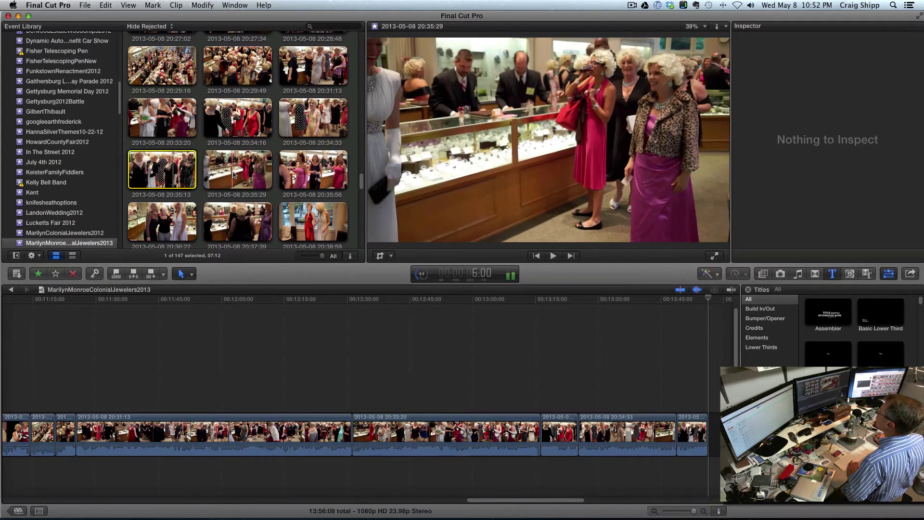
pyautogui.click(241, 174)
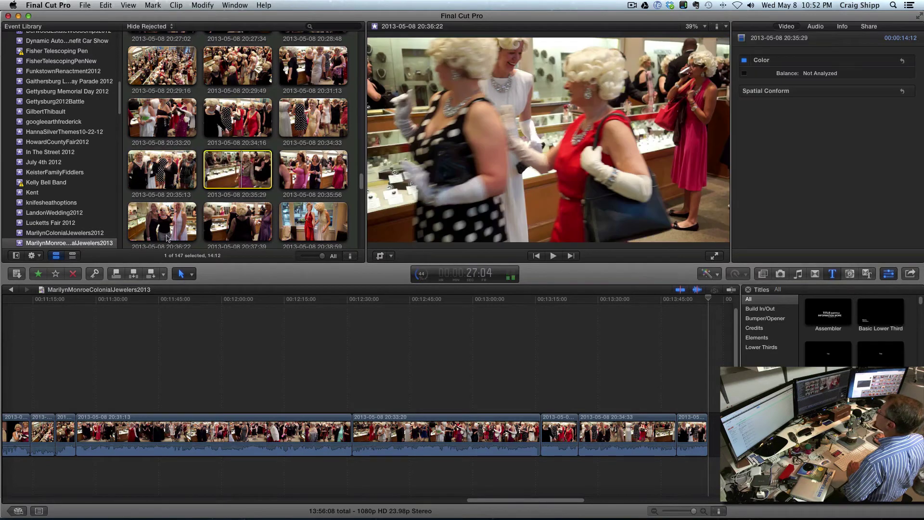
pyautogui.click(151, 274)
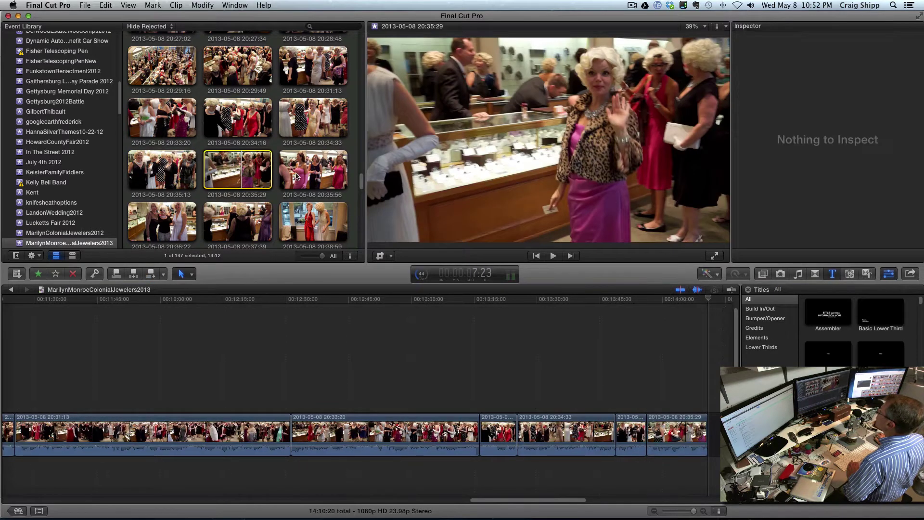
pyautogui.click(311, 175)
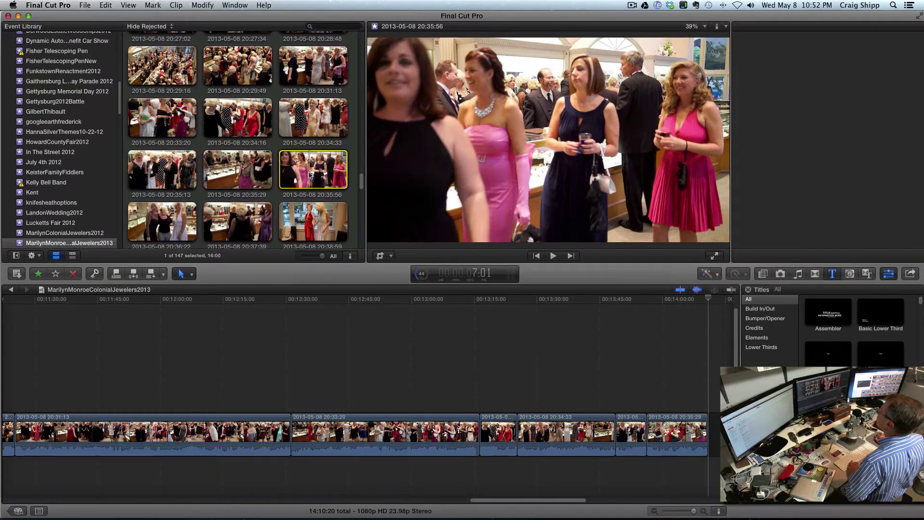
pyautogui.click(150, 274)
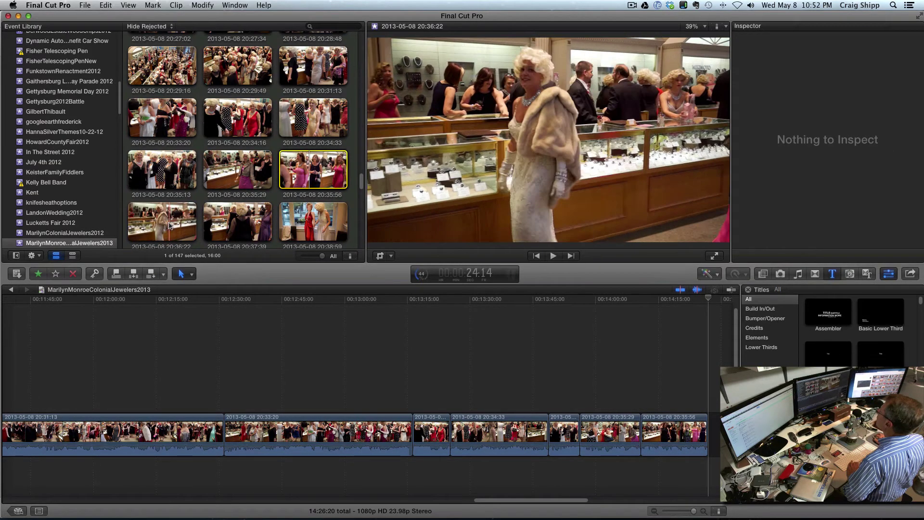
pyautogui.click(168, 225)
pyautogui.press('e')
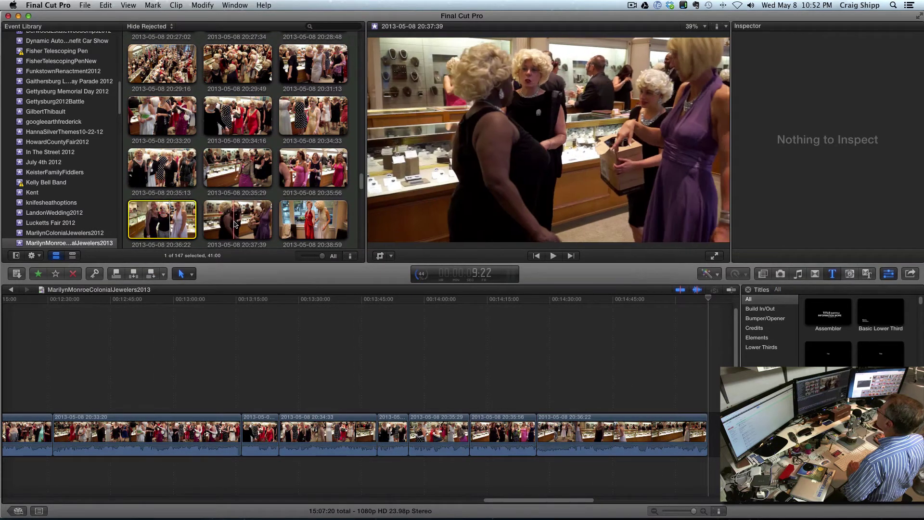
pyautogui.click(235, 224)
pyautogui.press('e')
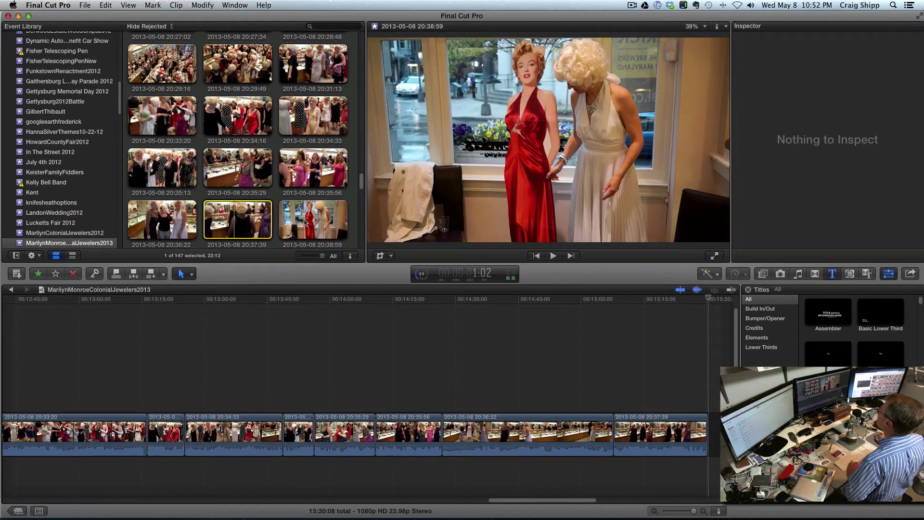
pyautogui.scroll(-2, 304, 223)
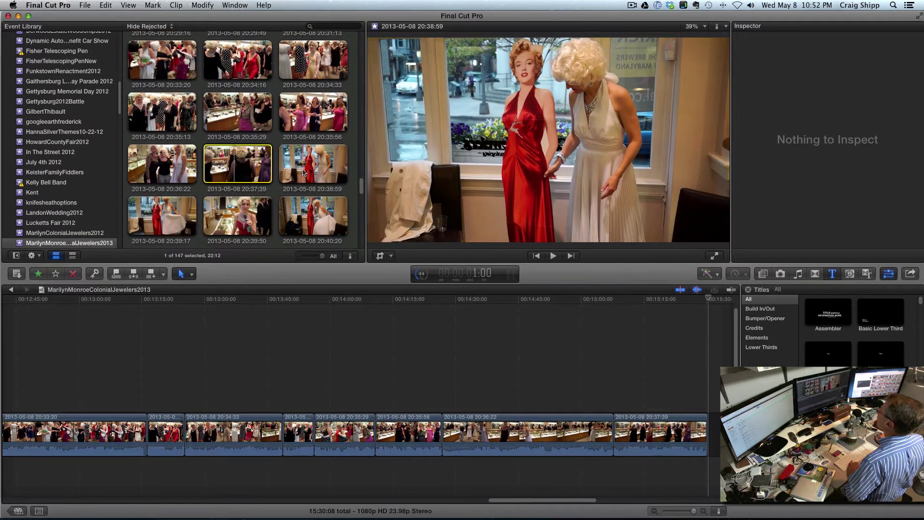
pyautogui.click(297, 169)
pyautogui.click(151, 274)
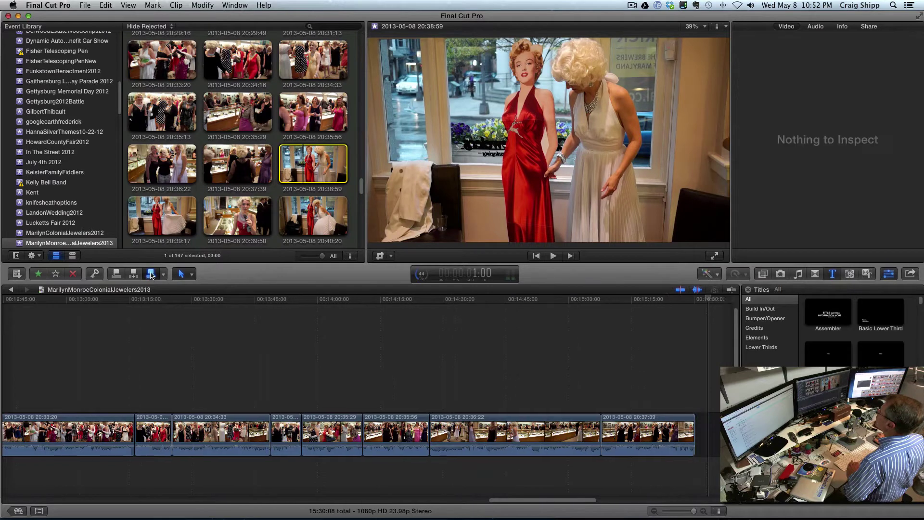
pyautogui.click(151, 231)
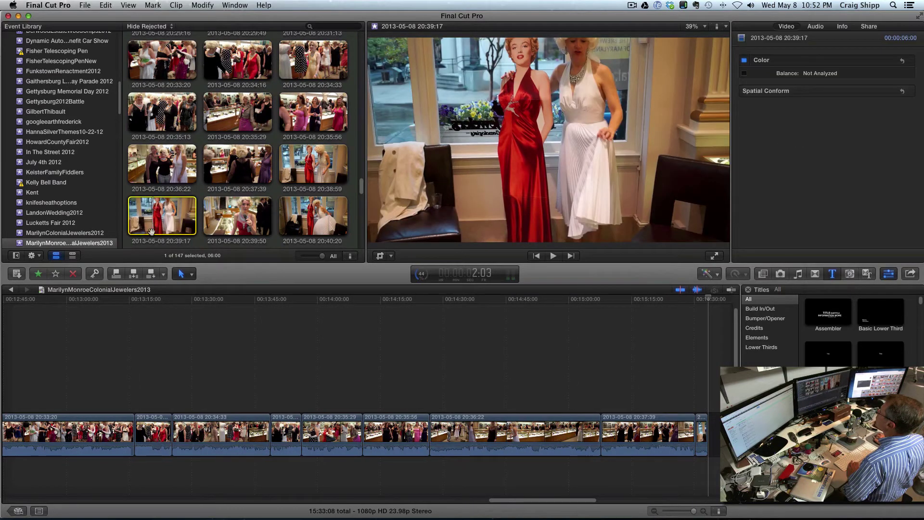
pyautogui.click(150, 274)
pyautogui.click(292, 222)
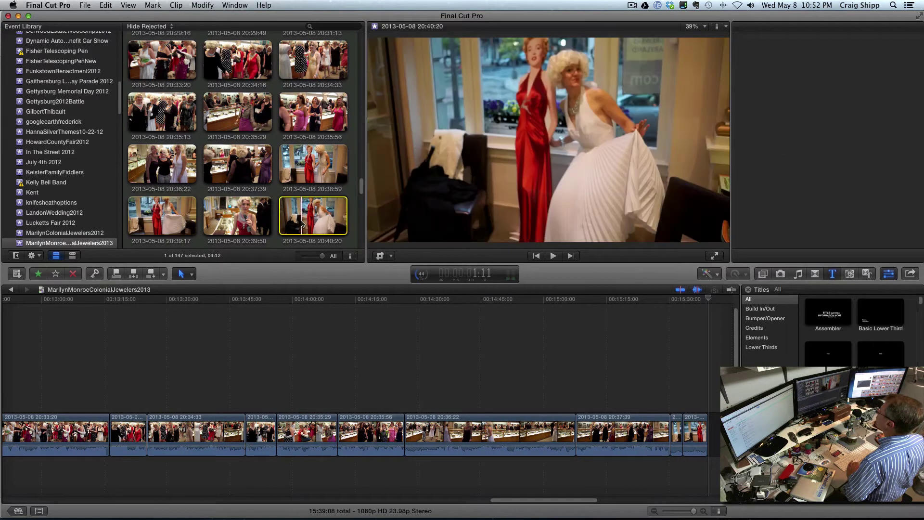
pyautogui.click(151, 274)
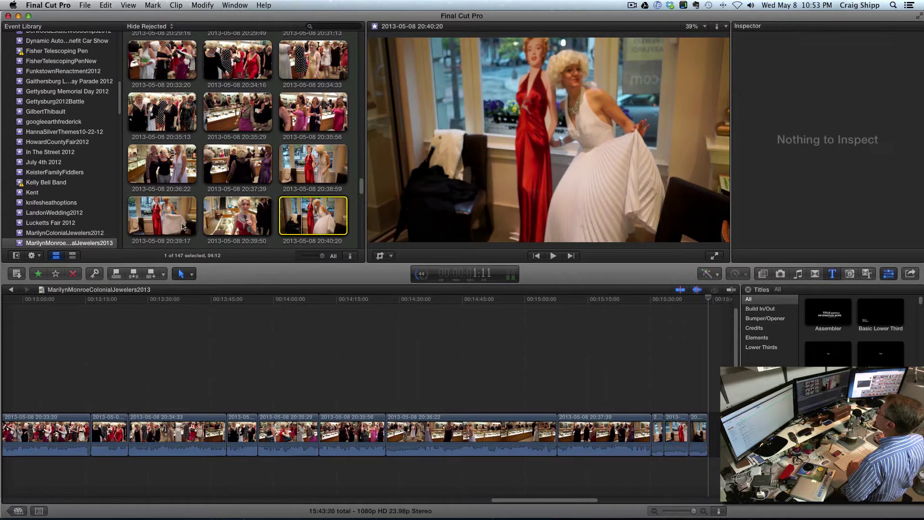
pyautogui.scroll(-3, 158, 183)
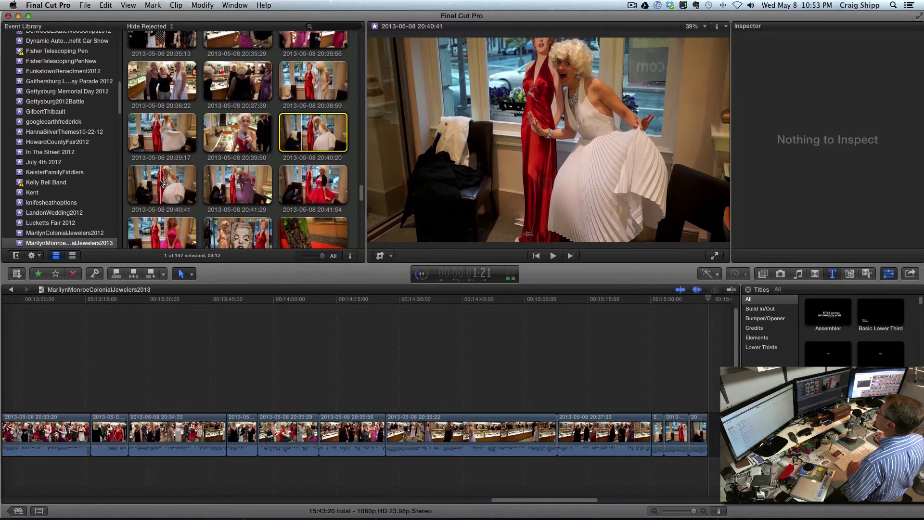
pyautogui.click(158, 195)
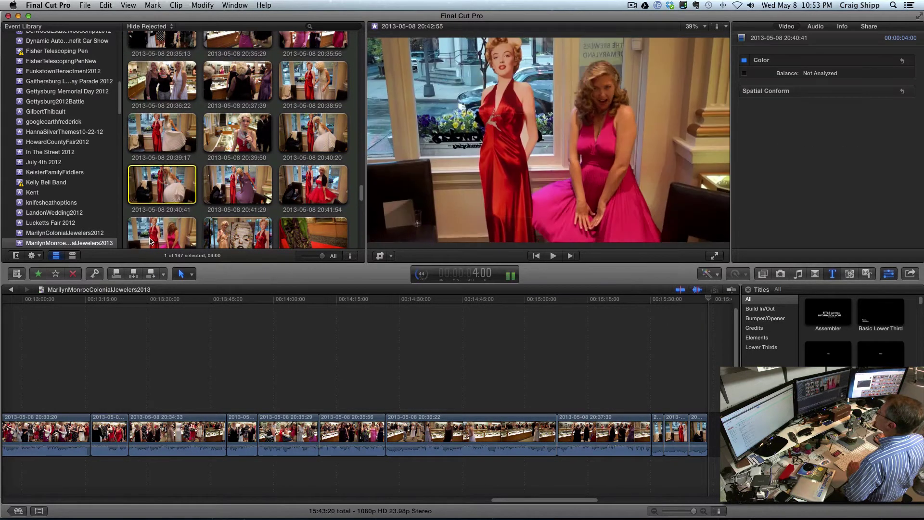
pyautogui.click(151, 275)
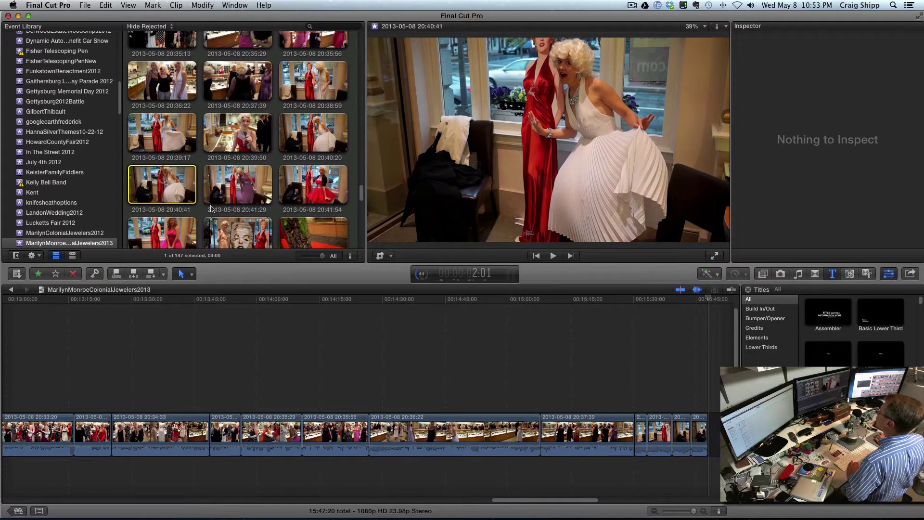
pyautogui.click(228, 195)
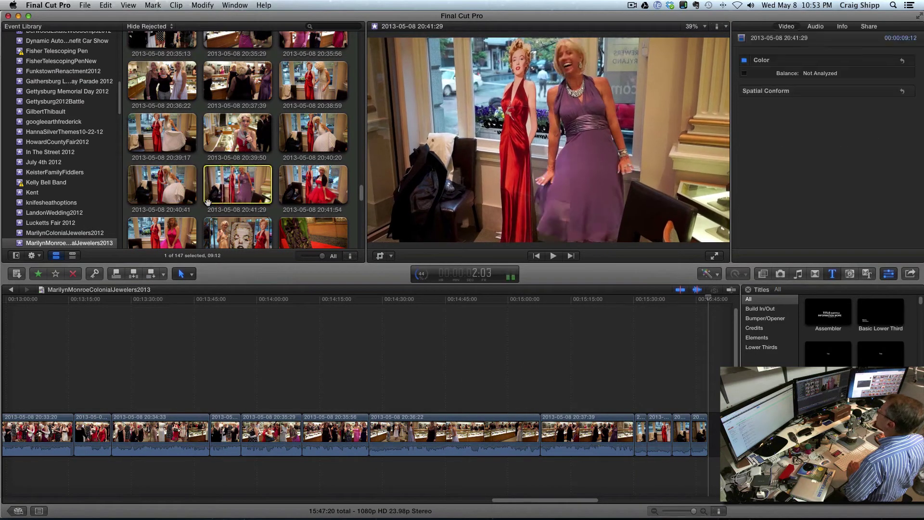
pyautogui.click(150, 274)
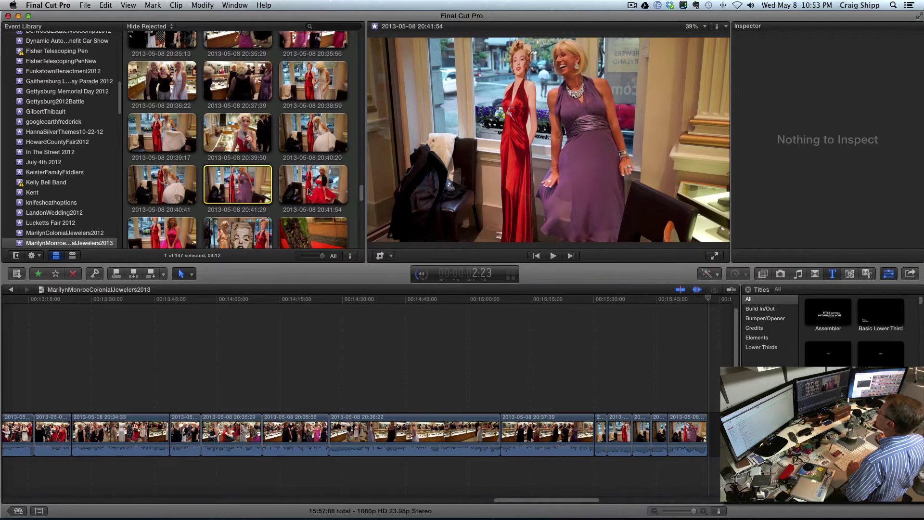
pyautogui.click(313, 191)
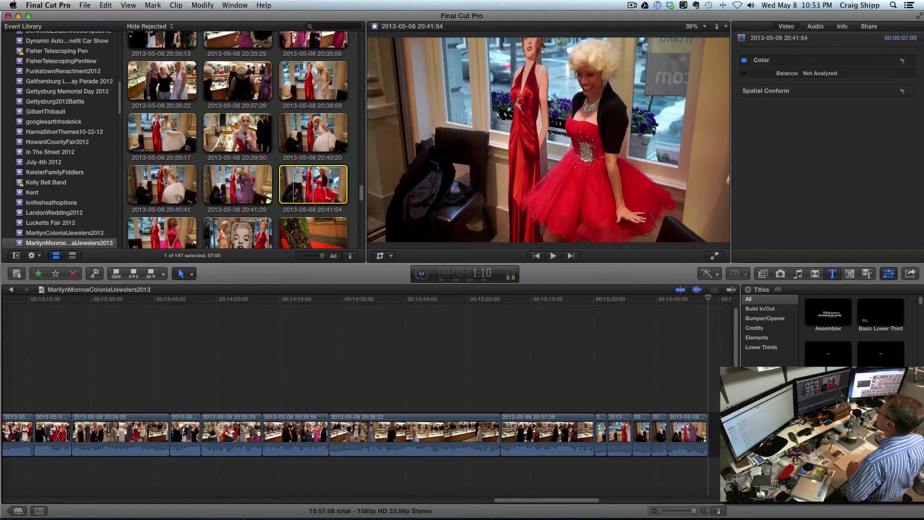
pyautogui.click(151, 274)
pyautogui.click(158, 238)
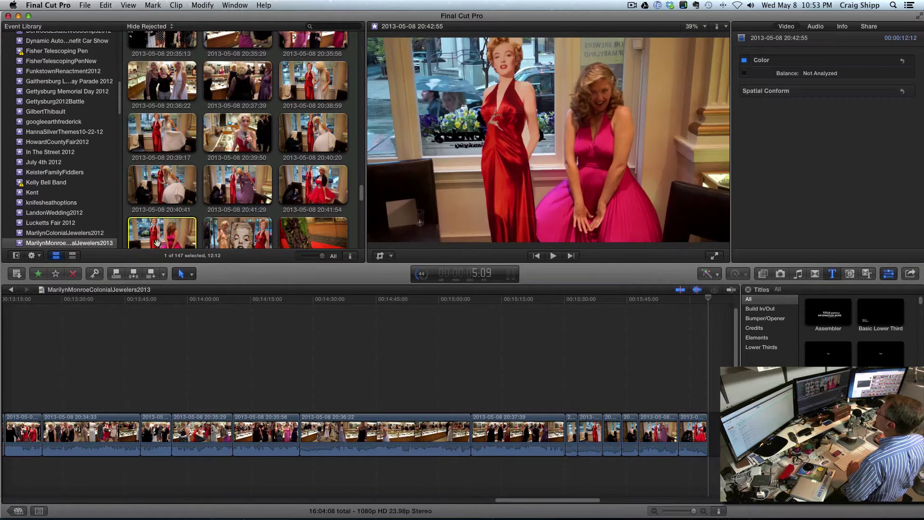
pyautogui.click(151, 274)
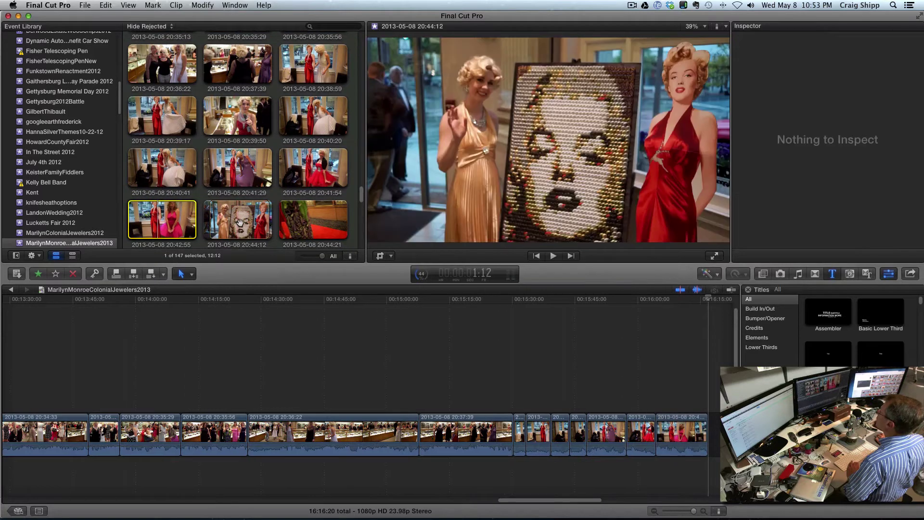
pyautogui.scroll(-2, 236, 226)
pyautogui.scroll(-2, 242, 223)
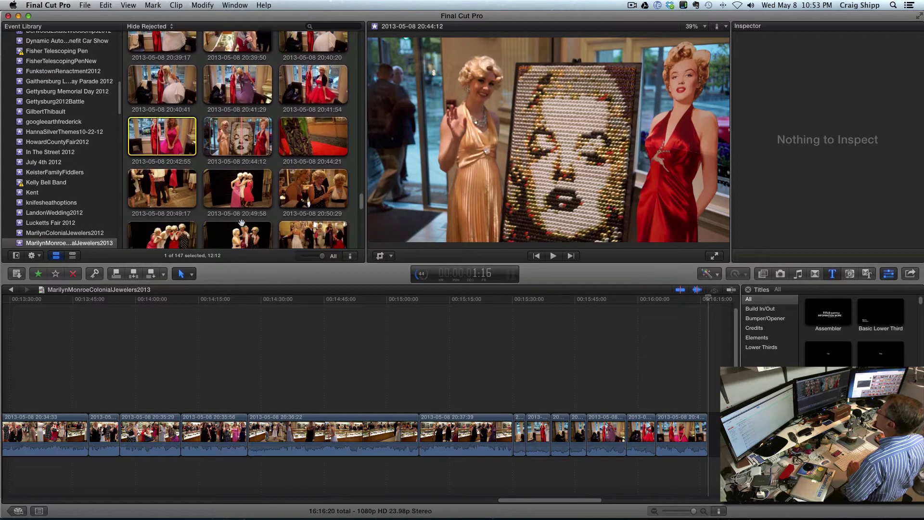
pyautogui.click(240, 193)
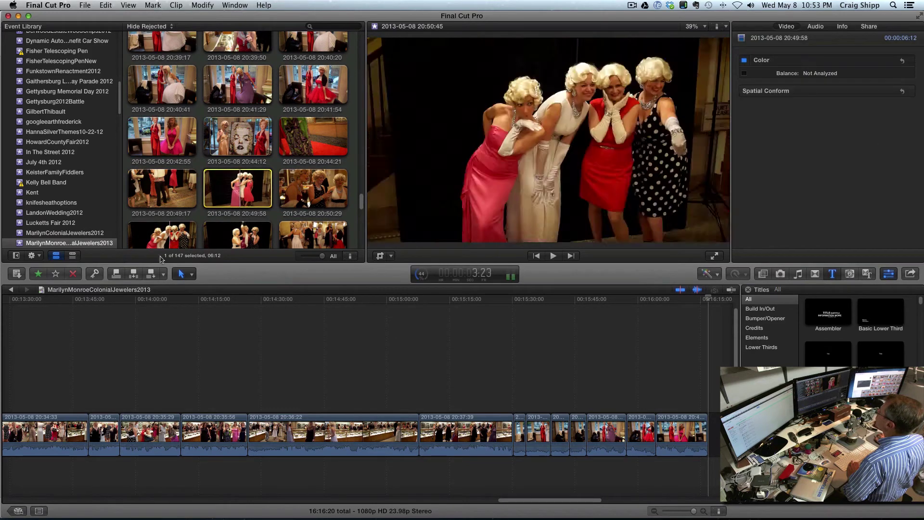
pyautogui.click(149, 274)
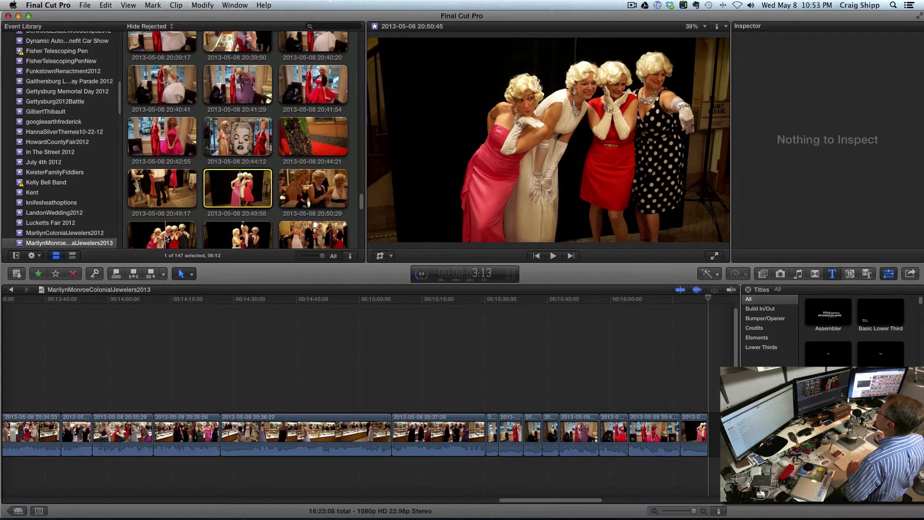
pyautogui.scroll(-2, 166, 238)
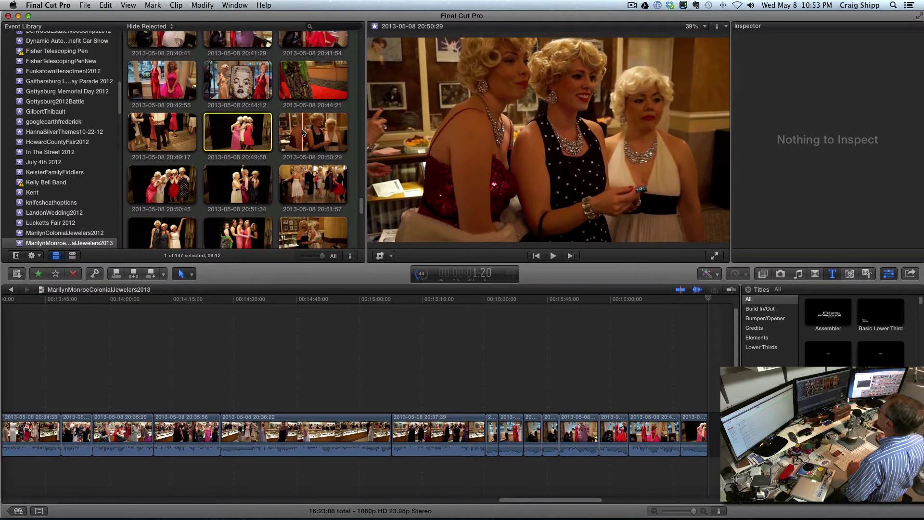
pyautogui.click(303, 132)
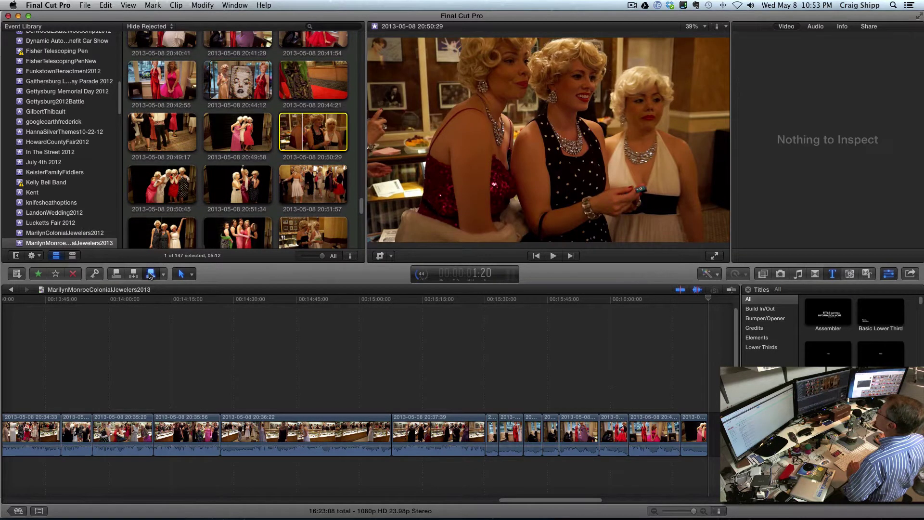
pyautogui.click(151, 273)
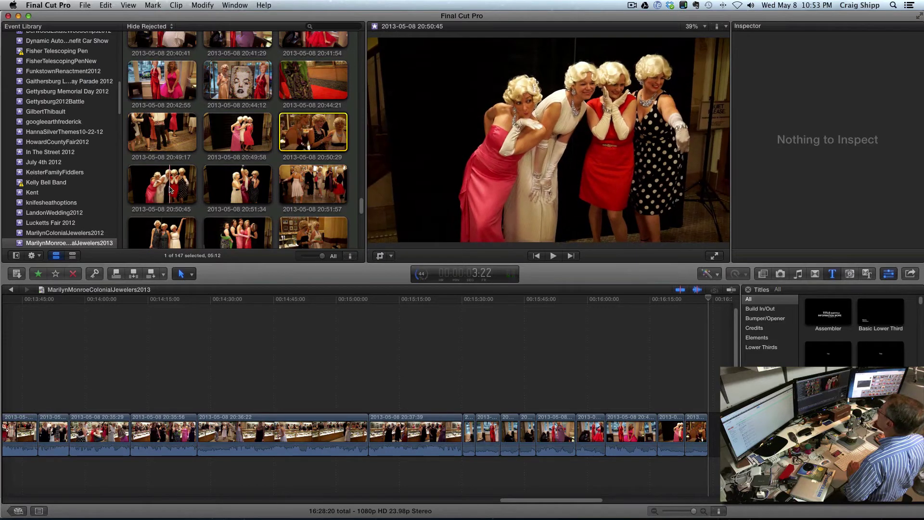
pyautogui.click(164, 199)
pyautogui.click(151, 273)
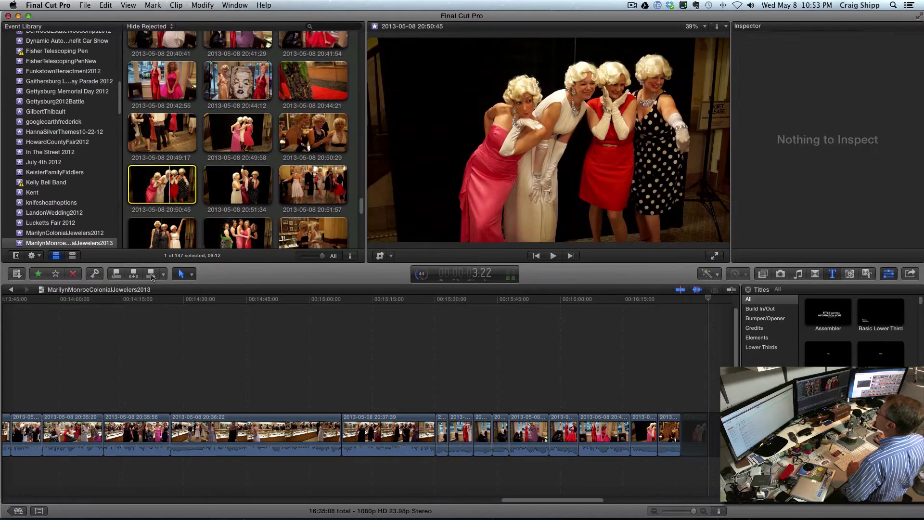
pyautogui.click(236, 190)
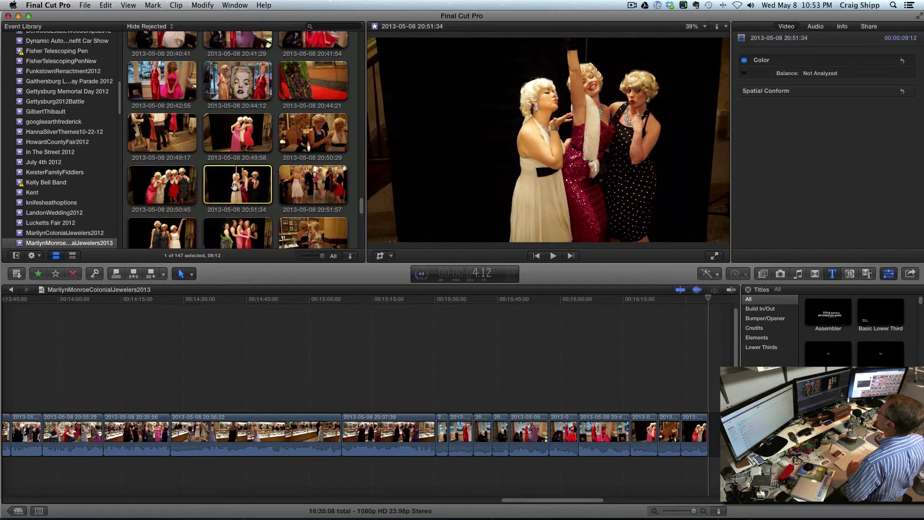
pyautogui.click(150, 273)
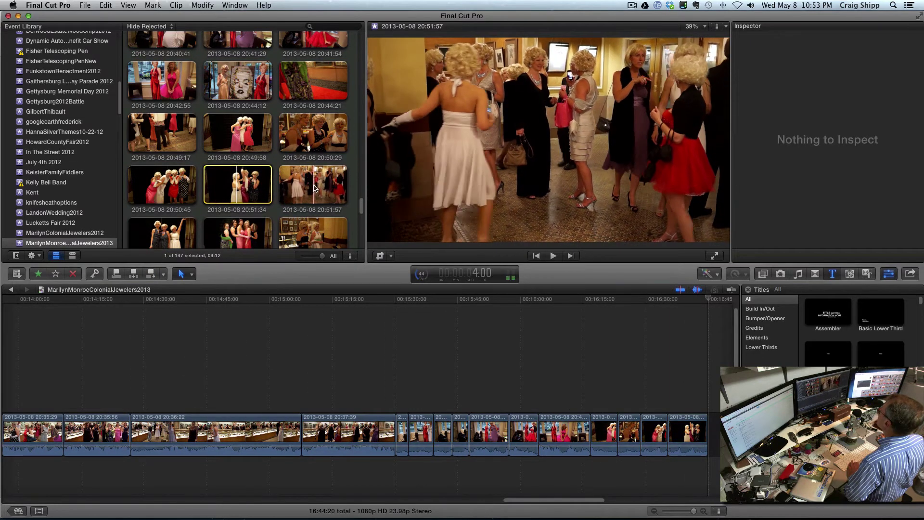
pyautogui.click(316, 187)
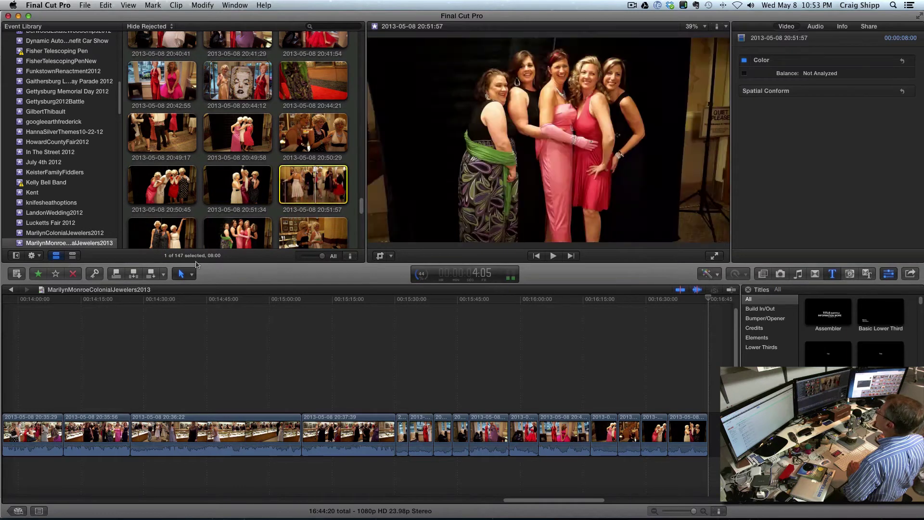
pyautogui.click(152, 276)
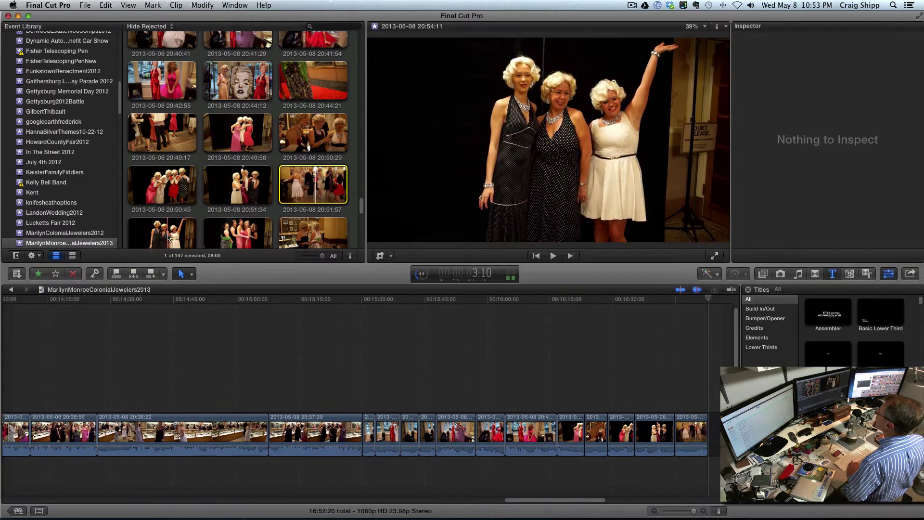
pyautogui.click(169, 236)
pyautogui.scroll(-1, 169, 235)
pyautogui.press('e')
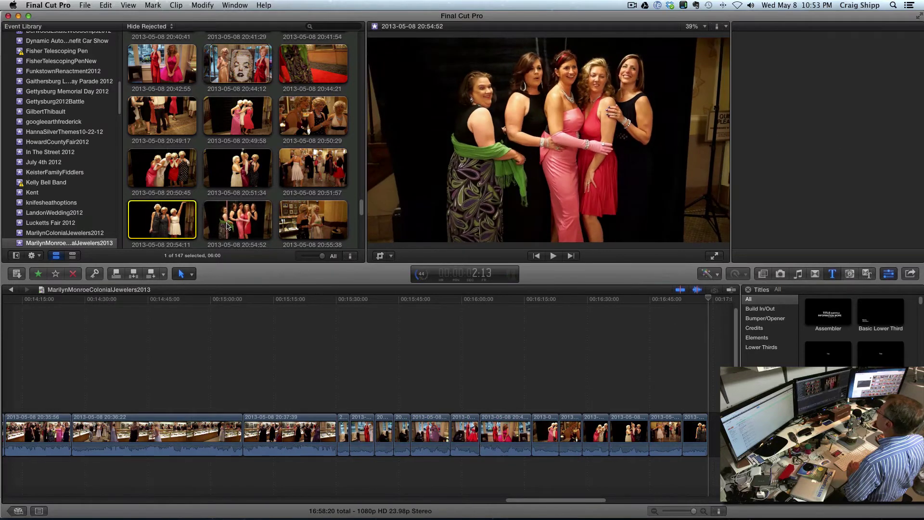
pyautogui.click(223, 227)
pyautogui.click(153, 275)
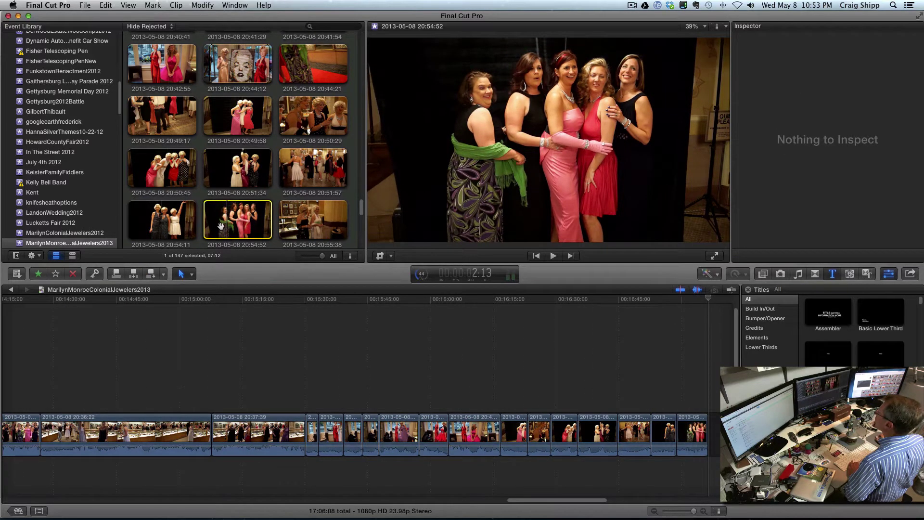
pyautogui.scroll(-4, 221, 226)
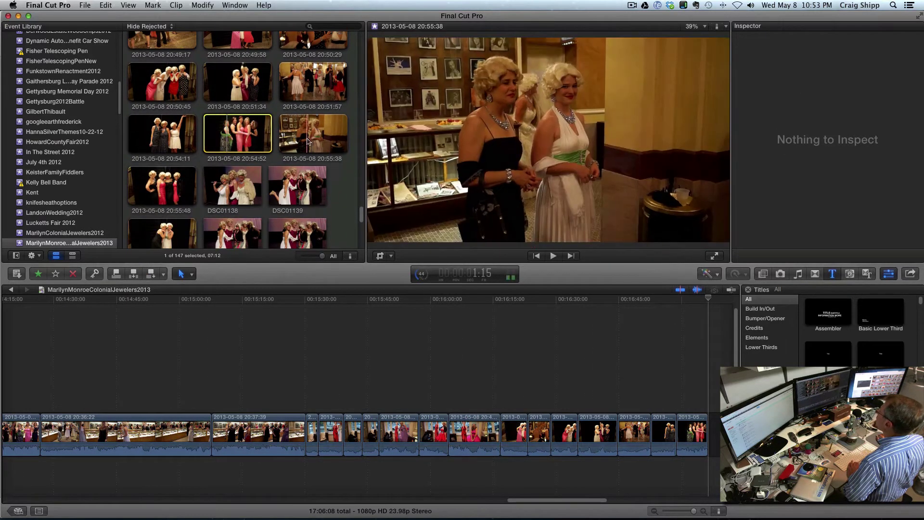
pyautogui.click(311, 140)
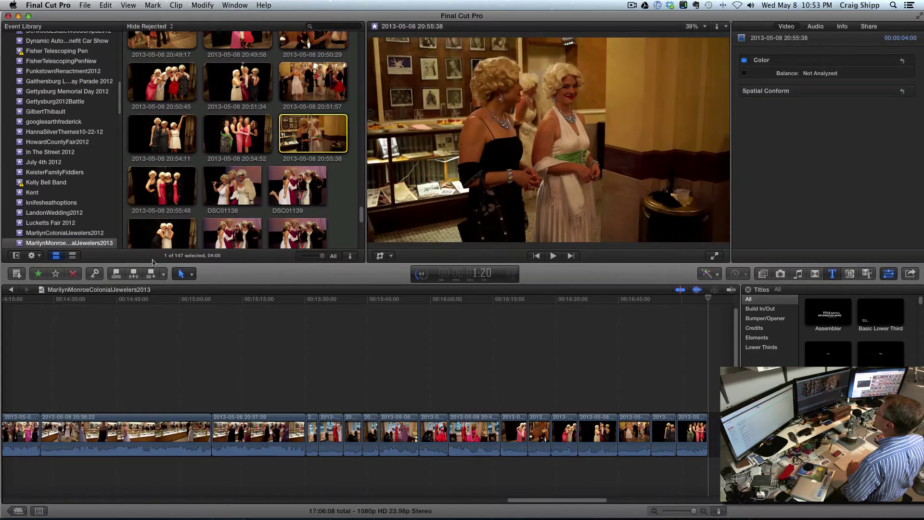
pyautogui.click(151, 274)
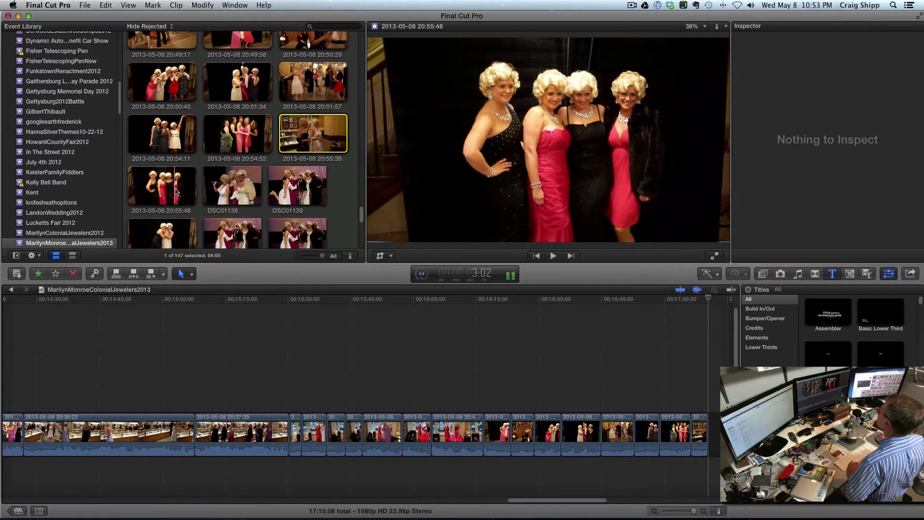
pyautogui.click(176, 191)
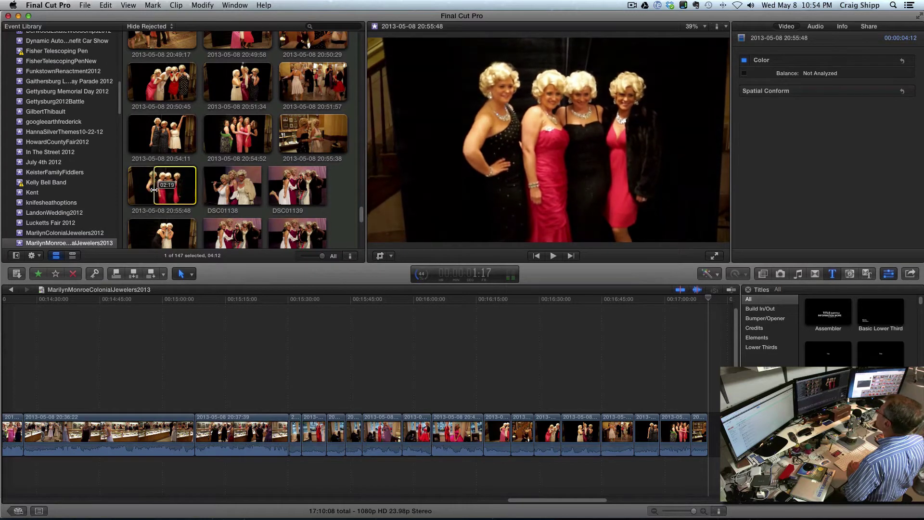
pyautogui.moveTo(153, 189); pyautogui.dragTo(157, 189)
pyautogui.press('space')
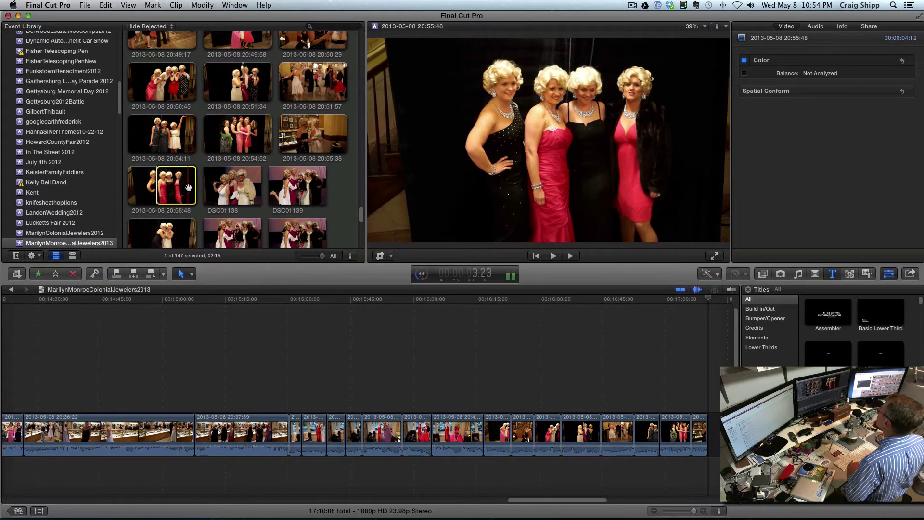
pyautogui.click(150, 274)
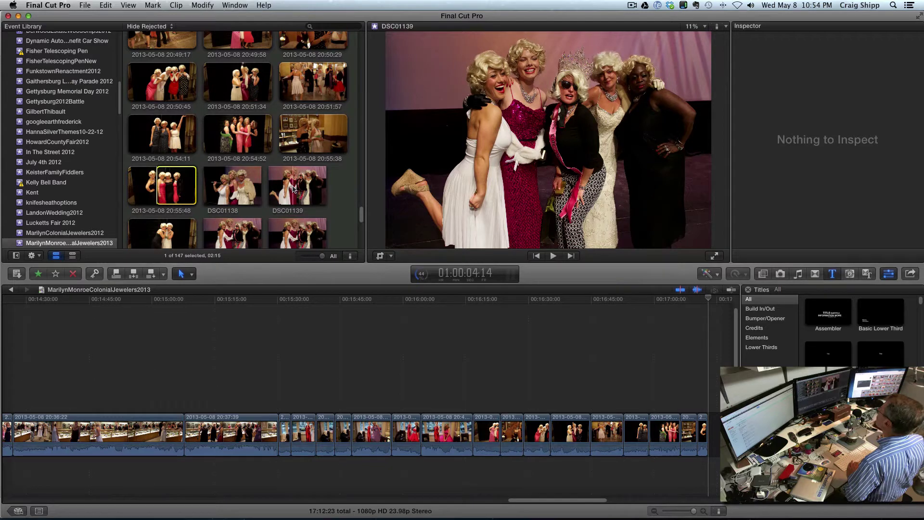
pyautogui.scroll(-5, 294, 187)
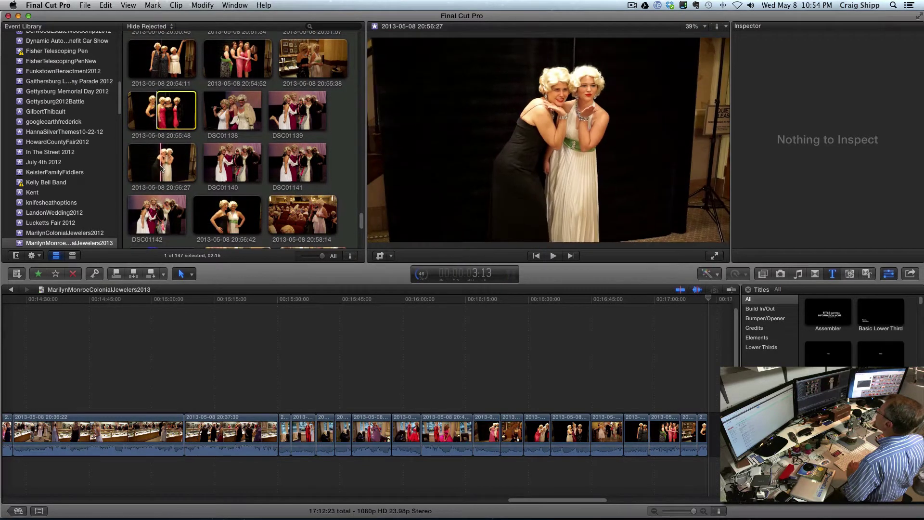
pyautogui.click(165, 168)
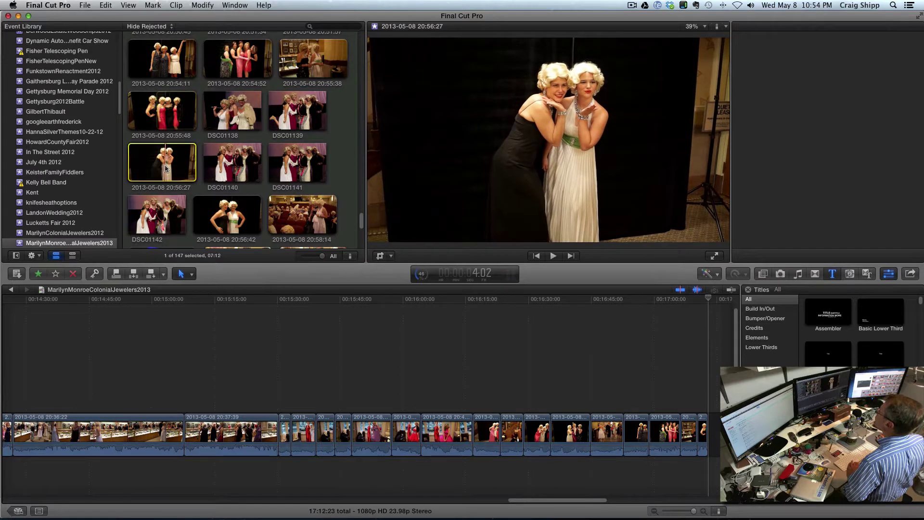
pyautogui.click(151, 273)
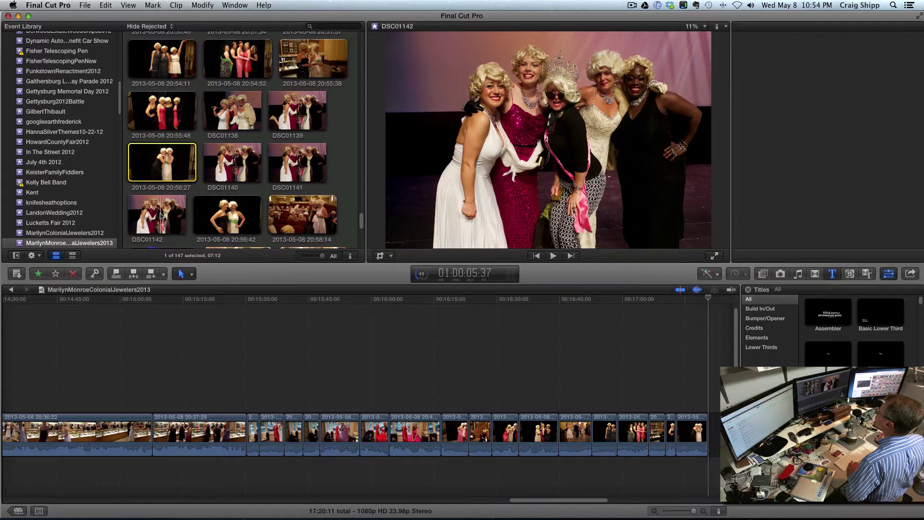
pyautogui.click(161, 216)
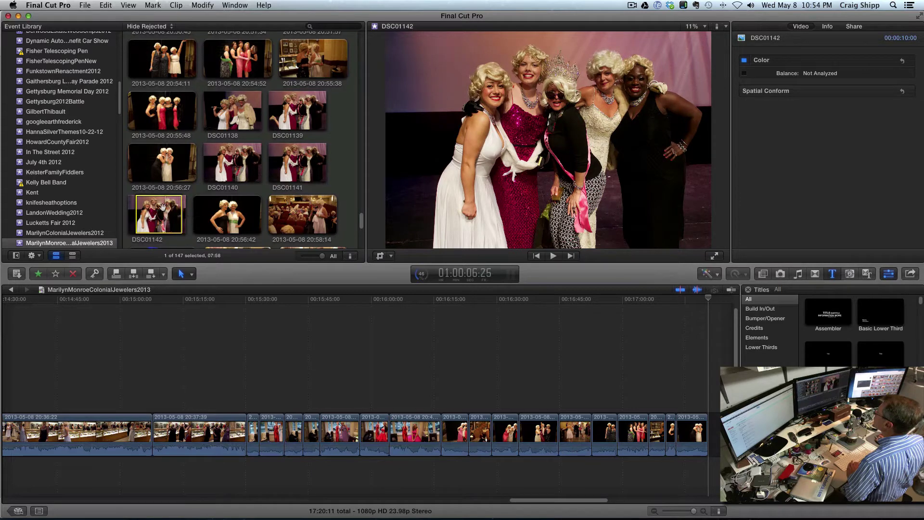
pyautogui.click(151, 274)
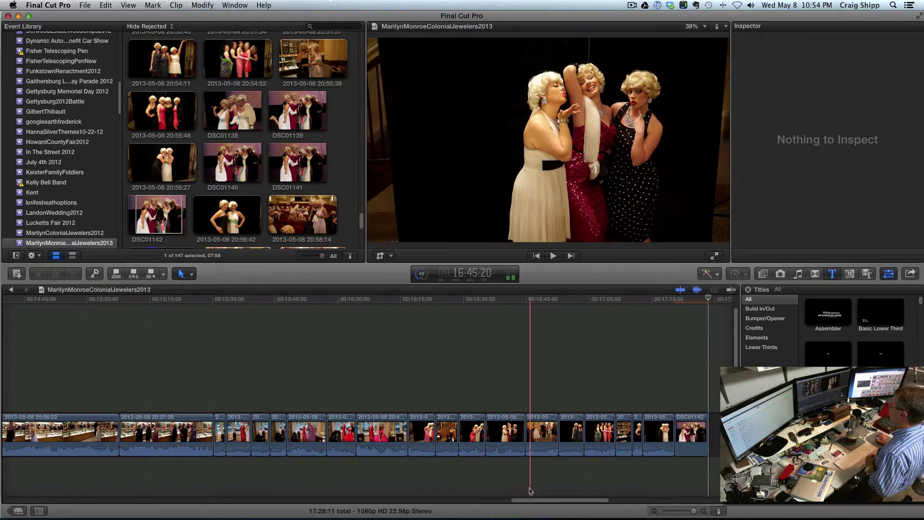
pyautogui.moveTo(529, 501); pyautogui.dragTo(350, 500)
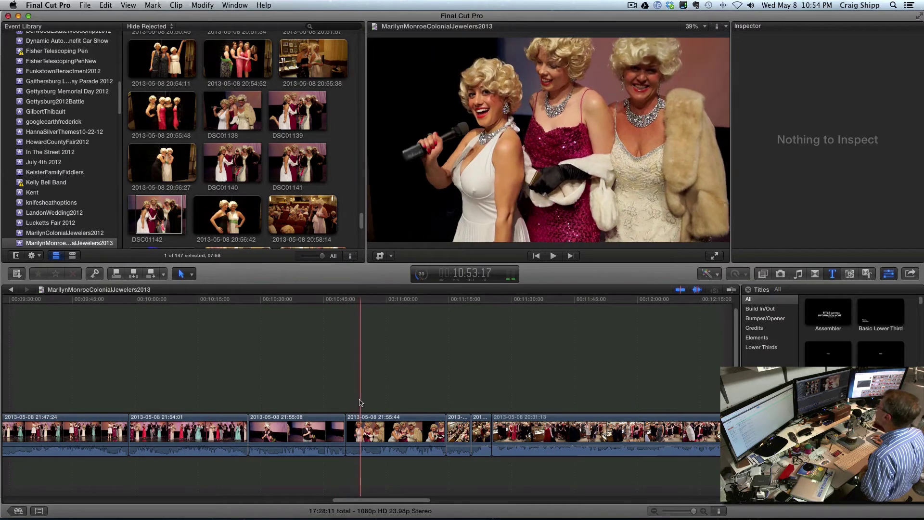
pyautogui.click(439, 399)
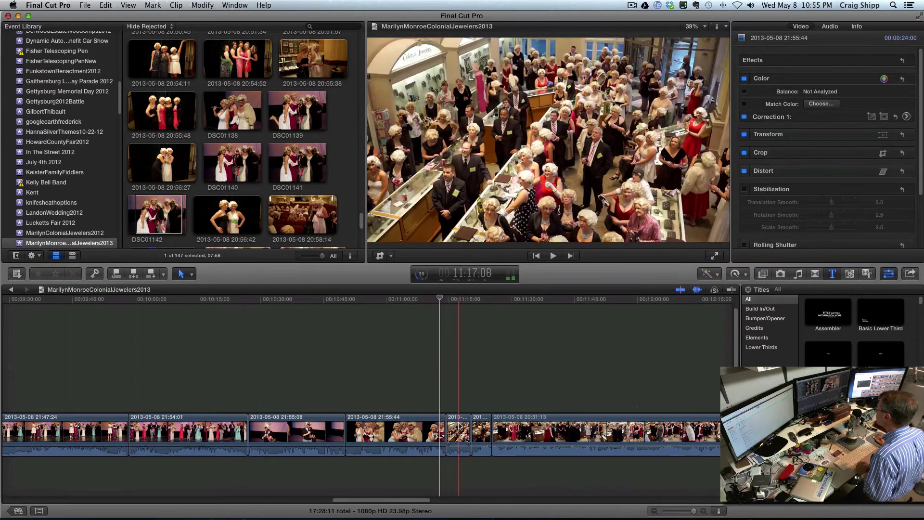
pyautogui.click(460, 430)
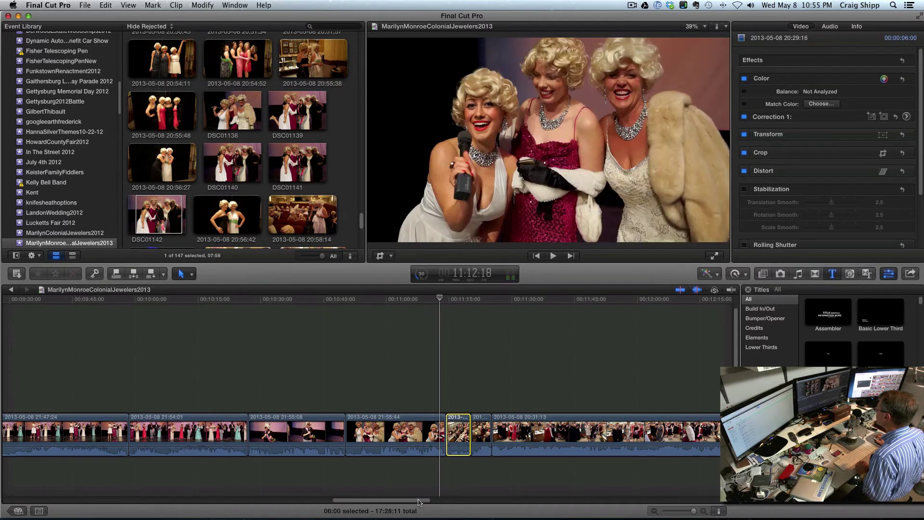
pyautogui.moveTo(424, 500); pyautogui.dragTo(623, 501)
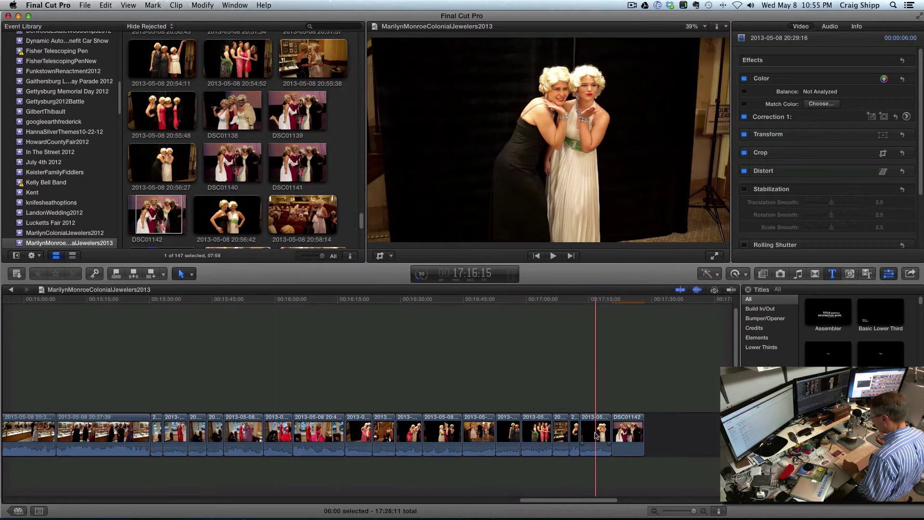
pyautogui.press('super+a')
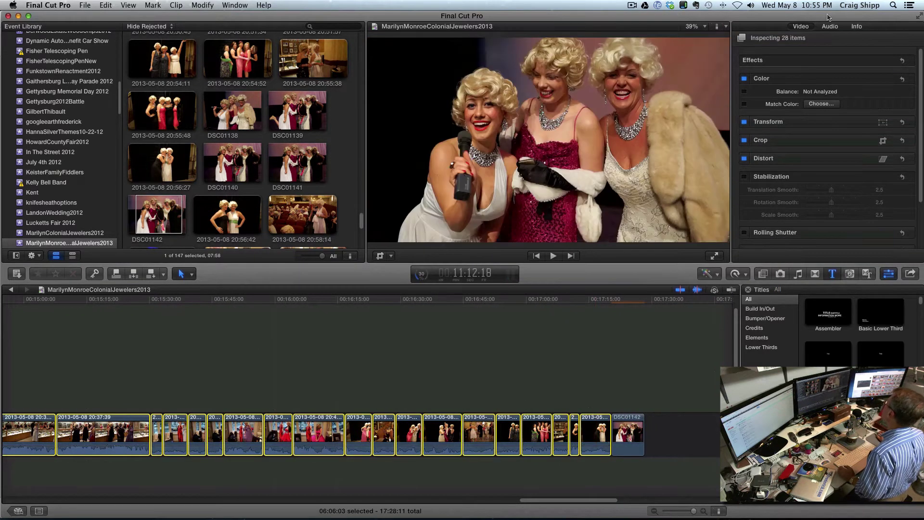
pyautogui.click(828, 28)
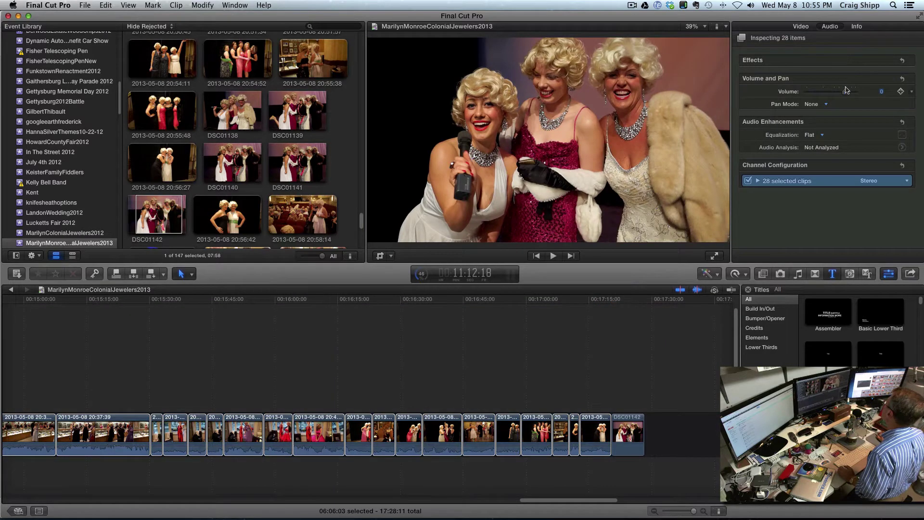
pyautogui.moveTo(845, 94); pyautogui.dragTo(845, 94)
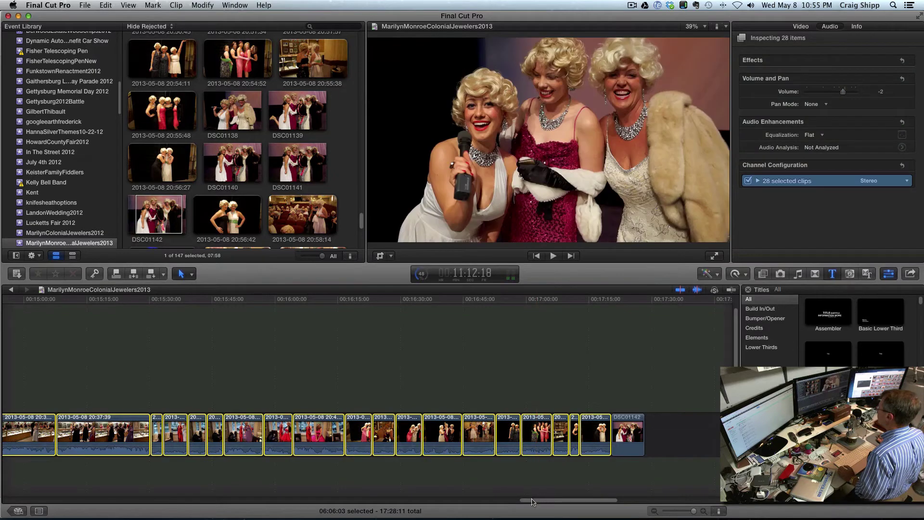
pyautogui.moveTo(522, 499); pyautogui.dragTo(333, 499)
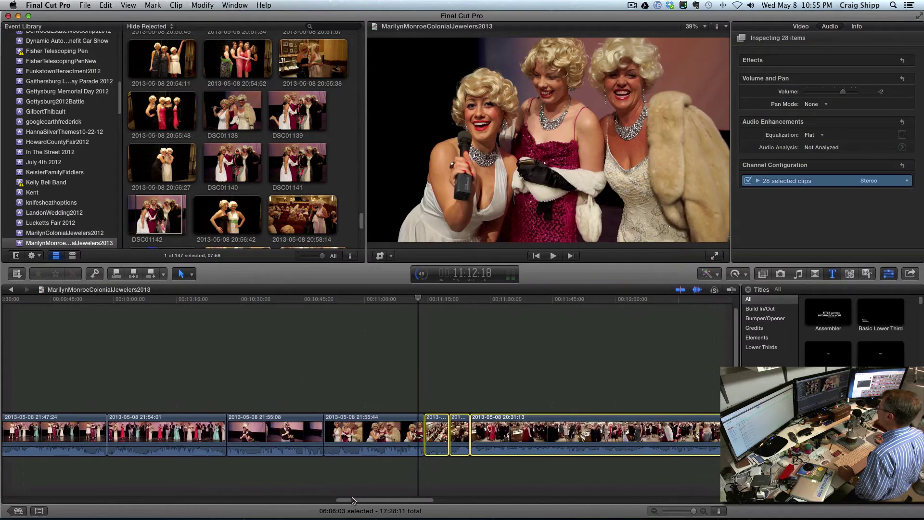
pyautogui.click(413, 401)
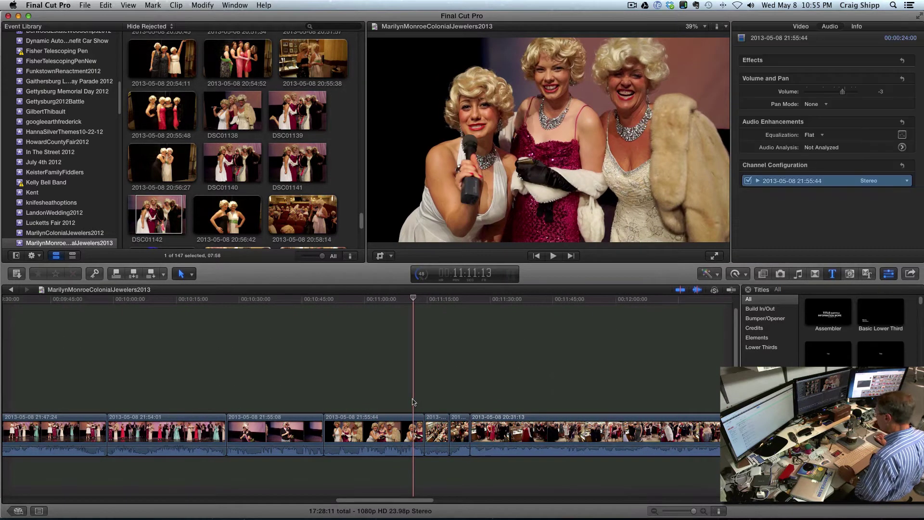
pyautogui.press('space')
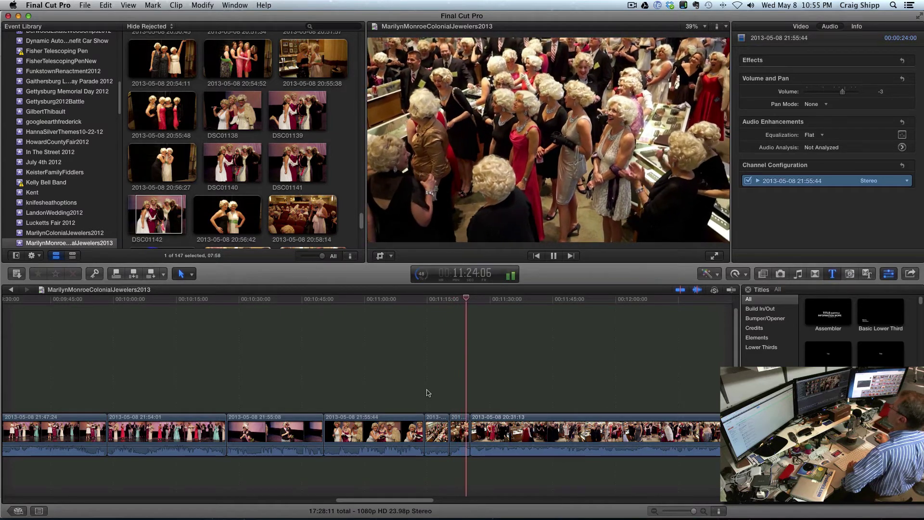
pyautogui.click(437, 423)
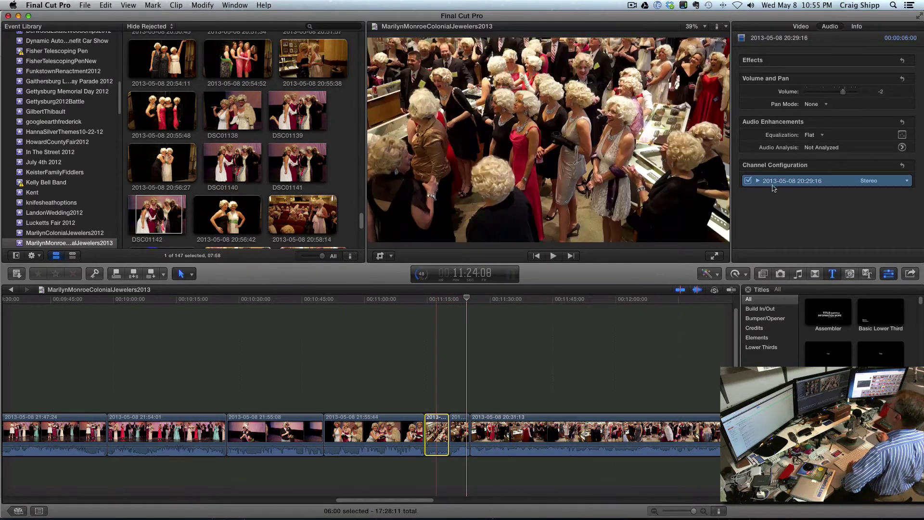
pyautogui.click(801, 27)
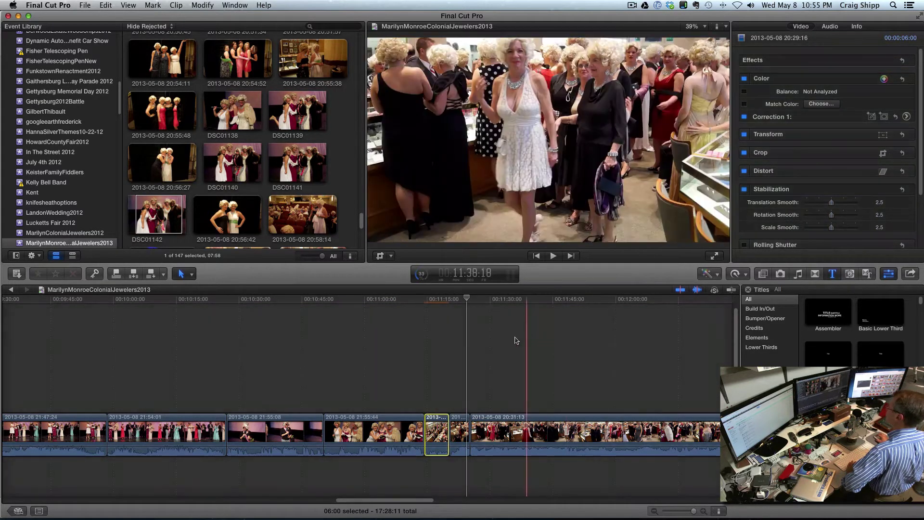
pyautogui.click(445, 378)
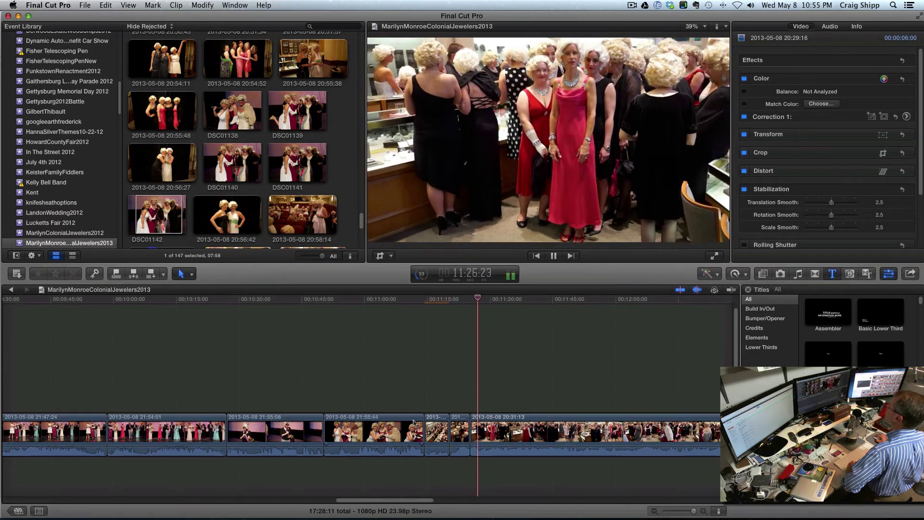
pyautogui.moveTo(398, 501); pyautogui.dragTo(441, 501)
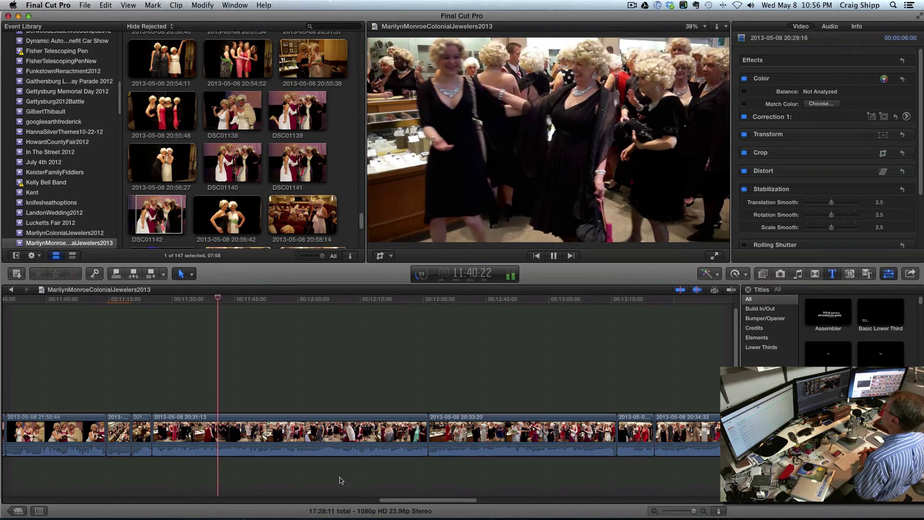
pyautogui.press('space')
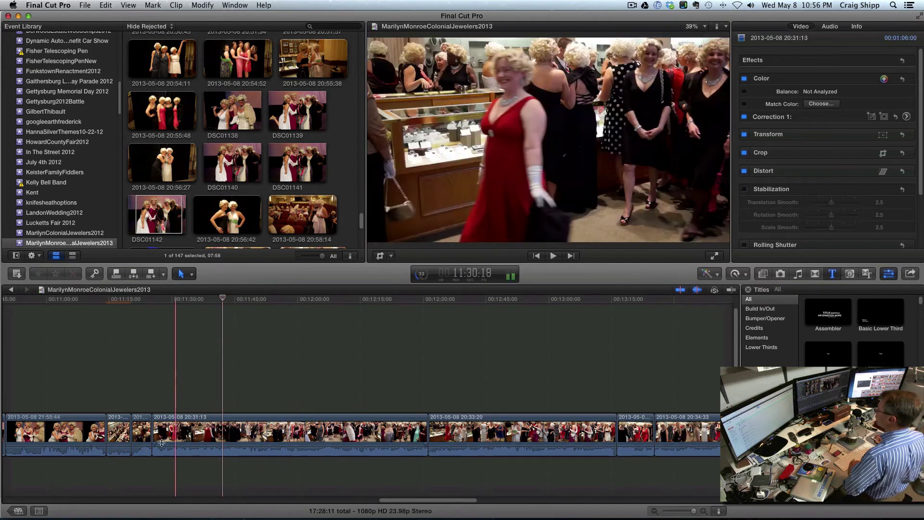
pyautogui.click(185, 431)
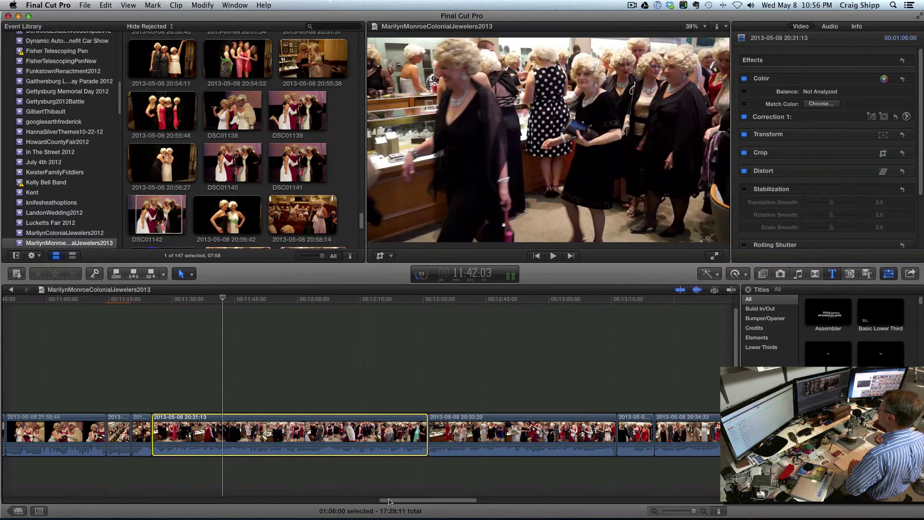
pyautogui.moveTo(389, 501); pyautogui.dragTo(568, 504)
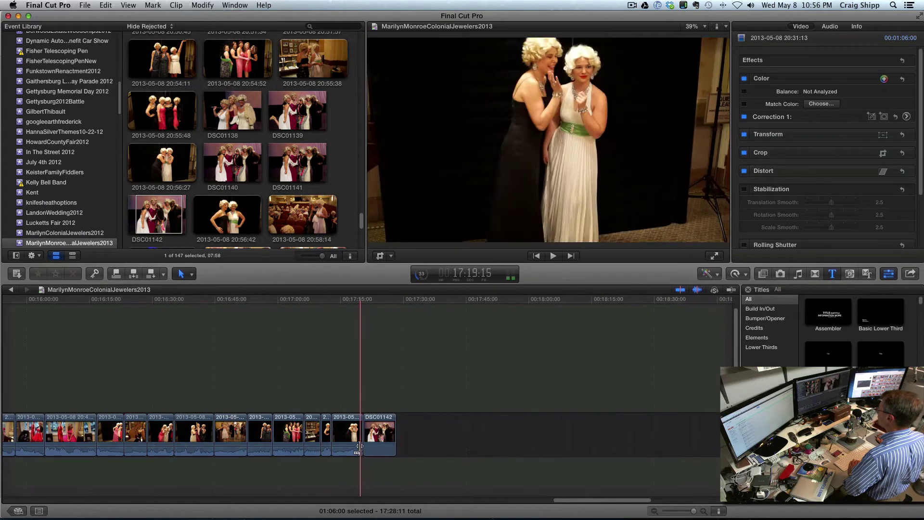
pyautogui.keyDown('shift'); pyautogui.click(350, 435); pyautogui.keyUp('shift')
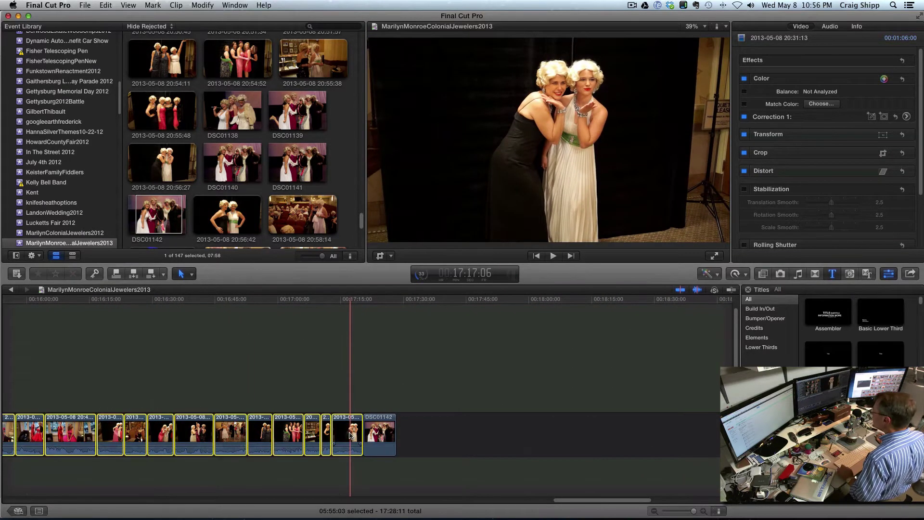
pyautogui.click(829, 27)
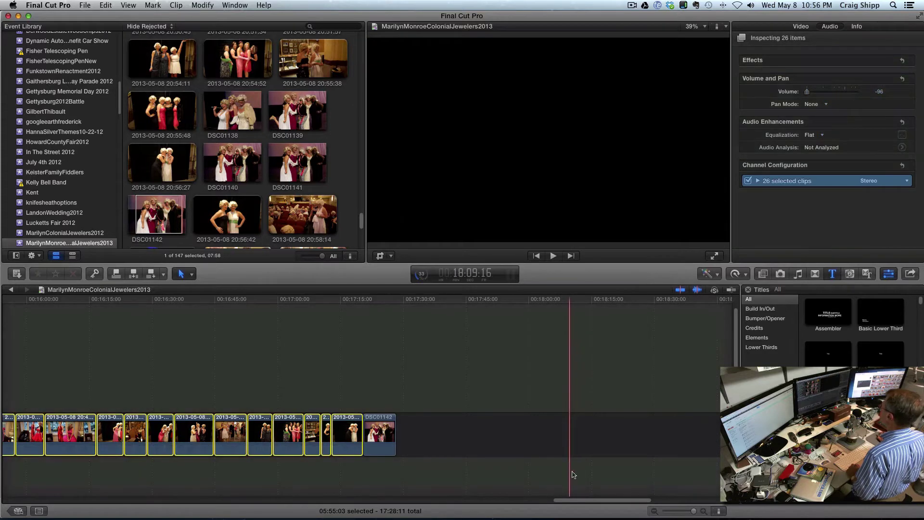
pyautogui.moveTo(580, 500); pyautogui.dragTo(385, 502)
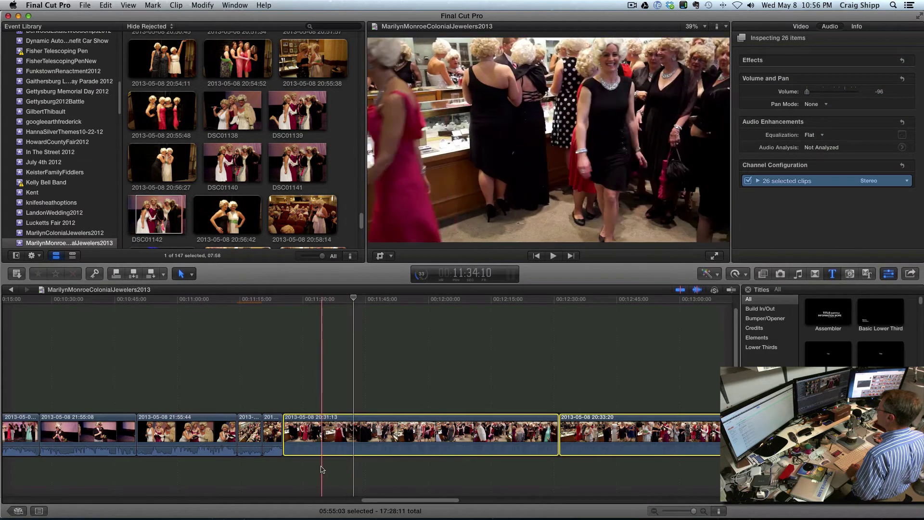
pyautogui.click(321, 471)
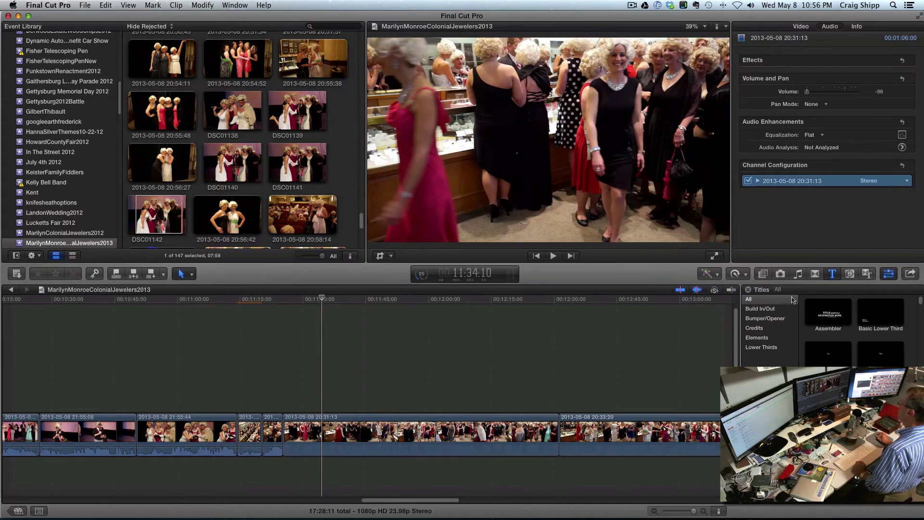
pyautogui.click(797, 274)
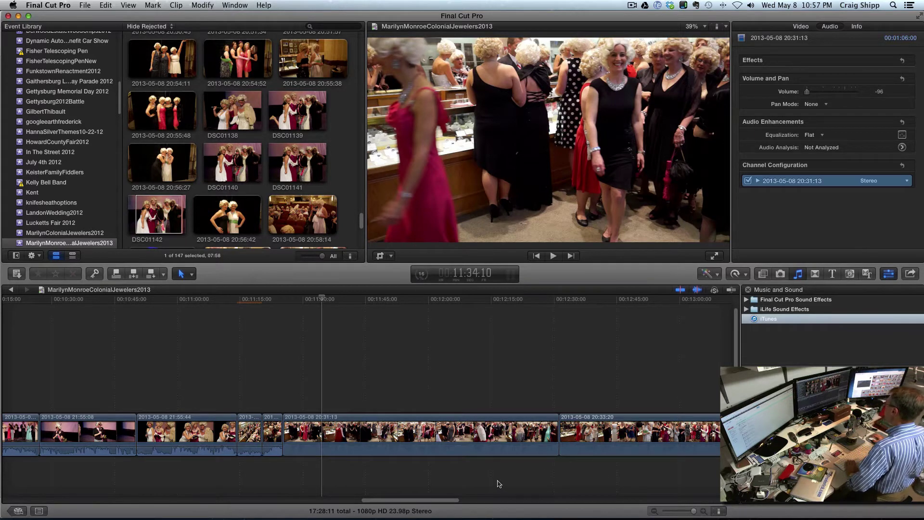
pyautogui.press('q')
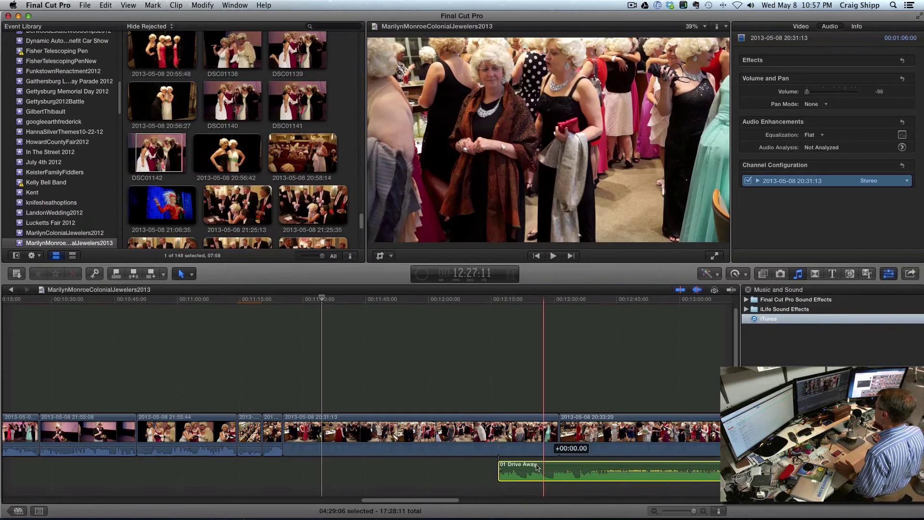
pyautogui.moveTo(543, 466); pyautogui.dragTo(326, 468)
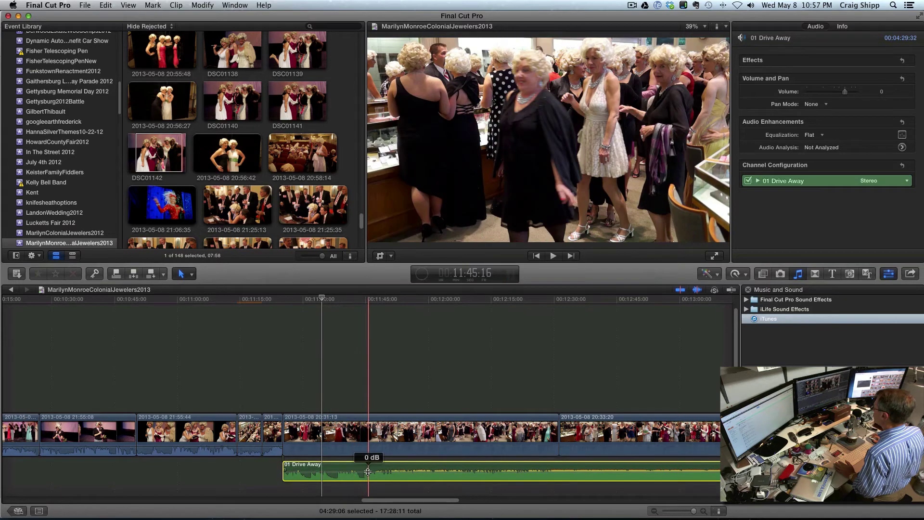
# - Set the 01 Drive Away track's volume to -2 dB and play the sequence from just before the music starts
pyautogui.press('space')
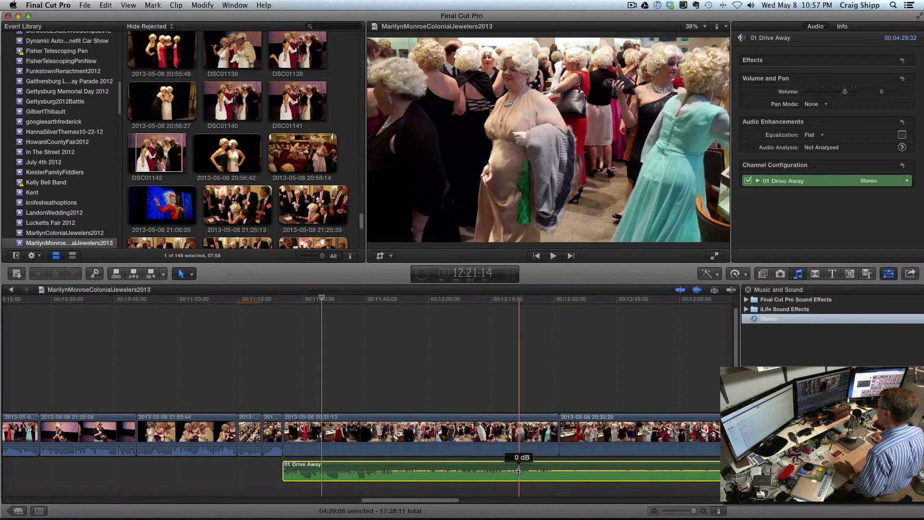
pyautogui.moveTo(518, 468); pyautogui.dragTo(519, 470)
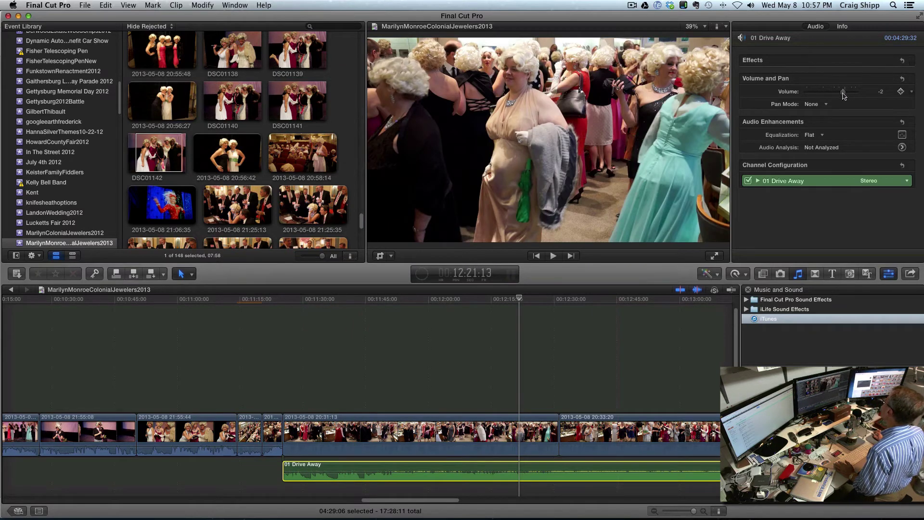
pyautogui.click(272, 468)
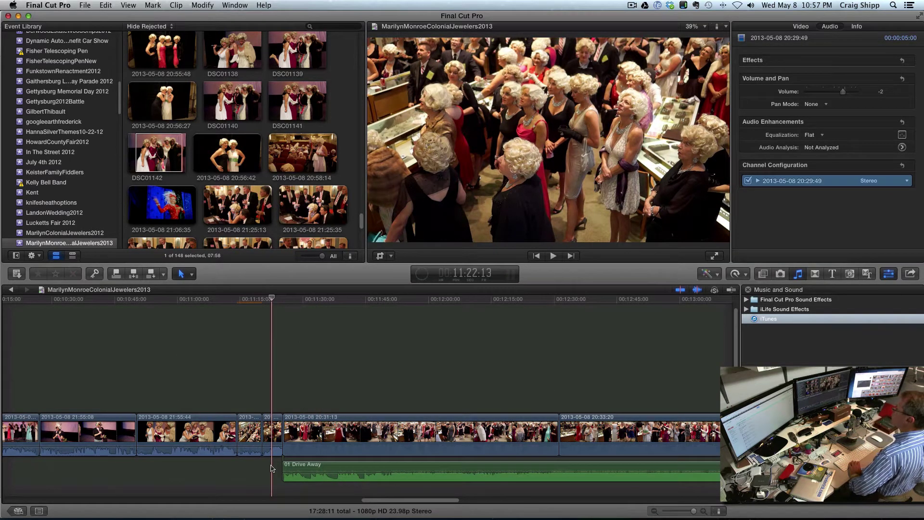
pyautogui.press('space')
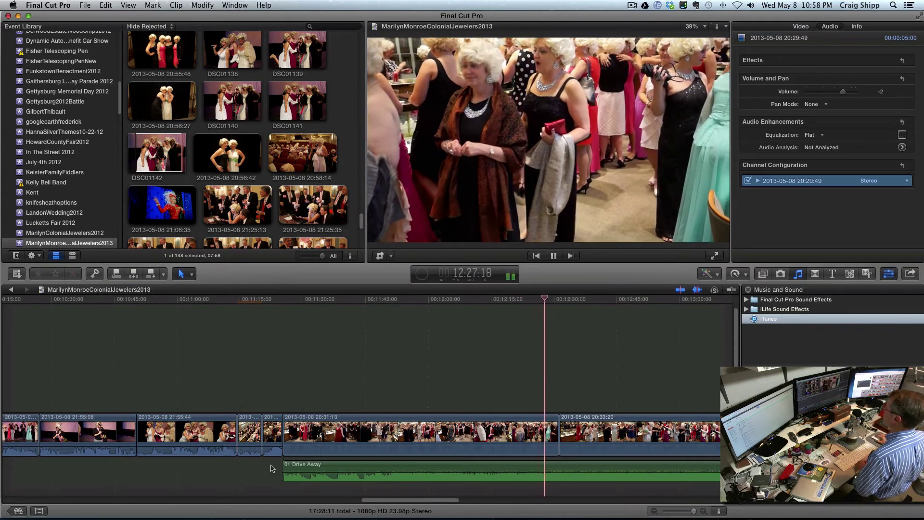
pyautogui.hscroll(10, 400, 500)
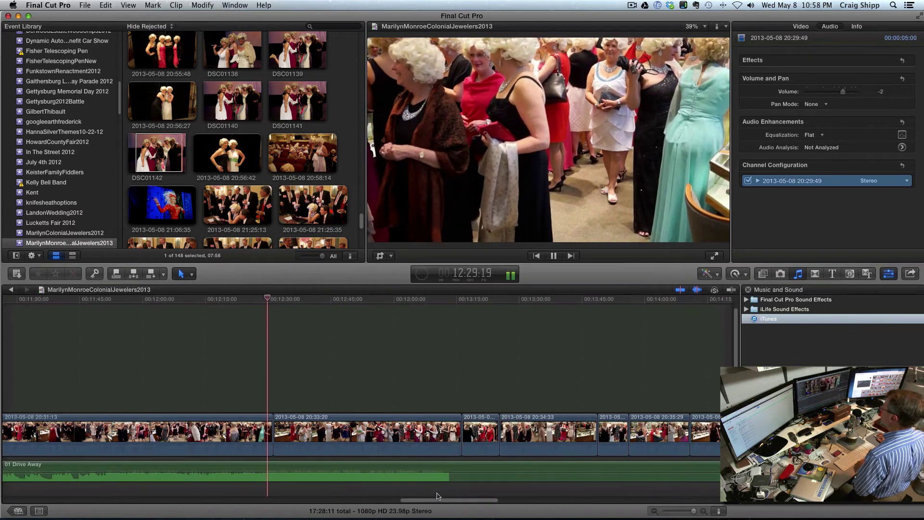
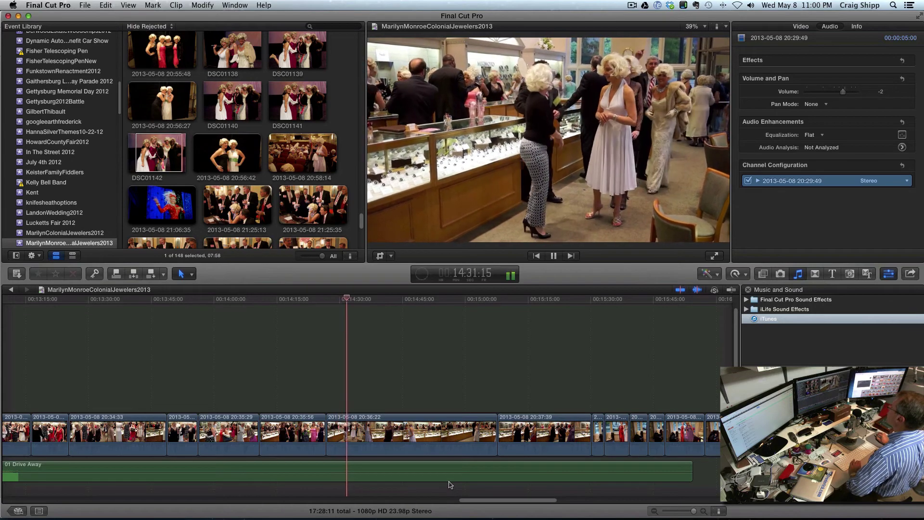
pyautogui.press('space')
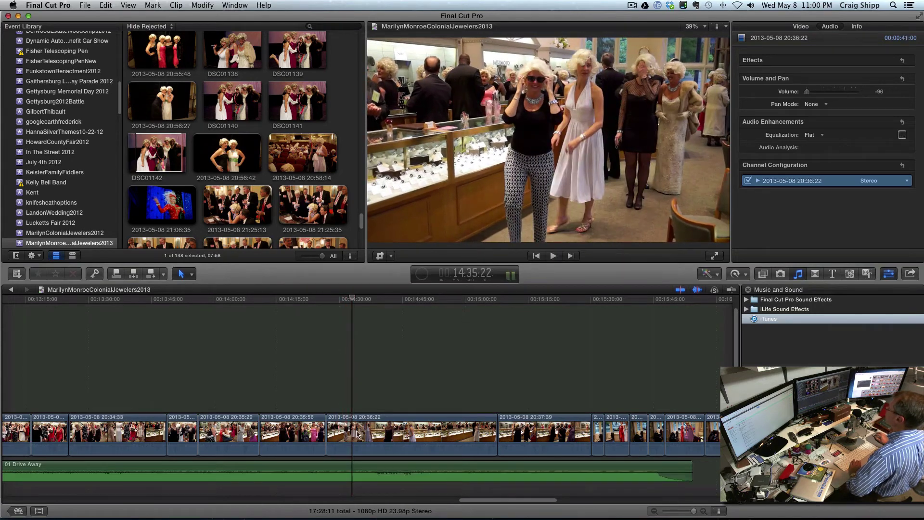
pyautogui.click(357, 432)
pyautogui.moveTo(327, 432); pyautogui.dragTo(351, 434)
pyautogui.press('space')
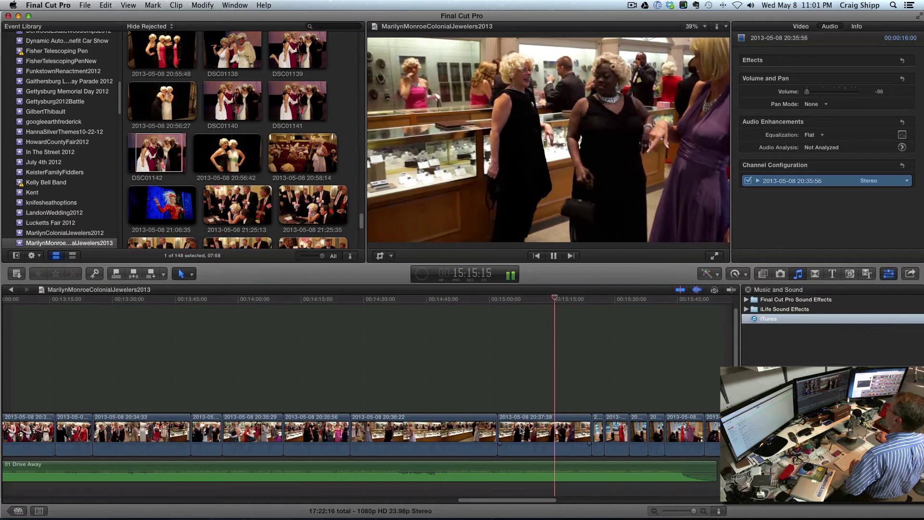
pyautogui.click(521, 430)
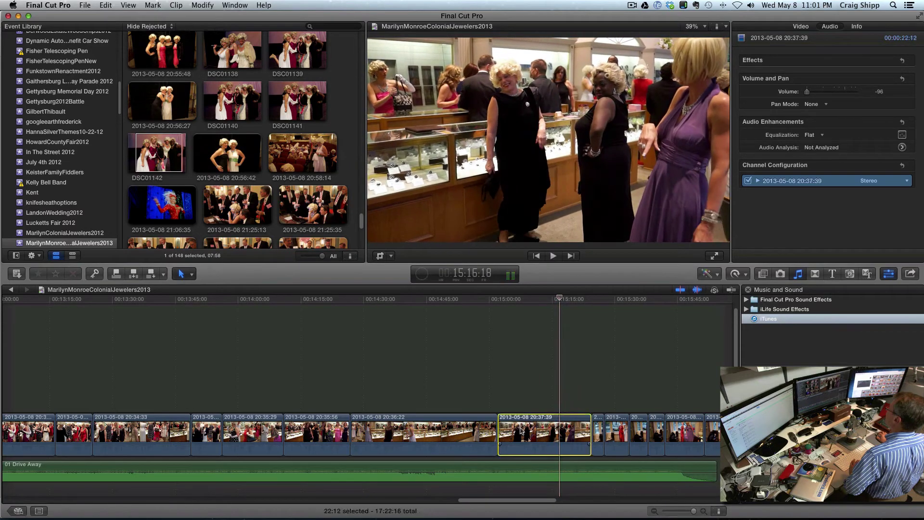
pyautogui.press('space')
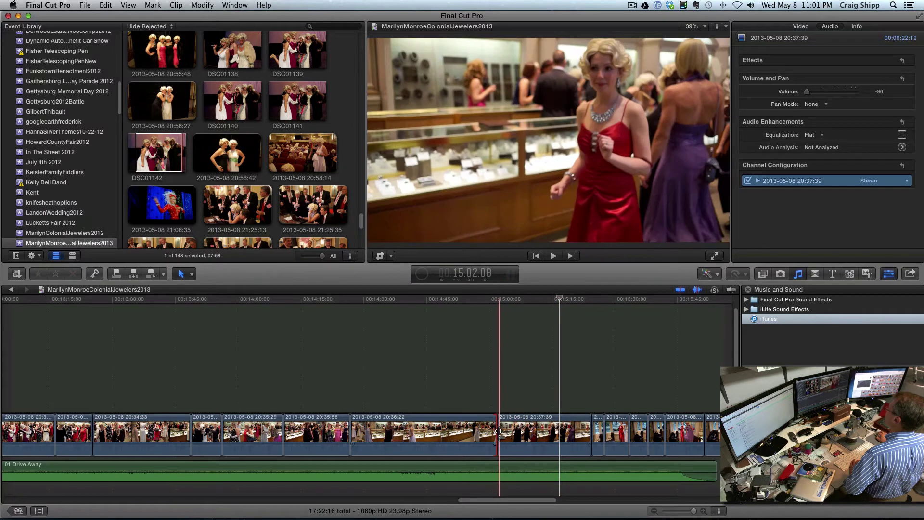
pyautogui.moveTo(499, 432); pyautogui.dragTo(541, 431)
pyautogui.click(536, 406)
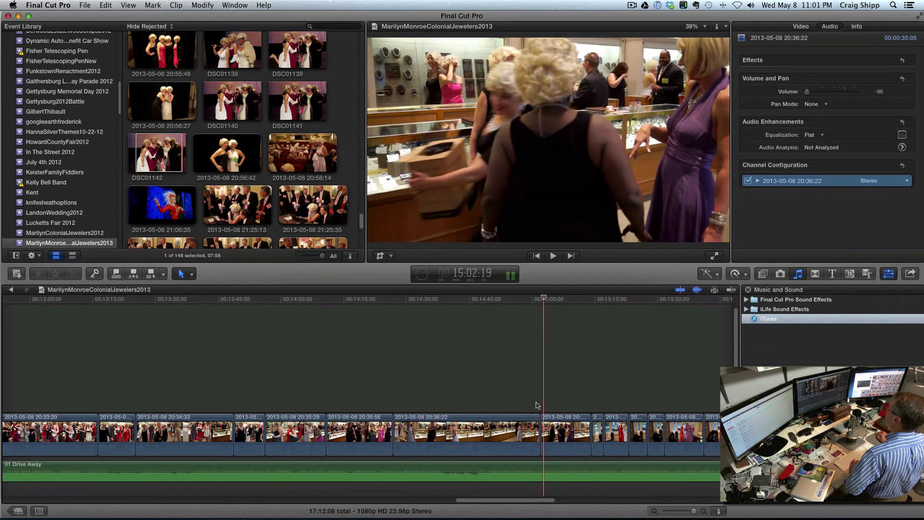
pyautogui.moveTo(542, 425); pyautogui.dragTo(557, 425)
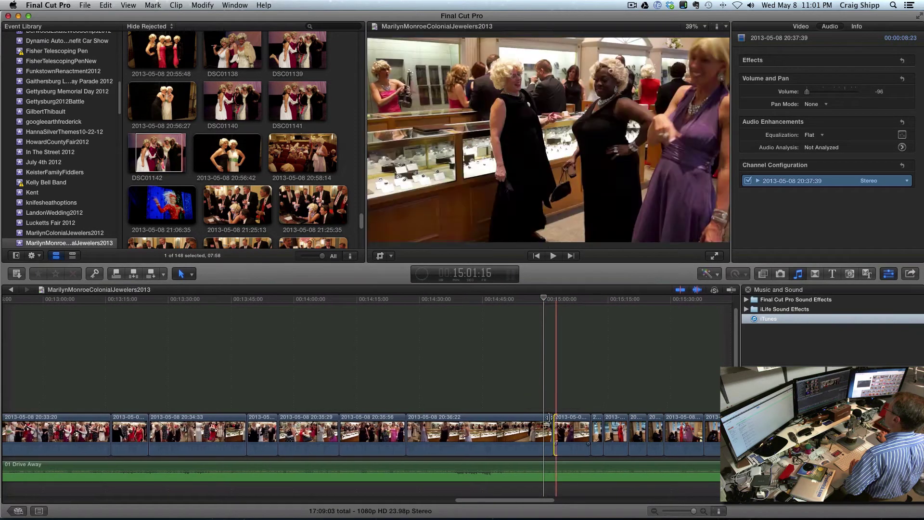
pyautogui.click(540, 406)
pyautogui.press('space')
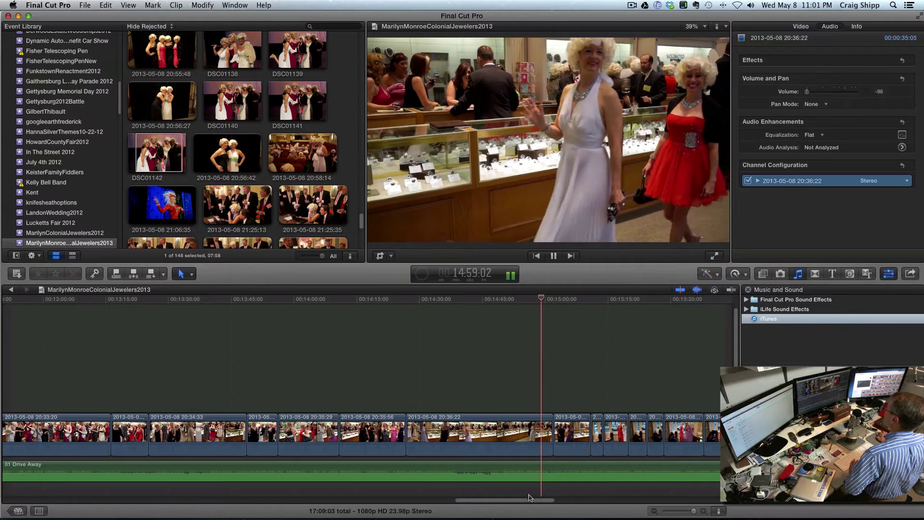
pyautogui.moveTo(530, 500); pyautogui.dragTo(546, 501)
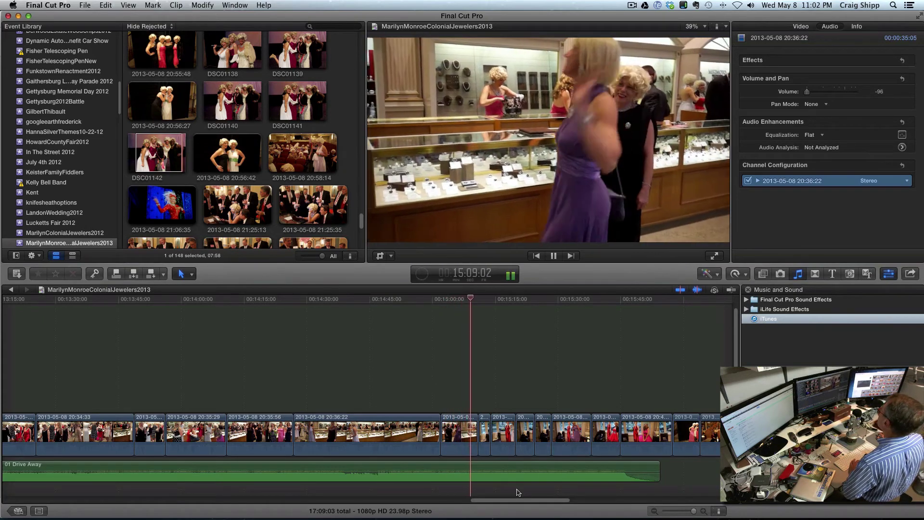
pyautogui.hscroll(5, 516, 495)
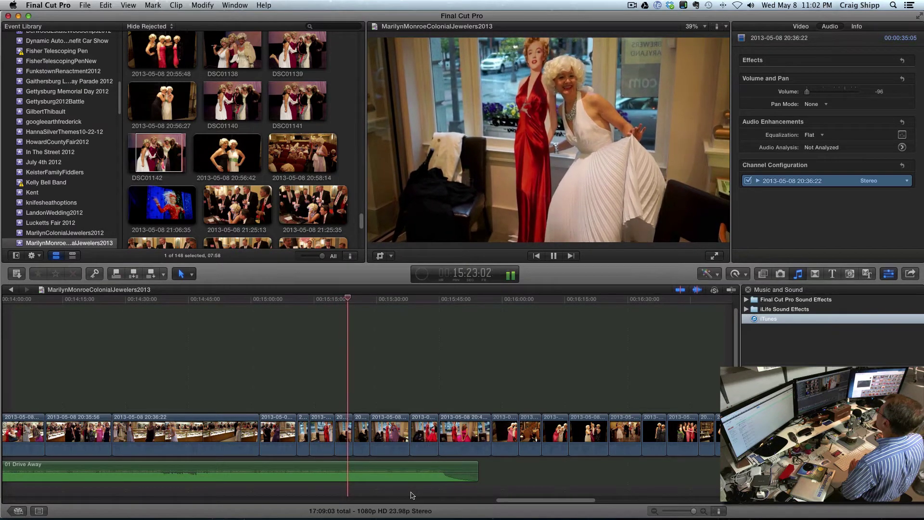
pyautogui.moveTo(337, 435); pyautogui.dragTo(340, 435)
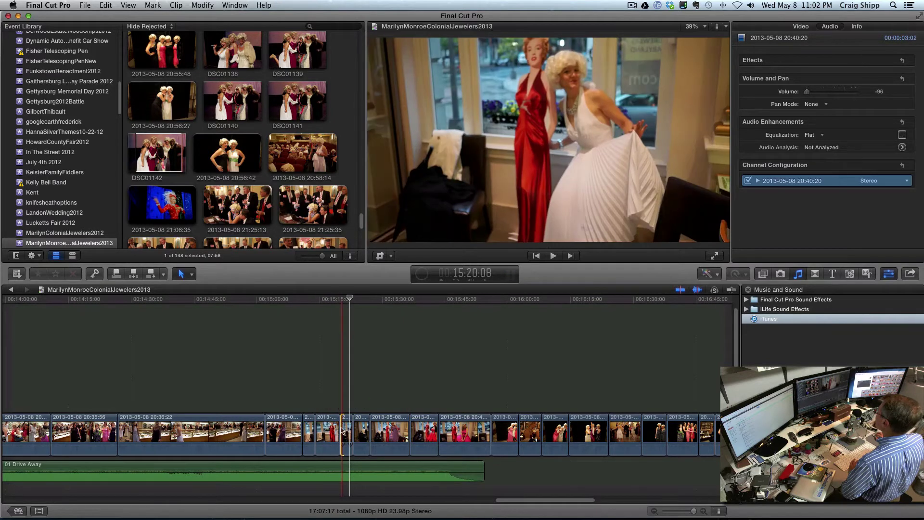
pyautogui.press('super+4')
pyautogui.press('space')
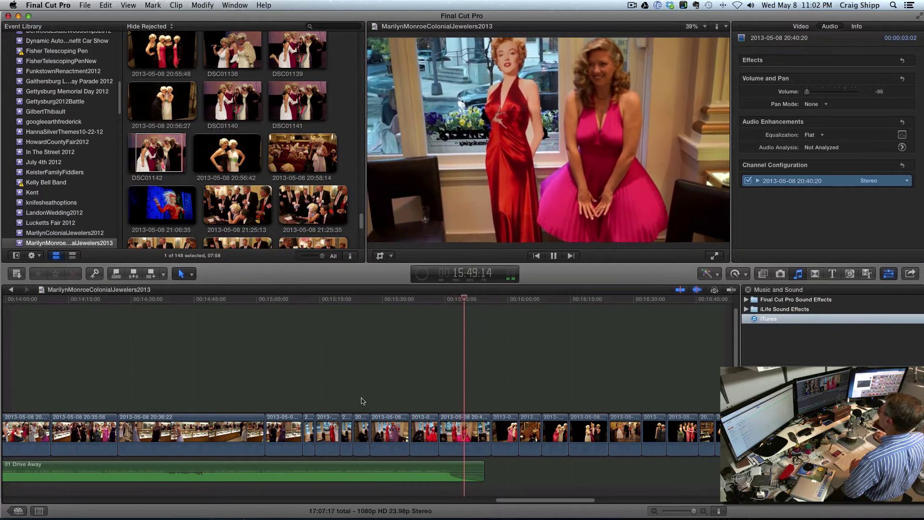
# - Move the song You Never Know (Acoustic Valentine's Remix) to overlap the end of 01 Drive Away by about 2 seconds, and play the transition
pyautogui.press('space')
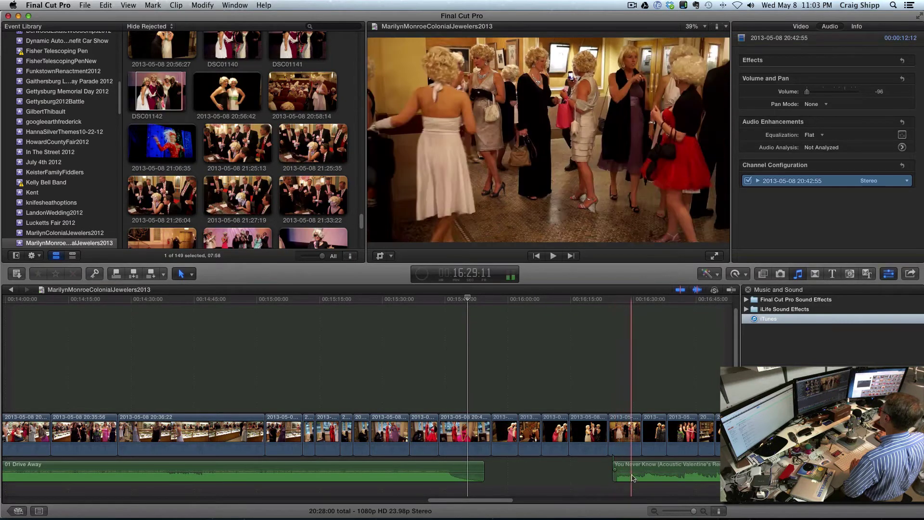
pyautogui.moveTo(628, 470); pyautogui.dragTo(487, 472)
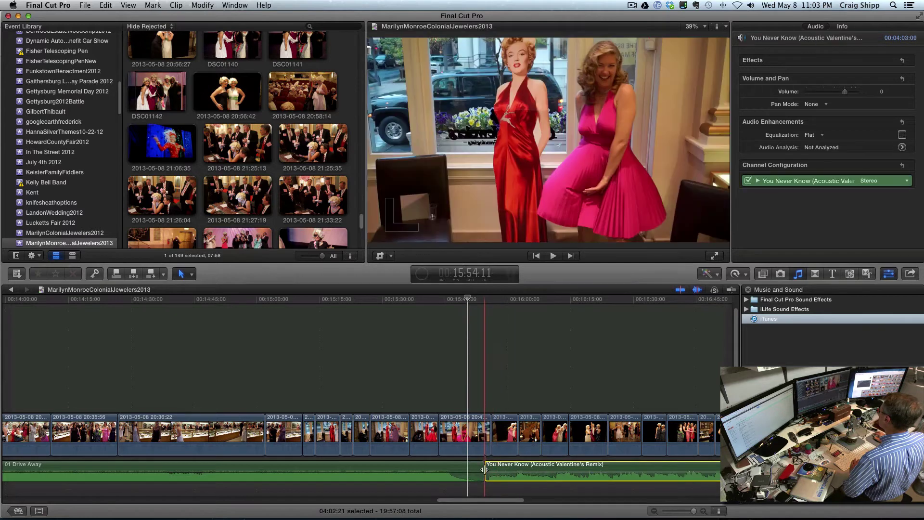
pyautogui.click(478, 471)
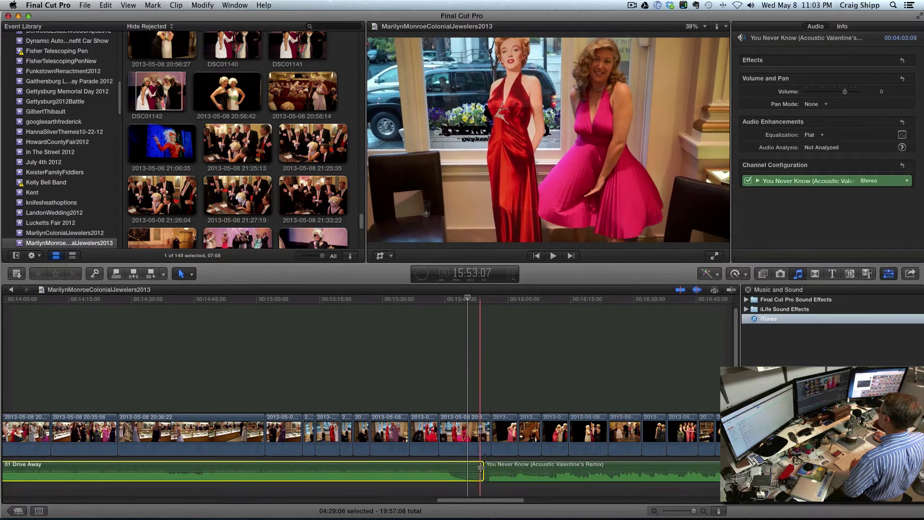
pyautogui.moveTo(479, 470)
pyautogui.mouseDown()
pyautogui.moveTo(471, 467)
pyautogui.moveTo(496, 471)
pyautogui.moveTo(485, 469)
pyautogui.mouseUp()
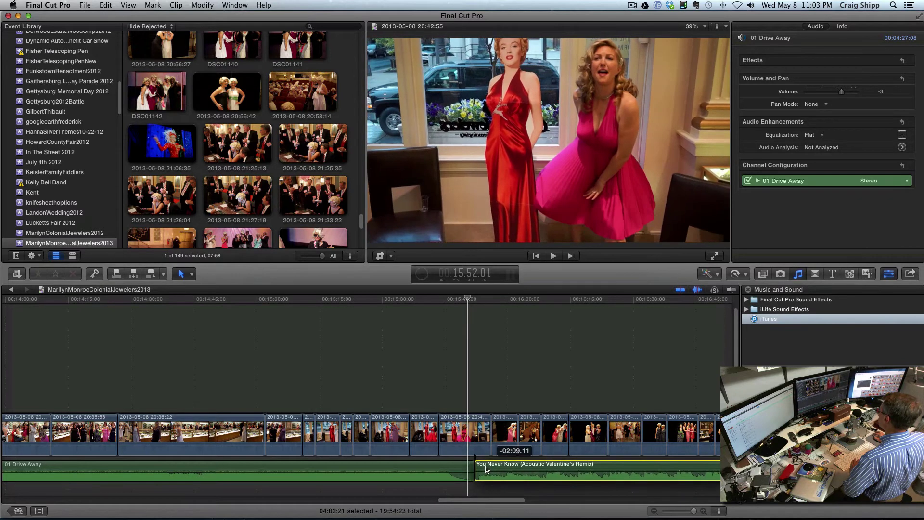
pyautogui.click(461, 405)
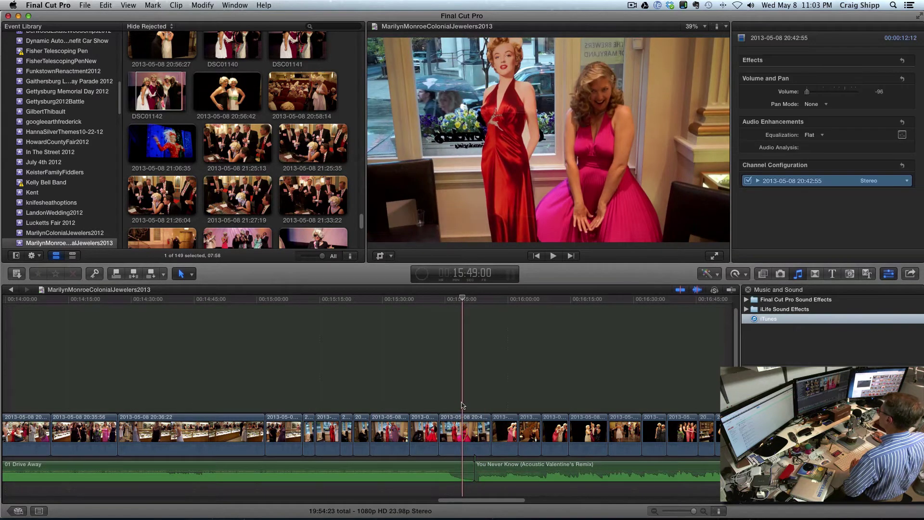
pyautogui.press('space')
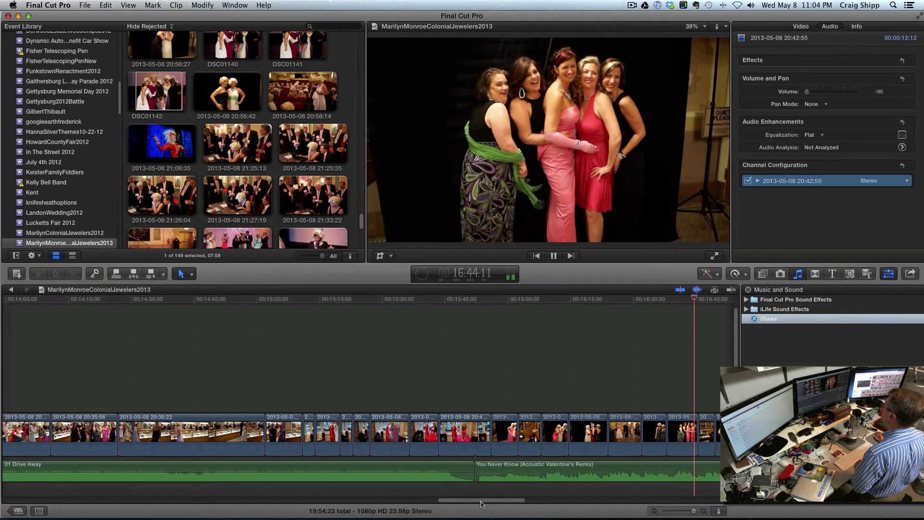
# - Set the You Never Know track's volume to -2 dB and play the sequence from 16:47:23 into photo DSC01142
pyautogui.moveTo(482, 504); pyautogui.dragTo(520, 503)
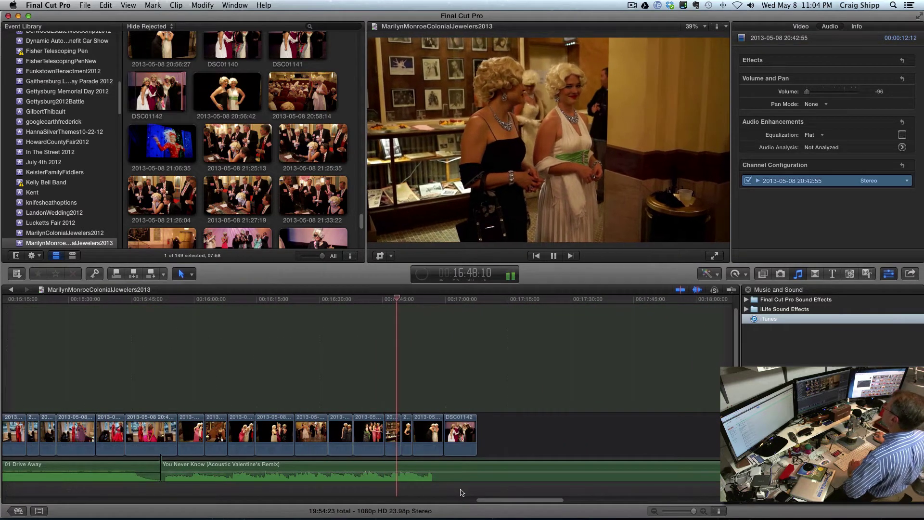
pyautogui.press('space')
pyautogui.click(471, 470)
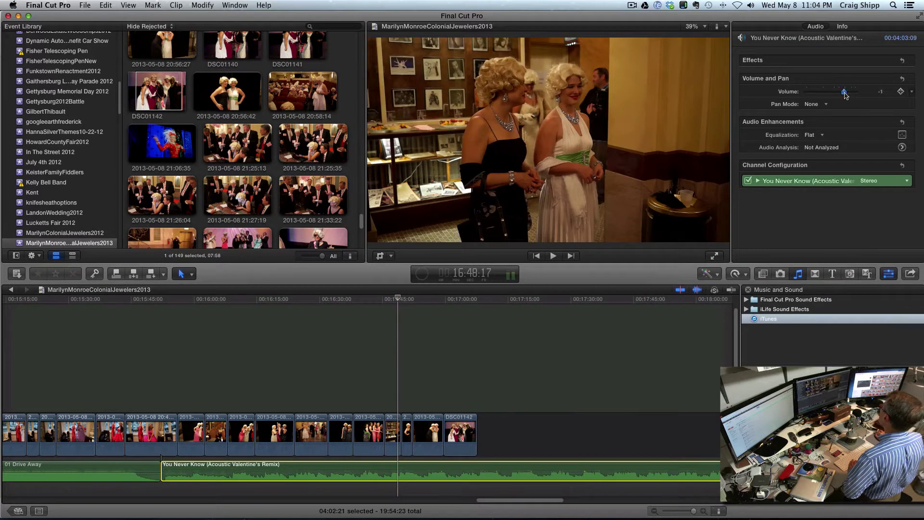
pyautogui.moveTo(845, 92); pyautogui.dragTo(843, 92)
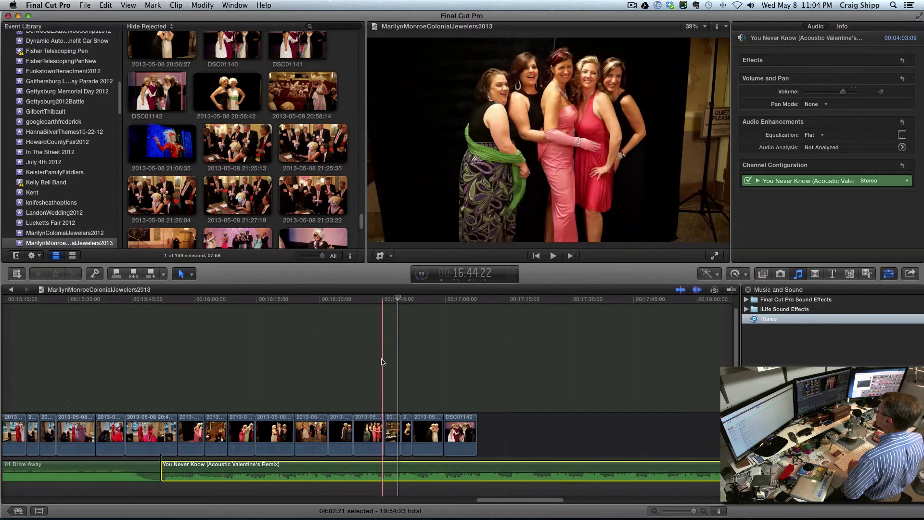
pyautogui.click(394, 353)
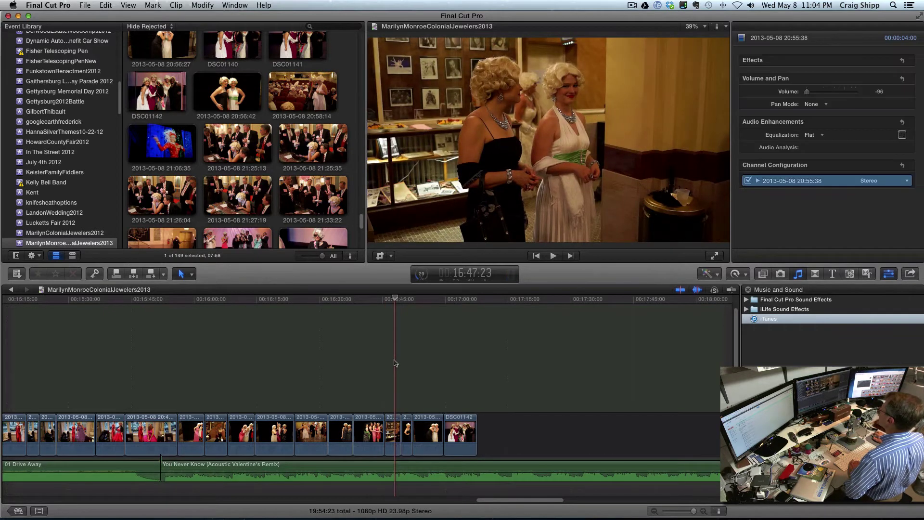
pyautogui.press('space')
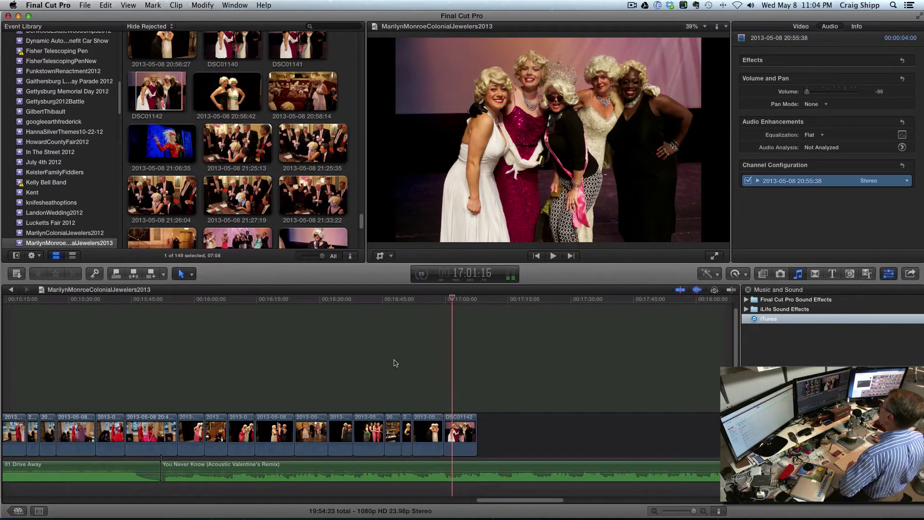
pyautogui.press('space')
# - Apply a Ken Burns zoom-in to photo DSC01142, shifting the start and end frames upward toward the women's faces
pyautogui.click(457, 421)
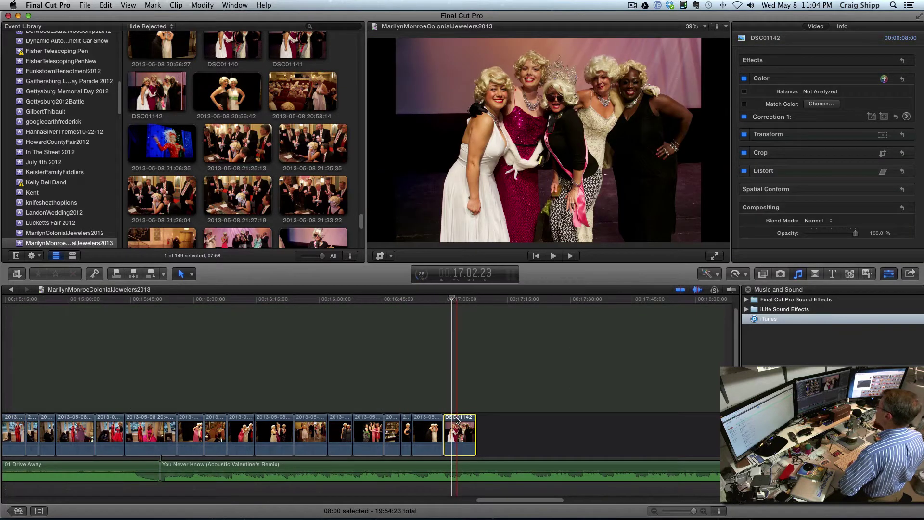
pyautogui.click(380, 256)
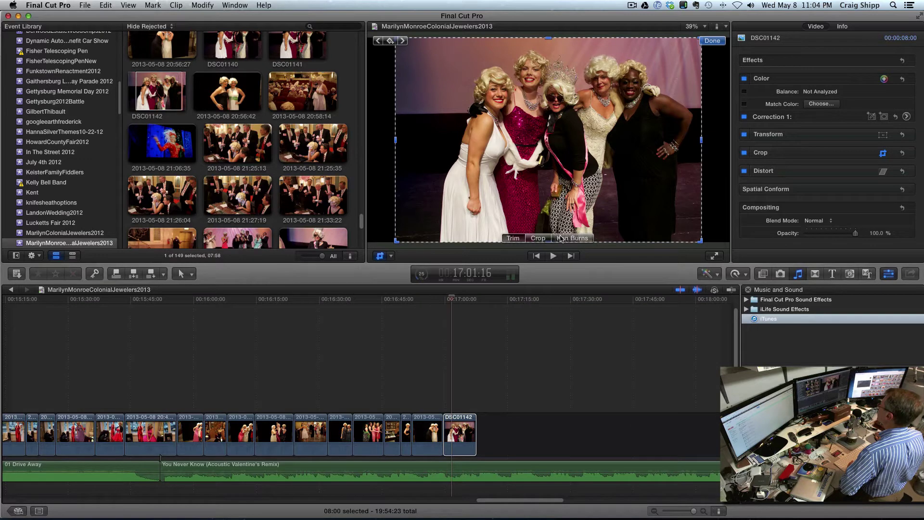
pyautogui.click(560, 238)
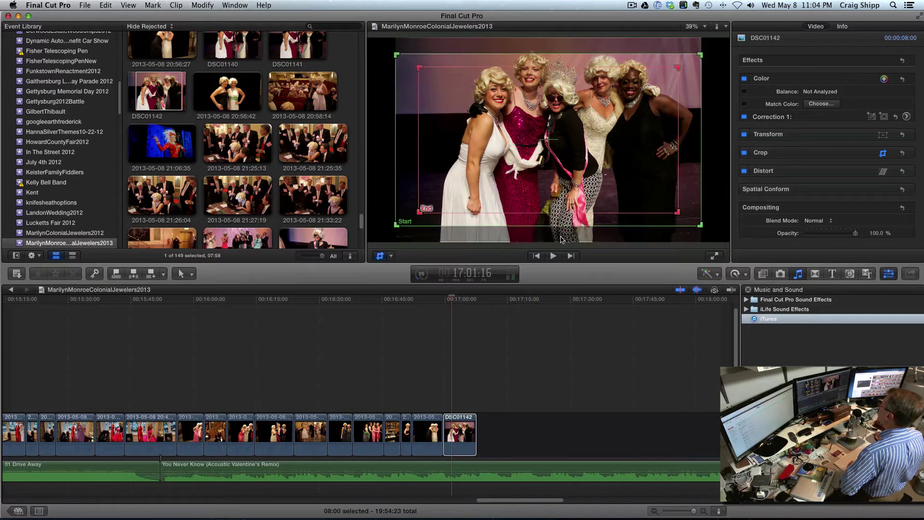
pyautogui.moveTo(405, 85); pyautogui.dragTo(446, 91)
pyautogui.click(439, 105)
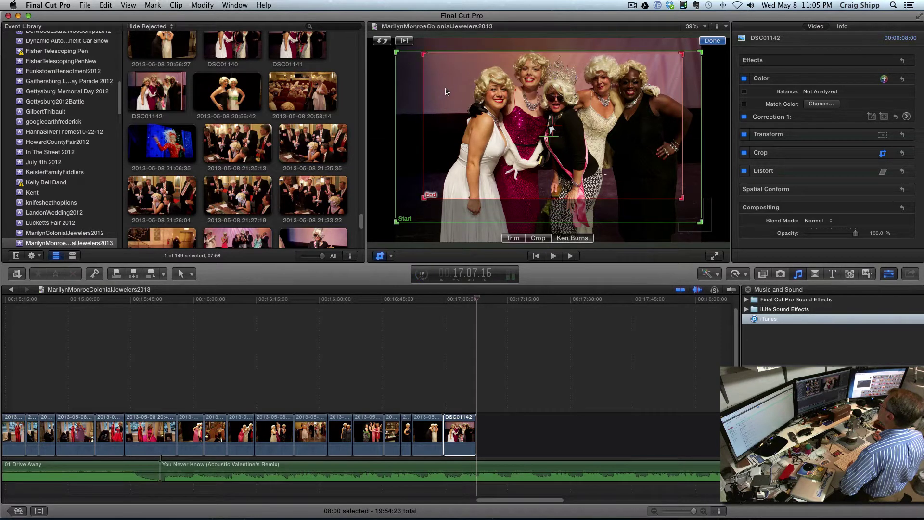
pyautogui.click(710, 41)
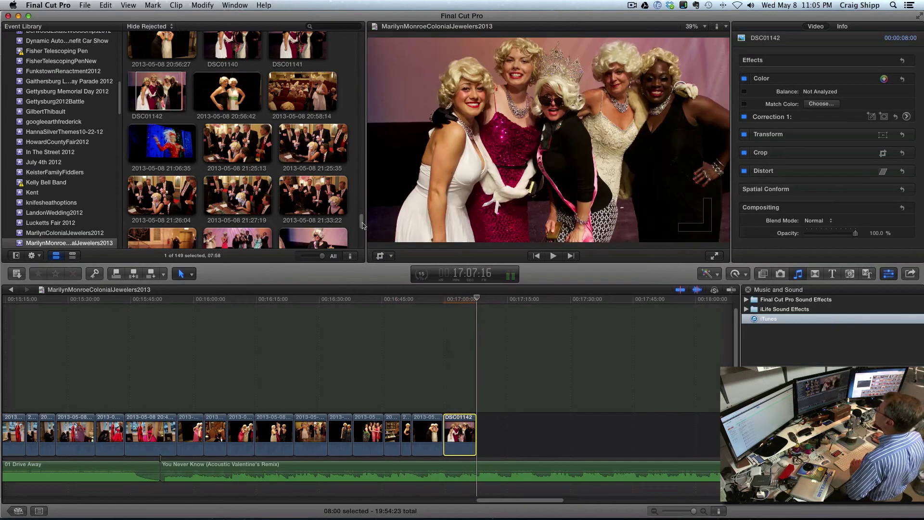
# - Append the Colonial Jewelers storefront photo DSC01114 from the start of the event to the end of the storyline
pyautogui.moveTo(362, 225); pyautogui.dragTo(362, 34)
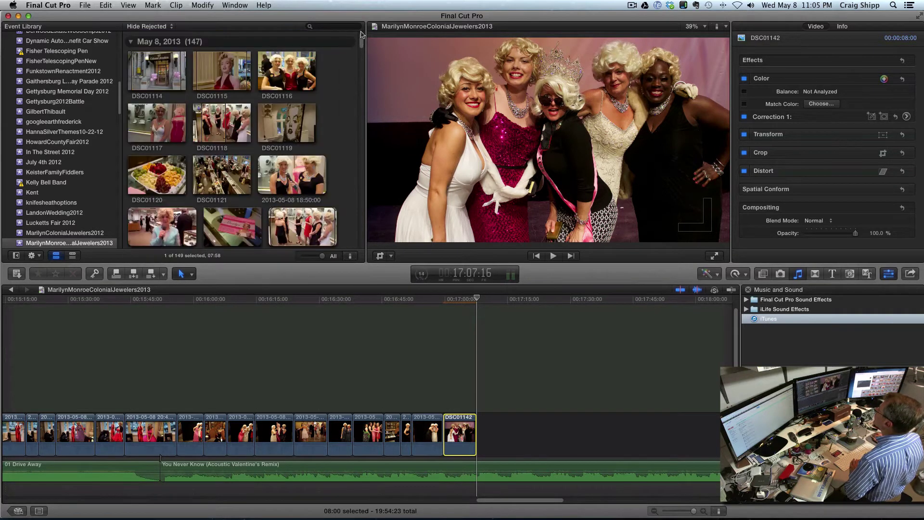
pyautogui.click(275, 73)
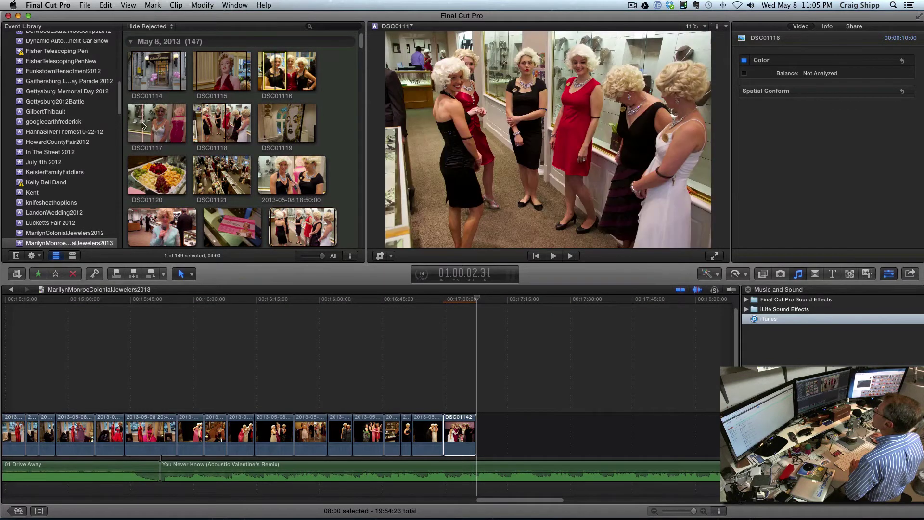
pyautogui.click(158, 73)
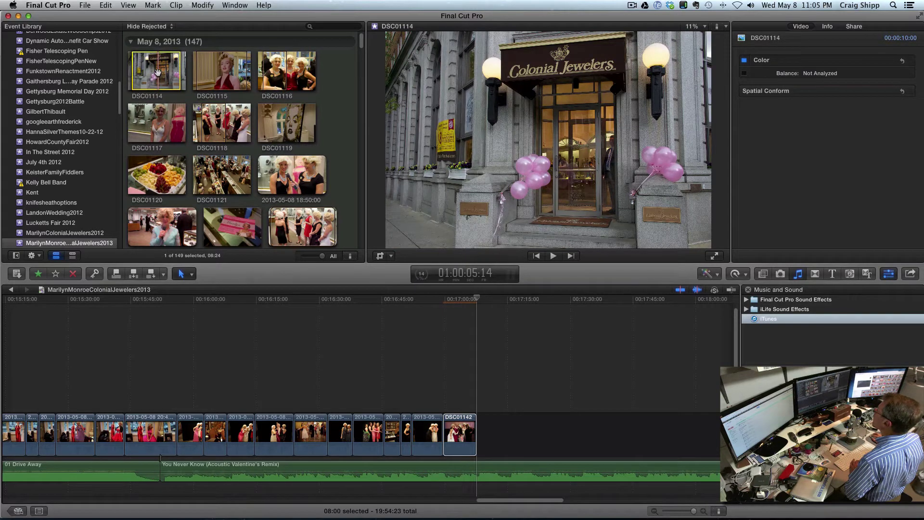
pyautogui.moveTo(441, 273); pyautogui.dragTo(485, 393)
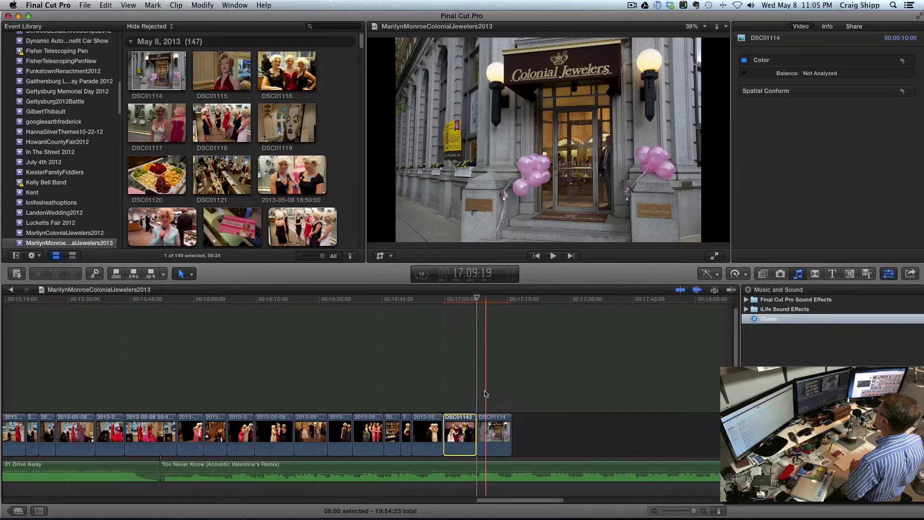
# - Apply a Ken Burns zoom-out to photo DSC01114, with both the start and end frames shifted upward toward the storefront sign
pyautogui.click(487, 433)
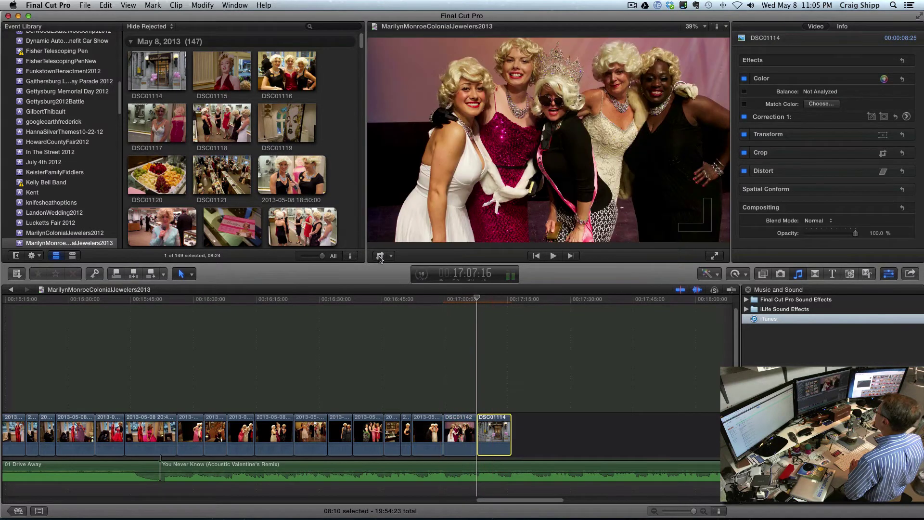
pyautogui.click(380, 257)
pyautogui.click(495, 304)
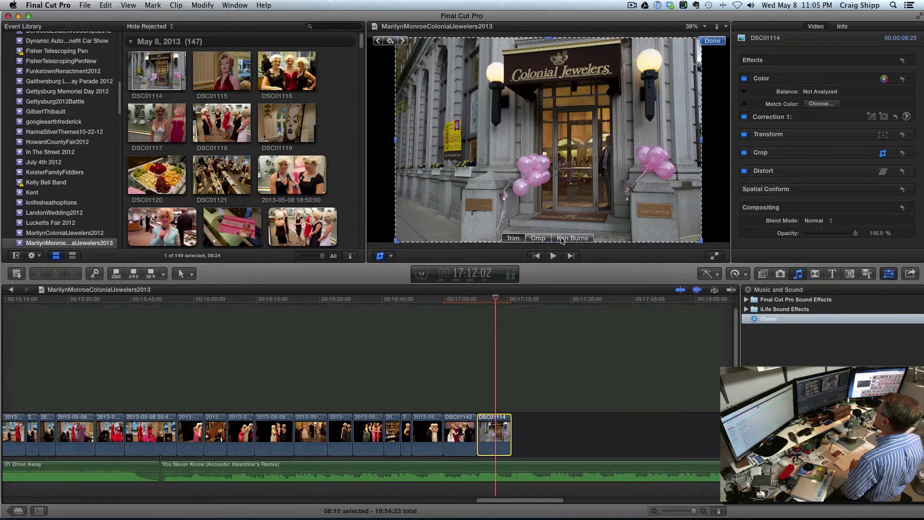
pyautogui.click(561, 238)
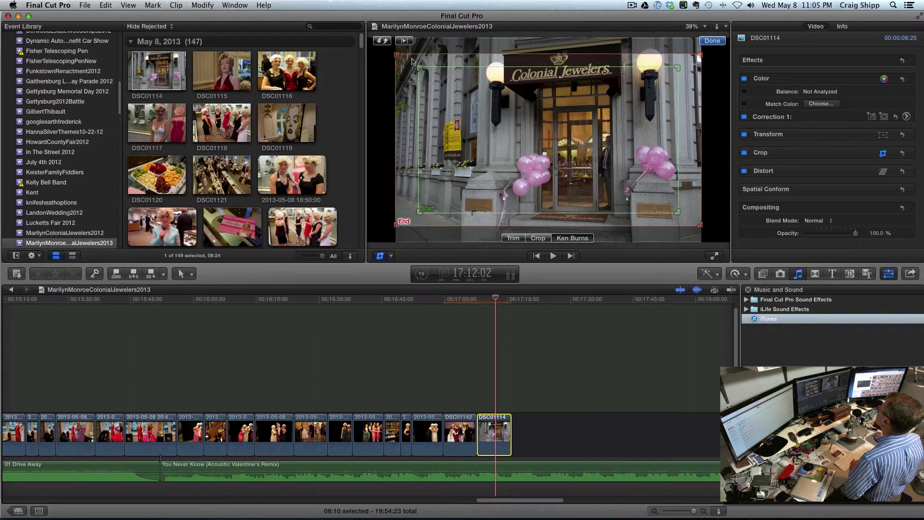
pyautogui.moveTo(411, 61); pyautogui.dragTo(412, 55)
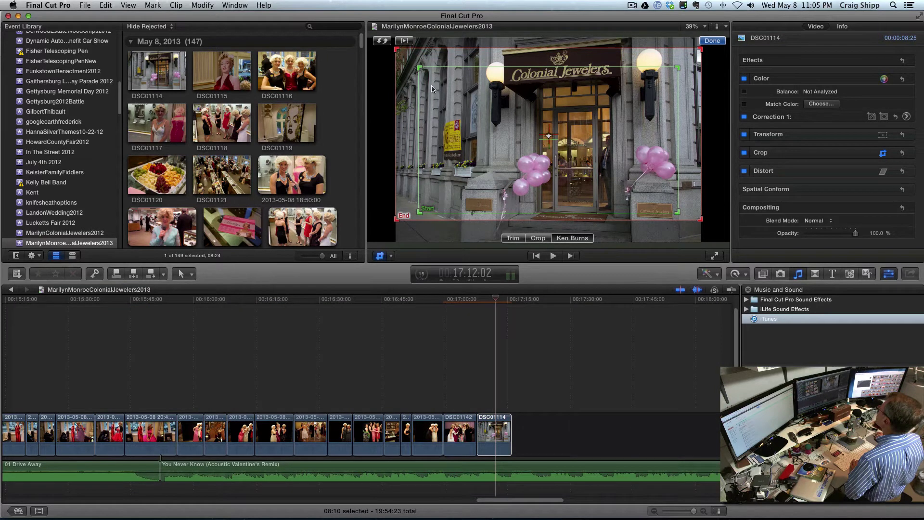
pyautogui.moveTo(431, 89); pyautogui.dragTo(430, 72)
pyautogui.click(710, 42)
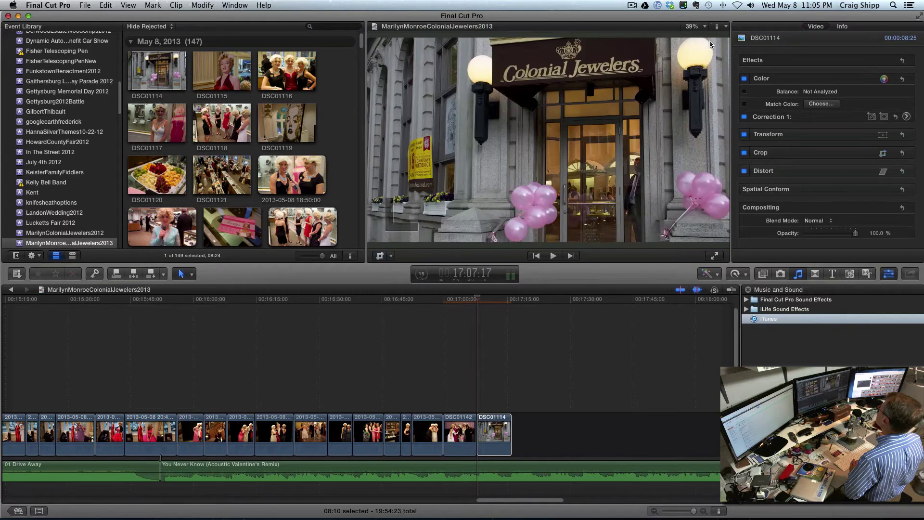
# - Play the sequence from 16:57:22 through photo DSC01142 to the beginning of photo DSC01114
pyautogui.click(436, 355)
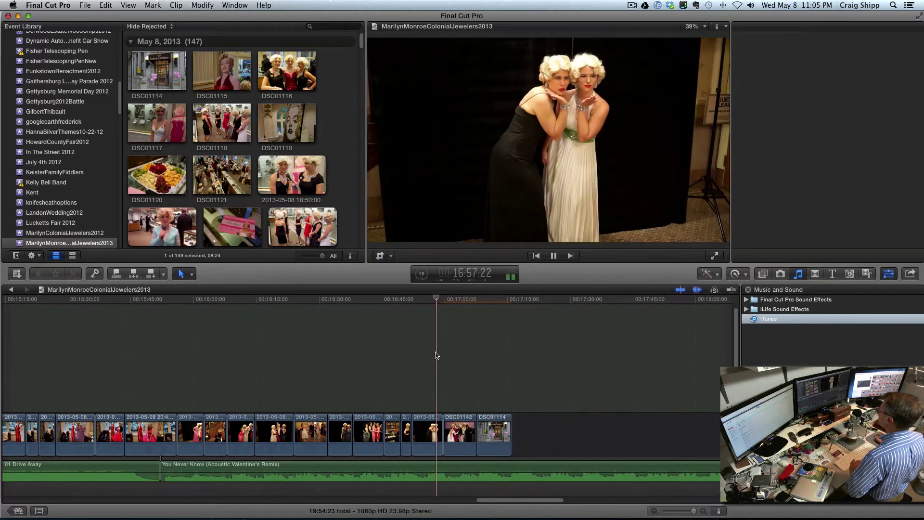
pyautogui.press('space')
pyautogui.press('super+4')
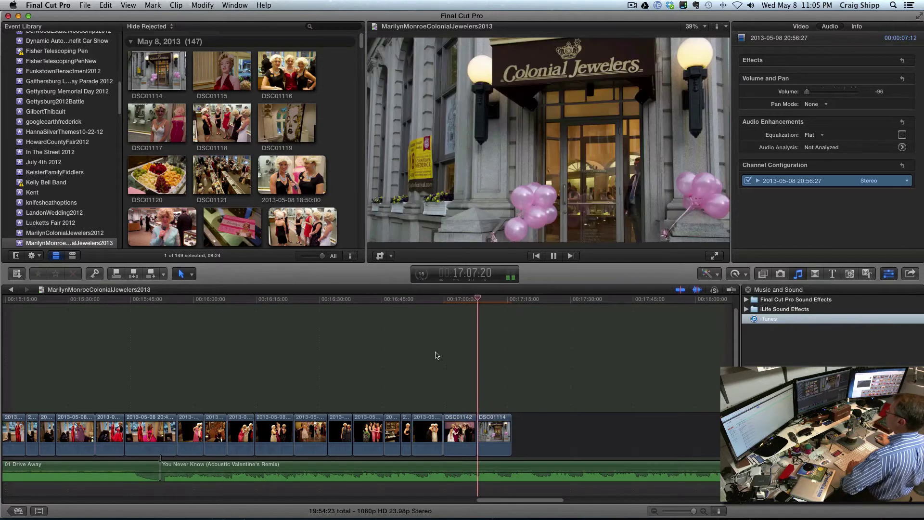
pyautogui.press('space')
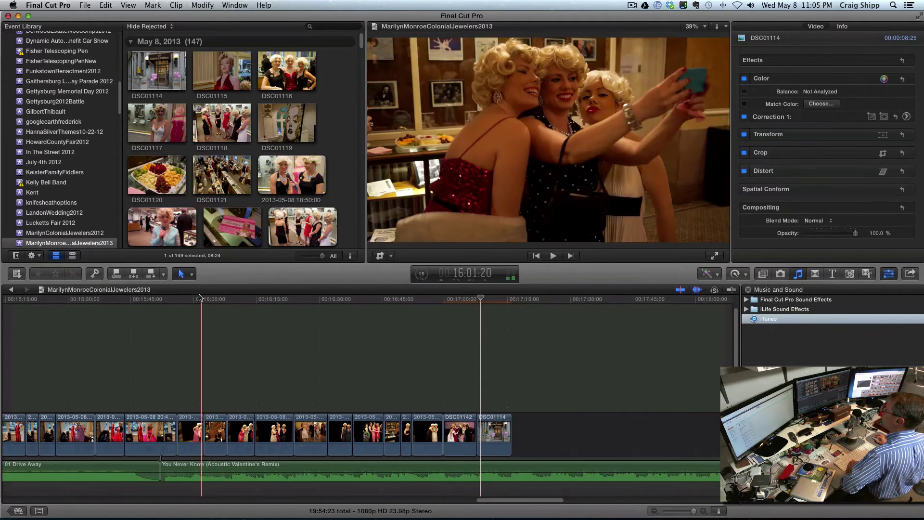
# - Blade the You Never Know music track at the end of photo DSC01114
pyautogui.click(191, 274)
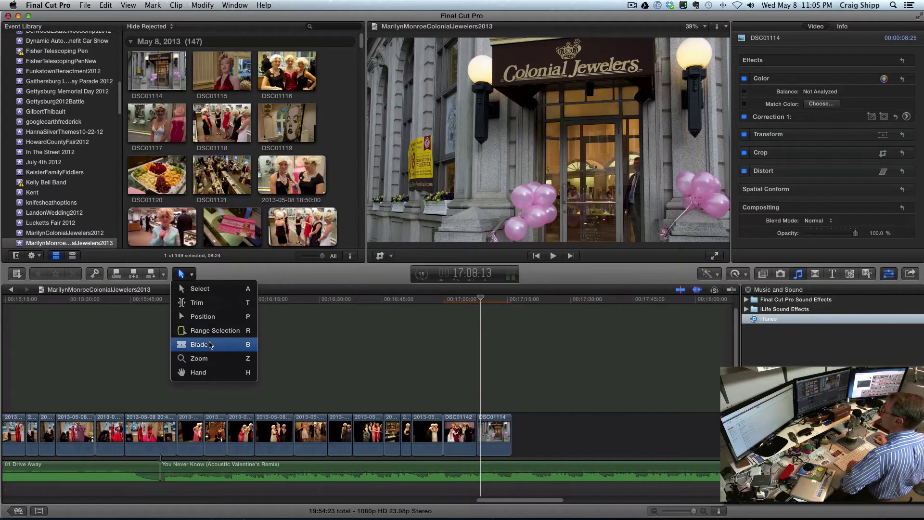
pyautogui.click(192, 344)
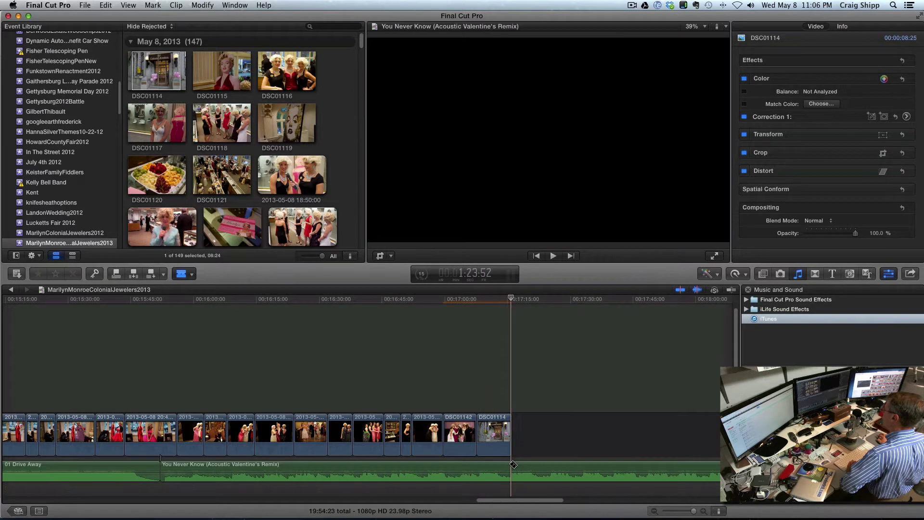
pyautogui.click(511, 467)
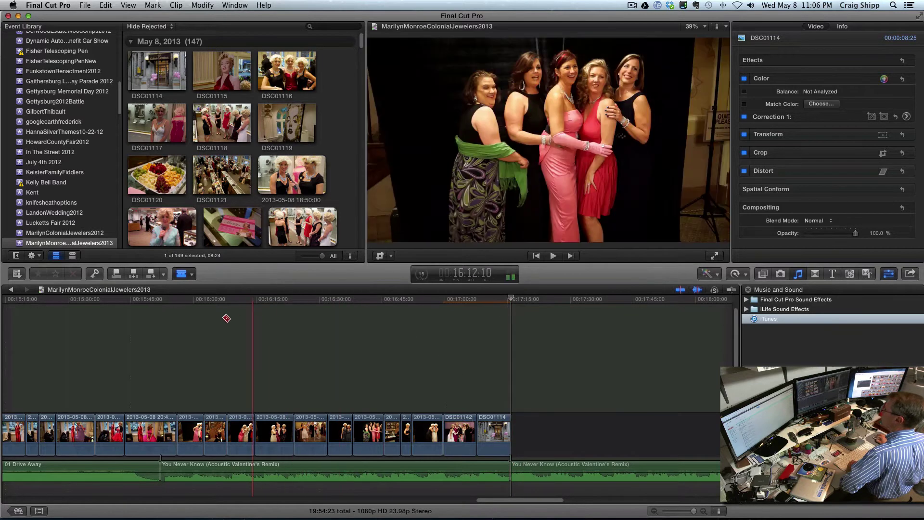
pyautogui.click(185, 274)
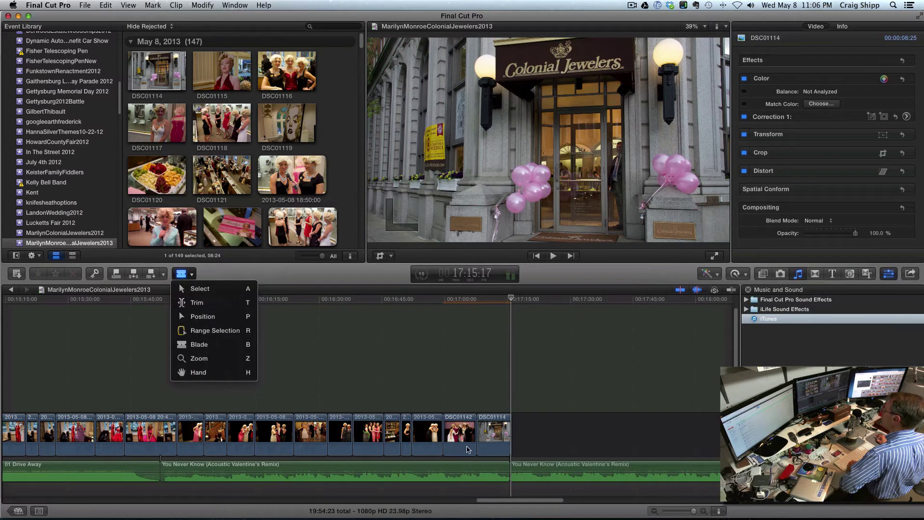
pyautogui.click(308, 340)
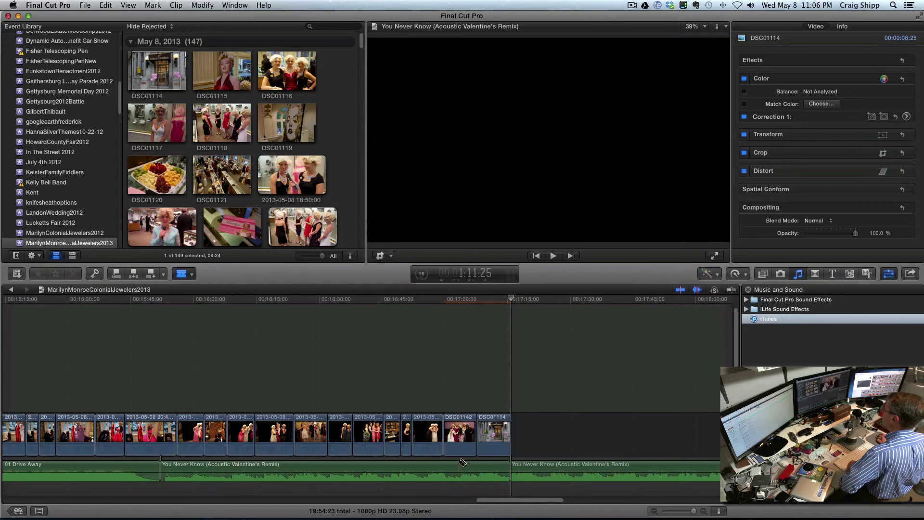
# - Blade the You Never Know music beneath photos DSC01142 and DSC01114 into five short consecutive segments
pyautogui.click(459, 464)
pyautogui.click(466, 466)
pyautogui.click(475, 464)
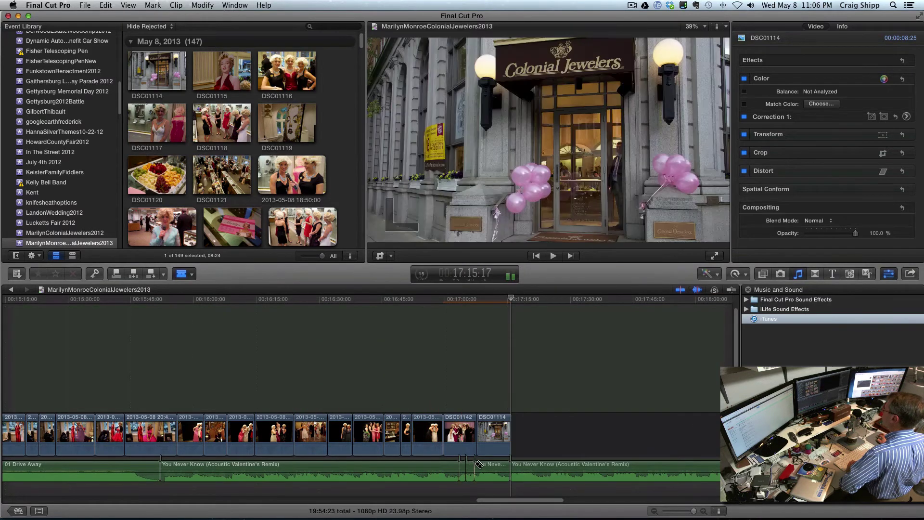
pyautogui.click(486, 464)
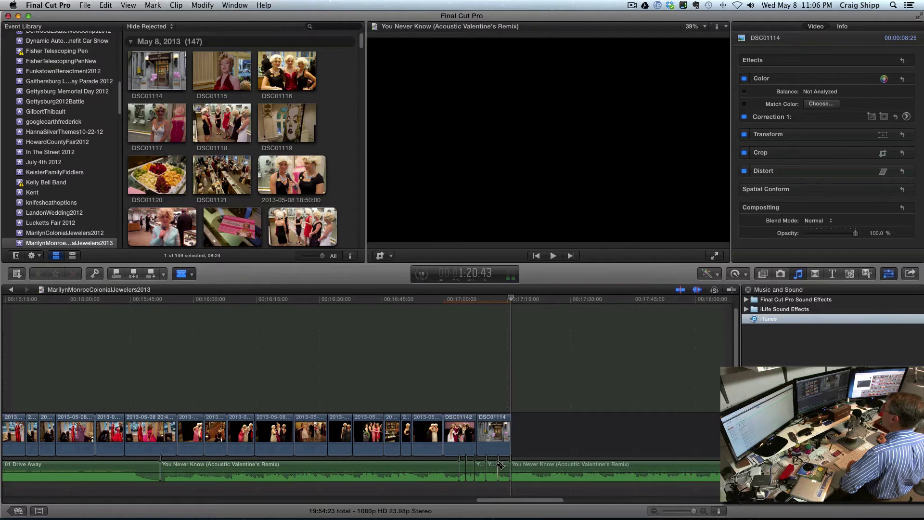
pyautogui.click(500, 464)
# - Return to the Select tool and delete the leftover You Never Know music beyond the end of photo DSC01114
pyautogui.click(185, 274)
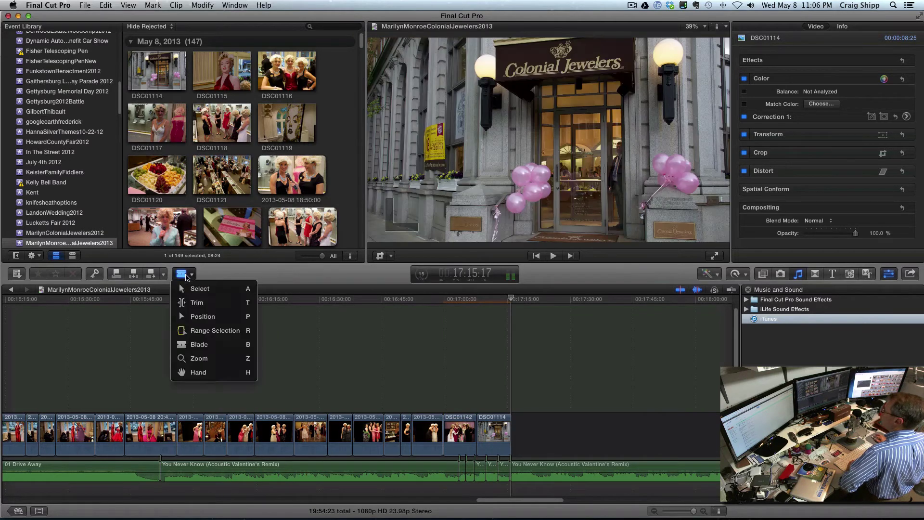
pyautogui.click(189, 287)
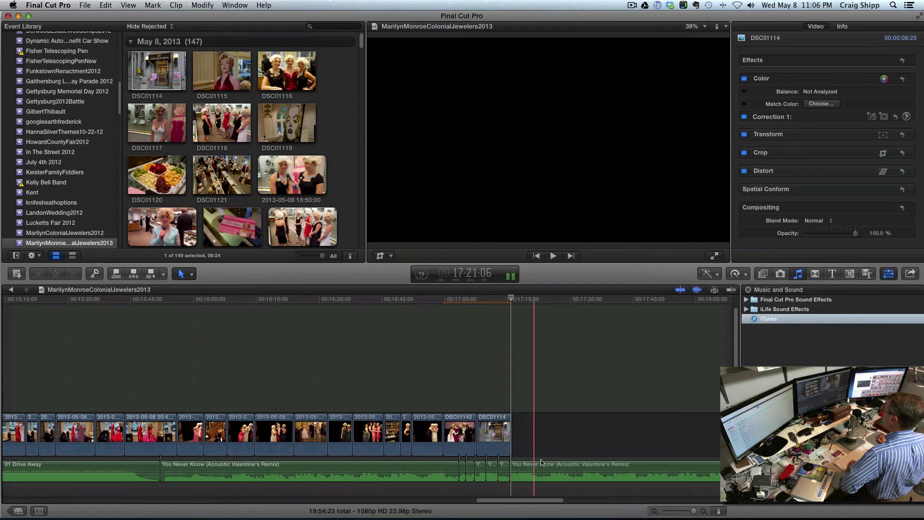
pyautogui.click(550, 465)
pyautogui.press('Delete')
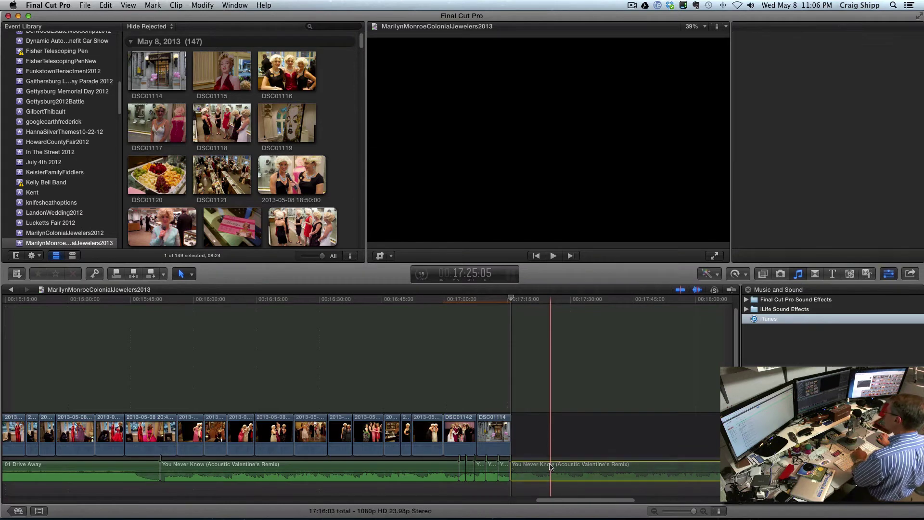
# - Lower the five music segments' volumes progressively, with -9 on the second, -19 on the fourth and -25 on the last, and play the fade
pyautogui.click(463, 468)
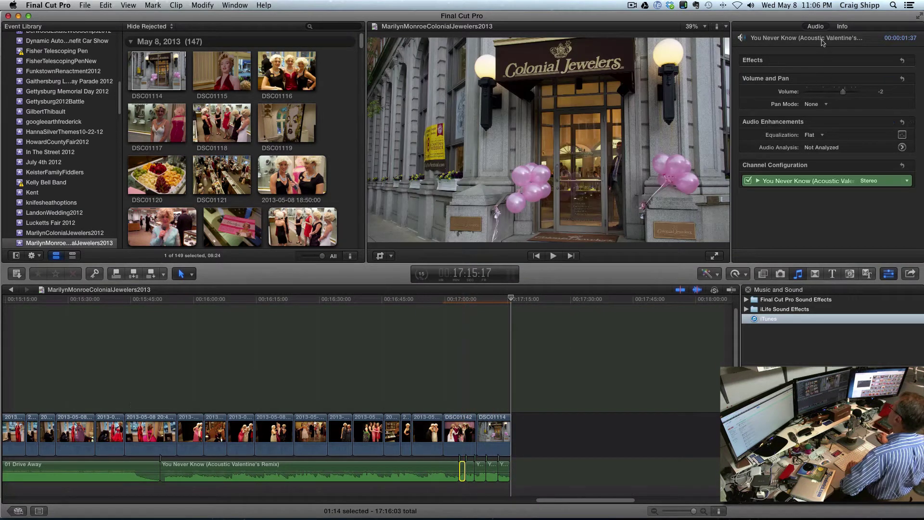
pyautogui.click(841, 88)
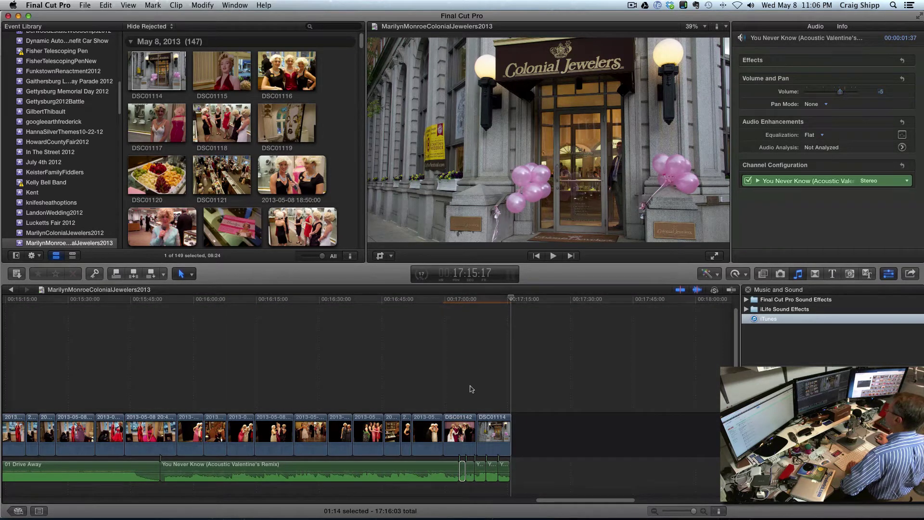
pyautogui.click(471, 471)
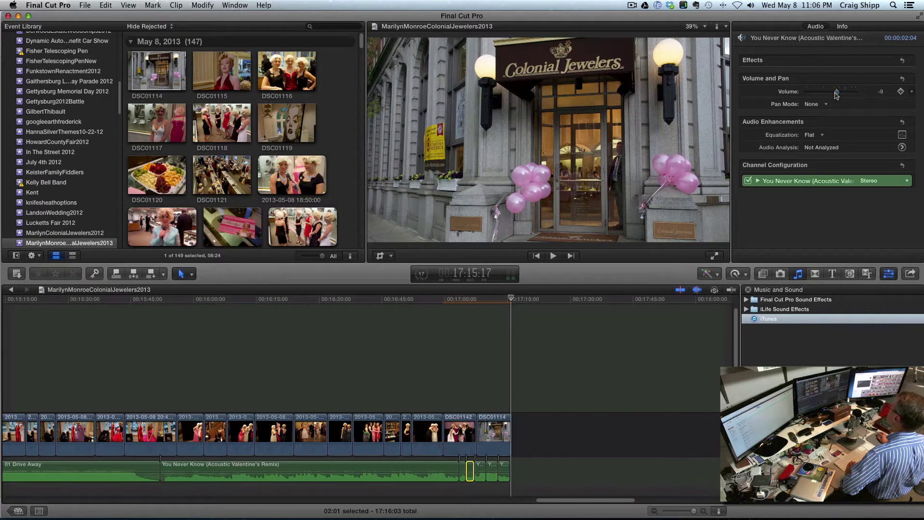
pyautogui.click(479, 471)
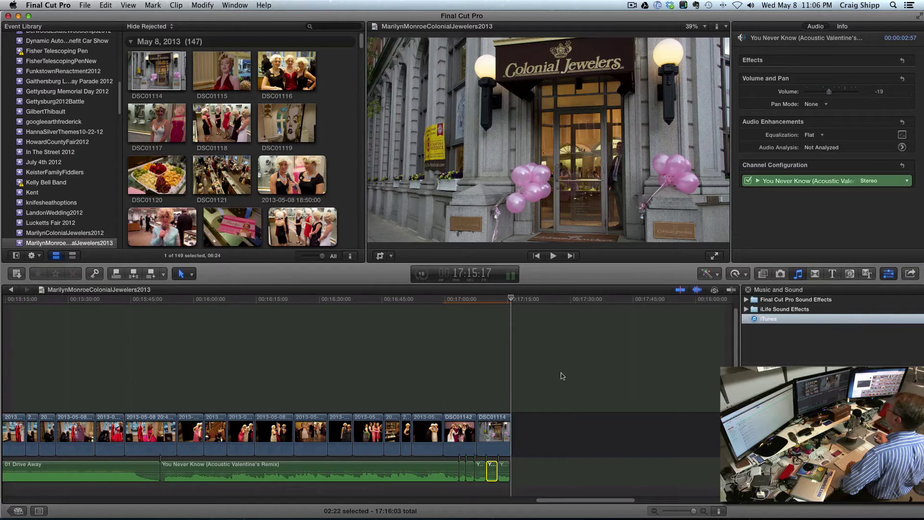
pyautogui.click(503, 471)
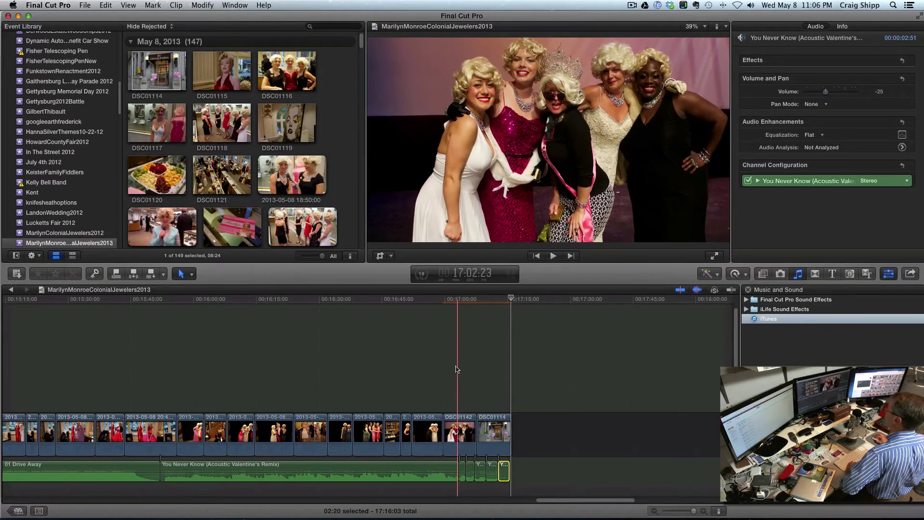
pyautogui.click(453, 369)
pyautogui.press('space')
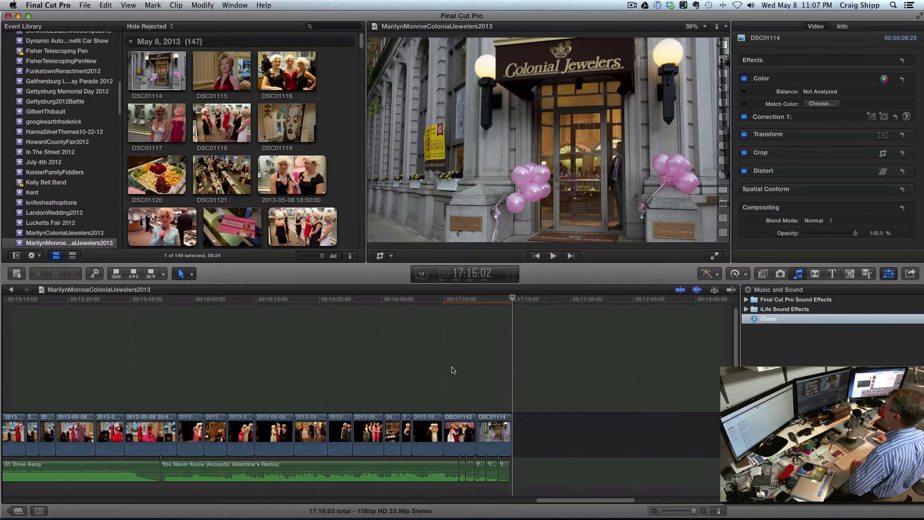
# - Adjust the segment volumes to -30 on the last, -23 on the fourth, -17 on the third and -8 on the first, and replay the ending
pyautogui.click(503, 469)
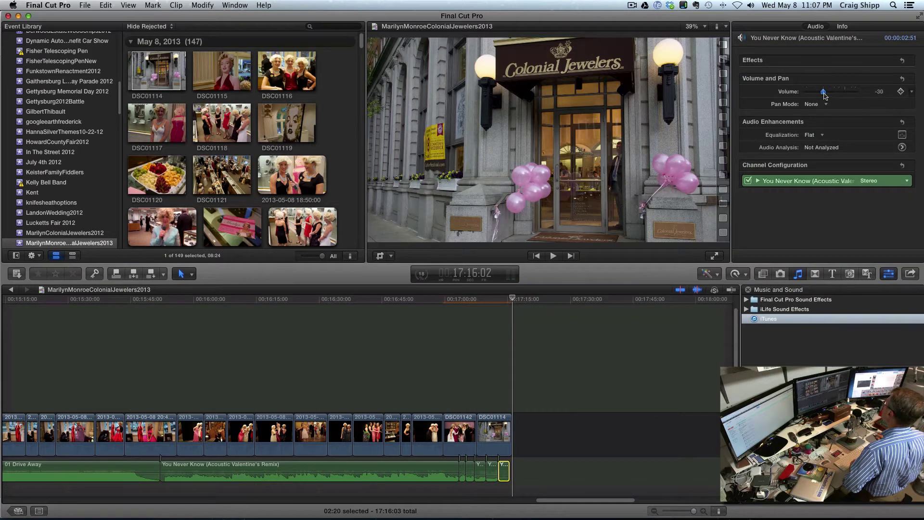
pyautogui.click(491, 469)
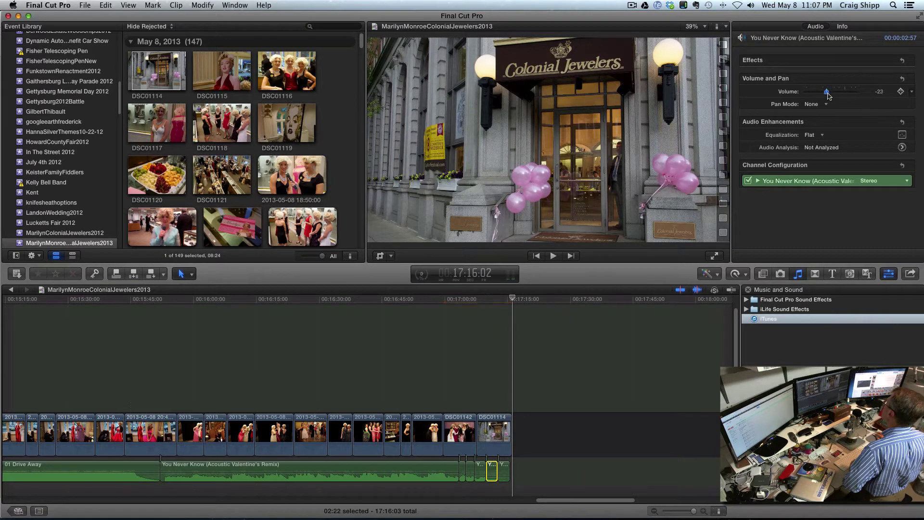
pyautogui.click(480, 470)
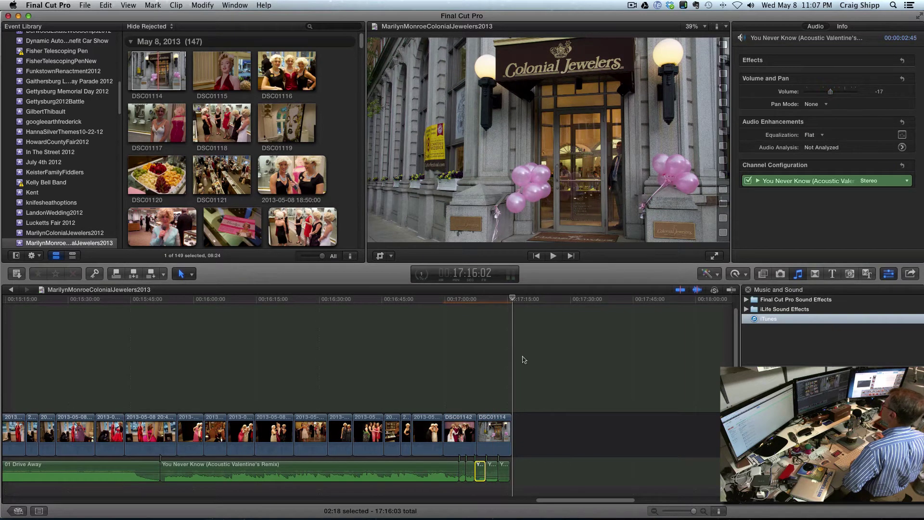
pyautogui.click(470, 471)
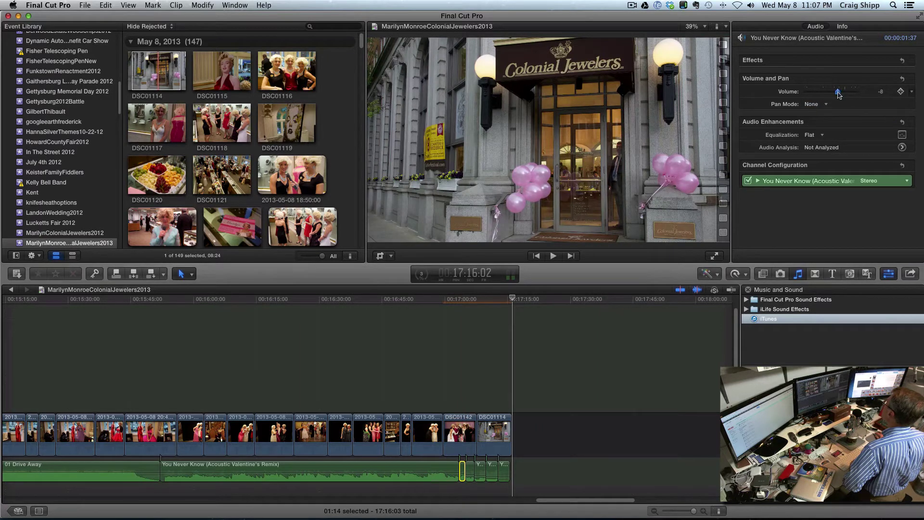
pyautogui.click(455, 373)
pyautogui.press('space')
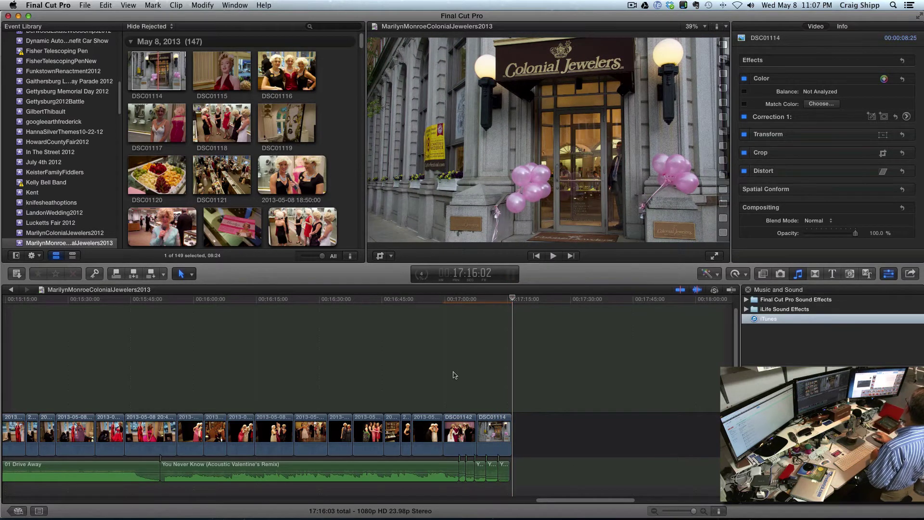
# - Switch to Carbon Copy Cloner and quit it
pyautogui.press('super+Tab')
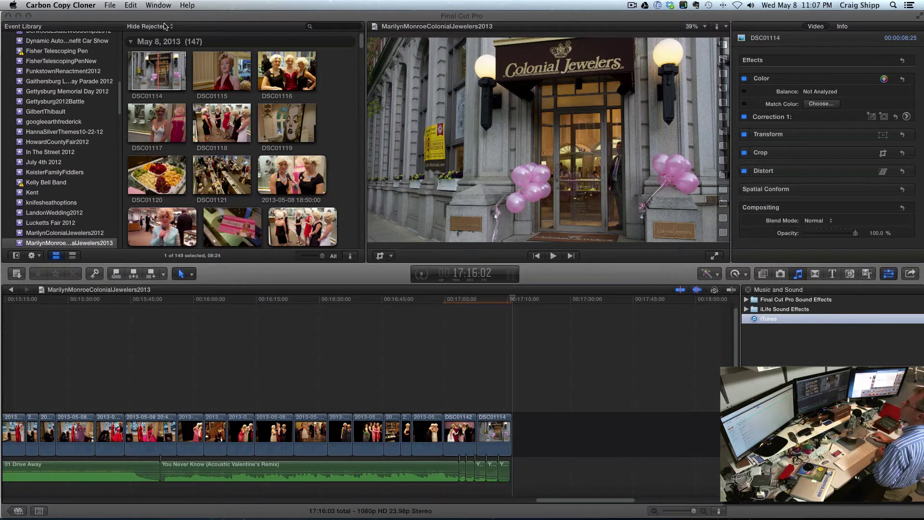
pyautogui.click(67, 7)
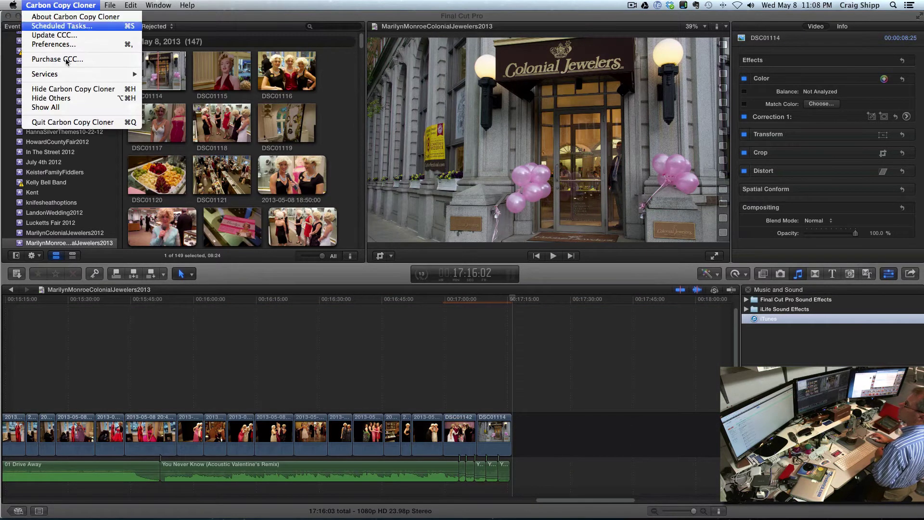
pyautogui.click(69, 122)
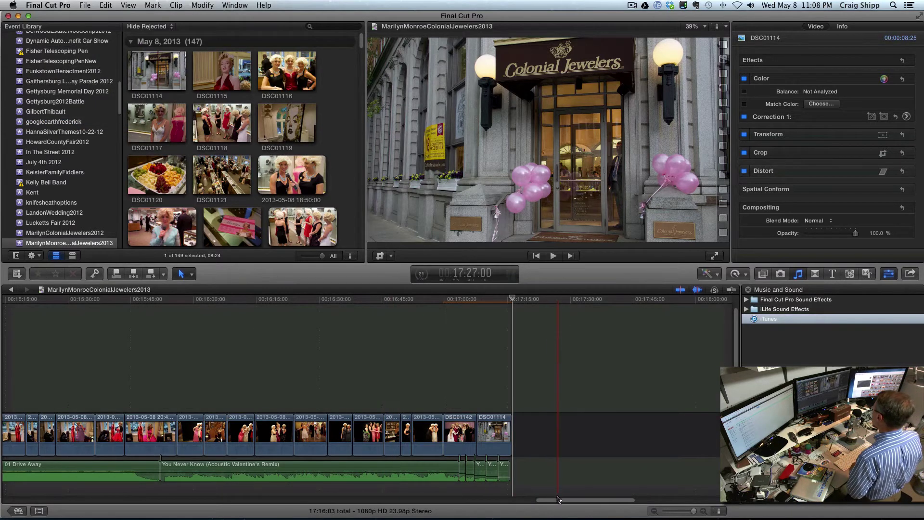
pyautogui.moveTo(560, 503); pyautogui.dragTo(554, 502)
pyautogui.moveTo(535, 503); pyautogui.dragTo(18, 501)
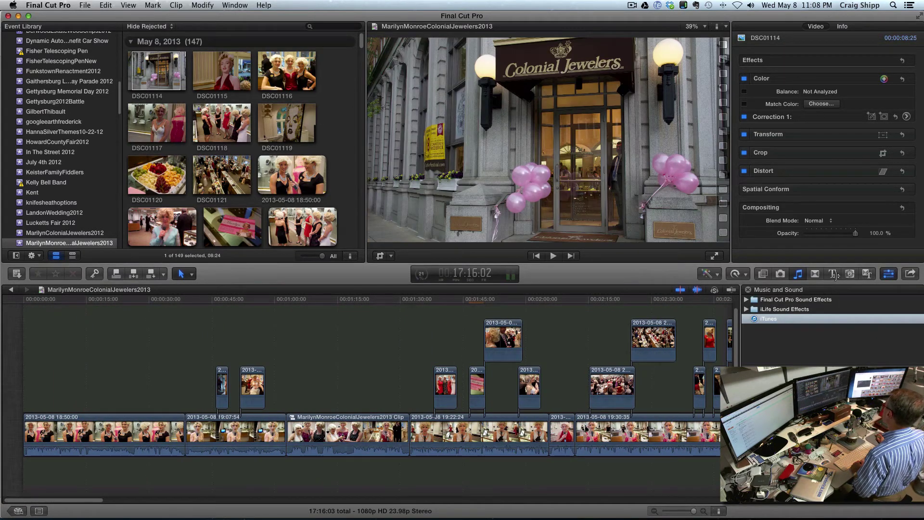
pyautogui.click(834, 274)
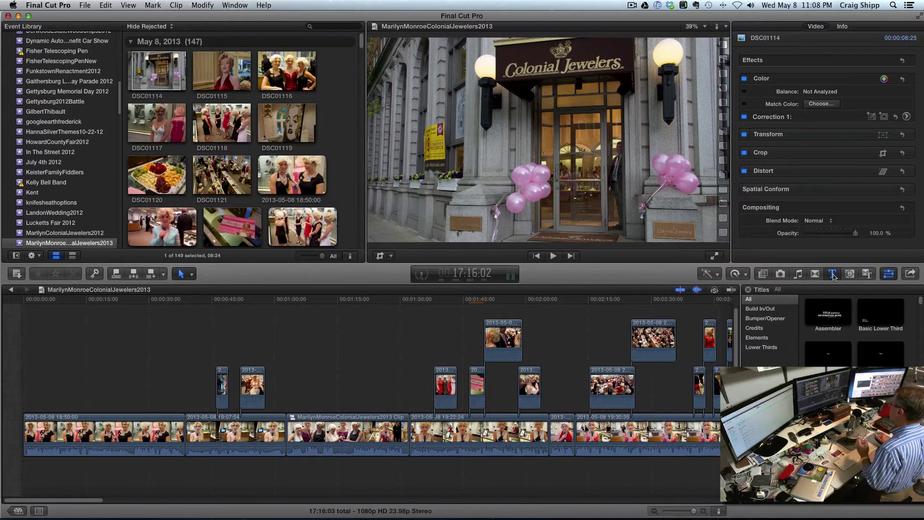
pyautogui.click(762, 347)
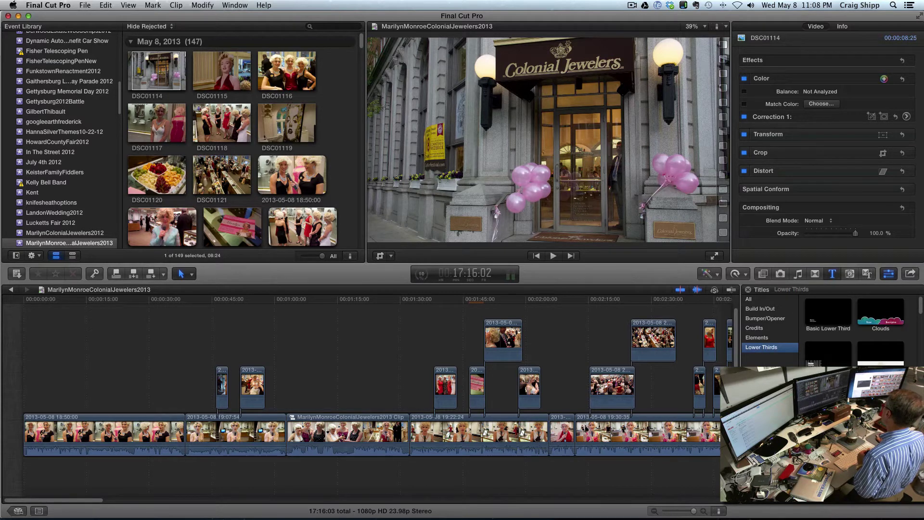
pyautogui.scroll(-3, 854, 332)
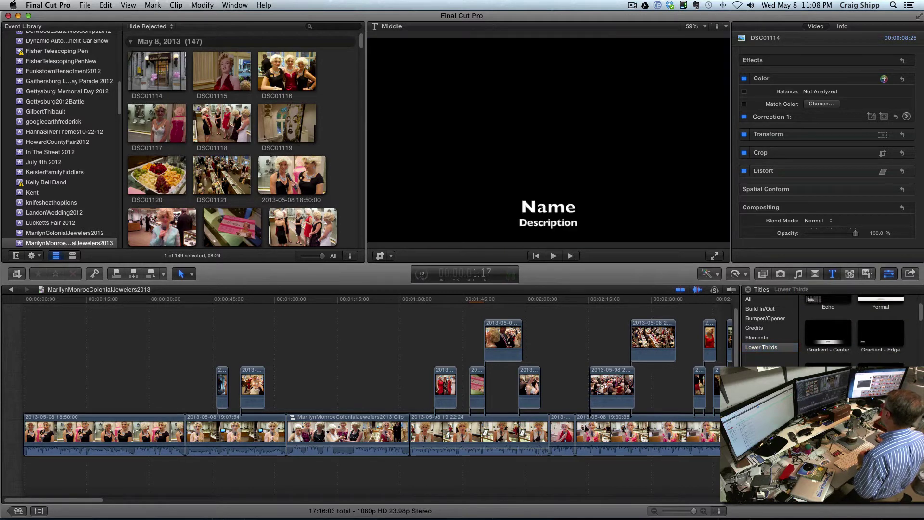
pyautogui.moveTo(830, 382); pyautogui.dragTo(58, 382)
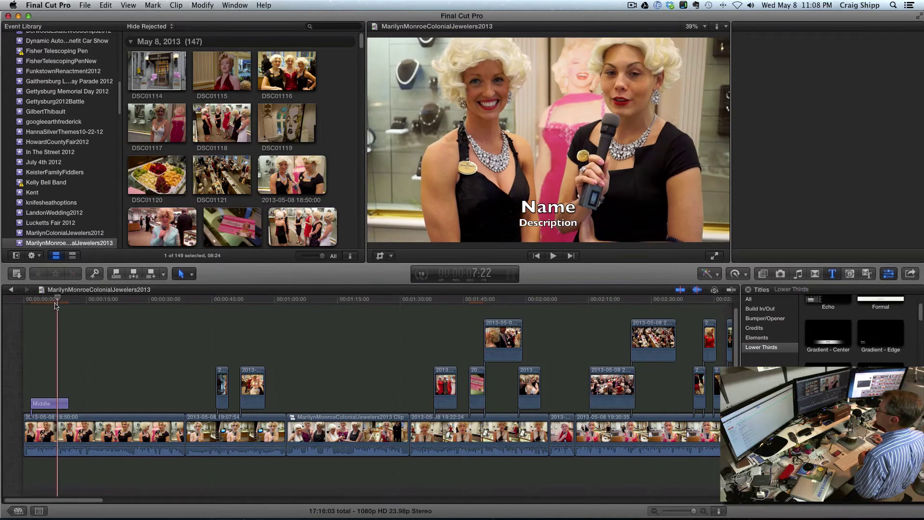
# - Select the Middle title and open its Name placeholder for text editing
pyautogui.press('super+4')
pyautogui.click(48, 403)
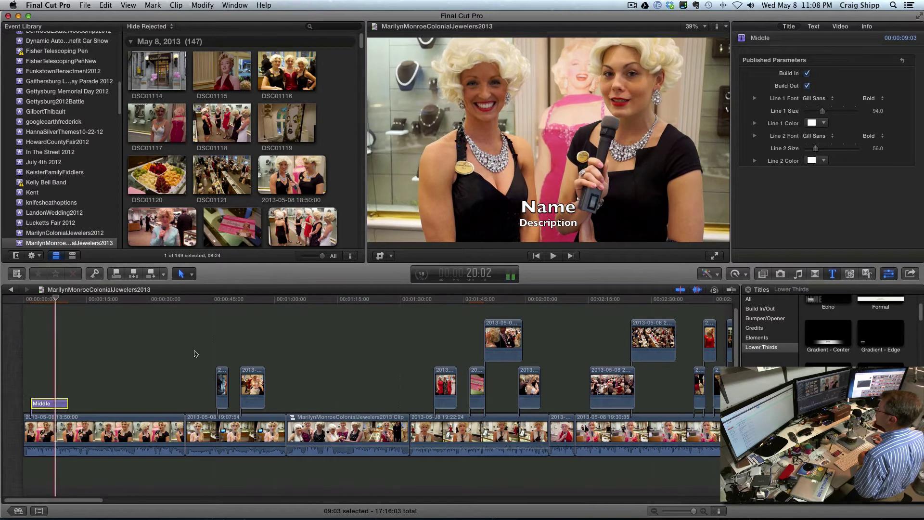
pyautogui.doubleClick(526, 207)
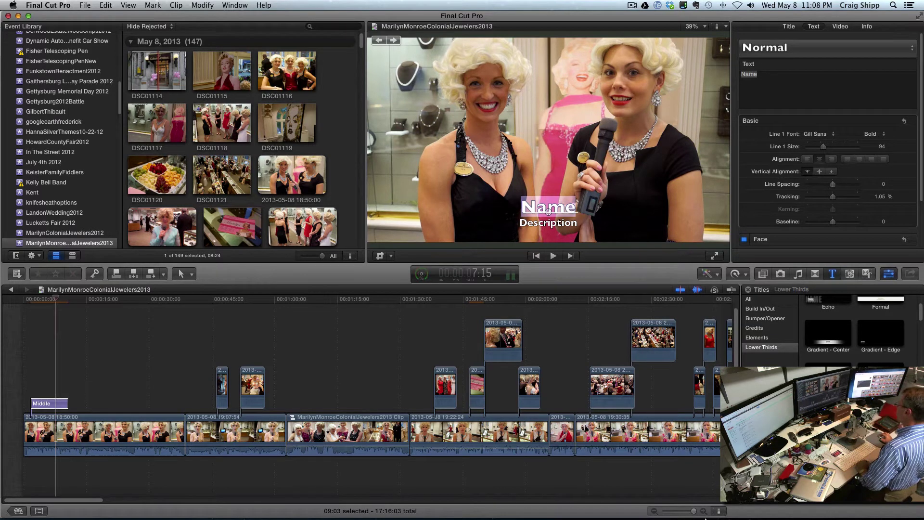
# - Move the Final Cut Pro window down and back up on the desktop, and switch to Chrome
pyautogui.moveTo(705, 518)
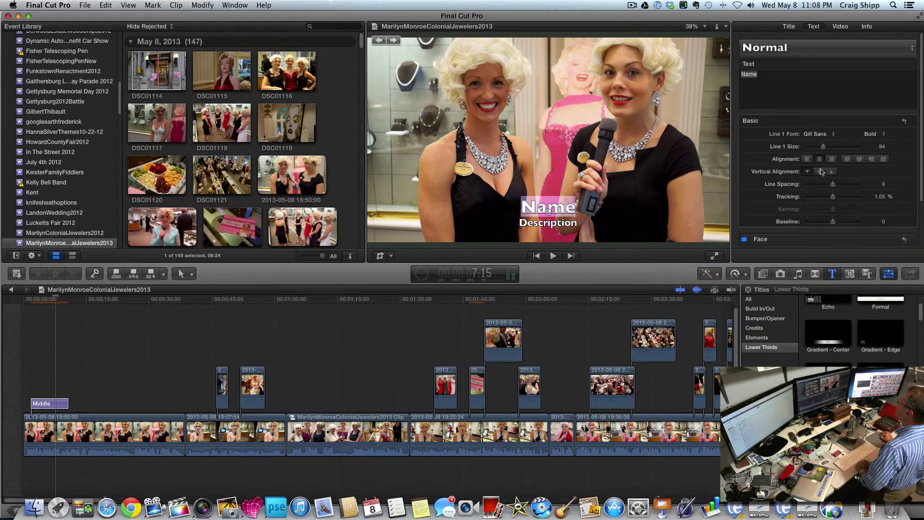
pyautogui.moveTo(803, 10); pyautogui.dragTo(800, 18)
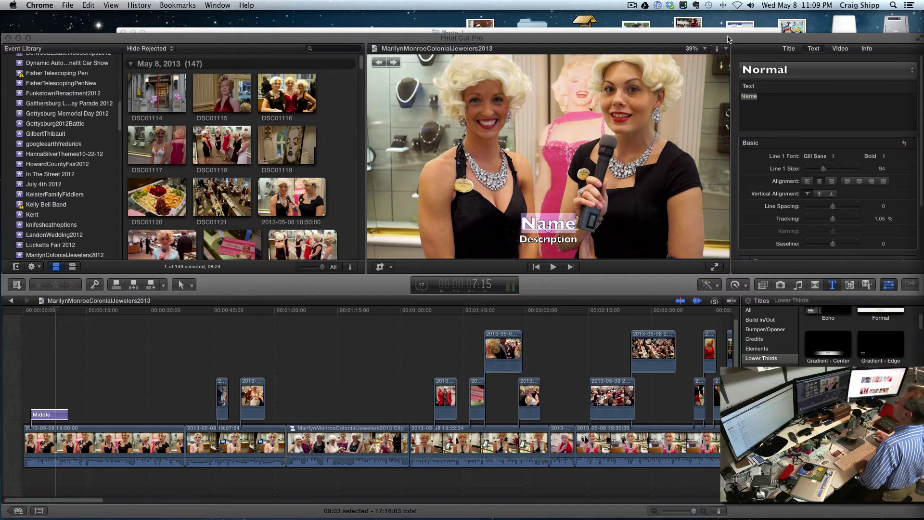
pyautogui.moveTo(727, 39); pyautogui.dragTo(726, 10)
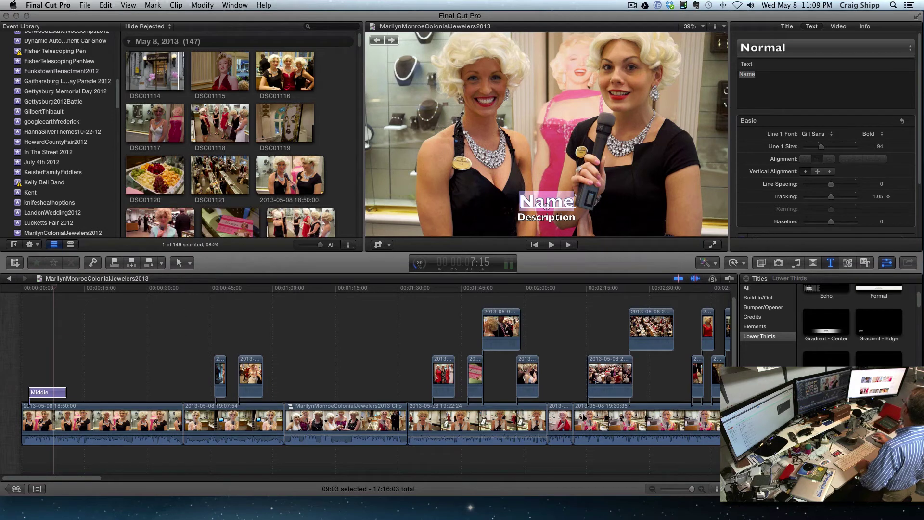
pyautogui.press('super+Tab')
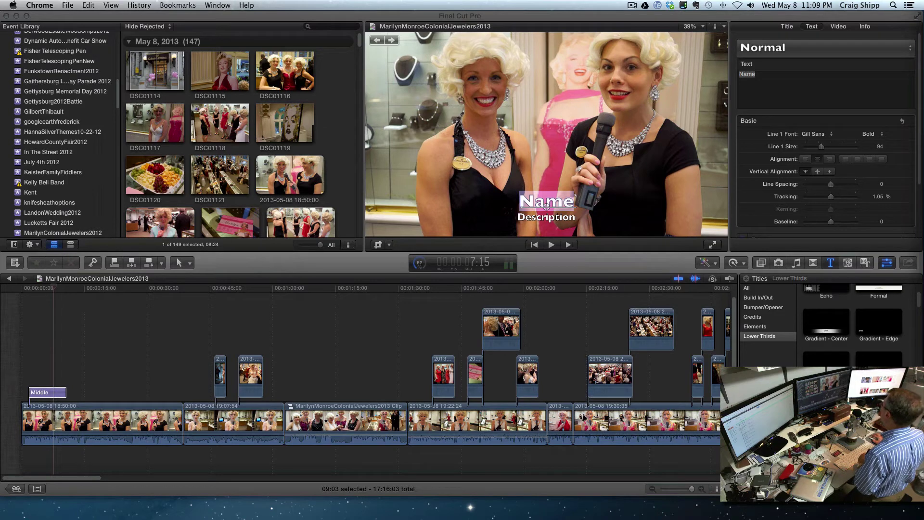
# - Return to Final Cut Pro and replace the opening Middle title's Name line with "Marilyn Monroe Colonial Jewelers"
pyautogui.click(523, 199)
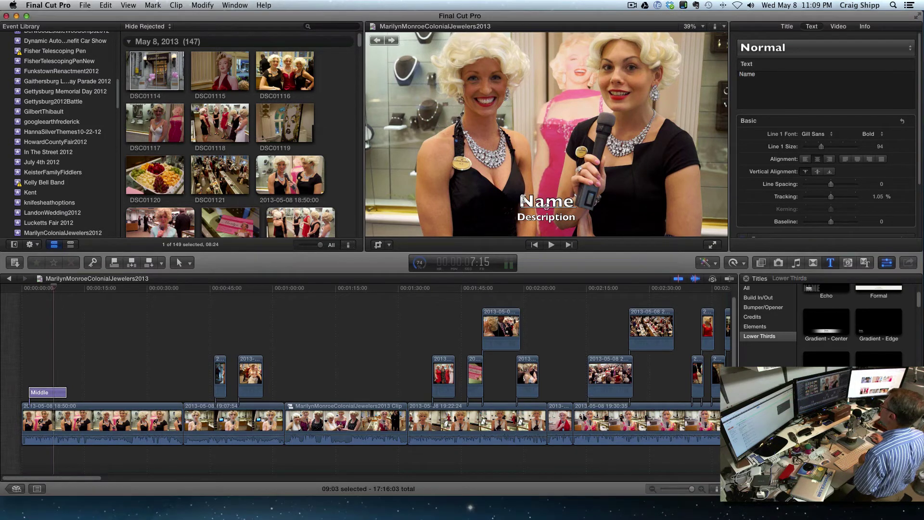
pyautogui.moveTo(523, 198); pyautogui.dragTo(595, 204)
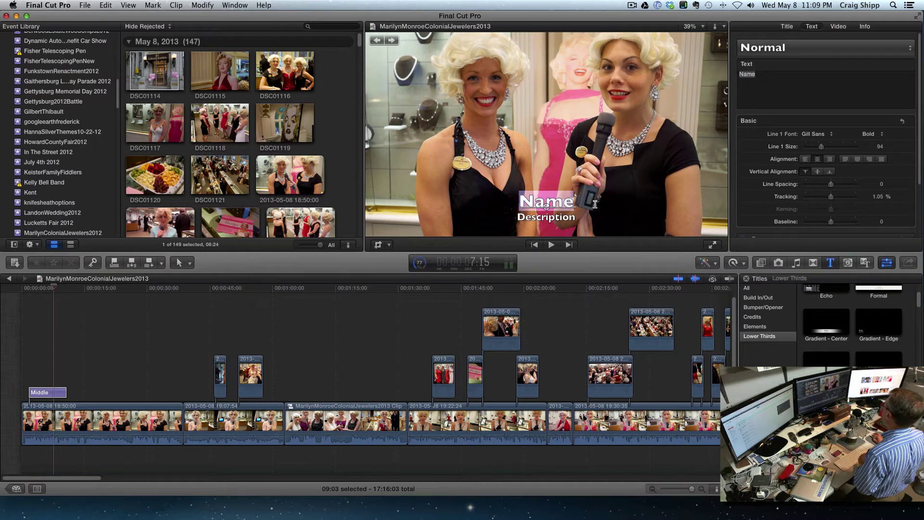
pyautogui.write('Mar')
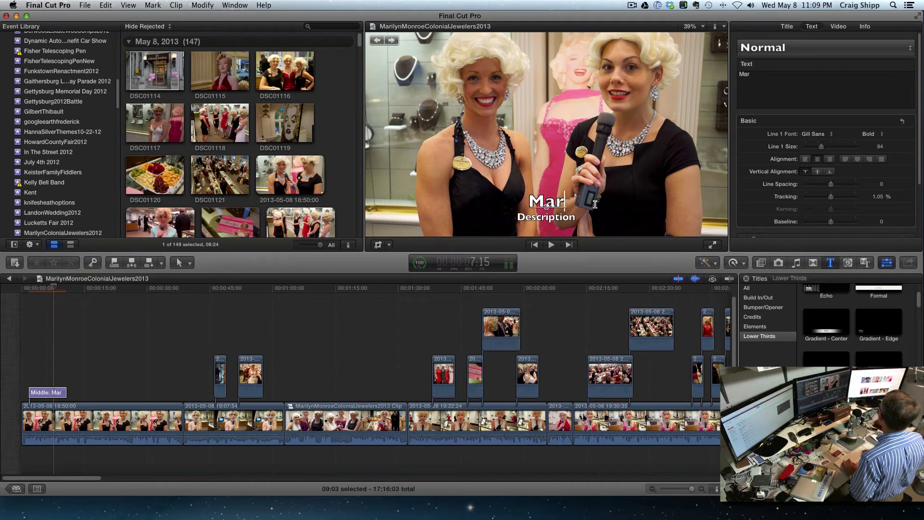
pyautogui.write('ilyn')
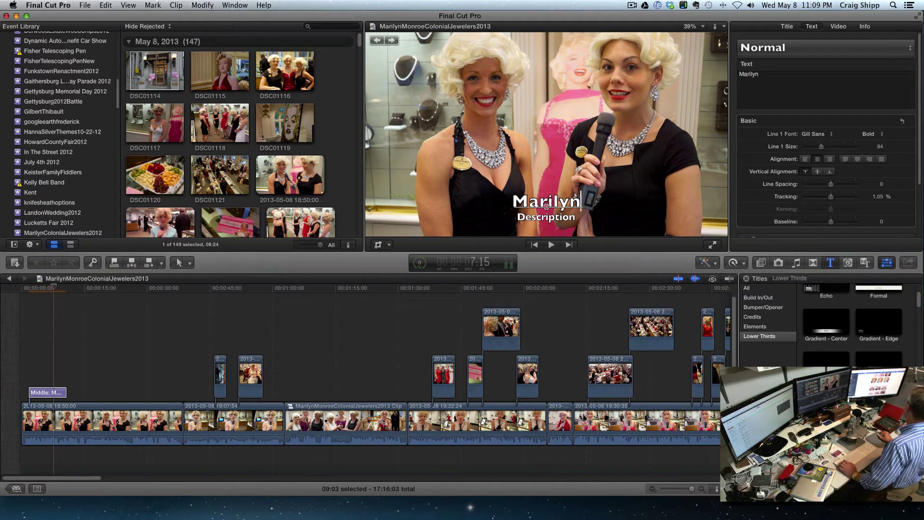
pyautogui.press('super+Tab')
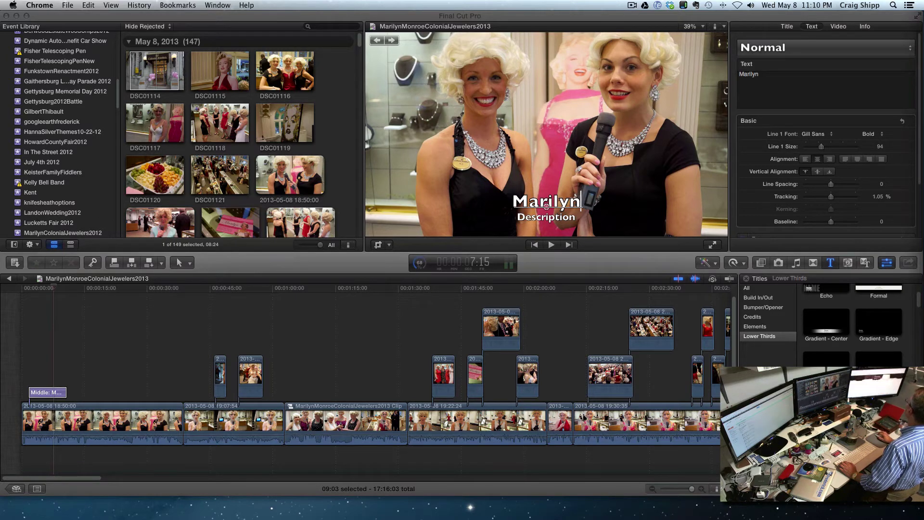
pyautogui.click(581, 205)
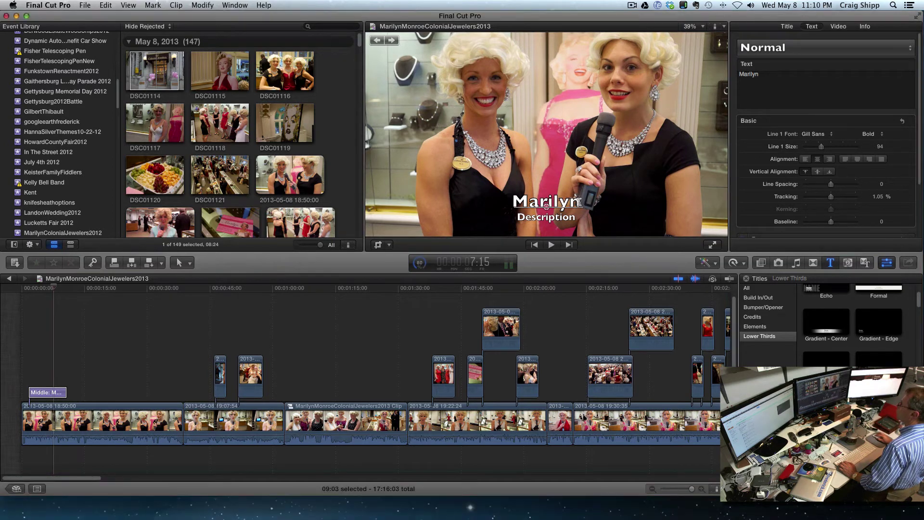
pyautogui.doubleClick(581, 202)
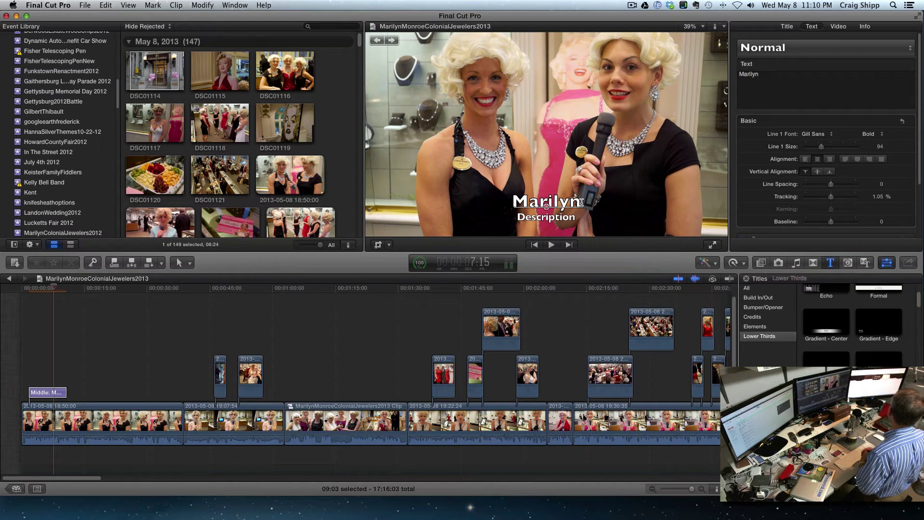
pyautogui.write('M')
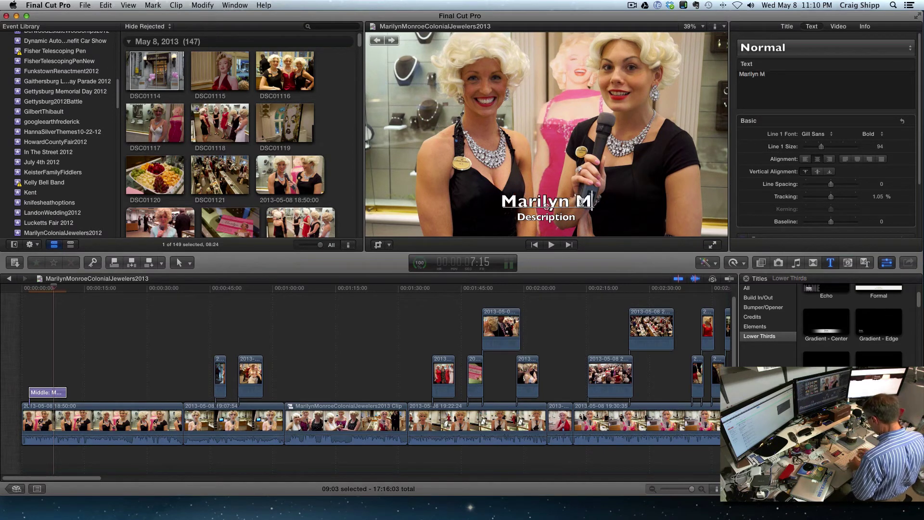
pyautogui.write('onroe')
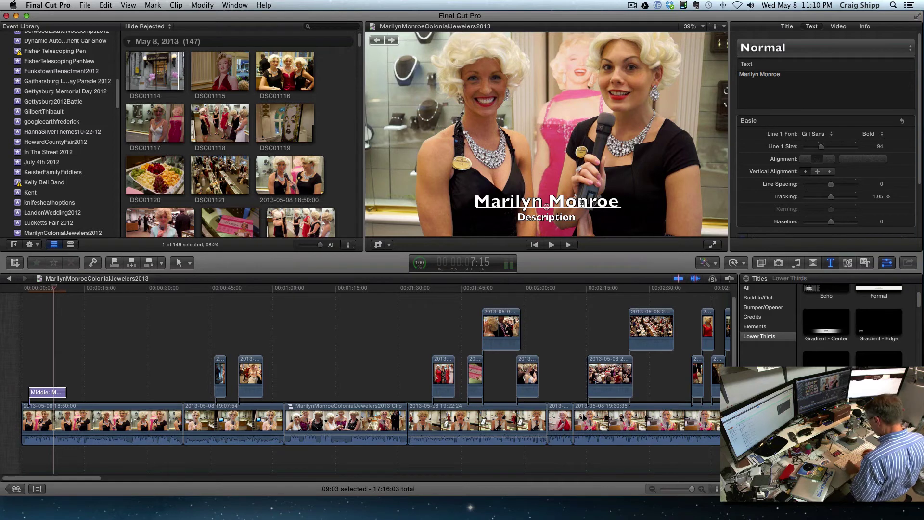
pyautogui.write(' Coloni')
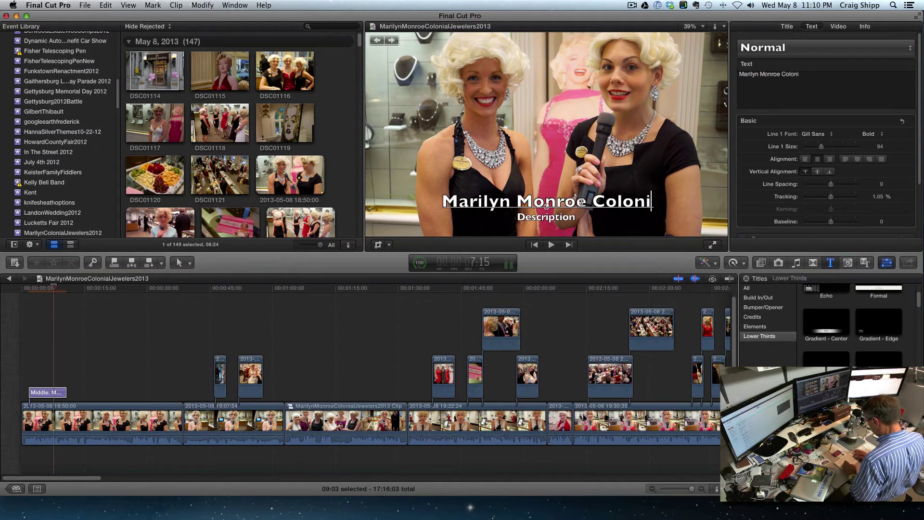
pyautogui.write('al Je')
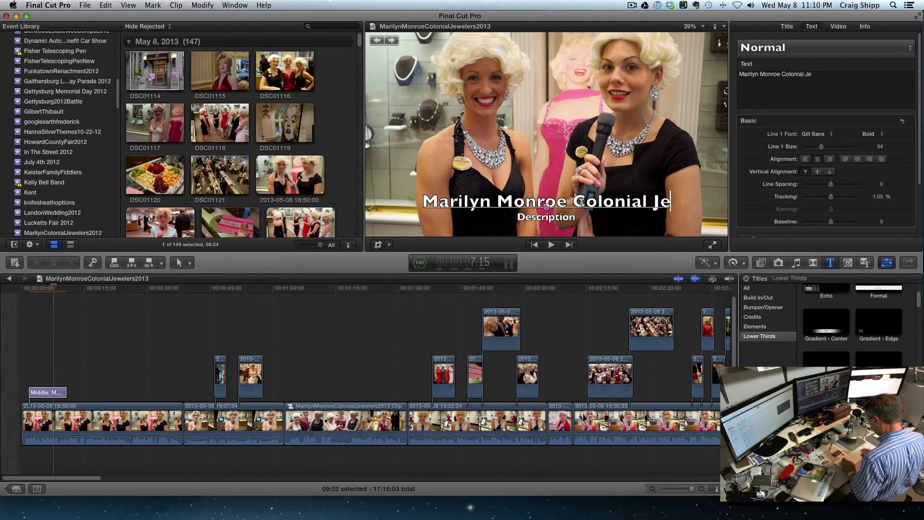
pyautogui.write('welers')
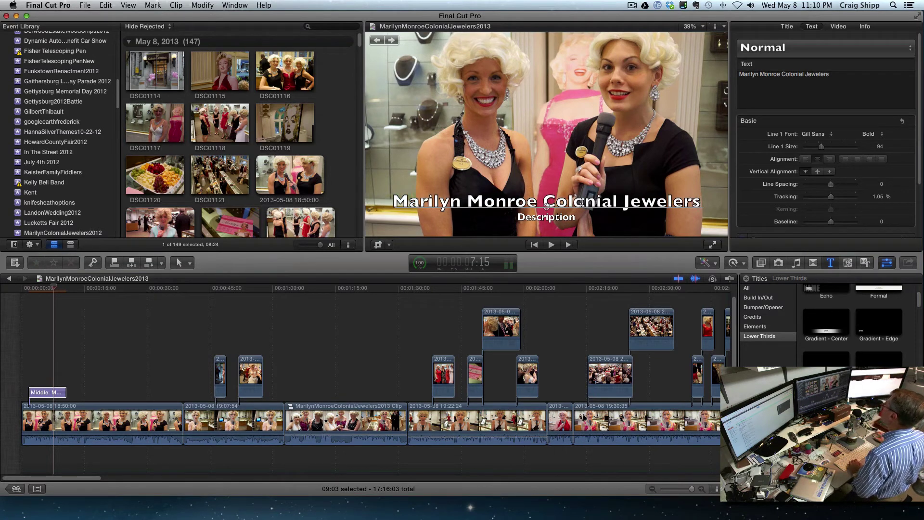
# - Replace the opening title's Description line with "video by Frederick.com and FrederickWEEK.com"
pyautogui.click(519, 217)
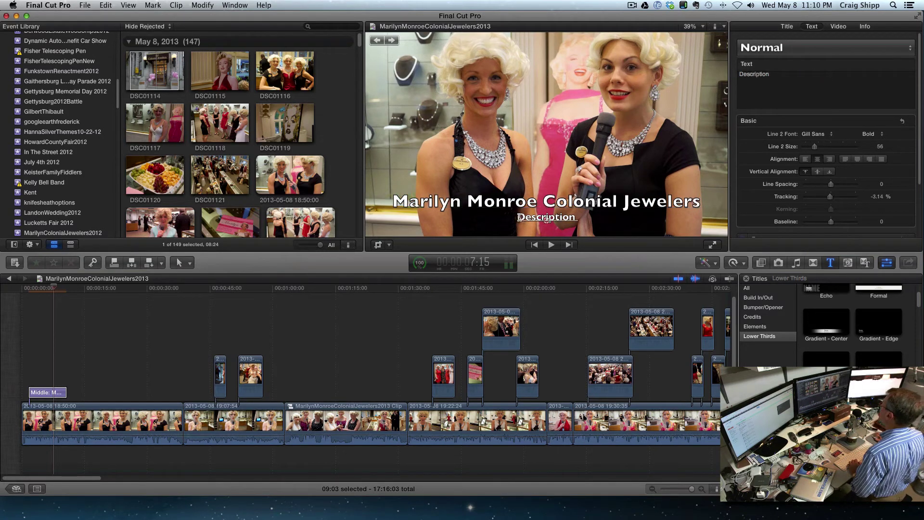
pyautogui.moveTo(517, 217); pyautogui.dragTo(585, 222)
pyautogui.write('vide')
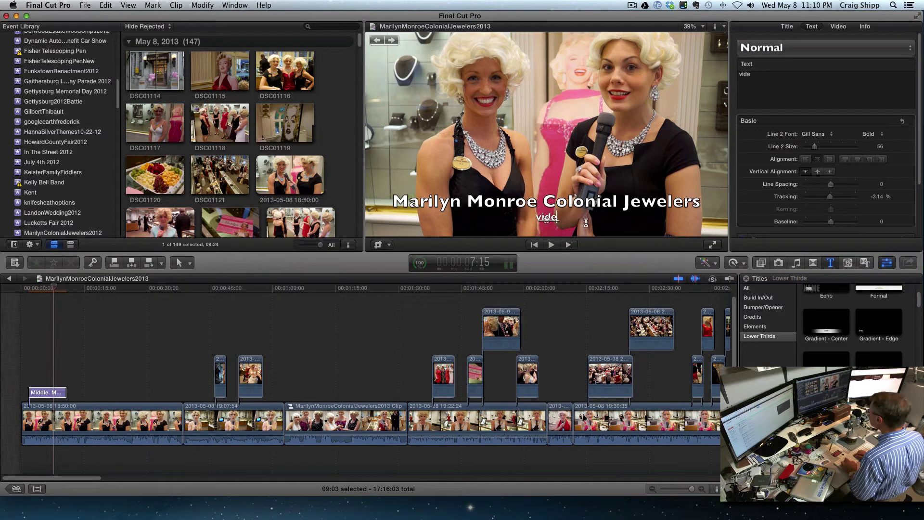
pyautogui.write('o by ')
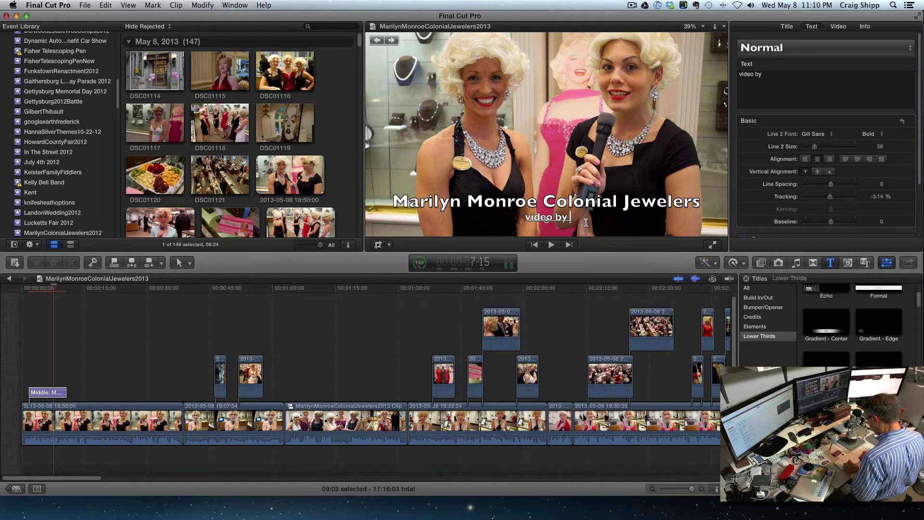
pyautogui.write('Frederic')
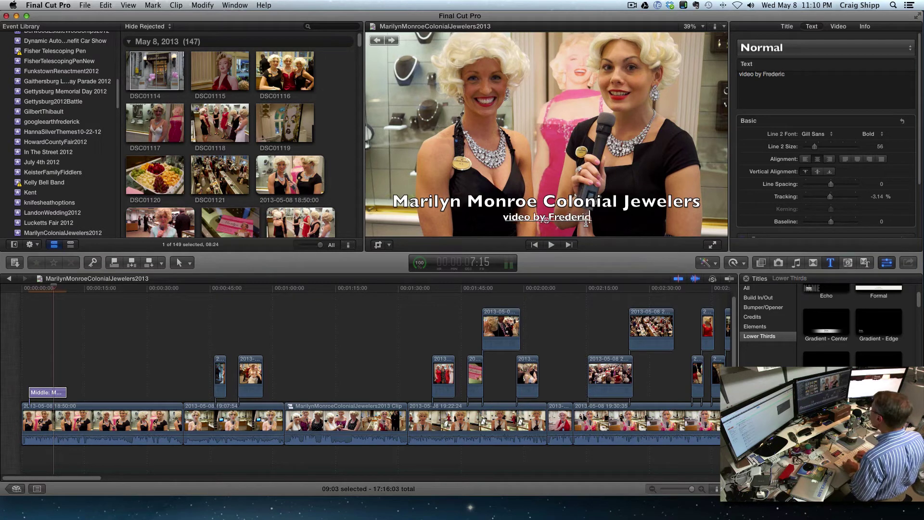
pyautogui.write('k.com')
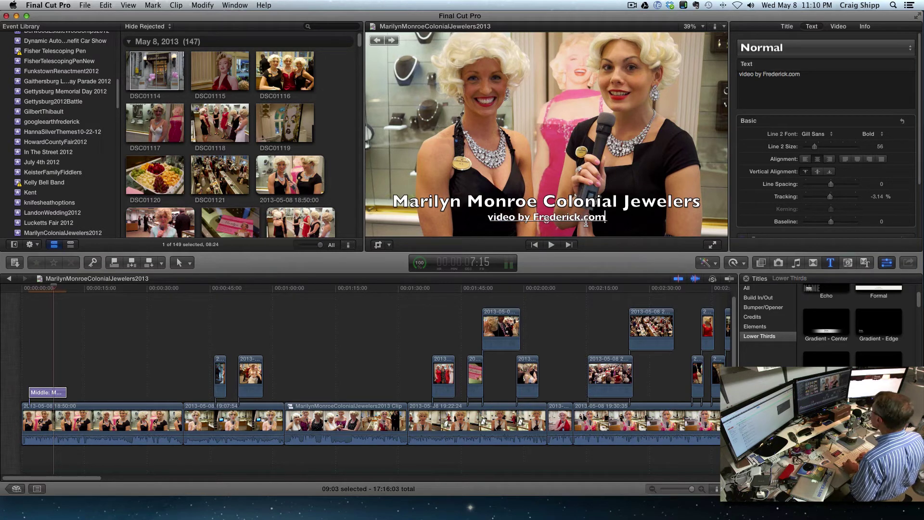
pyautogui.write(' an')
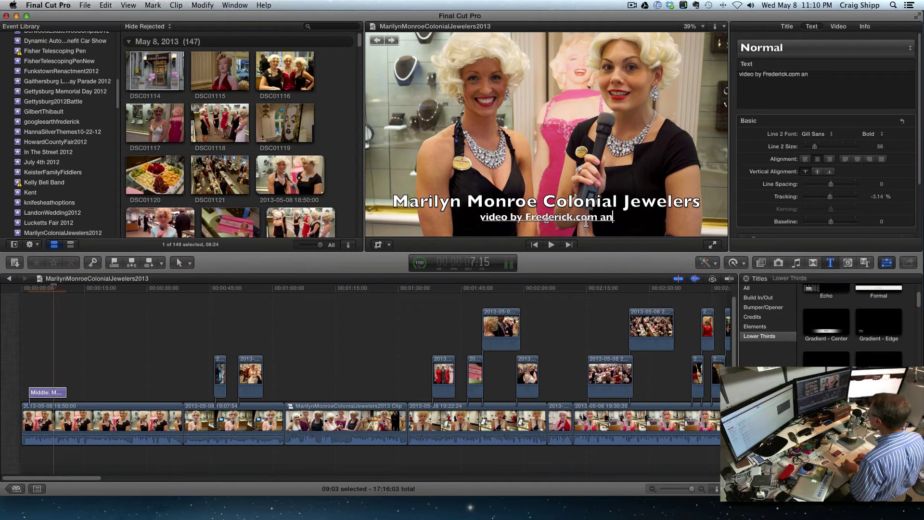
pyautogui.write('d h')
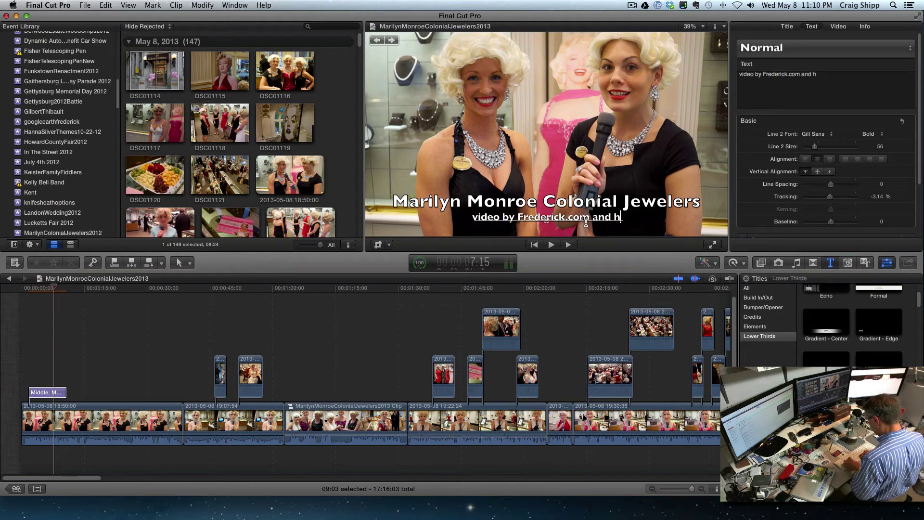
pyautogui.press('BackSpace')
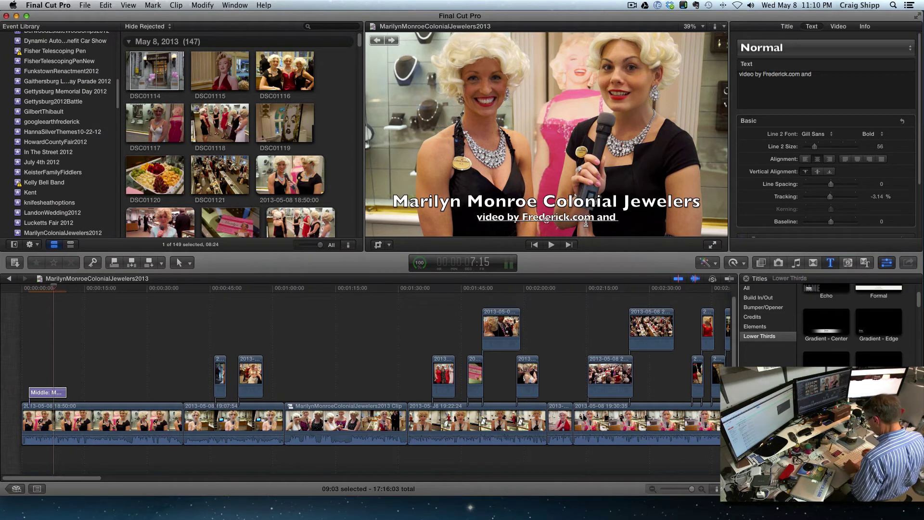
pyautogui.write('Frederick')
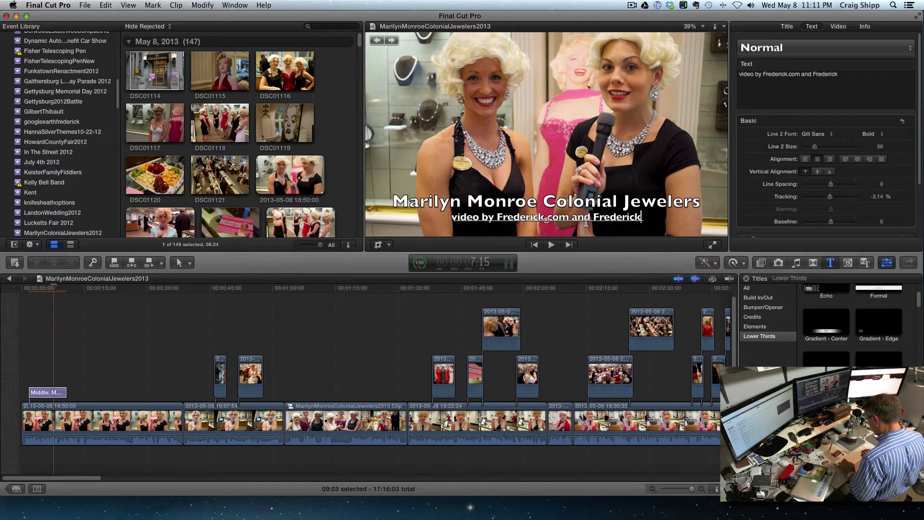
pyautogui.write('WEEK.com')
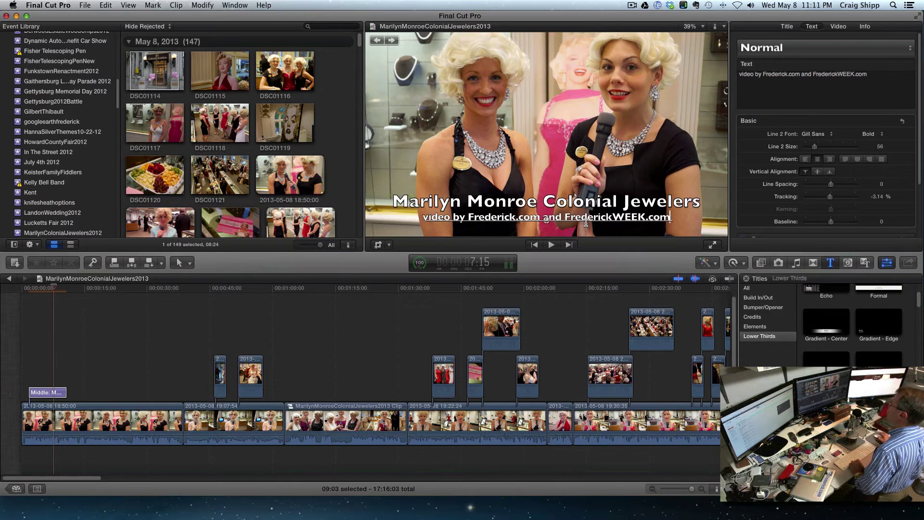
# - Play the timeline from near its start past the opening title to review how the title appears
pyautogui.click(26, 359)
pyautogui.press('space')
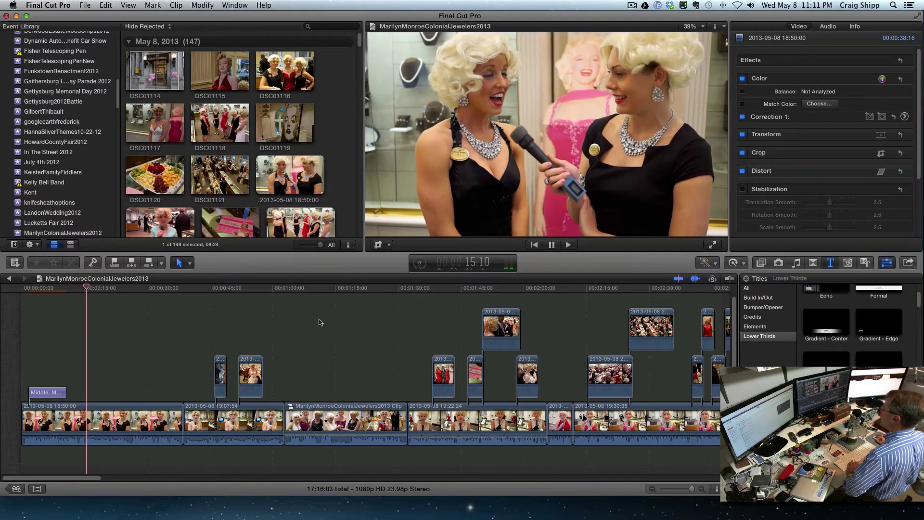
pyautogui.press('space')
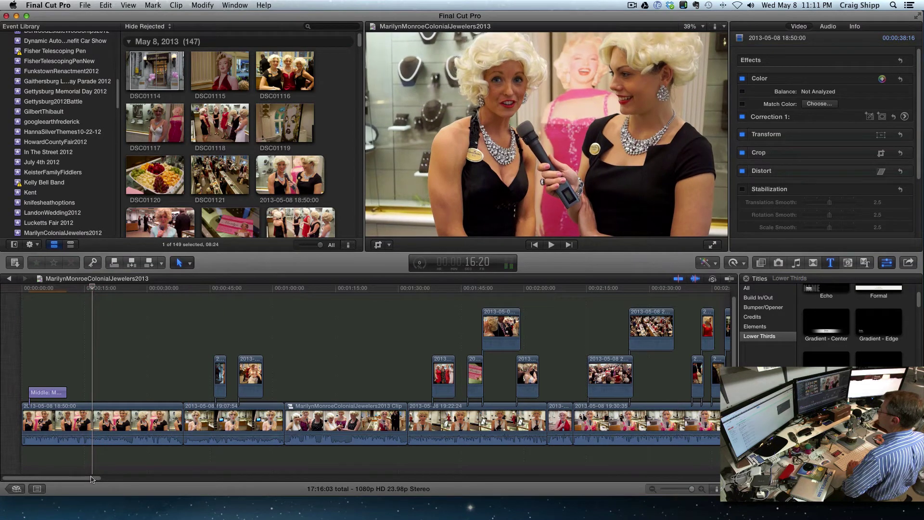
# - Add a Middle lower-third title above the closing clips DSC01142 and DSC01114, and trim its start for a length of 10:05
pyautogui.moveTo(92, 479); pyautogui.dragTo(626, 478)
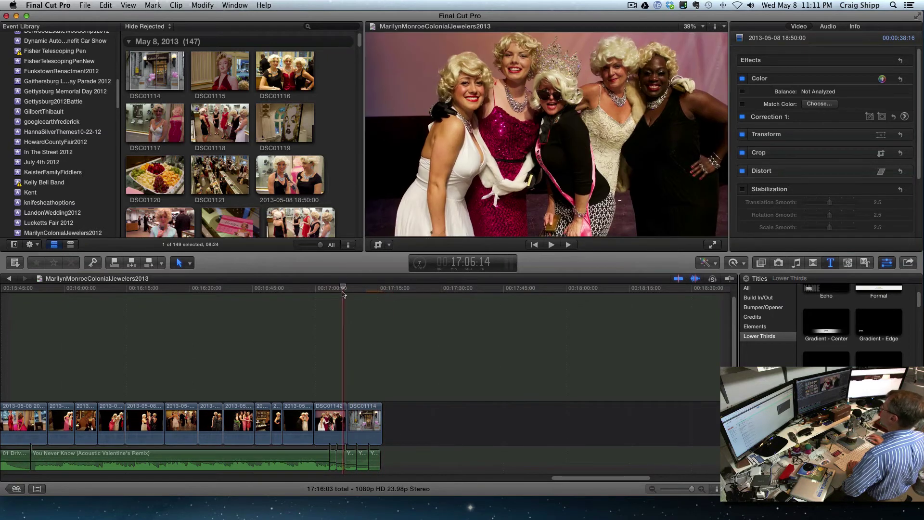
pyautogui.press('c')
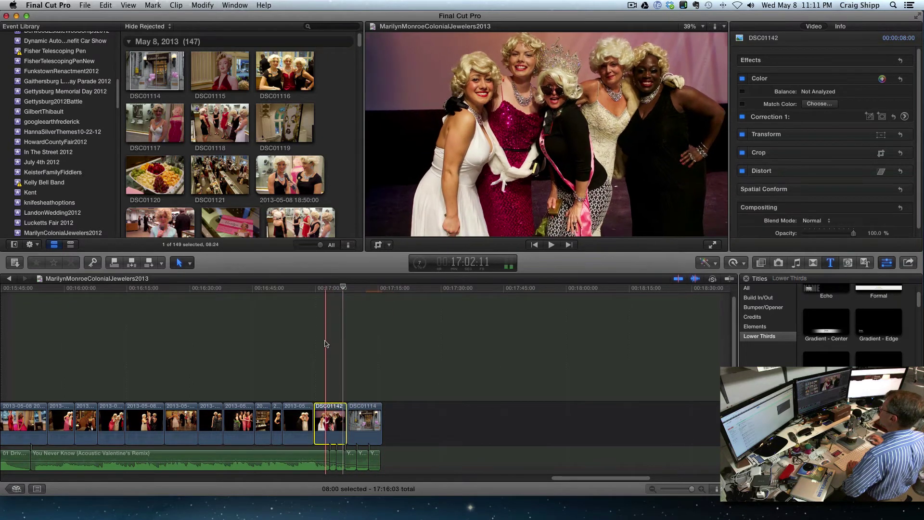
pyautogui.click(329, 295)
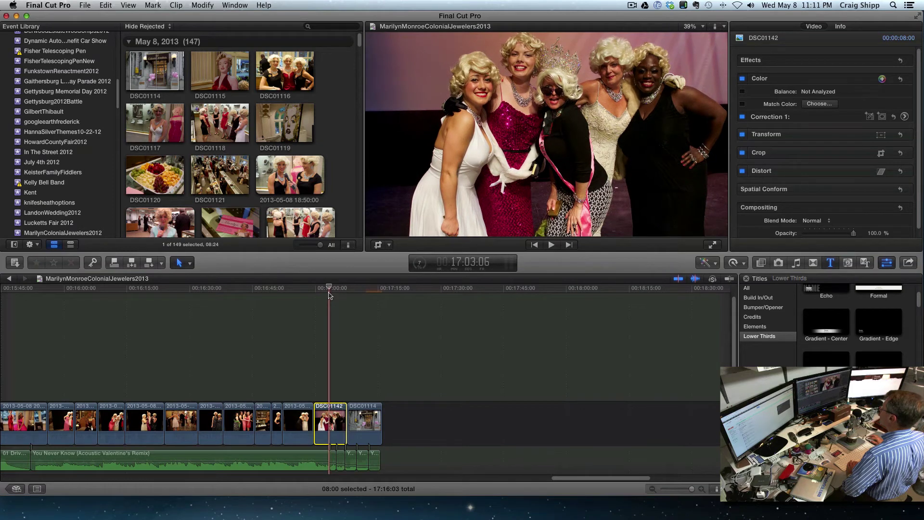
pyautogui.moveTo(826, 378); pyautogui.dragTo(379, 394)
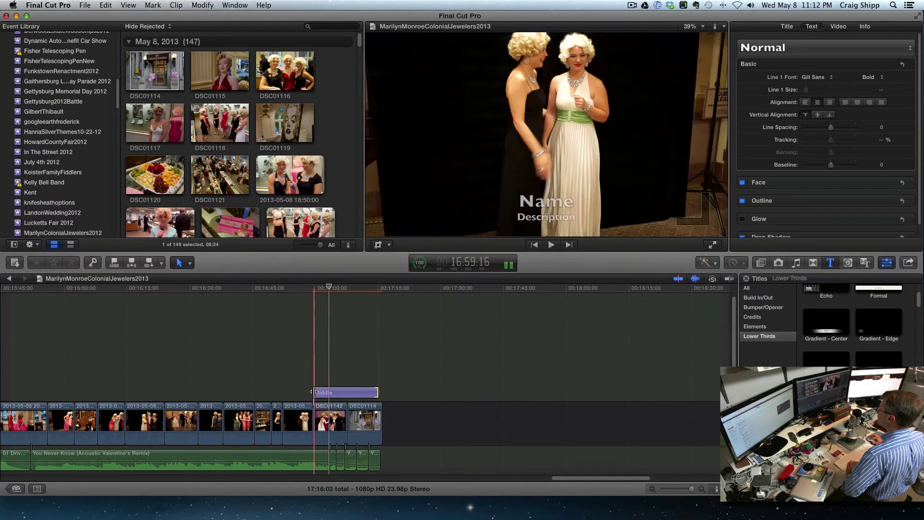
pyautogui.moveTo(314, 391); pyautogui.dragTo(336, 393)
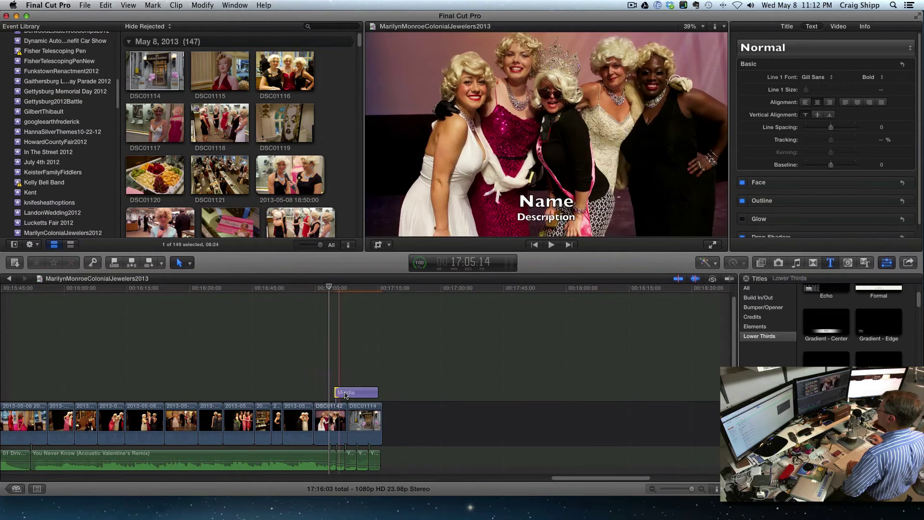
# - Replace the Name line of the closing Middle title above clip DSC01114 with "Frederick.com"
pyautogui.click(360, 293)
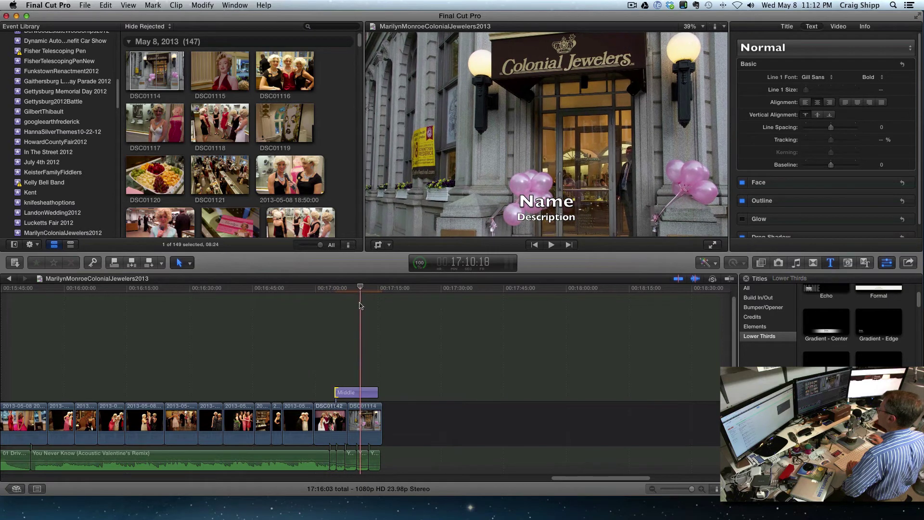
pyautogui.press('c')
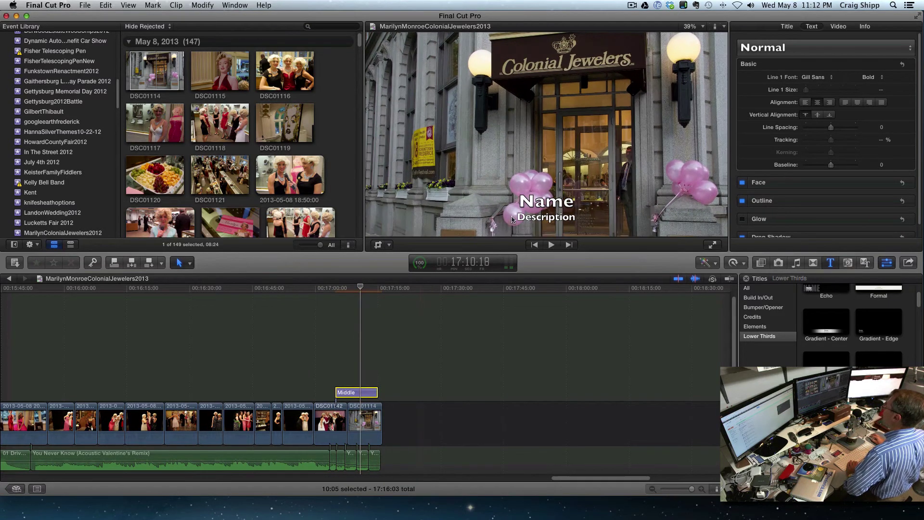
pyautogui.doubleClick(522, 205)
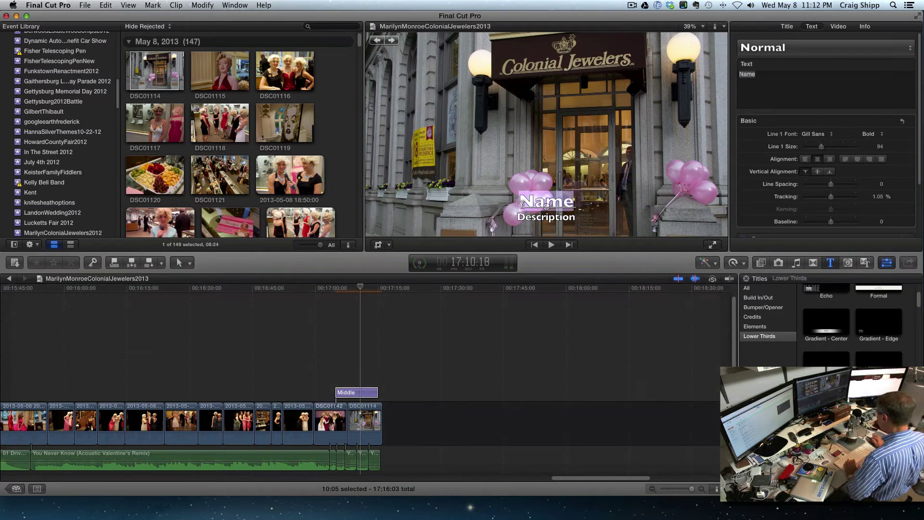
pyautogui.write('Frede')
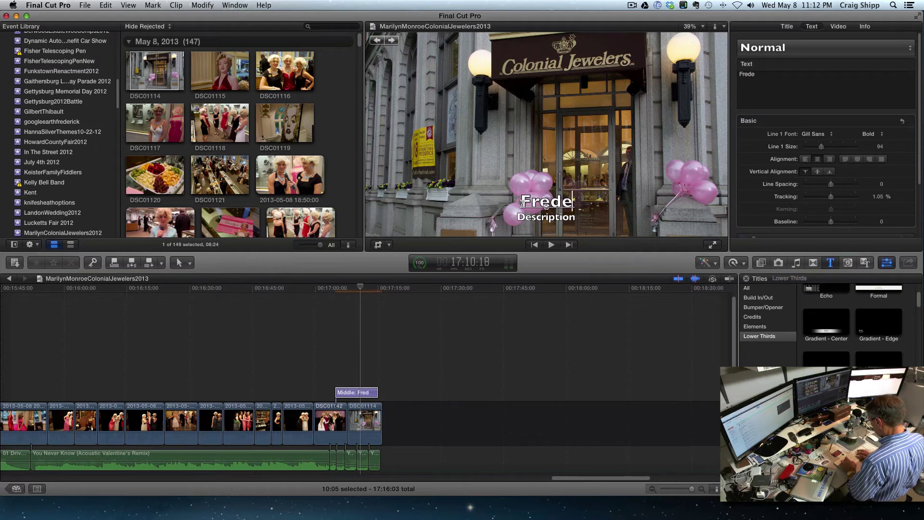
pyautogui.write('r')
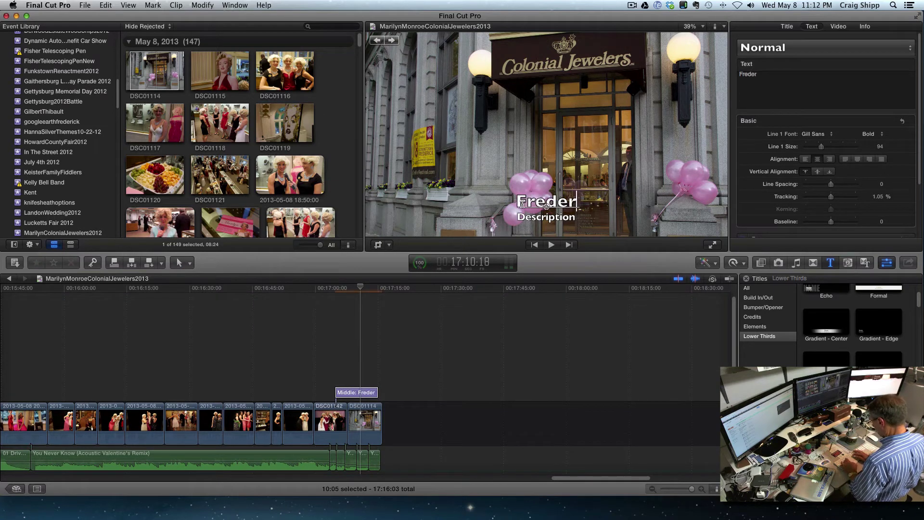
pyautogui.write('ick.com')
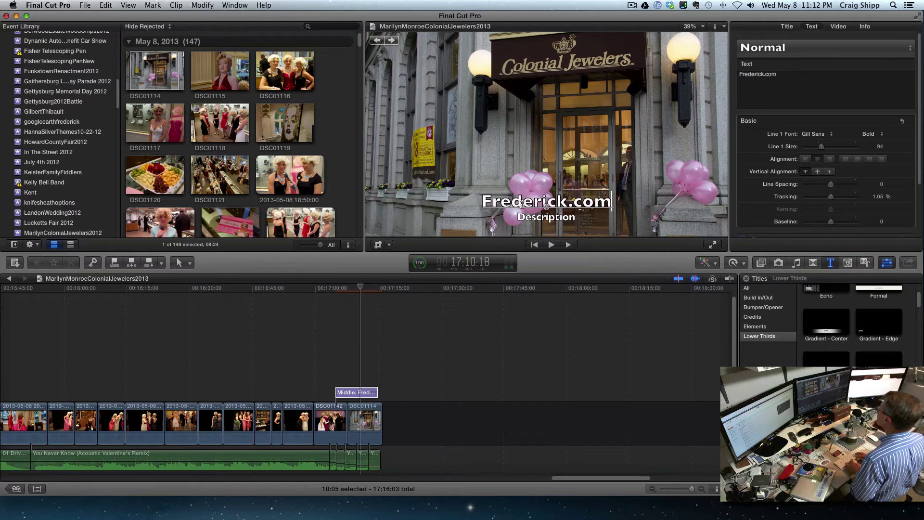
# - Replace the closing title's Description line with 'keyword "Marilyn Monroe" for many photos!' and play the closing section to review it
pyautogui.moveTo(516, 217); pyautogui.dragTo(589, 226)
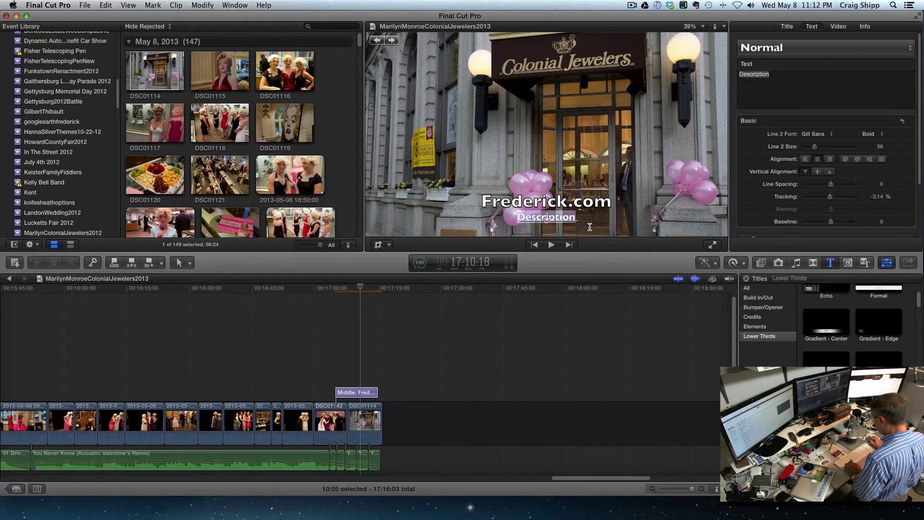
pyautogui.write('keyword')
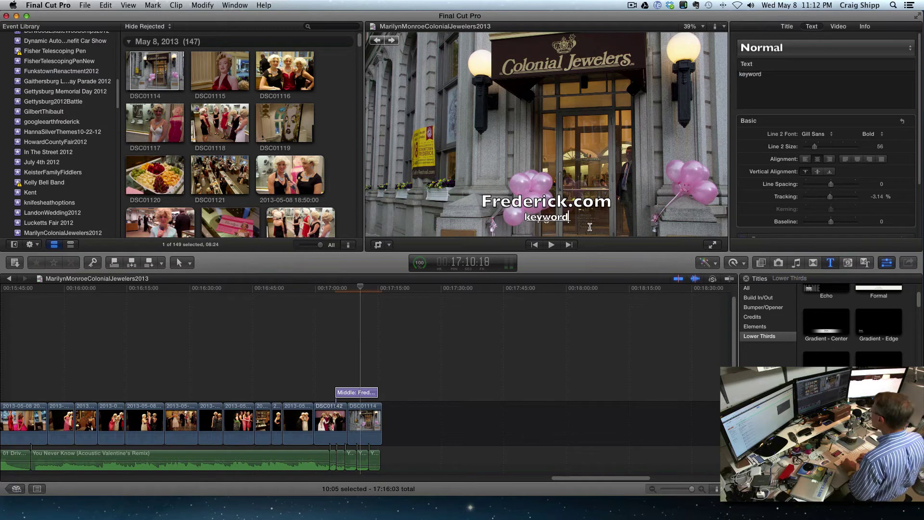
pyautogui.write(' "')
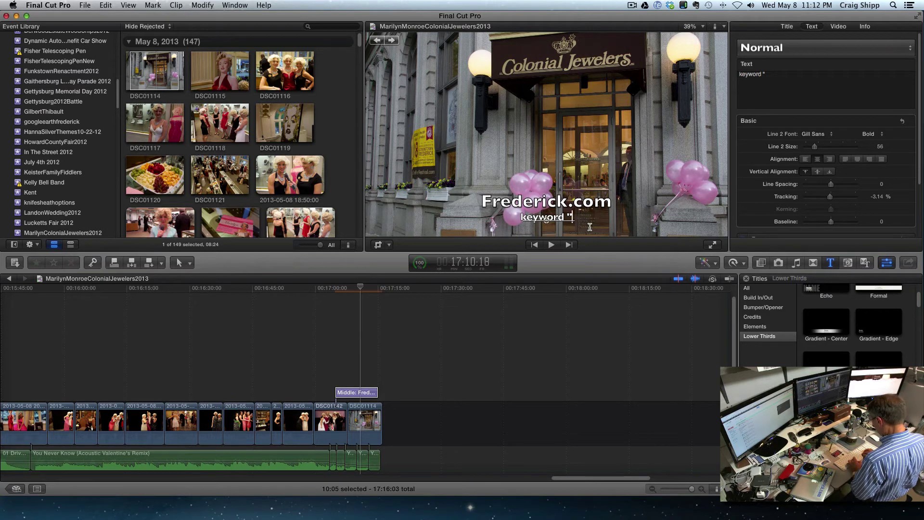
pyautogui.write('Mar')
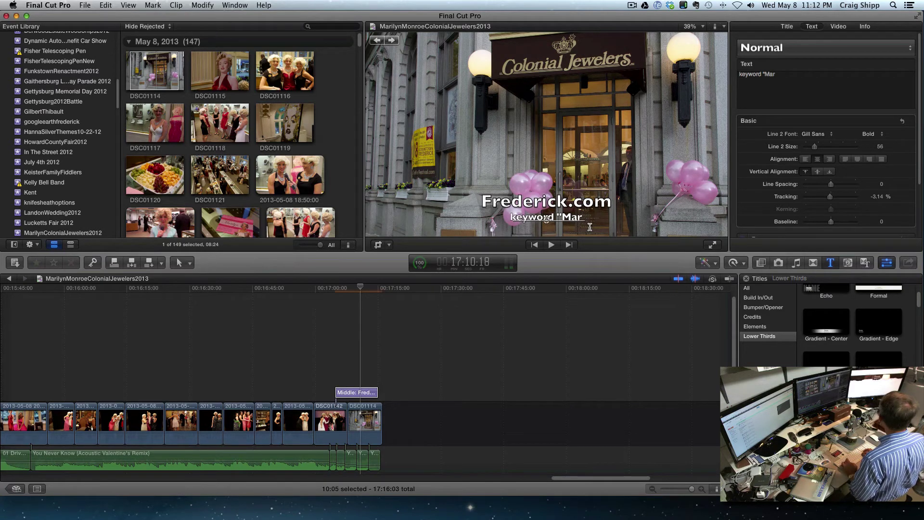
pyautogui.write('ilyn')
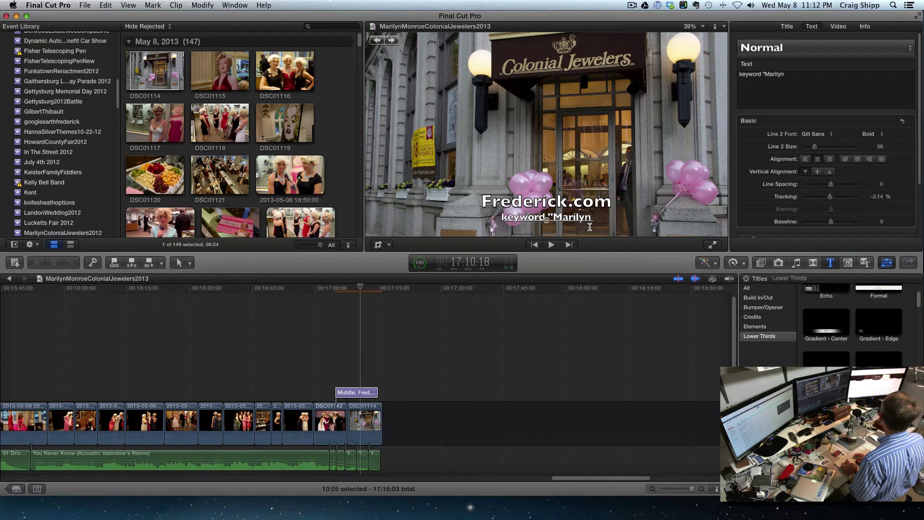
pyautogui.write(' Monroe')
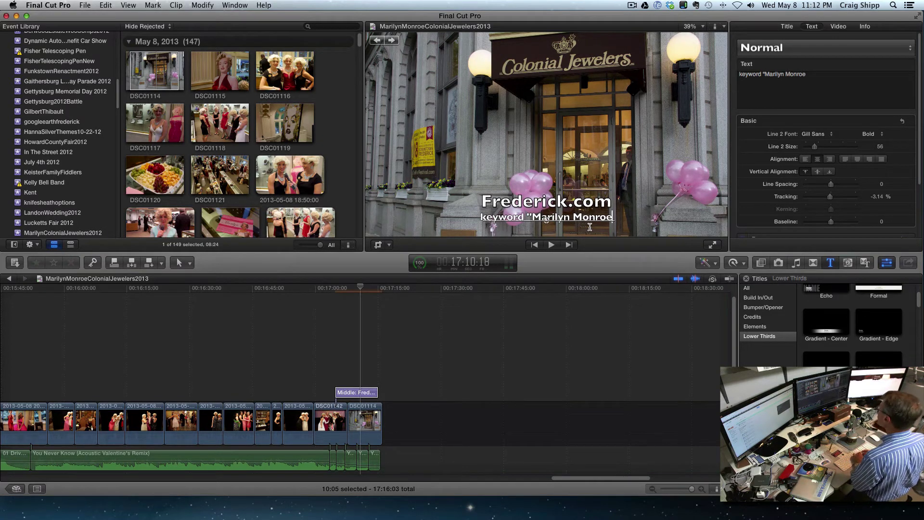
pyautogui.write('"')
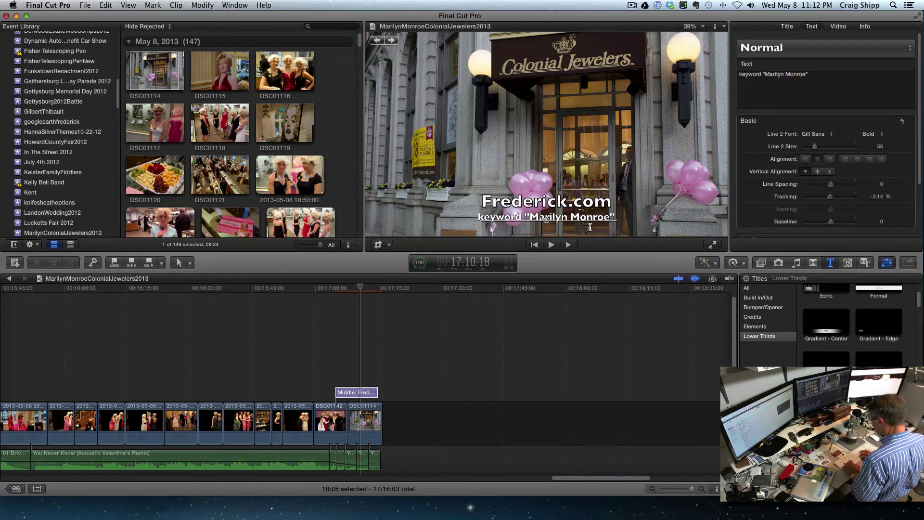
pyautogui.write(' for')
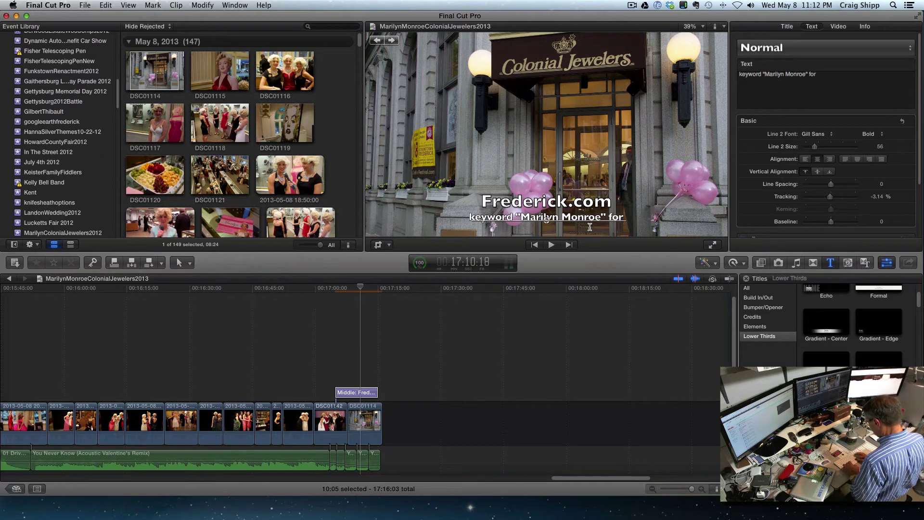
pyautogui.write(' many pho')
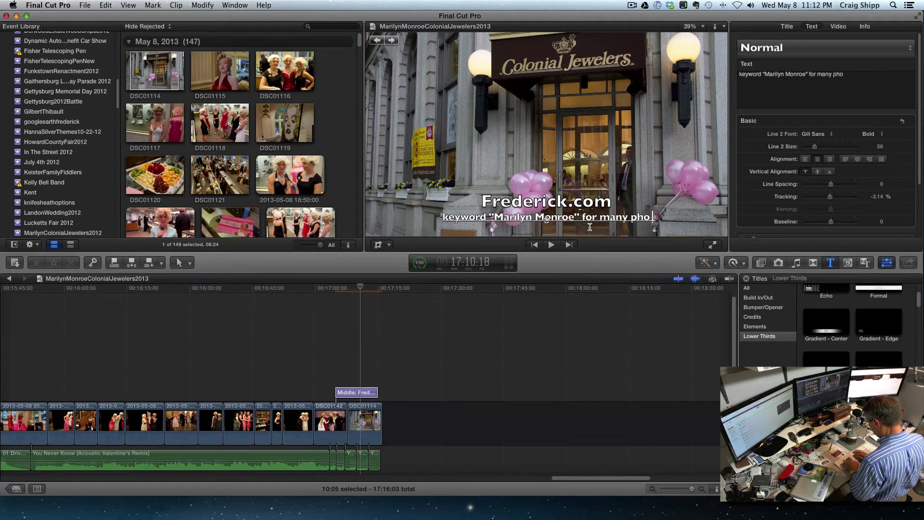
pyautogui.write('tos!')
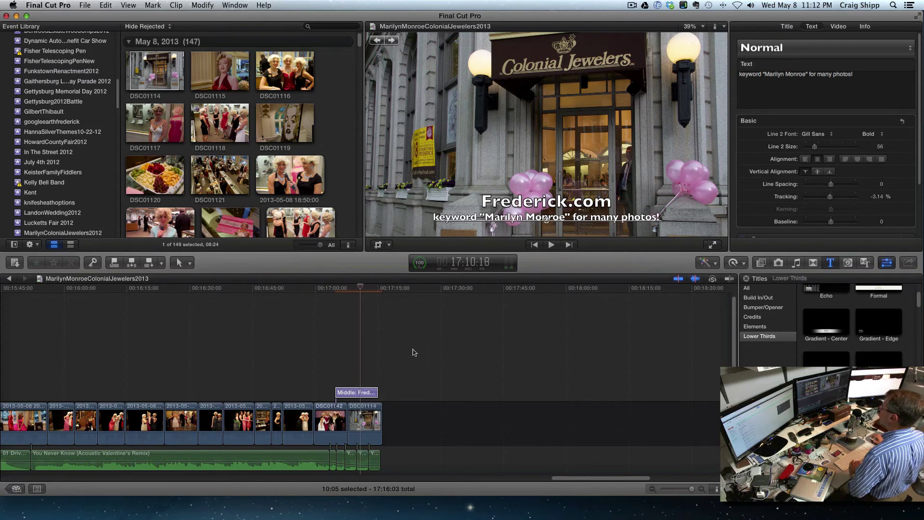
pyautogui.click(326, 365)
pyautogui.press('space')
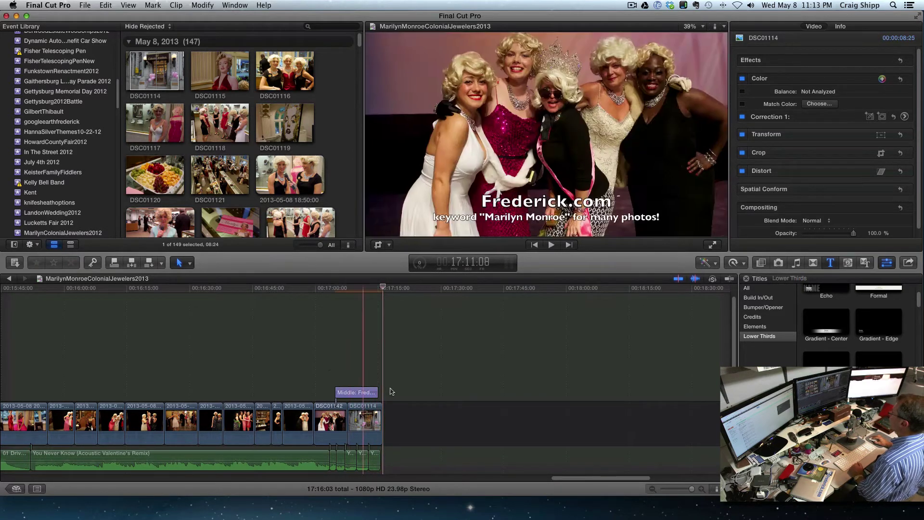
pyautogui.moveTo(597, 482); pyautogui.dragTo(375, 477)
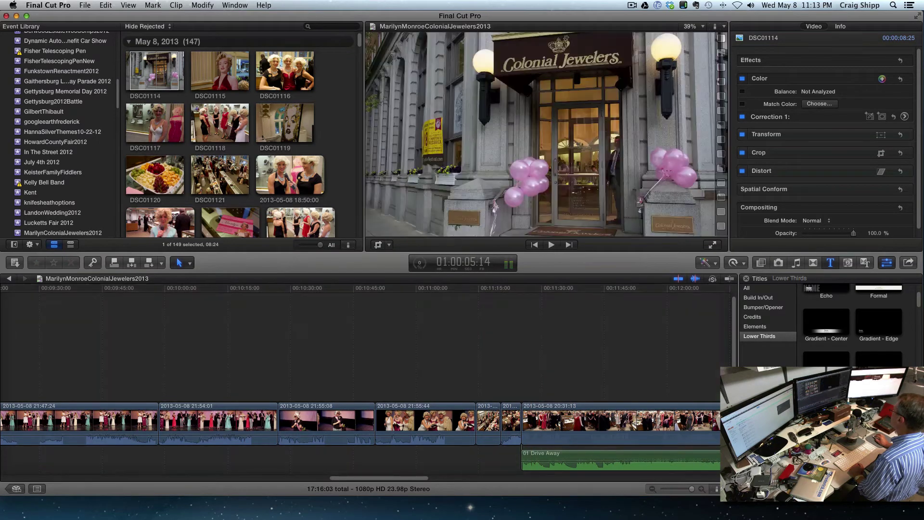
pyautogui.moveTo(826, 321); pyautogui.dragTo(563, 394)
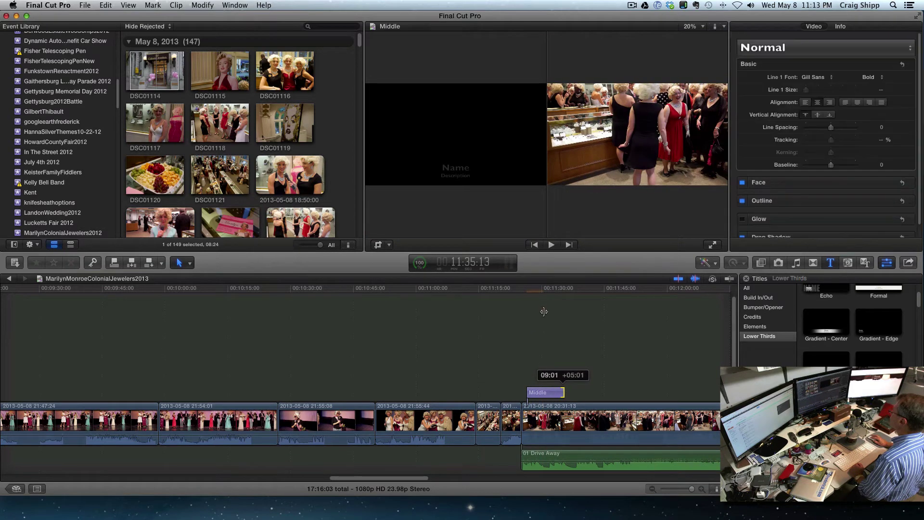
# - Replace the Name line of the new Middle title above the Drive Away music with "bonus footage by FrederickWEEK.com"
pyautogui.click(544, 295)
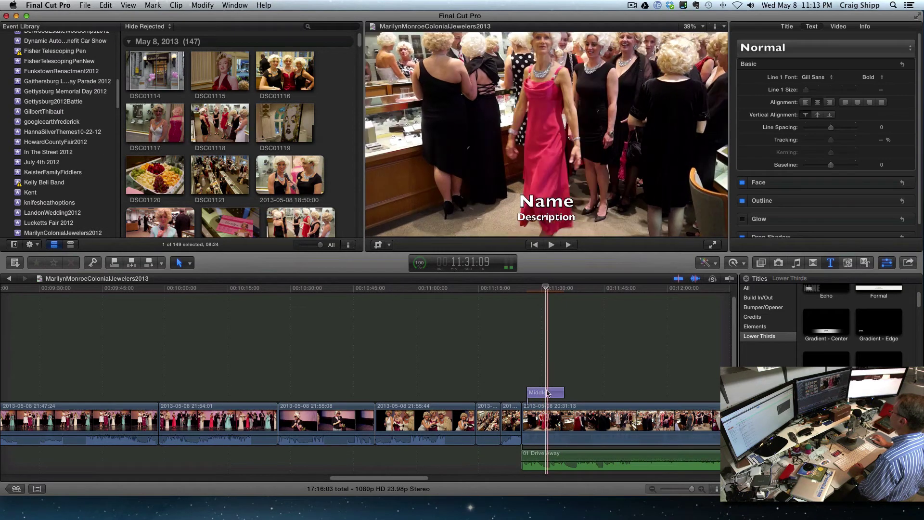
pyautogui.click(548, 392)
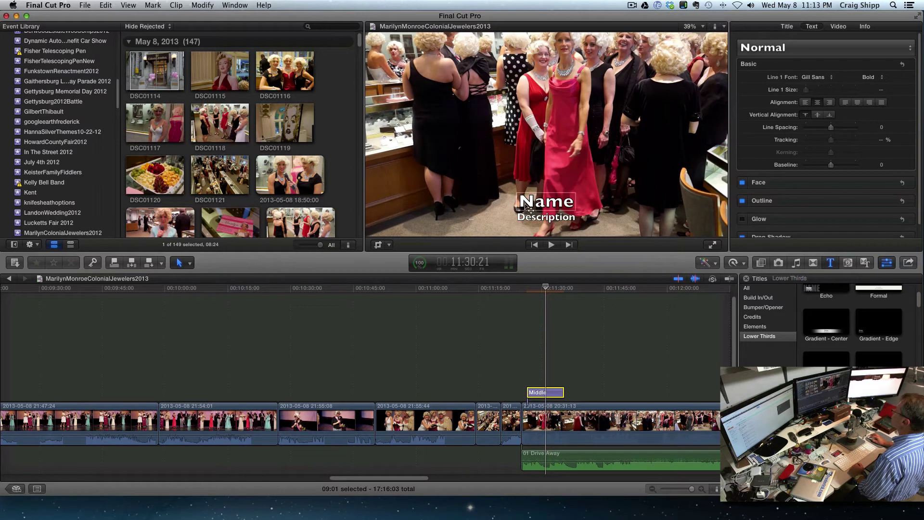
pyautogui.doubleClick(528, 206)
pyautogui.moveTo(520, 203); pyautogui.dragTo(571, 203)
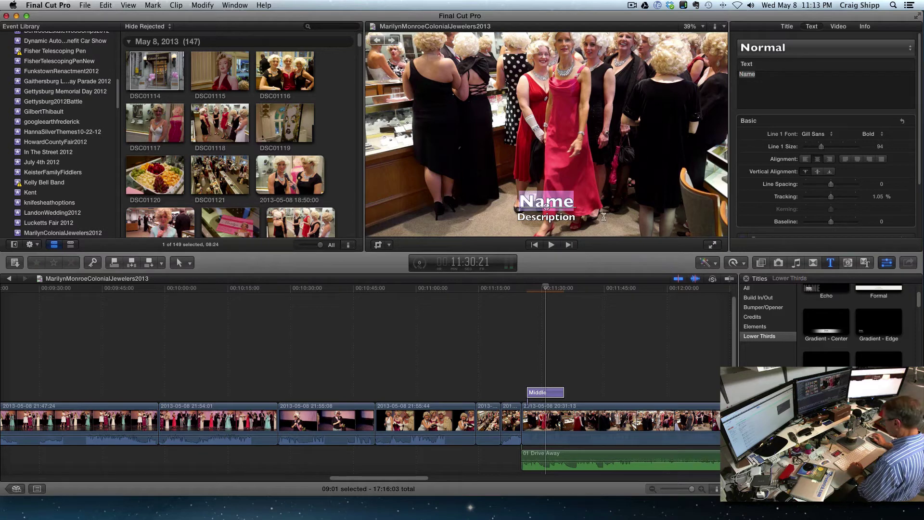
pyautogui.write('bonus')
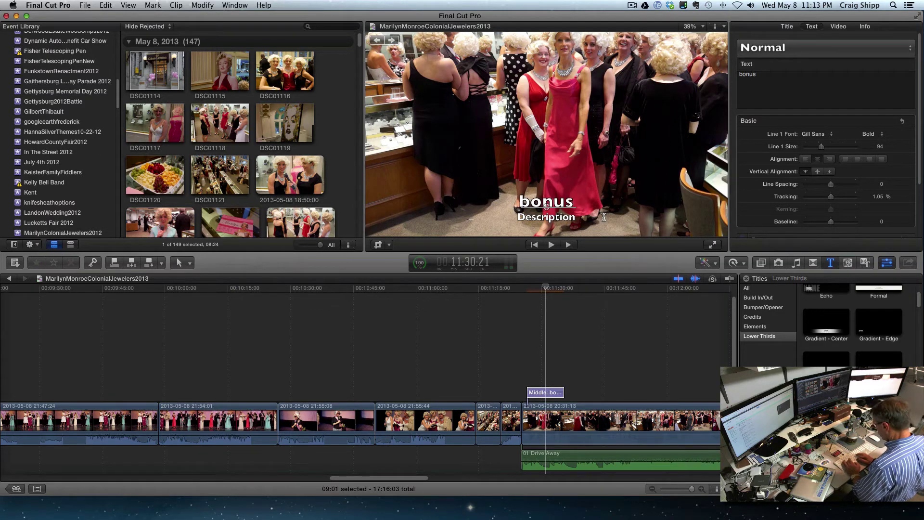
pyautogui.write(' footage')
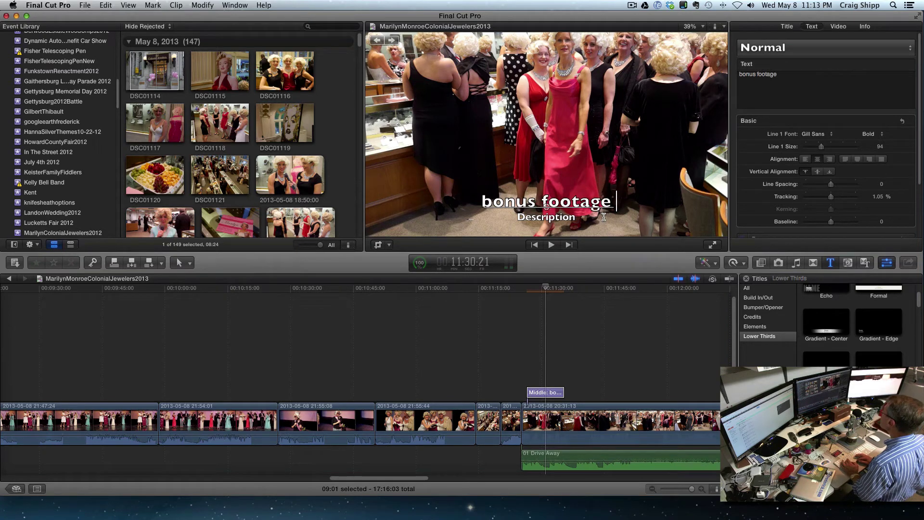
pyautogui.write(' by')
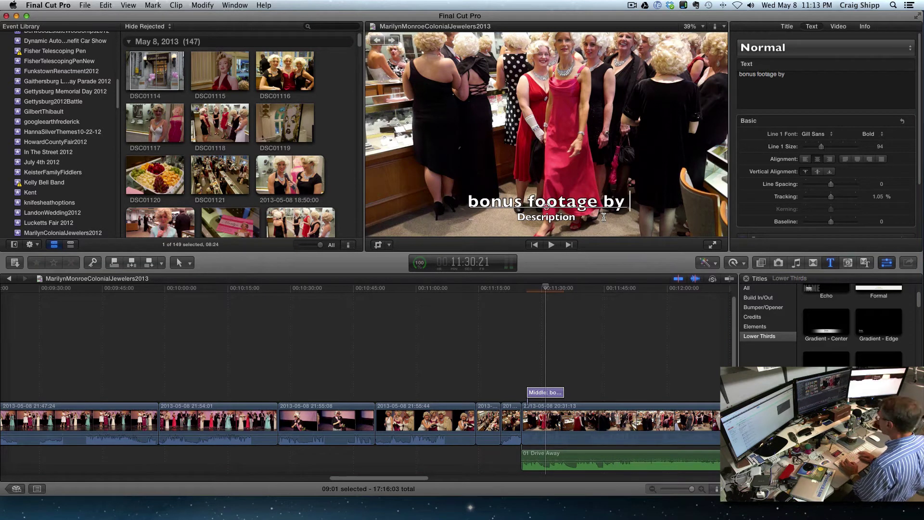
pyautogui.write(' Freder')
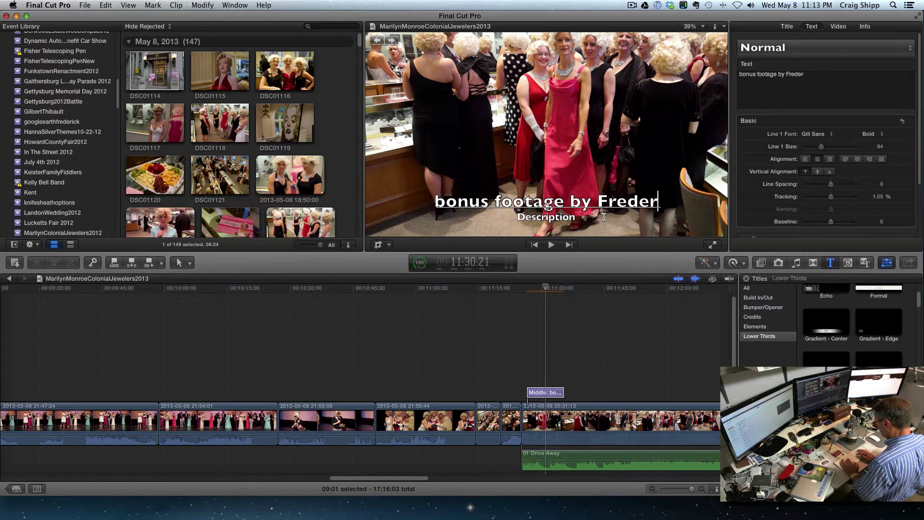
pyautogui.write('ickWEE')
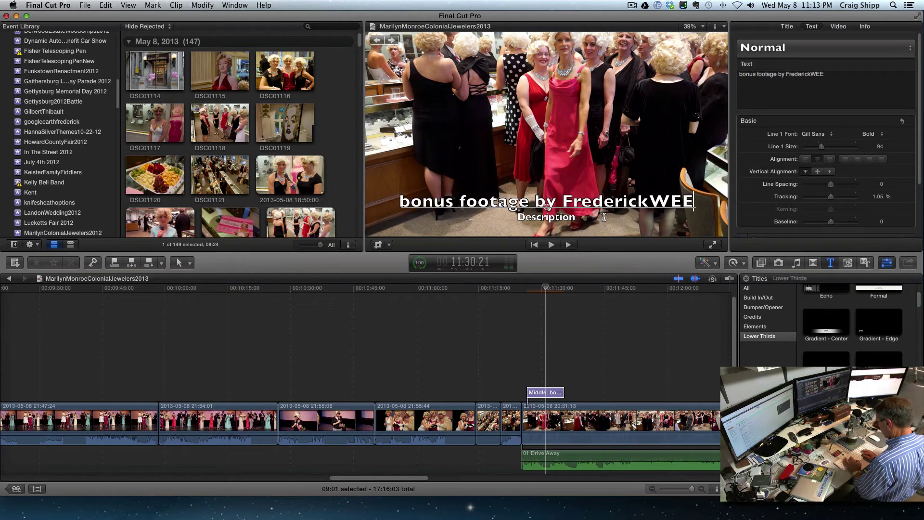
pyautogui.write('K.com')
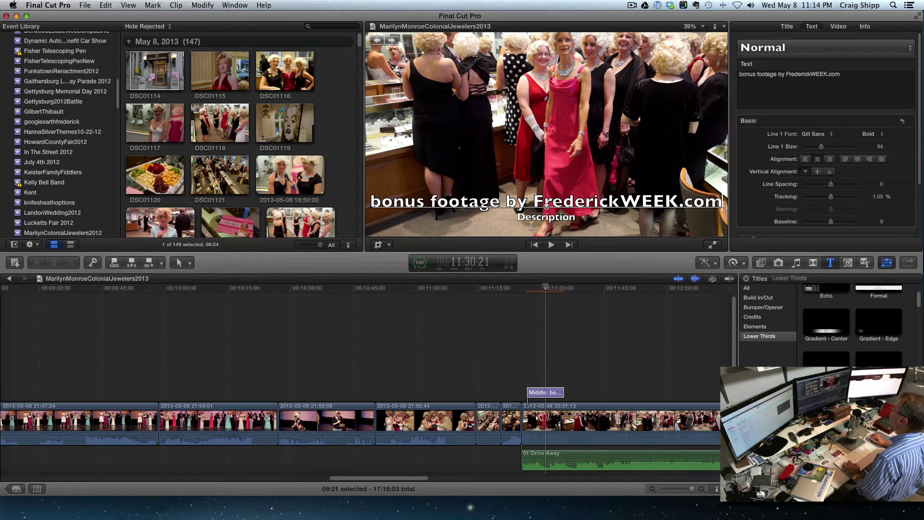
# - Replace the bonus footage title's Description line with "special thanks to" followed by the credited person's website and Twitter address
pyautogui.moveTo(518, 218); pyautogui.dragTo(575, 217)
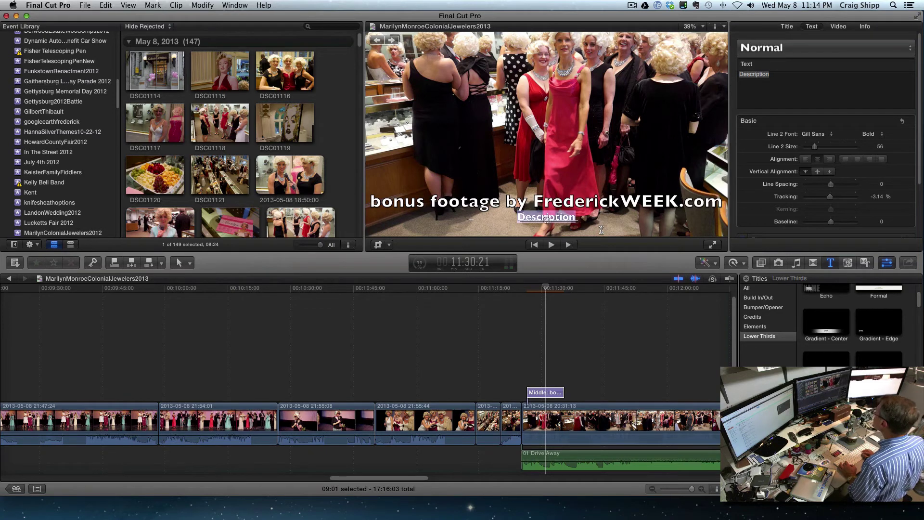
pyautogui.write('s')
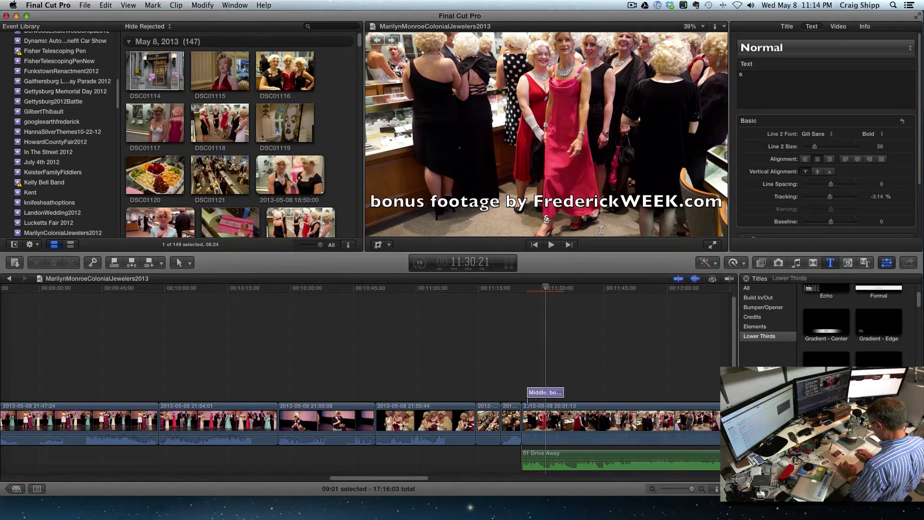
pyautogui.write('pecial t')
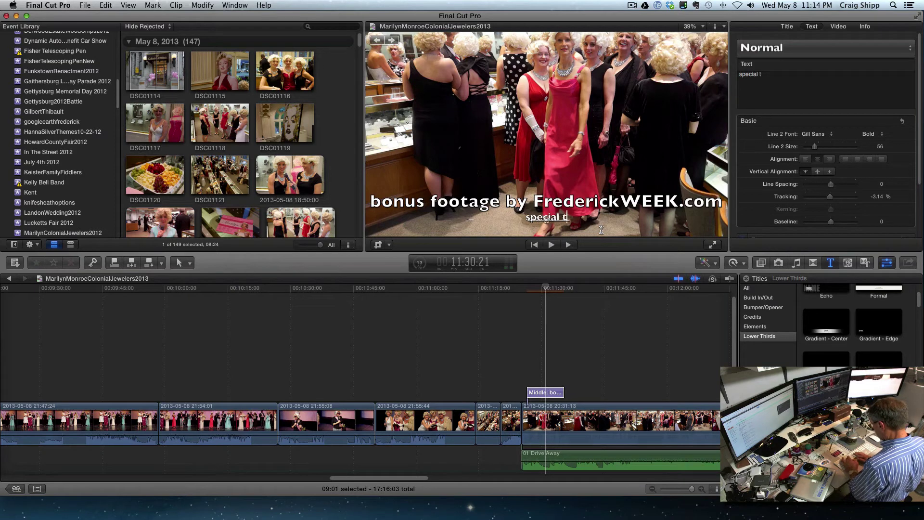
pyautogui.write('hanks')
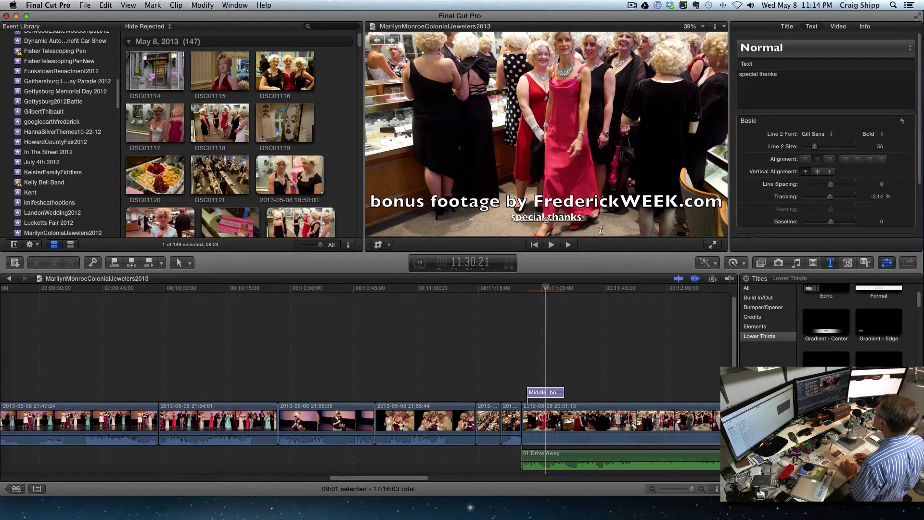
pyautogui.write(' to')
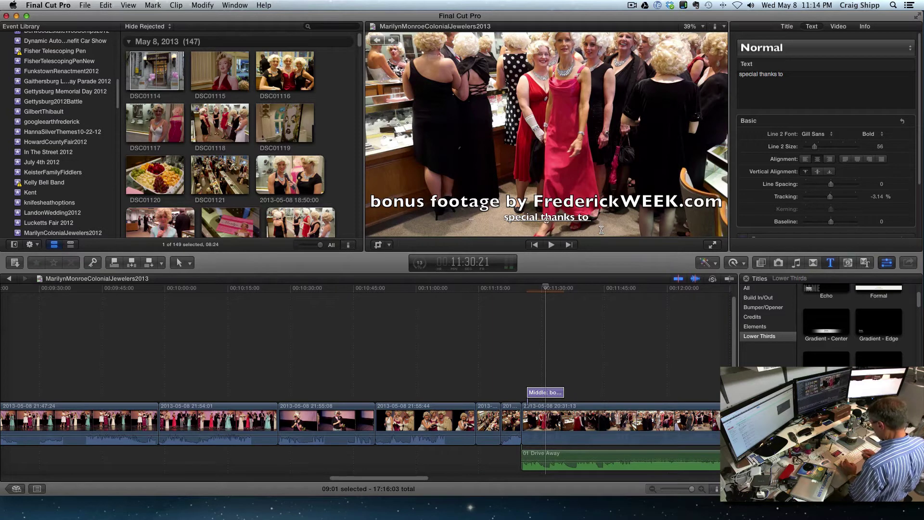
pyautogui.write(' Craig')
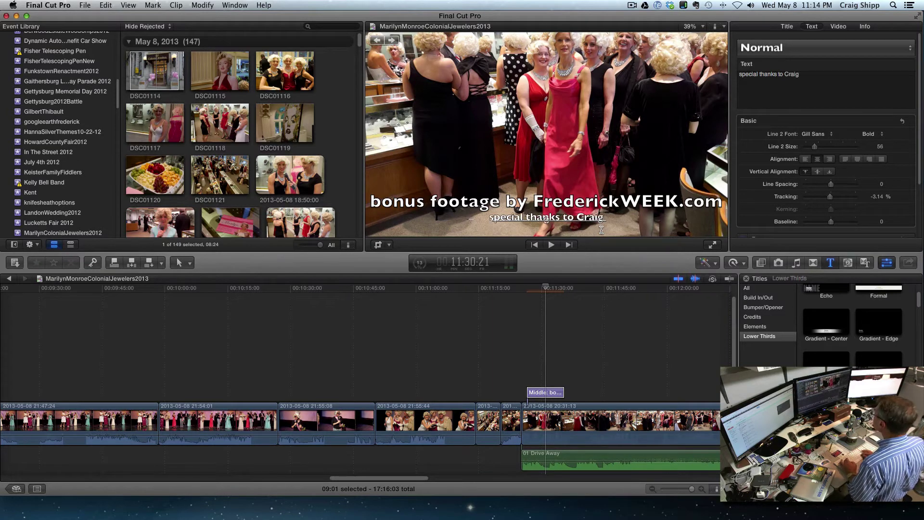
pyautogui.write('Shipp')
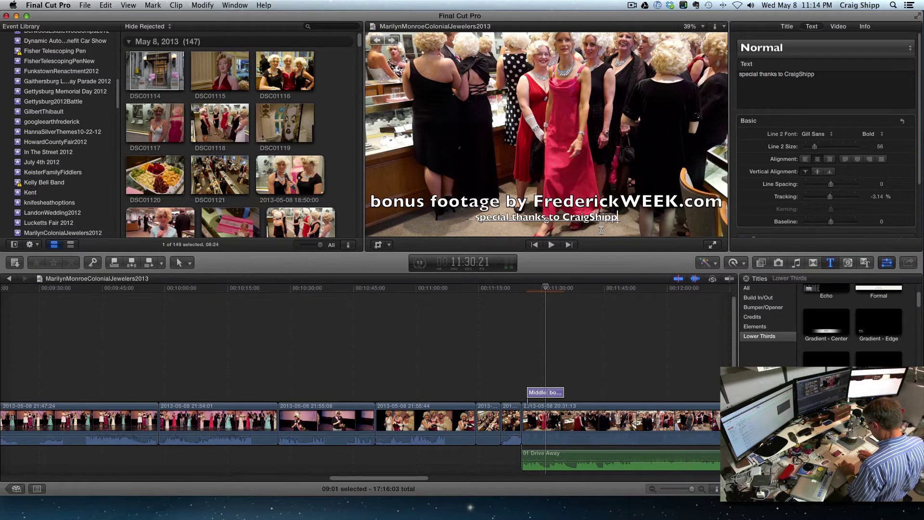
pyautogui.write('.com')
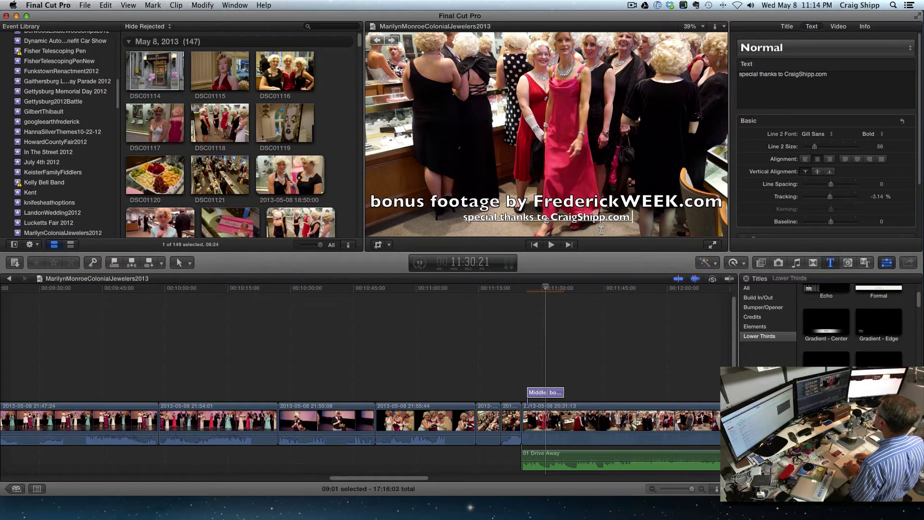
pyautogui.write(' - t')
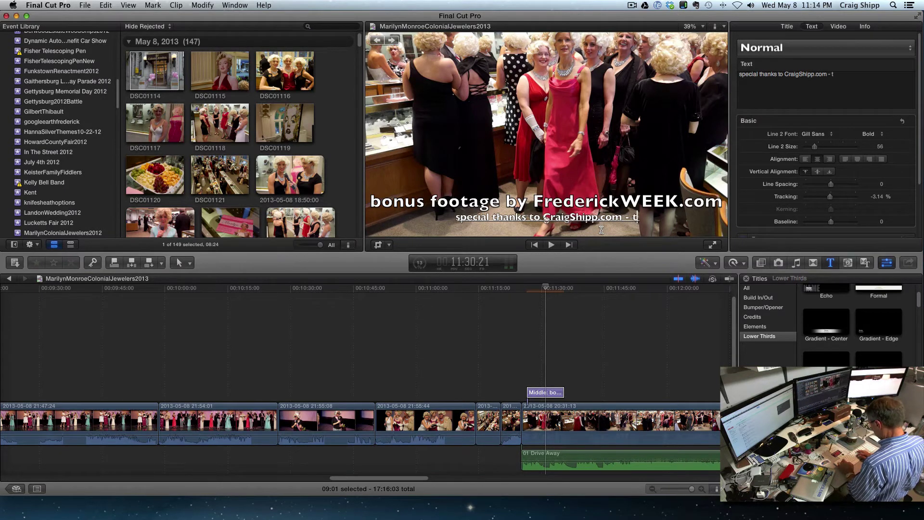
pyautogui.write('witter.c')
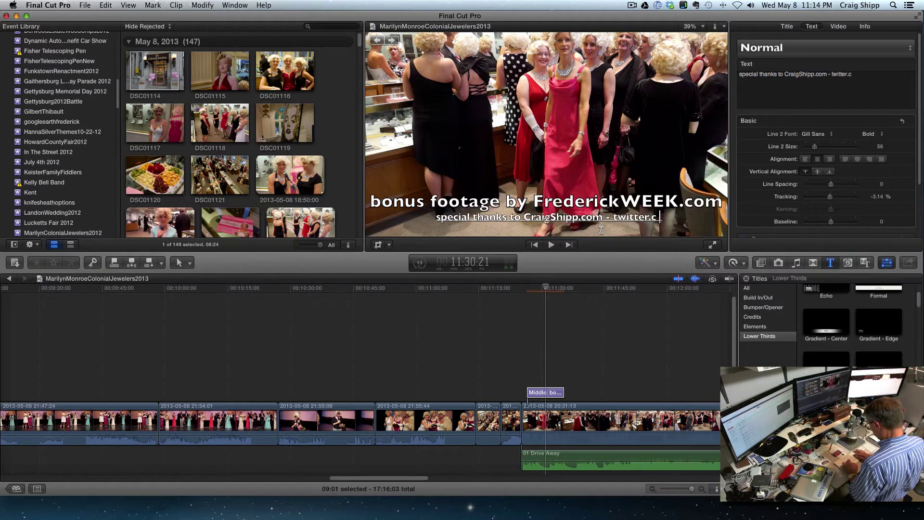
# - Complete the special-thanks line of the title with the Twitter profile address and play back the title
pyautogui.write('om/craigshipp')
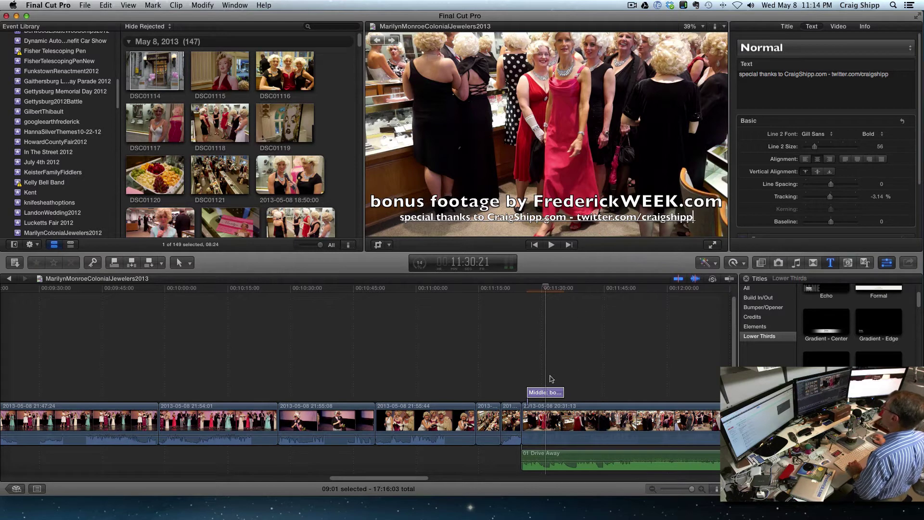
pyautogui.click(521, 382)
pyautogui.press('space')
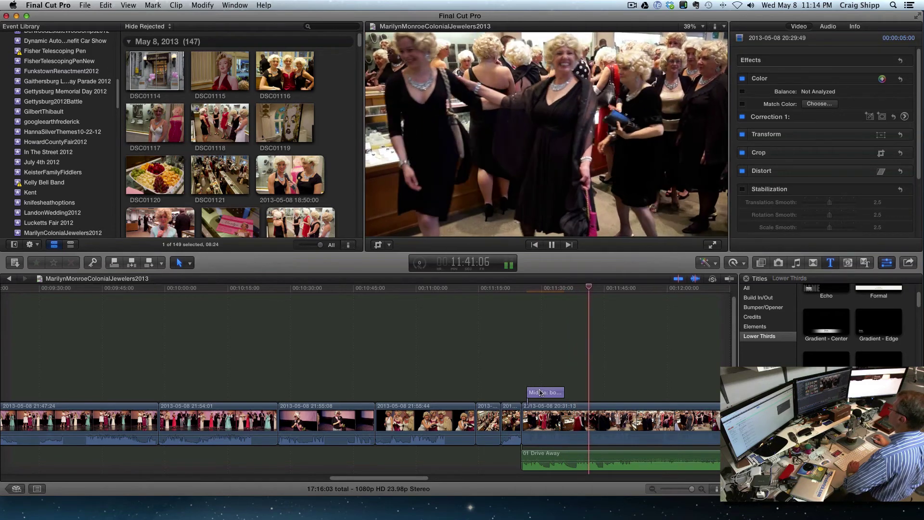
pyautogui.press('space')
# - Move the title earlier so it starts with the second short clip before the long bonus footage clip, and play it back
pyautogui.click(543, 392)
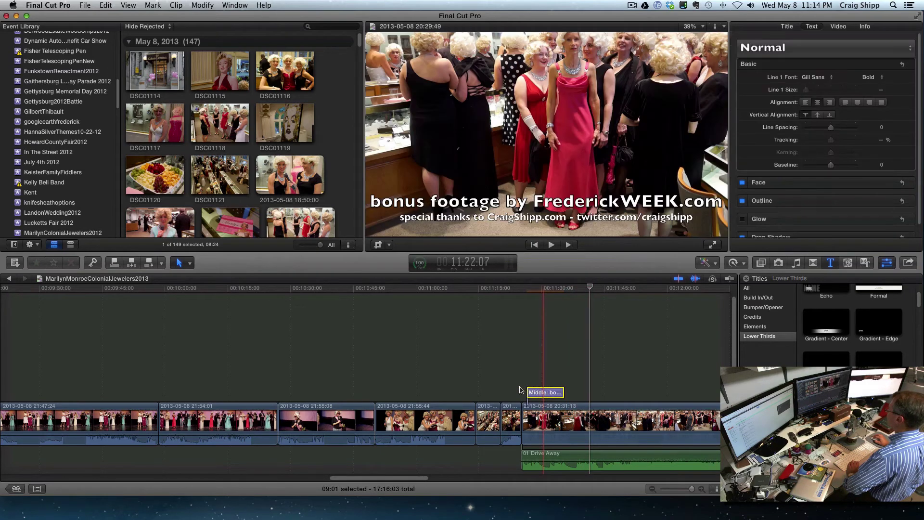
pyautogui.moveTo(543, 392); pyautogui.dragTo(499, 392)
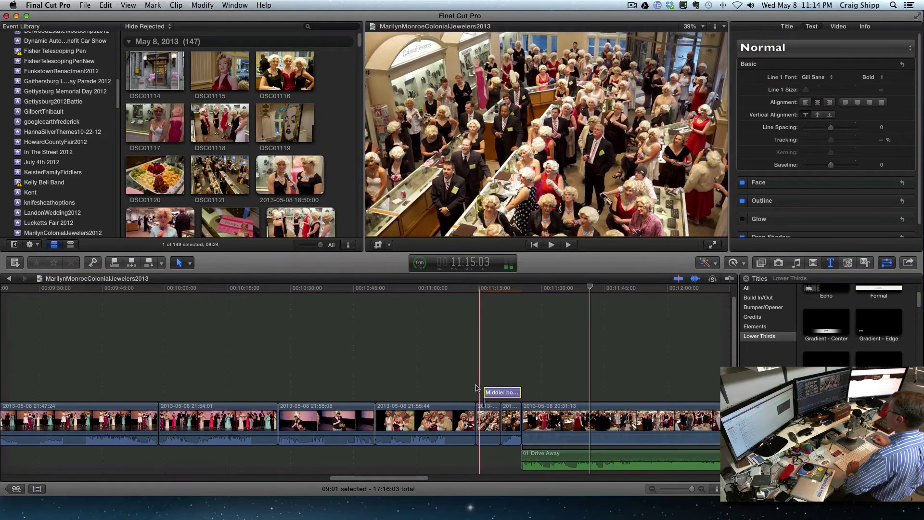
pyautogui.click(470, 384)
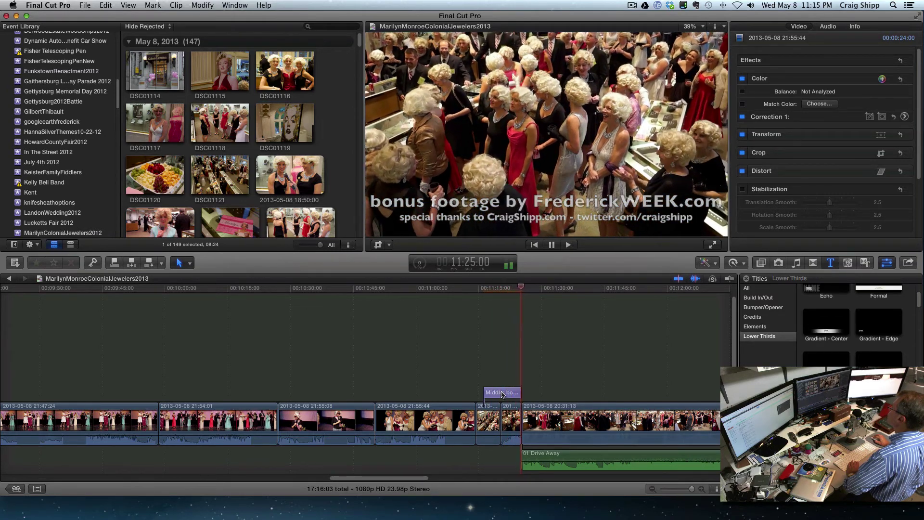
pyautogui.moveTo(503, 395); pyautogui.dragTo(518, 395)
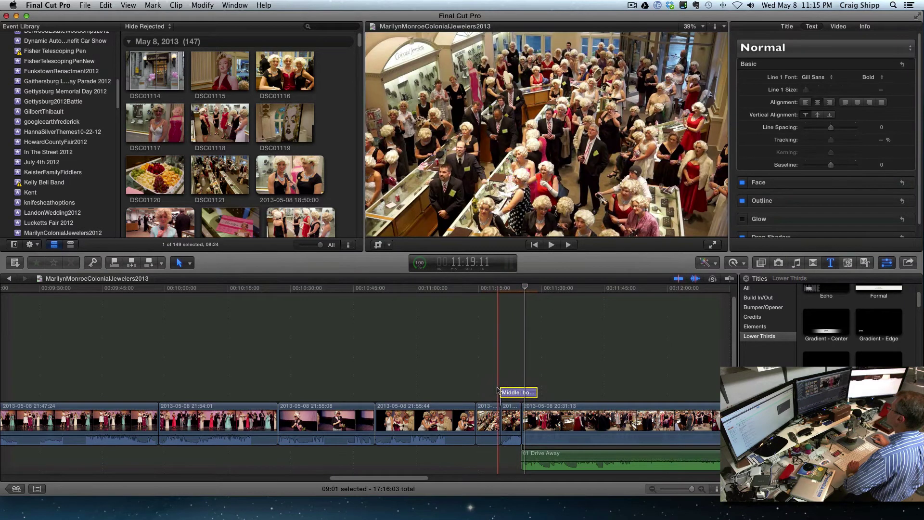
pyautogui.click(498, 390)
pyautogui.press('space')
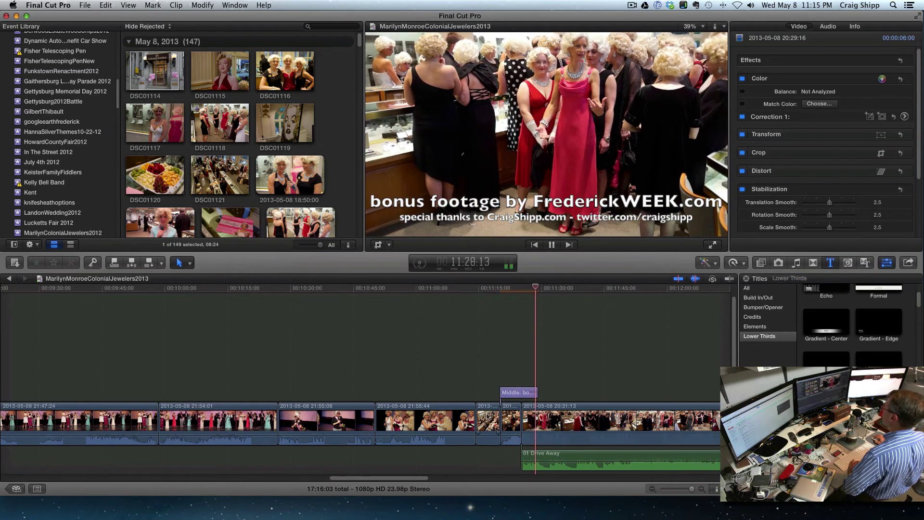
pyautogui.press('space')
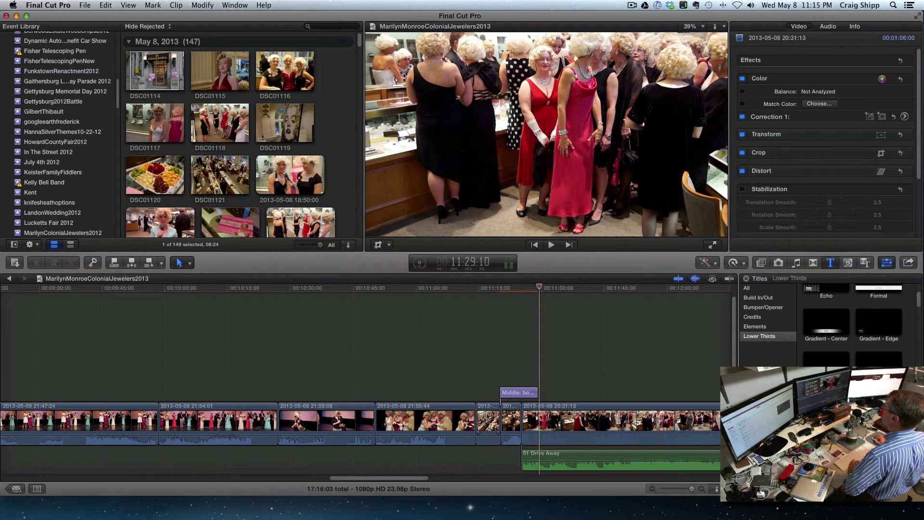
# - Place the wide crowd photo DSC01129 above the first short crowd clip and move the title onto the layer above the photo
pyautogui.click(487, 415)
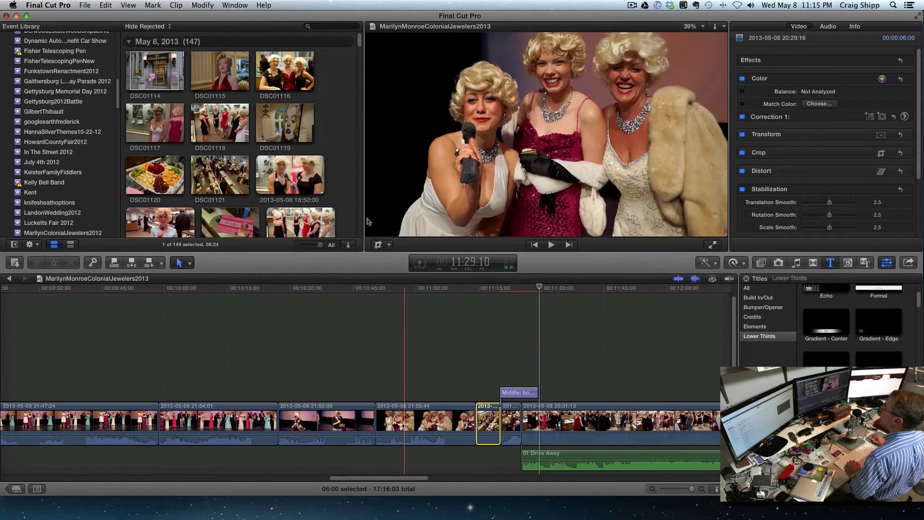
pyautogui.scroll(-5, 340, 153)
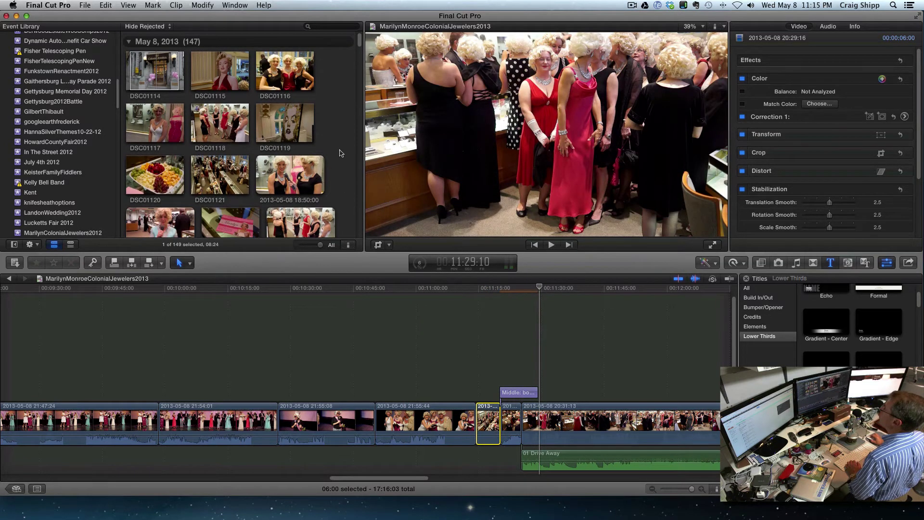
pyautogui.scroll(-2, 340, 153)
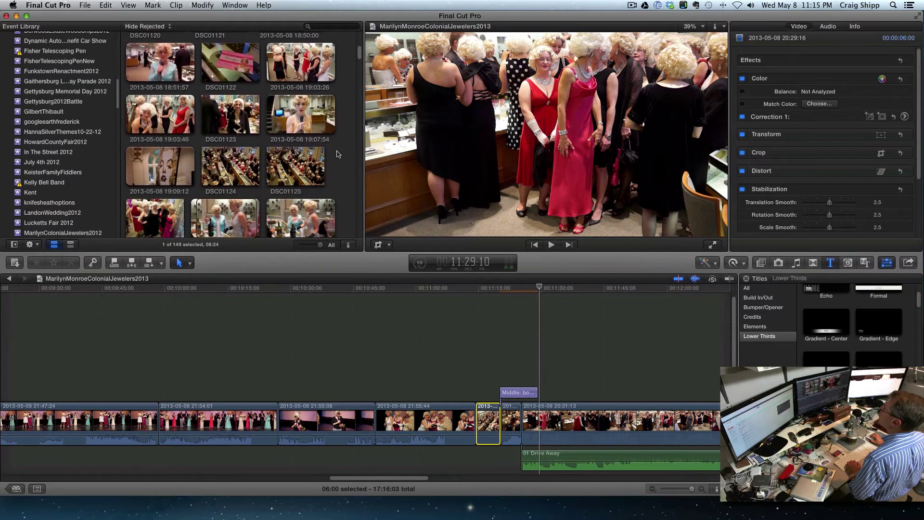
pyautogui.click(285, 165)
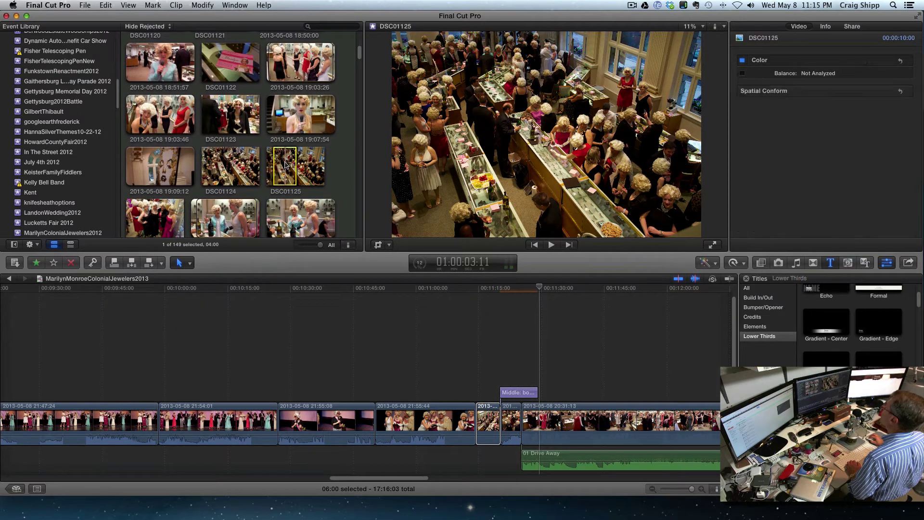
pyautogui.moveTo(296, 166); pyautogui.dragTo(315, 168)
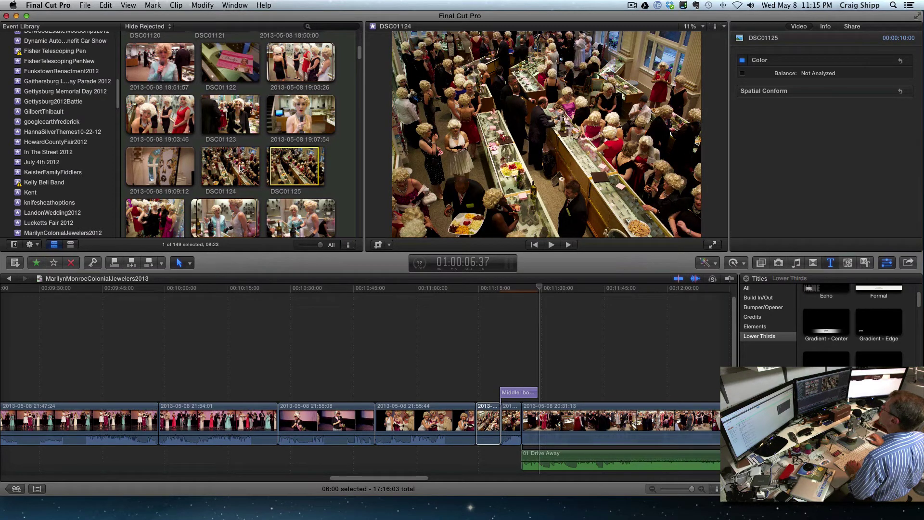
pyautogui.scroll(-10, 240, 167)
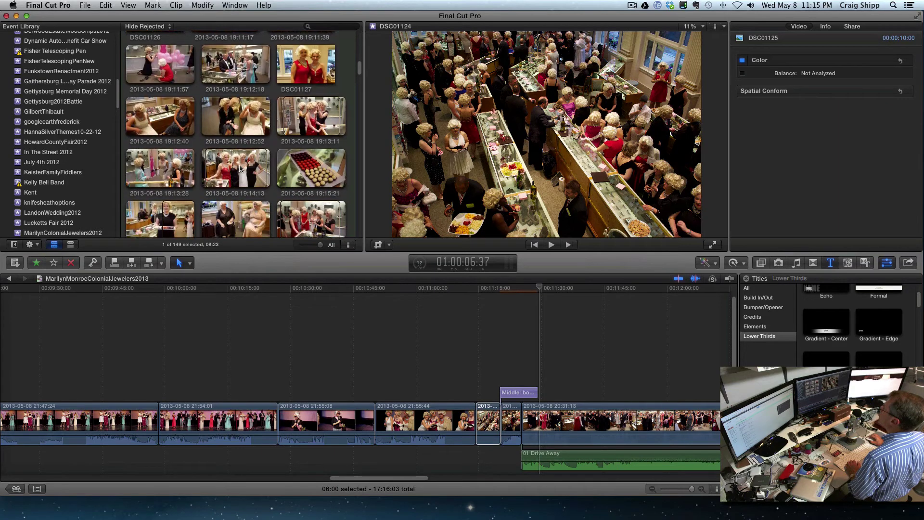
pyautogui.scroll(-1, 240, 167)
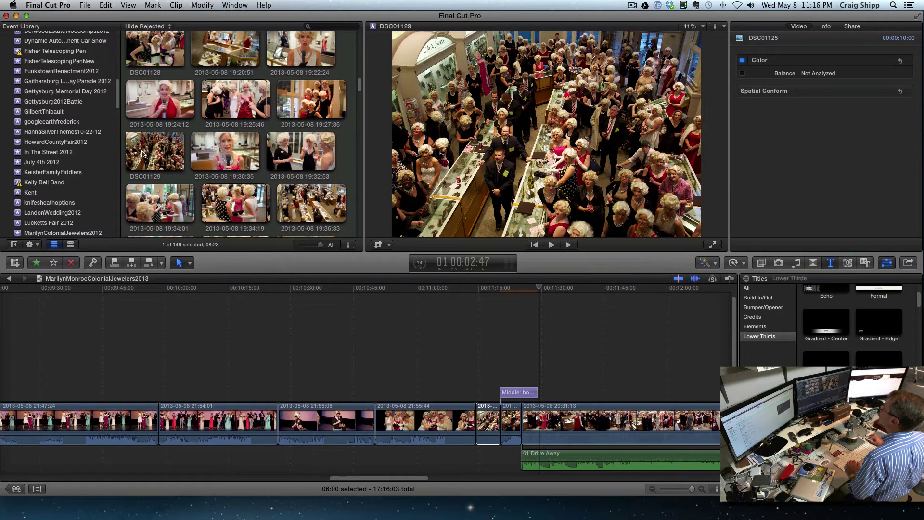
pyautogui.moveTo(154, 151); pyautogui.dragTo(469, 369)
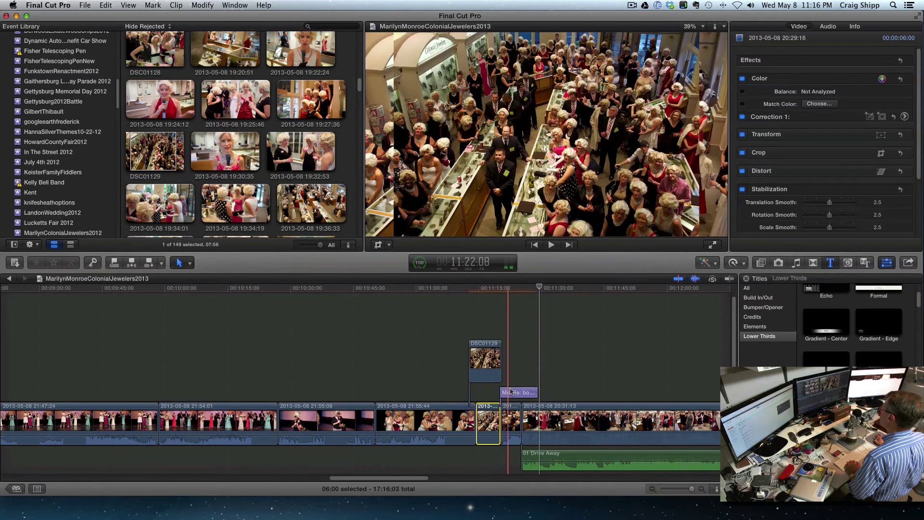
pyautogui.moveTo(511, 391); pyautogui.dragTo(506, 331)
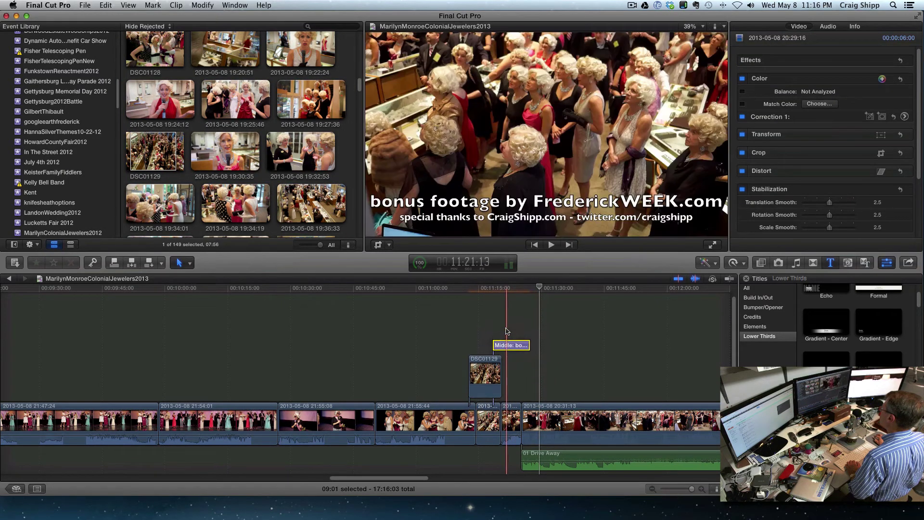
pyautogui.click(482, 366)
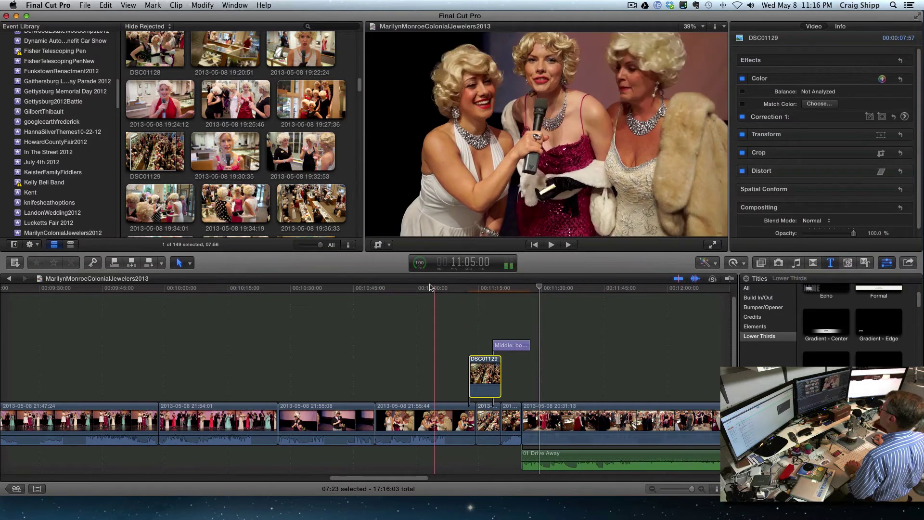
pyautogui.click(489, 422)
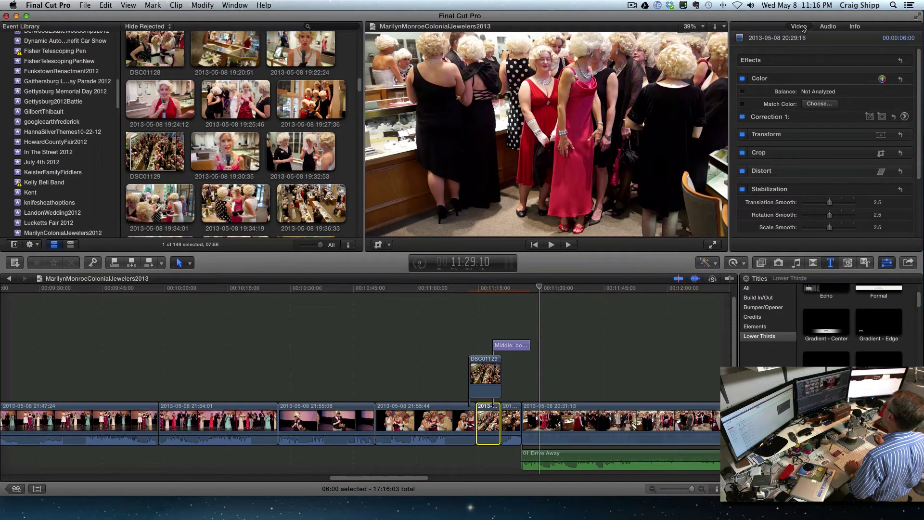
pyautogui.click(741, 193)
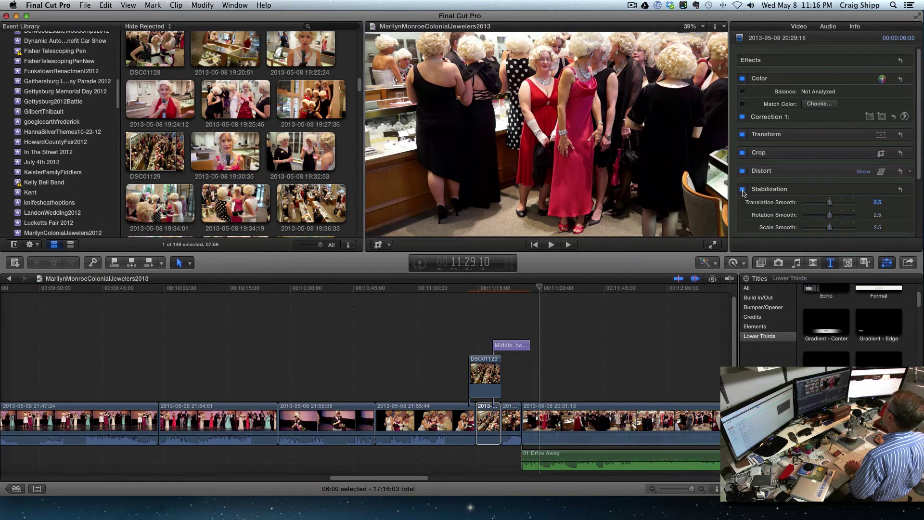
pyautogui.click(742, 189)
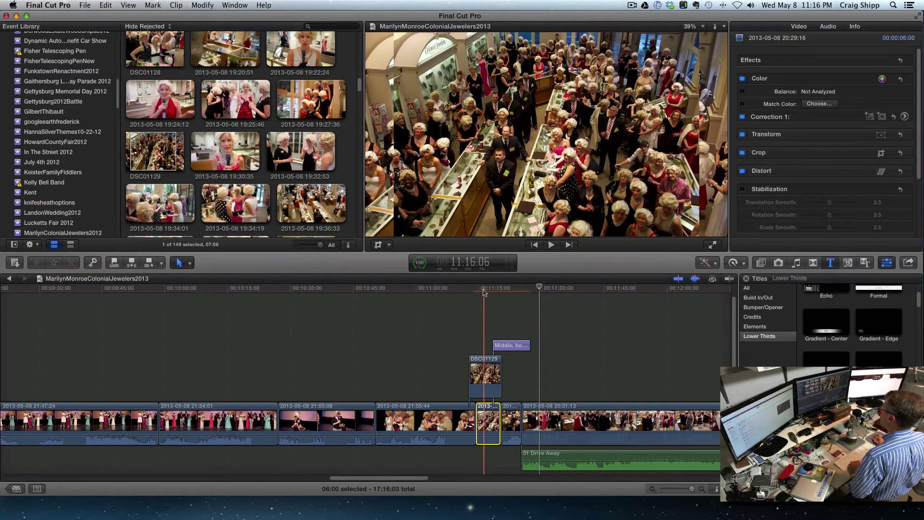
# - Apply the default Ken Burns move to the photo DSC01129 and play back that section
pyautogui.click(485, 368)
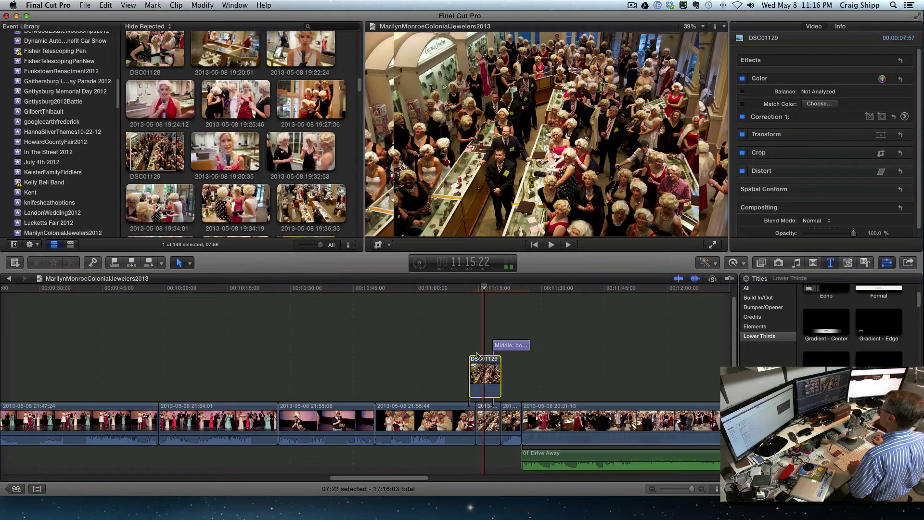
pyautogui.click(378, 245)
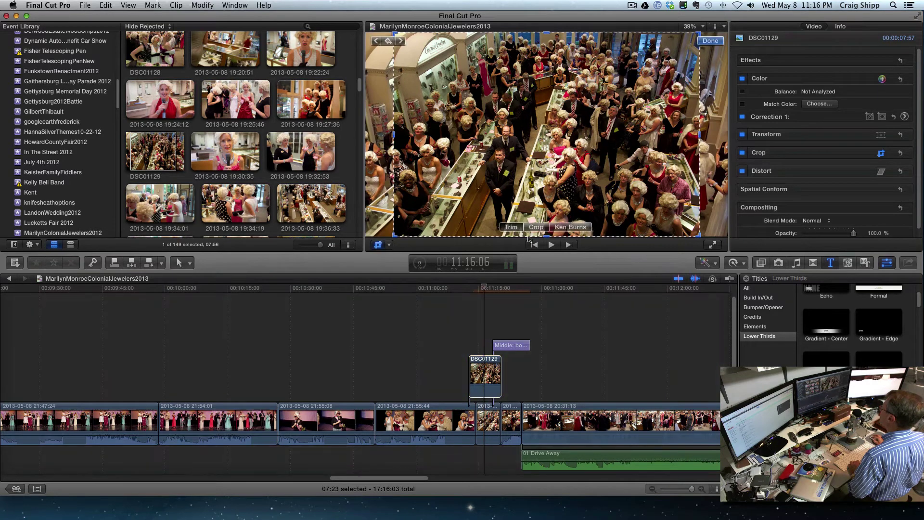
pyautogui.click(565, 227)
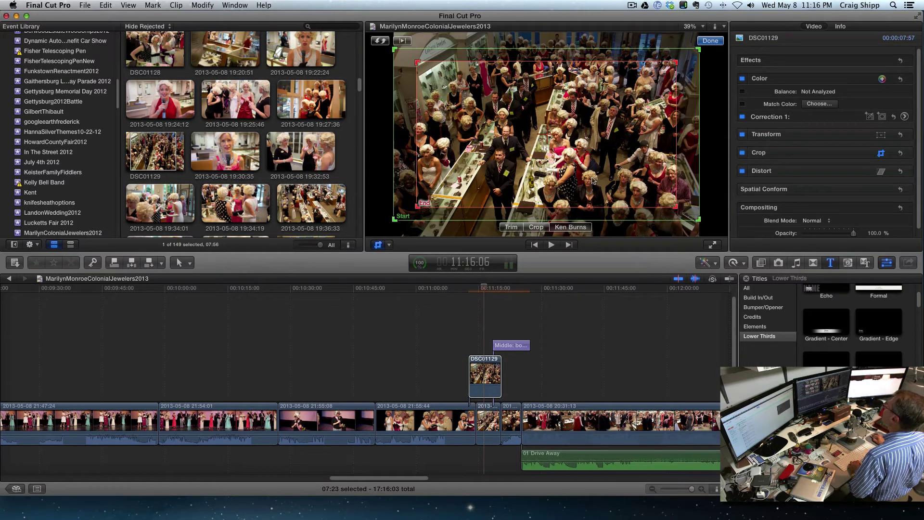
pyautogui.click(707, 41)
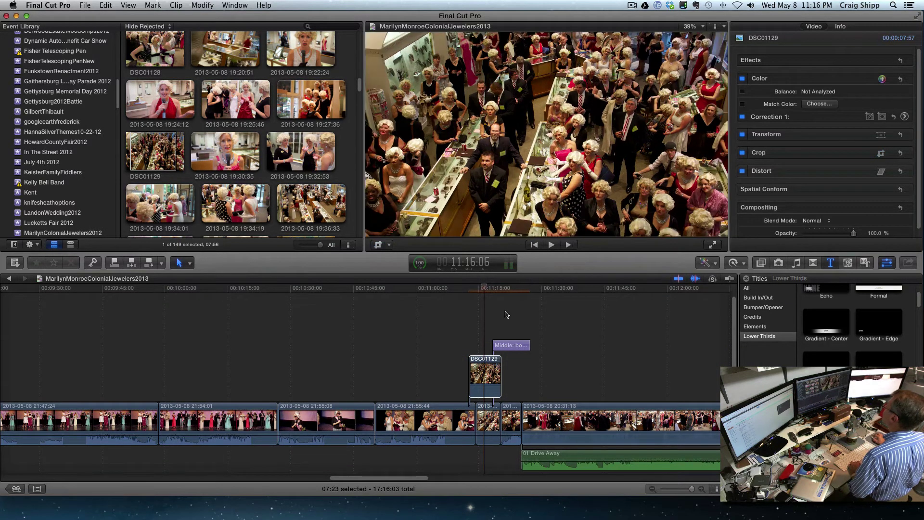
pyautogui.click(458, 349)
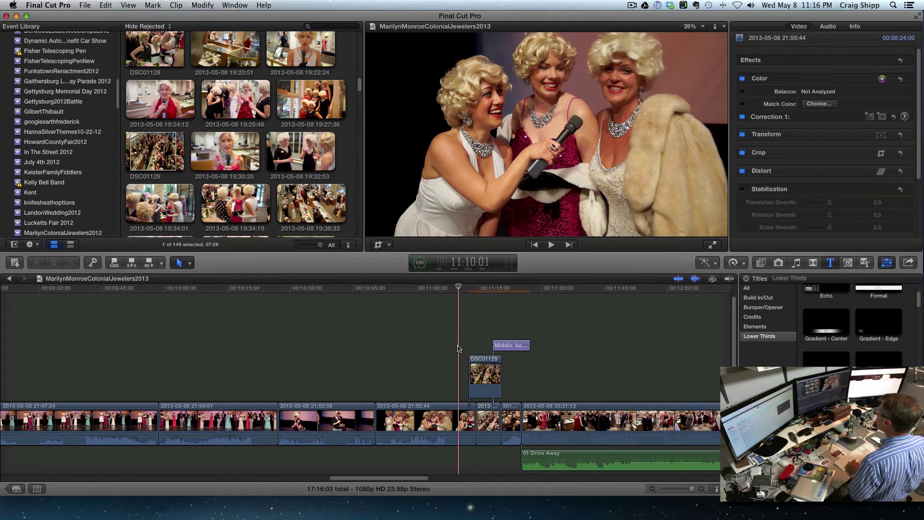
pyautogui.press('space')
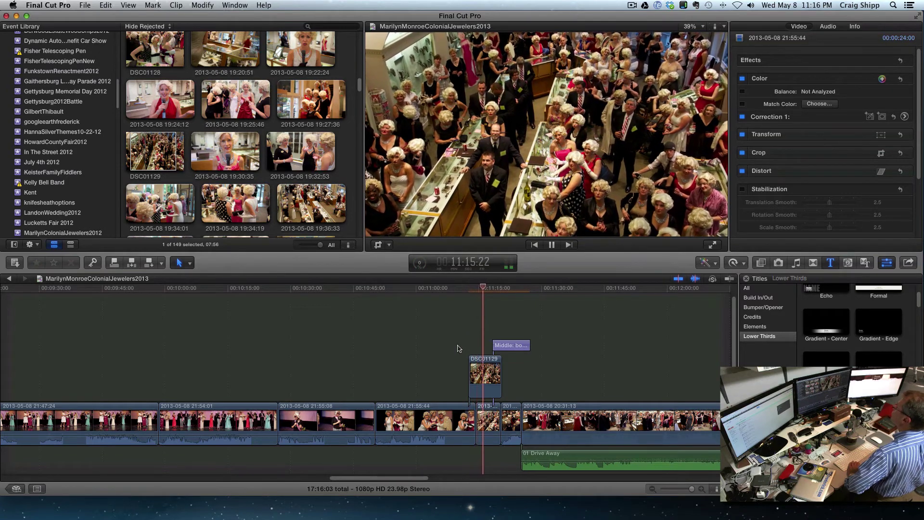
pyautogui.press('space')
# - Trim the start of the photo DSC01129 to the start of the short crowd clip beneath it
pyautogui.click(470, 369)
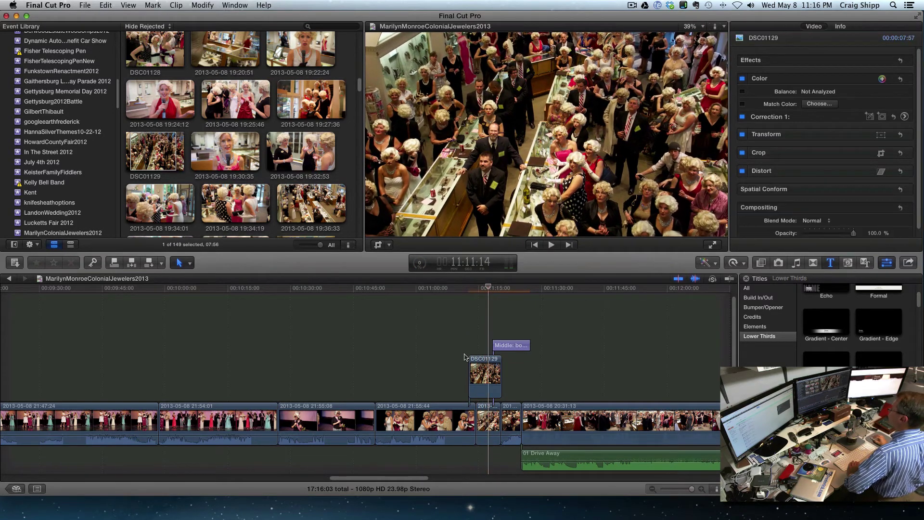
pyautogui.moveTo(469, 369); pyautogui.dragTo(474, 368)
pyautogui.click(471, 370)
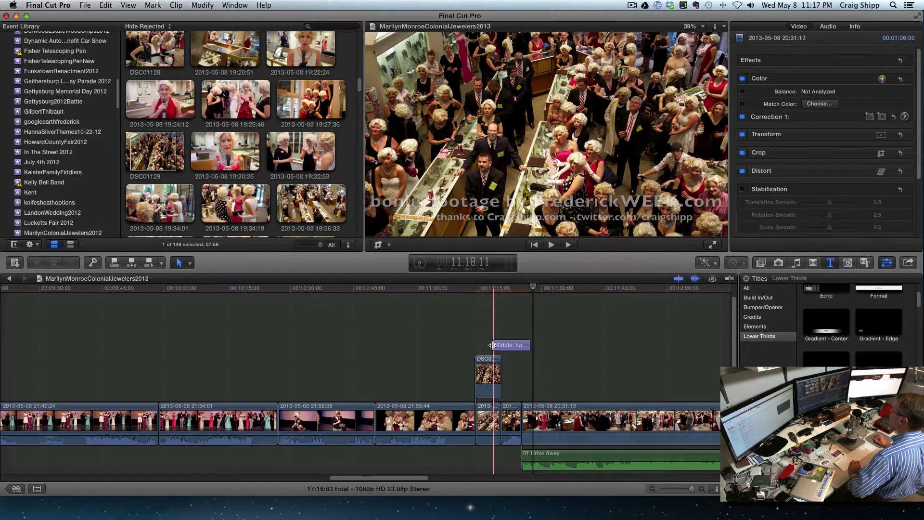
# - Extend the title's start to about the photo's start and pull its end back to just before the long bonus clip, about 9:21 in total
pyautogui.moveTo(493, 345); pyautogui.dragTo(473, 345)
pyautogui.click(472, 345)
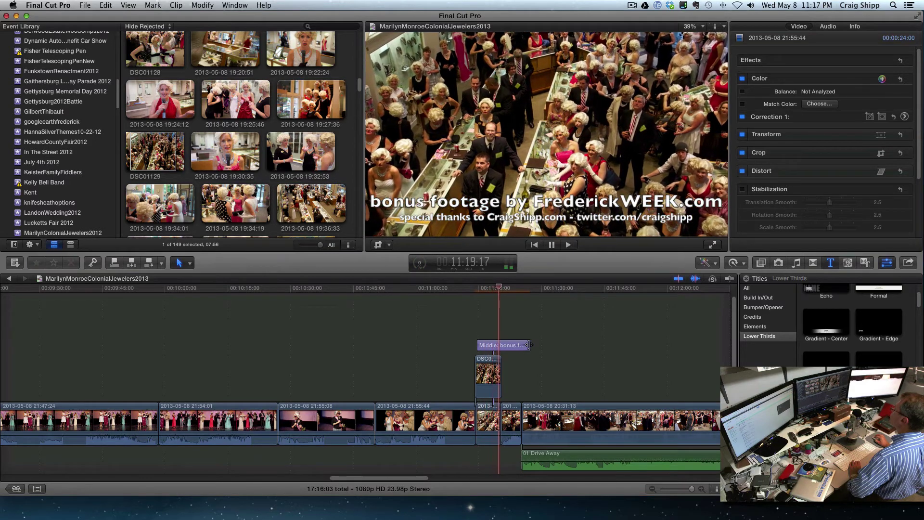
pyautogui.press('space')
pyautogui.moveTo(526, 344); pyautogui.dragTo(517, 345)
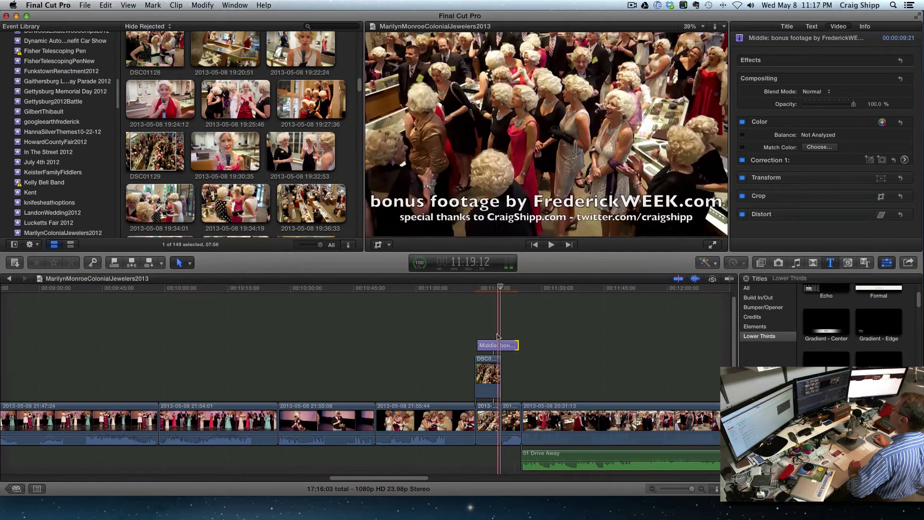
# - Play back the retimed title into the bonus footage and place the playhead at about 11:05:16
pyautogui.press('space')
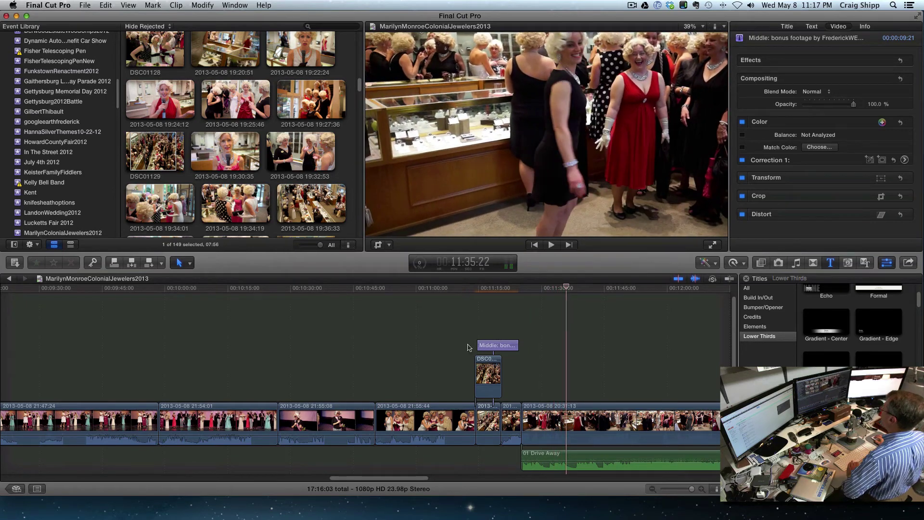
pyautogui.press('space')
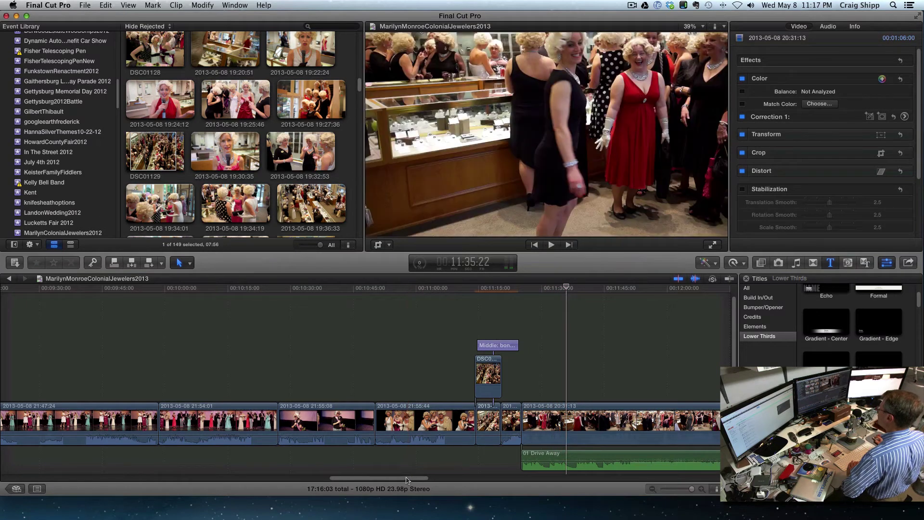
pyautogui.moveTo(406, 478); pyautogui.dragTo(404, 479)
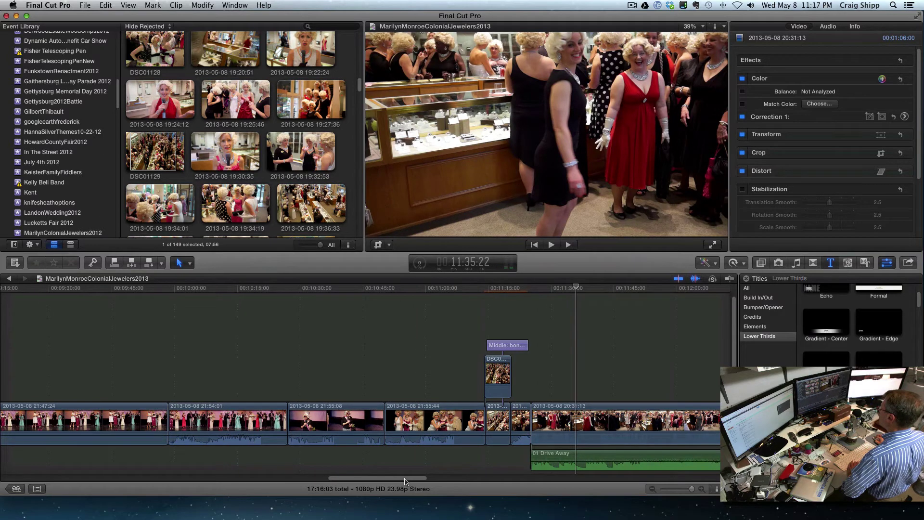
pyautogui.click(450, 392)
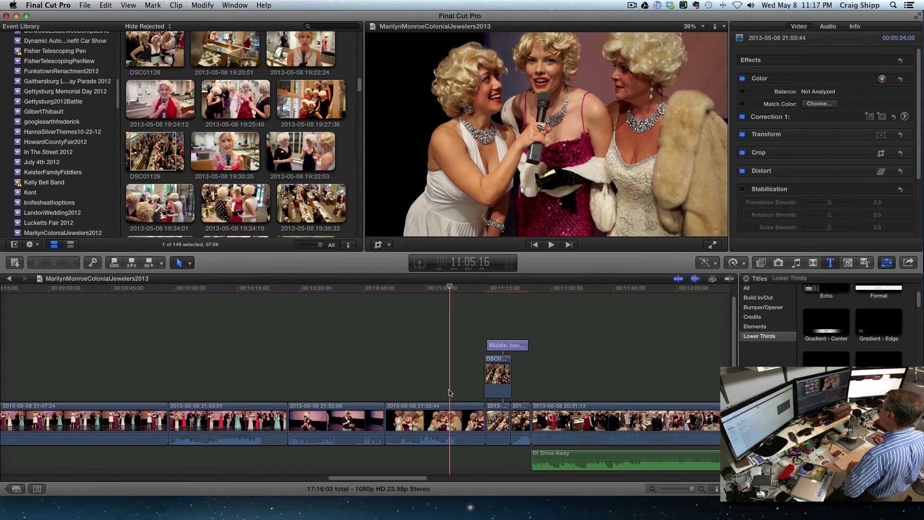
pyautogui.press('space')
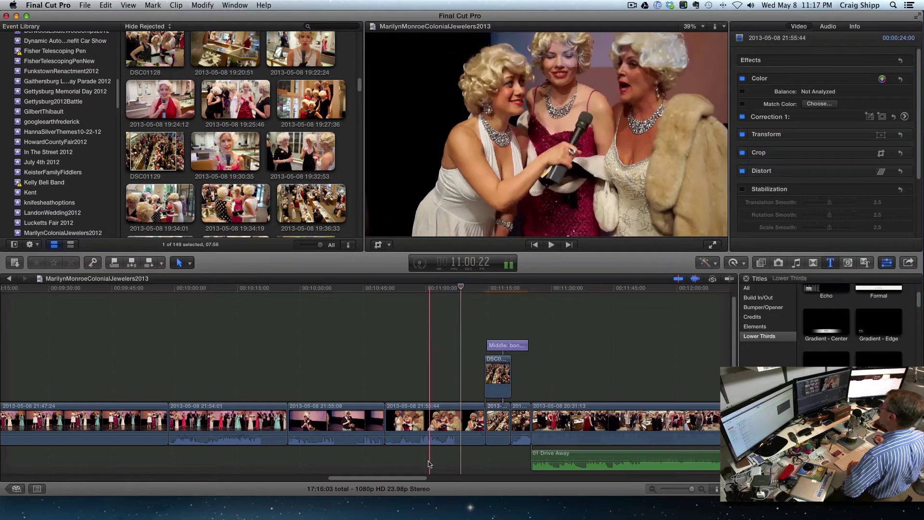
pyautogui.hscroll(-5, 404, 478)
pyautogui.moveTo(395, 479); pyautogui.dragTo(73, 480)
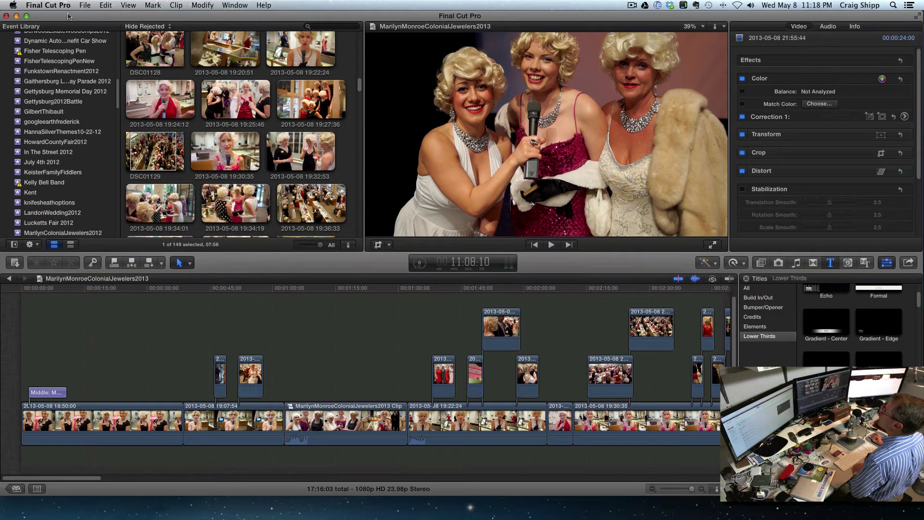
# - Open the Master File export for the MarilynMonroeColonialJewelers2013 project, review its info and close the dialog
pyautogui.click(84, 6)
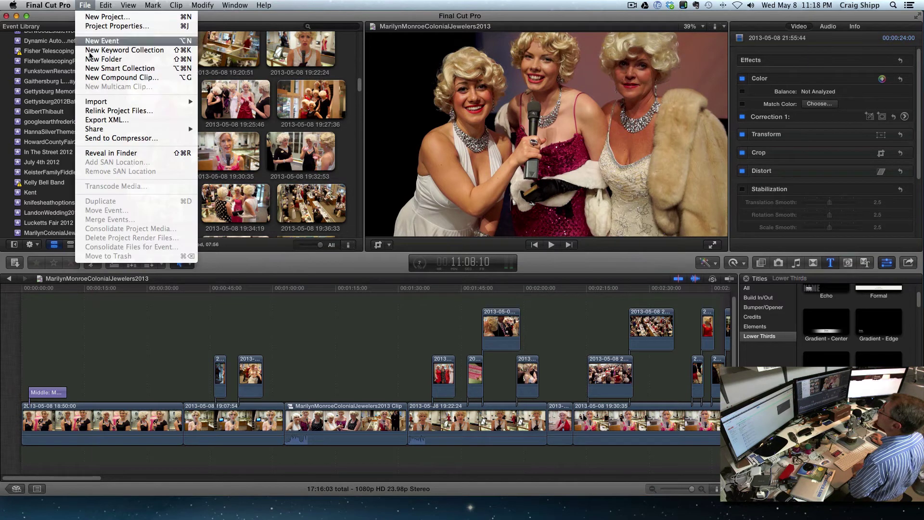
pyautogui.moveTo(118, 129)
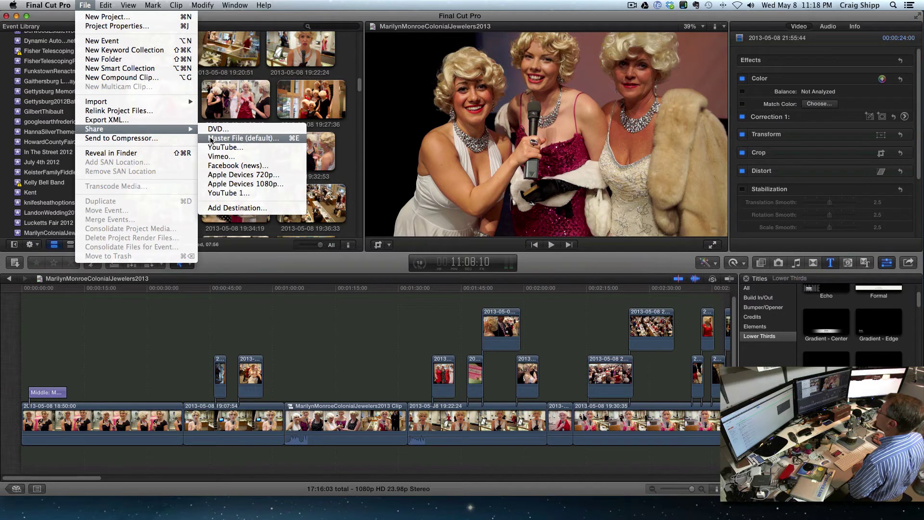
pyautogui.click(211, 138)
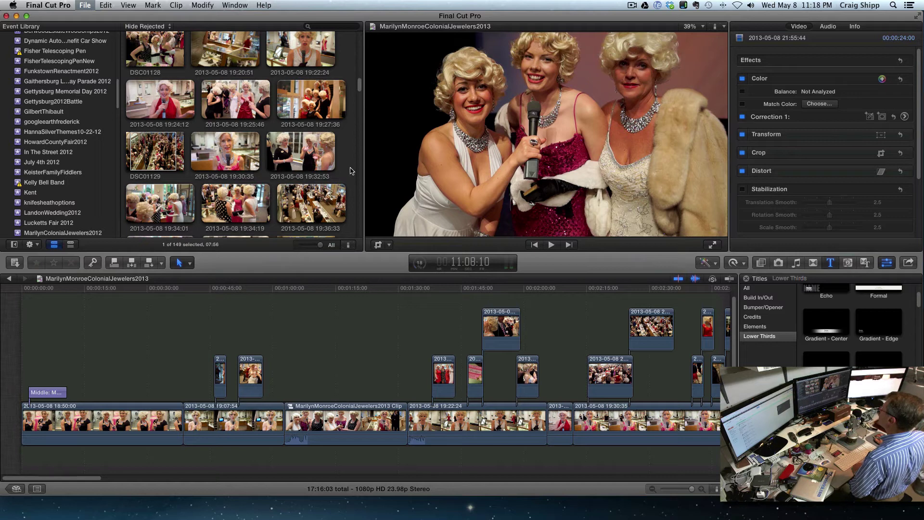
pyautogui.press('super+e')
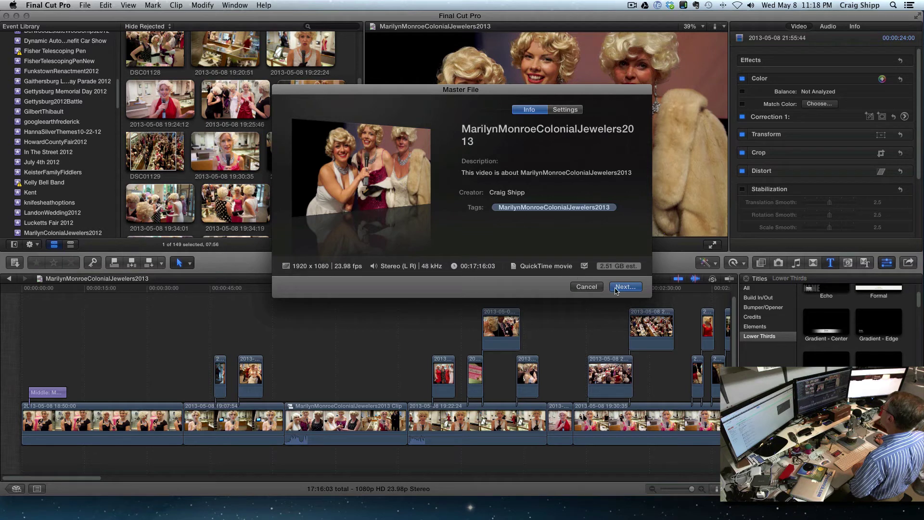
pyautogui.click(586, 286)
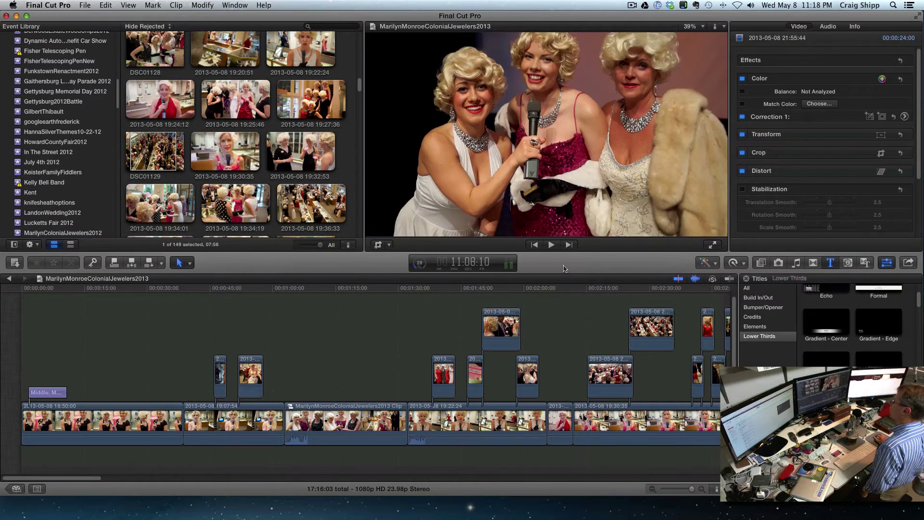
# - Move the Final Cut Pro window to the other monitor and switch to the Flickr photostream in Chrome
pyautogui.moveTo(233, 18); pyautogui.dragTo(923, 53)
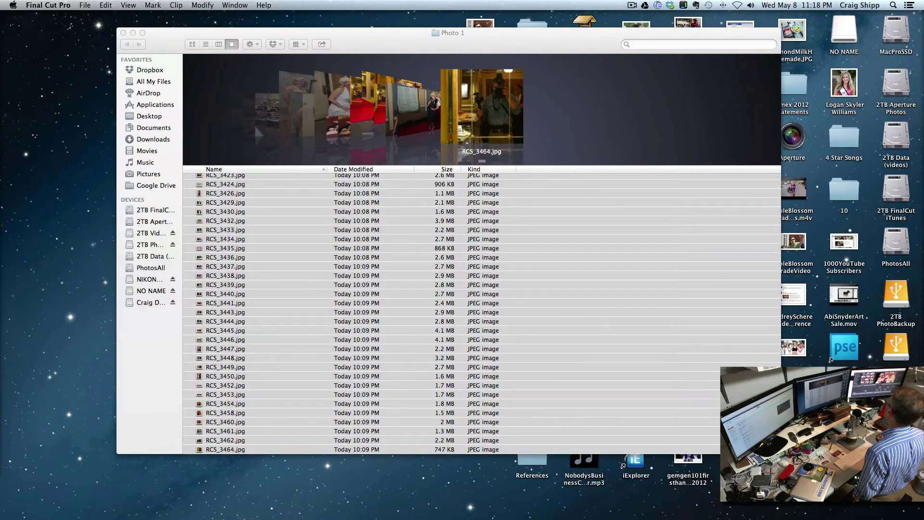
pyautogui.click(322, 30)
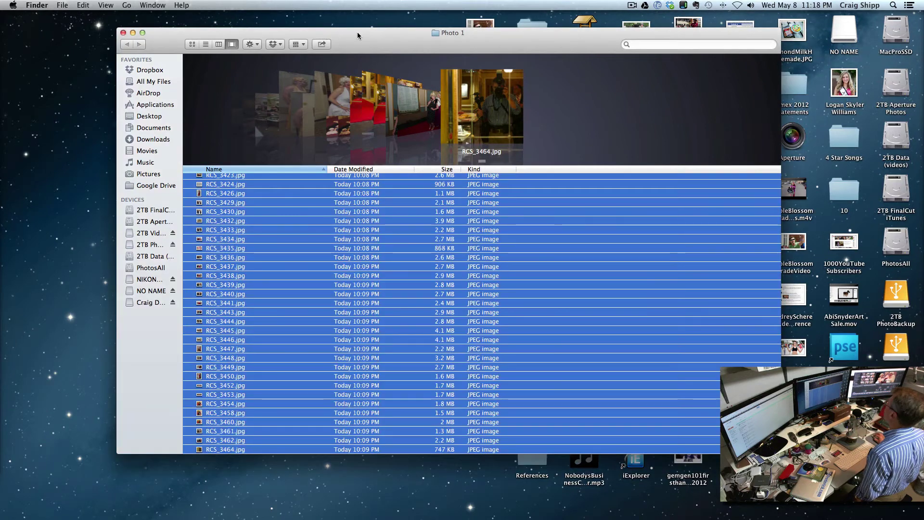
pyautogui.press('super+Tab')
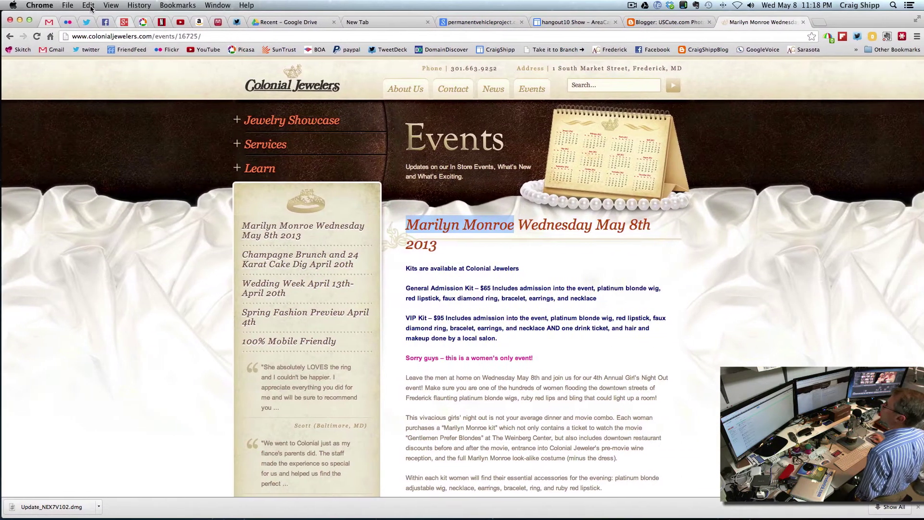
pyautogui.click(66, 24)
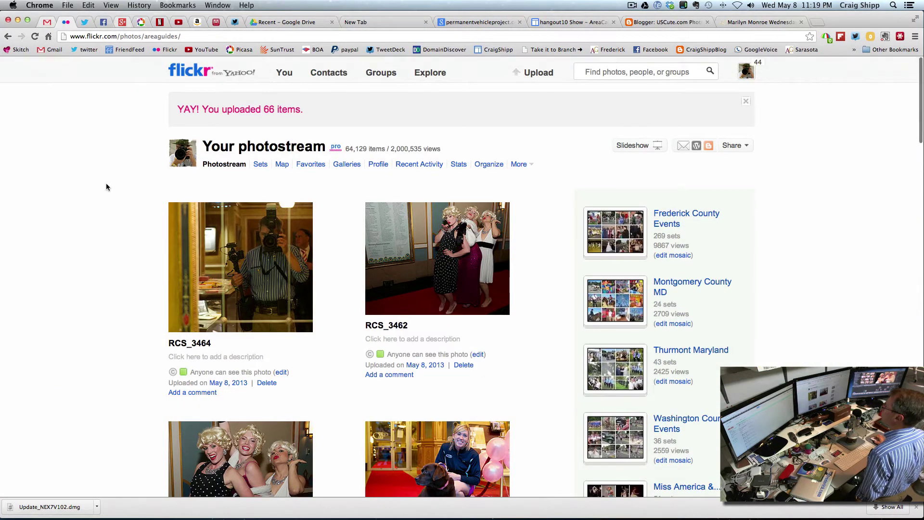
# - Examine the event photos uploaded to the Flickr photostream, including their titles and descriptions
pyautogui.scroll(-4, 111, 191)
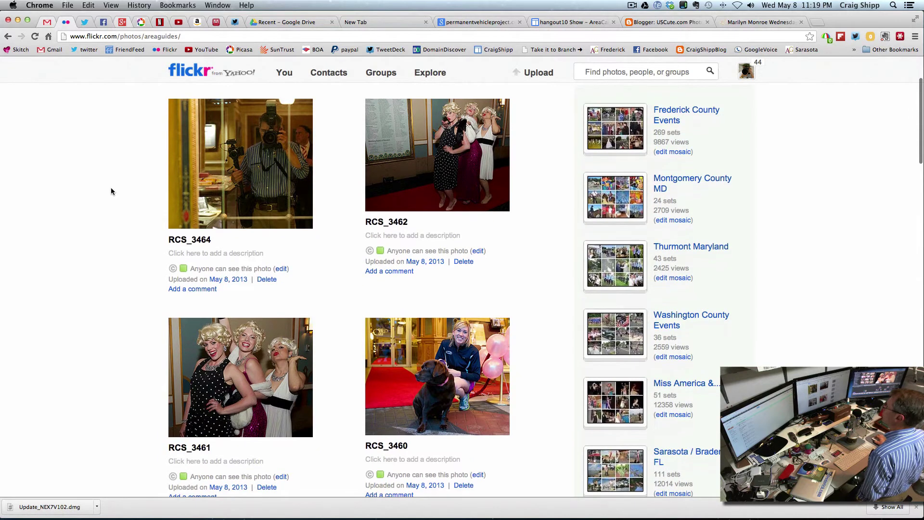
pyautogui.scroll(4, 110, 191)
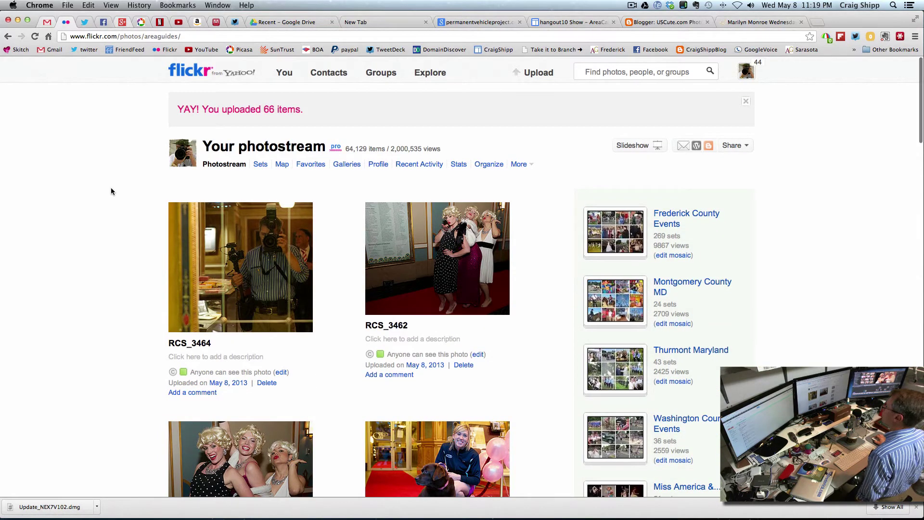
pyautogui.scroll(-4, 111, 191)
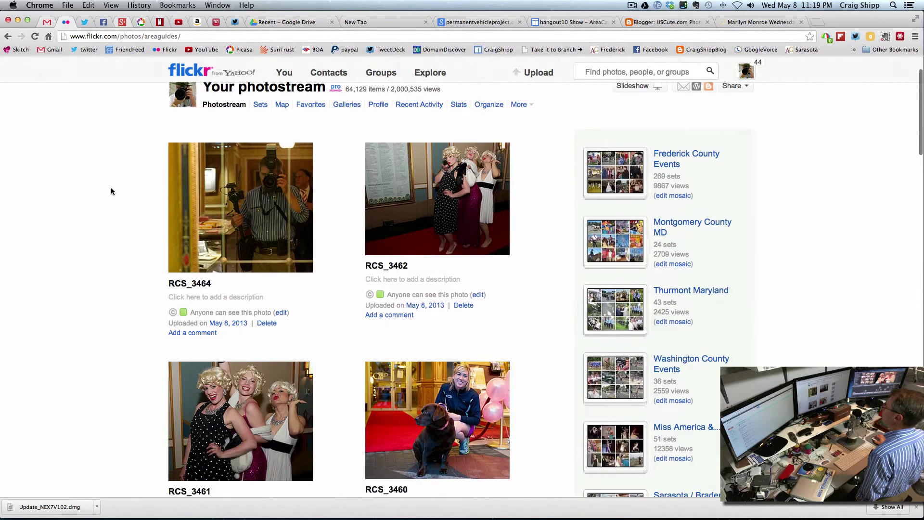
pyautogui.scroll(4, 110, 191)
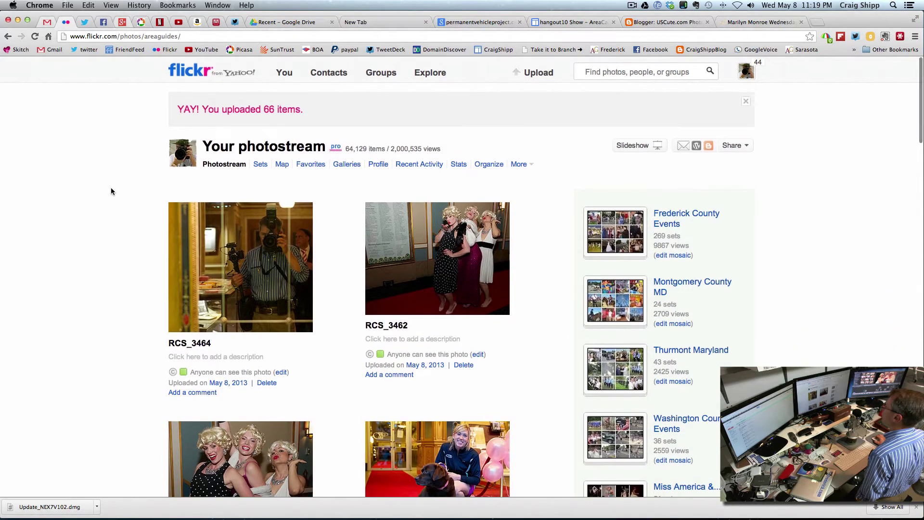
pyautogui.scroll(-3, 110, 191)
pyautogui.scroll(-5, 111, 191)
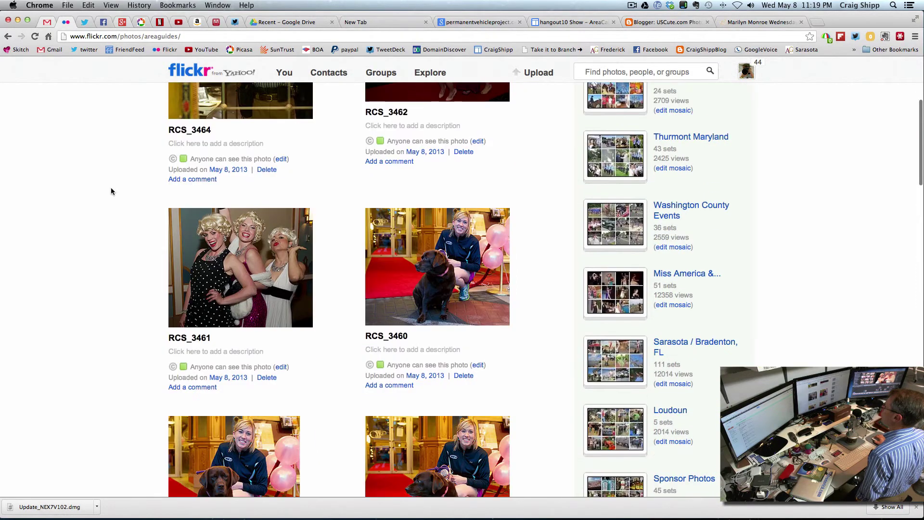
pyautogui.scroll(3, 111, 191)
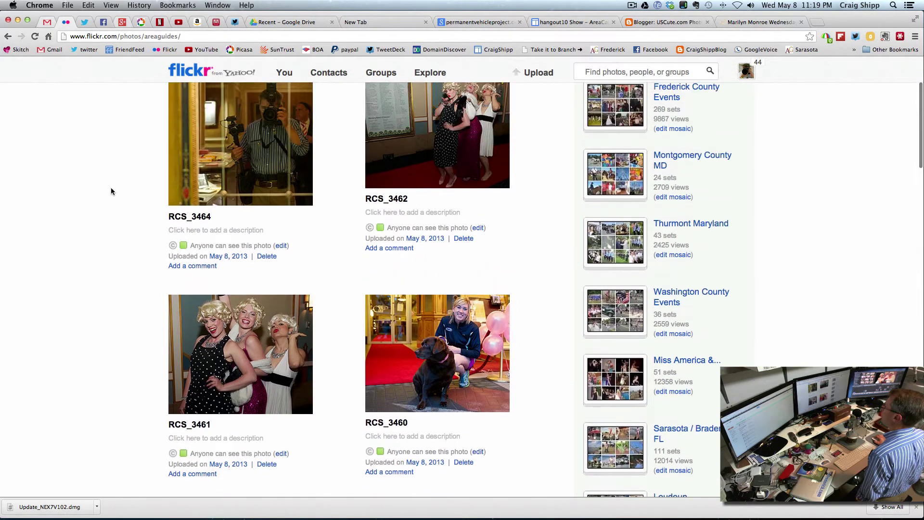
pyautogui.scroll(3, 111, 191)
pyautogui.scroll(2, 111, 191)
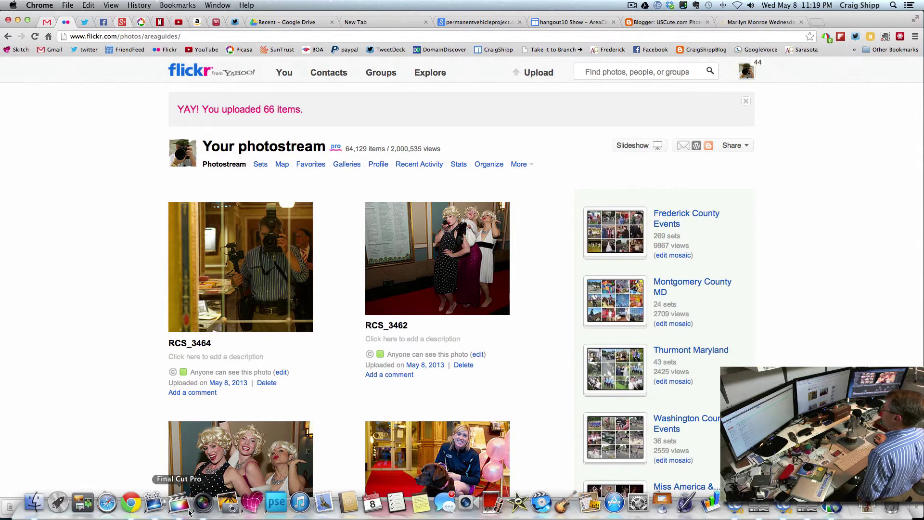
# - Switch to Aperture, deselect the event photos and move its window aside towards the other monitor
pyautogui.click(202, 504)
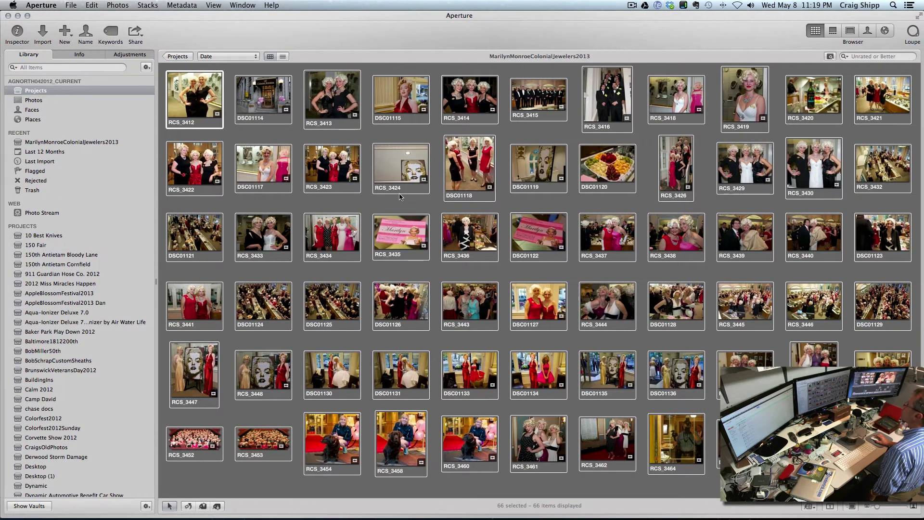
pyautogui.click(294, 416)
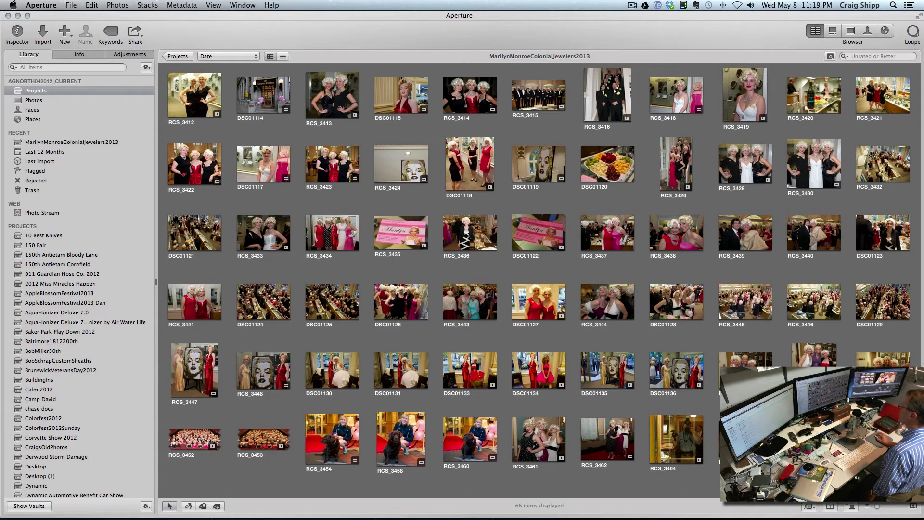
pyautogui.moveTo(184, 18); pyautogui.dragTo(923, 18)
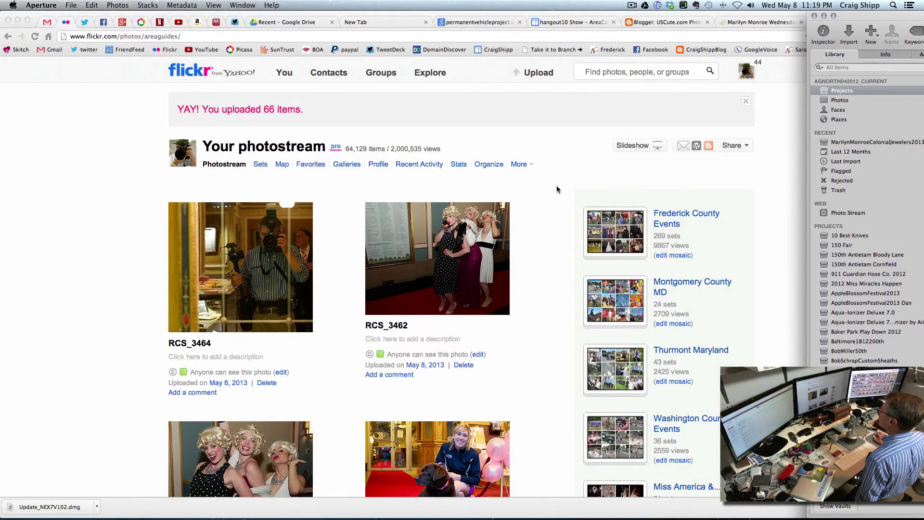
# - Open Flickr's Batch Organize page from the photostream and filter it to "Your content not in a set"
pyautogui.scroll(-15, 556, 189)
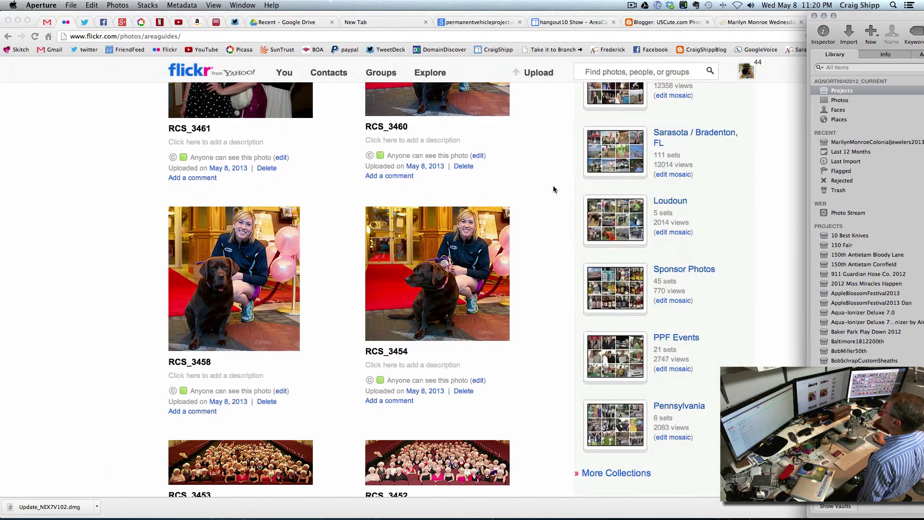
pyautogui.scroll(-9, 553, 189)
pyautogui.scroll(-1, 553, 189)
pyautogui.scroll(12, 552, 189)
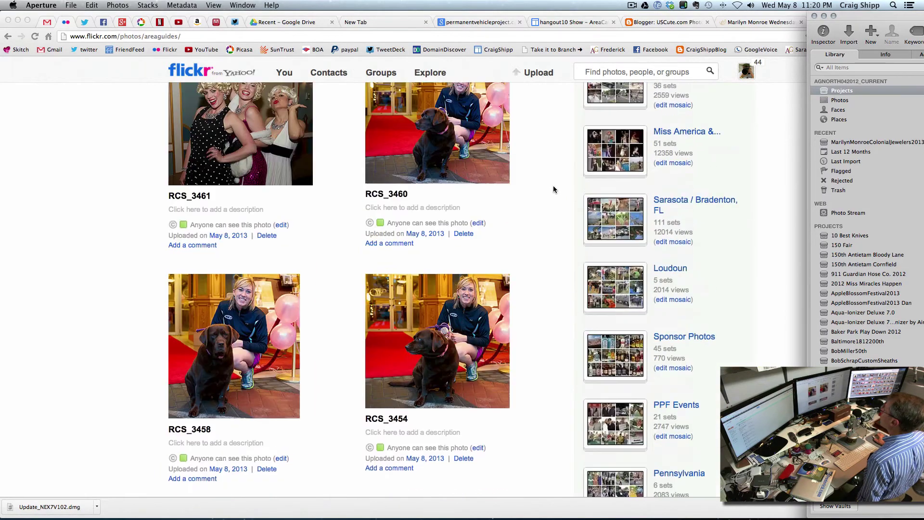
pyautogui.scroll(12, 552, 189)
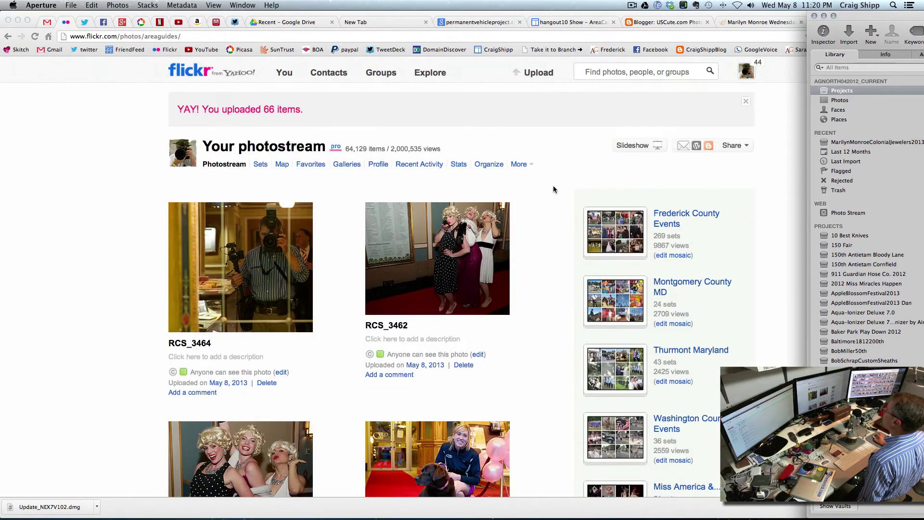
pyautogui.click(285, 75)
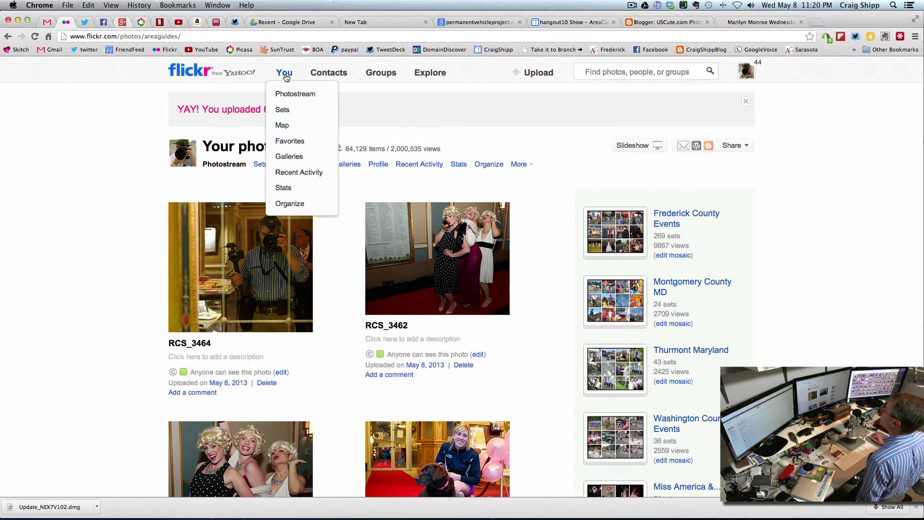
pyautogui.click(286, 204)
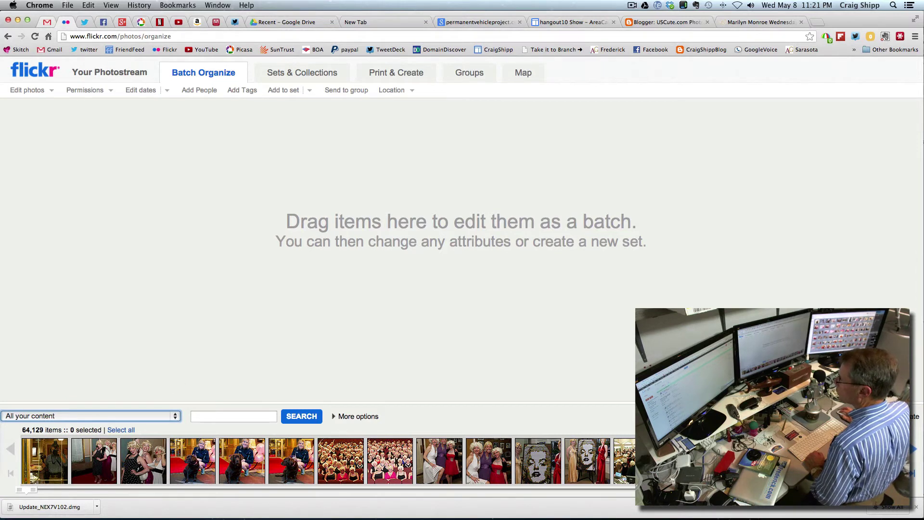
pyautogui.press('Down')
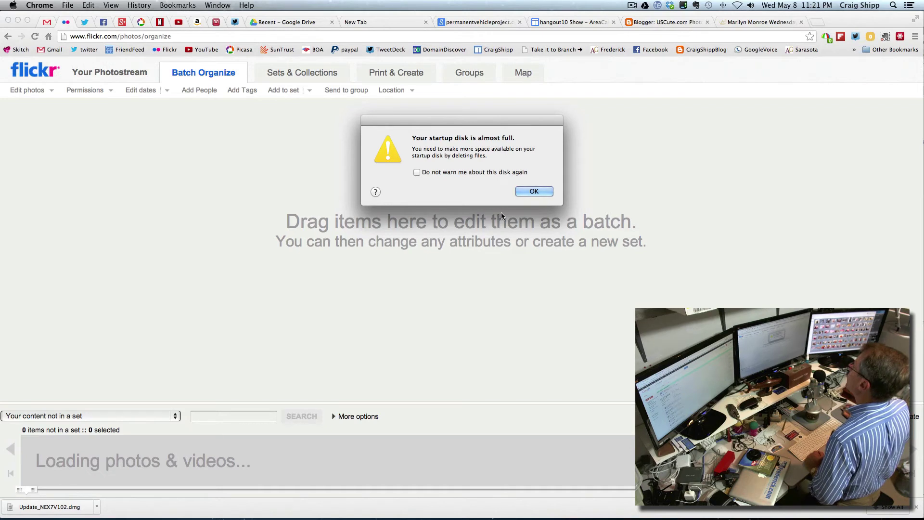
# - Dismiss the startup disk warning, then check the MacProSSD drive's info from the desktop and close it
pyautogui.click(533, 192)
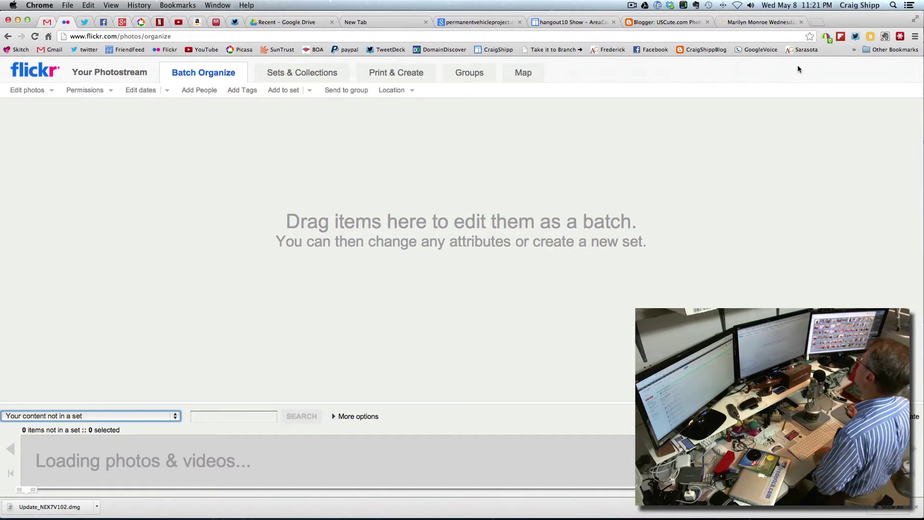
pyautogui.moveTo(857, 21); pyautogui.dragTo(650, 21)
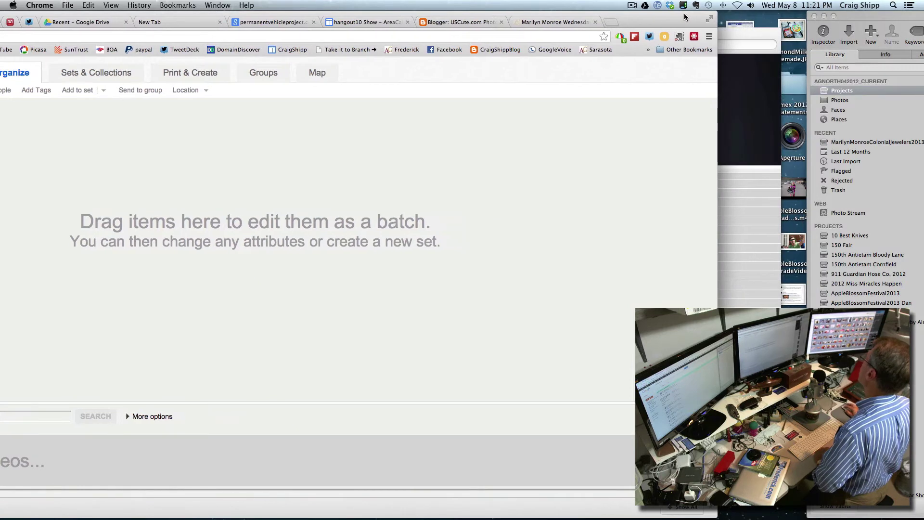
pyautogui.click(914, 18)
pyautogui.moveTo(914, 18); pyautogui.dragTo(923, 20)
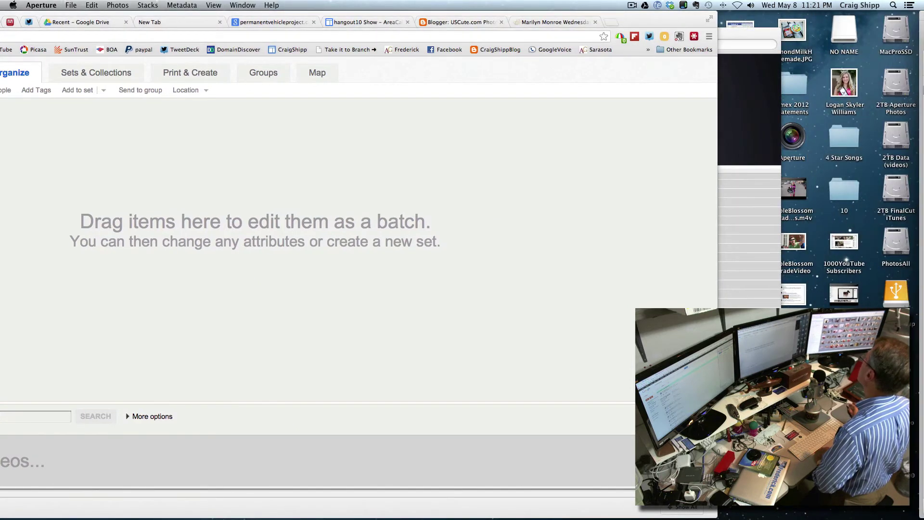
pyautogui.click(898, 36)
pyautogui.rightClick(898, 36)
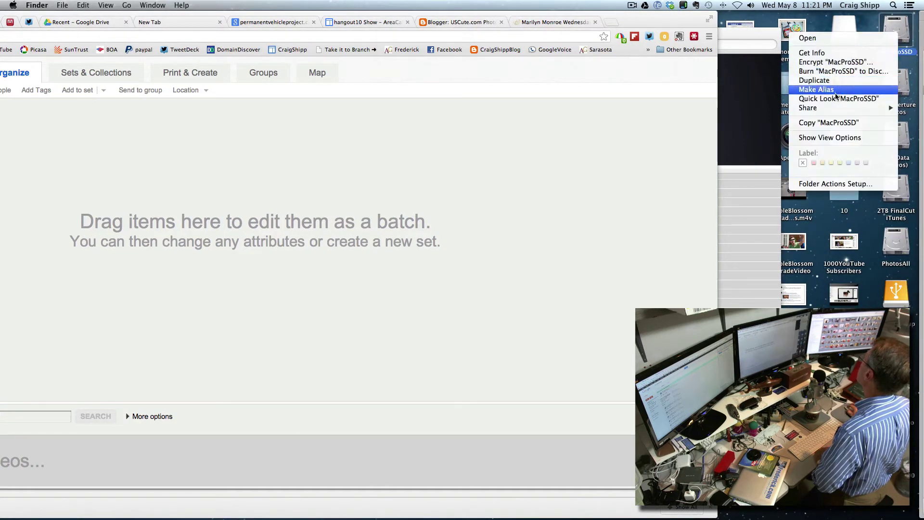
pyautogui.click(817, 54)
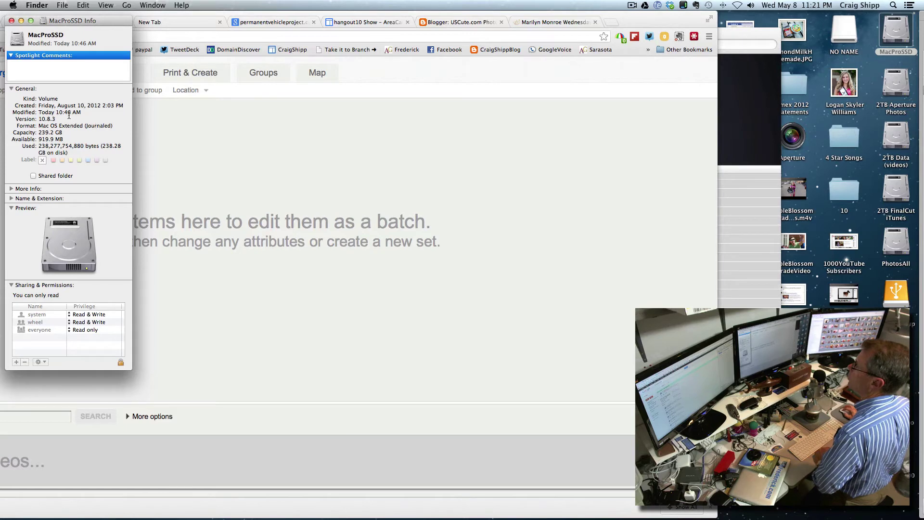
pyautogui.click(11, 21)
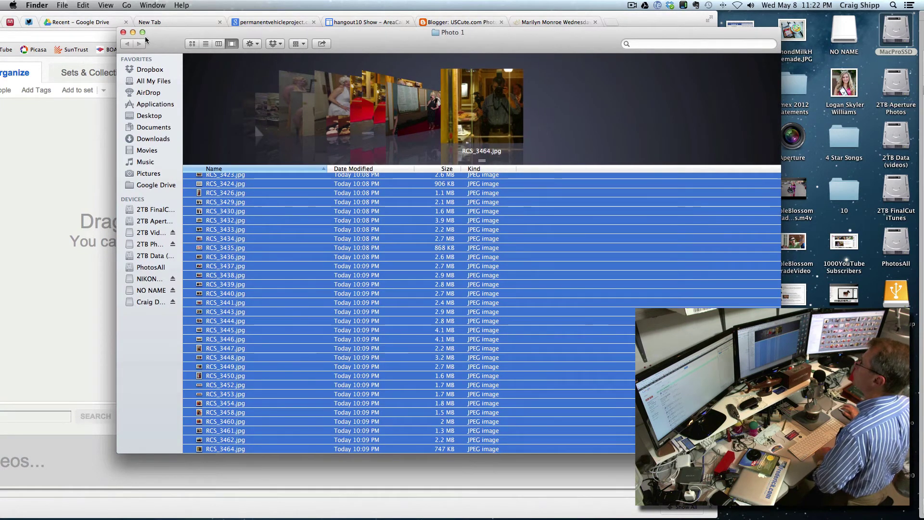
# - Close the Photo 1 folder window and restore the browser window with the Flickr organizer to full width
pyautogui.moveTo(142, 32)
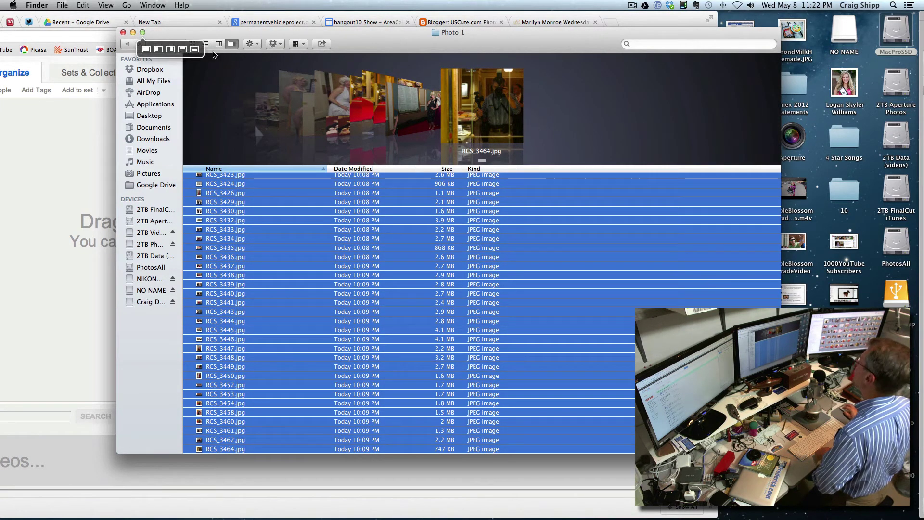
pyautogui.click(123, 33)
pyautogui.doubleClick(322, 19)
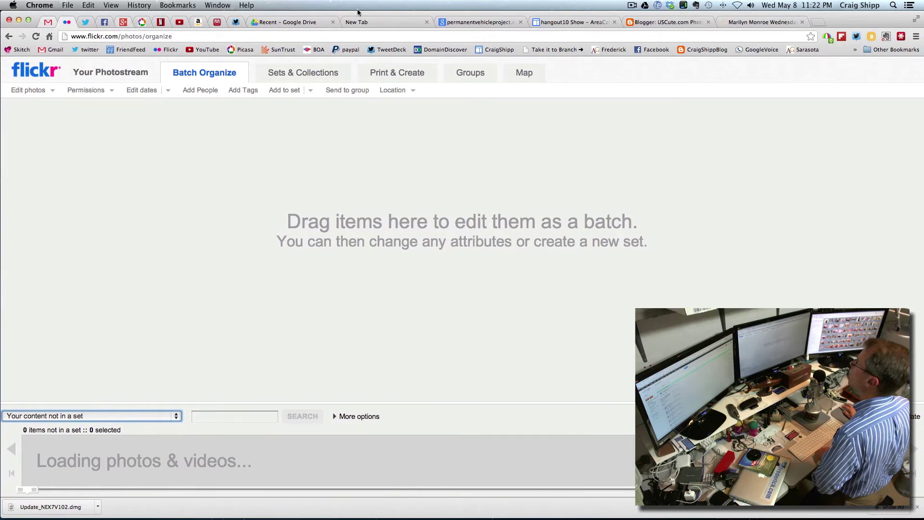
pyautogui.click(633, 9)
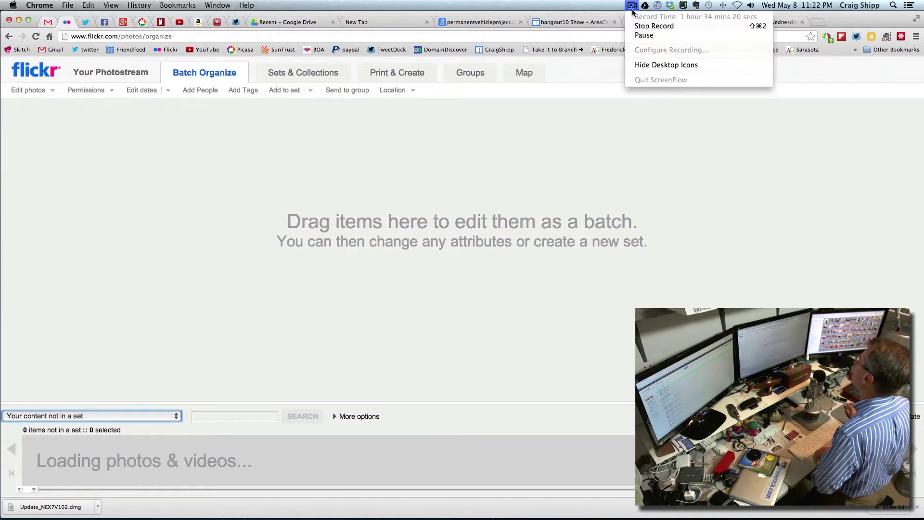
pyautogui.click(637, 36)
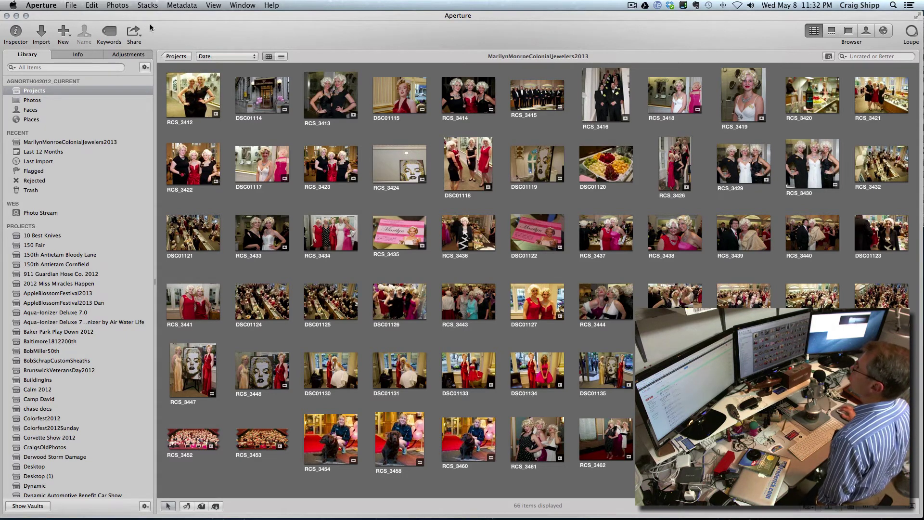
# - Quit Aperture and bring the Final Cut Pro window to the front over the MacProSSD info window
pyautogui.click(42, 6)
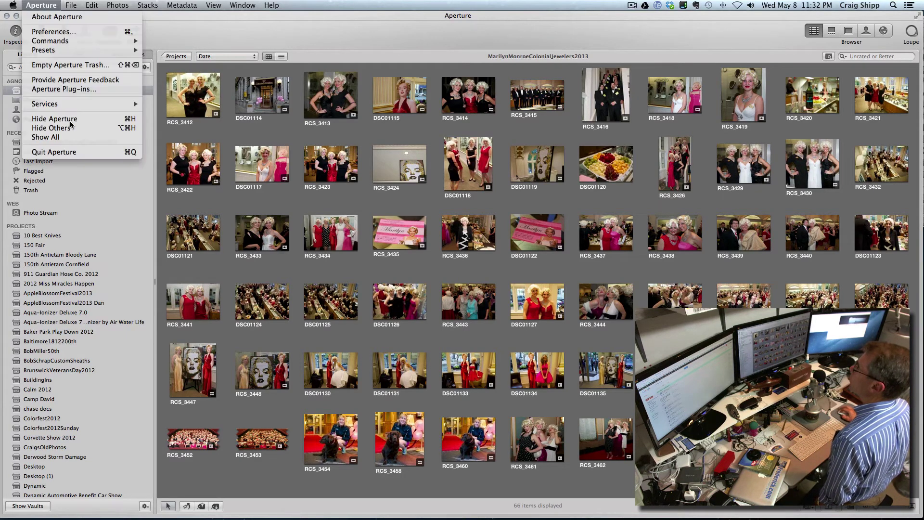
pyautogui.click(75, 151)
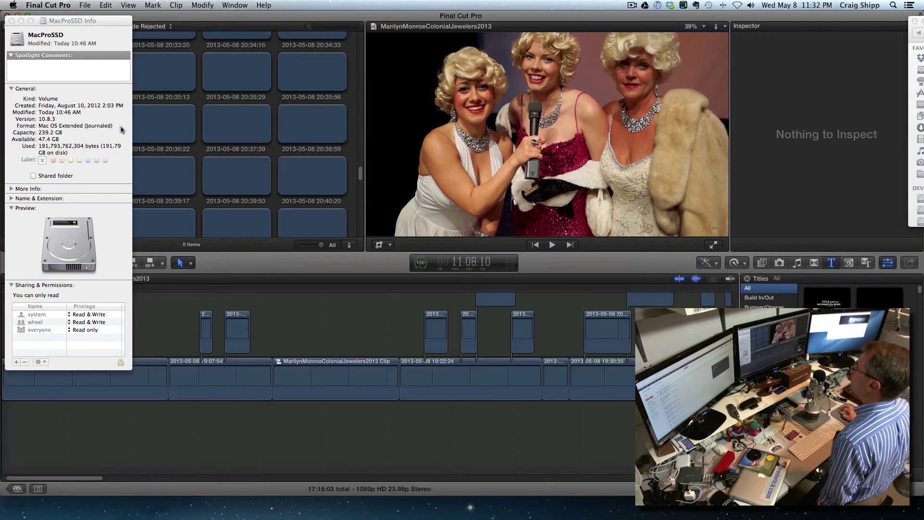
pyautogui.click(129, 19)
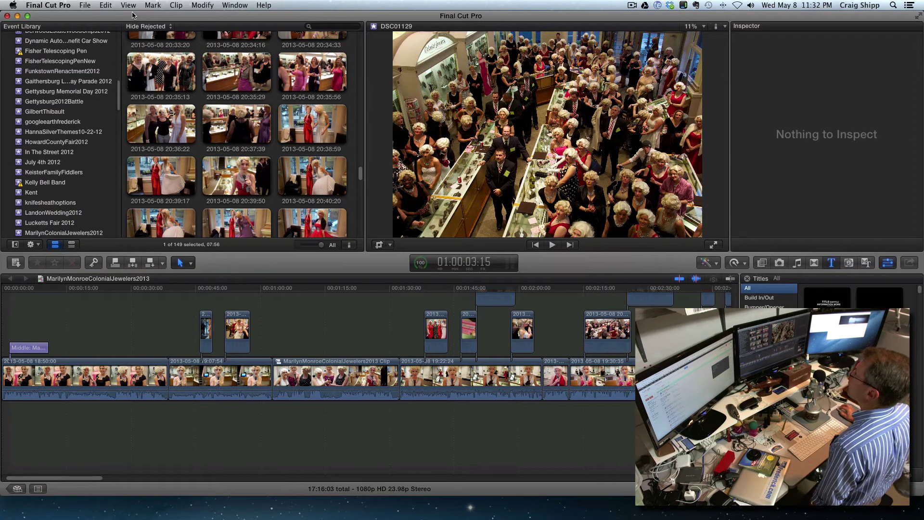
# - Export the MarilynMonroeColonialJewelers2013 timeline as a Master File, saved to the Desktop under the project's name
pyautogui.click(84, 5)
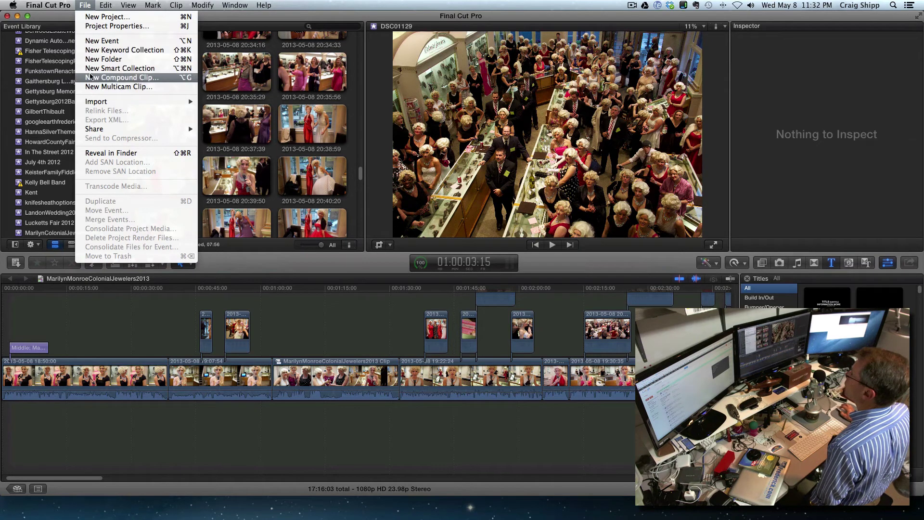
pyautogui.moveTo(129, 130)
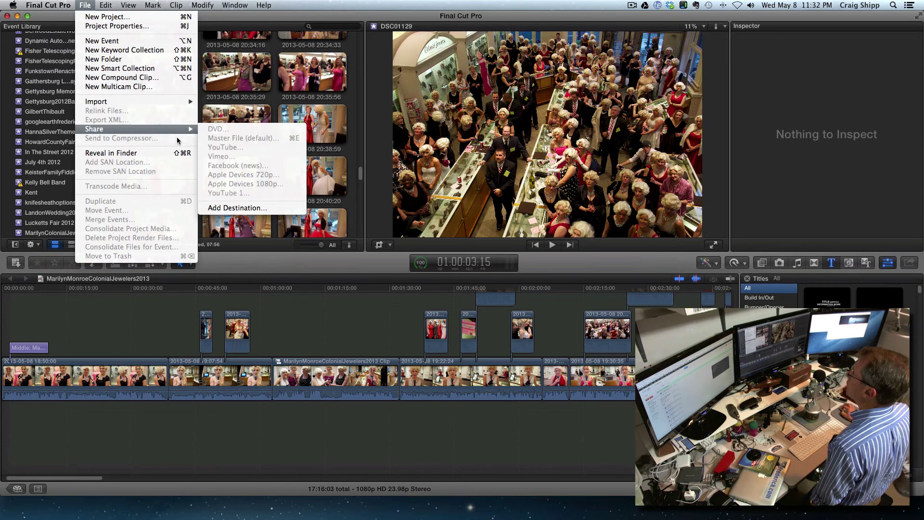
pyautogui.click(168, 305)
pyautogui.click(168, 305)
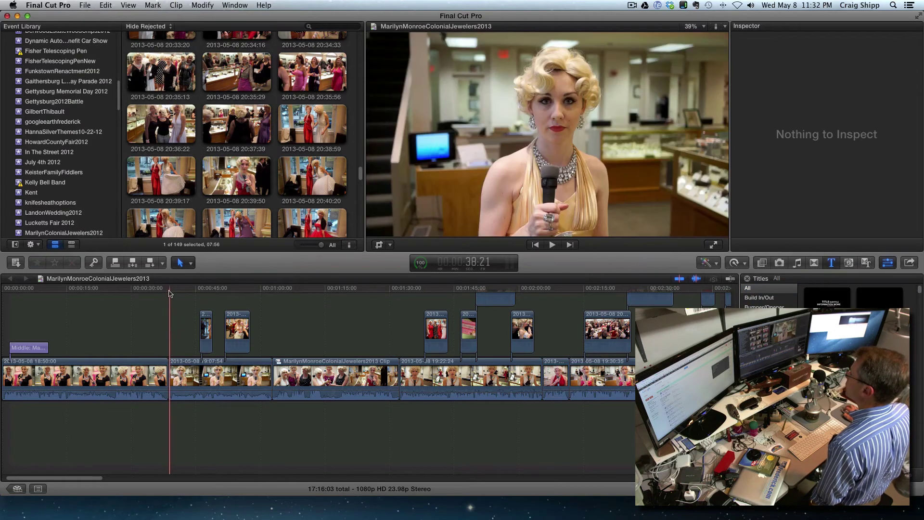
pyautogui.click(183, 310)
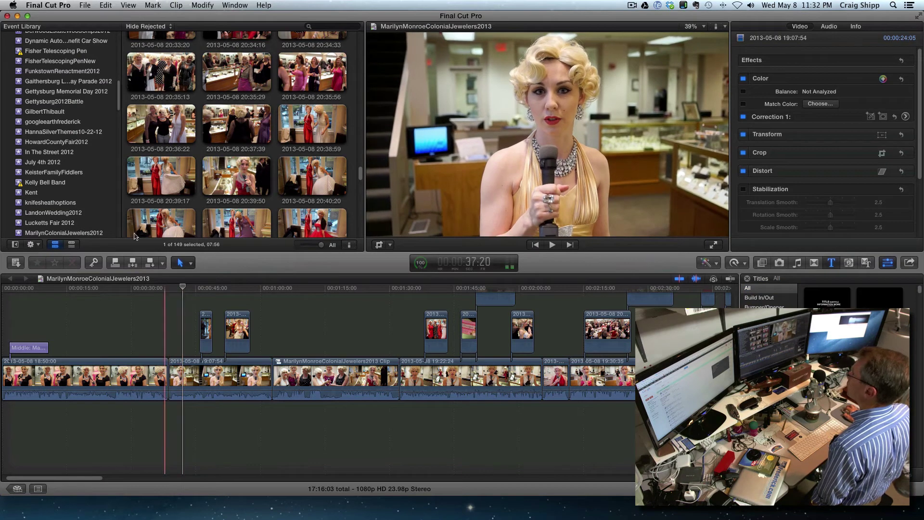
pyautogui.click(84, 5)
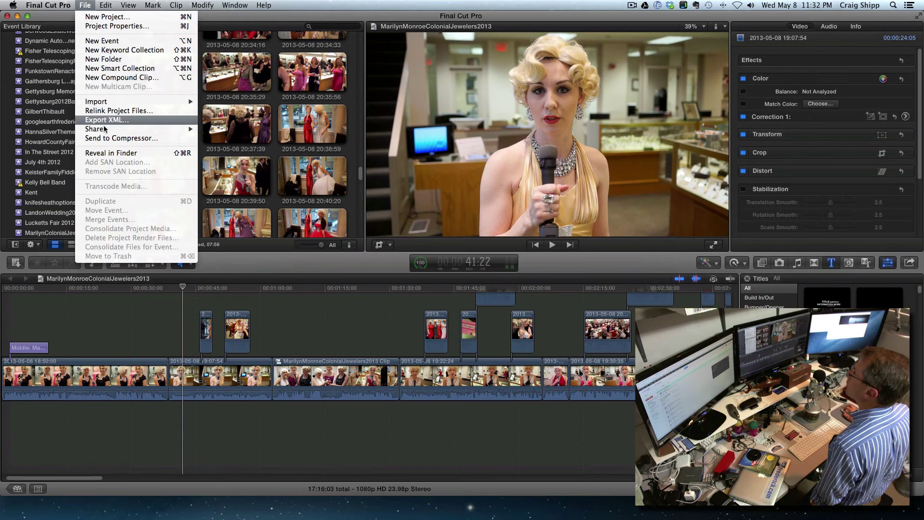
pyautogui.moveTo(110, 129)
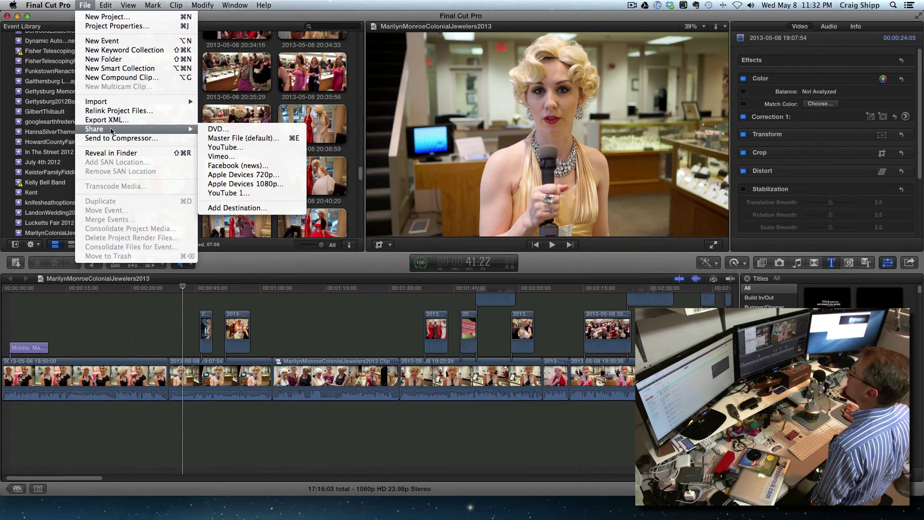
pyautogui.click(216, 138)
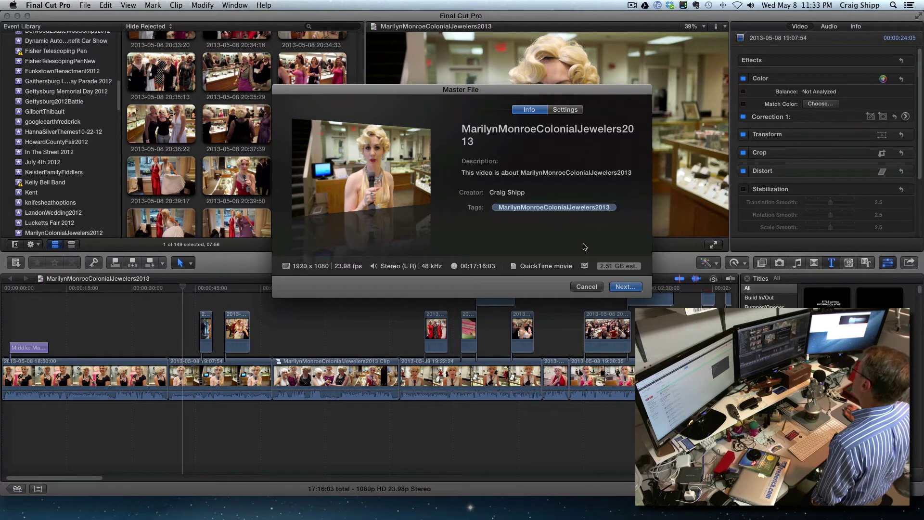
pyautogui.click(622, 288)
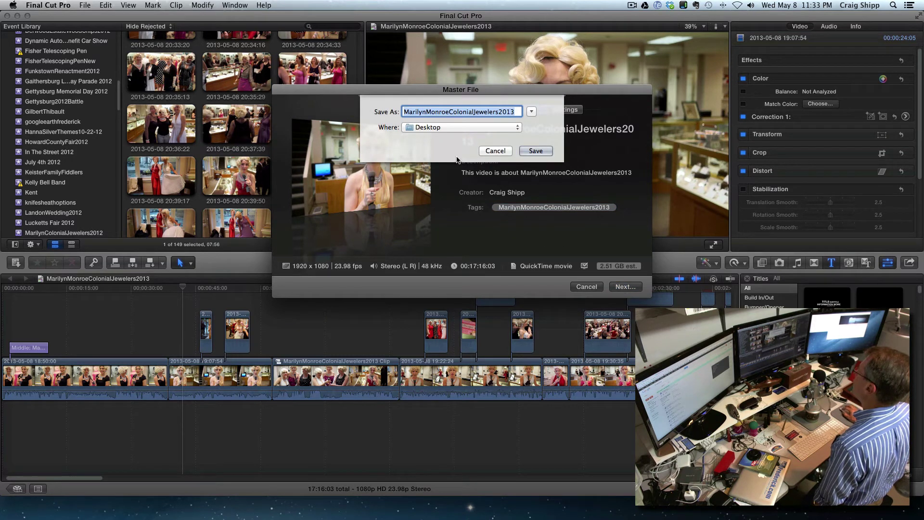
pyautogui.click(531, 151)
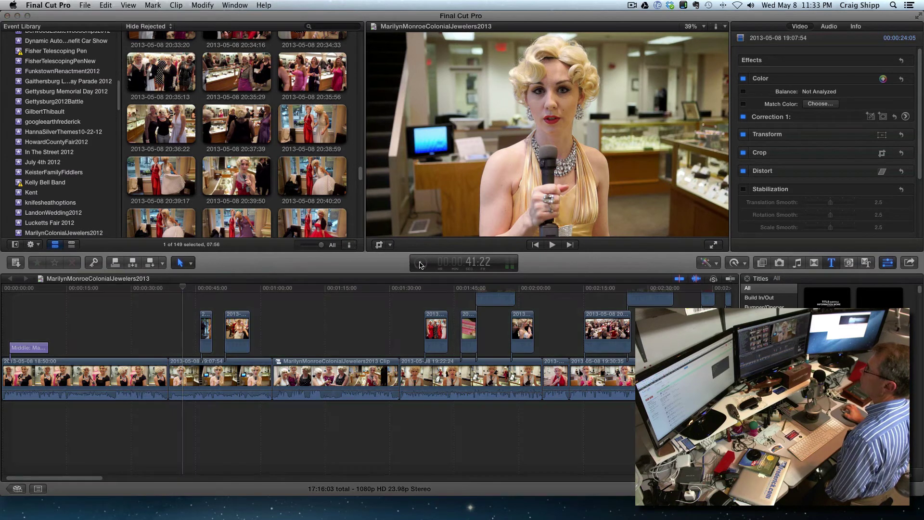
# - Open the Background Tasks window and move it over the viewer to check the sharing progress
pyautogui.press('super+9')
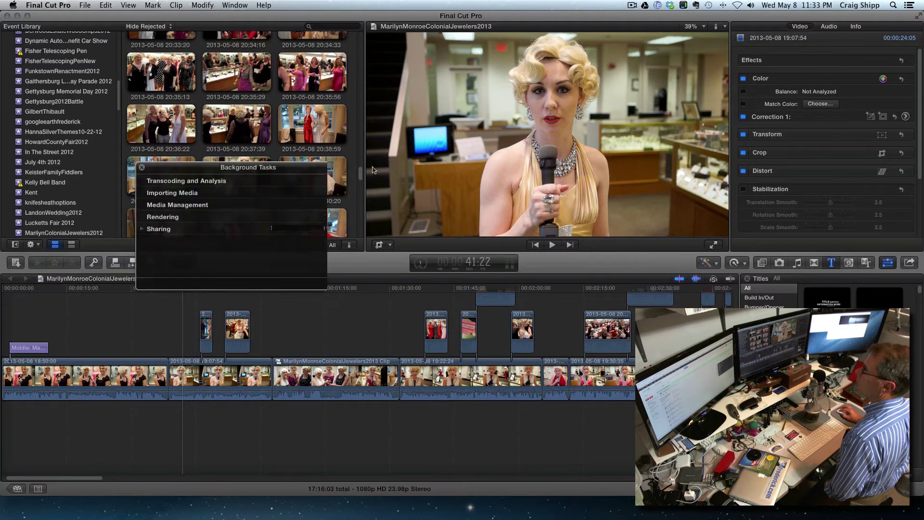
pyautogui.moveTo(310, 166); pyautogui.dragTo(482, 168)
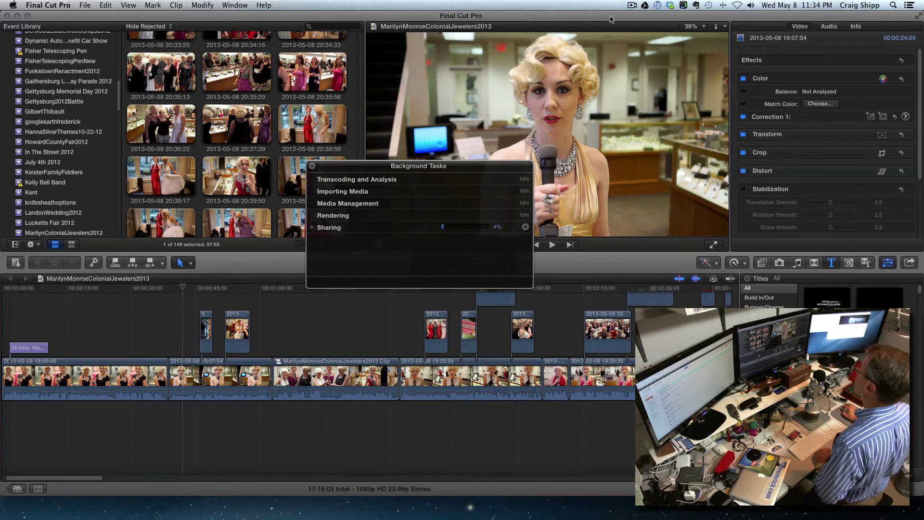
pyautogui.click(614, 17)
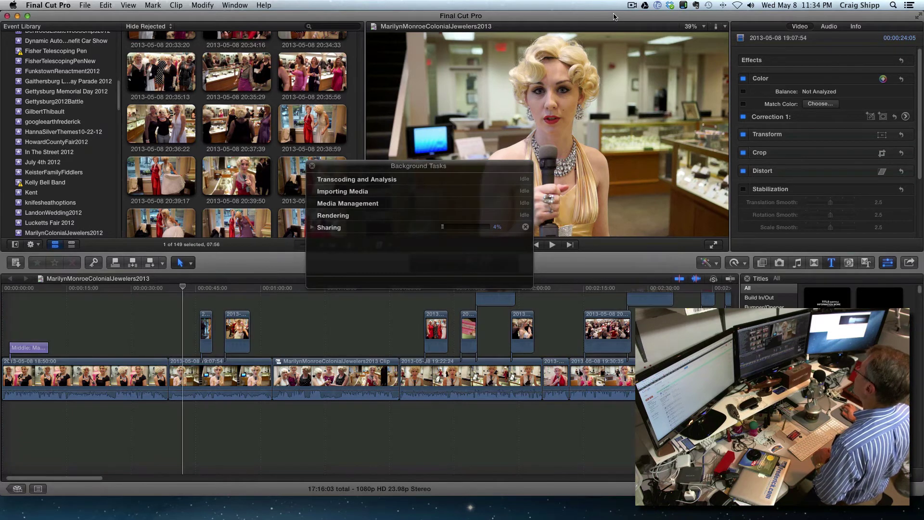
pyautogui.click(632, 6)
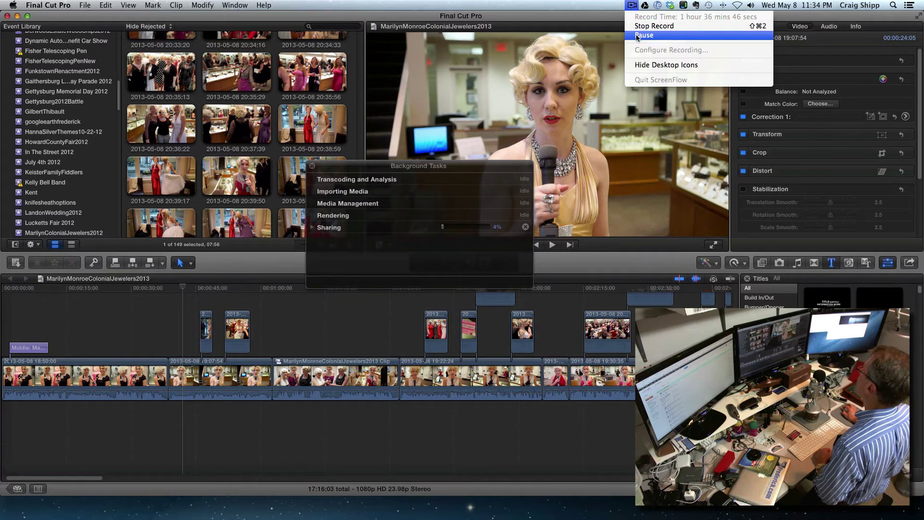
pyautogui.click(636, 35)
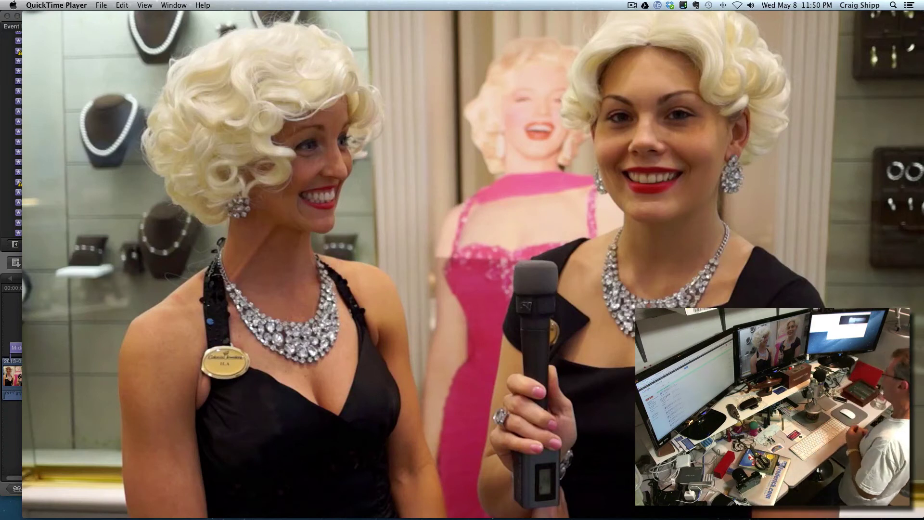
# - Shift the QuickTime Player window into view and play the exported MarilynMonroeColonialJewelers2013 movie
pyautogui.moveTo(578, 108)
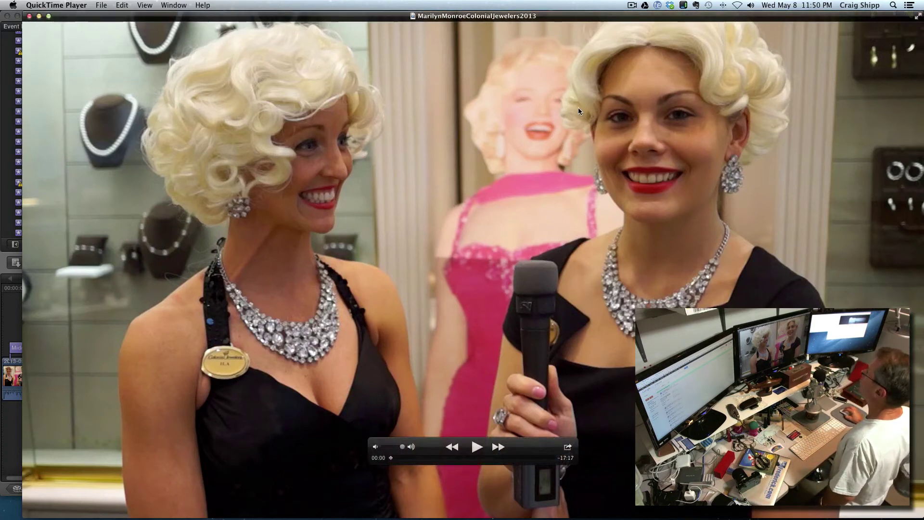
pyautogui.moveTo(383, 18); pyautogui.dragTo(367, 12)
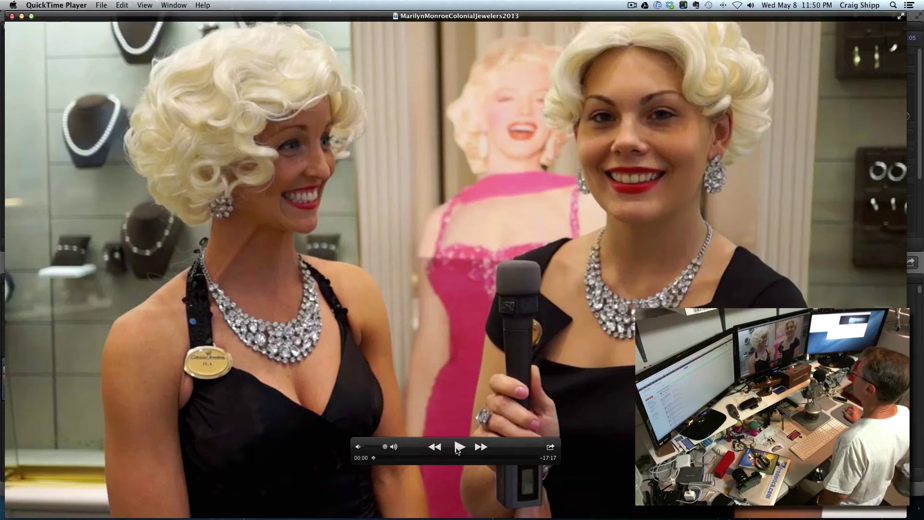
pyautogui.click(457, 447)
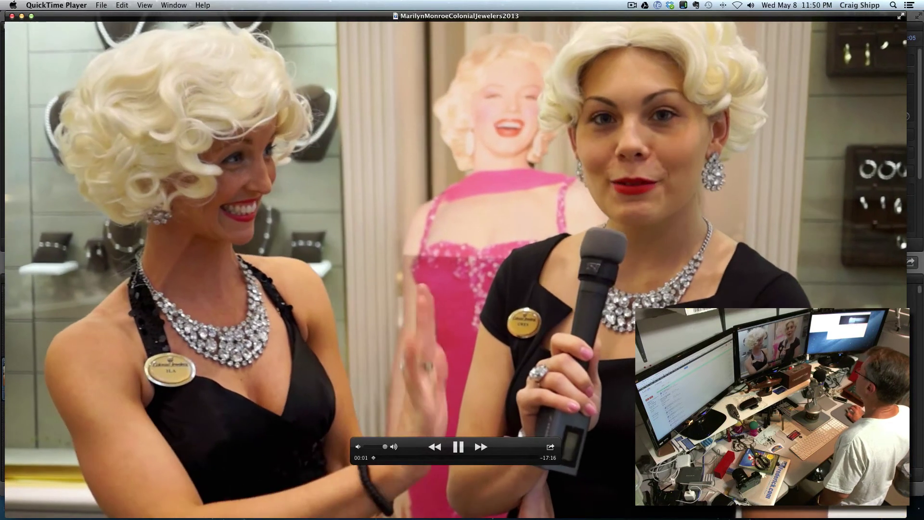
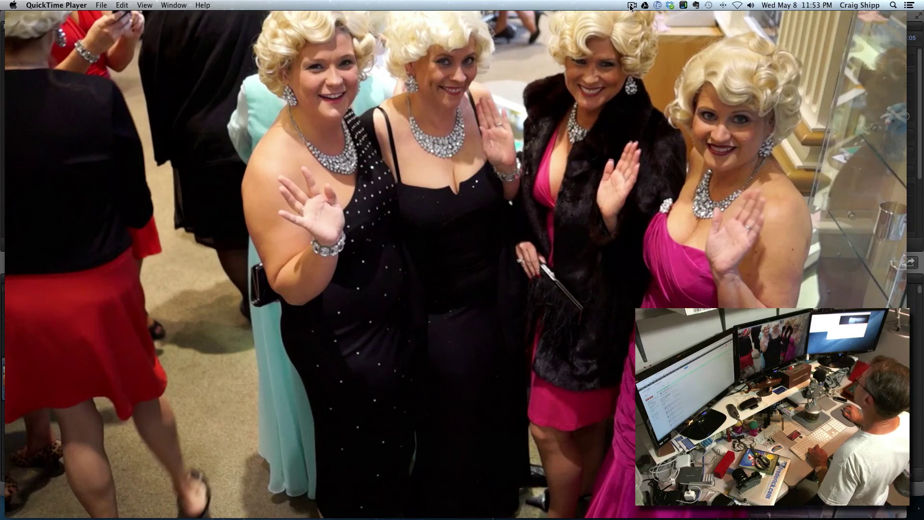
pyautogui.click(631, 6)
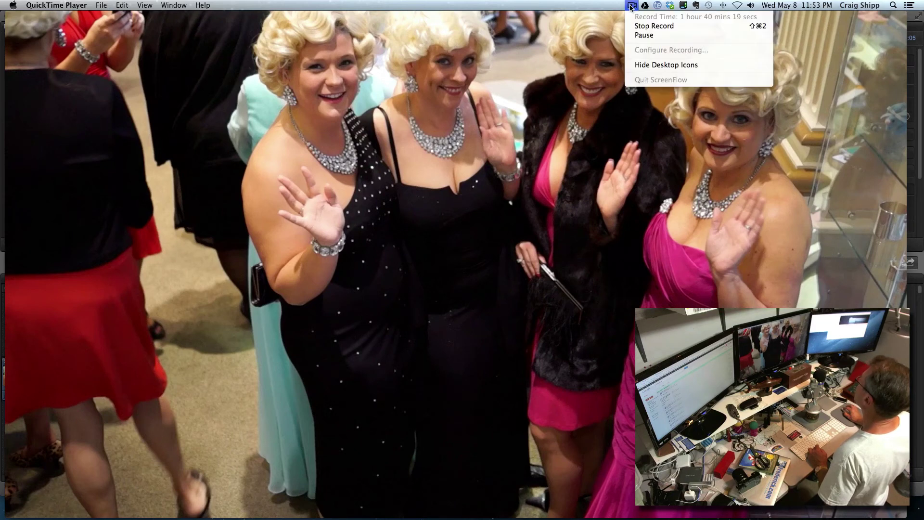
pyautogui.click(635, 36)
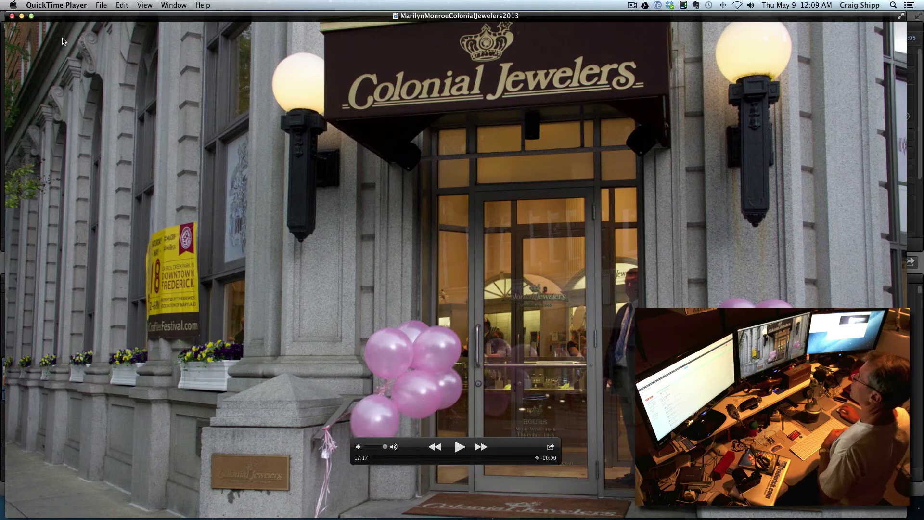
# - Close the exported movie in QuickTime Player, return to Final Cut Pro and close its Background Tasks window
pyautogui.moveTo(70, 17); pyautogui.dragTo(97, 23)
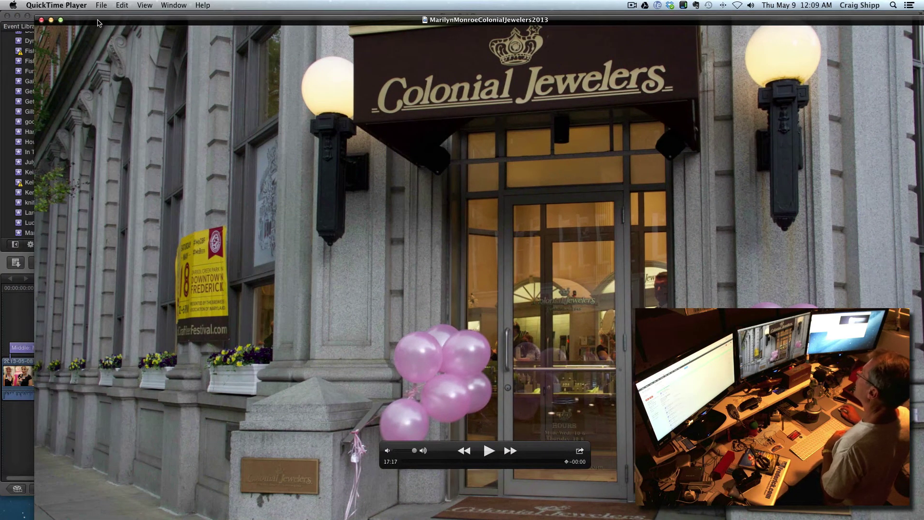
pyautogui.click(41, 22)
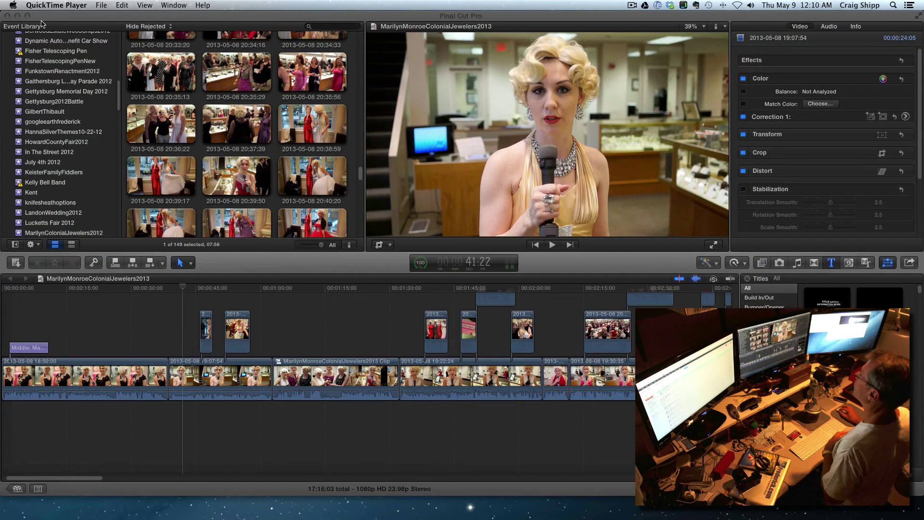
pyautogui.click(65, 18)
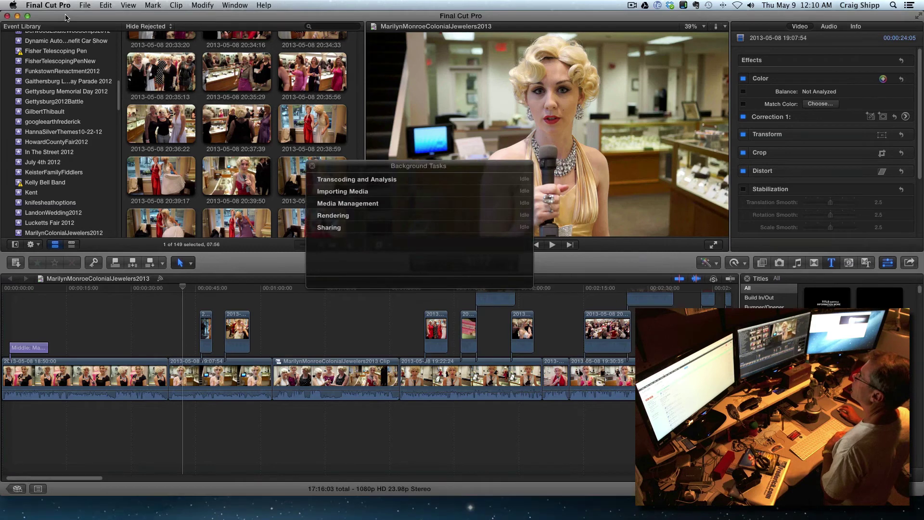
pyautogui.click(312, 168)
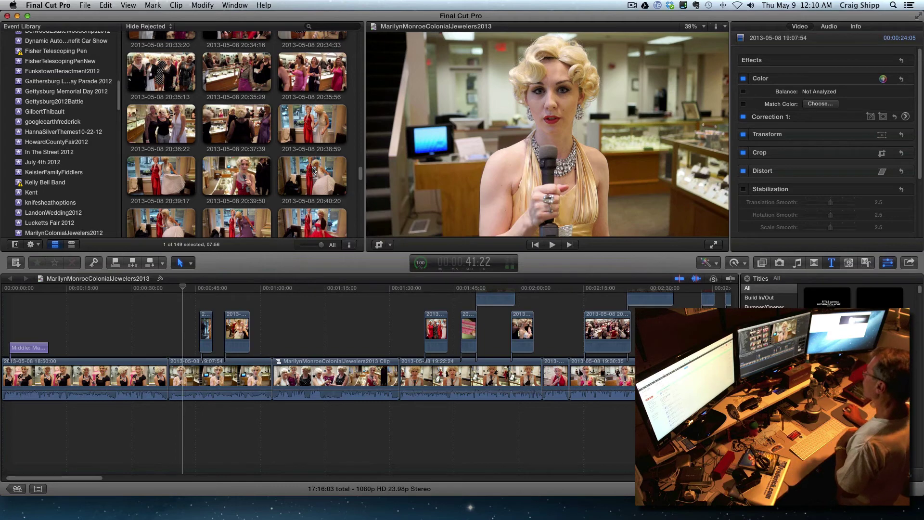
pyautogui.click(310, 171)
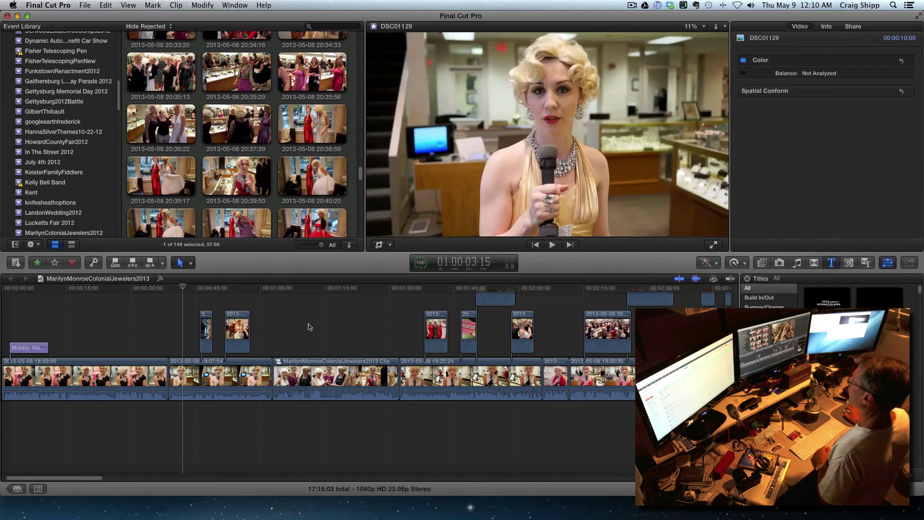
pyautogui.click(309, 327)
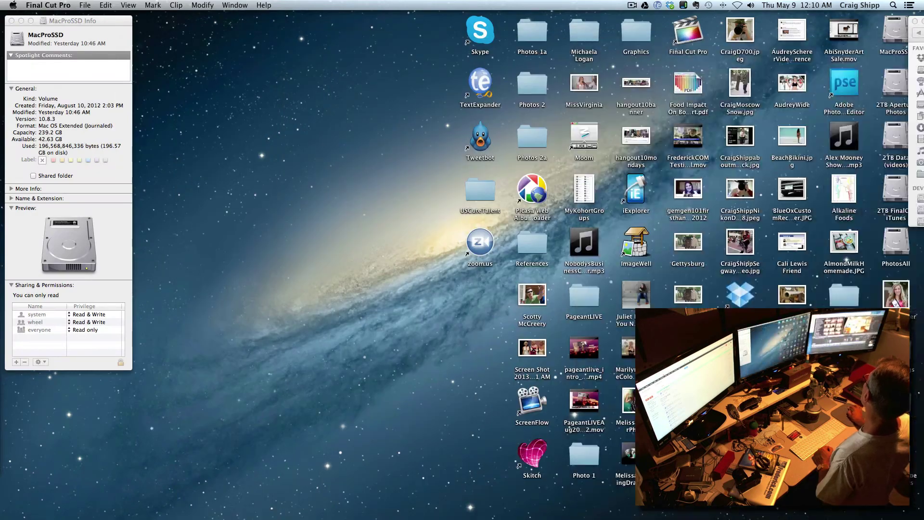
# - Switch to Chrome and open the video upload page of the areacable YouTube channel
pyautogui.moveTo(801, 518)
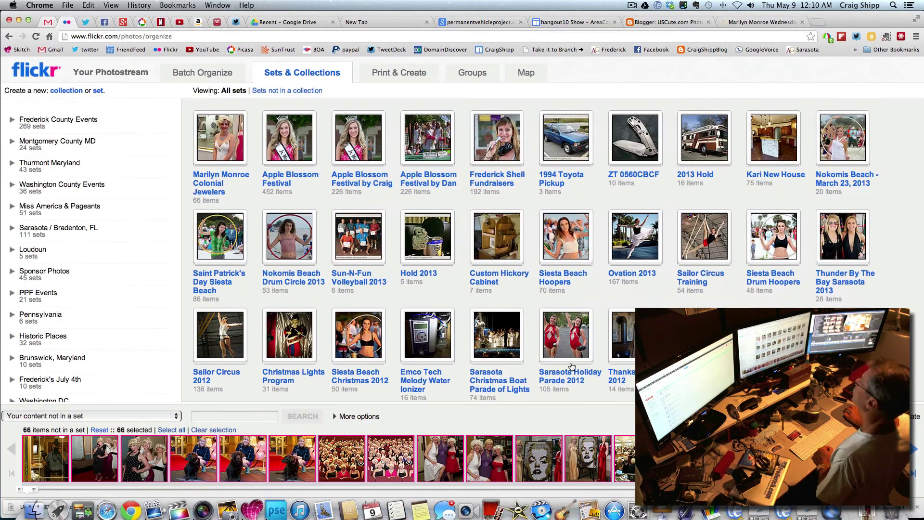
pyautogui.click(179, 22)
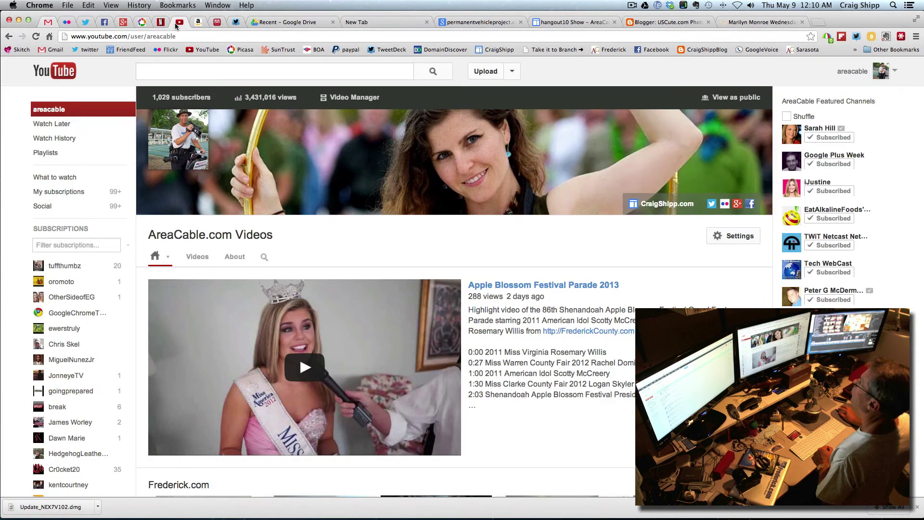
pyautogui.click(485, 71)
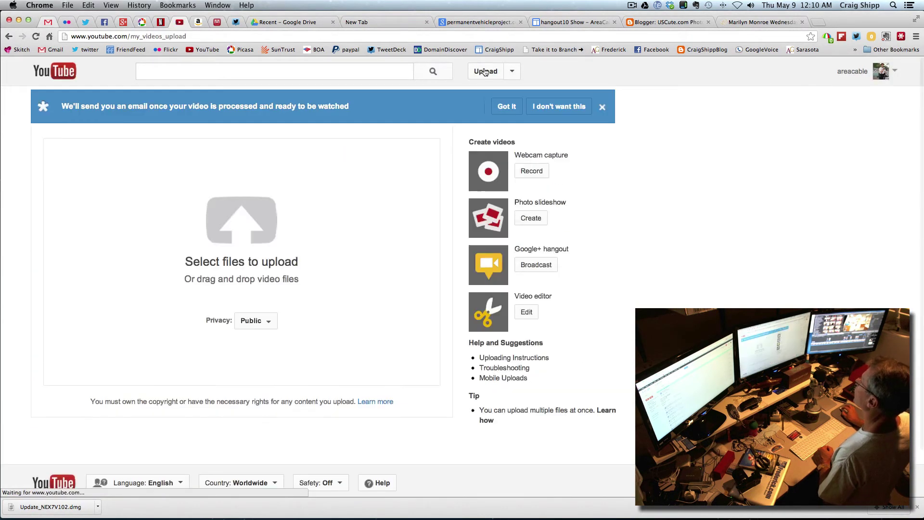
# - Upload MarilynMonroeColonialJewelers2013.mov from the Desktop to YouTube
pyautogui.click(241, 243)
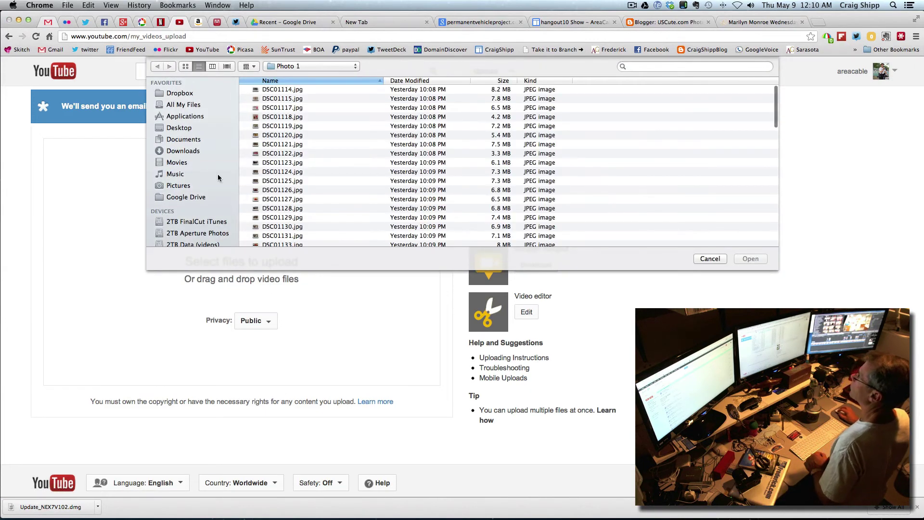
pyautogui.click(178, 128)
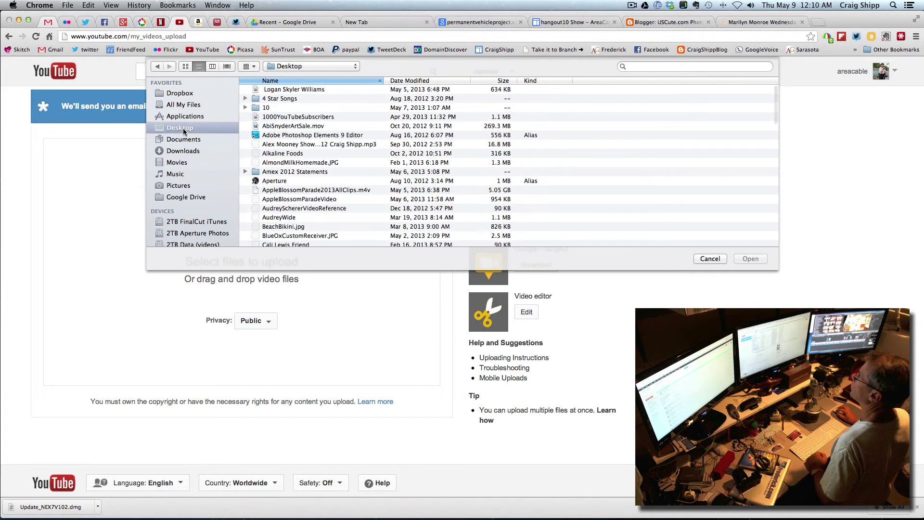
pyautogui.scroll(-10, 315, 153)
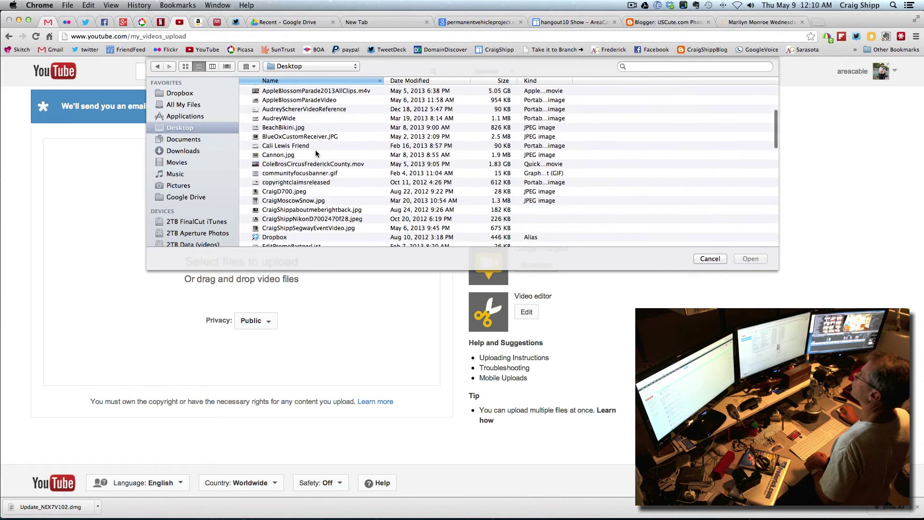
pyautogui.scroll(-8, 316, 149)
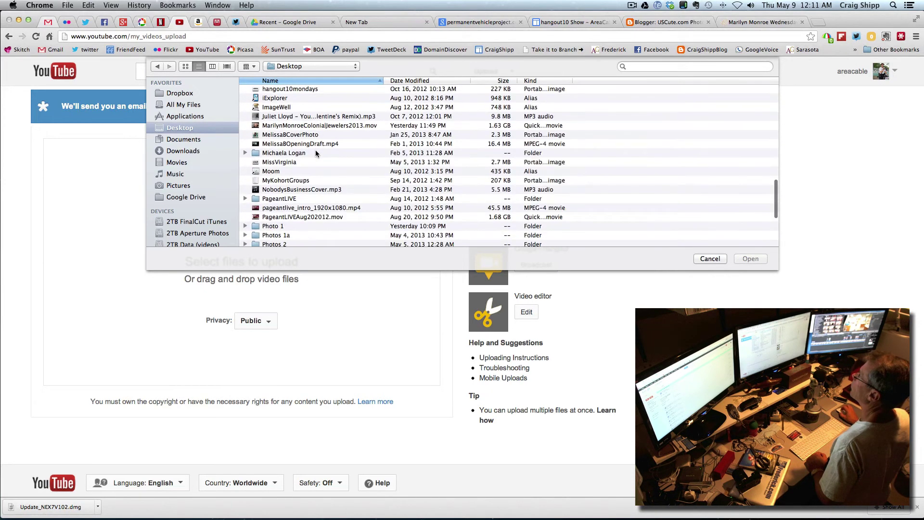
pyautogui.click(308, 126)
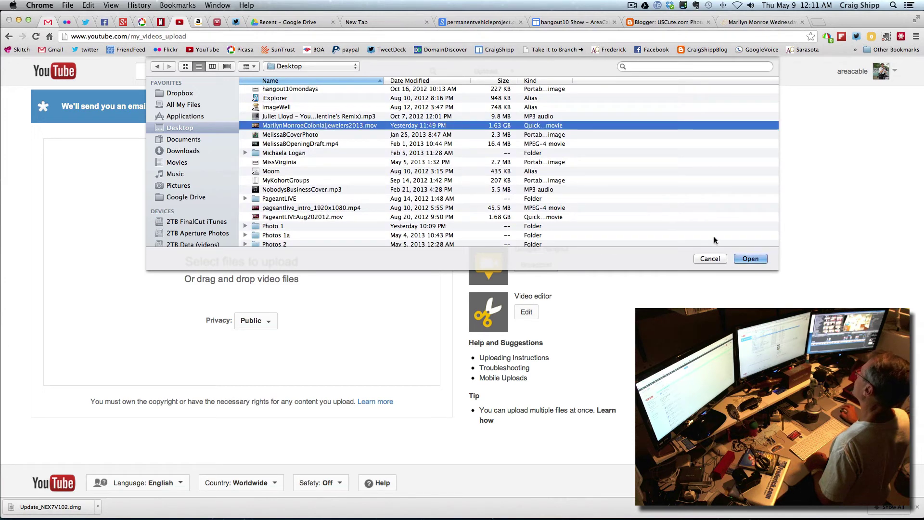
pyautogui.click(750, 258)
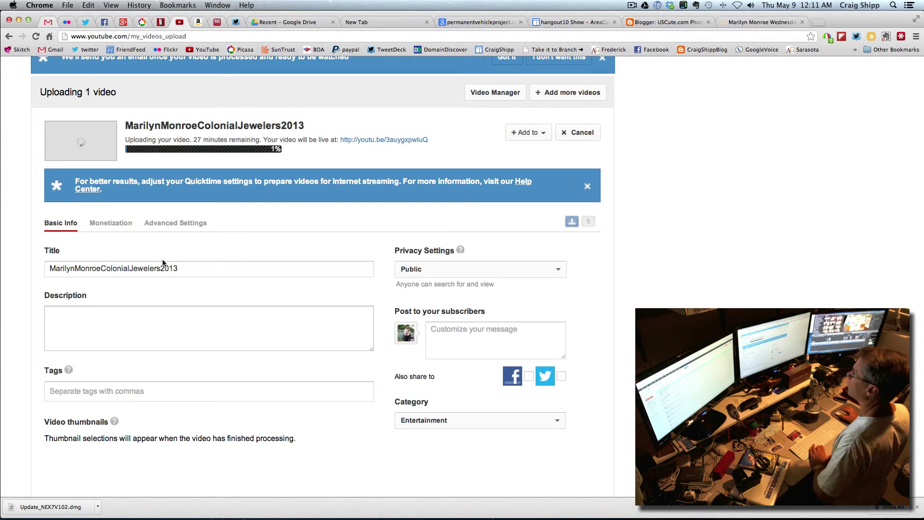
# - Add spaces between the words of the video title so it reads "Marilyn Monroe Colonial Jewelers 2013"
pyautogui.click(75, 269)
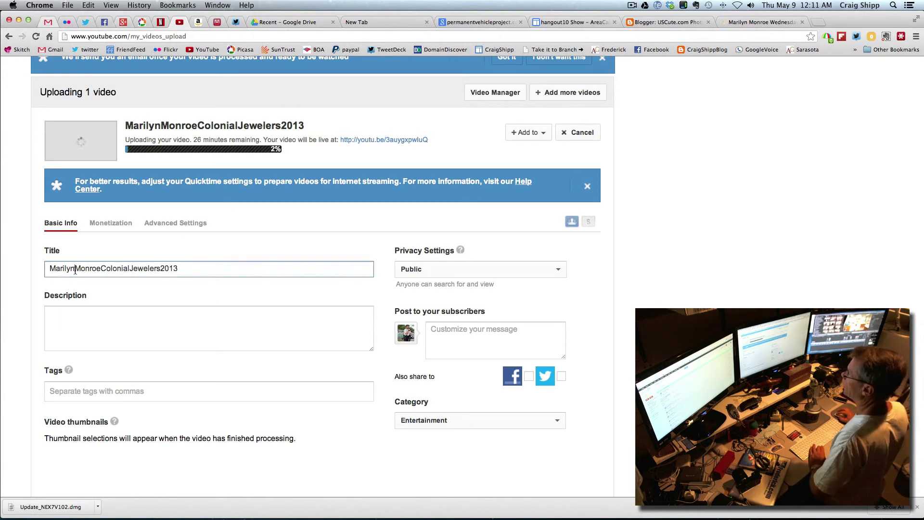
pyautogui.click(104, 268)
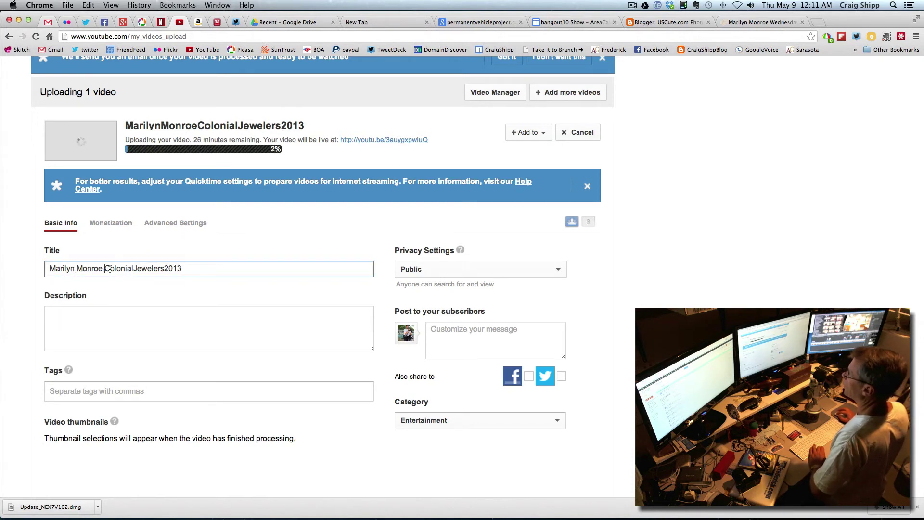
pyautogui.click(135, 269)
pyautogui.click(166, 269)
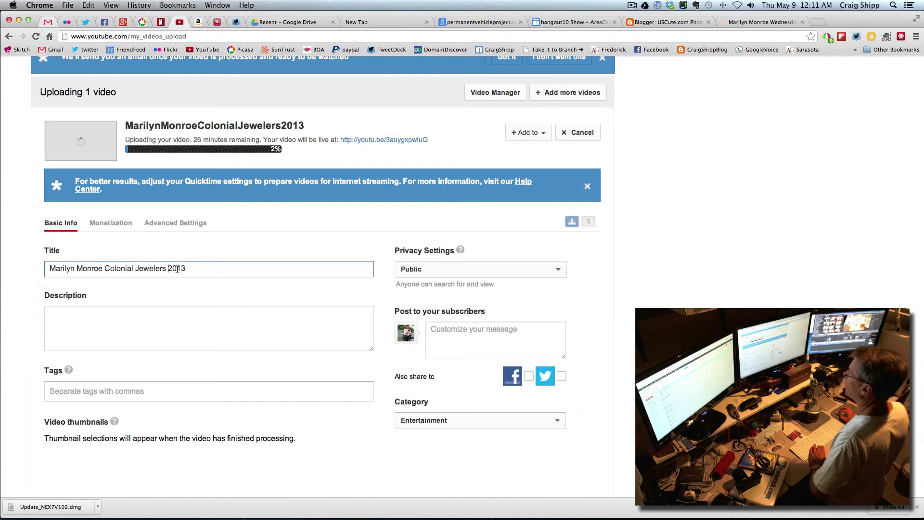
pyautogui.click(660, 232)
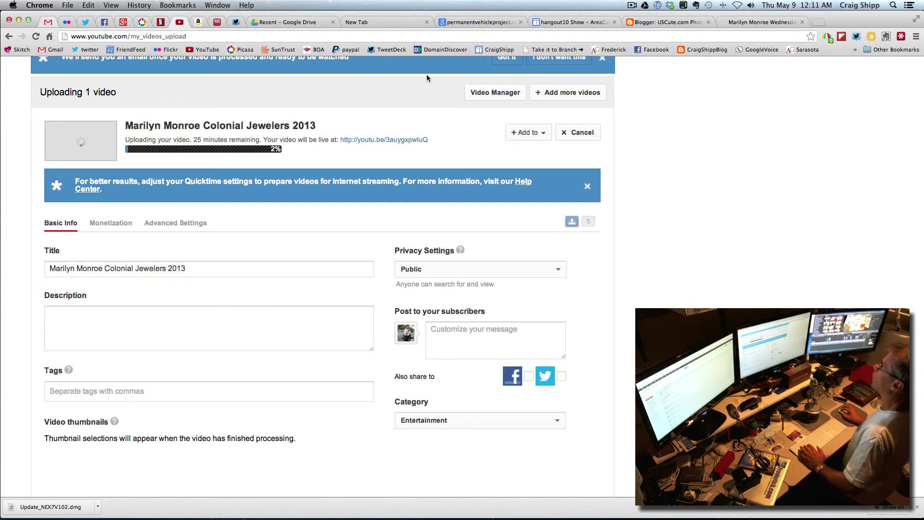
# - Load frederick.com in the empty browser tab and log in to the site as a member
pyautogui.click(395, 22)
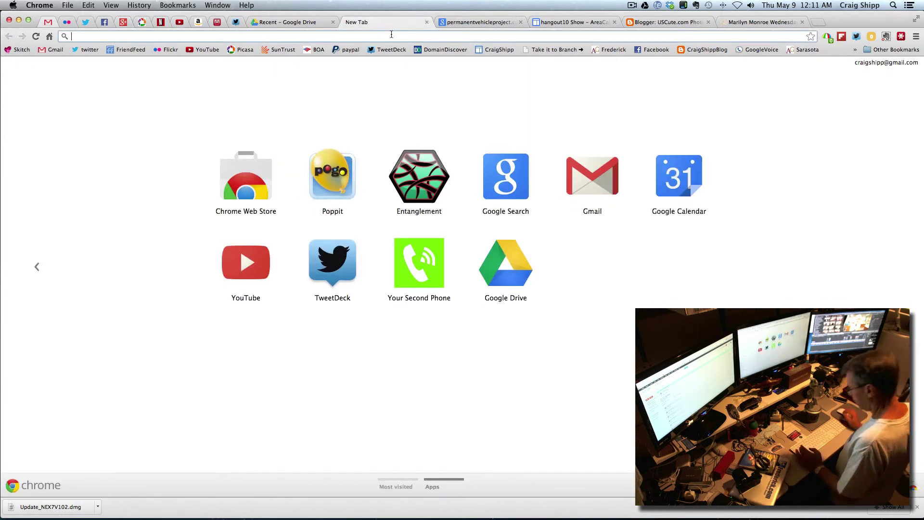
pyautogui.write('fc')
pyautogui.press('Down')
pyautogui.press('Down')
pyautogui.press('Down')
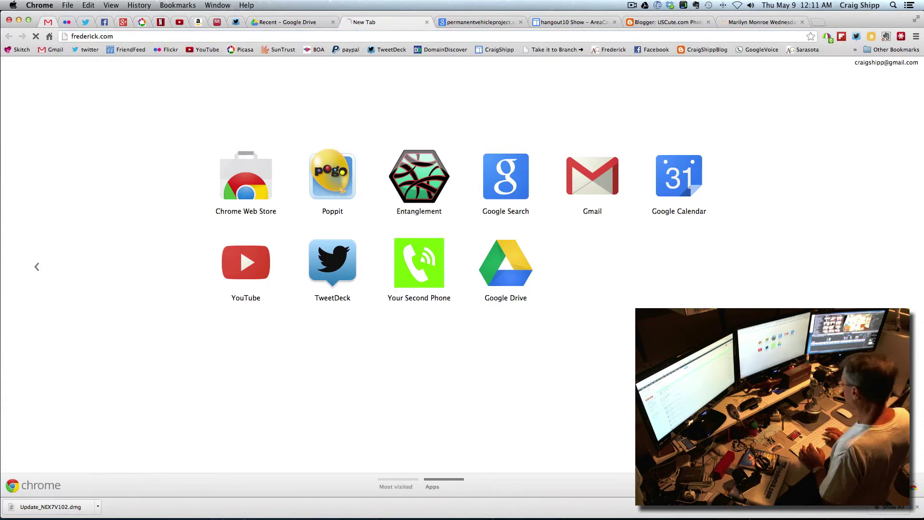
pyautogui.press('Return')
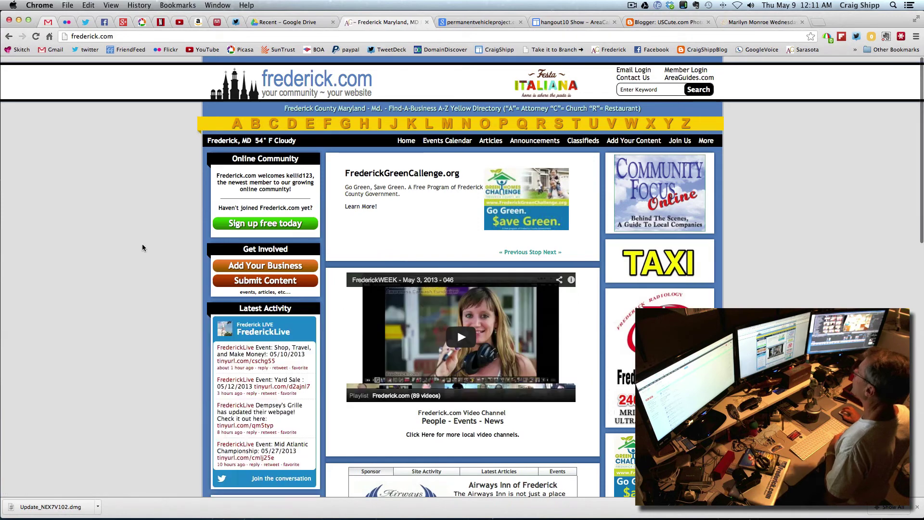
pyautogui.click(691, 71)
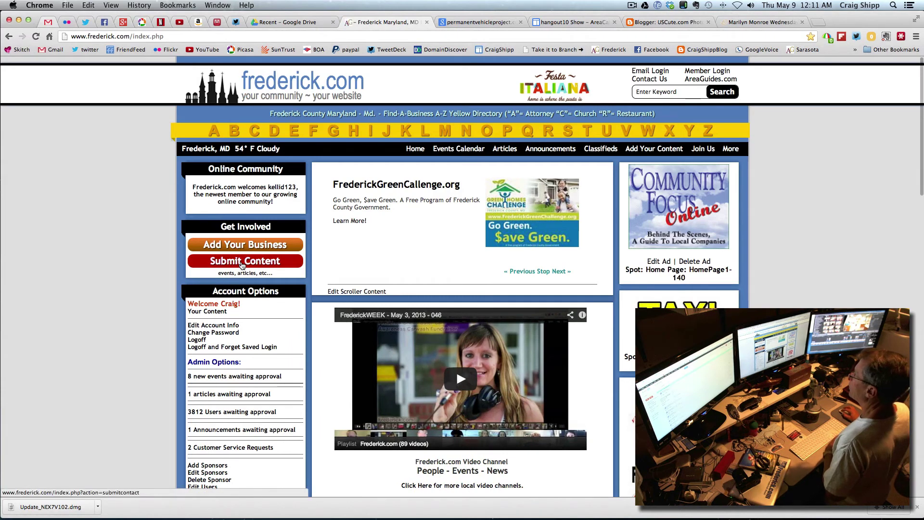
# - Start submitting content of the type "Submit an Article" and open the advanced version of the article form
pyautogui.click(243, 261)
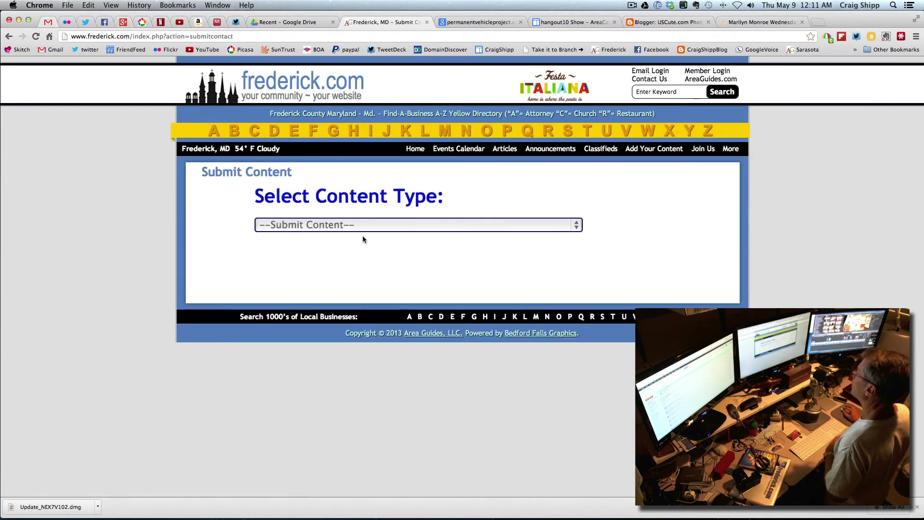
pyautogui.click(449, 227)
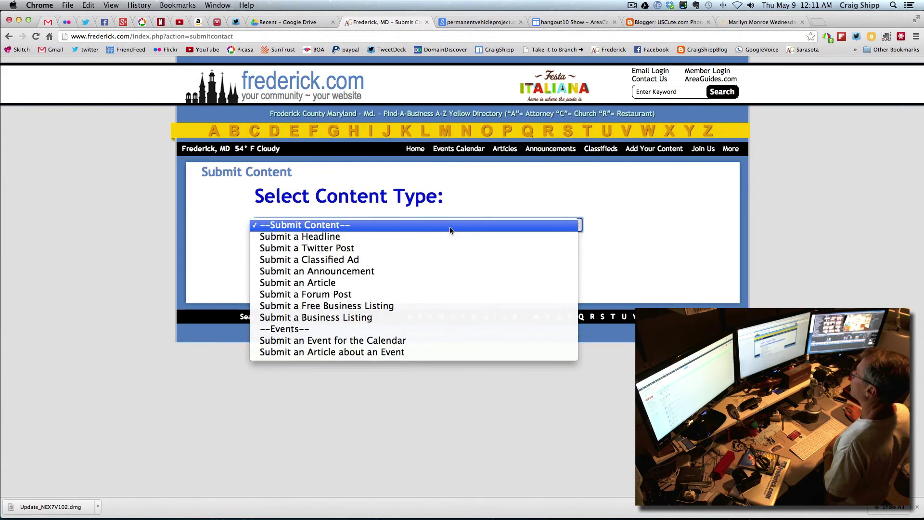
pyautogui.click(342, 283)
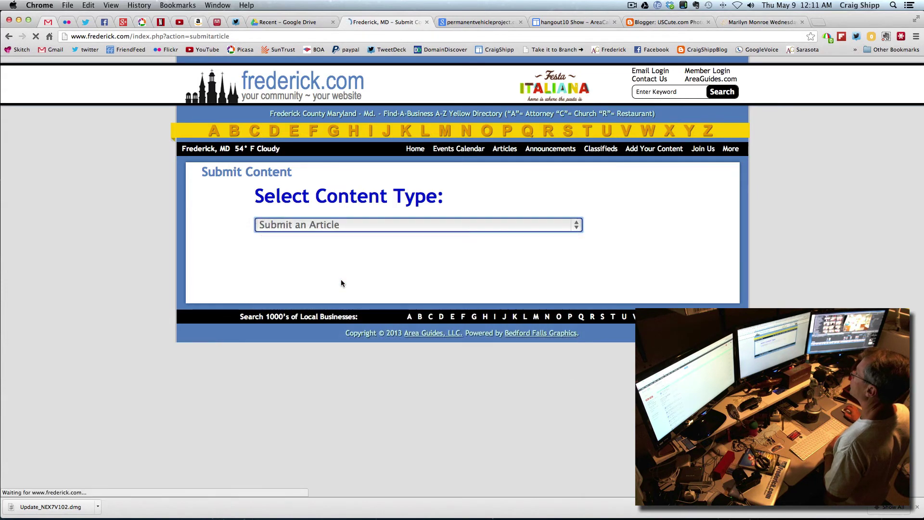
pyautogui.click(648, 289)
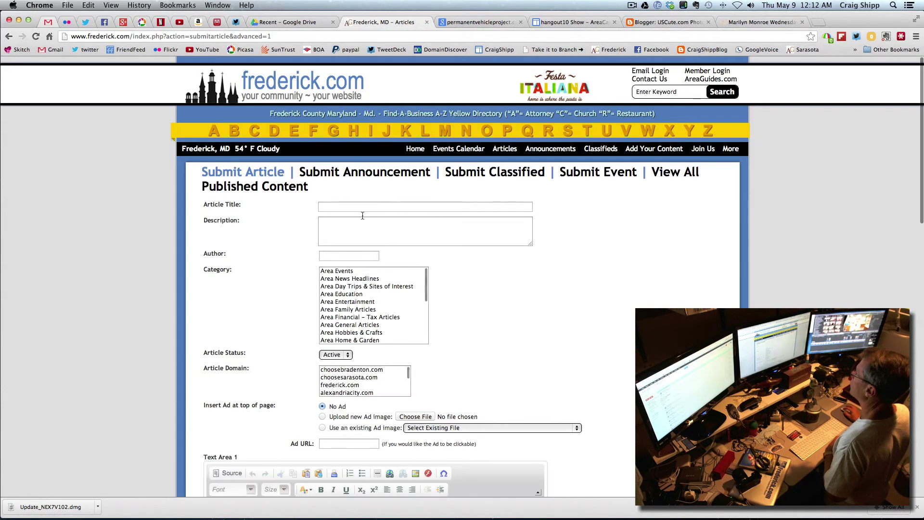
# - Enter "Marilyn Monroe at Colonial Jewelers" as the article title
pyautogui.click(356, 207)
pyautogui.write('Marilyn Monroe Colonial Jewelers')
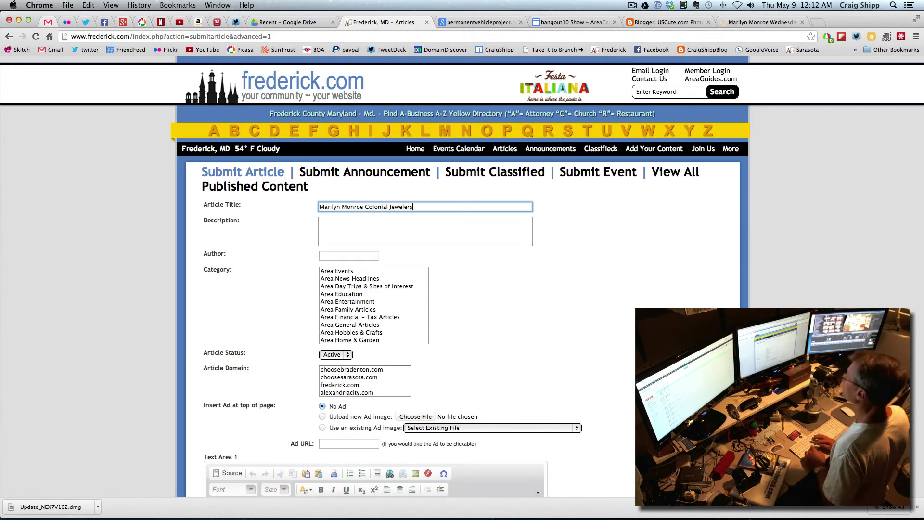
pyautogui.click(366, 207)
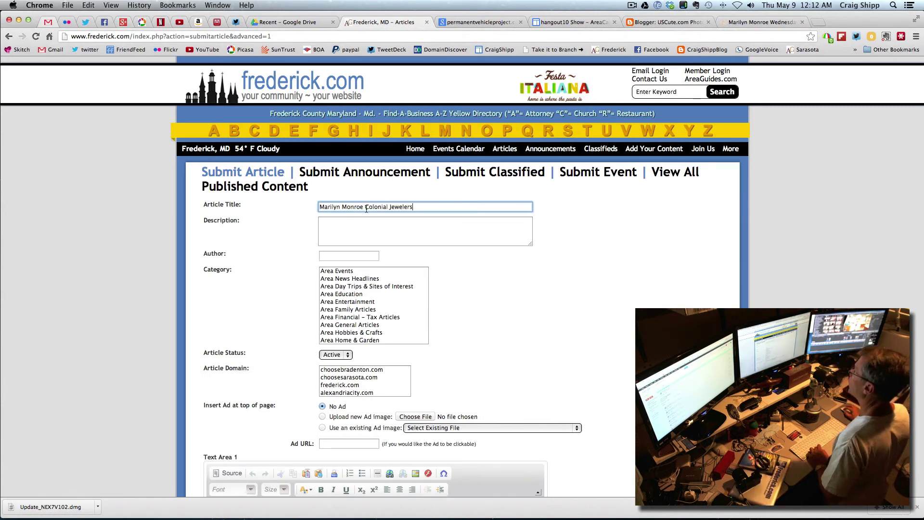
pyautogui.write('at')
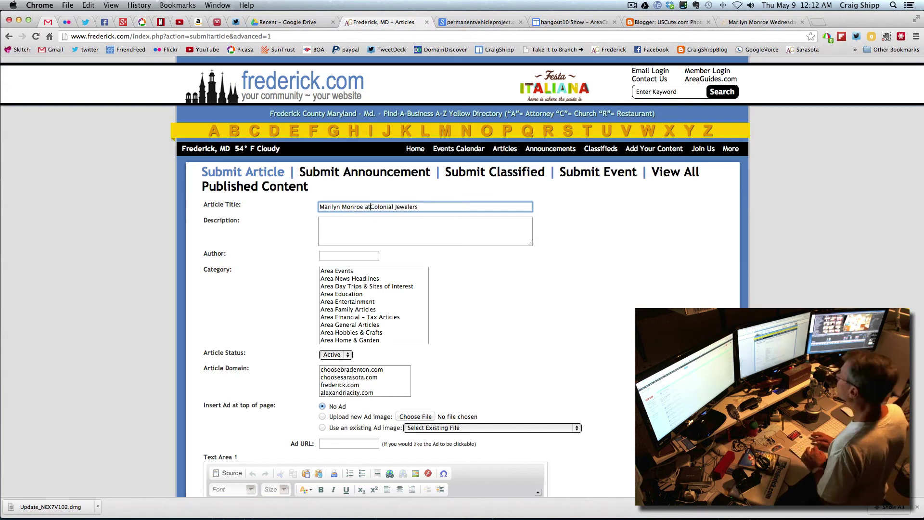
# - Fill in the article description with "Marilyn Monroe comes to Colonial Jewelers in historic downtown Frederick, Maryland"
pyautogui.click(337, 228)
pyautogui.write('Marilyn Monroe Colonial Jewelers')
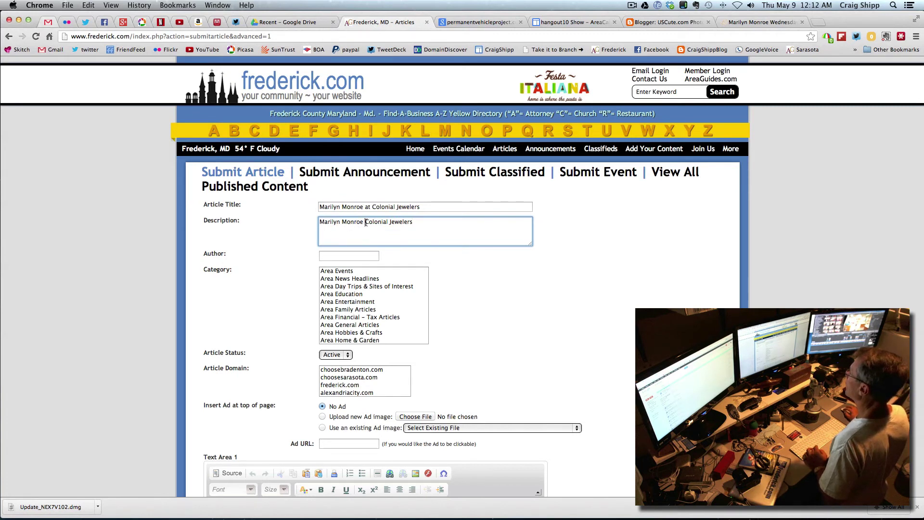
pyautogui.write('comes')
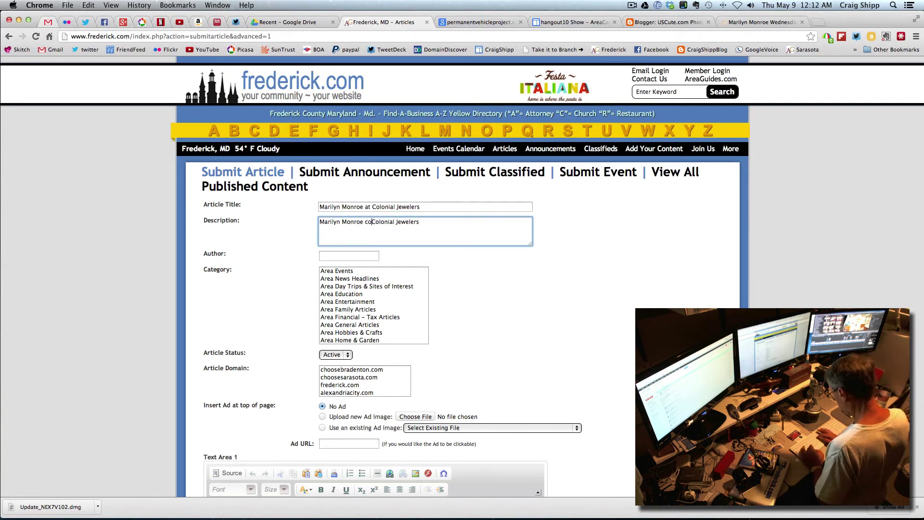
pyautogui.write(' to')
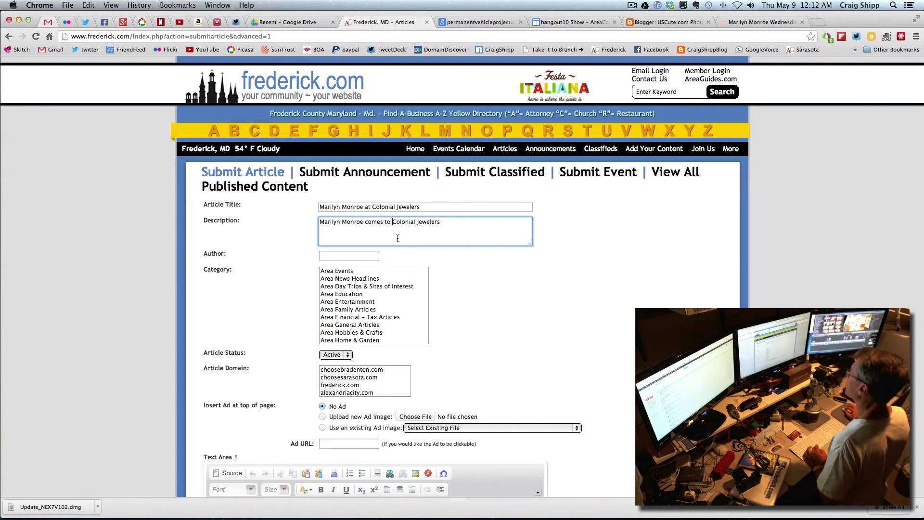
pyautogui.click(443, 223)
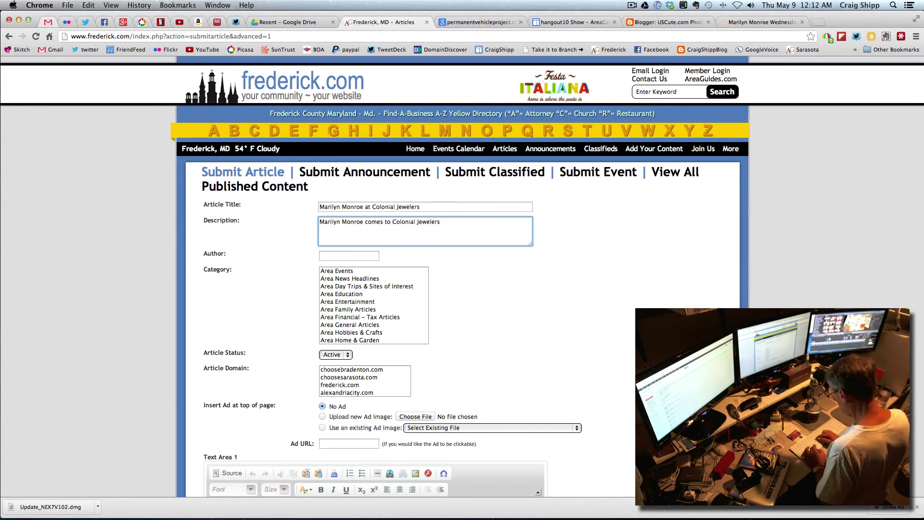
pyautogui.write('in hist')
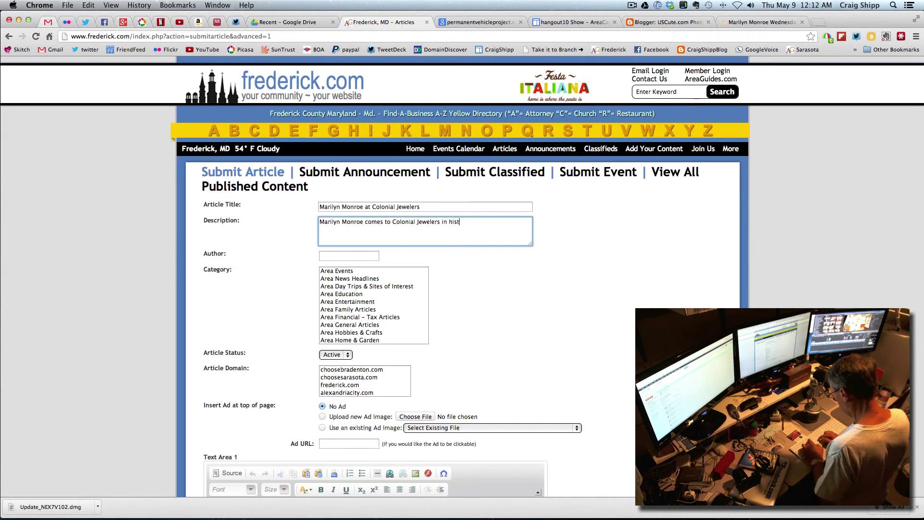
pyautogui.write('oric')
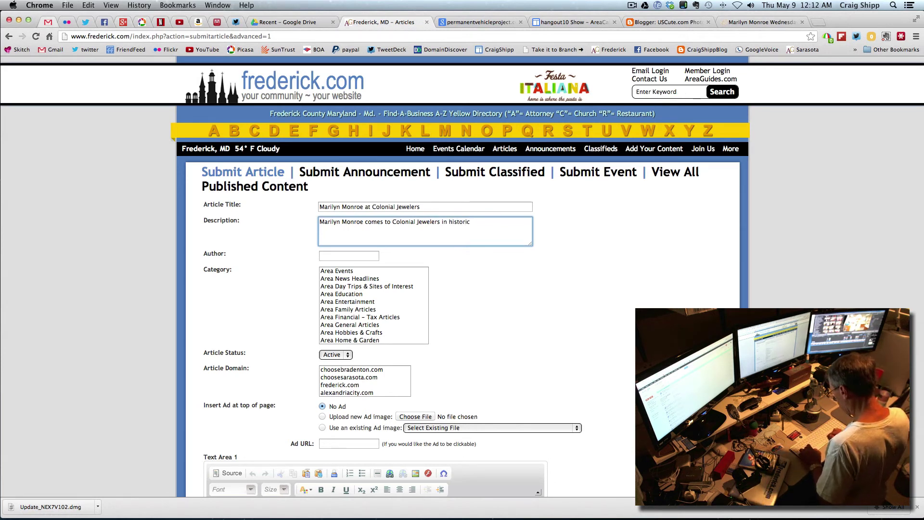
pyautogui.write(' downtow')
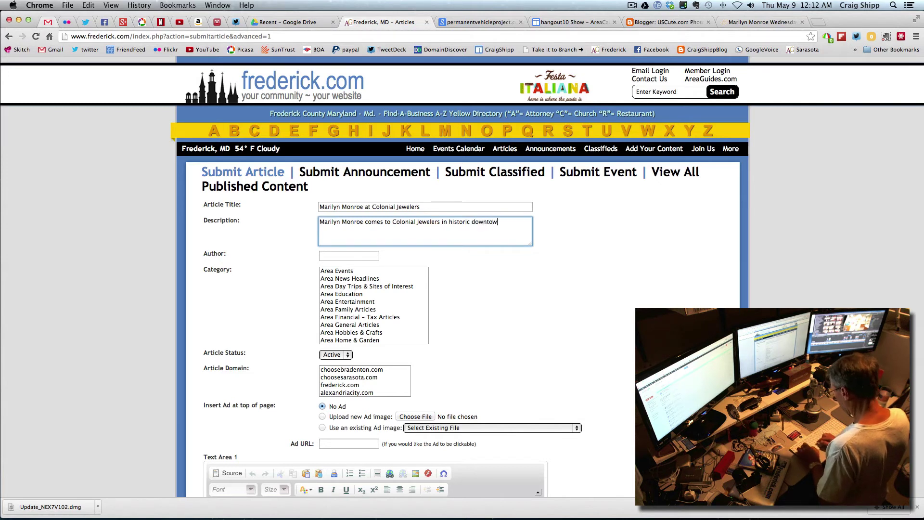
pyautogui.write('n Fred')
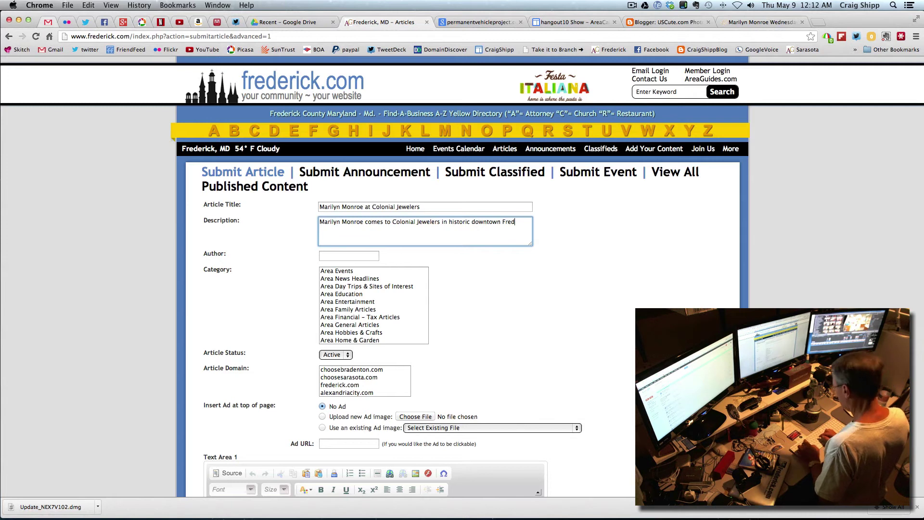
pyautogui.write('erick')
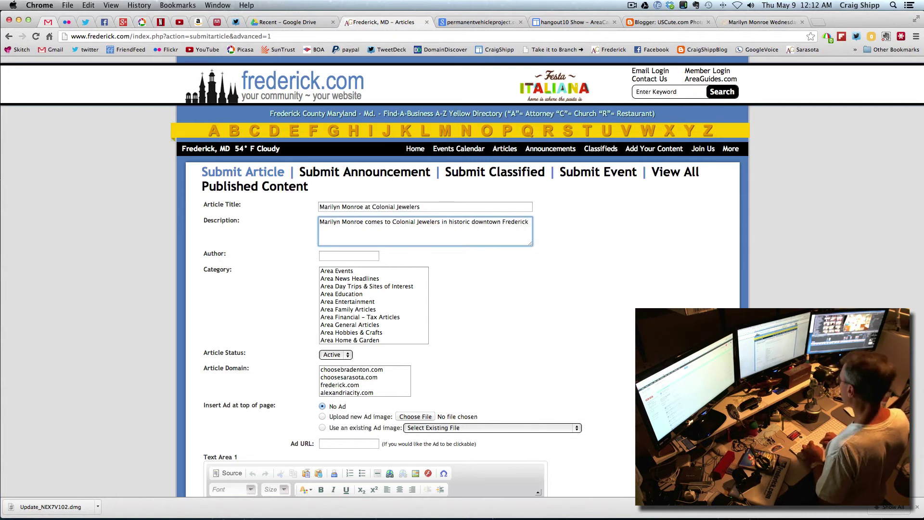
pyautogui.write(', Mar')
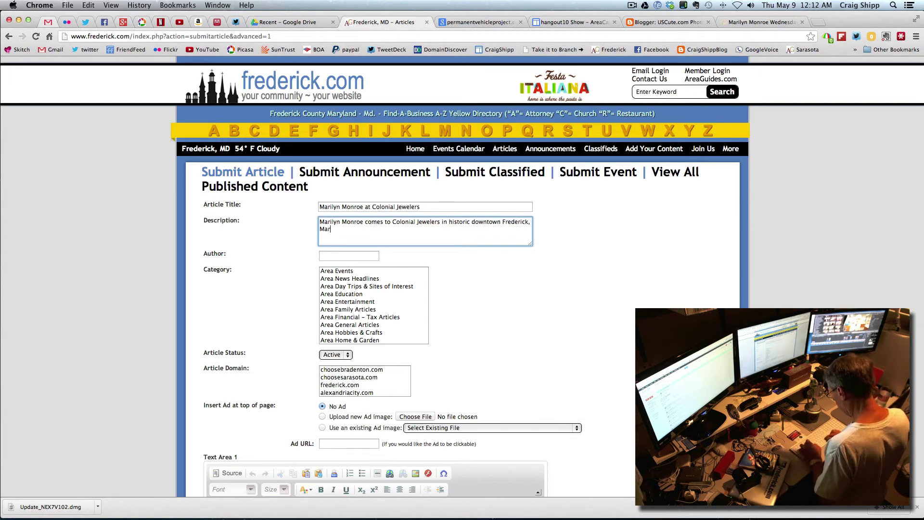
pyautogui.write('yland')
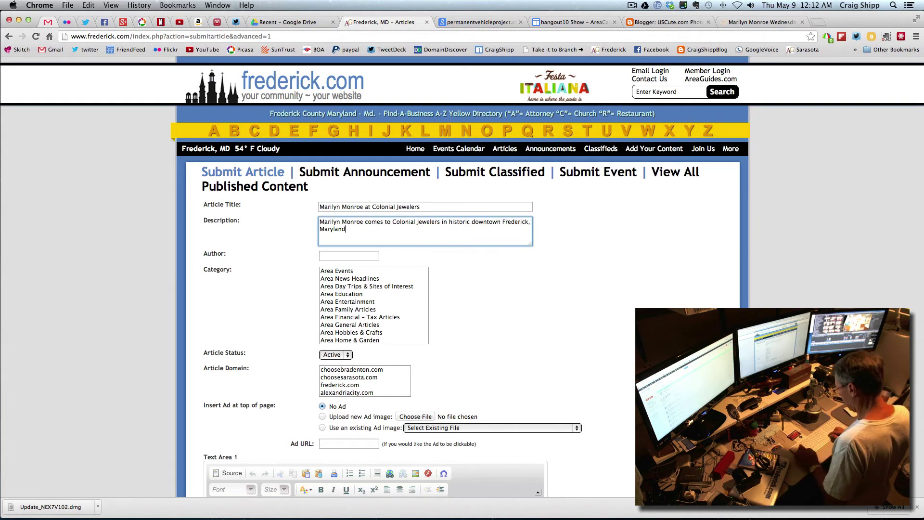
# - Add an exclamation mark to the end of the description and copy its full text, centred, into Text Area 1
pyautogui.write('!')
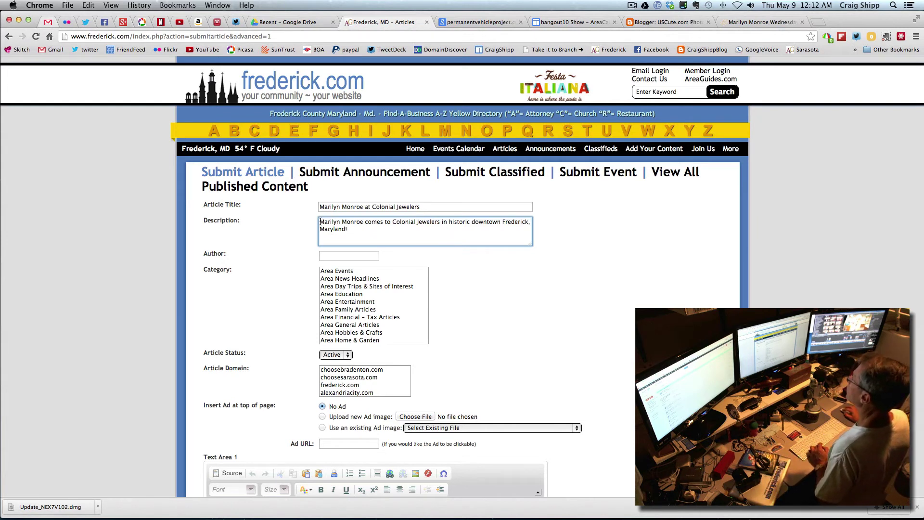
pyautogui.moveTo(320, 222); pyautogui.dragTo(353, 231)
pyautogui.press('super+c')
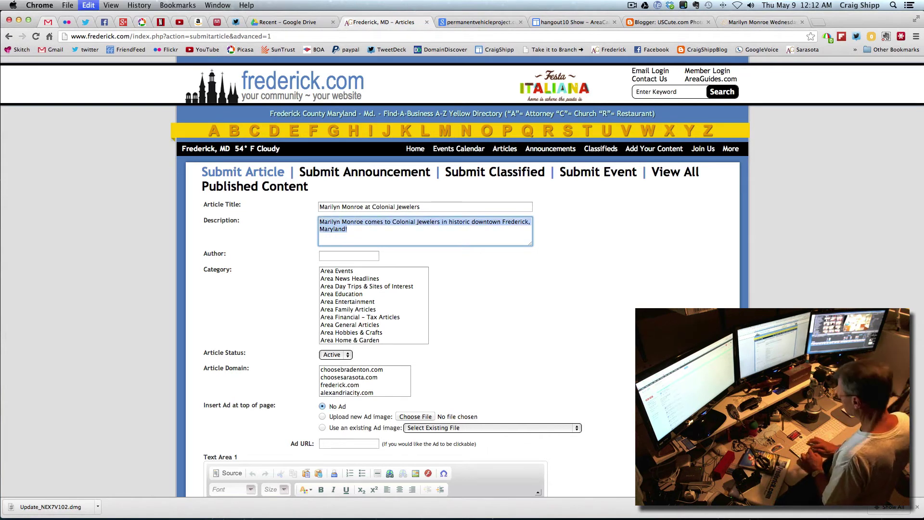
pyautogui.scroll(-3, 525, 319)
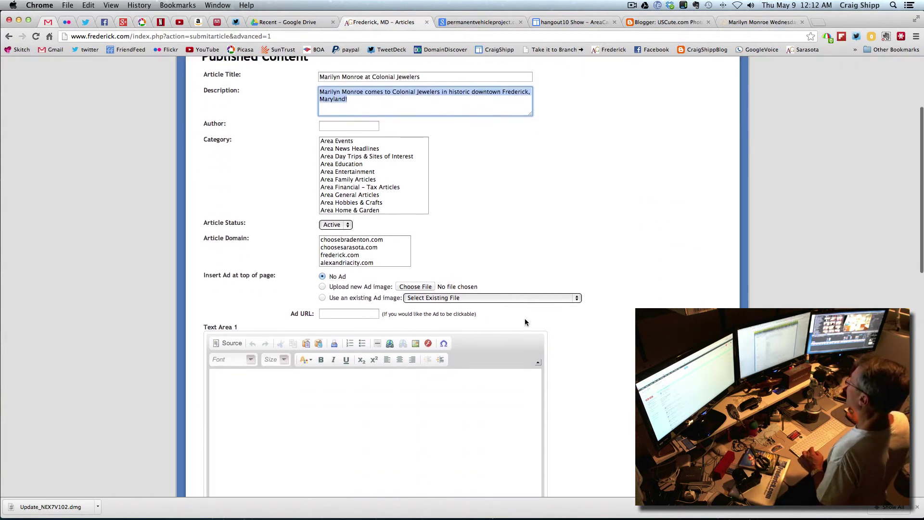
pyautogui.click(461, 369)
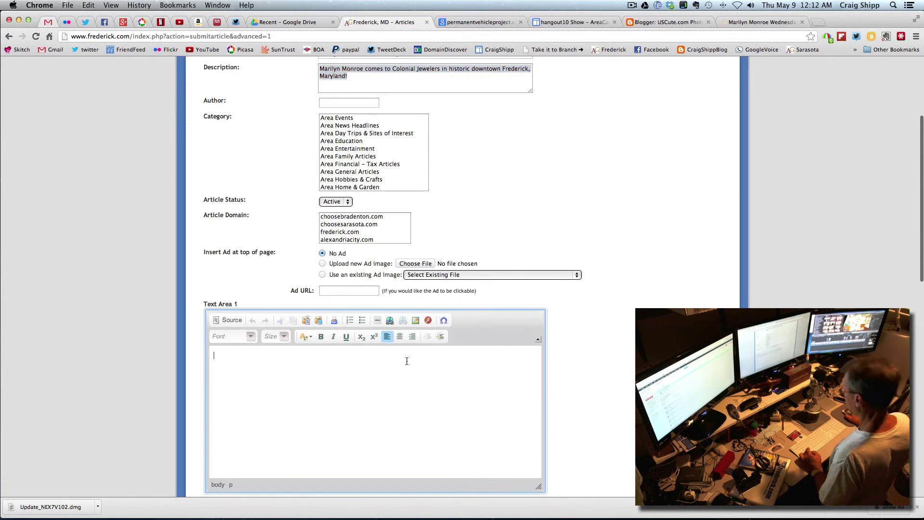
pyautogui.press('super+v')
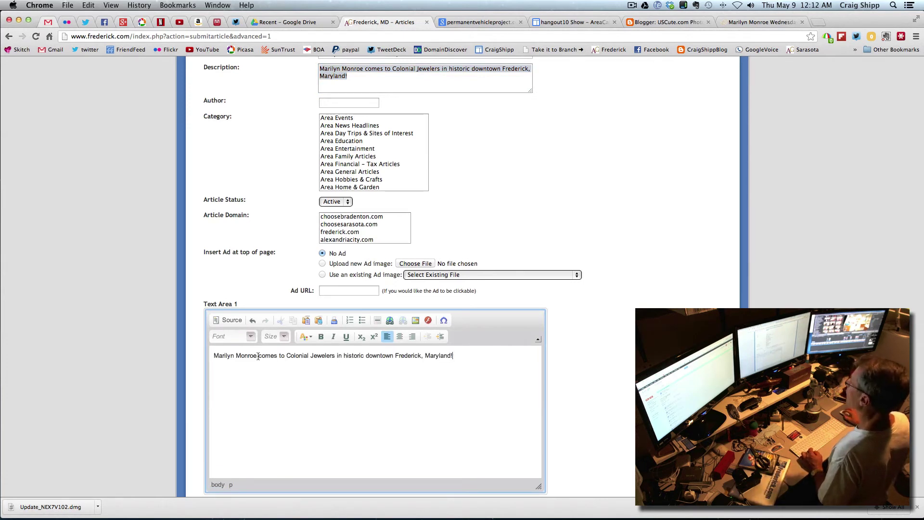
pyautogui.click(399, 336)
# - Enter the author's full name in the article's Author field
pyautogui.scroll(3, 664, 253)
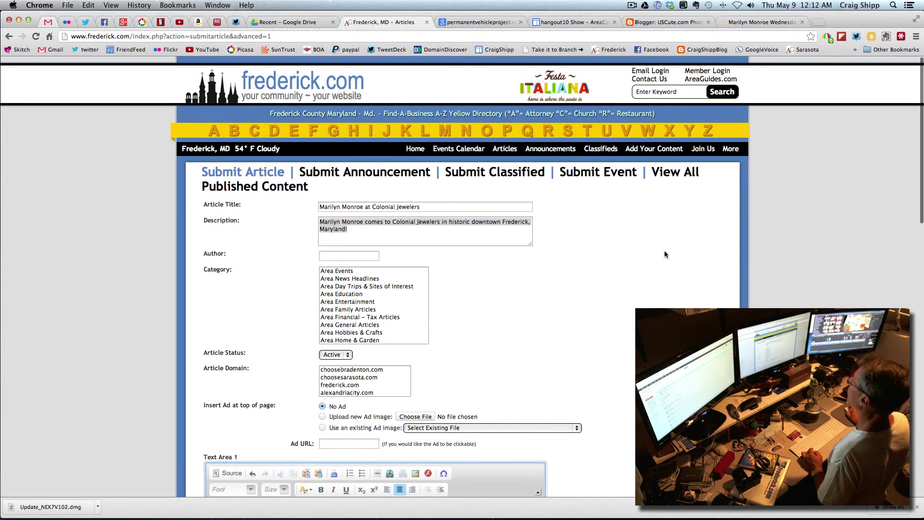
pyautogui.click(333, 256)
pyautogui.write('Craig ')
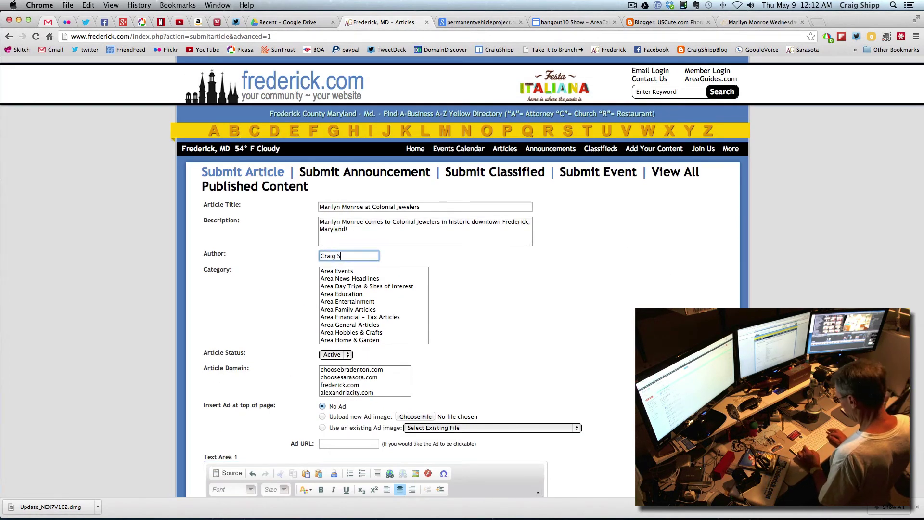
pyautogui.write('Shipp')
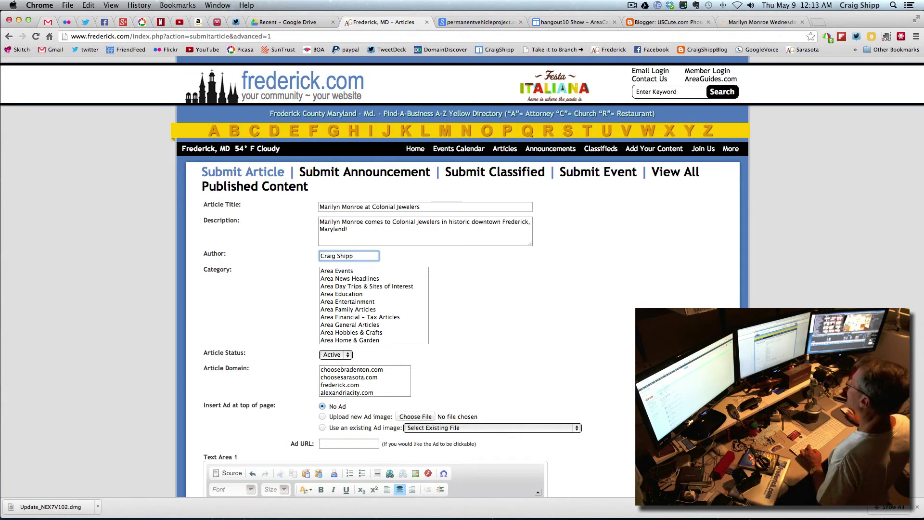
# - Select the categories Area Events, News Headlines, Day Trips & Sites of Interest, Education, Entertainment, Family Articles and General Articles together
pyautogui.click(325, 270)
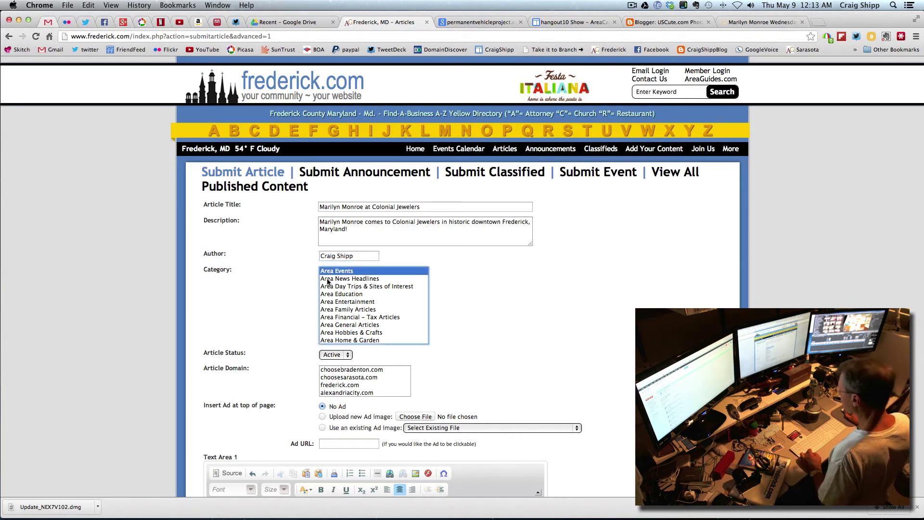
pyautogui.keyDown('super'); pyautogui.click(328, 279); pyautogui.keyUp('super')
pyautogui.keyDown('super'); pyautogui.click(331, 288); pyautogui.keyUp('super')
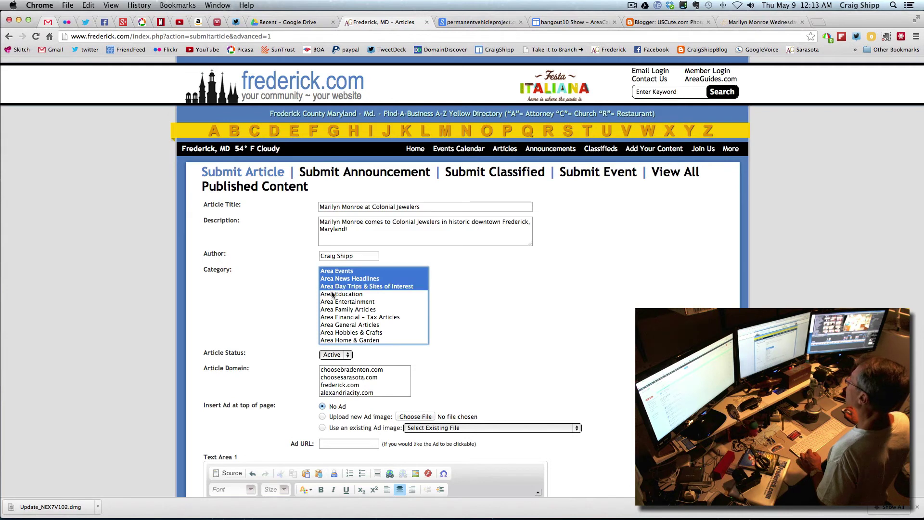
pyautogui.keyDown('super'); pyautogui.click(333, 294); pyautogui.keyUp('super')
pyautogui.keyDown('super'); pyautogui.click(334, 302); pyautogui.keyUp('super')
pyautogui.keyDown('super'); pyautogui.click(336, 310); pyautogui.keyUp('super')
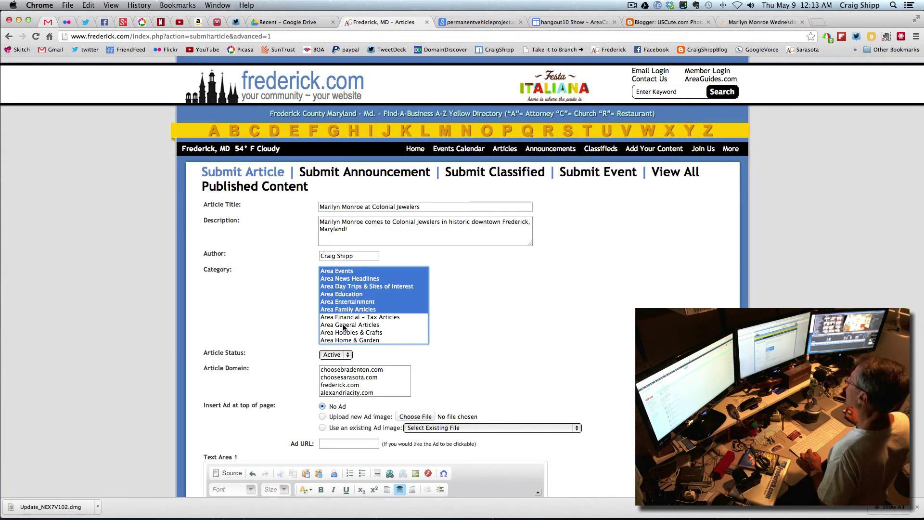
pyautogui.keyDown('super'); pyautogui.click(343, 325); pyautogui.keyUp('super')
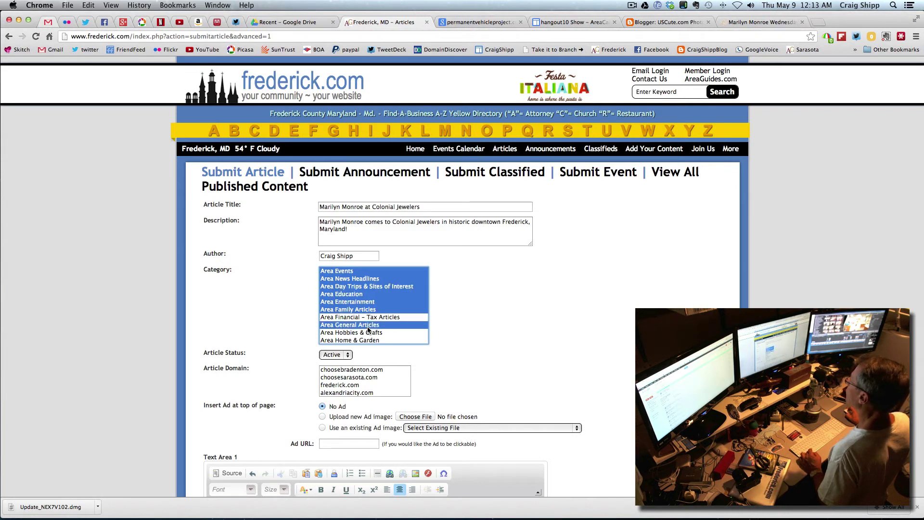
# - Add Area People and Area Politics to the selected article categories
pyautogui.scroll(-3, 368, 329)
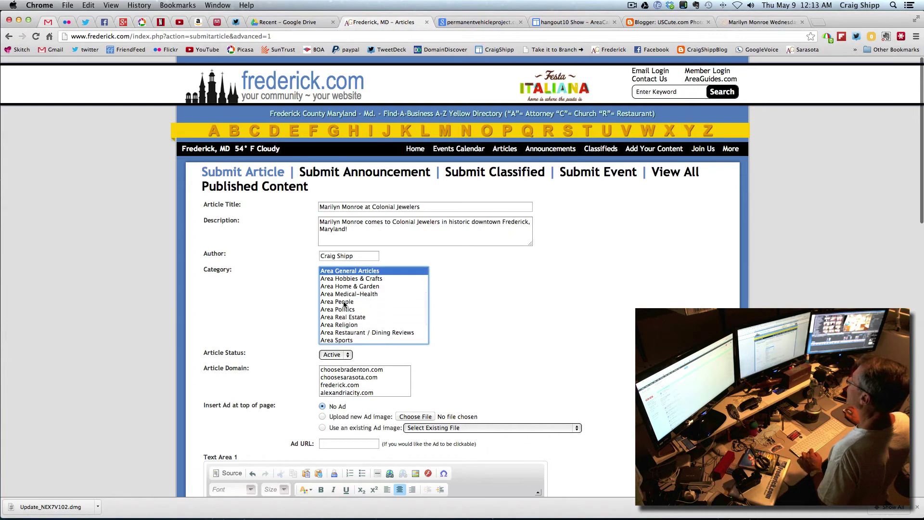
pyautogui.keyDown('super'); pyautogui.click(343, 303); pyautogui.keyUp('super')
pyautogui.keyDown('super'); pyautogui.click(347, 309); pyautogui.keyUp('super')
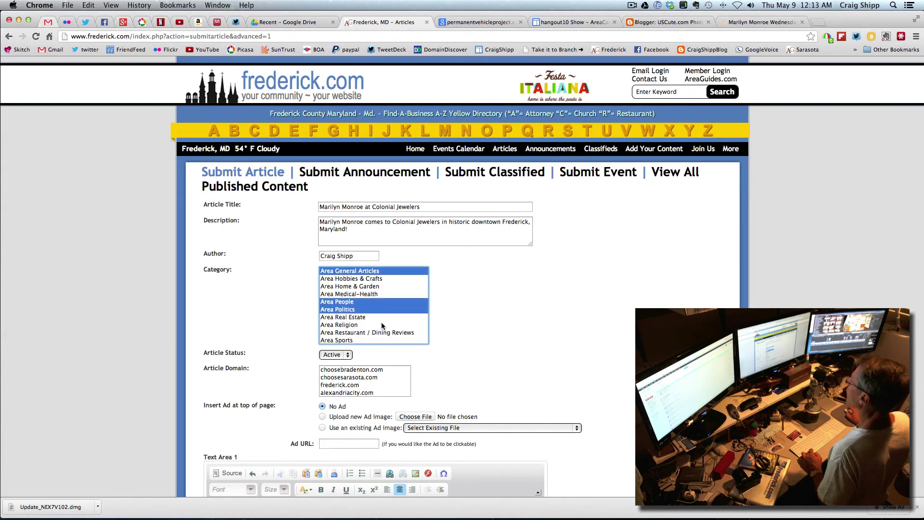
pyautogui.scroll(-2, 382, 326)
# - Select the article domains frederick.com, carrollcountyguide.com, howardcounty.com and washingtoncounty.com
pyautogui.scroll(-3, 382, 325)
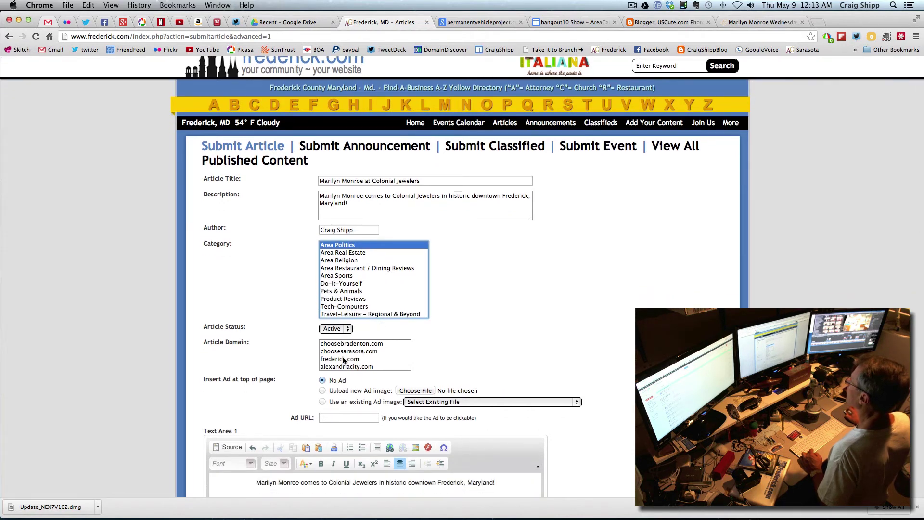
pyautogui.click(343, 359)
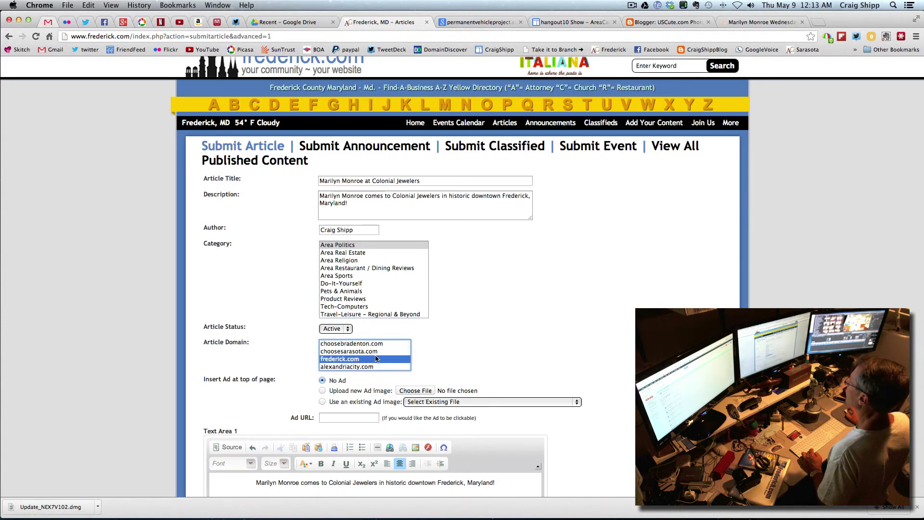
pyautogui.scroll(5, 377, 363)
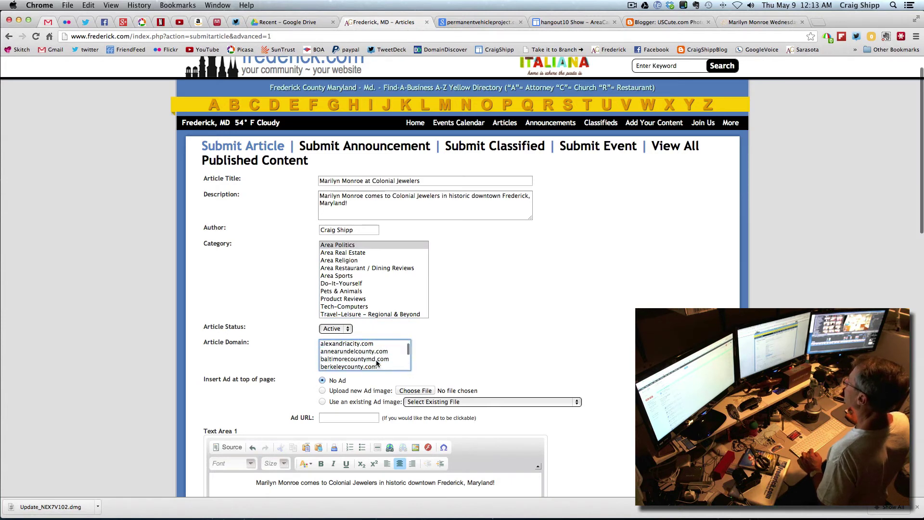
pyautogui.scroll(-1, 377, 363)
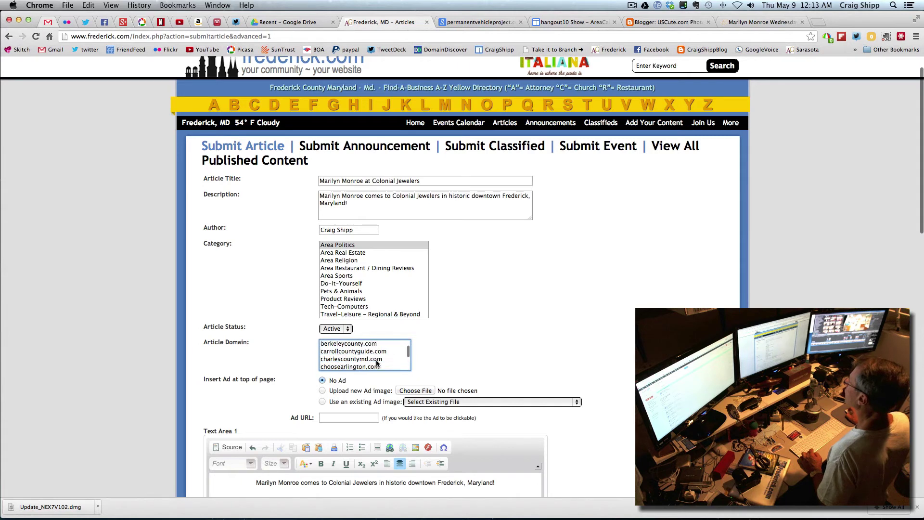
pyautogui.click(364, 352)
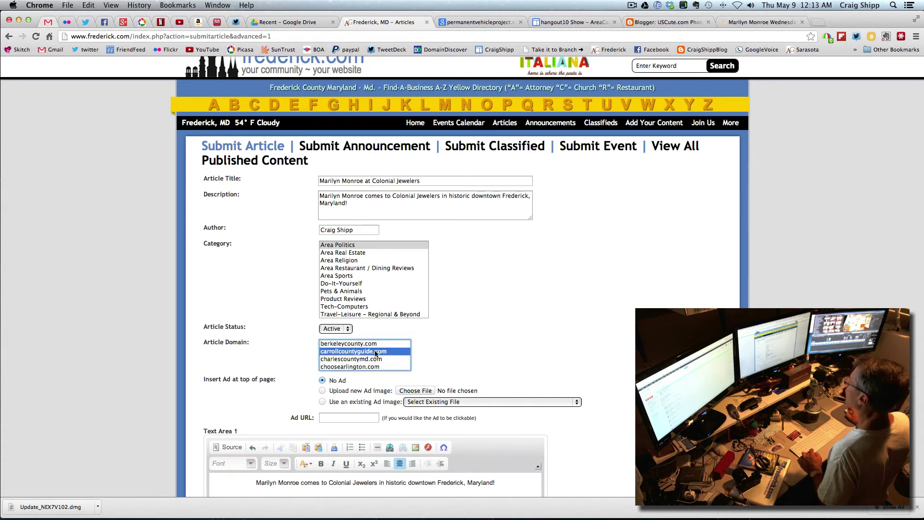
pyautogui.scroll(-2, 376, 354)
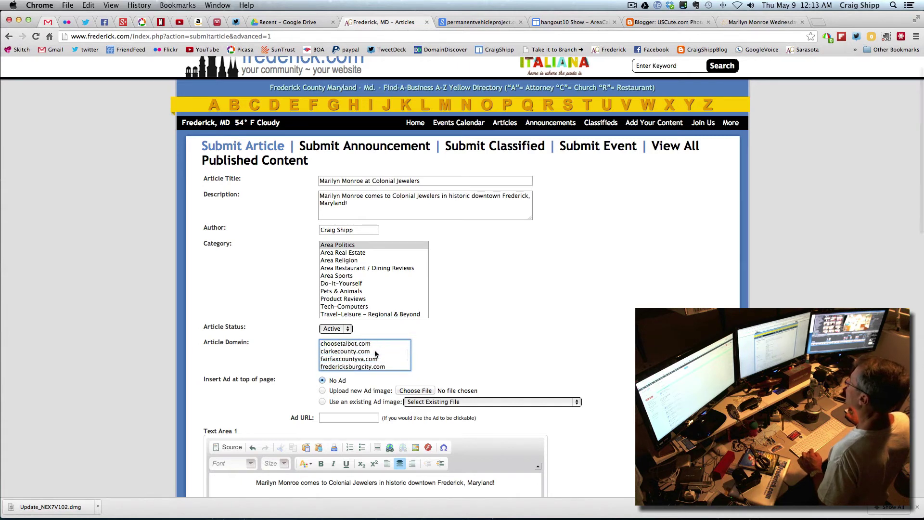
pyautogui.scroll(-2, 373, 354)
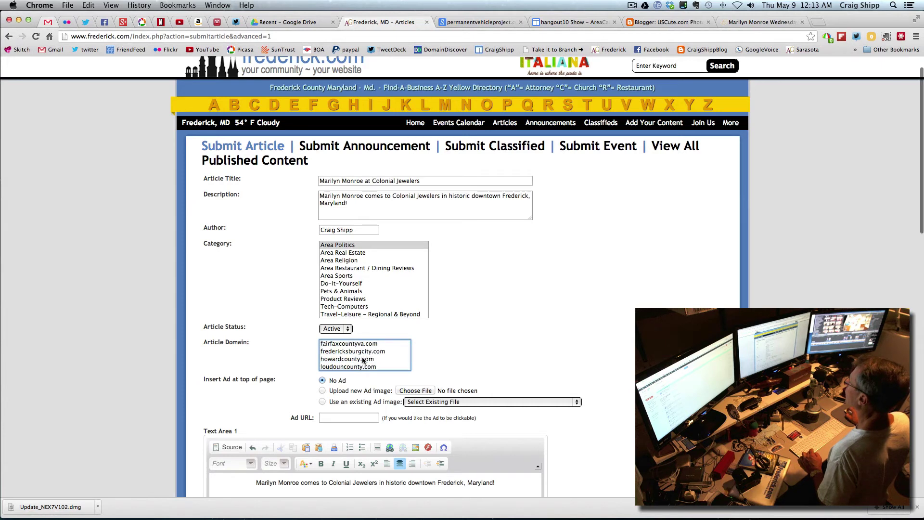
pyautogui.click(365, 359)
pyautogui.scroll(-2, 380, 354)
pyautogui.scroll(-1, 381, 355)
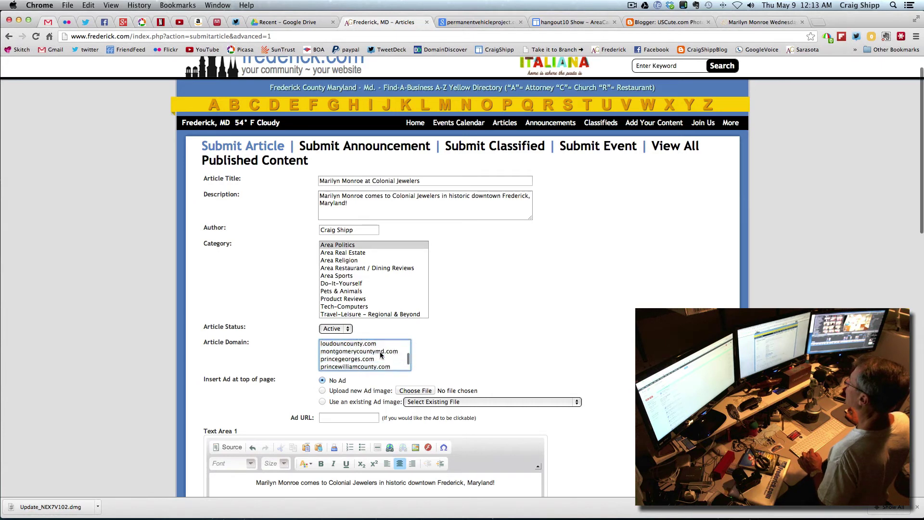
pyautogui.scroll(-3, 379, 355)
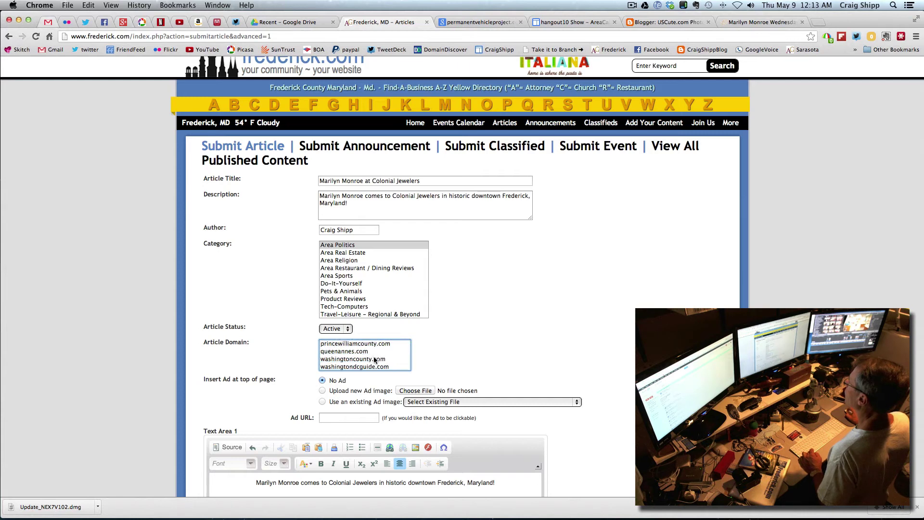
pyautogui.click(375, 359)
# - Choose to use an existing ad image at the top of the page and open the list of existing files
pyautogui.scroll(-3, 483, 345)
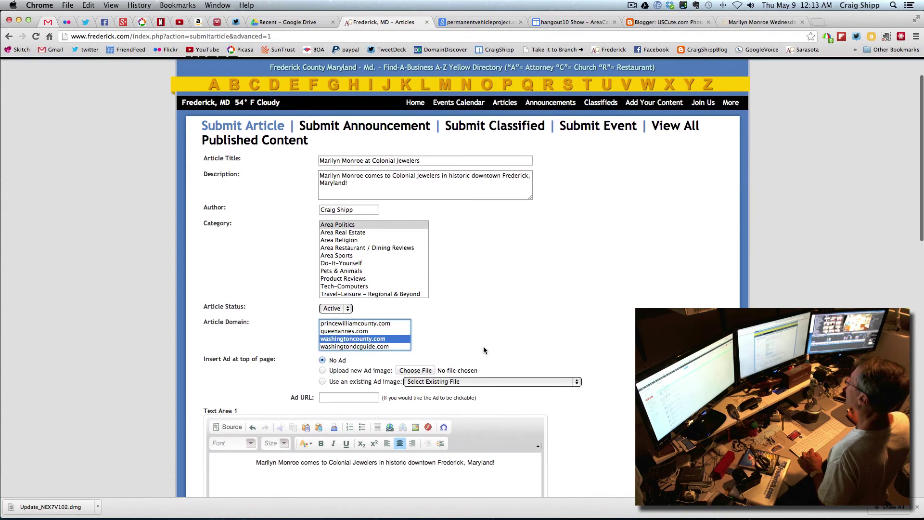
pyautogui.click(322, 352)
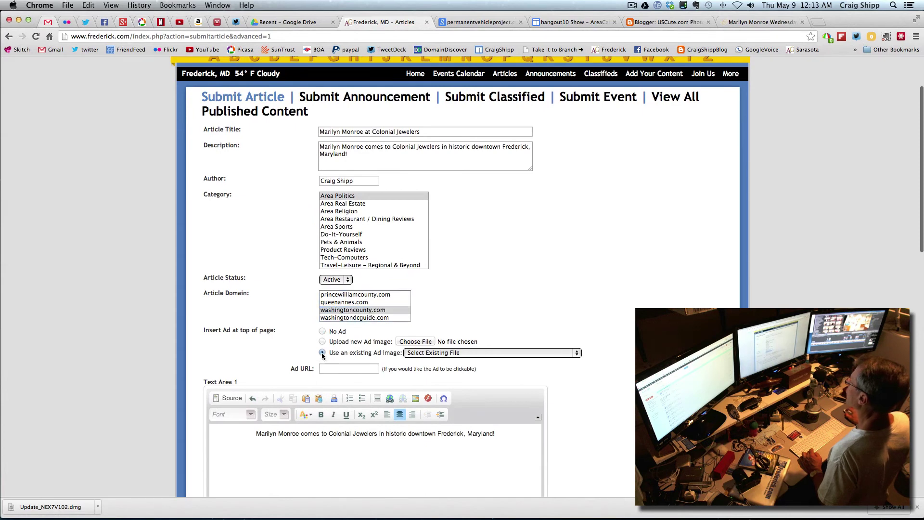
pyautogui.click(426, 354)
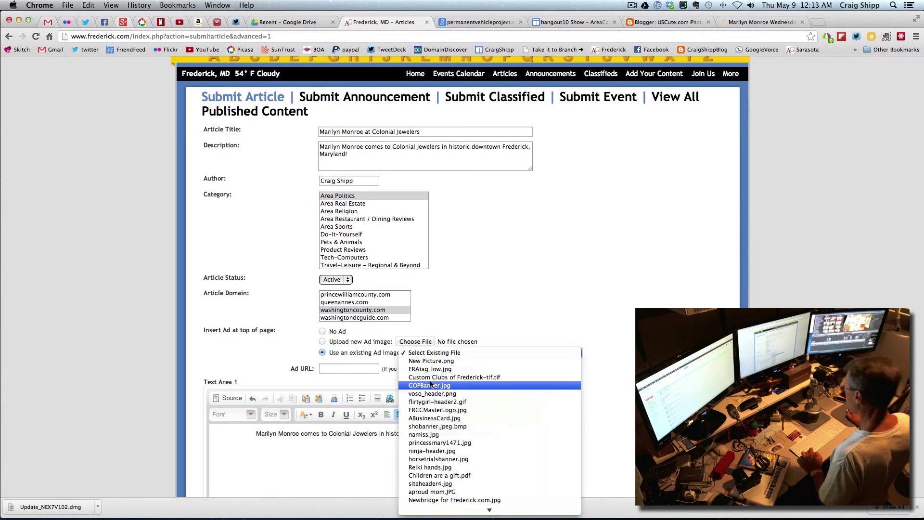
# - Look through the existing ad images and select Custom-Clubs-of-Frederick.bmp for the top of the article
pyautogui.press('c')
pyautogui.scroll(-5, 438, 390)
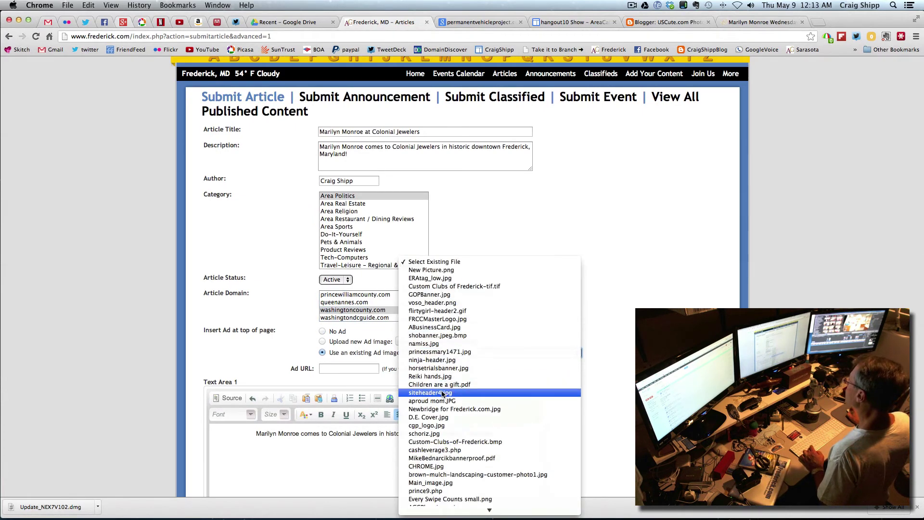
pyautogui.scroll(-3, 438, 391)
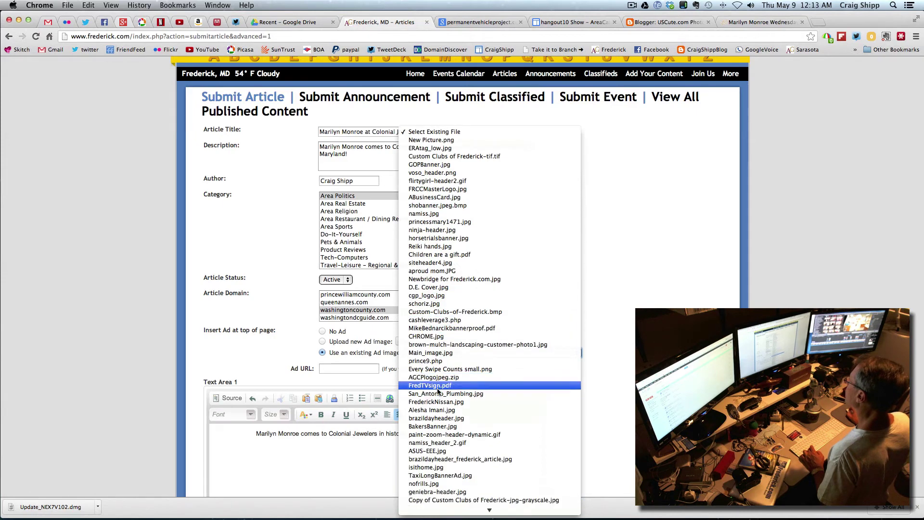
pyautogui.scroll(-4, 437, 391)
pyautogui.scroll(-3, 438, 391)
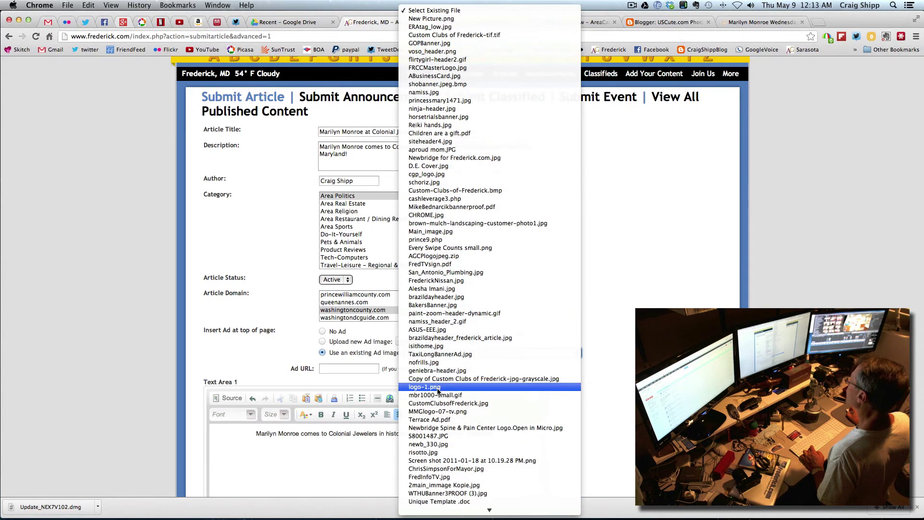
pyautogui.scroll(-1, 438, 390)
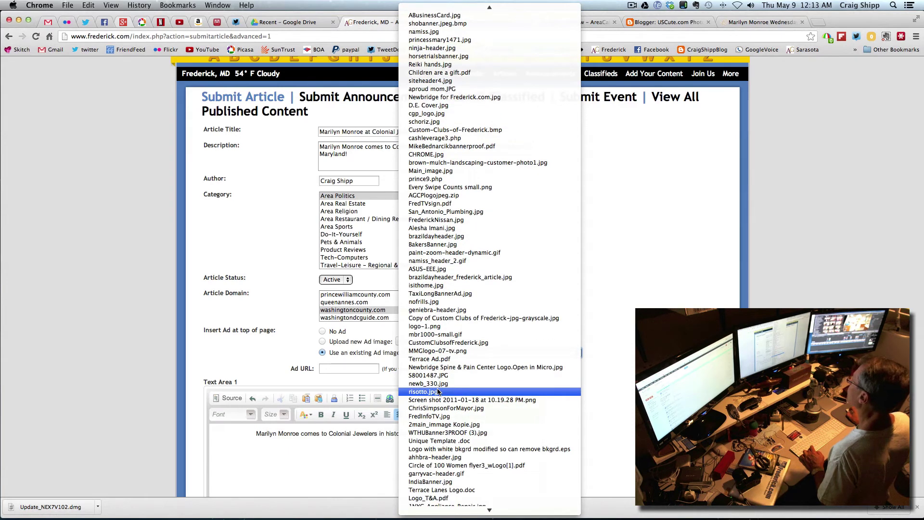
pyautogui.scroll(-3, 438, 391)
pyautogui.scroll(-3, 437, 391)
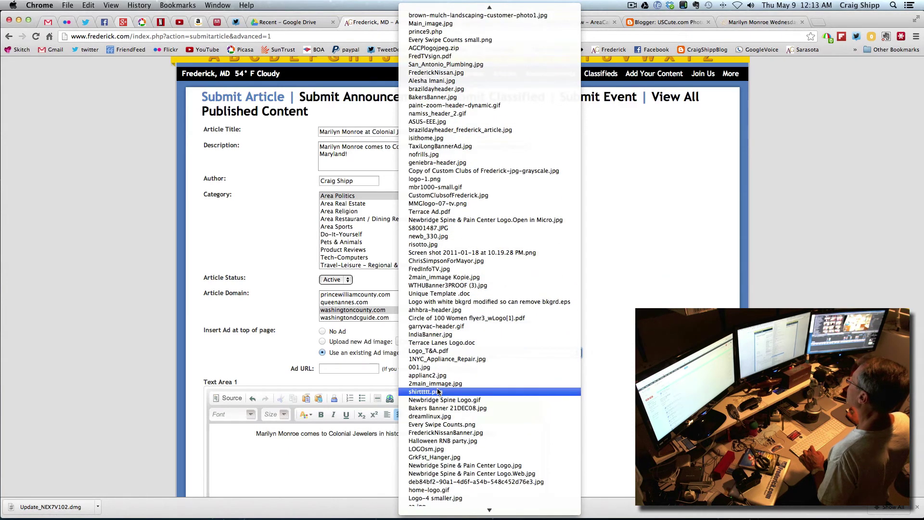
pyautogui.scroll(-2, 438, 390)
pyautogui.scroll(-2, 438, 391)
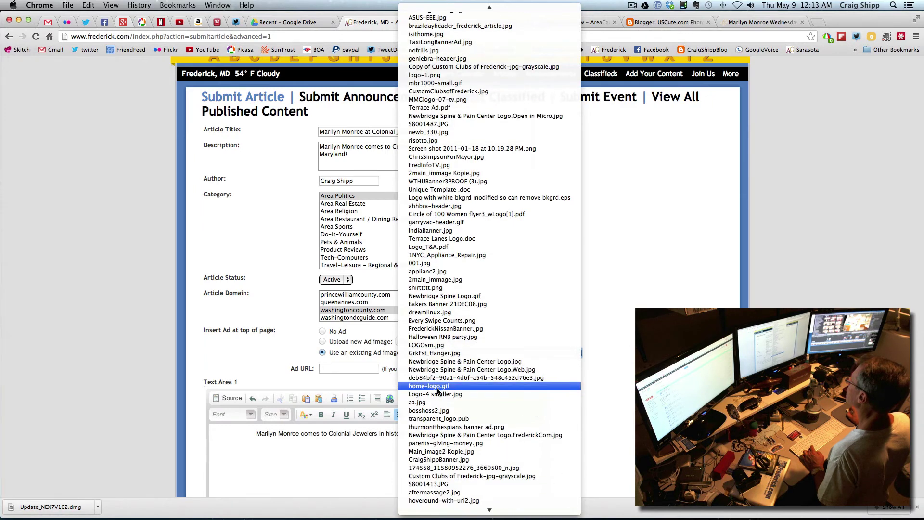
pyautogui.scroll(-2, 438, 391)
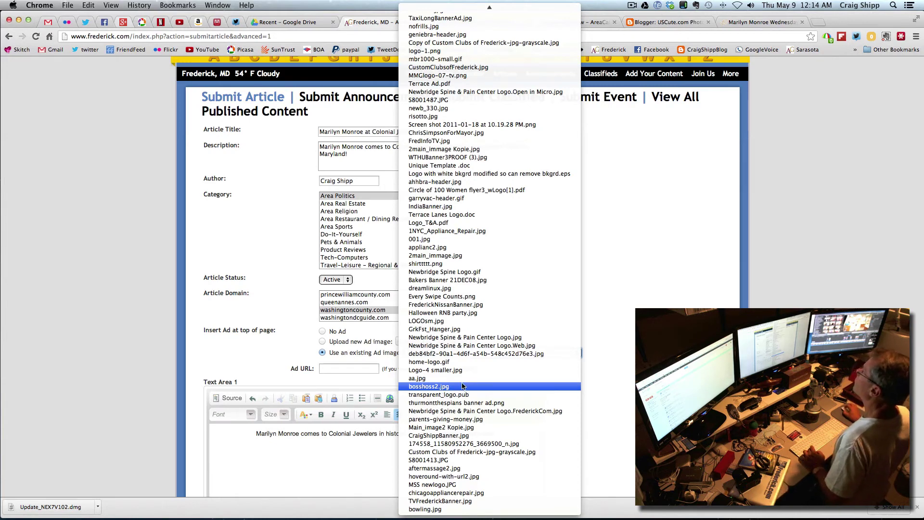
pyautogui.scroll(11, 447, 387)
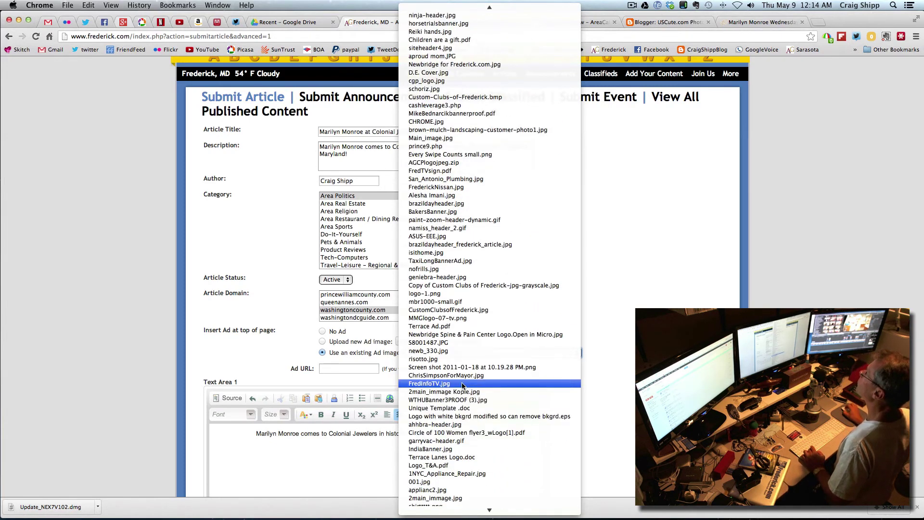
pyautogui.scroll(5, 462, 384)
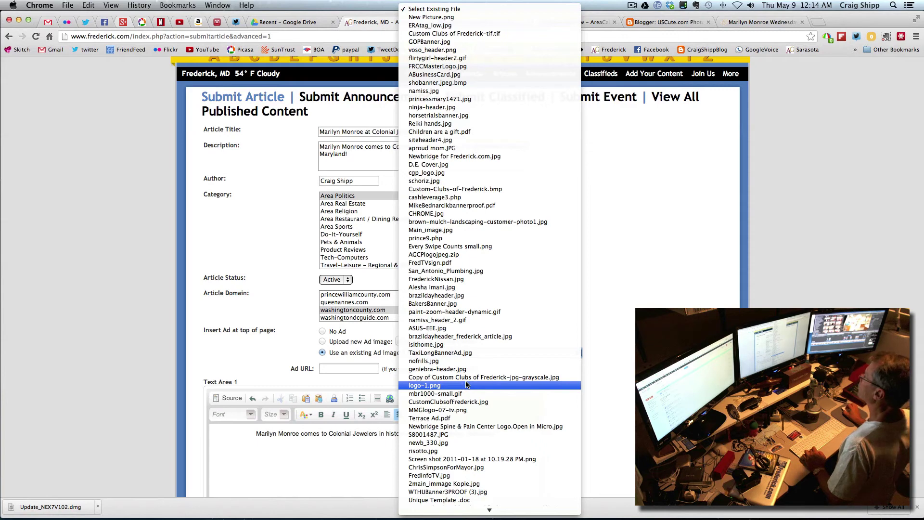
pyautogui.scroll(-3, 466, 384)
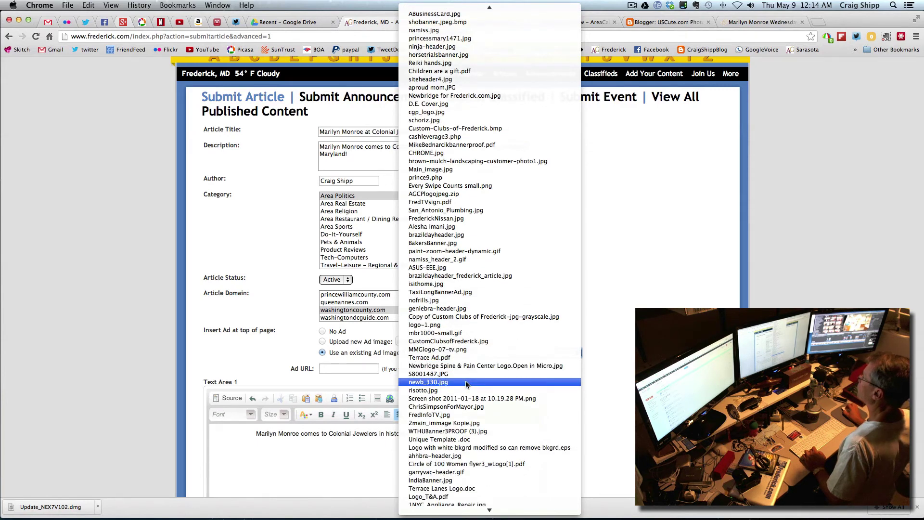
pyautogui.scroll(-2, 466, 382)
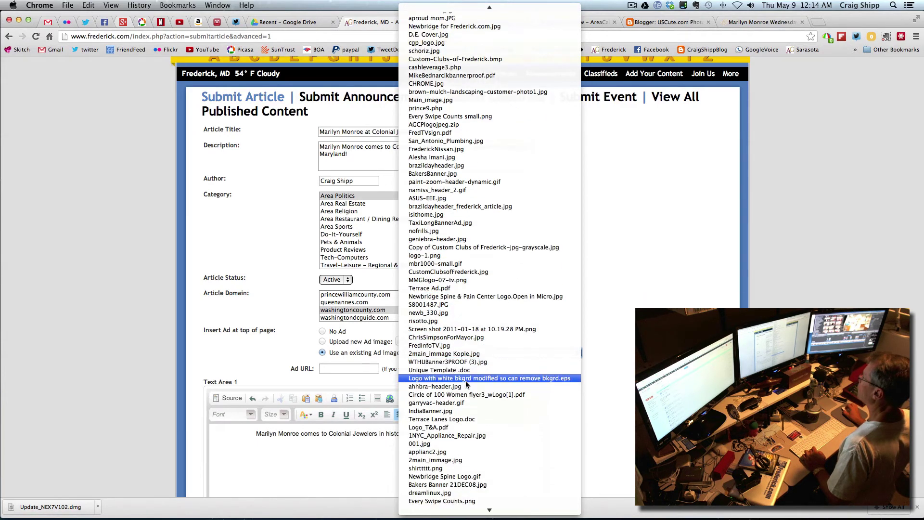
pyautogui.scroll(5, 466, 380)
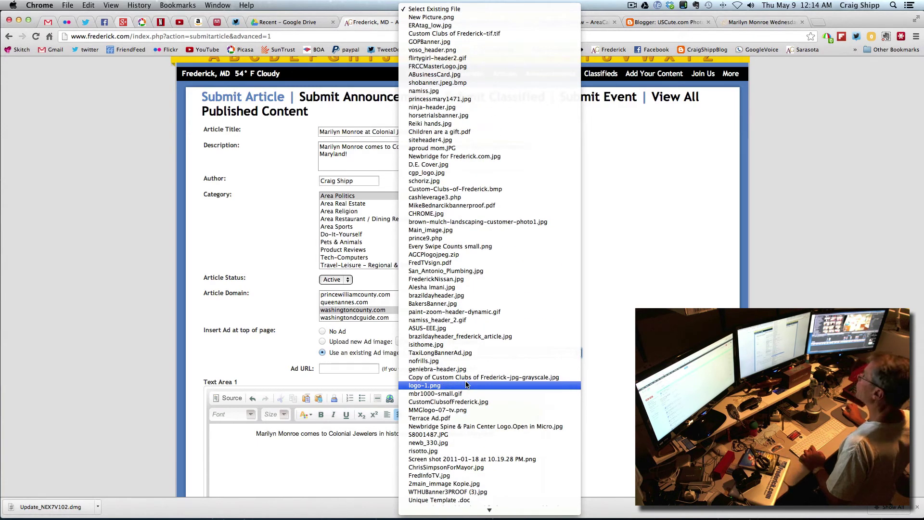
pyautogui.click(467, 189)
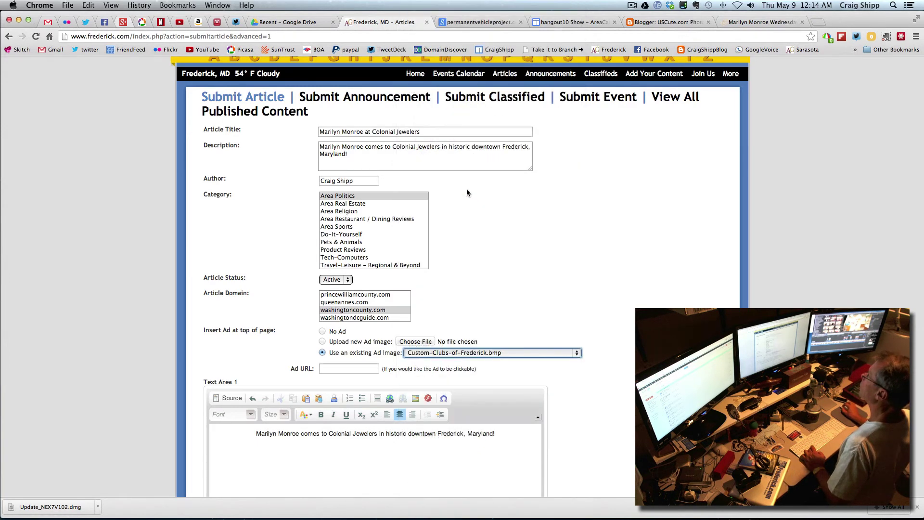
# - Select the author's own banner JPG as the existing ad image and set the ad URL to the author's personal website
pyautogui.click(453, 353)
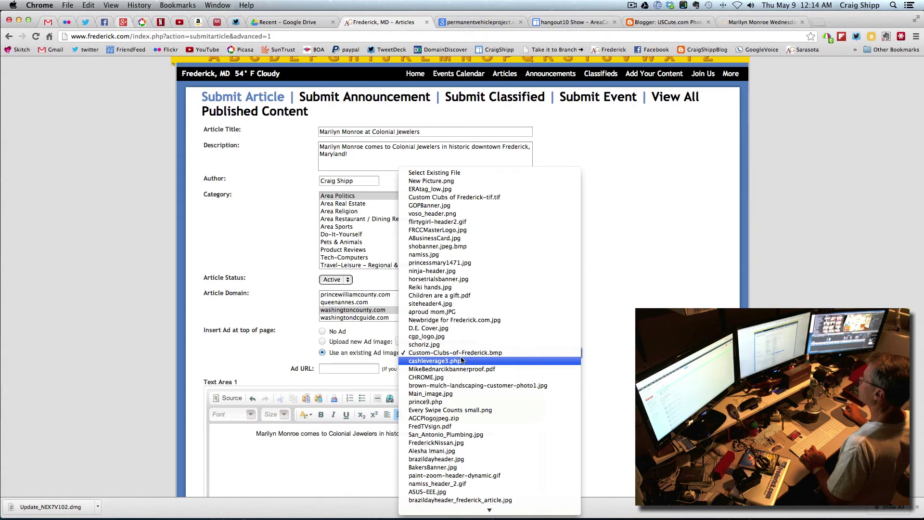
pyautogui.scroll(-5, 461, 359)
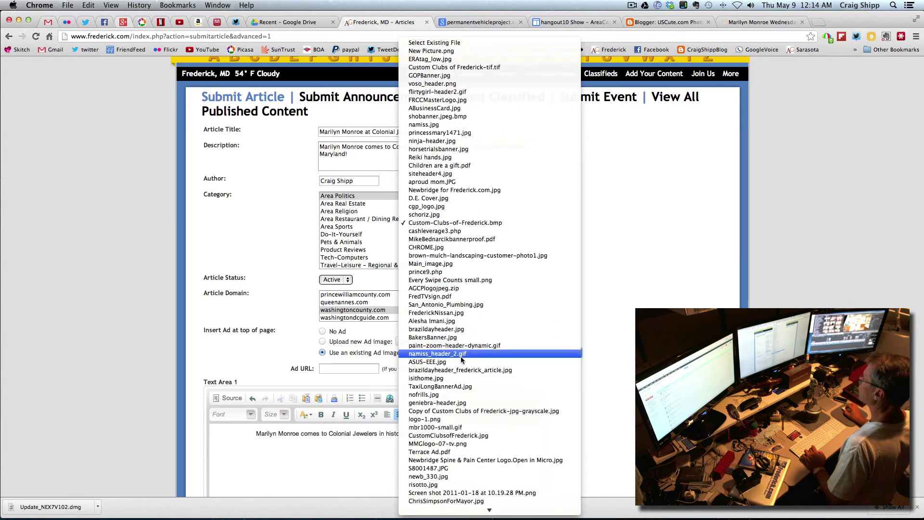
pyautogui.scroll(-3, 461, 359)
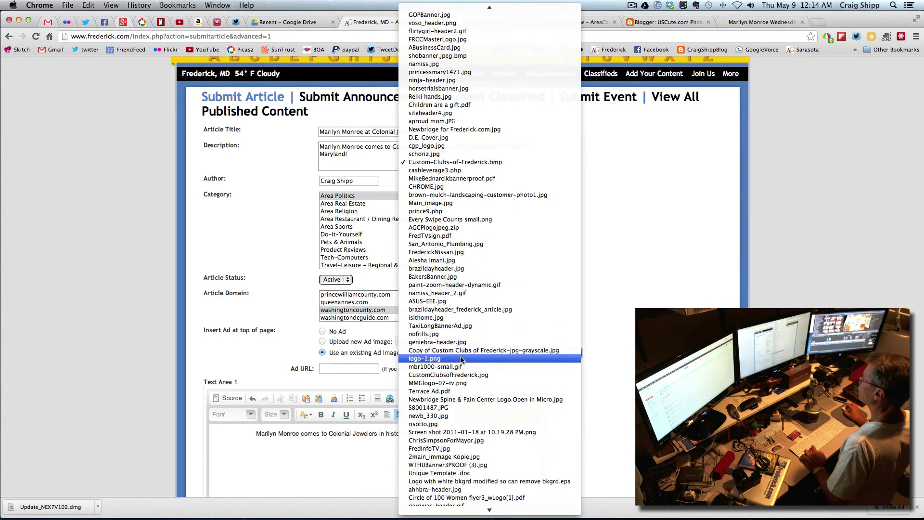
pyautogui.scroll(-3, 460, 359)
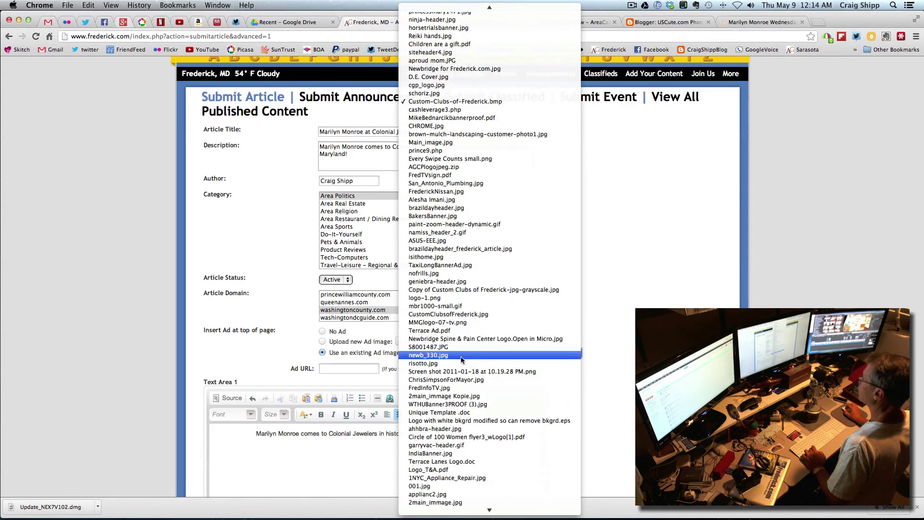
pyautogui.scroll(-1, 461, 356)
pyautogui.scroll(-2, 460, 356)
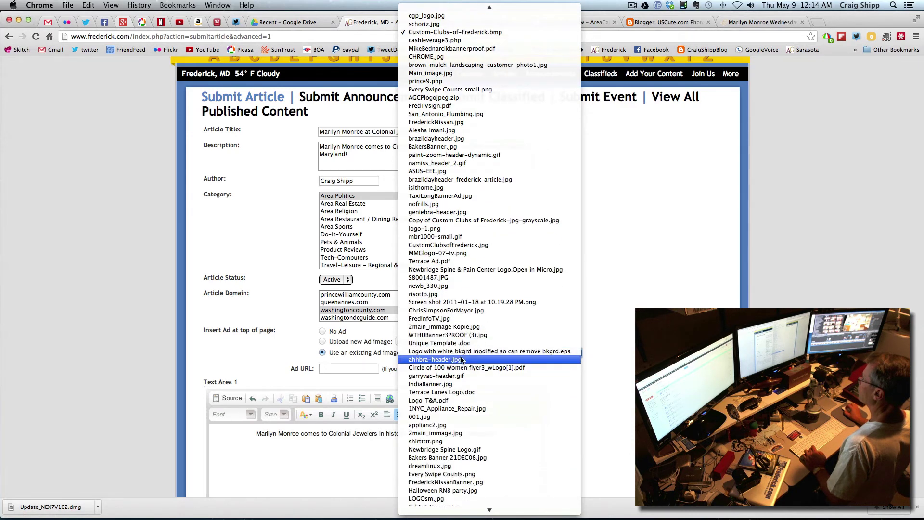
pyautogui.scroll(-1, 460, 360)
pyautogui.scroll(-1, 460, 360)
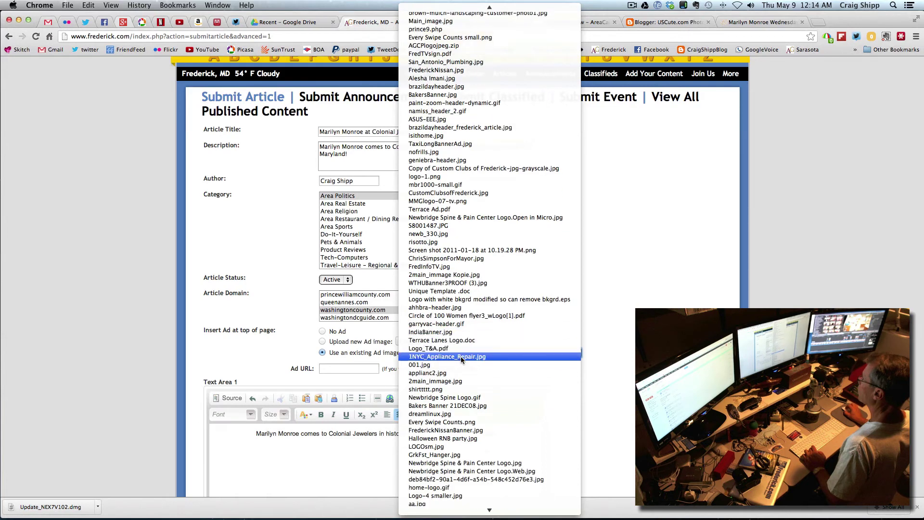
pyautogui.scroll(-1, 460, 359)
pyautogui.scroll(-1, 460, 359)
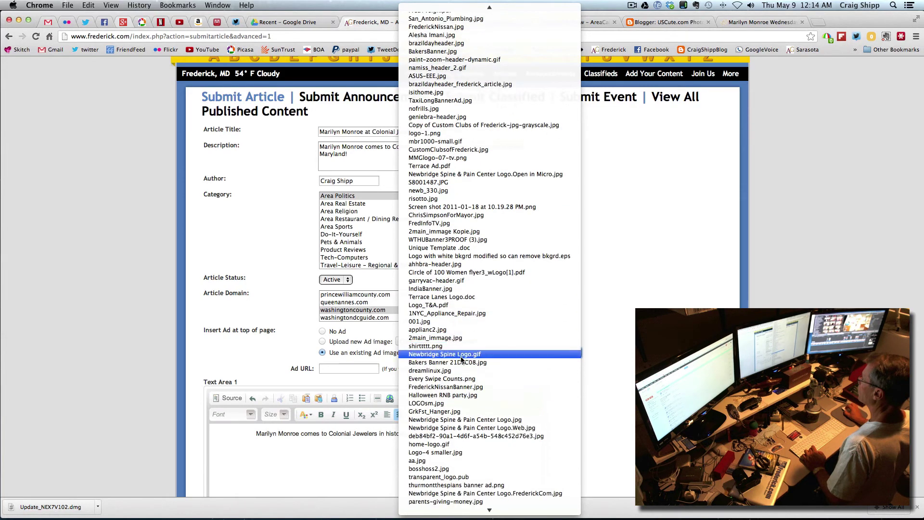
pyautogui.scroll(-3, 460, 358)
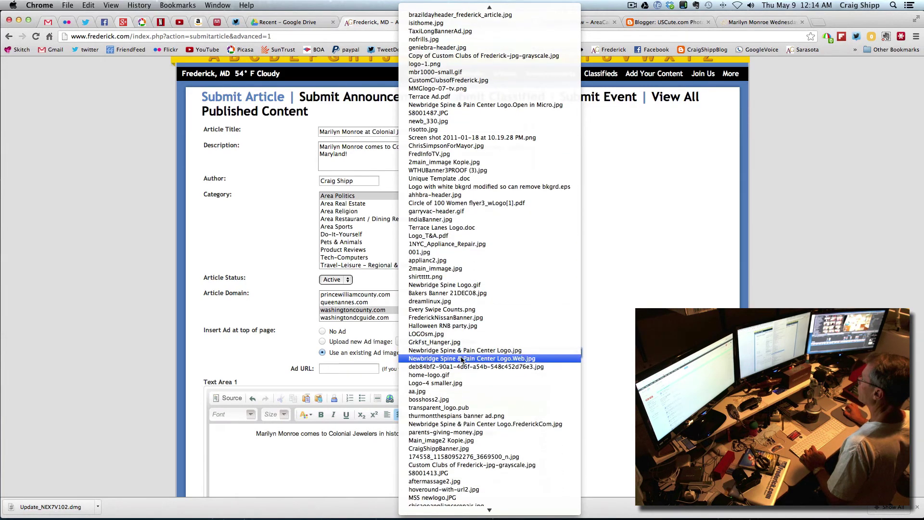
pyautogui.click(432, 449)
pyautogui.click(331, 369)
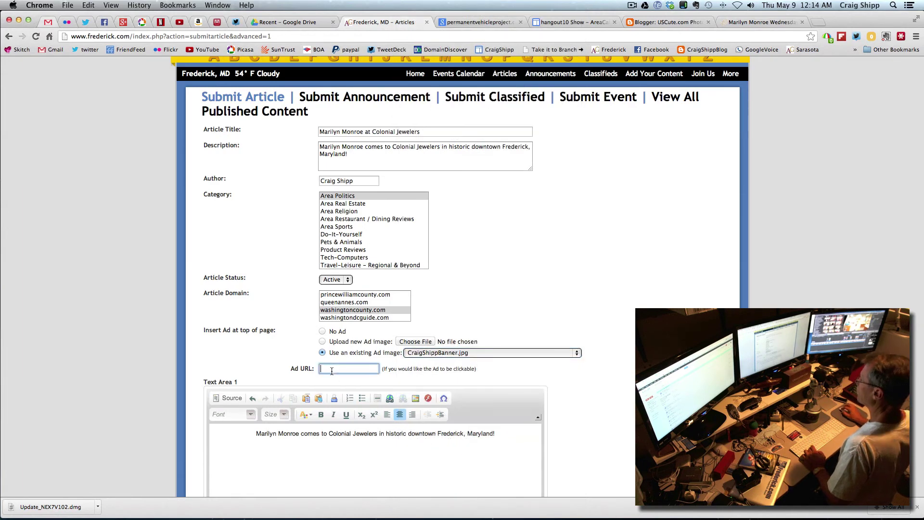
pyautogui.write('ccom')
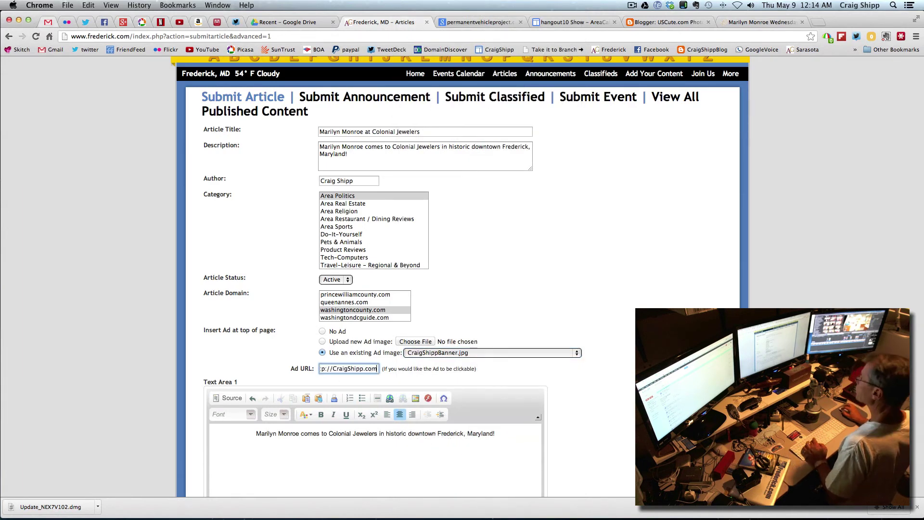
# - Add the centred text "video coming soon." to Text Area 2
pyautogui.scroll(-5, 575, 391)
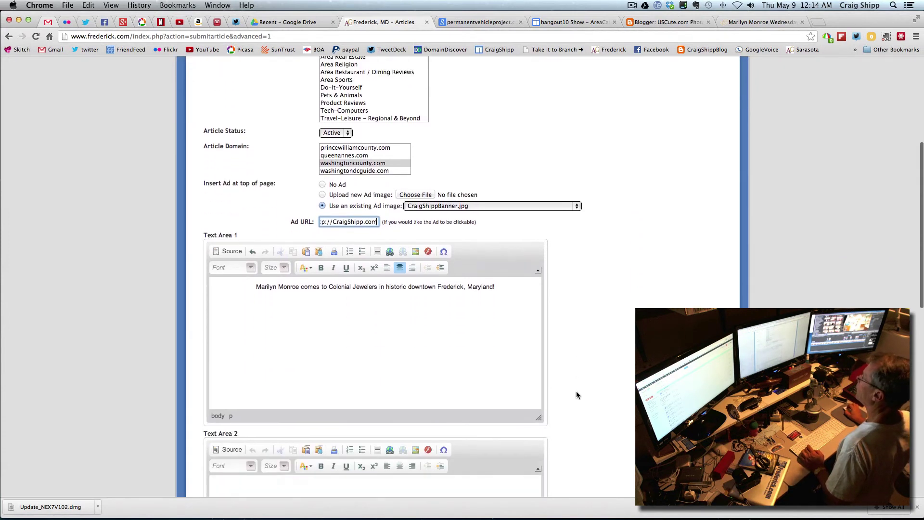
pyautogui.scroll(-3, 576, 391)
pyautogui.click(428, 361)
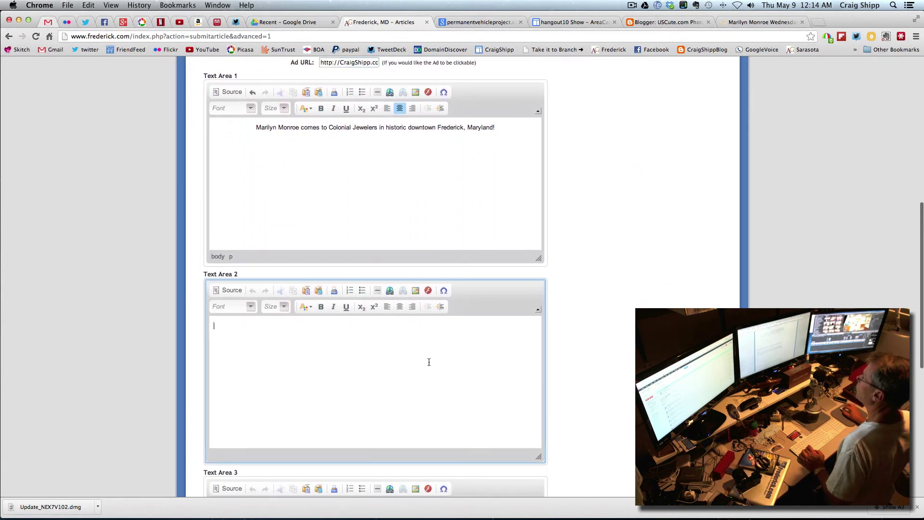
pyautogui.click(399, 306)
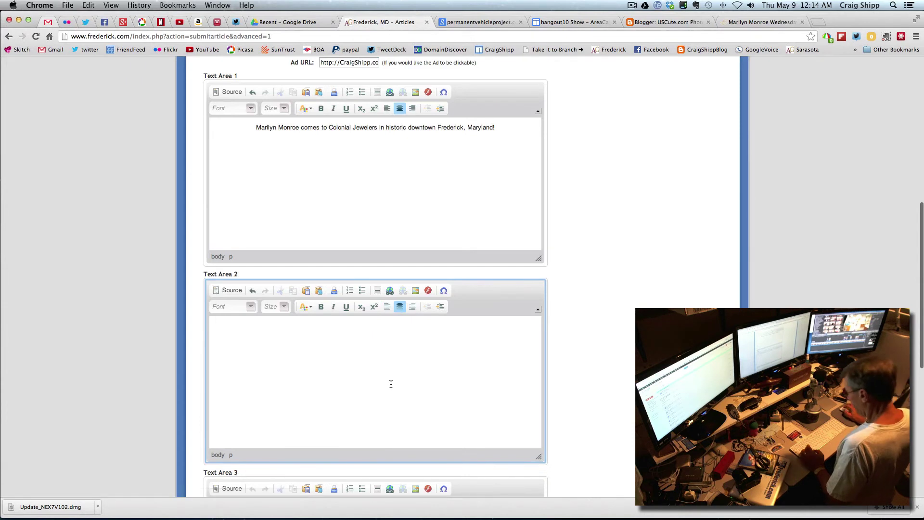
pyautogui.write('video')
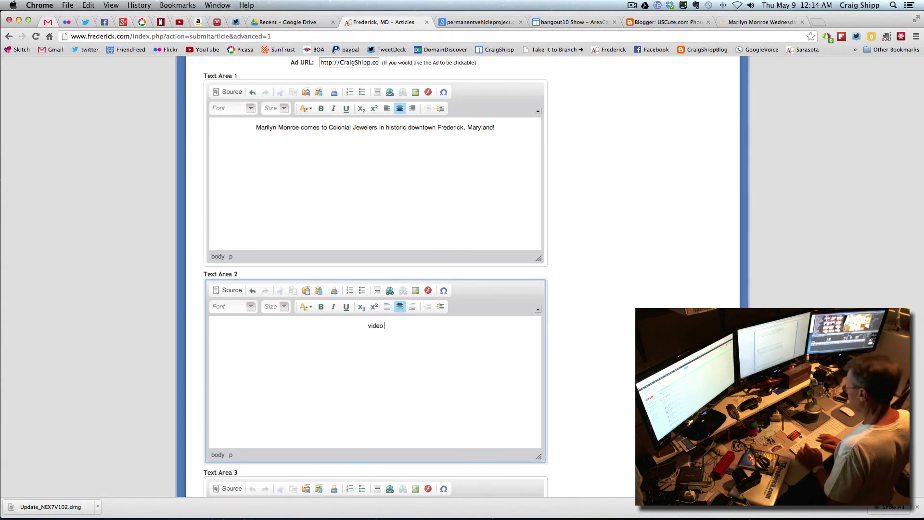
pyautogui.write(' coming soon.')
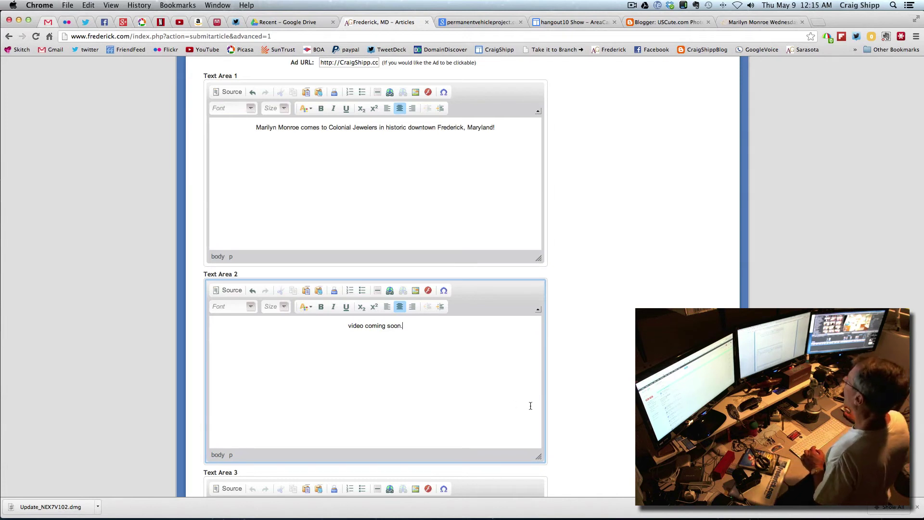
# - Switch to Picasa Web Albums and open the MarilynMonroeColonialJewelers album
pyautogui.scroll(-10, 605, 412)
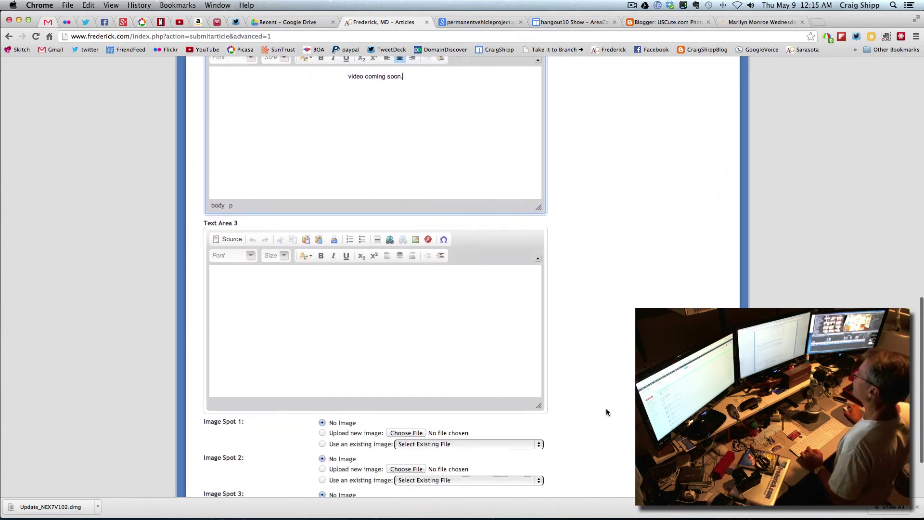
pyautogui.click(79, 204)
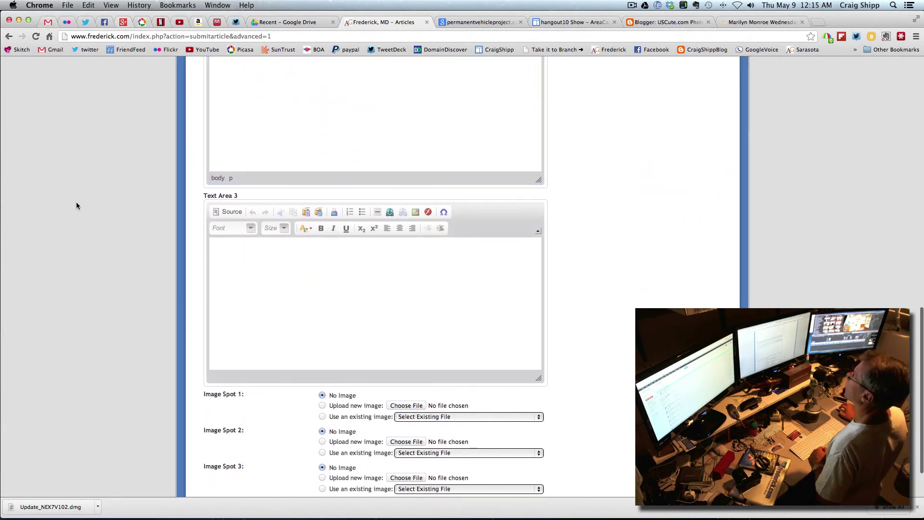
pyautogui.click(142, 23)
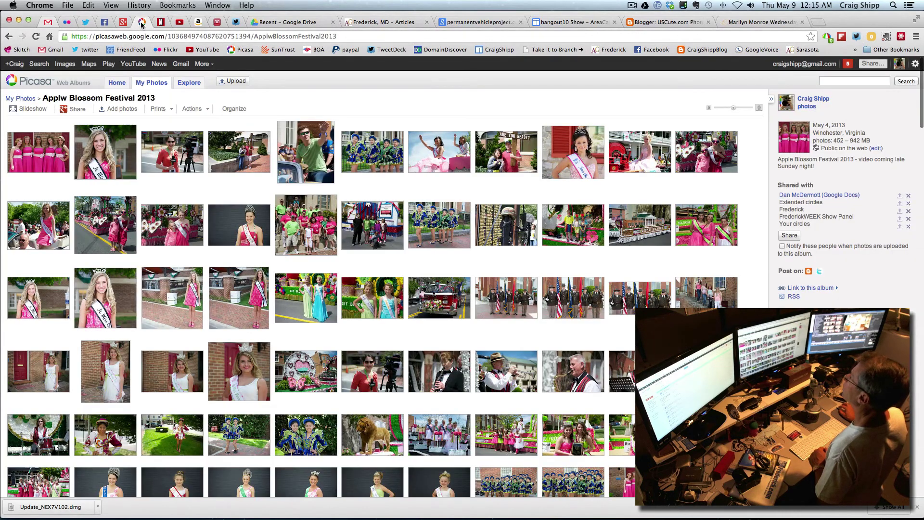
pyautogui.click(58, 83)
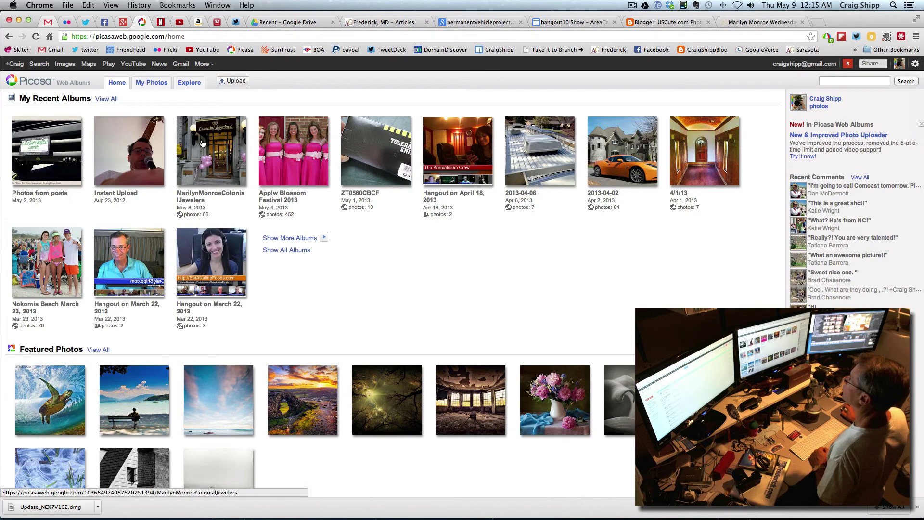
pyautogui.click(202, 143)
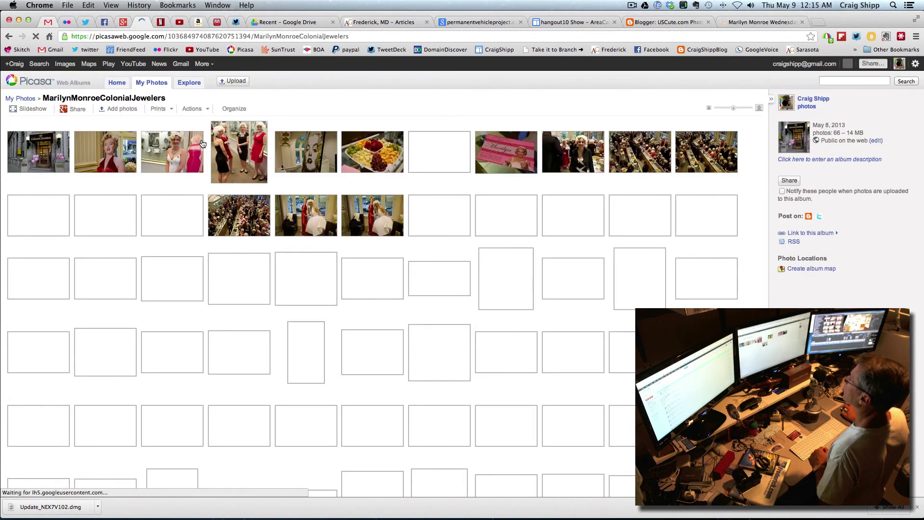
# - Organize the album by moving the second photo of the second row to first place and the album's original third photo to second
pyautogui.click(232, 108)
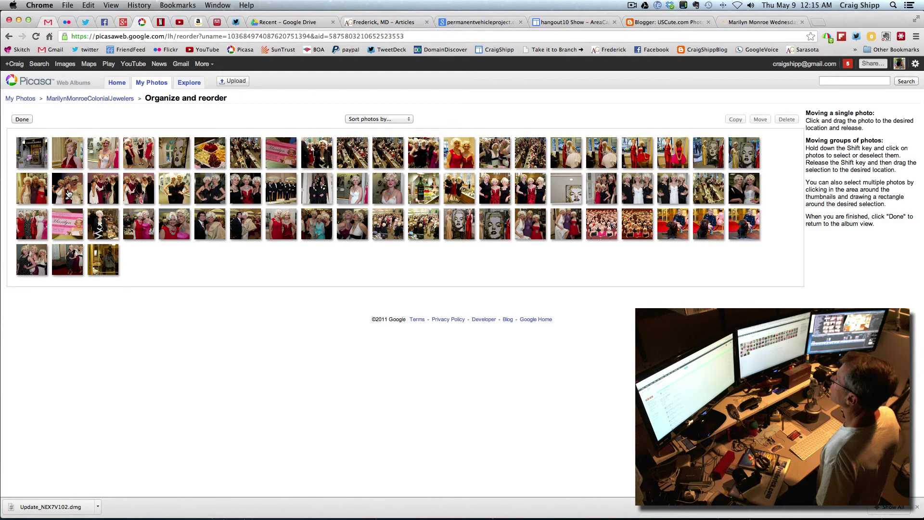
pyautogui.moveTo(68, 193); pyautogui.dragTo(26, 154)
pyautogui.moveTo(137, 156); pyautogui.dragTo(57, 157)
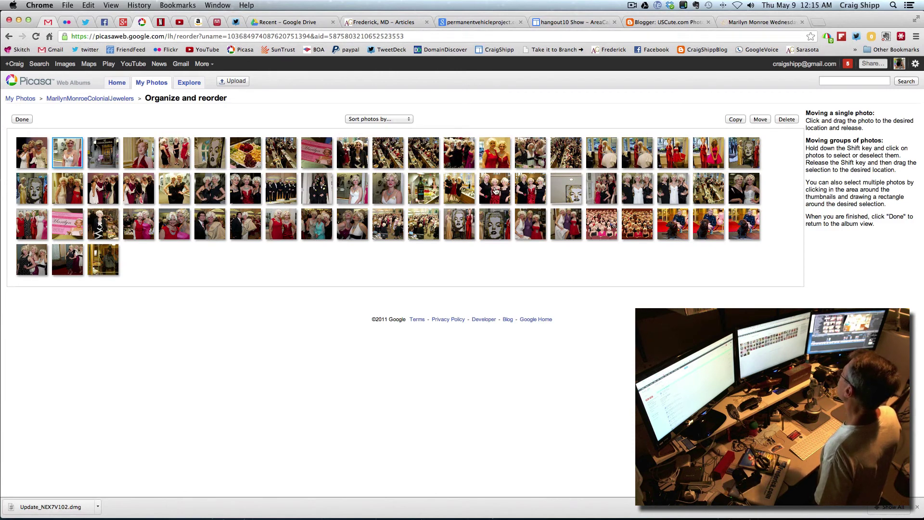
# - Move the second row's fourteenth photo to third place, the first row's twentieth to seventh, and the third row's sixteenth to tenth
pyautogui.moveTo(494, 191); pyautogui.dragTo(95, 152)
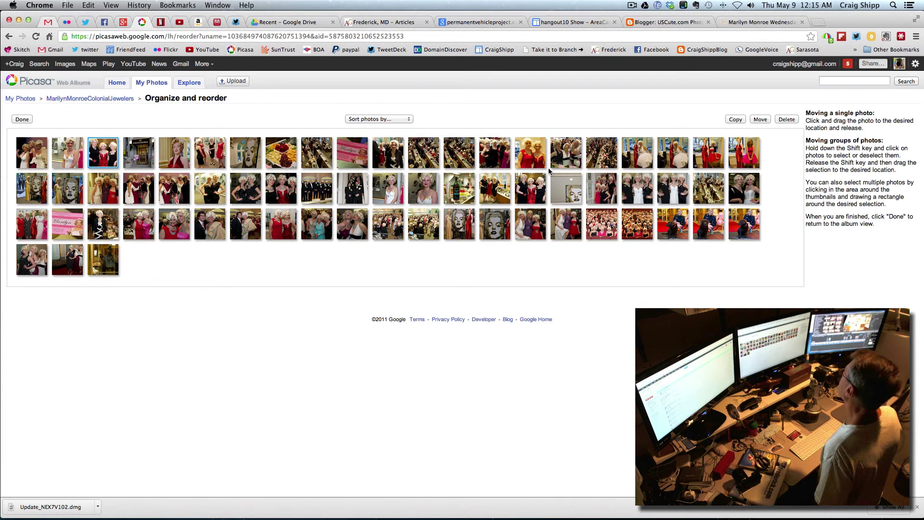
pyautogui.moveTo(713, 155); pyautogui.dragTo(246, 157)
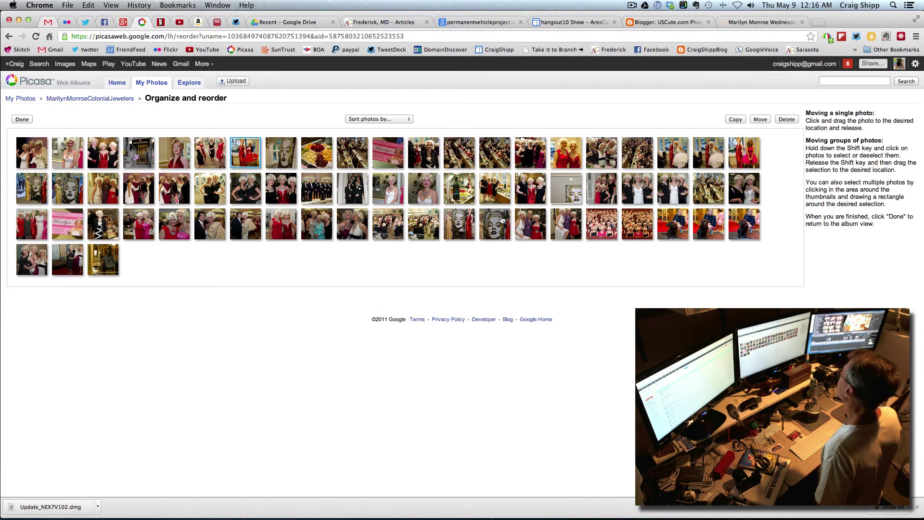
pyautogui.moveTo(563, 228); pyautogui.dragTo(341, 154)
# - Move the third row's sixth photo to twelfth place and the last row's first photo to seventh, and finish reordering the album
pyautogui.moveTo(217, 219); pyautogui.dragTo(420, 161)
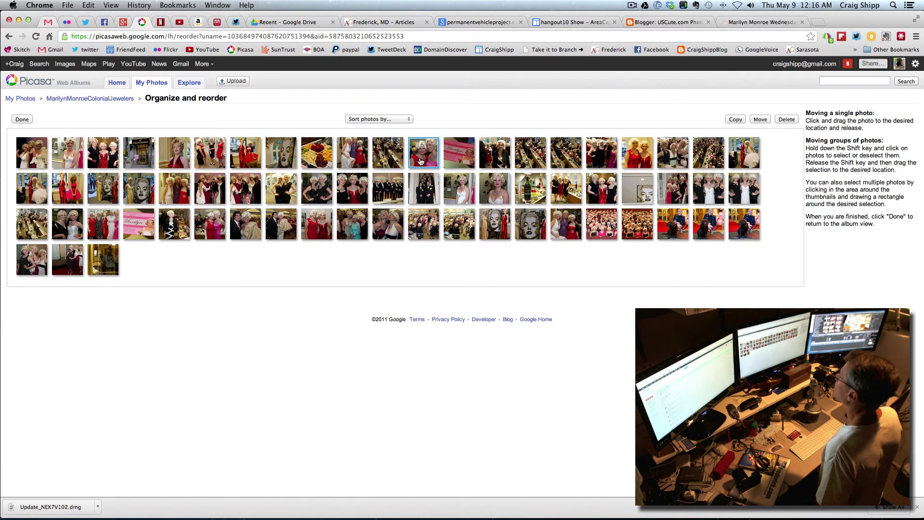
pyautogui.moveTo(28, 264); pyautogui.dragTo(237, 157)
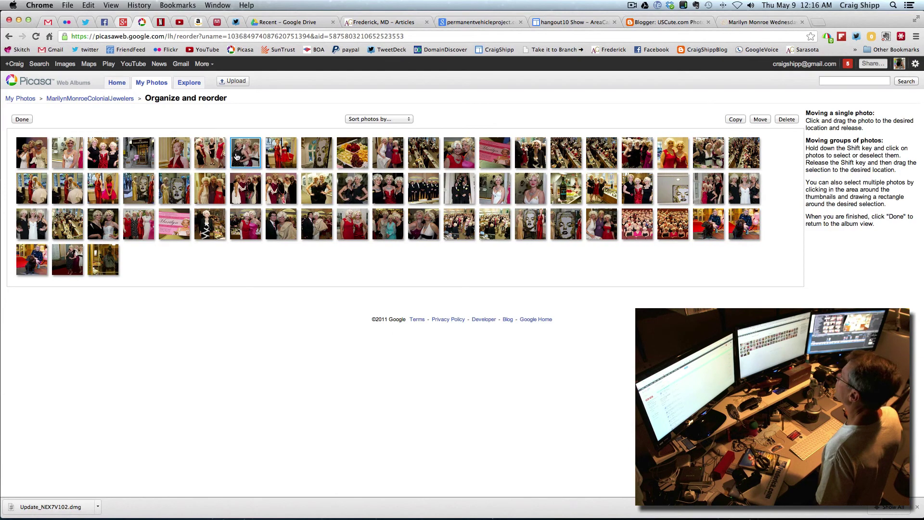
pyautogui.click(21, 120)
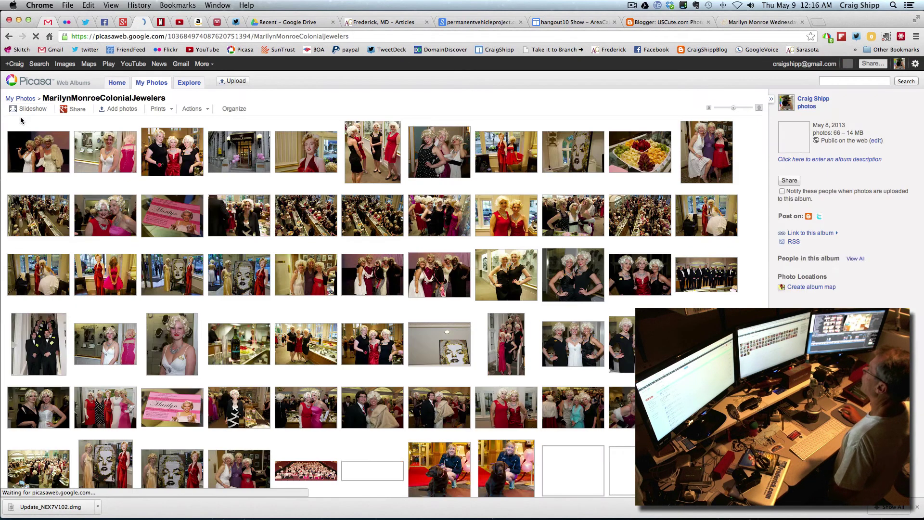
# - Create an embeddable slideshow of the album at Extra-extra large 800px with Autoplay off, and copy its embed code
pyautogui.click(805, 234)
pyautogui.click(799, 280)
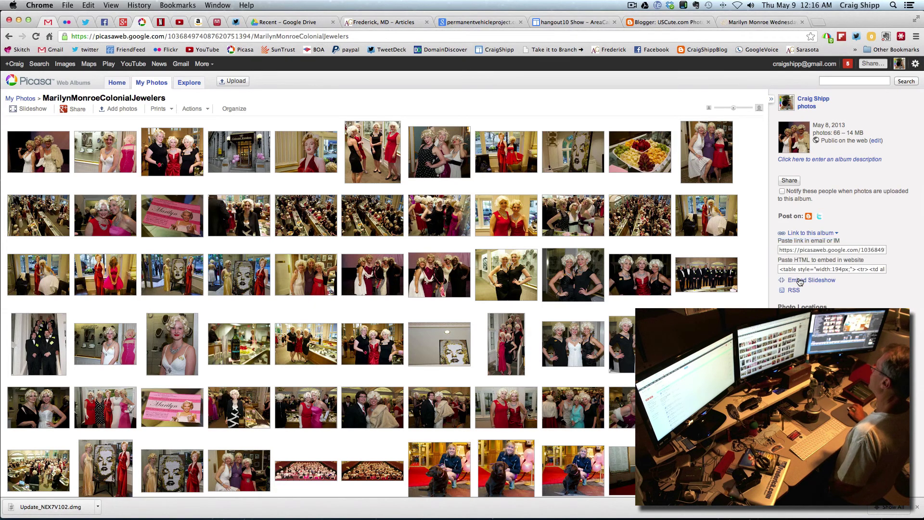
pyautogui.click(97, 127)
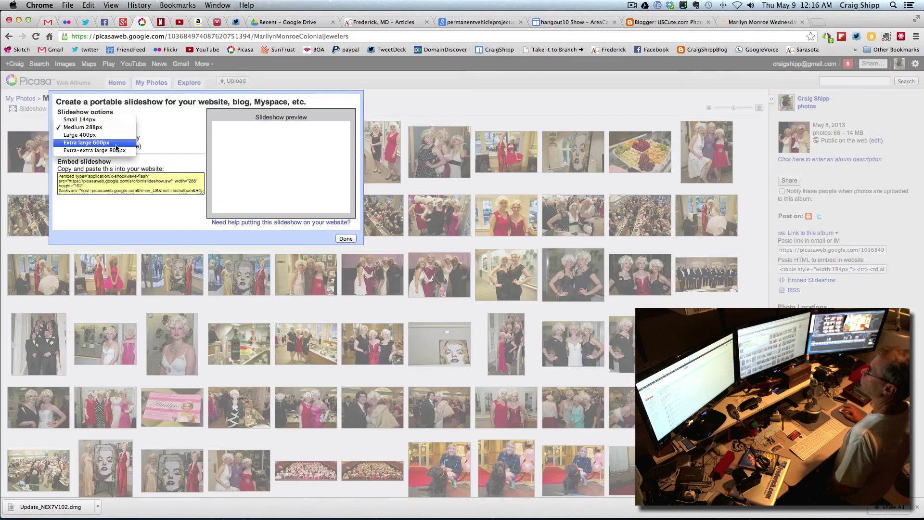
pyautogui.click(114, 153)
pyautogui.click(111, 138)
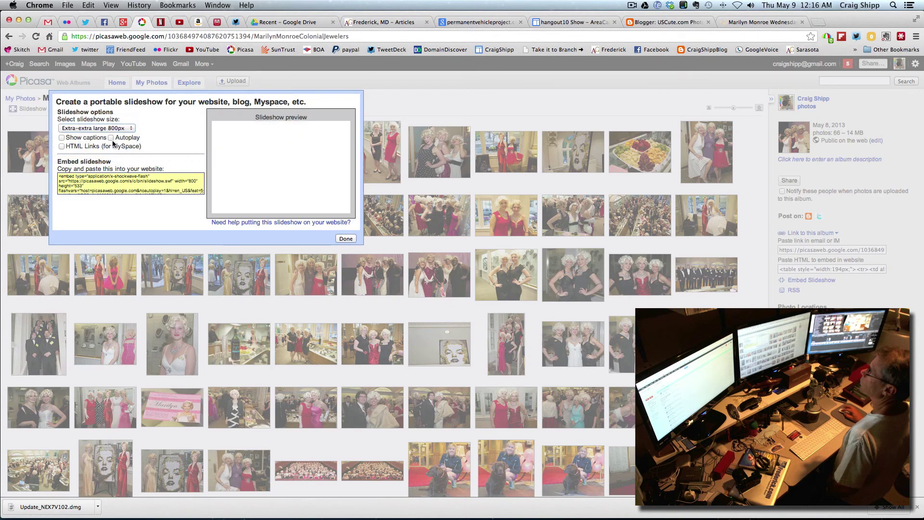
pyautogui.click(113, 182)
pyautogui.press('super+c')
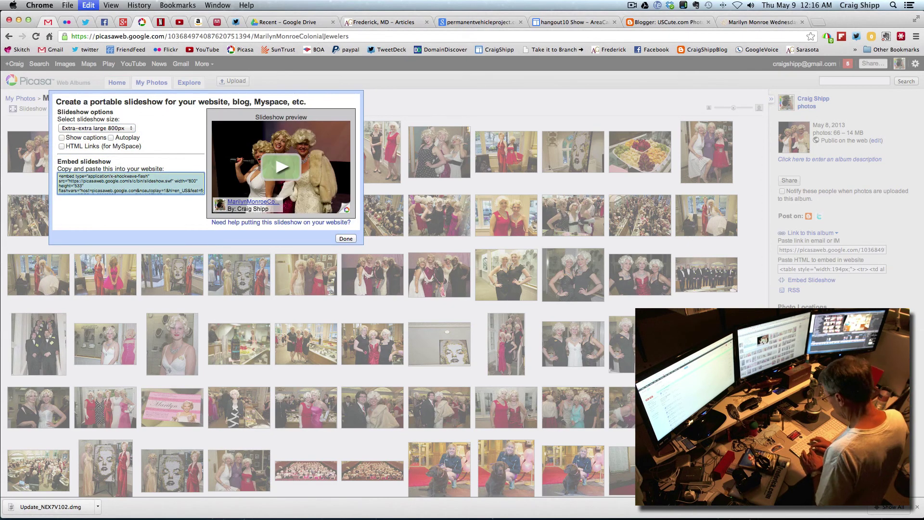
pyautogui.click(346, 239)
# - Switch to the frederick.com article form, paste the slideshow embed code into the source of Text Area 3, and centre the slideshow
pyautogui.click(385, 22)
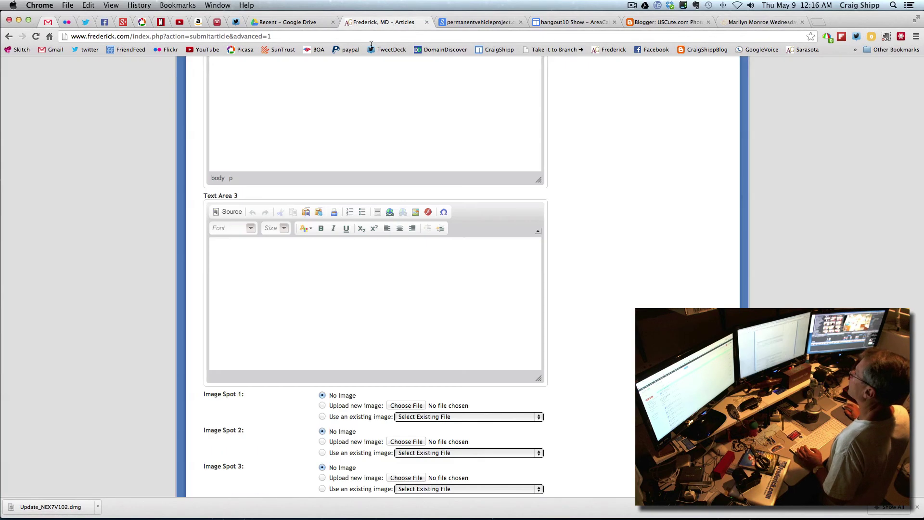
pyautogui.click(241, 254)
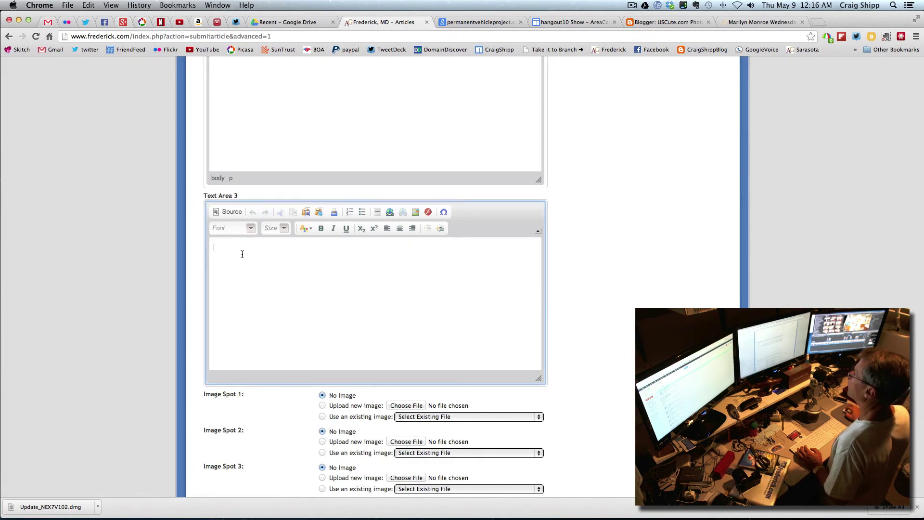
pyautogui.click(228, 211)
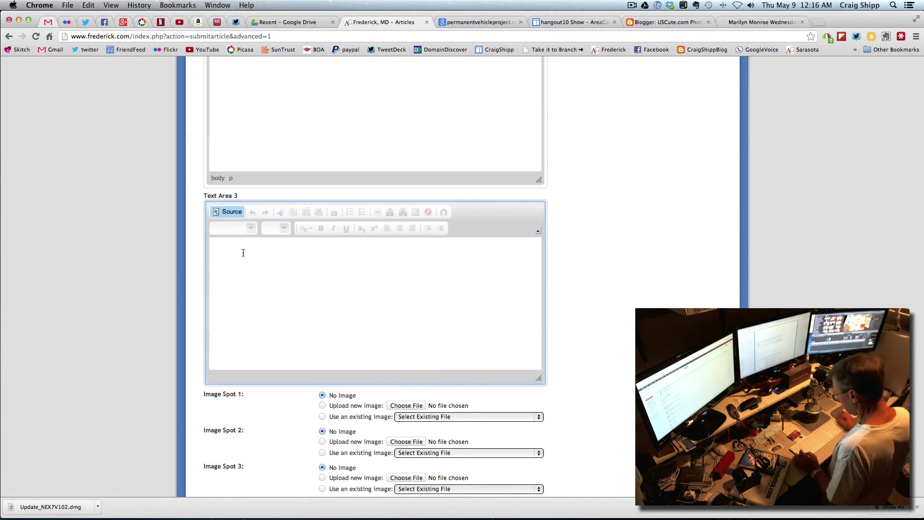
pyautogui.press('super+v')
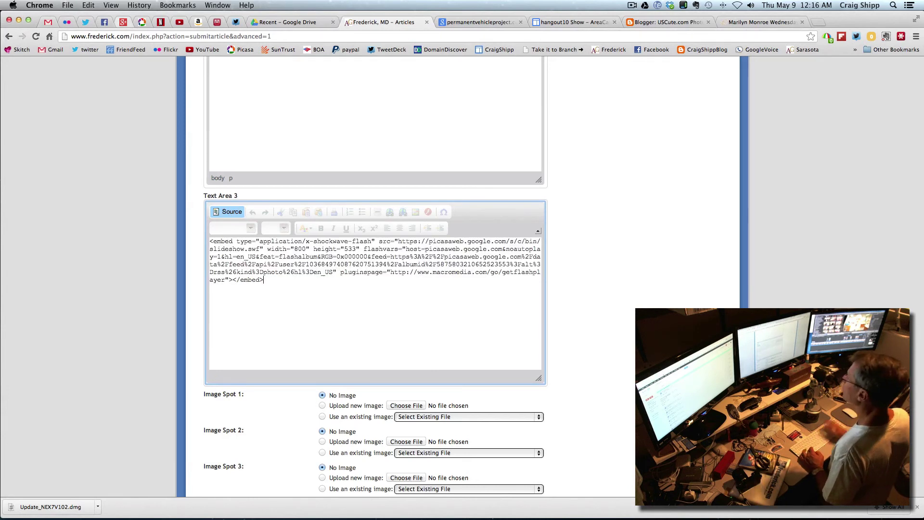
pyautogui.click(228, 212)
pyautogui.click(304, 264)
pyautogui.click(400, 228)
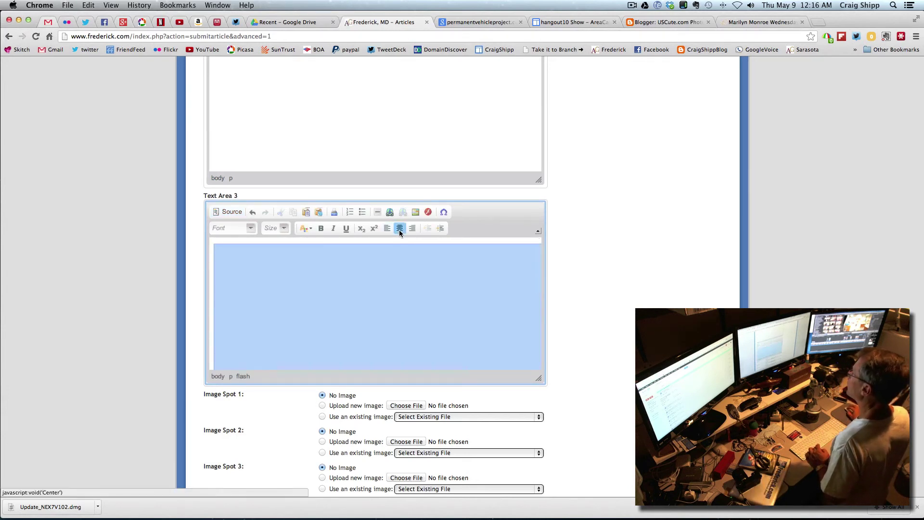
# - Below the slideshow, insert the facebook and CLICK HERE photo-links snippet ("cpho") and the "About the photographer" snippet ("acra")
pyautogui.press('Right')
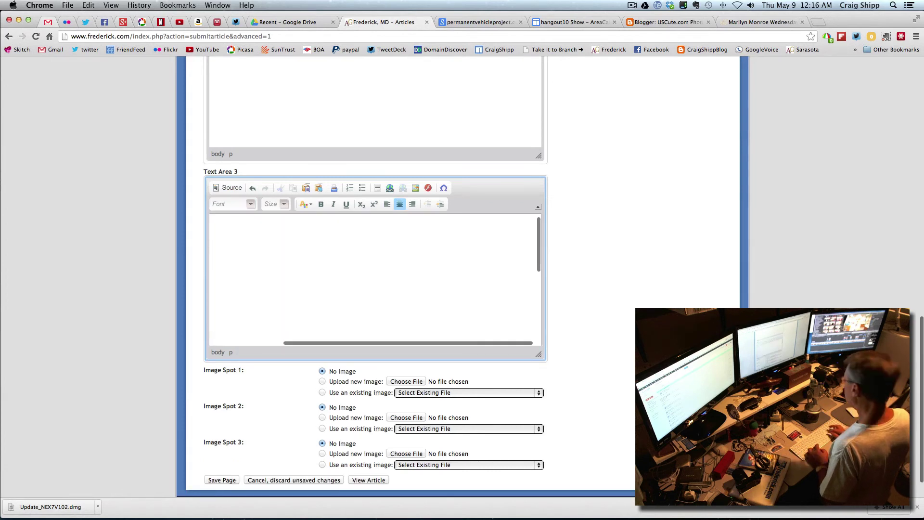
pyautogui.press('Return')
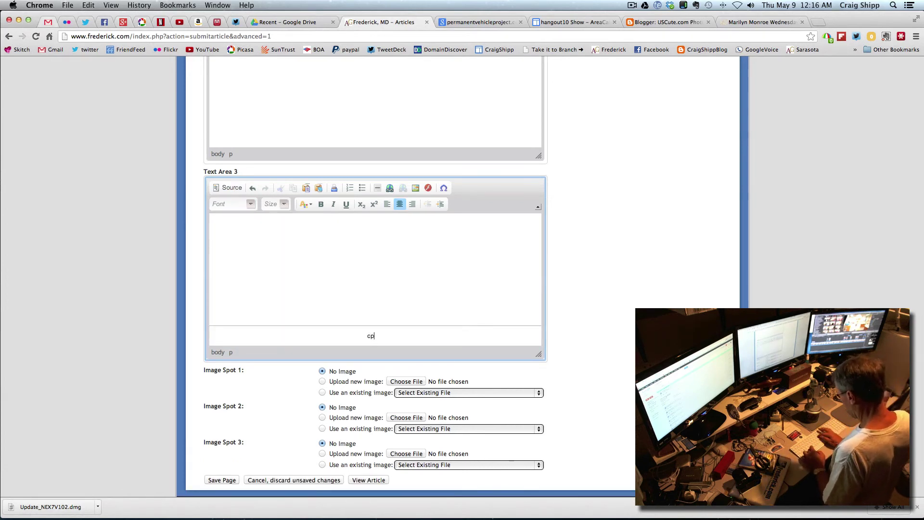
pyautogui.write('cpho')
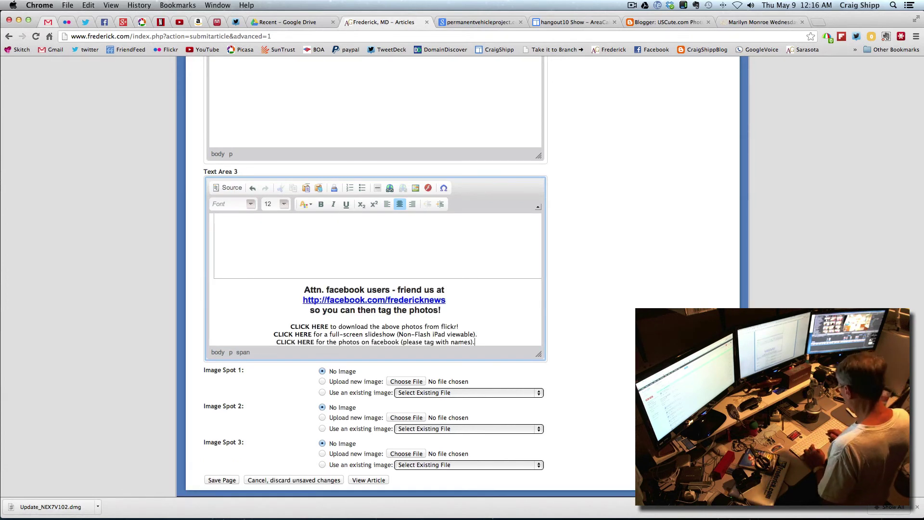
pyautogui.press('Return')
pyautogui.write('ac')
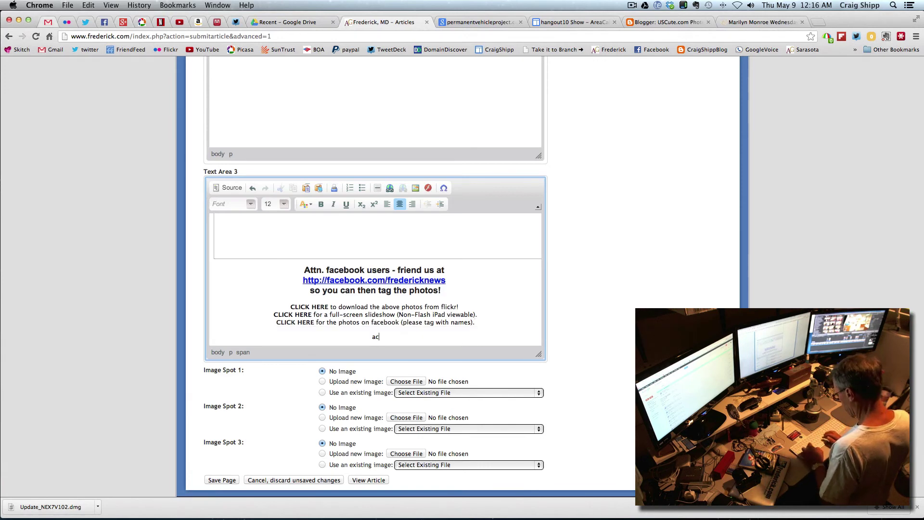
pyautogui.write('ra')
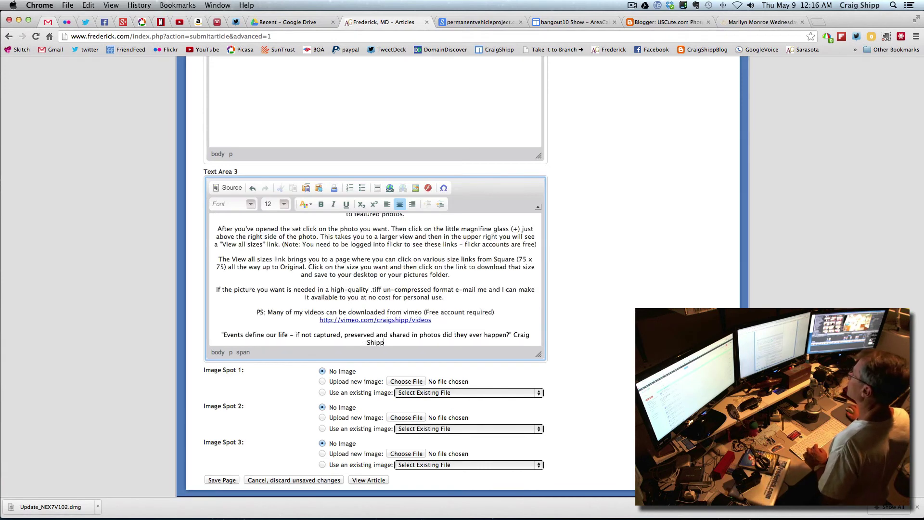
# - Left-align the text in Text Area 3 that begins with "About the photographer"
pyautogui.scroll(10, 384, 243)
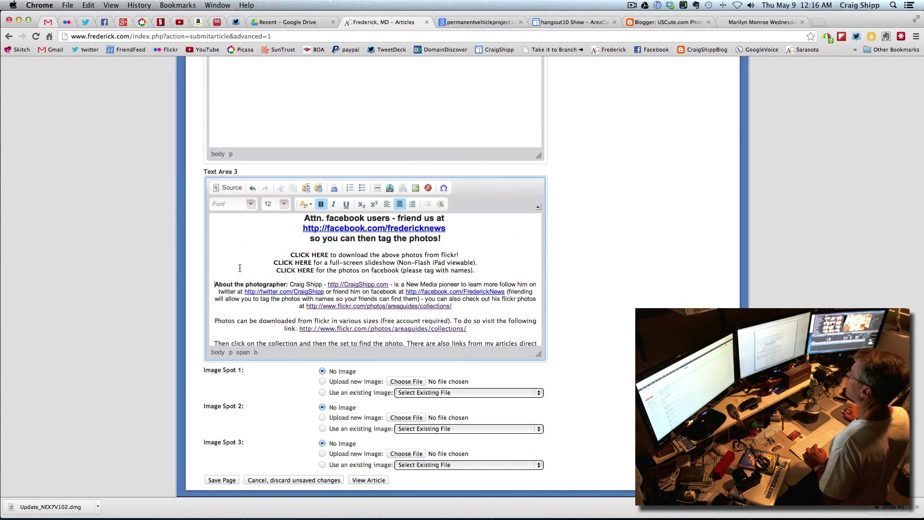
pyautogui.click(387, 204)
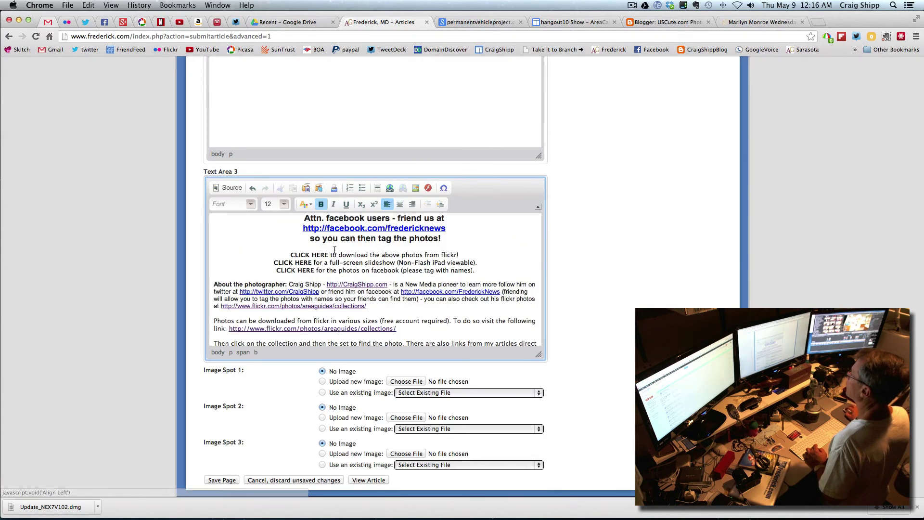
pyautogui.scroll(1, 347, 250)
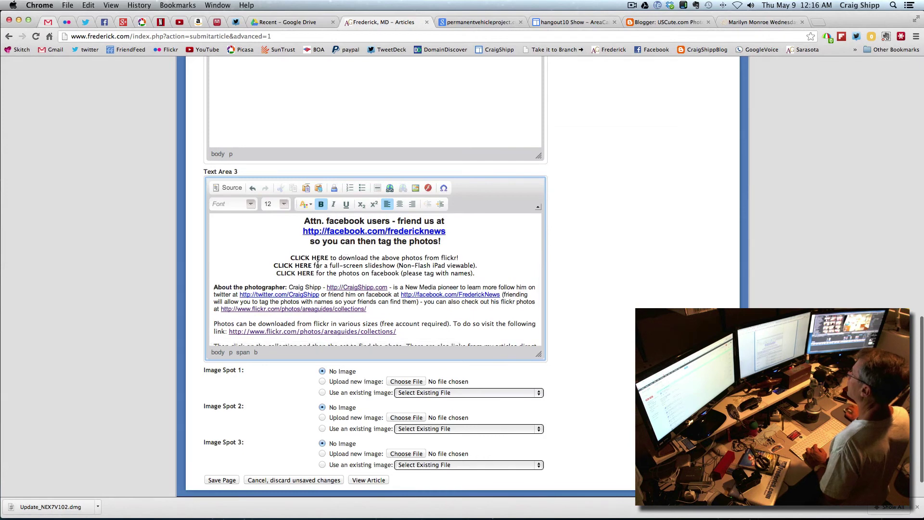
# - Switch to Flickr, open the Marilyn Monroe Colonial Jewelers set through the newest photostream photo, and copy its URL up to the set number
pyautogui.click(67, 22)
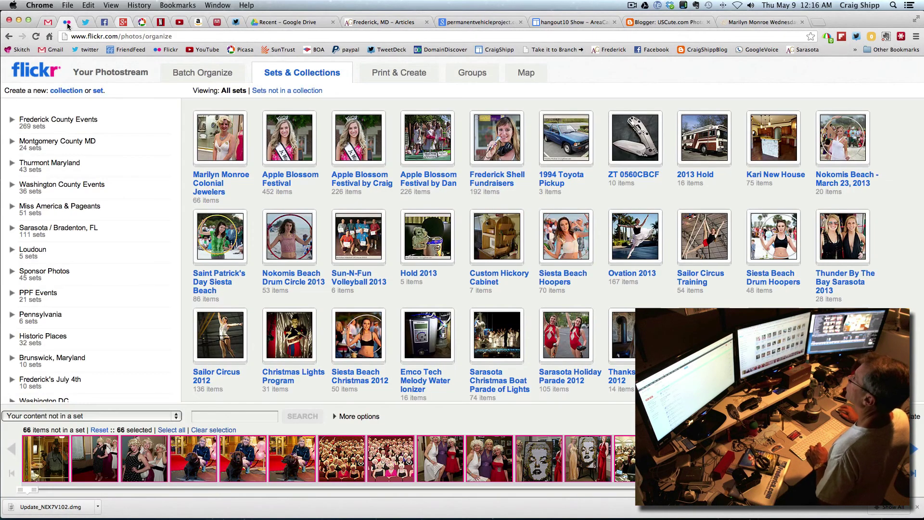
pyautogui.click(91, 75)
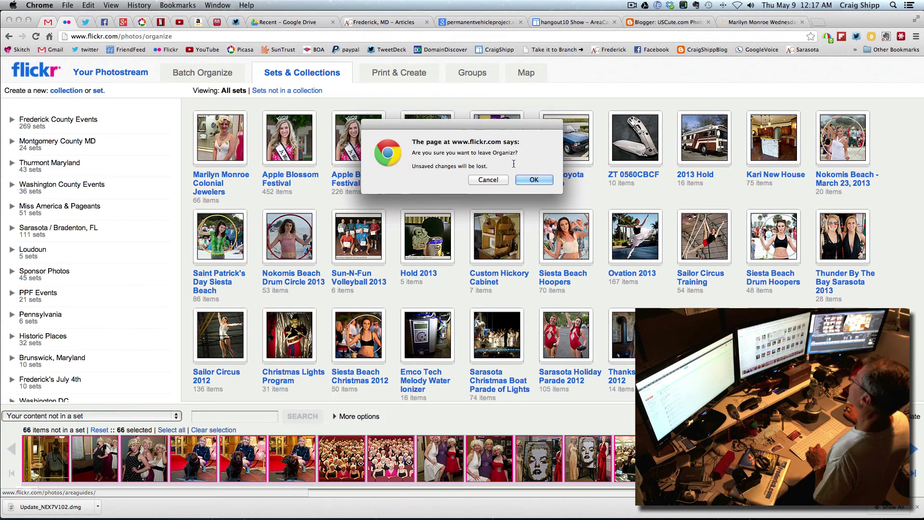
pyautogui.click(533, 180)
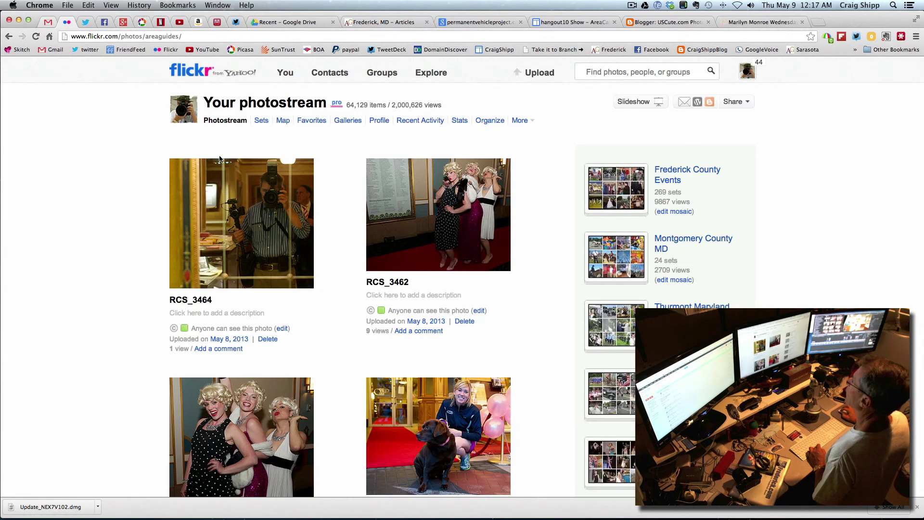
pyautogui.click(281, 210)
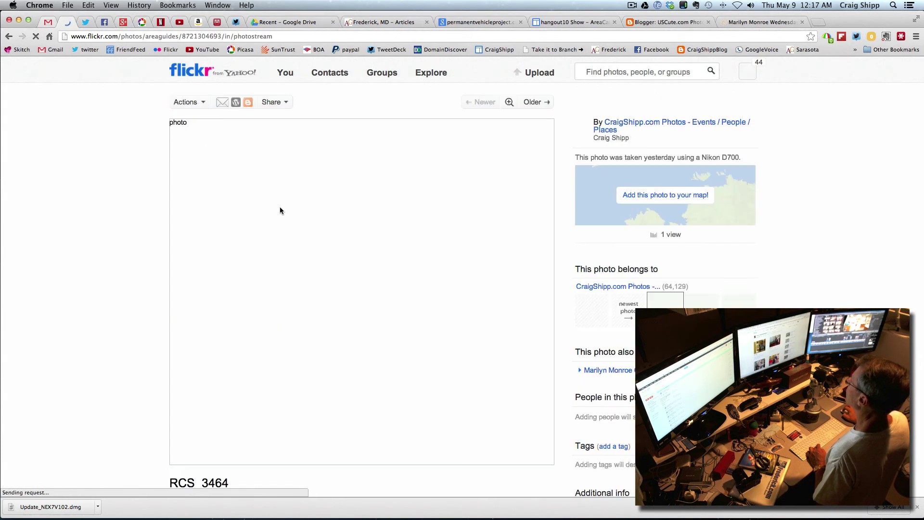
pyautogui.click(604, 369)
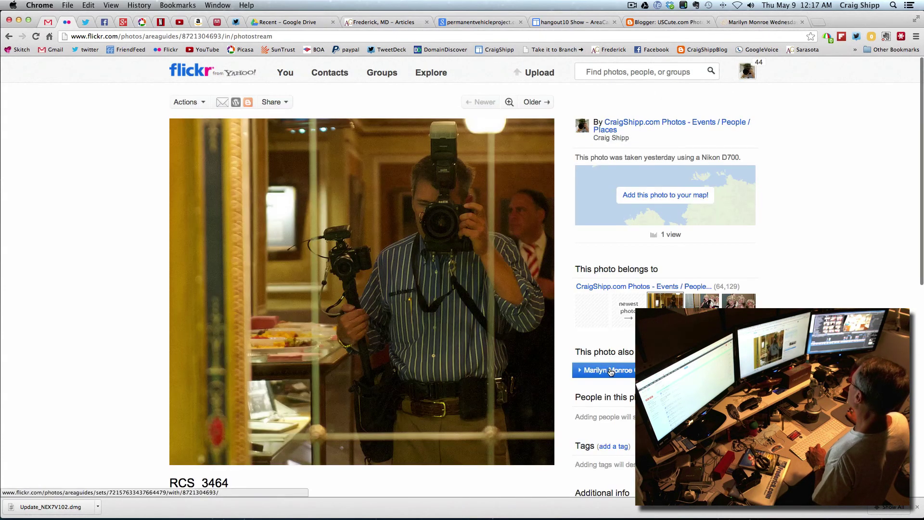
pyautogui.click(608, 332)
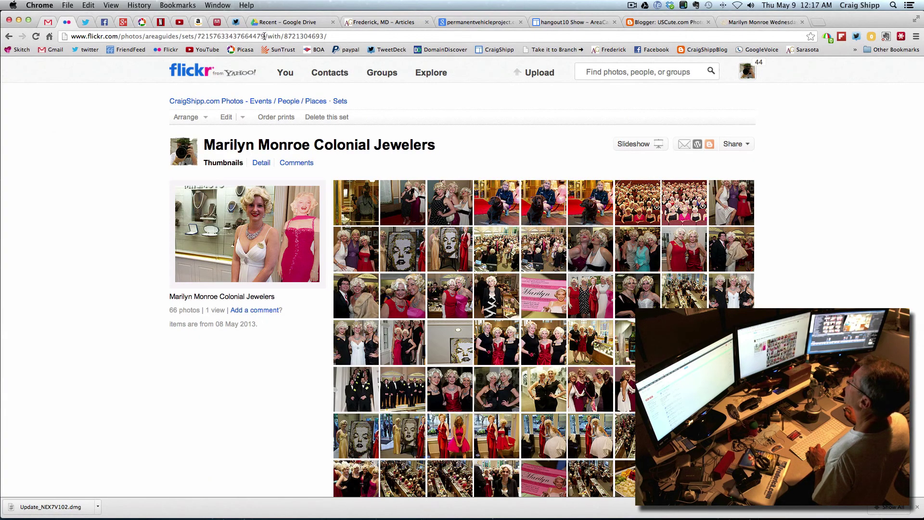
pyautogui.moveTo(265, 36); pyautogui.dragTo(70, 36)
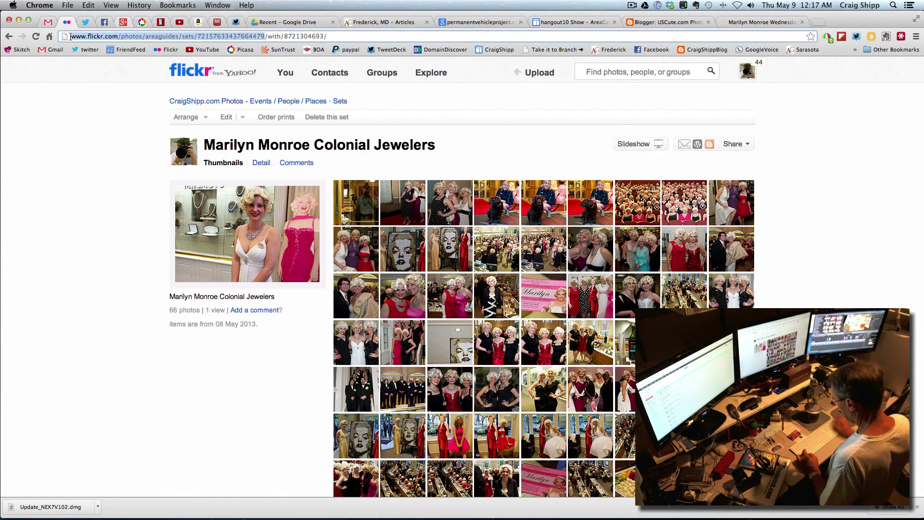
pyautogui.press('super+c')
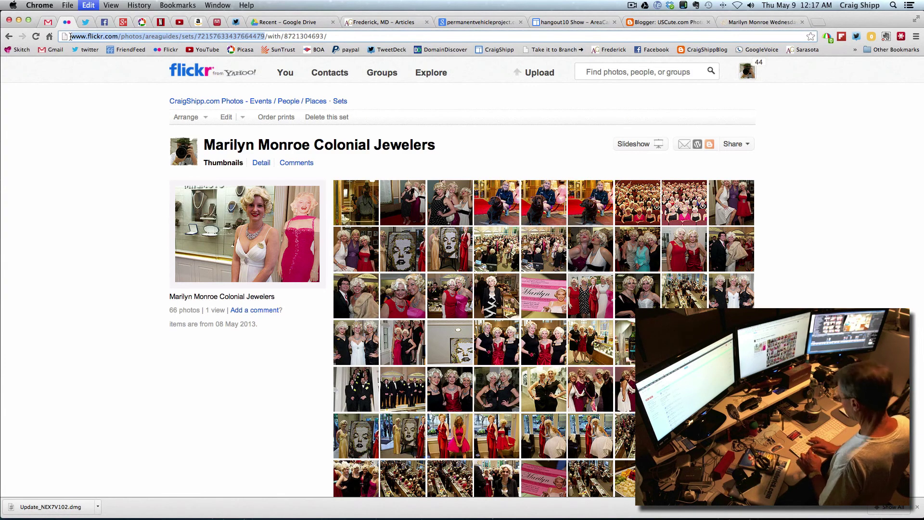
# - Return to the article form and link the "CLICK HERE" of the flickr download line in Text Area 3 to the copied set URL
pyautogui.click(374, 23)
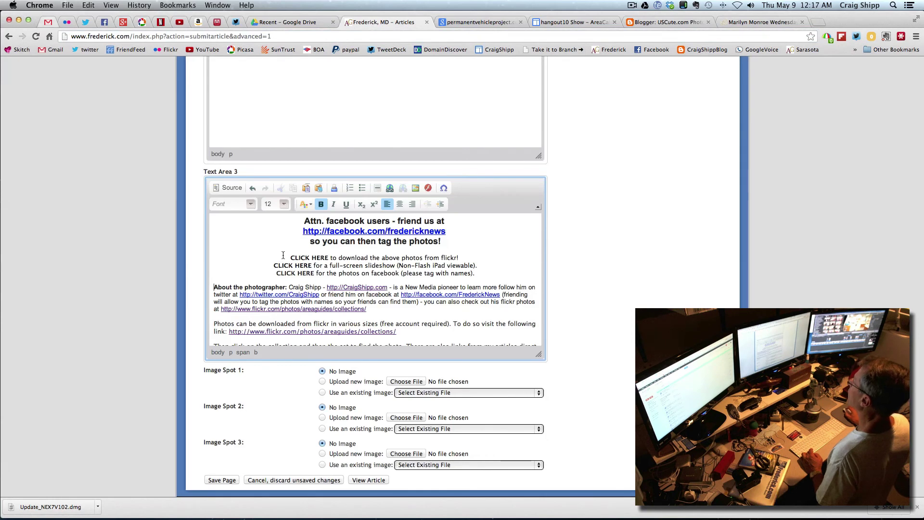
pyautogui.moveTo(290, 257); pyautogui.dragTo(305, 259)
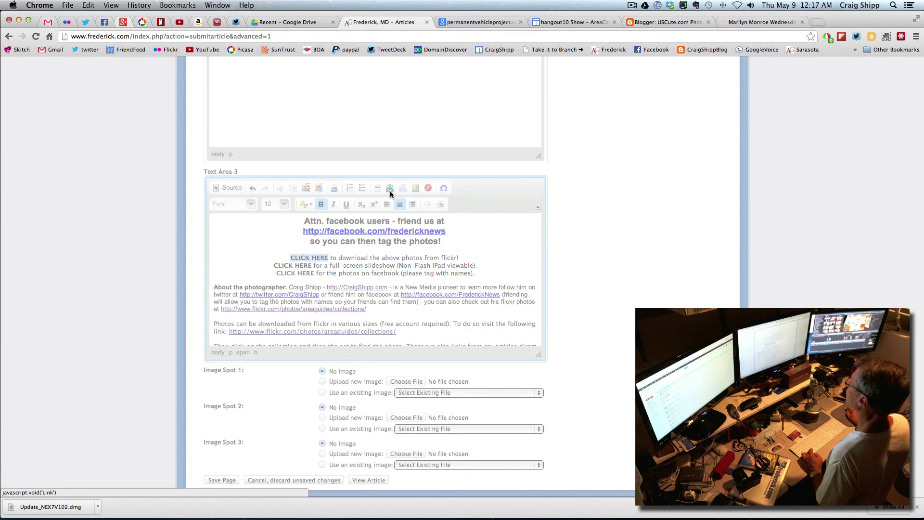
pyautogui.click(390, 188)
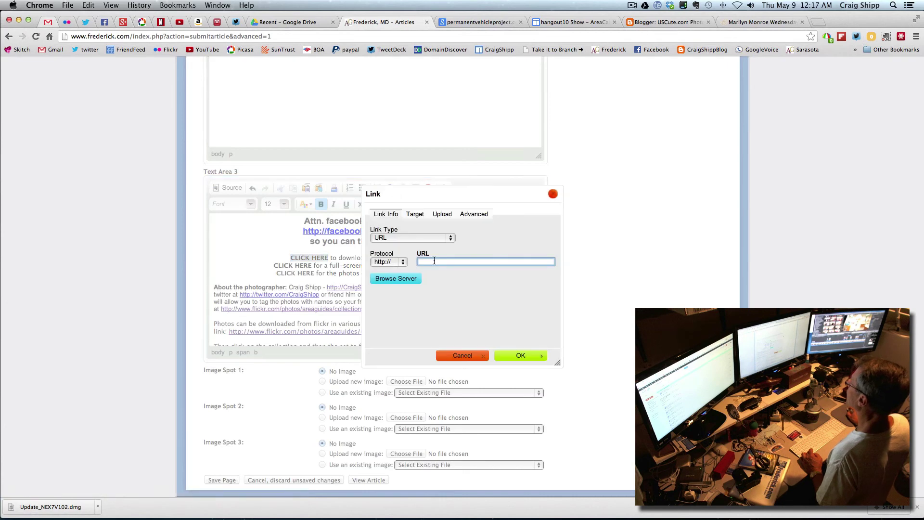
pyautogui.press('super+v')
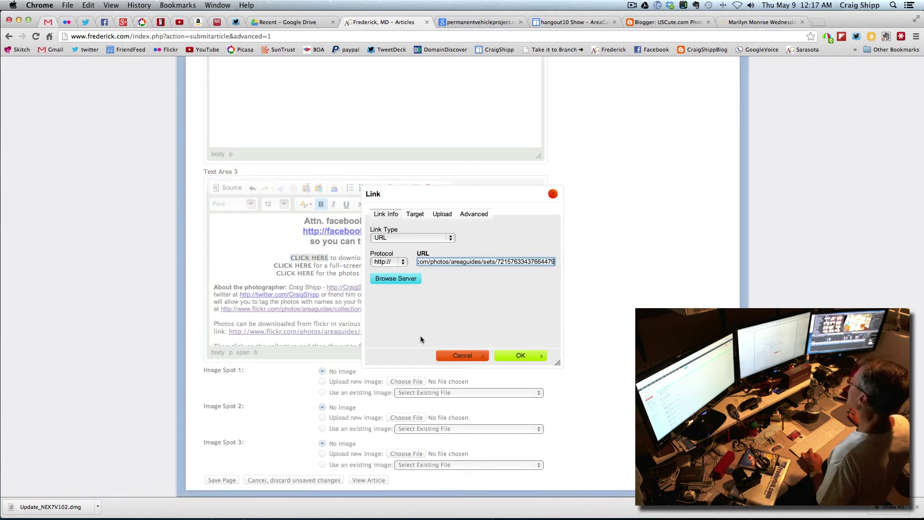
pyautogui.click(517, 356)
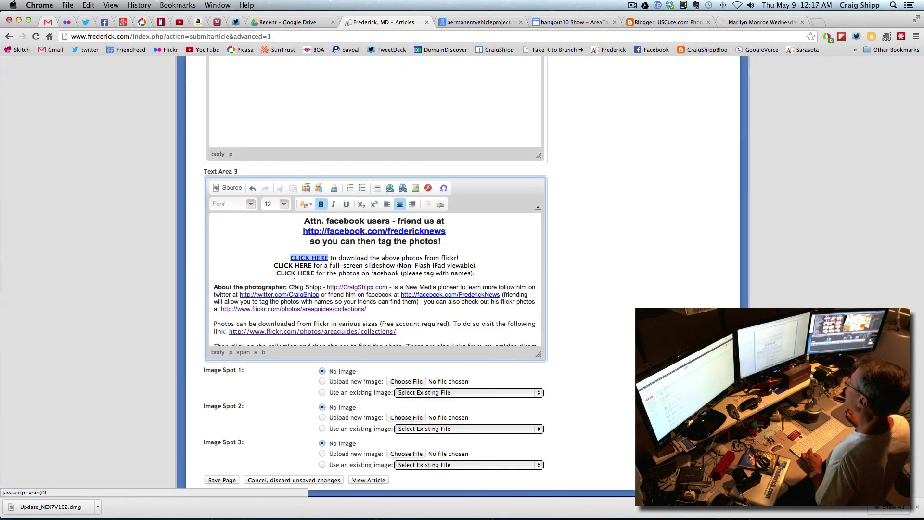
# - Link the "CLICK HERE" of the full-screen slideshow line in Text Area 3 to the copied Flickr set URL with "/show" appended
pyautogui.moveTo(274, 266); pyautogui.dragTo(314, 266)
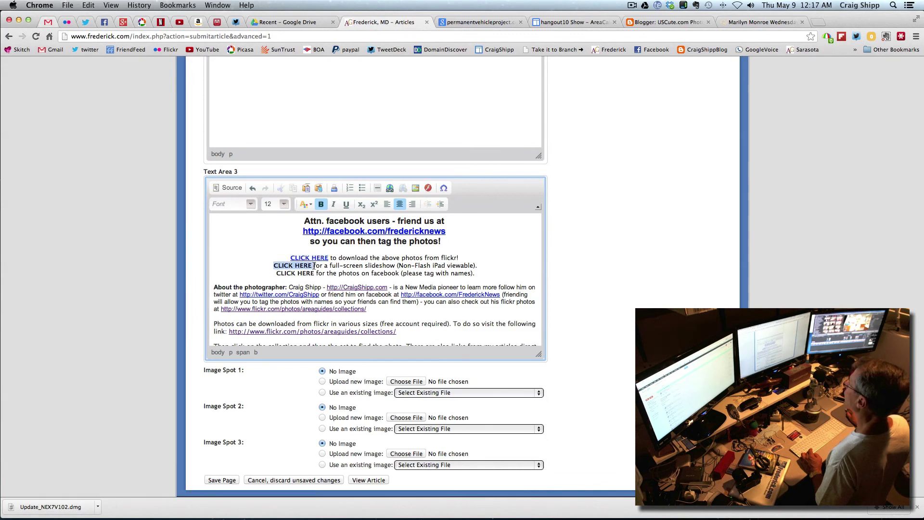
pyautogui.click(390, 188)
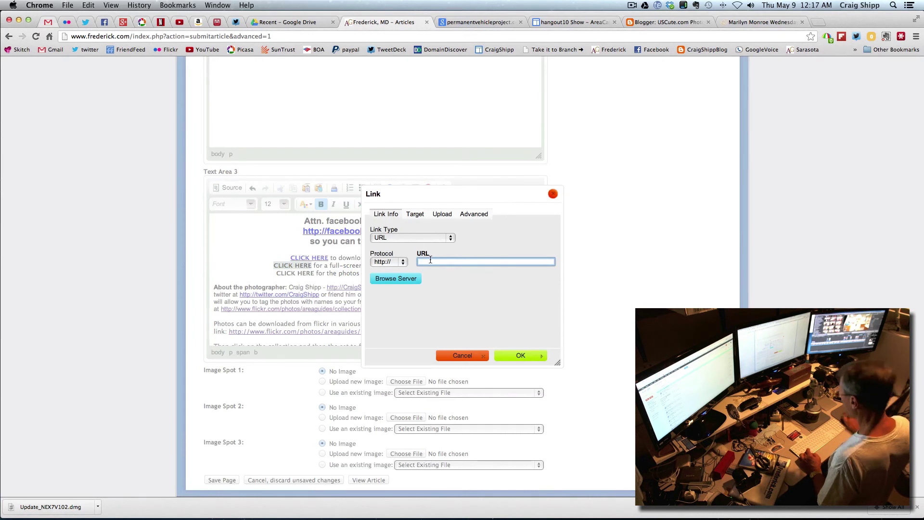
pyautogui.press('super+v')
pyautogui.write('/show')
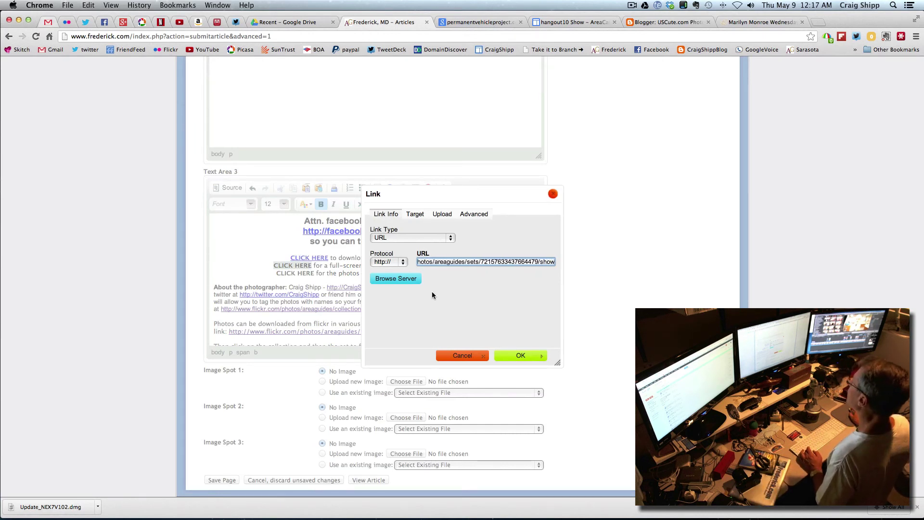
pyautogui.click(508, 353)
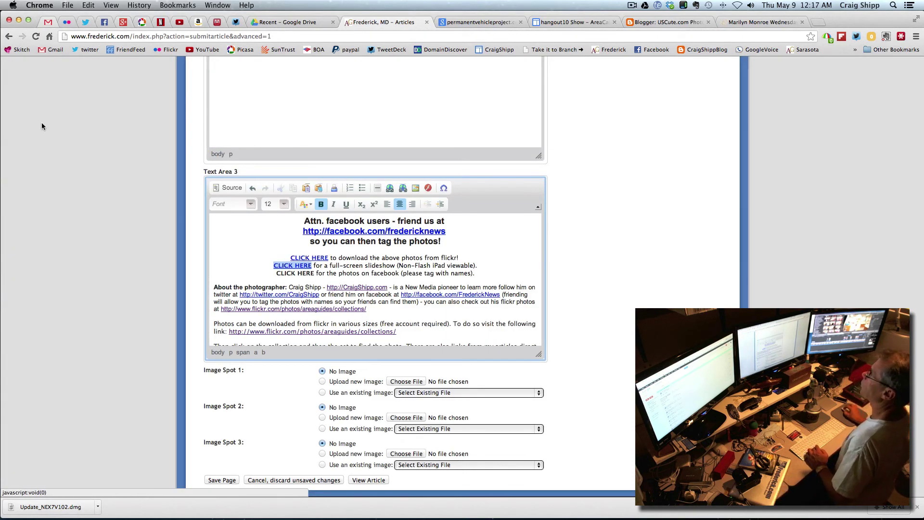
# - Switch to Facebook, open the Marilyn Monroe Colonial Jewelers 2013 album from the profile timeline, and copy its URL without the "&type=1" ending
pyautogui.click(104, 22)
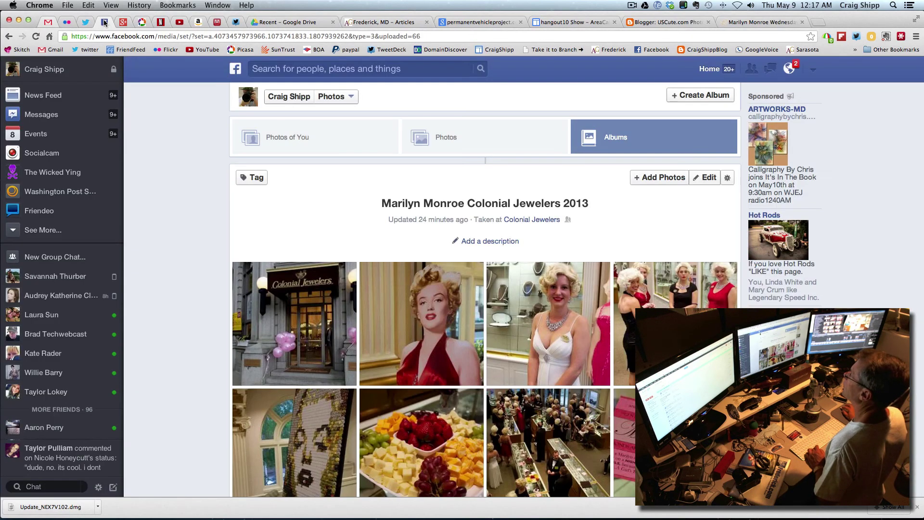
pyautogui.click(279, 99)
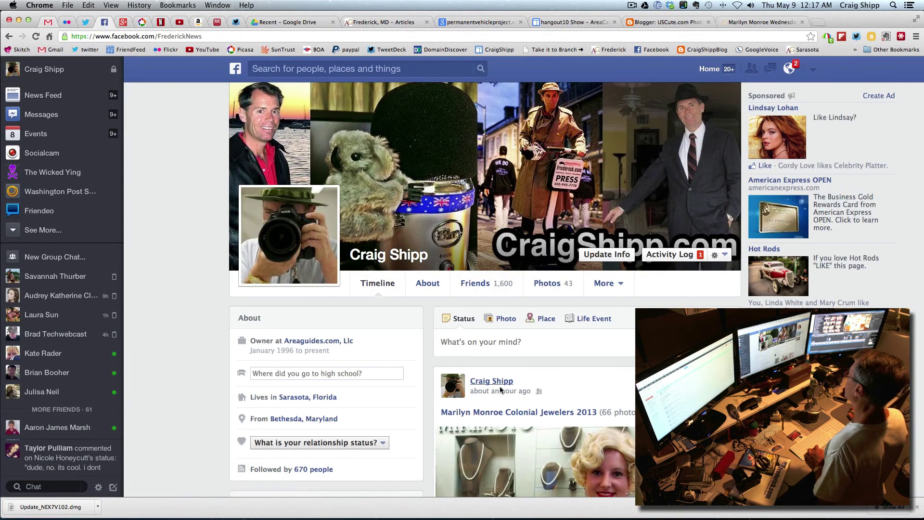
pyautogui.click(508, 413)
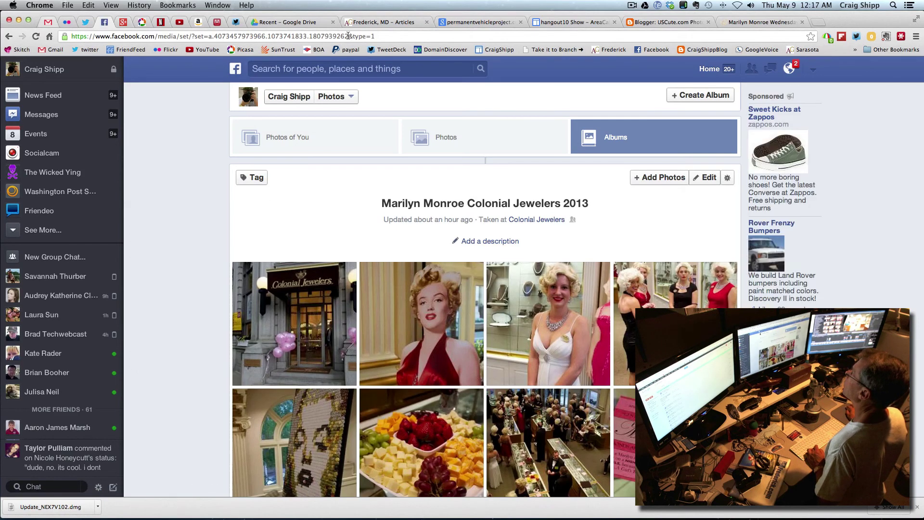
pyautogui.moveTo(348, 36); pyautogui.dragTo(127, 36)
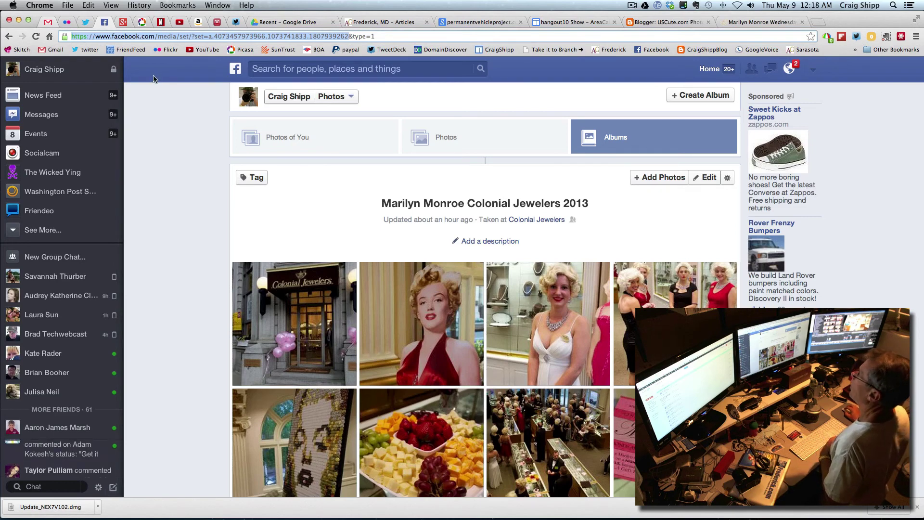
# - Return to the article form, link the "CLICK HERE" of the facebook photos line to the copied album URL, and save the page
pyautogui.click(384, 22)
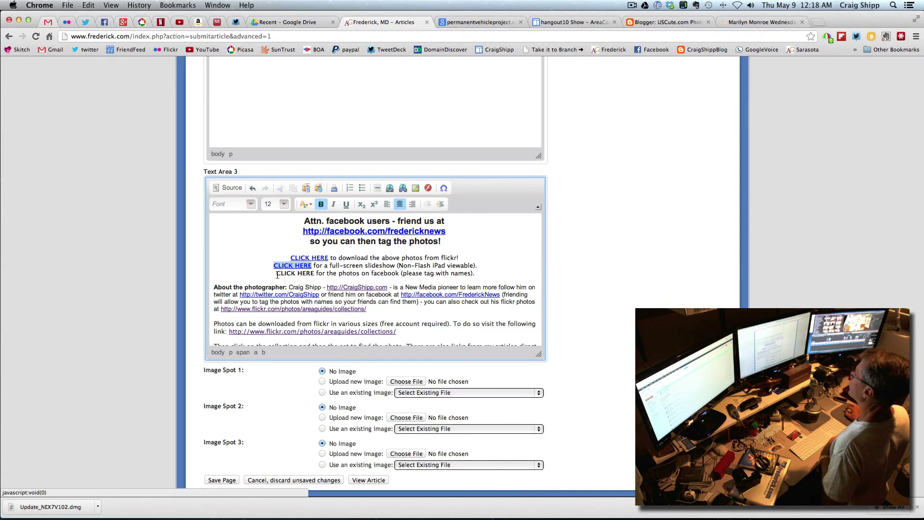
pyautogui.moveTo(277, 274); pyautogui.dragTo(313, 274)
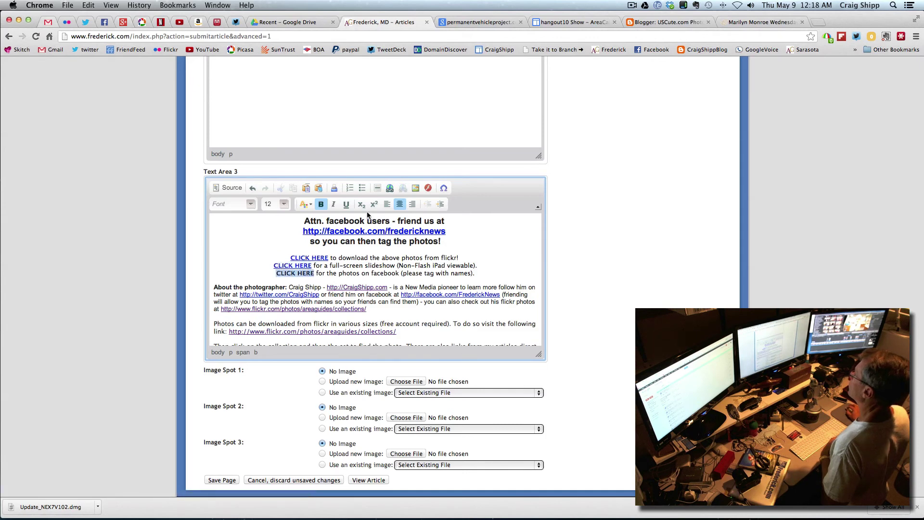
pyautogui.click(388, 187)
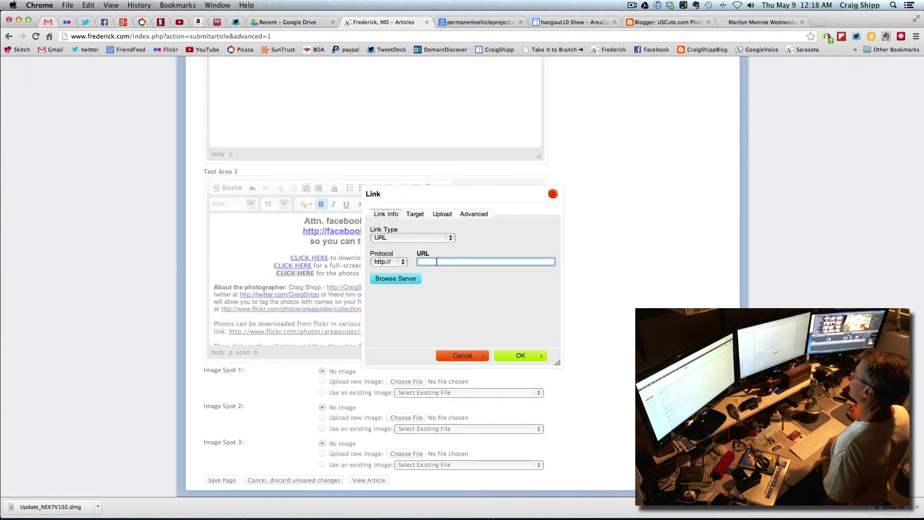
pyautogui.press('super+v')
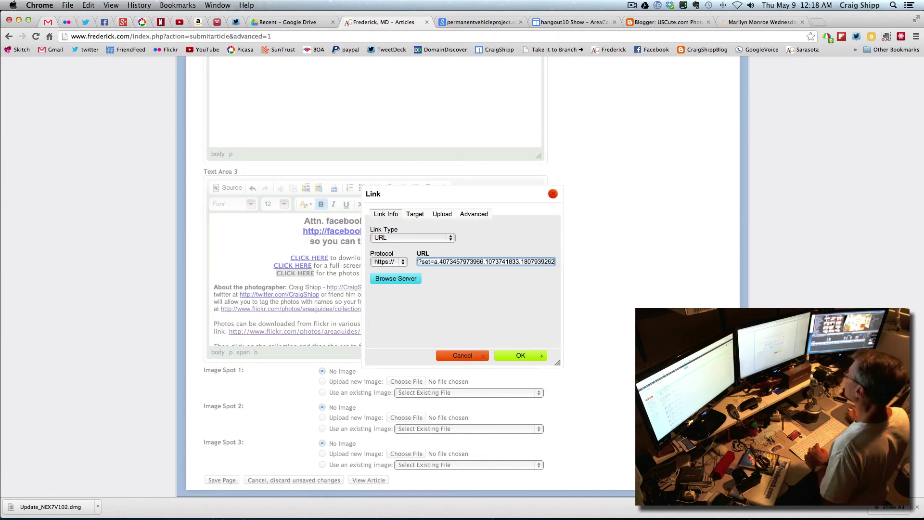
pyautogui.click(510, 355)
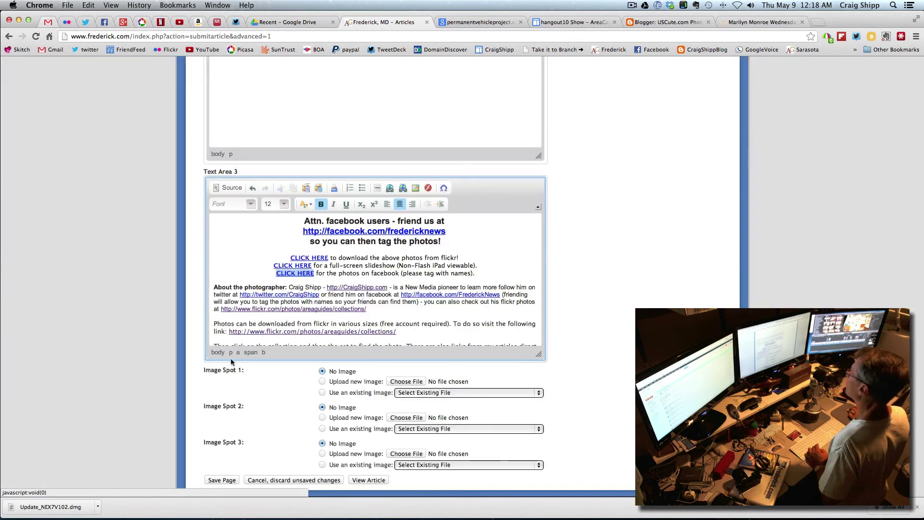
pyautogui.scroll(-2, 138, 361)
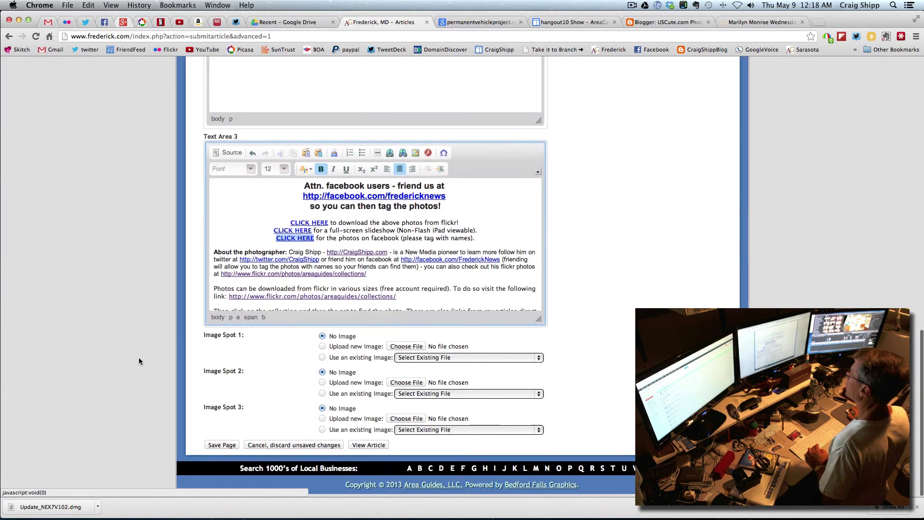
pyautogui.click(218, 445)
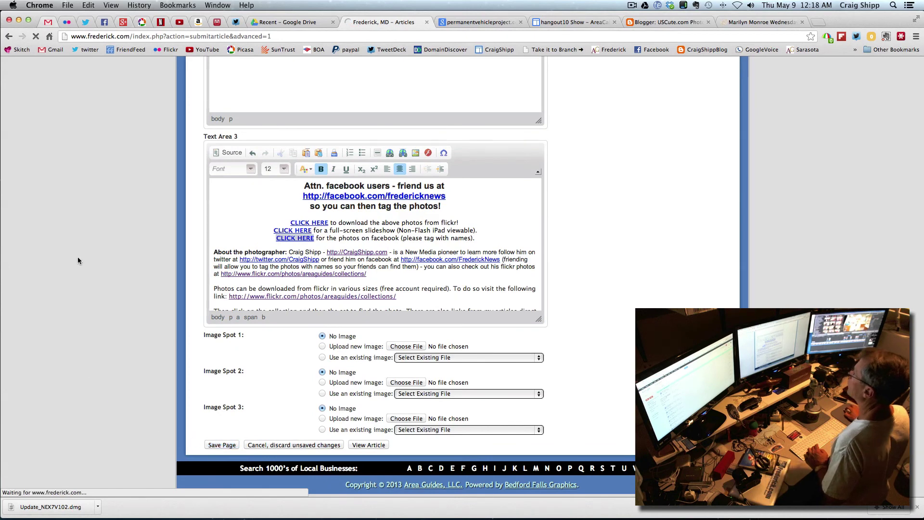
# - Switch to the Facebook album, look through its photos, and check the edit options of the photo of three women laughing
pyautogui.click(104, 22)
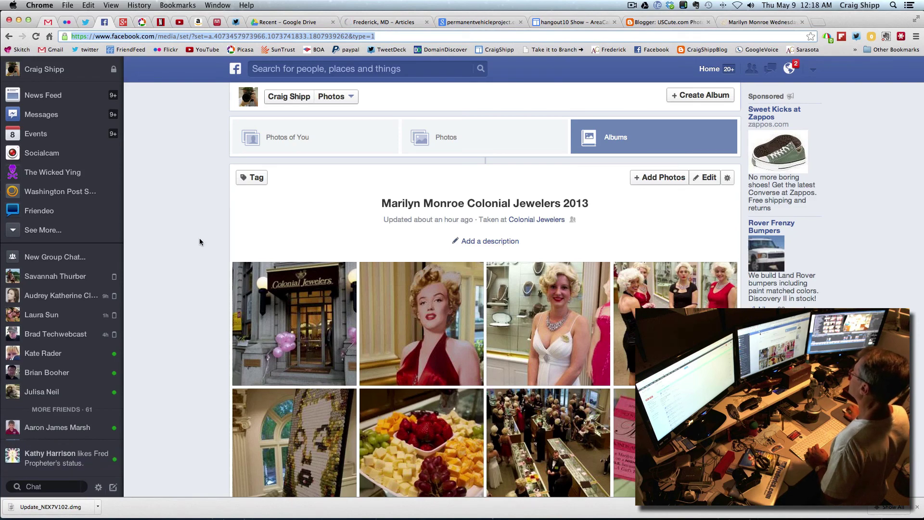
pyautogui.scroll(-5, 199, 238)
pyautogui.scroll(-10, 201, 241)
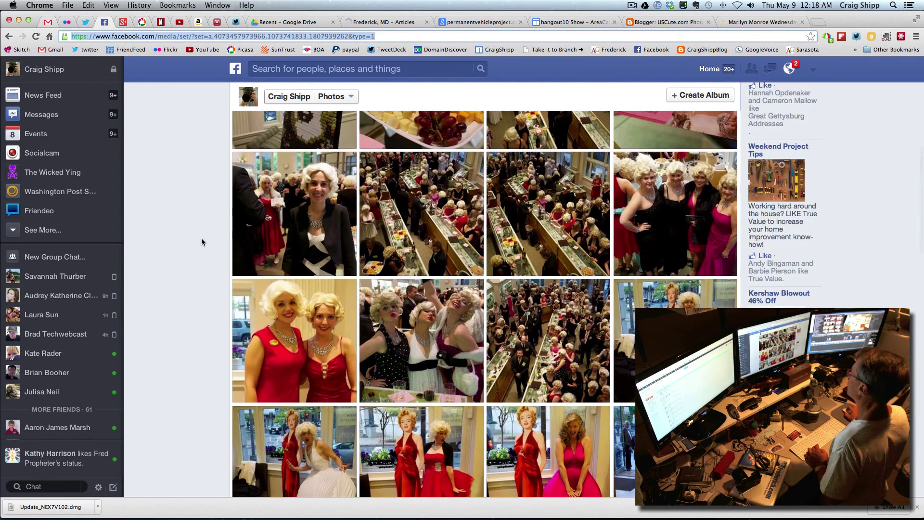
pyautogui.scroll(-3, 201, 242)
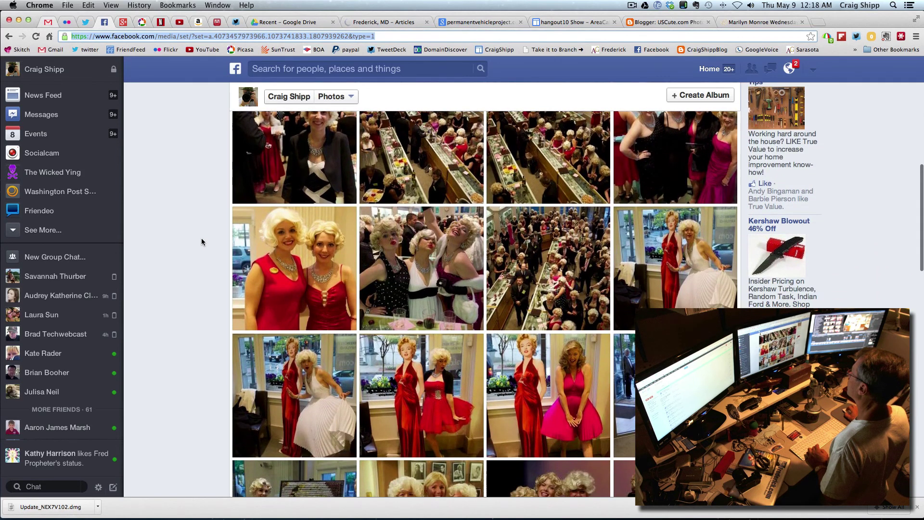
pyautogui.scroll(-1, 201, 241)
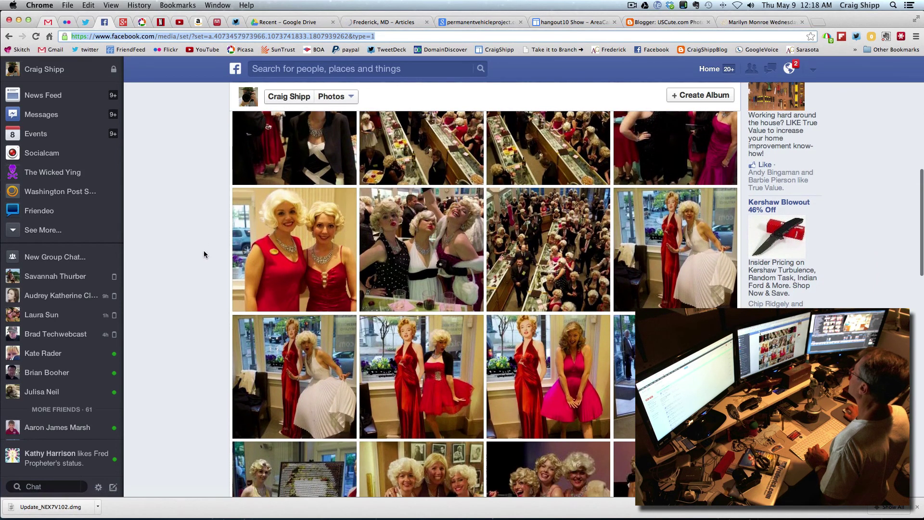
pyautogui.scroll(-2, 204, 254)
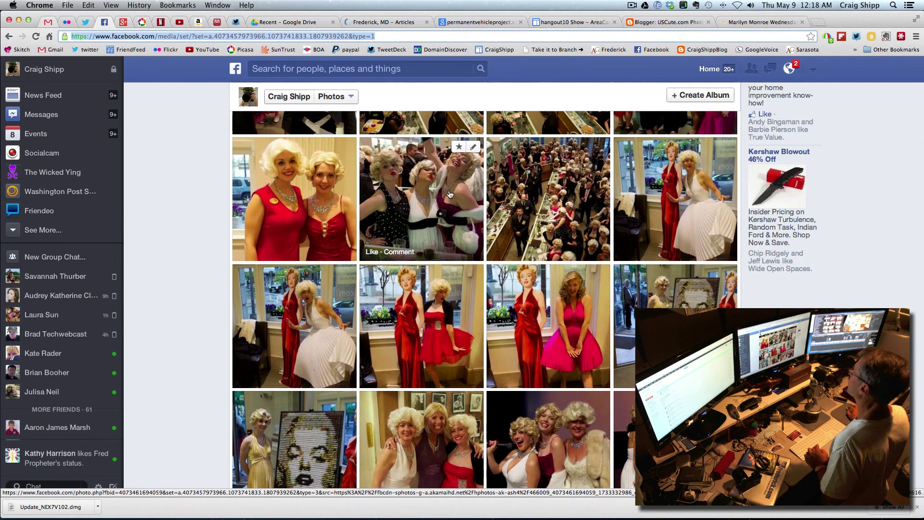
pyautogui.click(474, 149)
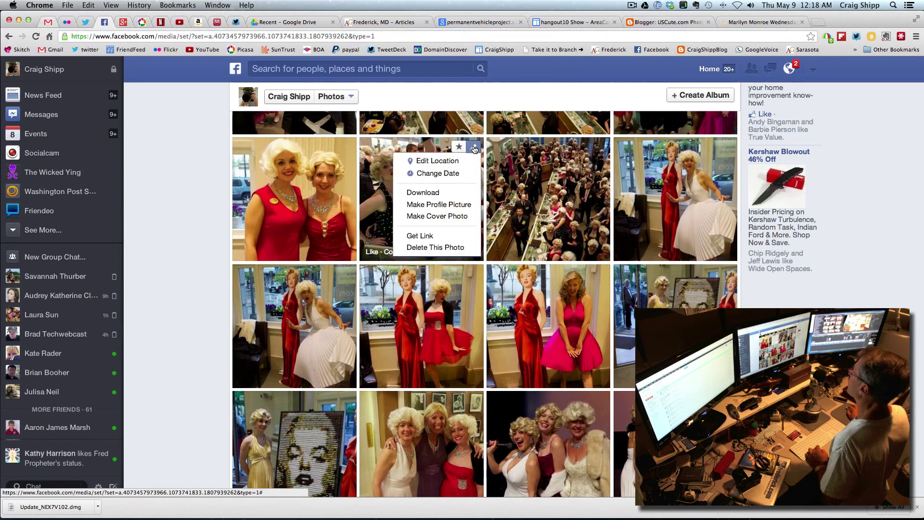
pyautogui.click(437, 173)
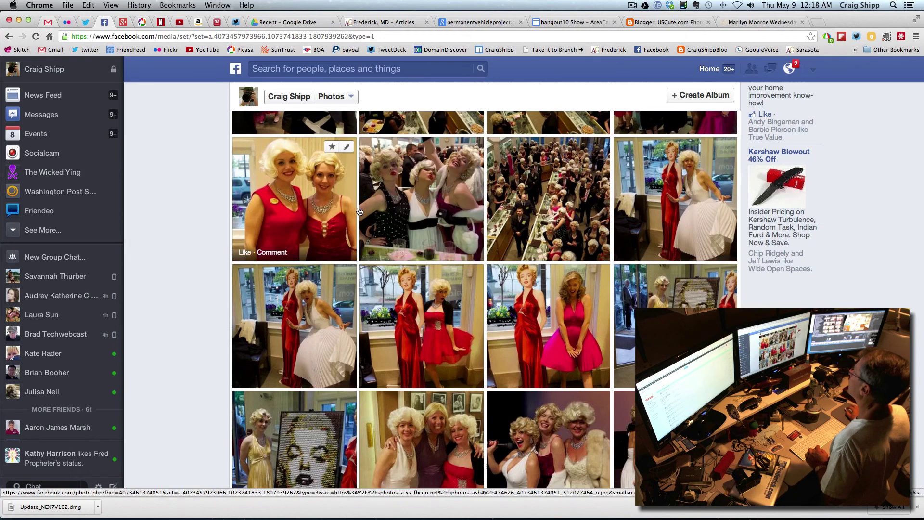
pyautogui.scroll(-2, 203, 221)
pyautogui.scroll(-10, 203, 220)
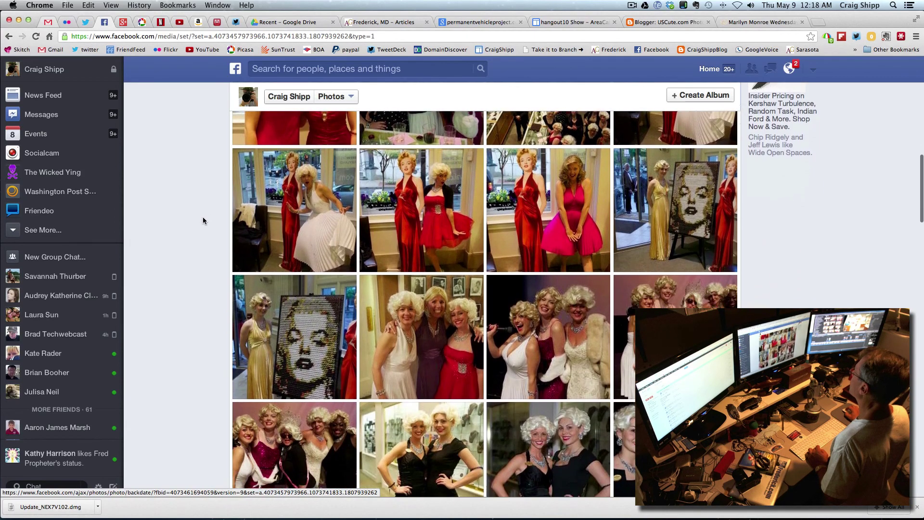
pyautogui.scroll(5, 203, 221)
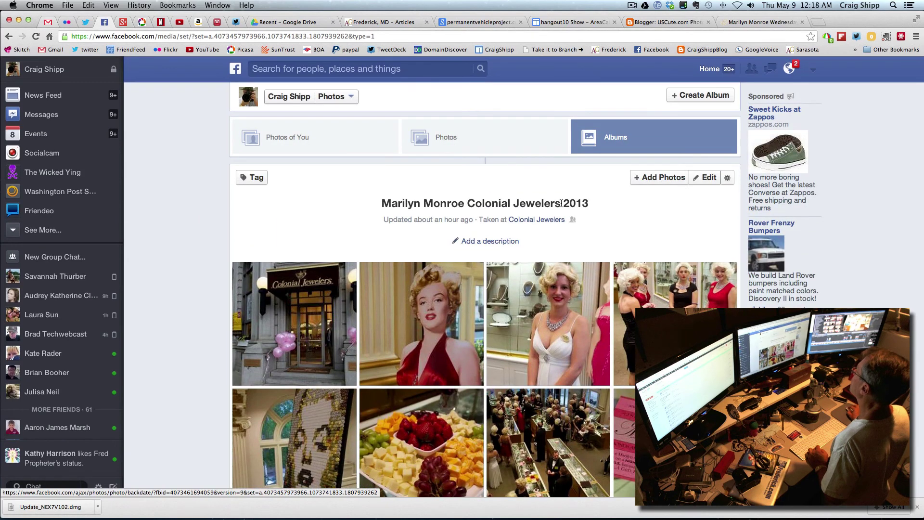
# - Open the Facebook album for editing and make the photo of the four women in black and red dresses the album cover
pyautogui.click(703, 181)
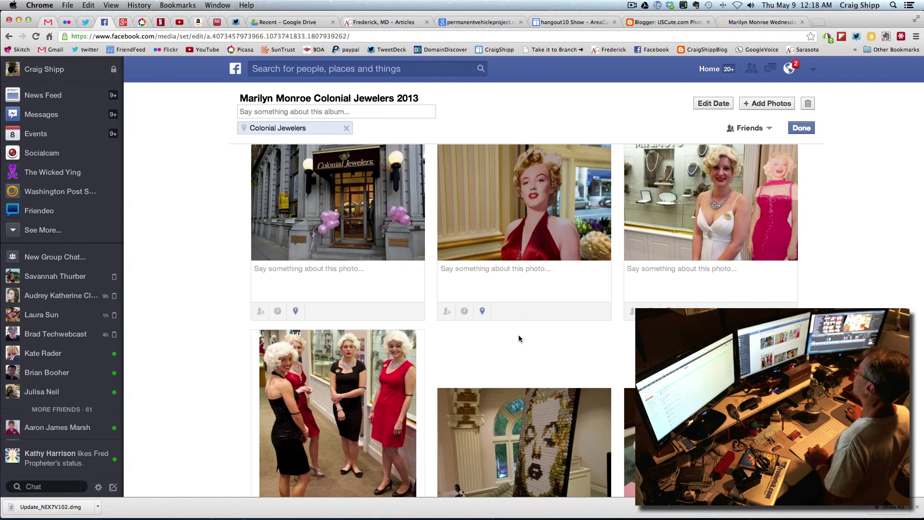
pyautogui.scroll(-3, 515, 330)
pyautogui.scroll(-1, 515, 331)
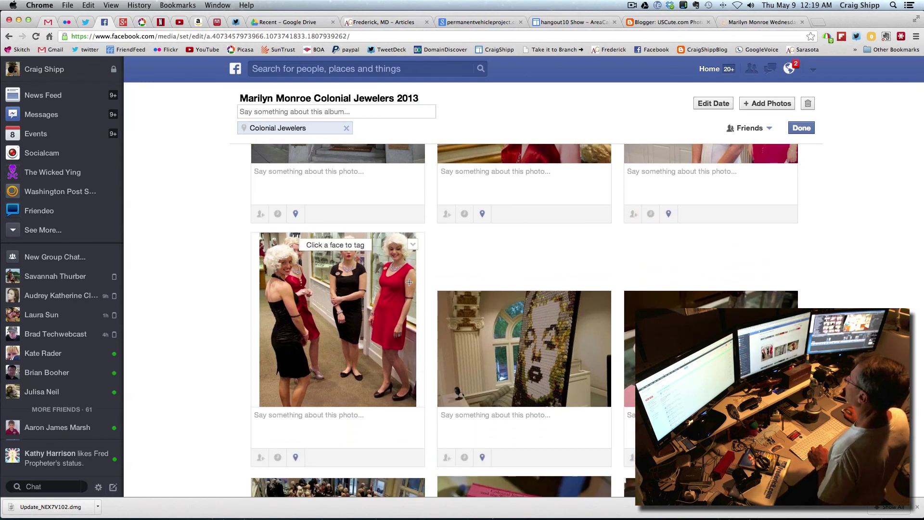
pyautogui.click(412, 247)
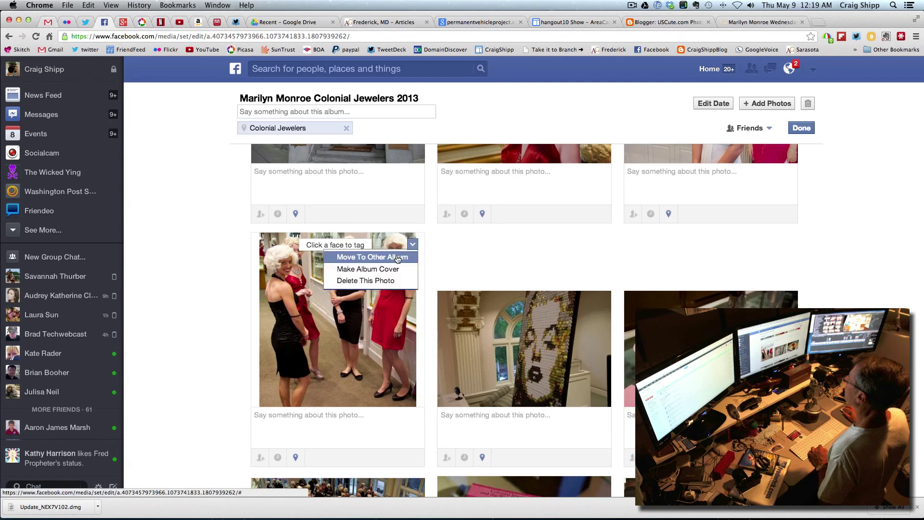
pyautogui.click(375, 269)
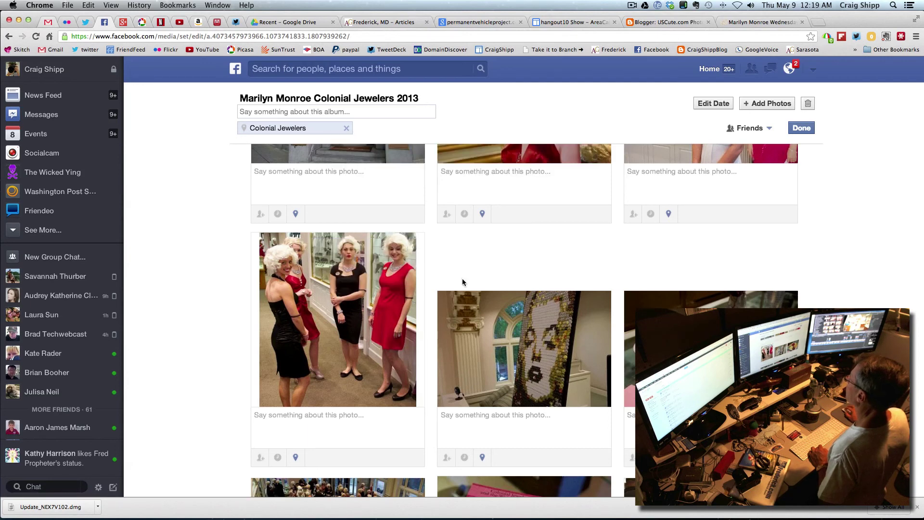
# - Make the group photo of five women in blonde wigs against the purple backdrop, above the jewelry-case photos, the album cover
pyautogui.scroll(-5, 460, 281)
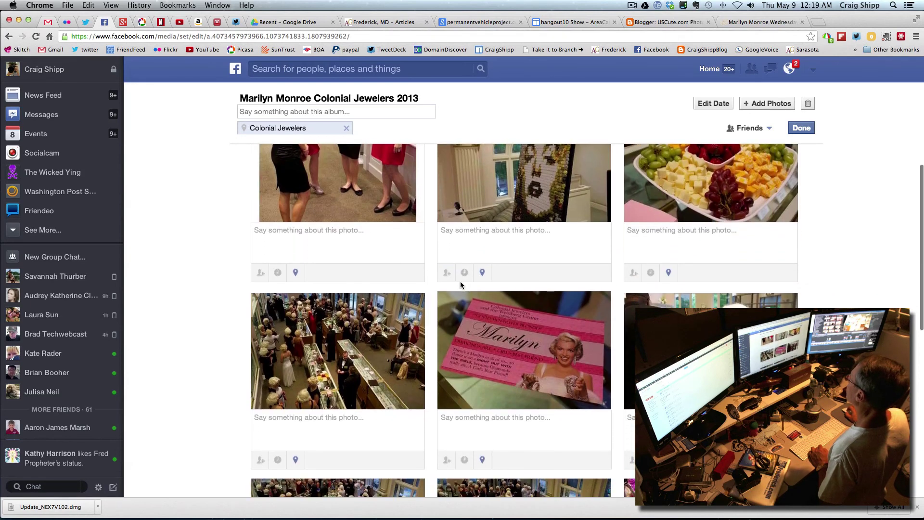
pyautogui.scroll(-5, 457, 283)
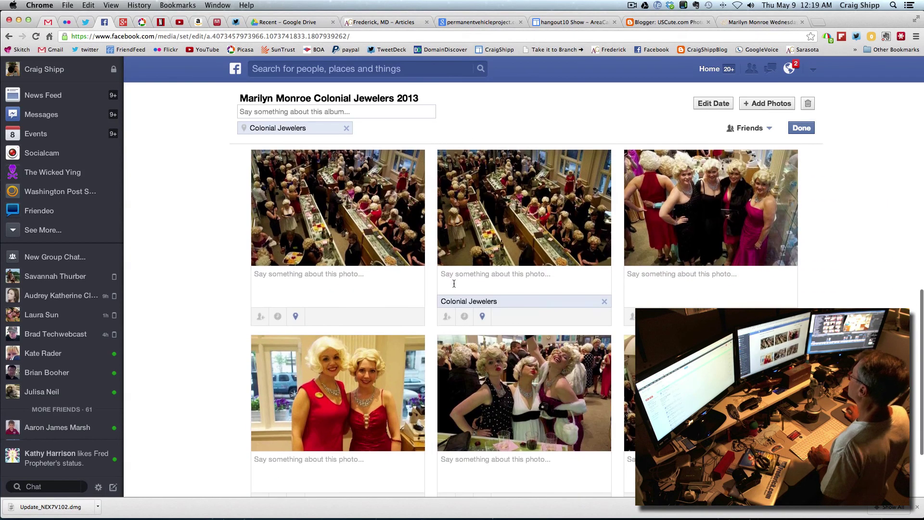
pyautogui.scroll(-5, 454, 283)
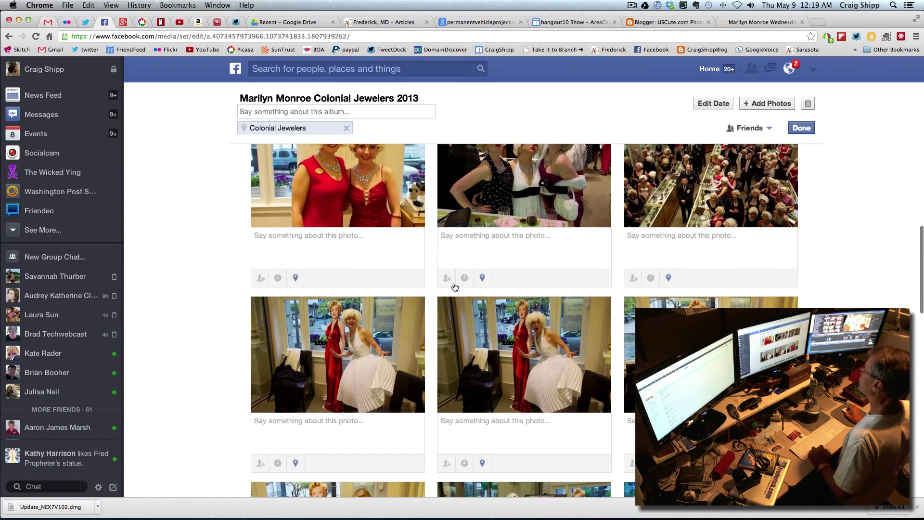
pyautogui.scroll(-5, 453, 283)
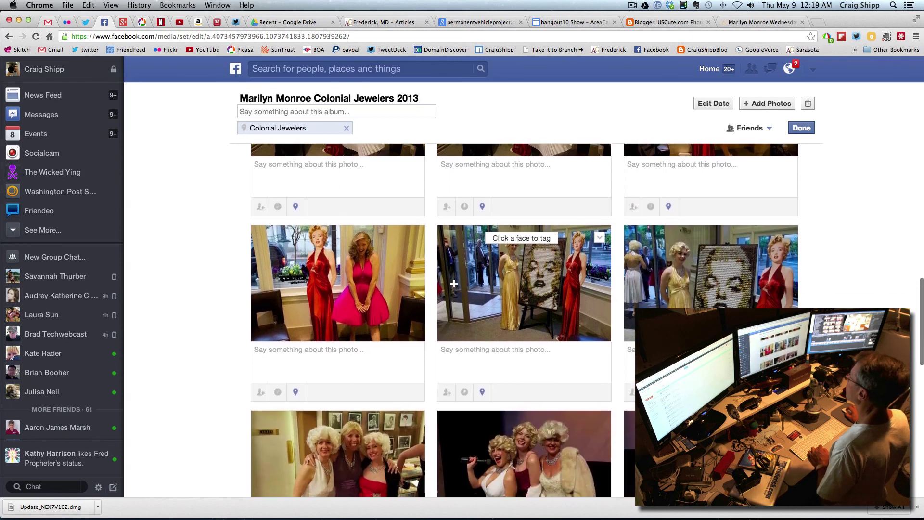
pyautogui.scroll(-3, 454, 283)
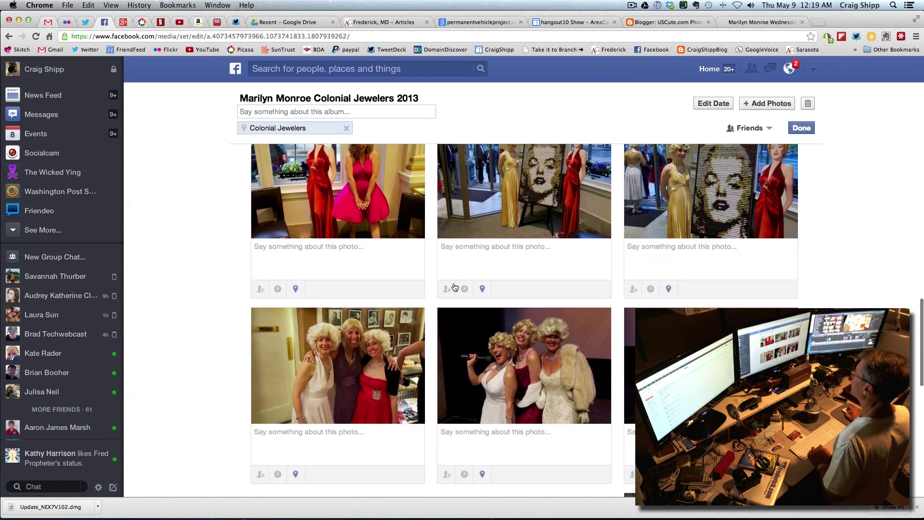
pyautogui.scroll(-2, 455, 287)
pyautogui.scroll(-2, 453, 283)
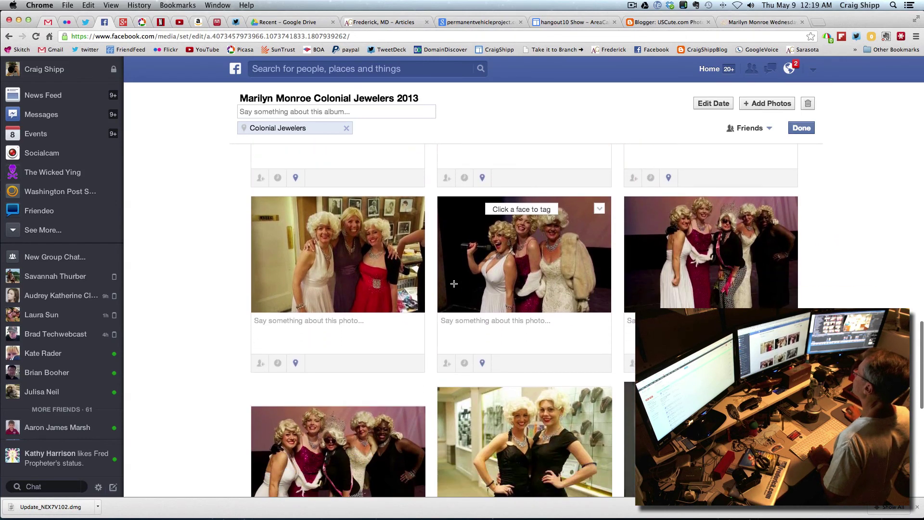
pyautogui.scroll(-2, 451, 285)
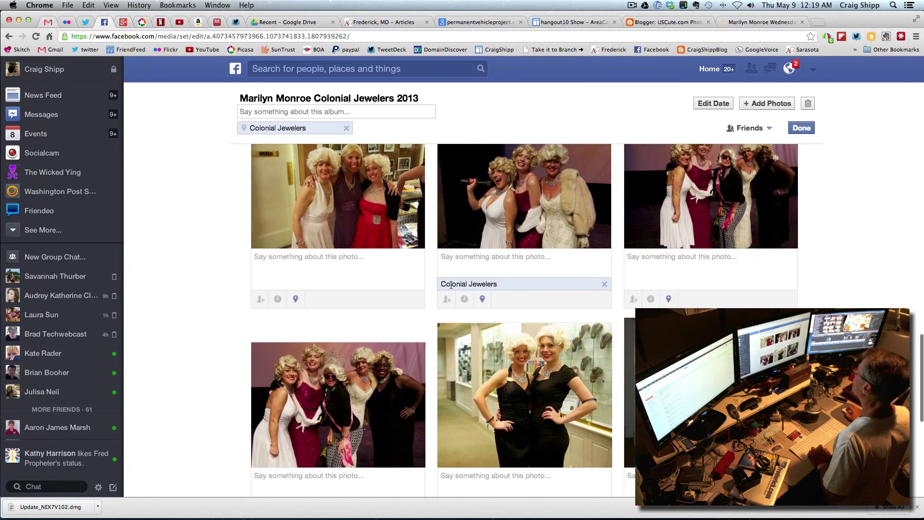
pyautogui.scroll(-1, 450, 285)
pyautogui.scroll(-1, 450, 285)
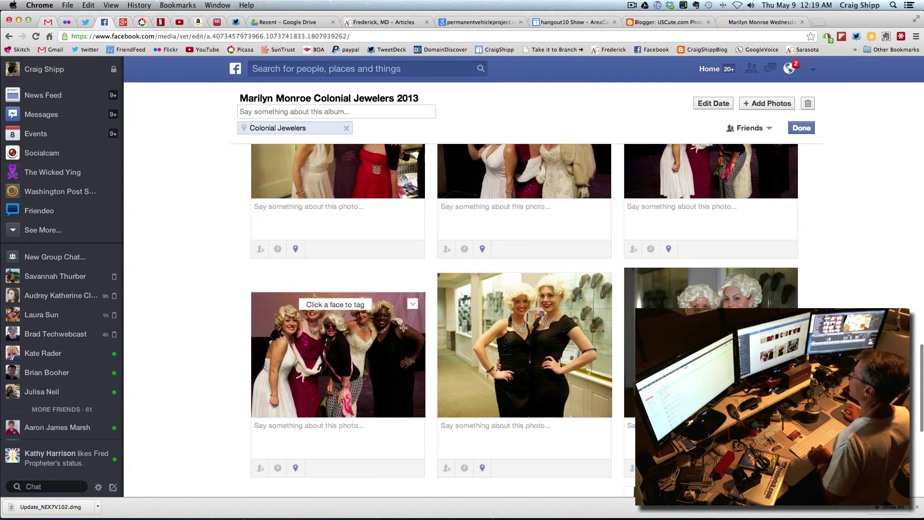
pyautogui.click(413, 305)
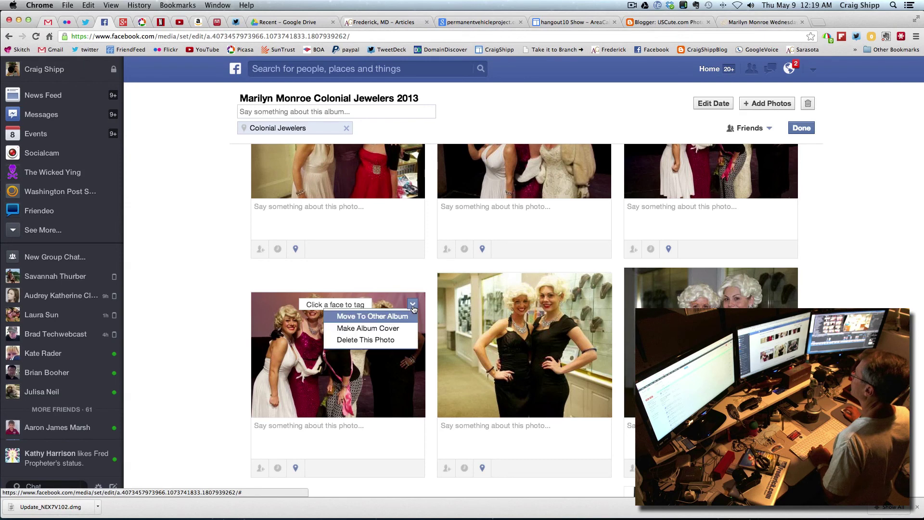
pyautogui.click(388, 329)
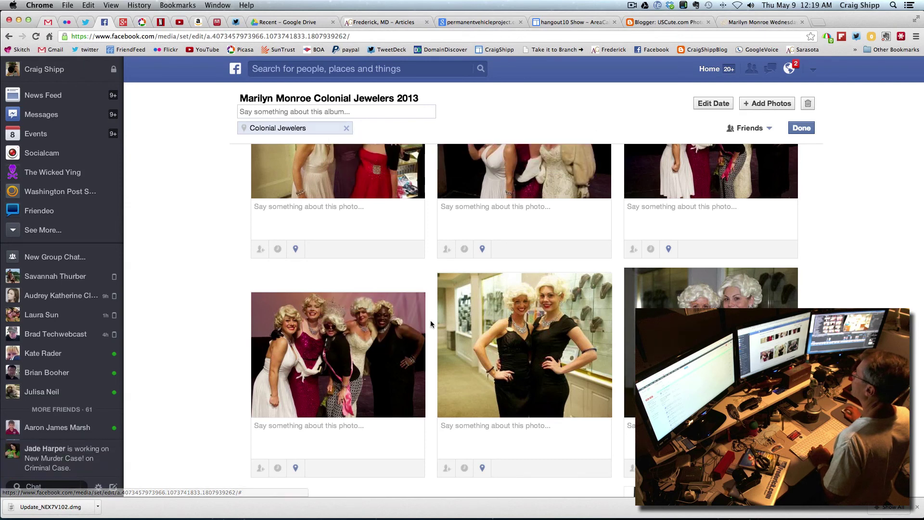
# - Make the close-up of three women in black, red and black dresses, beside the tuxedo group photo, the album cover
pyautogui.scroll(-2, 433, 320)
pyautogui.scroll(-4, 433, 323)
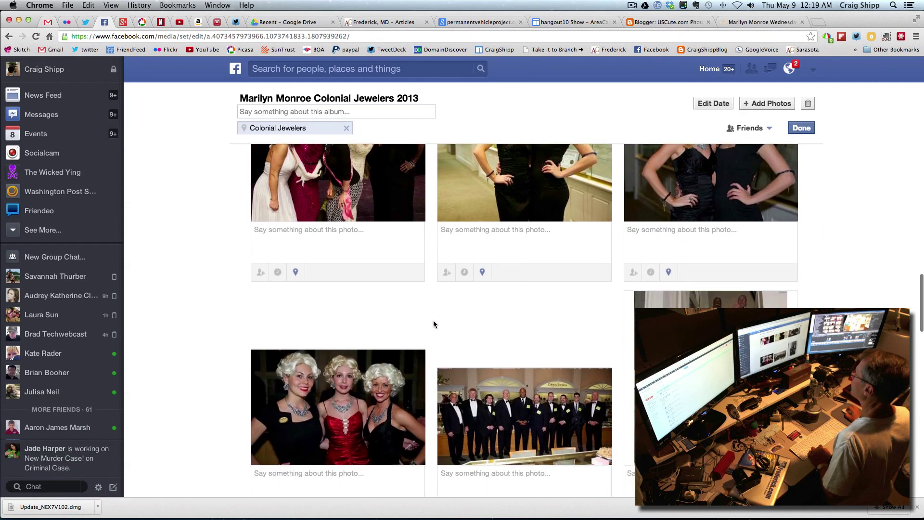
pyautogui.scroll(-1, 433, 323)
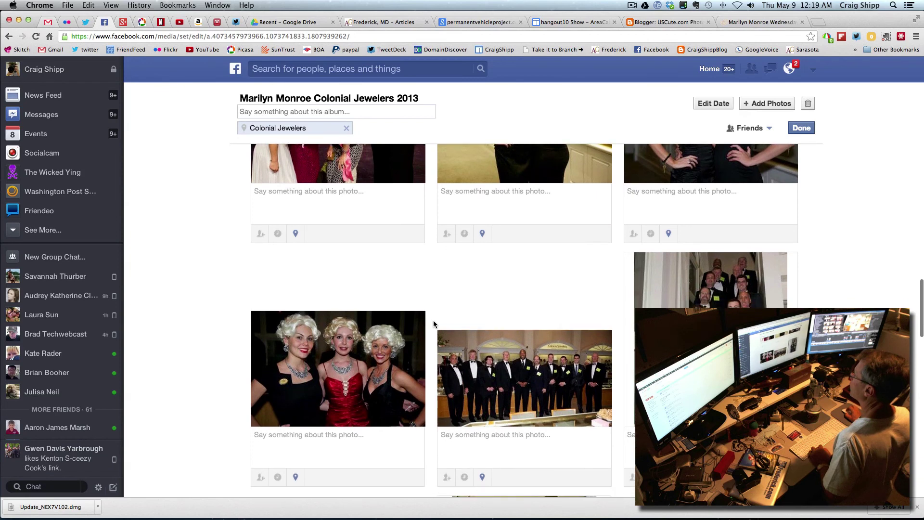
pyautogui.scroll(-1, 433, 323)
pyautogui.scroll(-1, 434, 324)
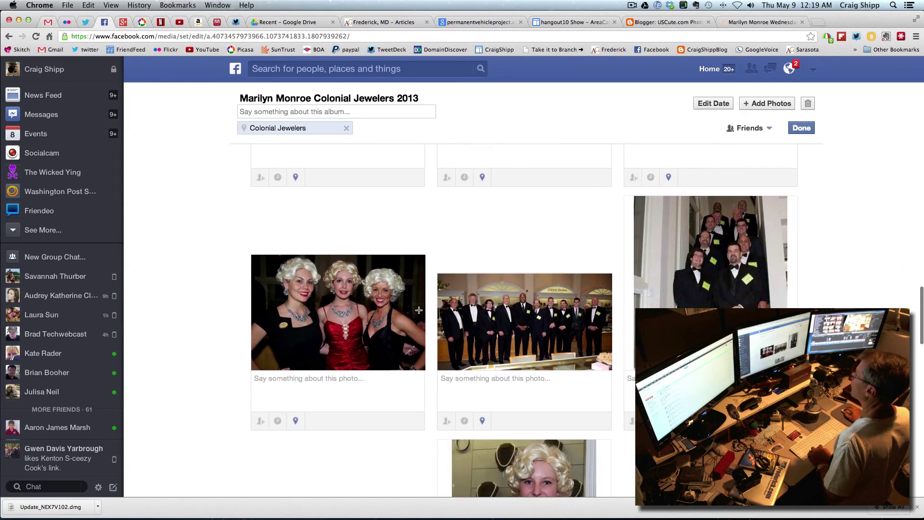
pyautogui.click(413, 267)
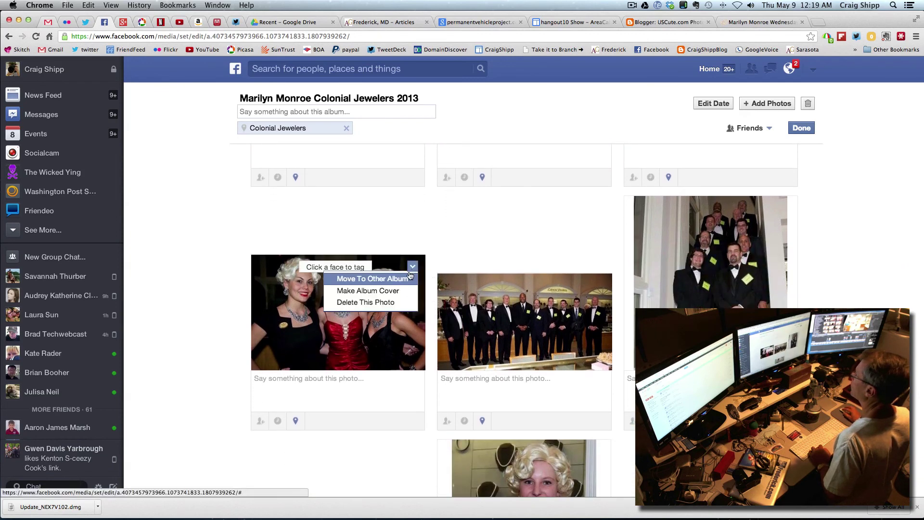
pyautogui.click(388, 293)
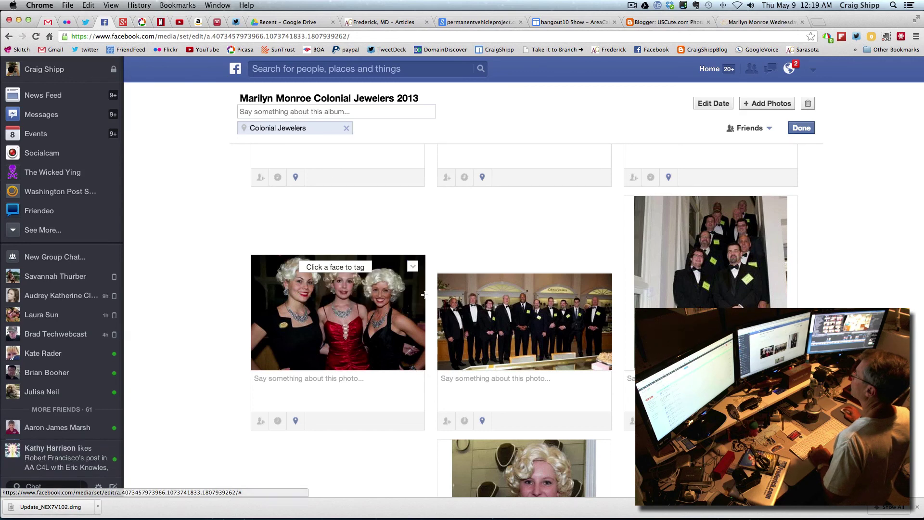
# - Look through the remaining photos of the Marilyn Monroe Colonial Jewelers 2013 album for other cover candidates
pyautogui.scroll(-2, 431, 297)
pyautogui.scroll(-5, 431, 299)
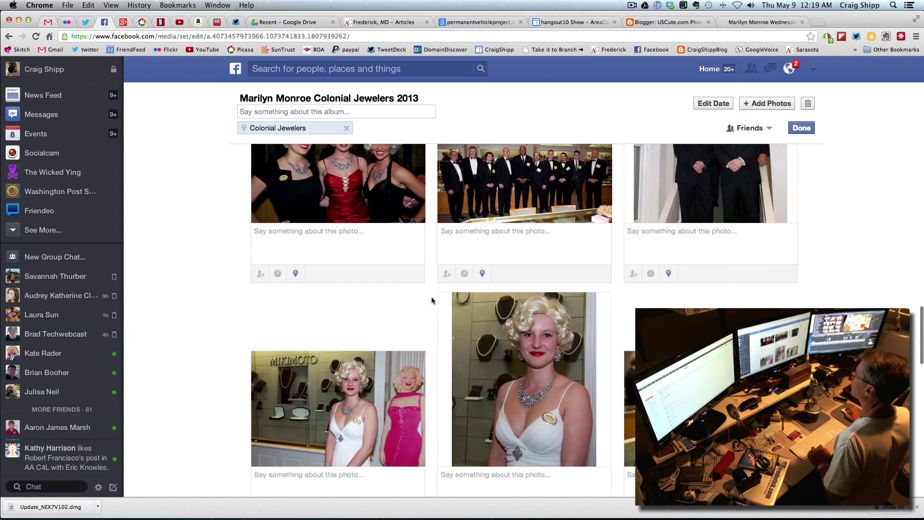
pyautogui.scroll(-2, 432, 300)
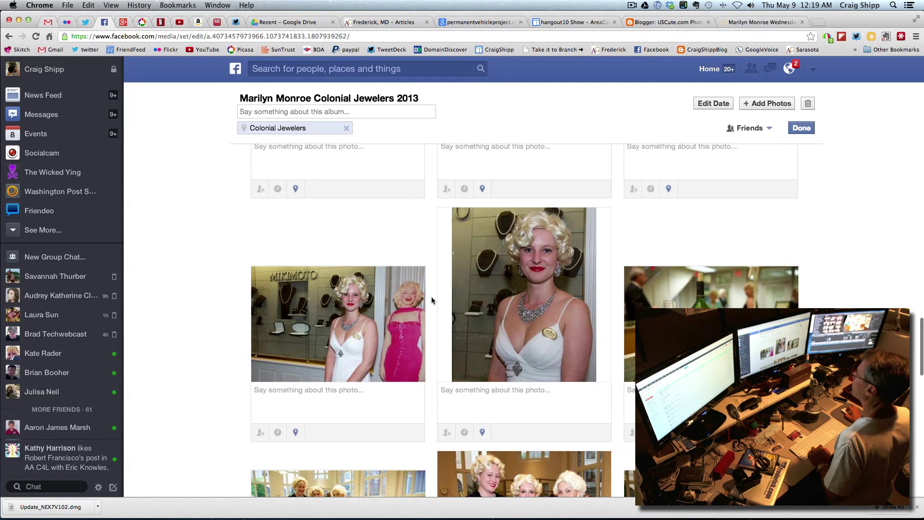
pyautogui.scroll(-1, 431, 300)
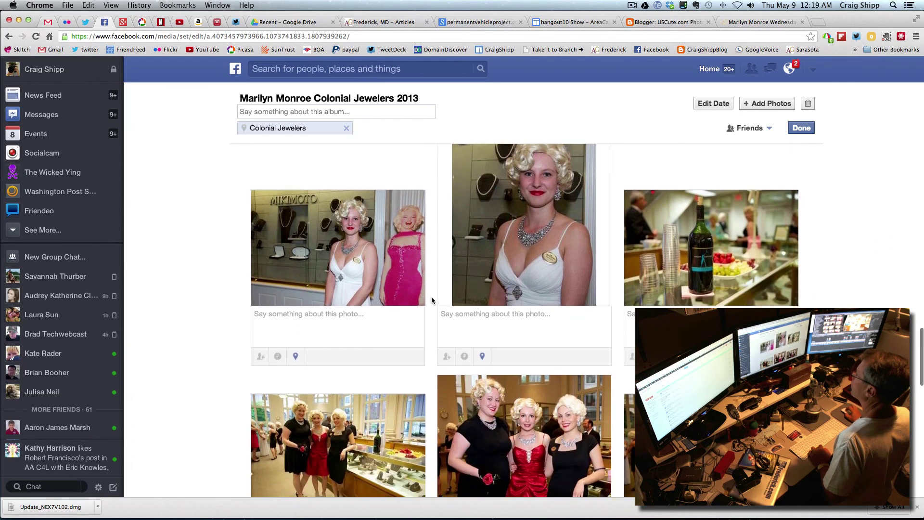
pyautogui.scroll(-1, 431, 300)
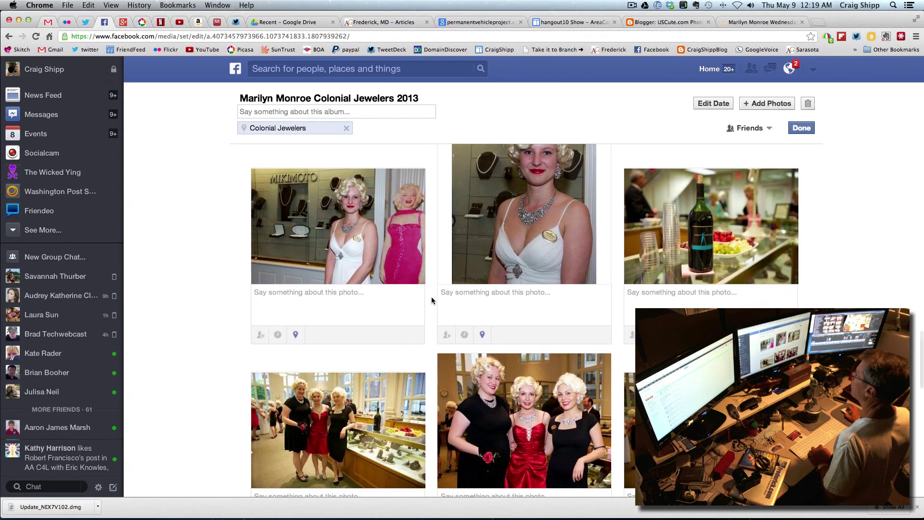
pyautogui.scroll(-3, 431, 301)
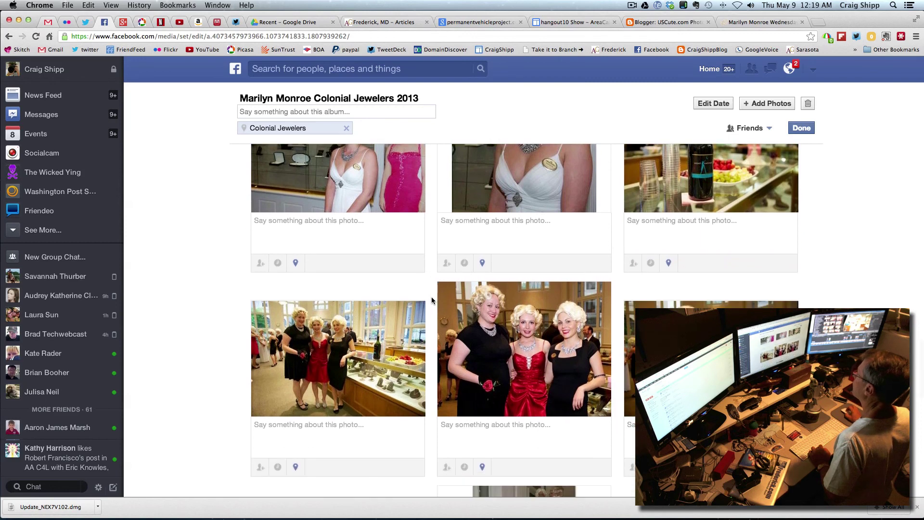
pyautogui.scroll(-1, 431, 300)
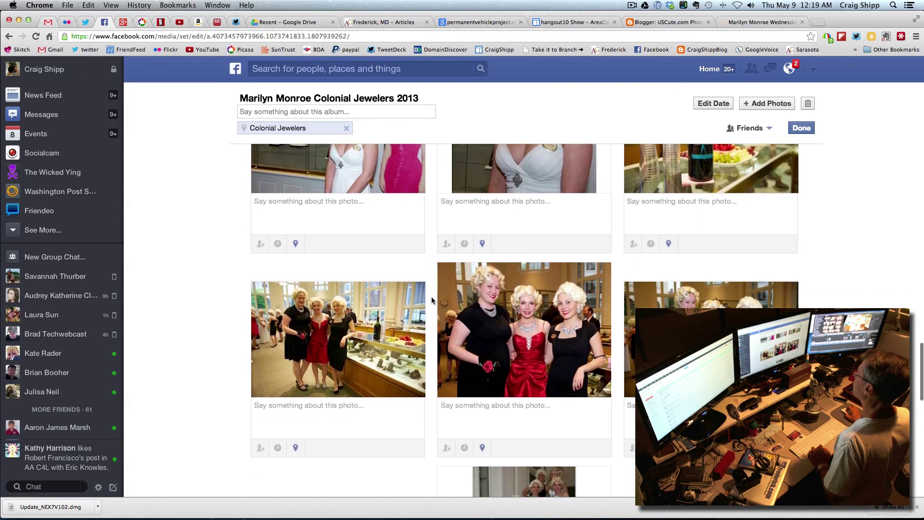
pyautogui.scroll(-1, 431, 301)
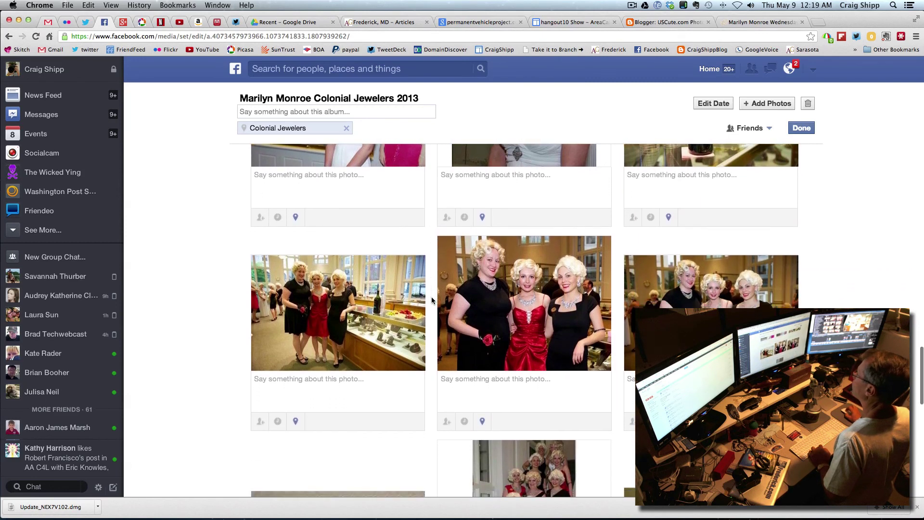
pyautogui.scroll(-5, 431, 300)
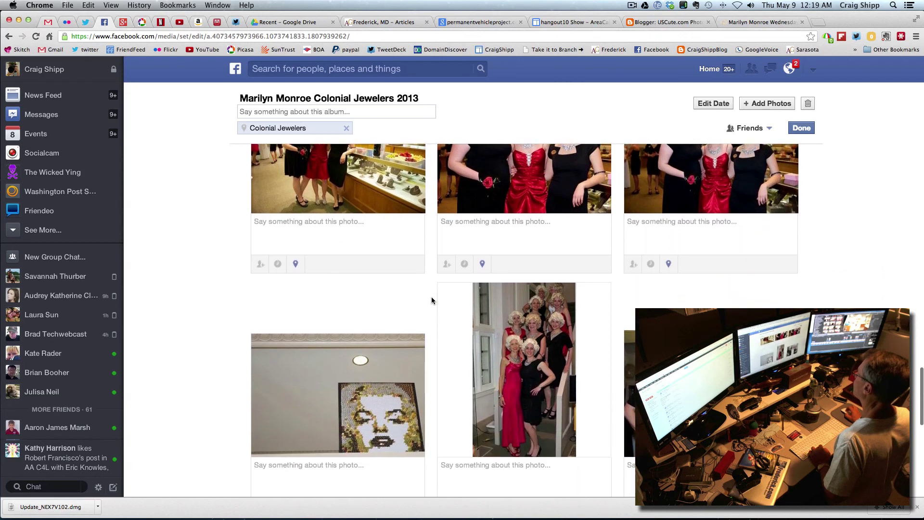
pyautogui.scroll(-1, 431, 297)
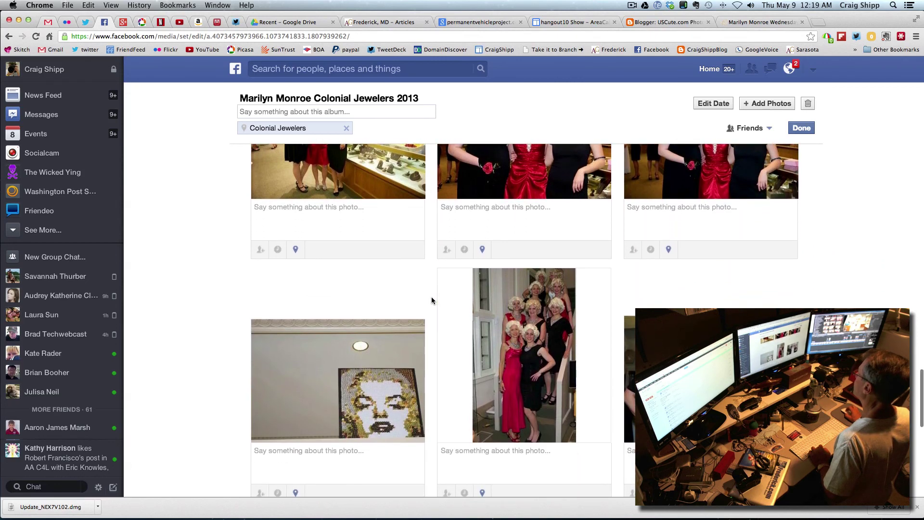
pyautogui.scroll(-1, 431, 301)
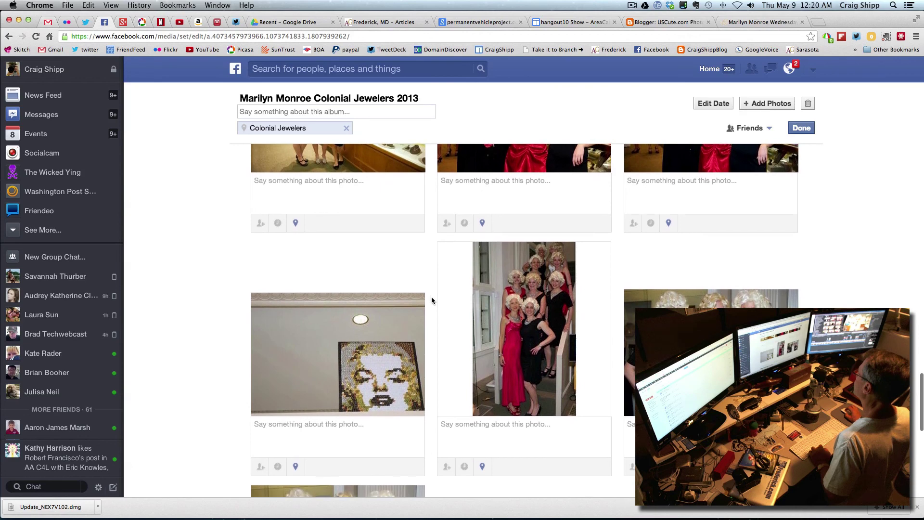
pyautogui.scroll(-2, 431, 301)
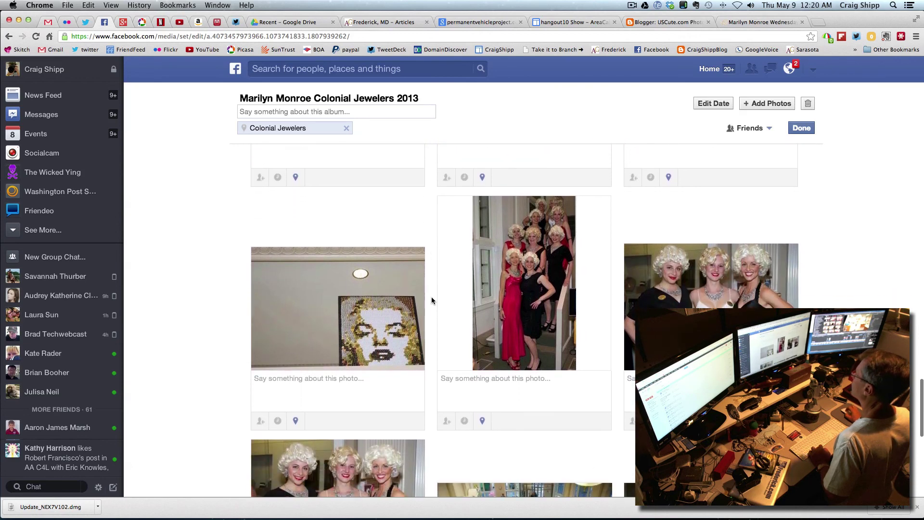
pyautogui.scroll(-3, 431, 300)
pyautogui.scroll(-2, 431, 300)
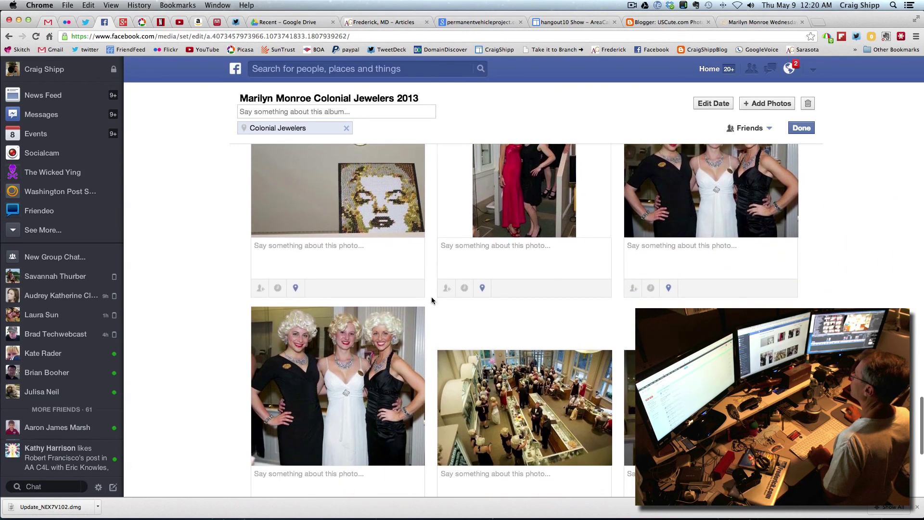
pyautogui.scroll(-6, 431, 300)
pyautogui.scroll(-3, 431, 298)
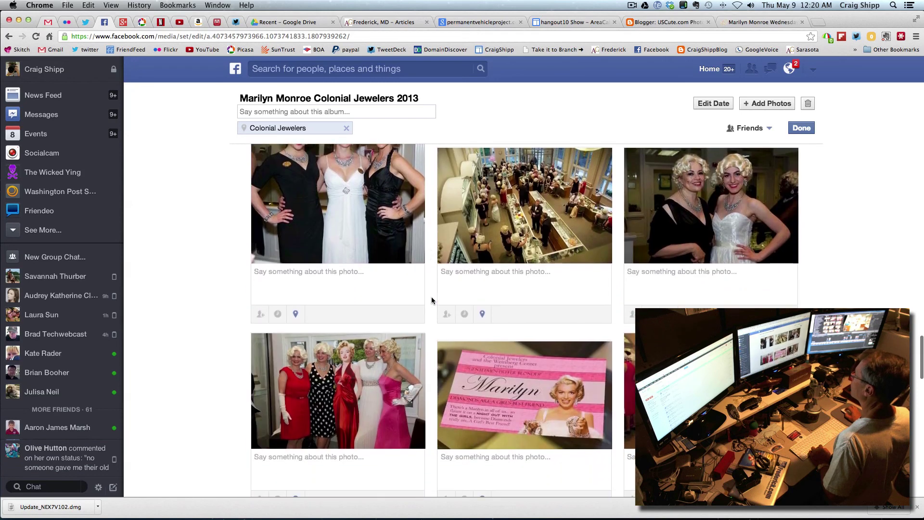
pyautogui.scroll(-3, 431, 298)
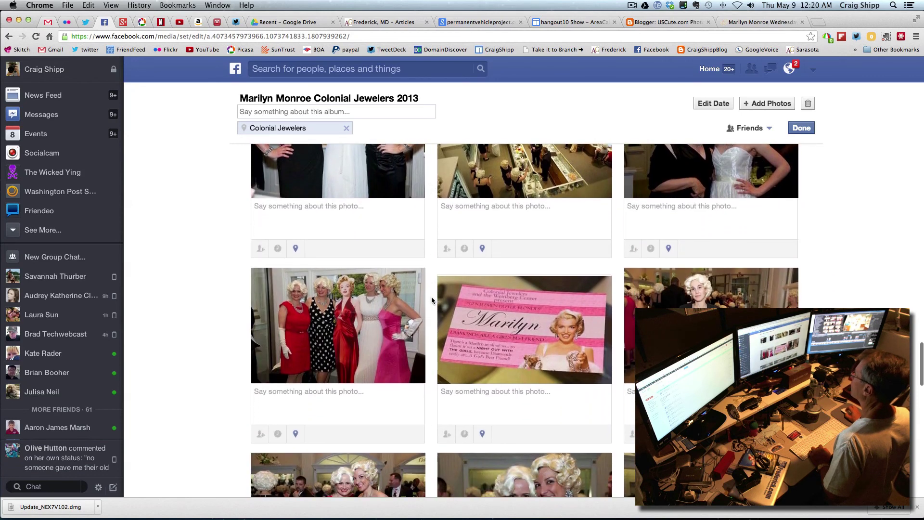
pyautogui.scroll(-2, 431, 300)
pyautogui.scroll(-3, 431, 301)
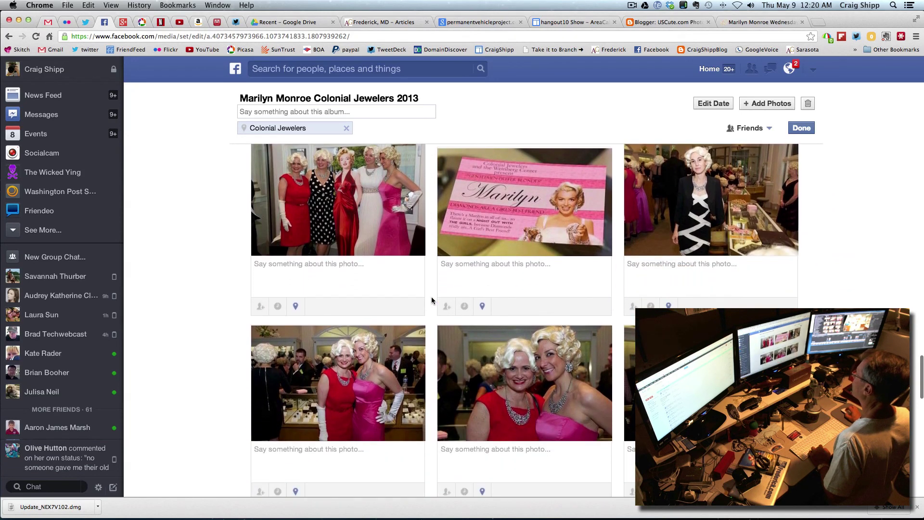
pyautogui.scroll(-3, 431, 300)
pyautogui.scroll(-3, 432, 298)
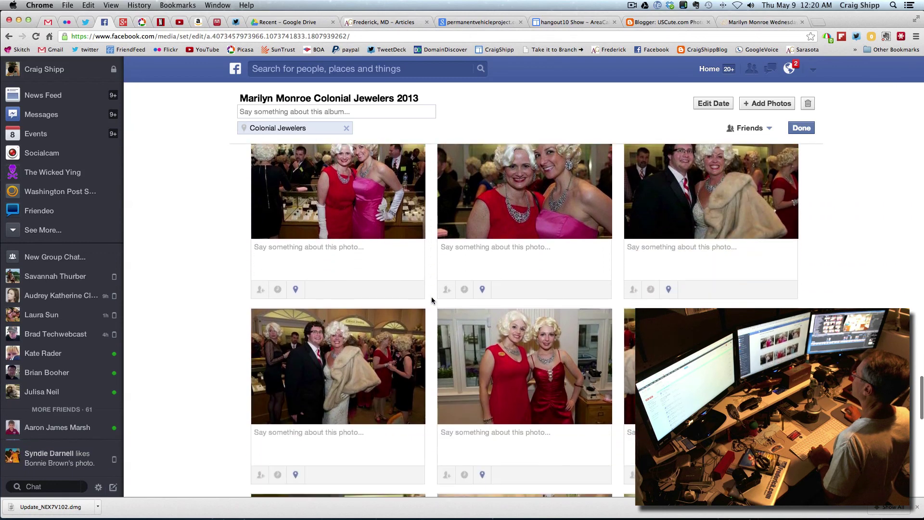
pyautogui.scroll(-3, 432, 299)
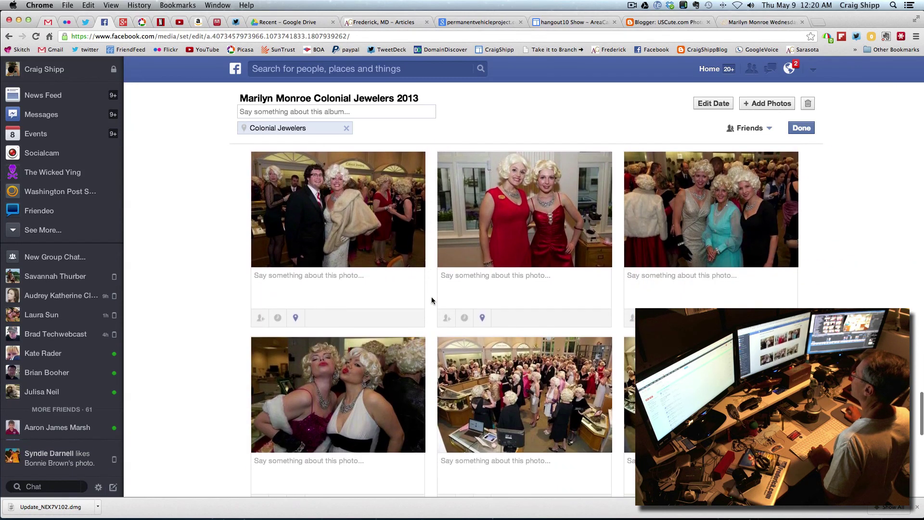
pyautogui.scroll(-2, 431, 300)
pyautogui.scroll(-2, 431, 301)
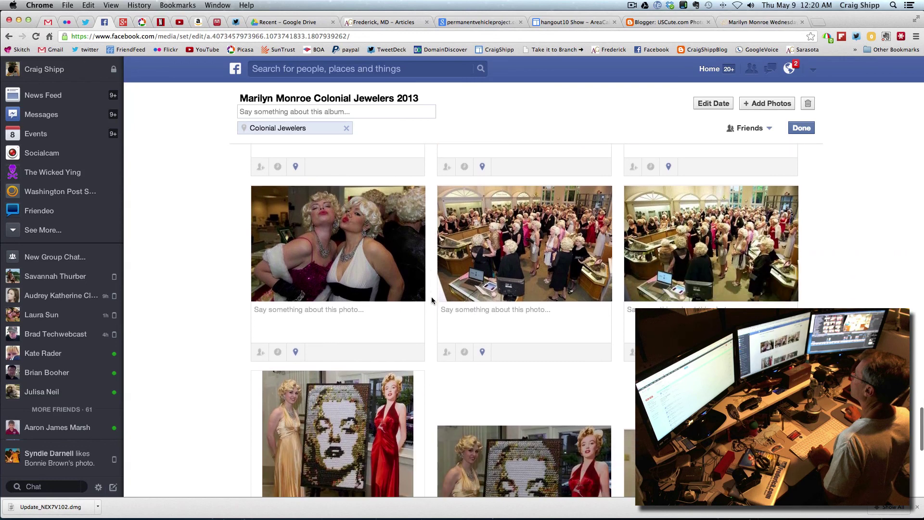
pyautogui.scroll(-3, 431, 301)
pyautogui.scroll(-2, 431, 300)
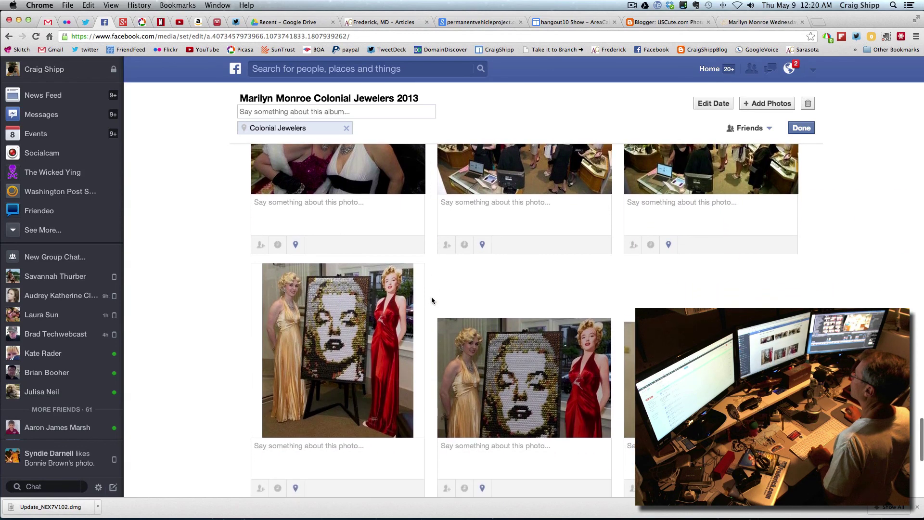
pyautogui.scroll(-1, 431, 301)
pyautogui.scroll(-1, 431, 301)
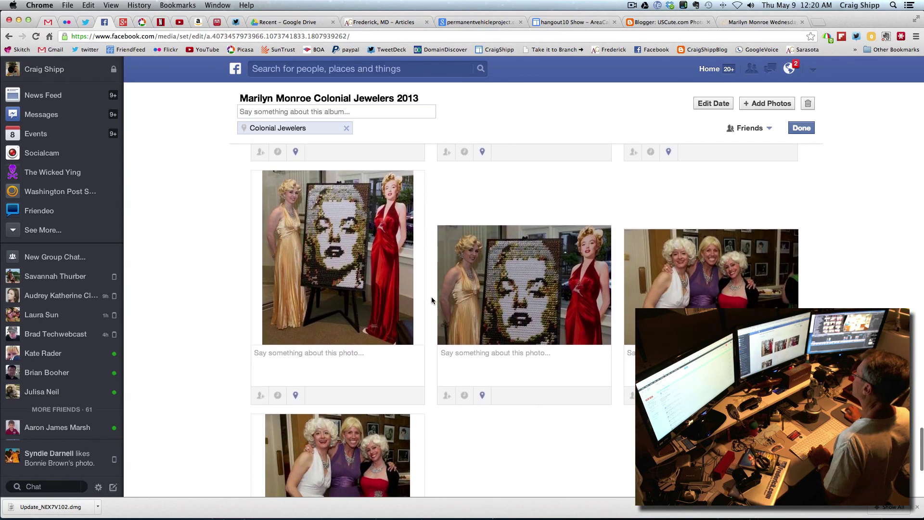
# - Set the Marilyn Monroe Colonial Jewelers 2013 album's audience to Public and finish editing the album
pyautogui.scroll(-2, 431, 300)
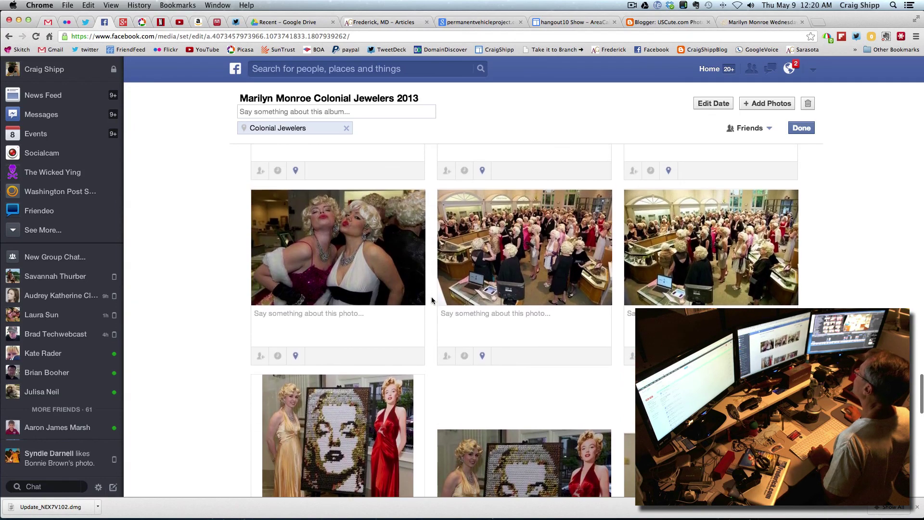
pyautogui.click(769, 129)
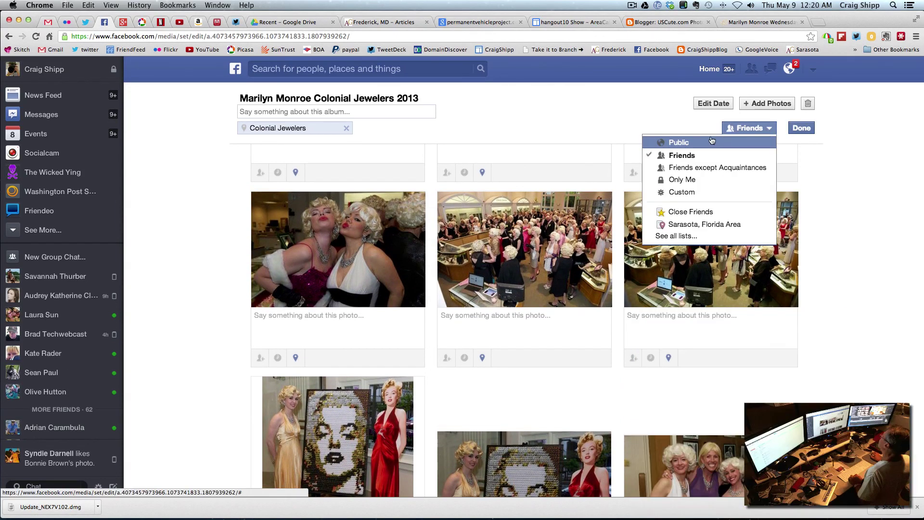
pyautogui.click(695, 143)
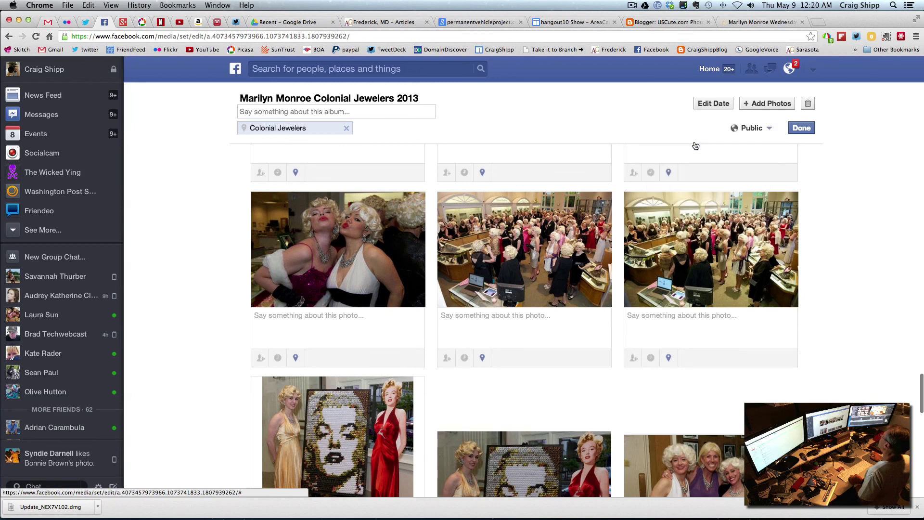
pyautogui.click(800, 129)
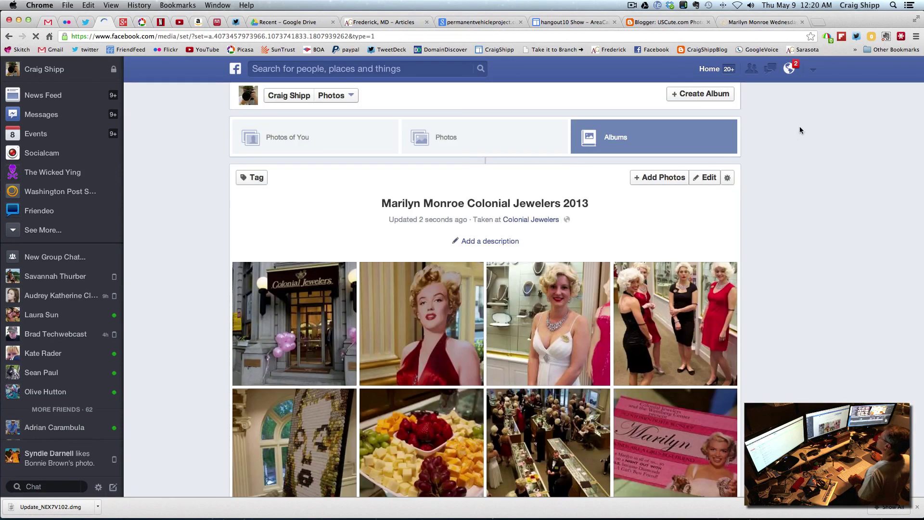
# - Open the album owner's profile timeline to check the album post with its cover photo, and view the latest notifications
pyautogui.click(292, 96)
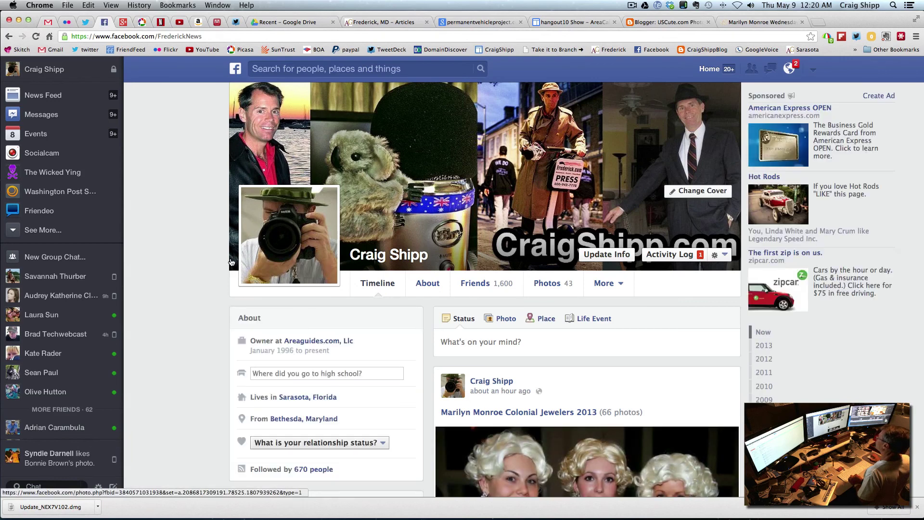
pyautogui.scroll(-5, 230, 262)
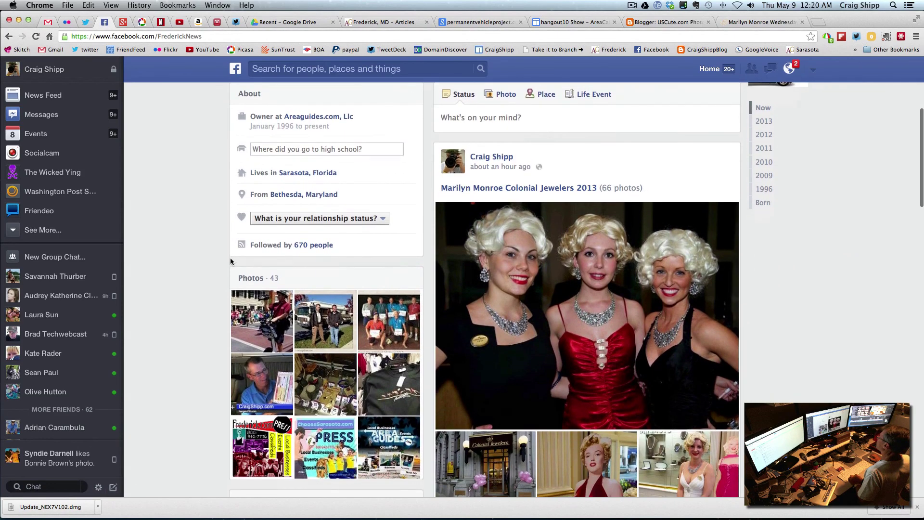
pyautogui.scroll(2, 230, 262)
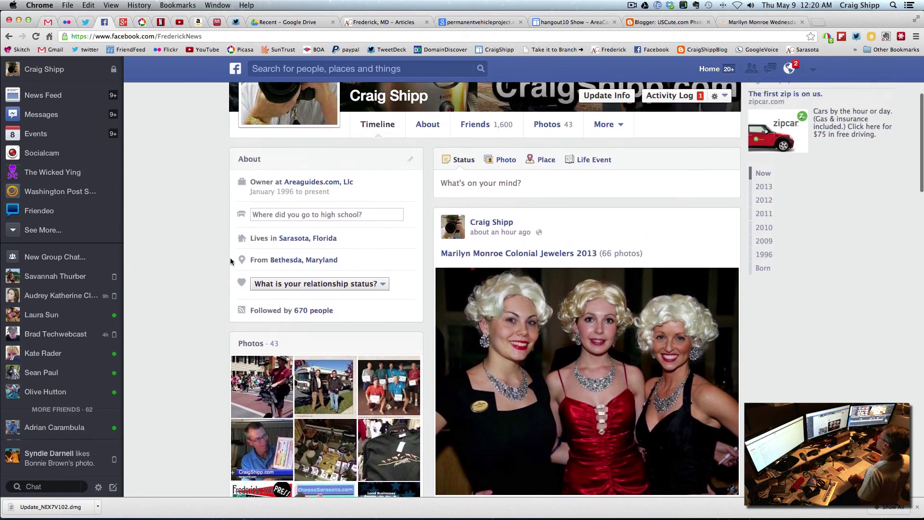
pyautogui.scroll(4, 230, 261)
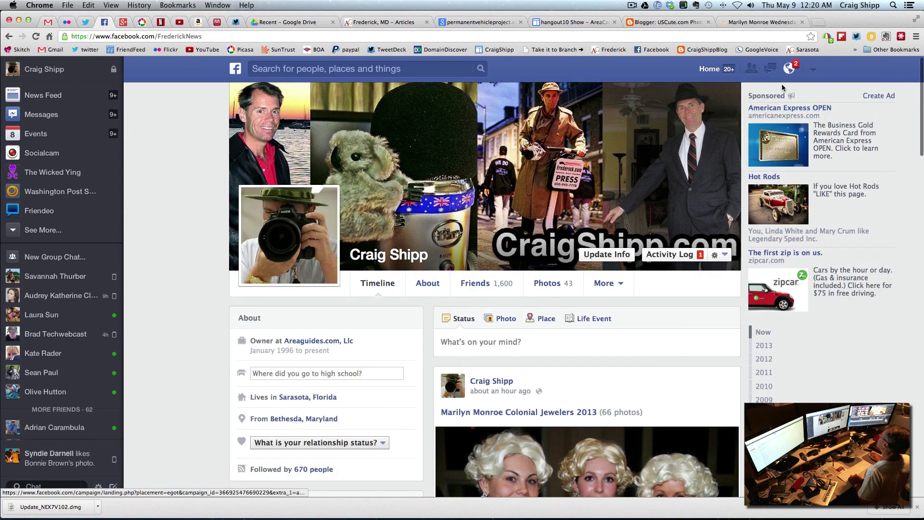
pyautogui.click(789, 68)
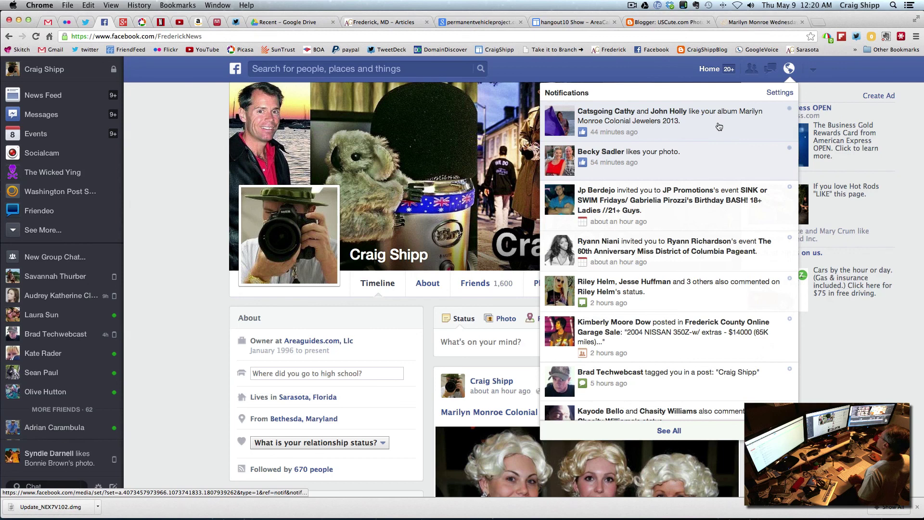
pyautogui.click(197, 174)
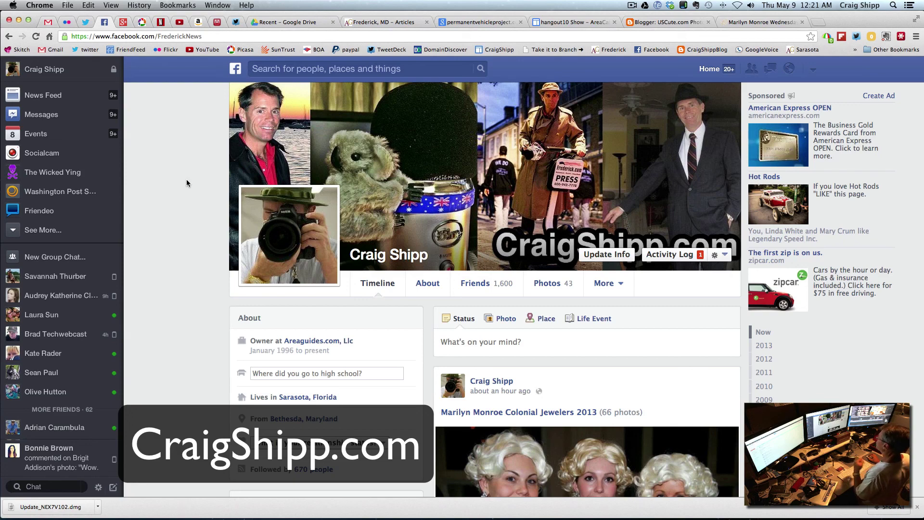
pyautogui.click(632, 6)
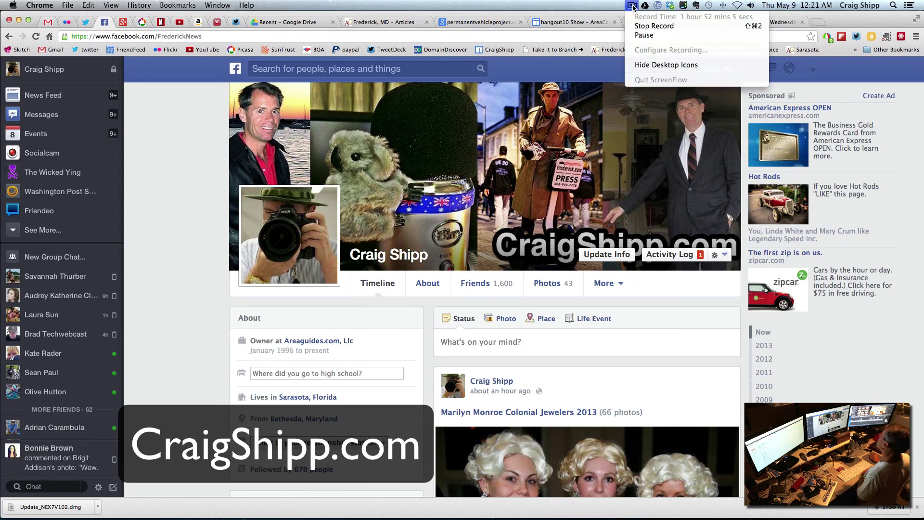